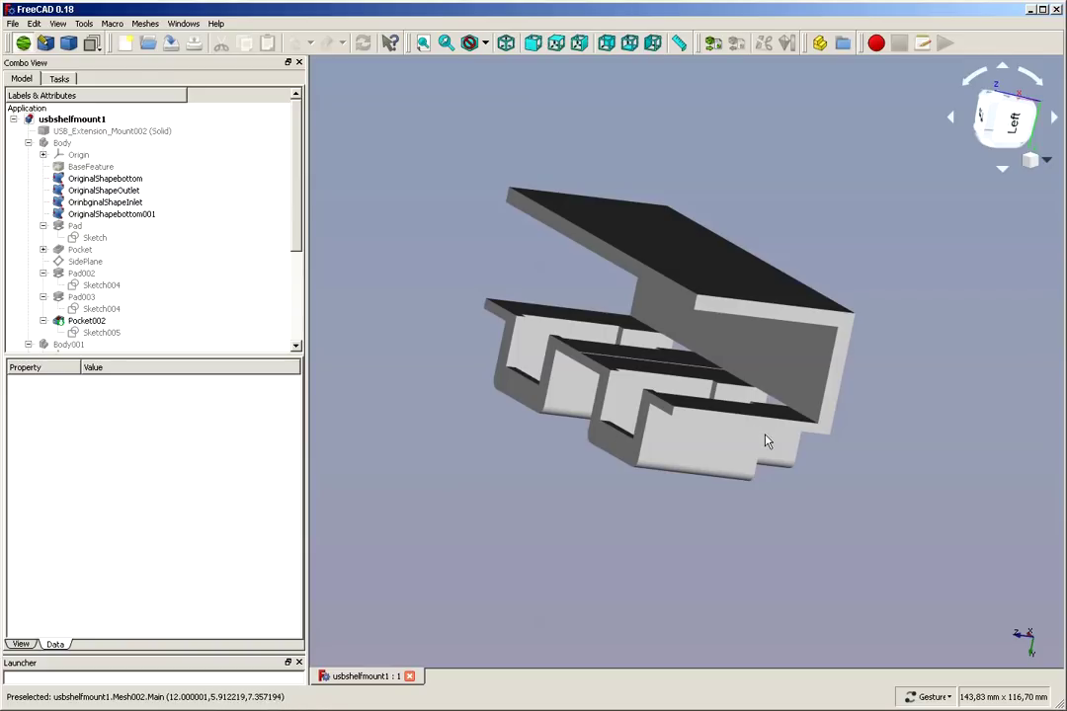
- Examine the finished usbshelfmount1 model from several sides and close the document
left_click_drag(826, 450, 647, 406)
left_click_drag(949, 494, 876, 419)
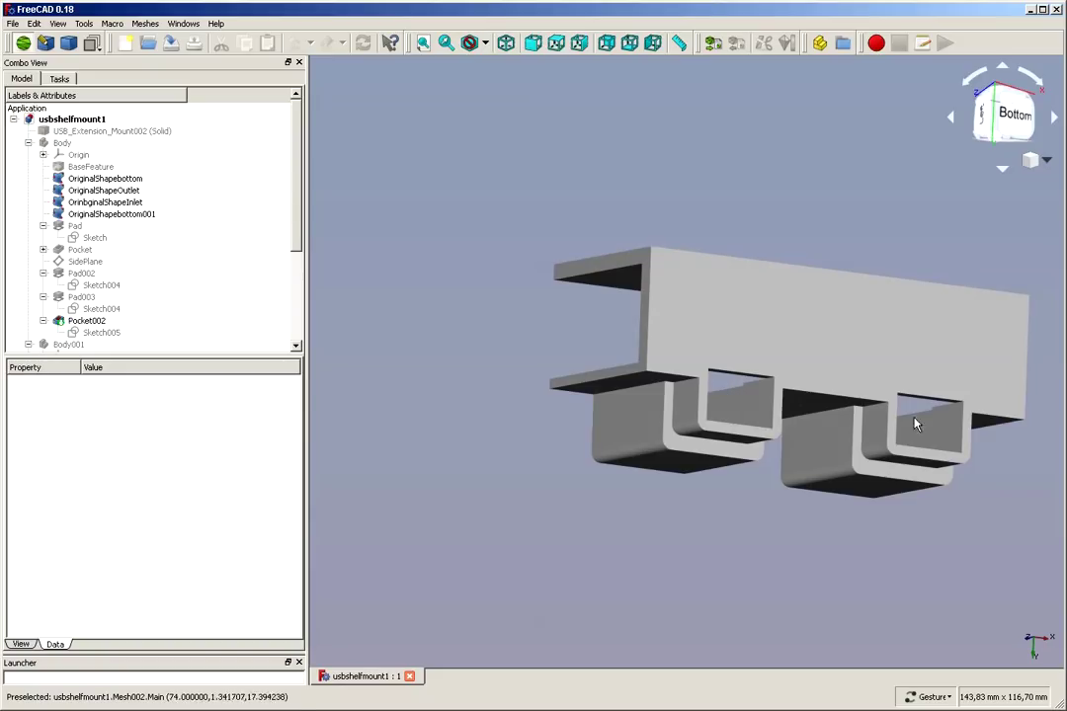
left_click_drag(526, 329, 714, 335)
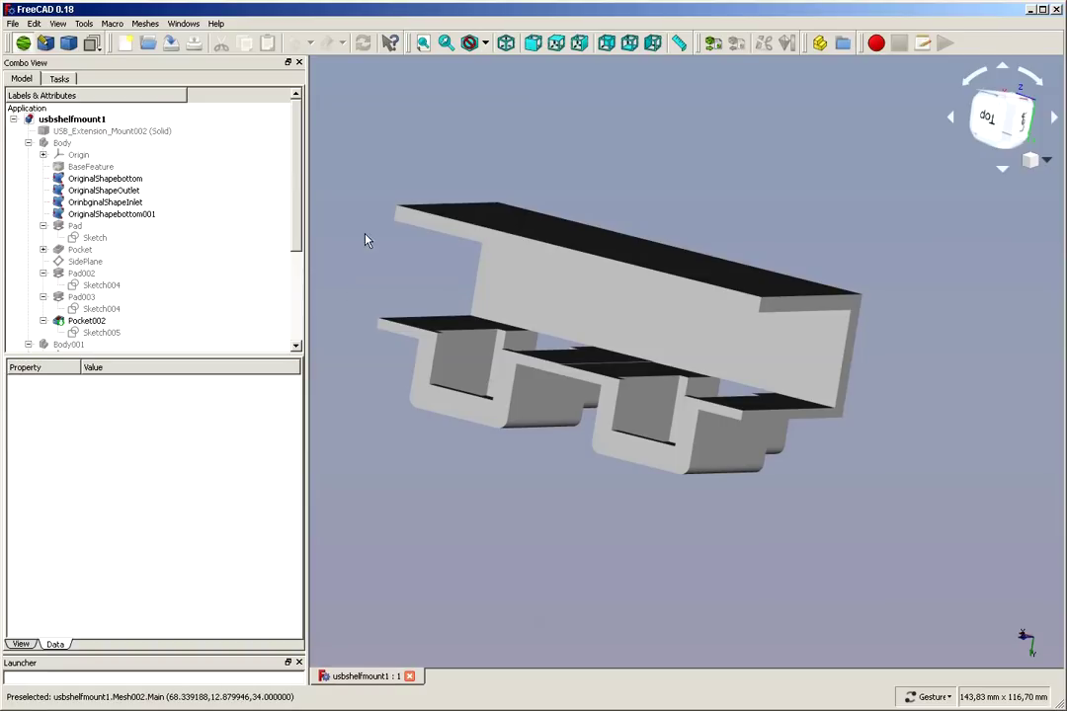
left_click(12, 23)
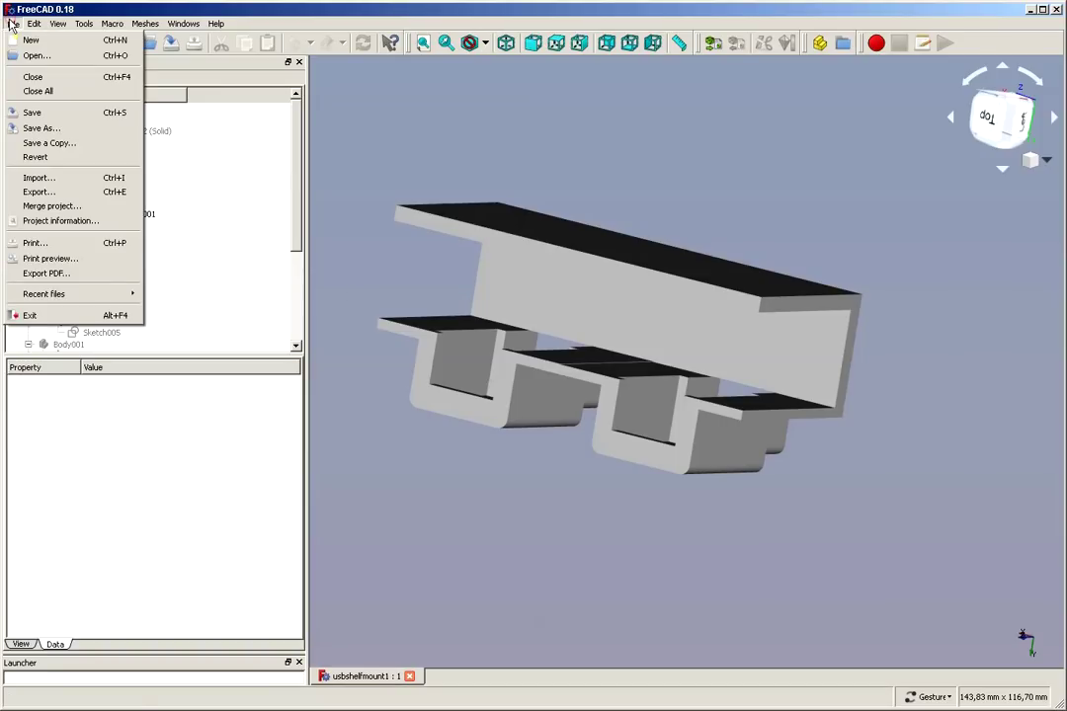
left_click(35, 78)
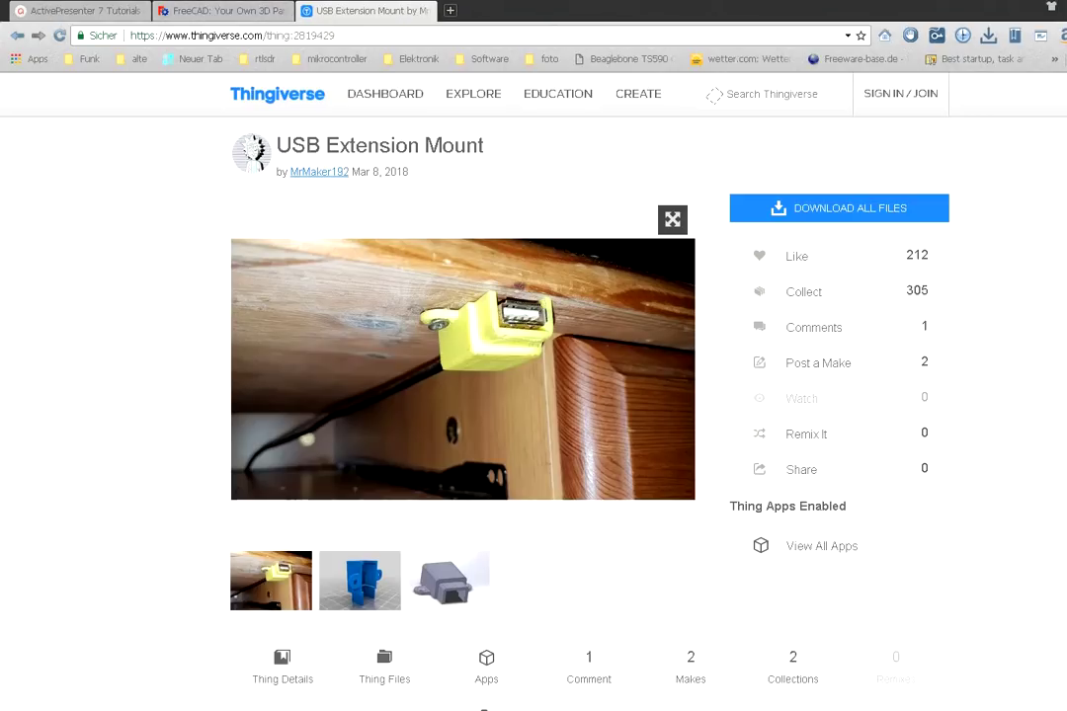
- Switch to the web browser and go from the FreeCAD website's download page to the development releases on GitHub
key("alt+Tab")
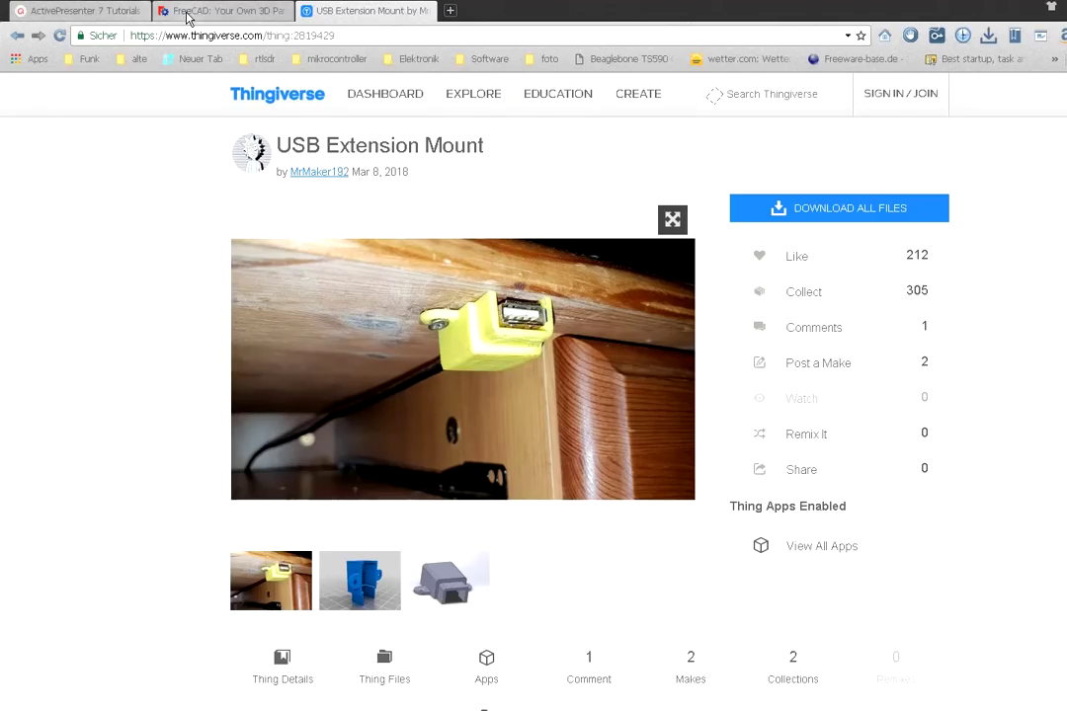
left_click(188, 18)
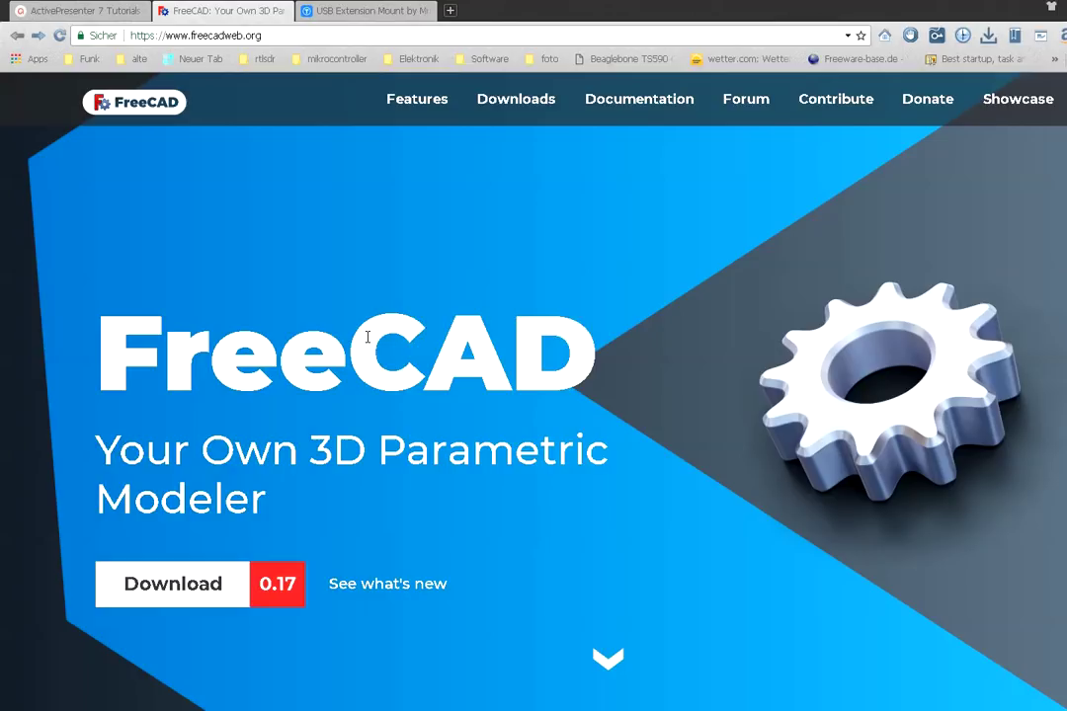
left_click(489, 109)
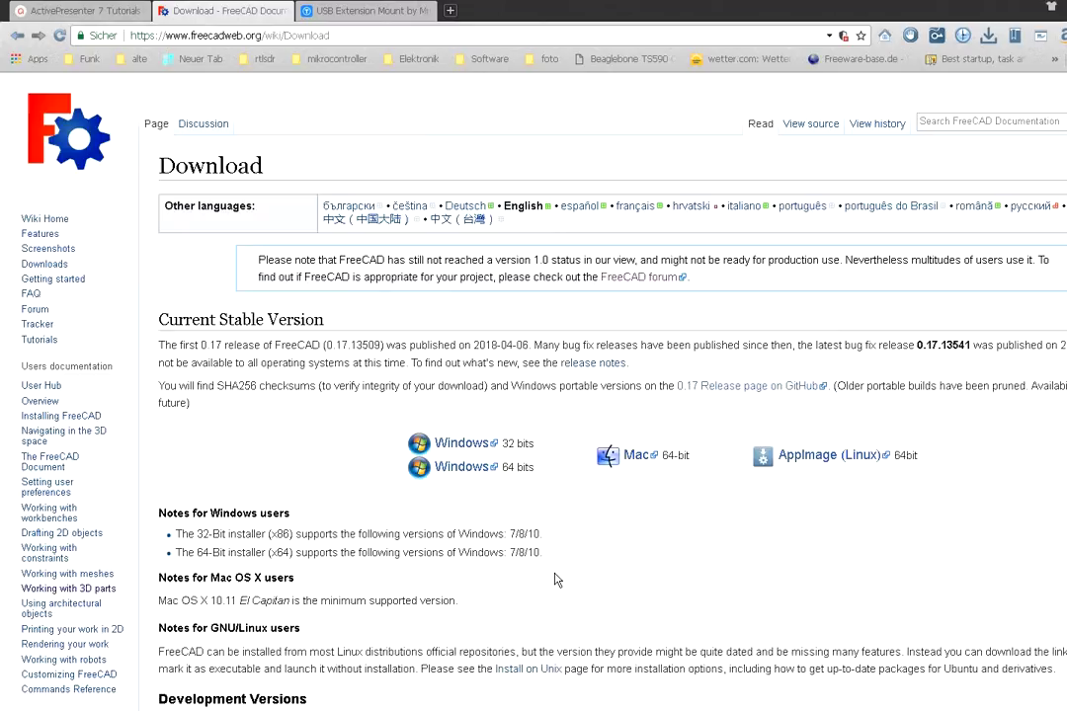
scroll(558, 583, "down", 3)
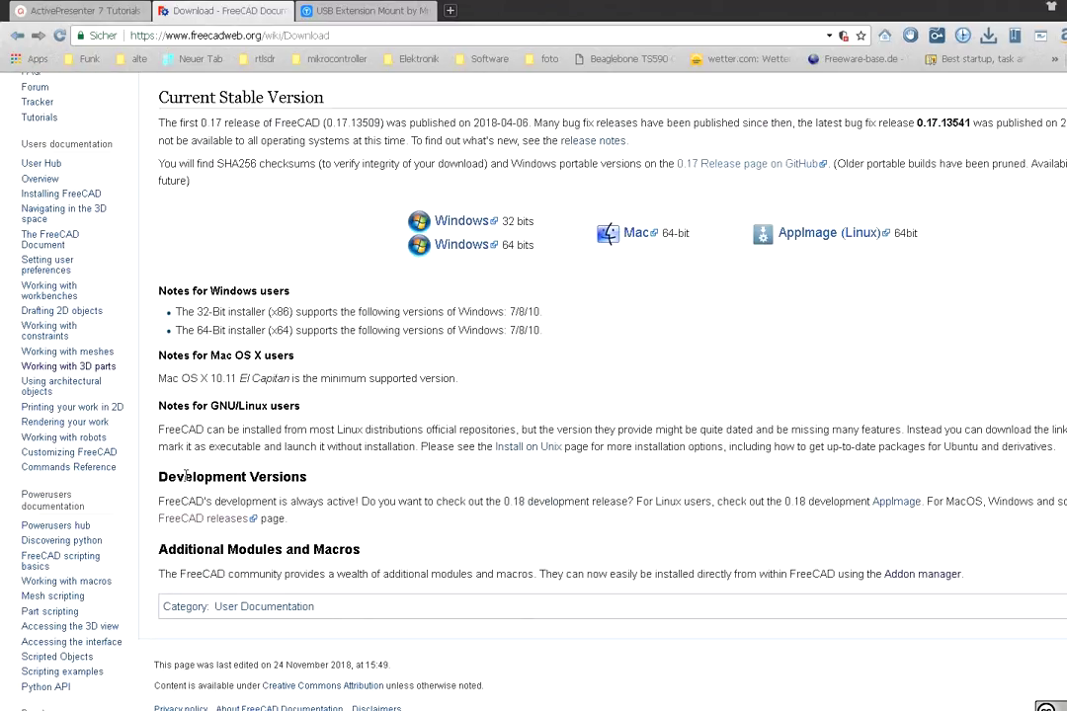
left_click(218, 522)
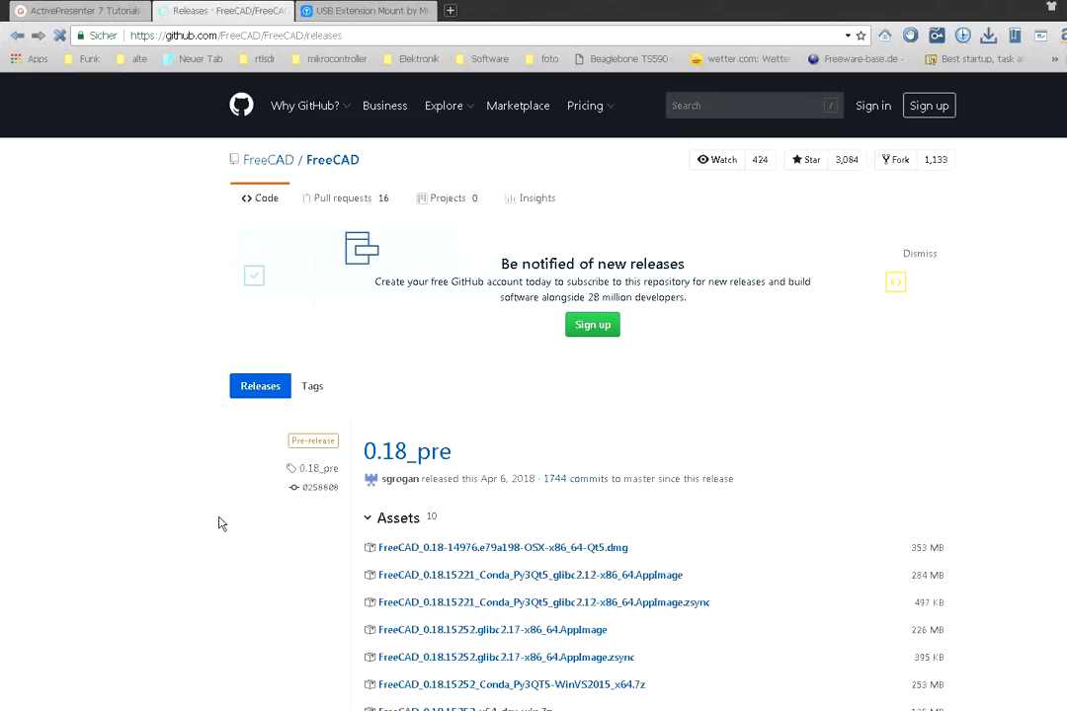
scroll(548, 530, "down", 3)
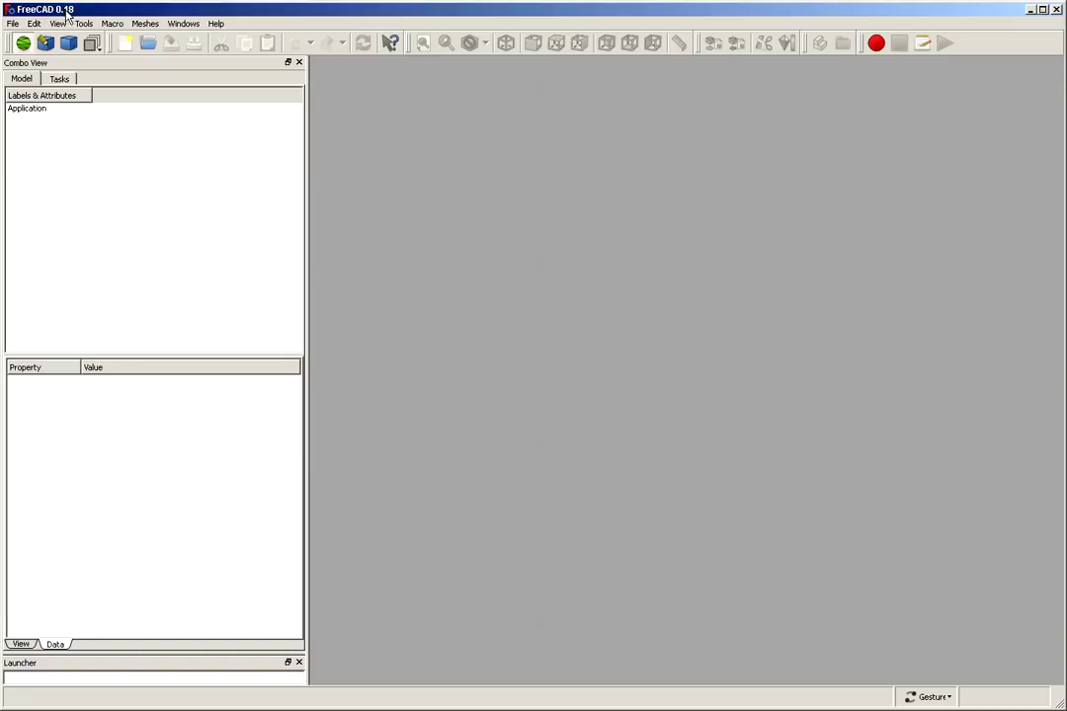
- Switch to FreeCAD and check its version and revision details in the About information
left_click(216, 23)
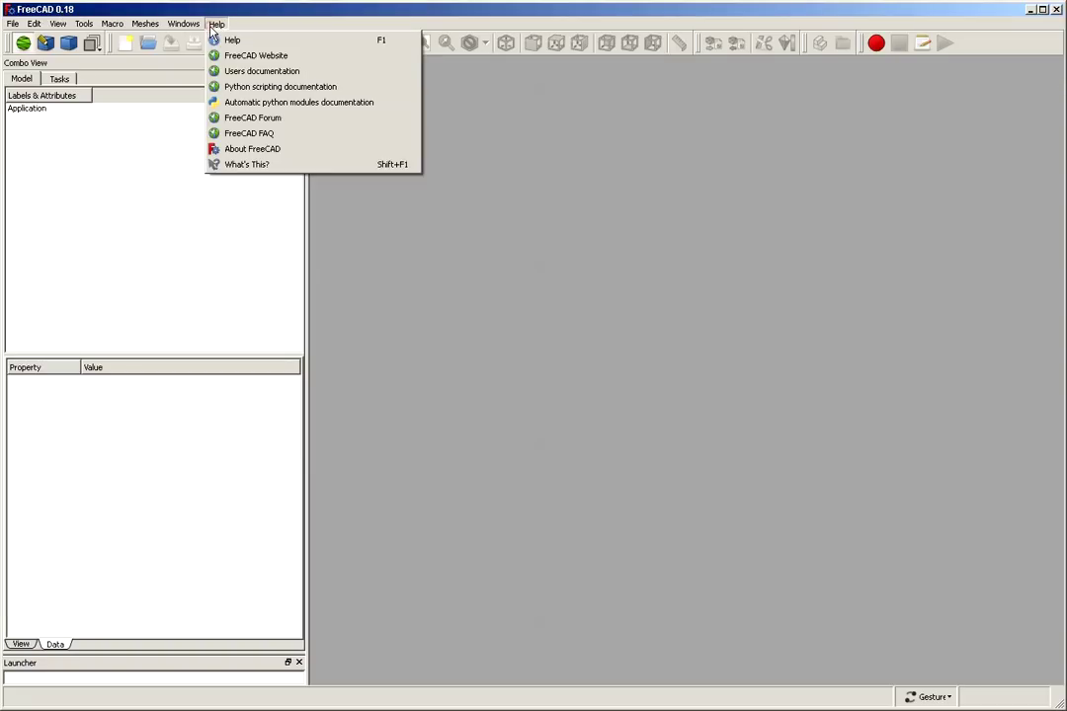
left_click(290, 153)
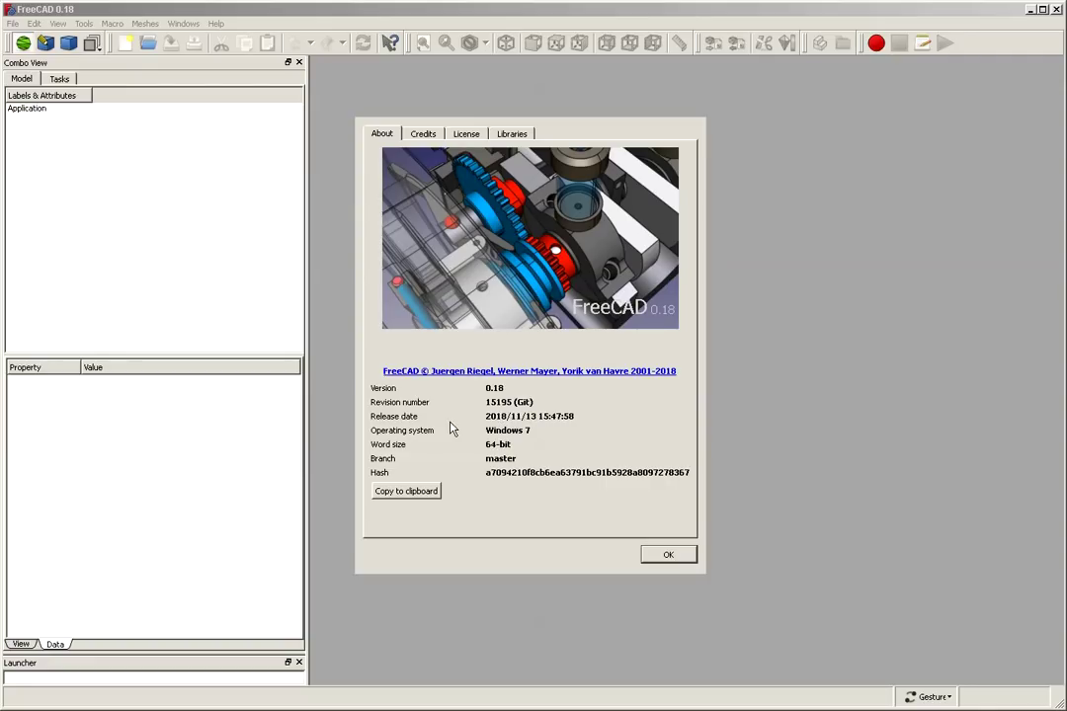
left_click(671, 557)
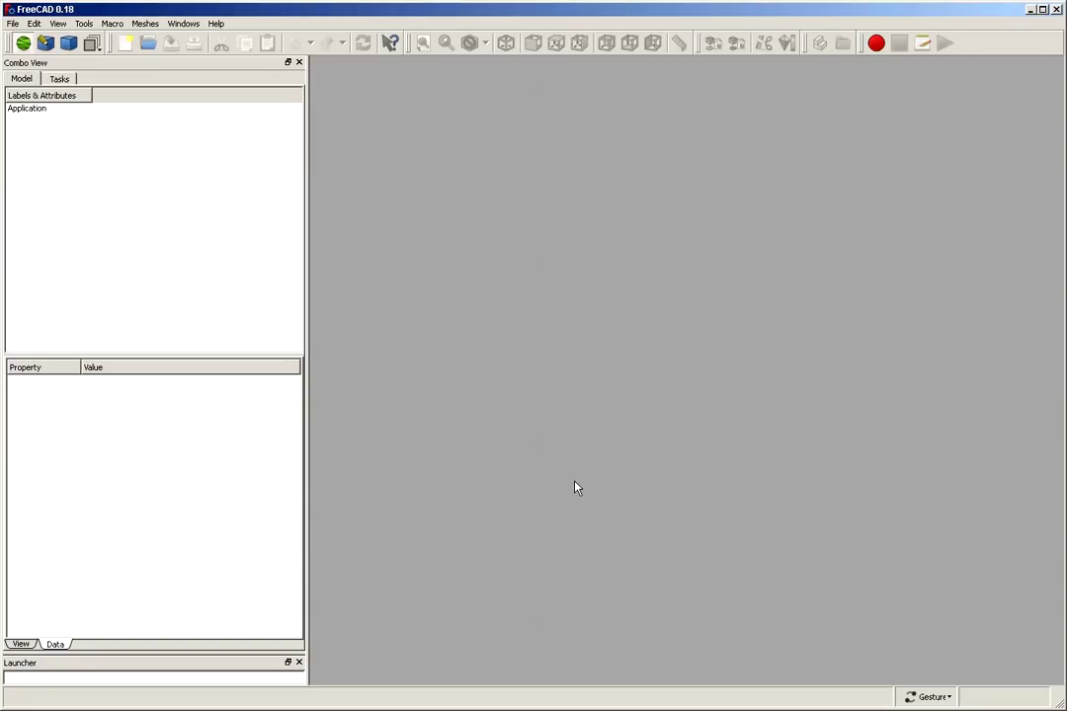
- Open the mesh file USB_Extension_Mount.STL from the USB_Extension_Mount files folder
left_click(13, 25)
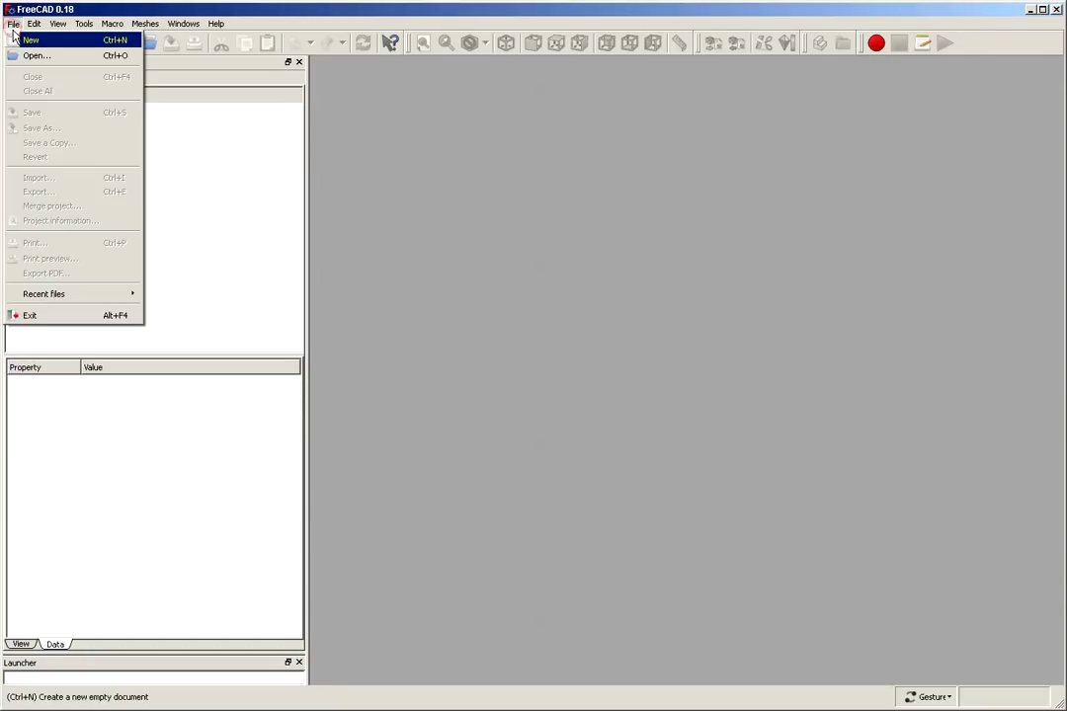
left_click(34, 55)
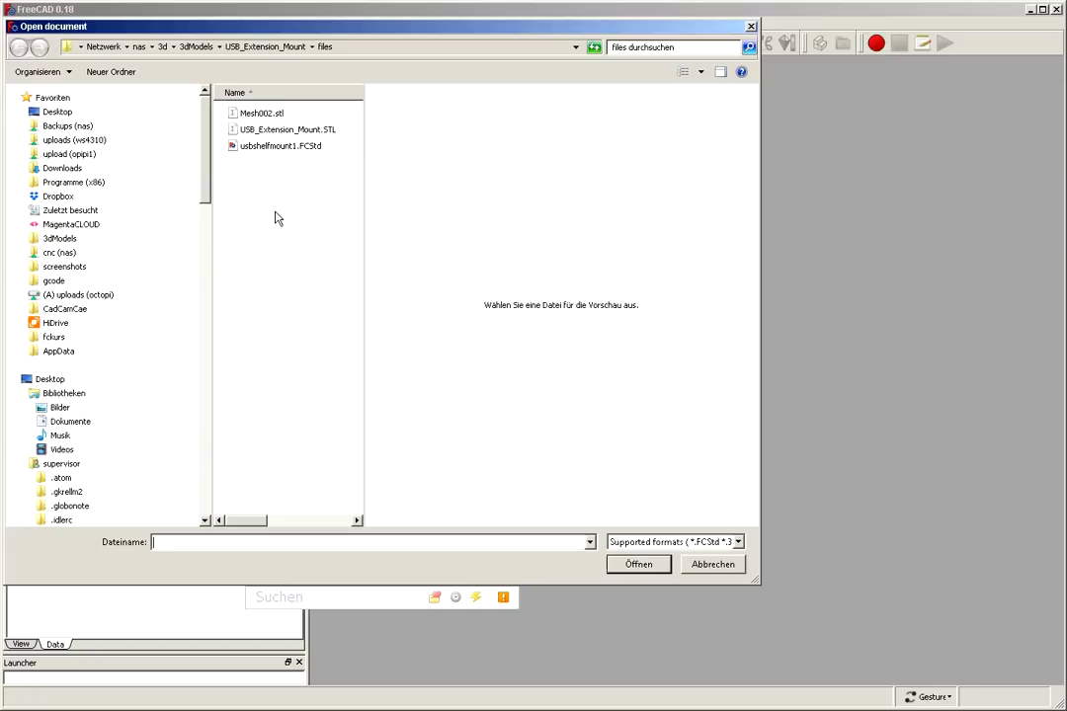
double_click(271, 131)
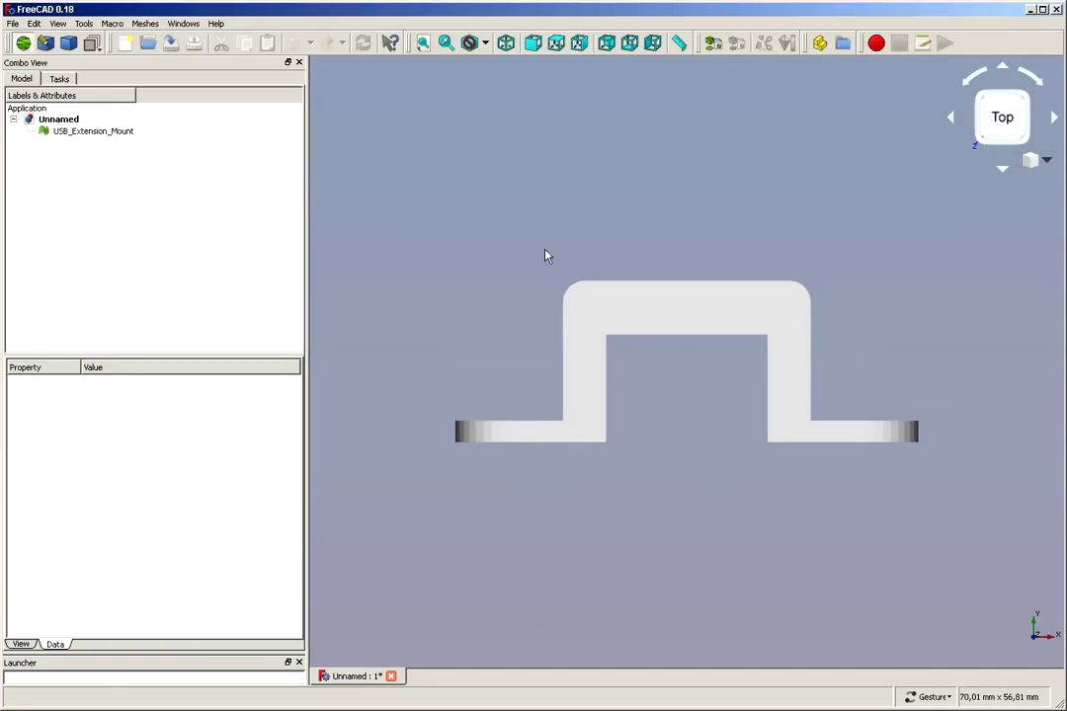
- Examine the imported mount mesh, especially the inner corner where the side wall meets the raised ridge at the end of the floor
left_click_drag(775, 598, 774, 326)
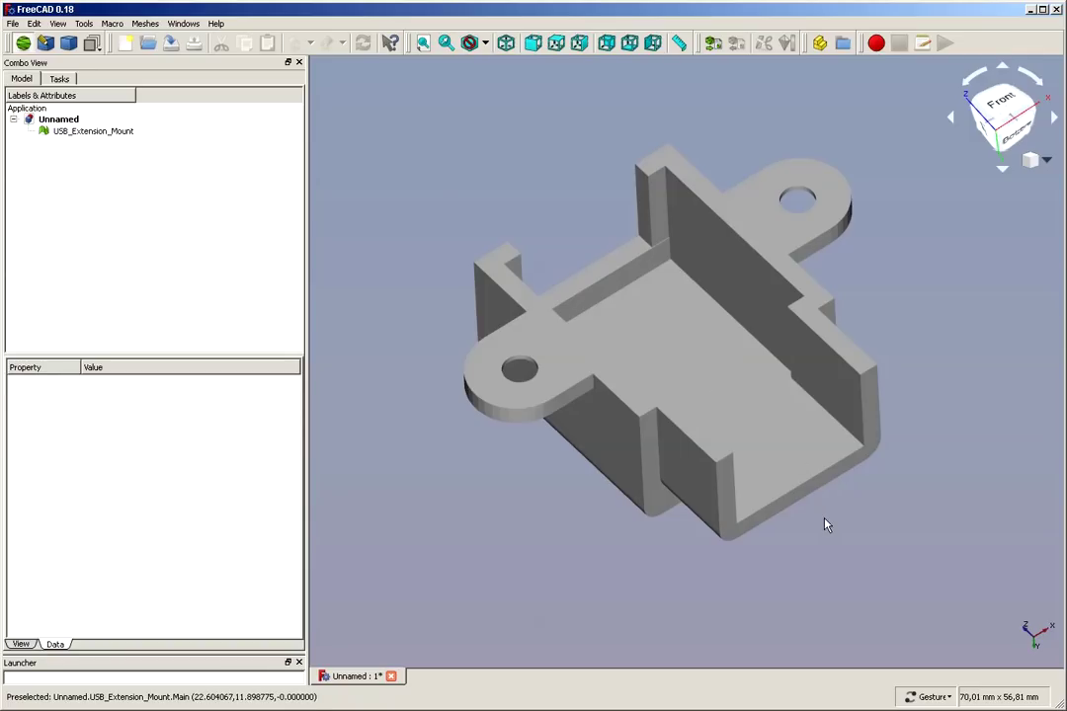
mouse_move(826, 523)
left_mouse_down()
mouse_move(762, 534)
mouse_move(685, 312)
left_mouse_up()
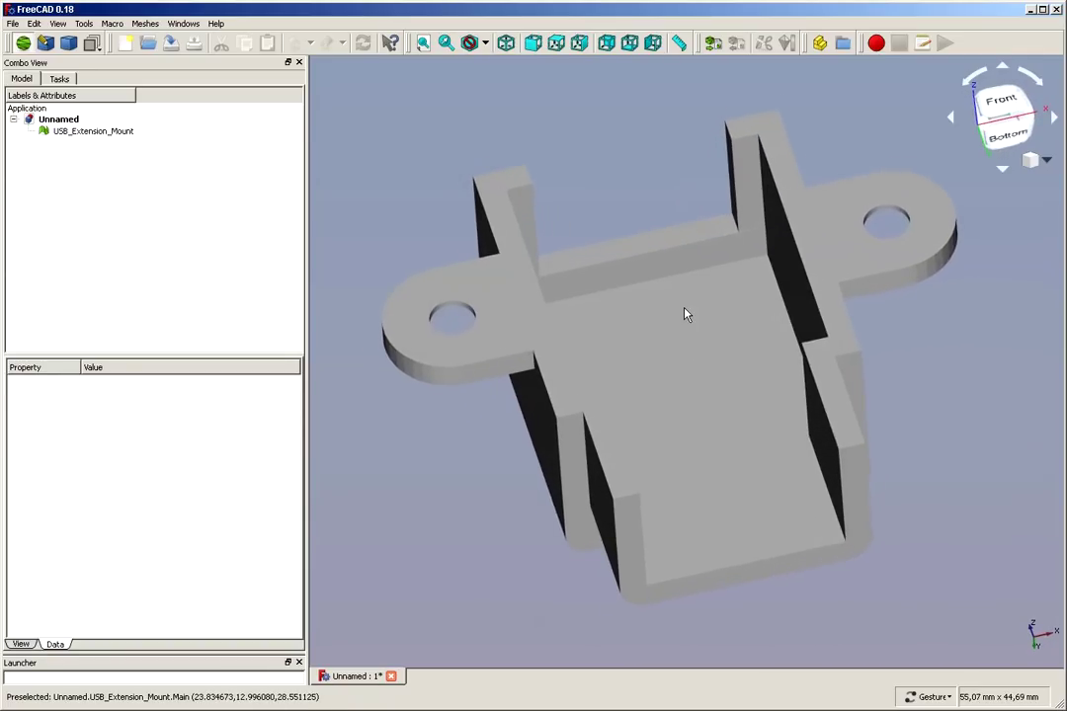
scroll(685, 312, "up", 6)
mouse_move(805, 252)
left_mouse_down()
mouse_move(786, 287)
mouse_move(800, 286)
mouse_move(788, 274)
left_mouse_up()
scroll(488, 152, "up", 1)
scroll(383, 152, "up", 1)
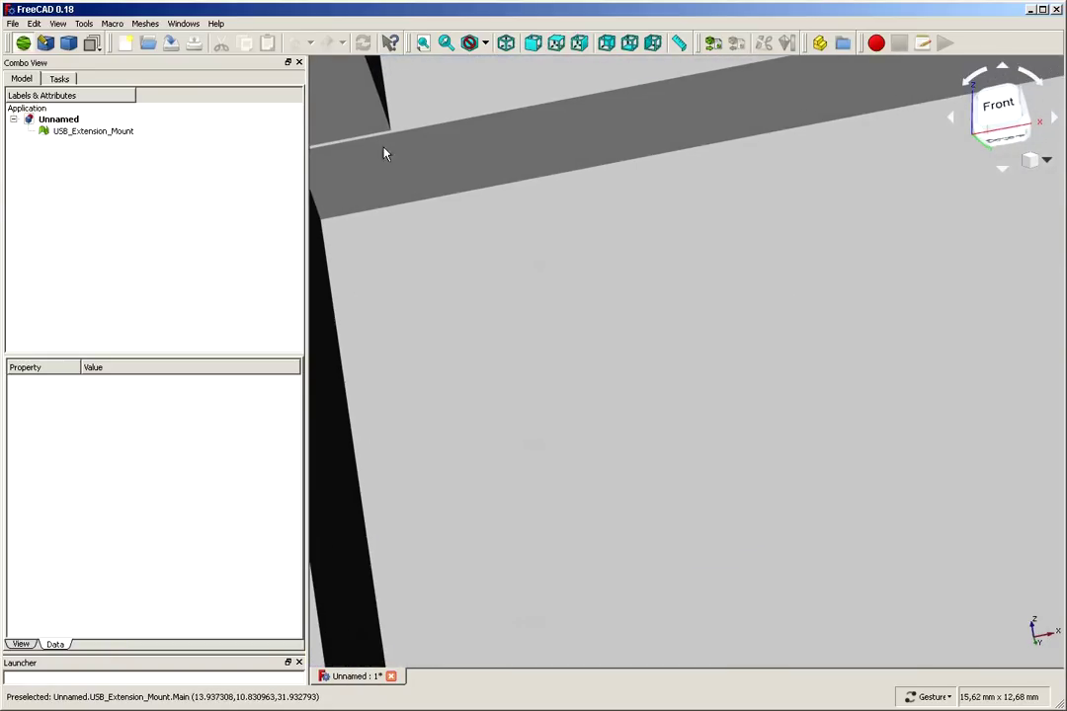
mouse_move(419, 169)
left_mouse_down()
mouse_move(427, 215)
mouse_move(369, 181)
mouse_move(354, 157)
mouse_move(392, 230)
left_mouse_up()
scroll(392, 229, "up", 2)
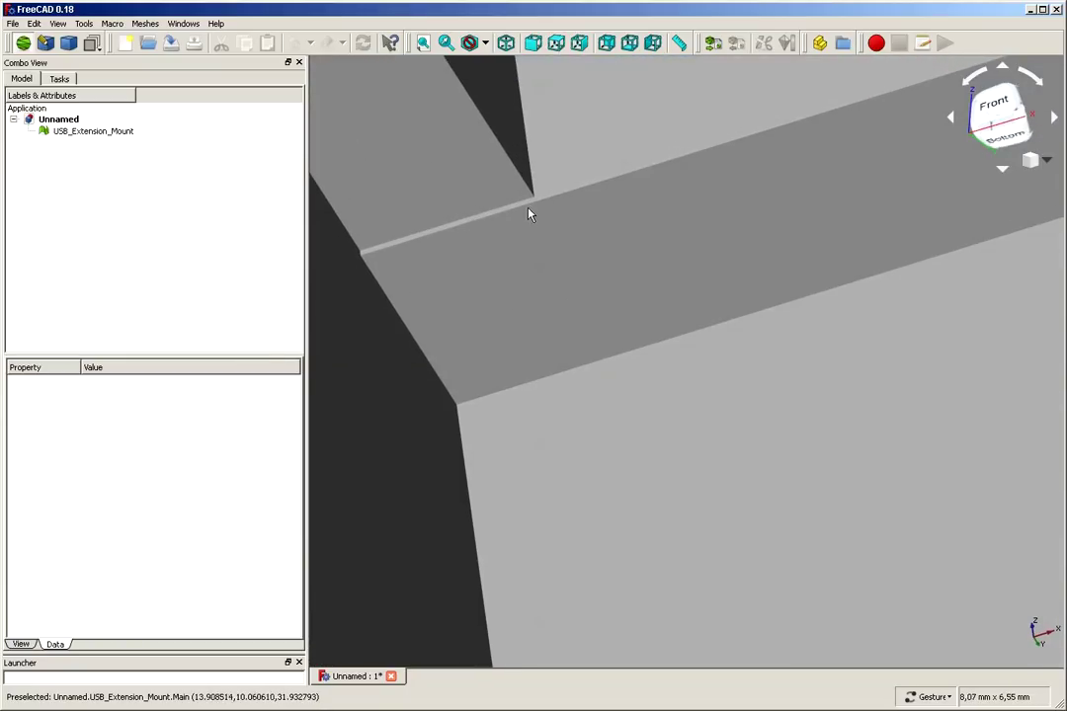
scroll(528, 210, "down", 2)
scroll(528, 208, "down", 1)
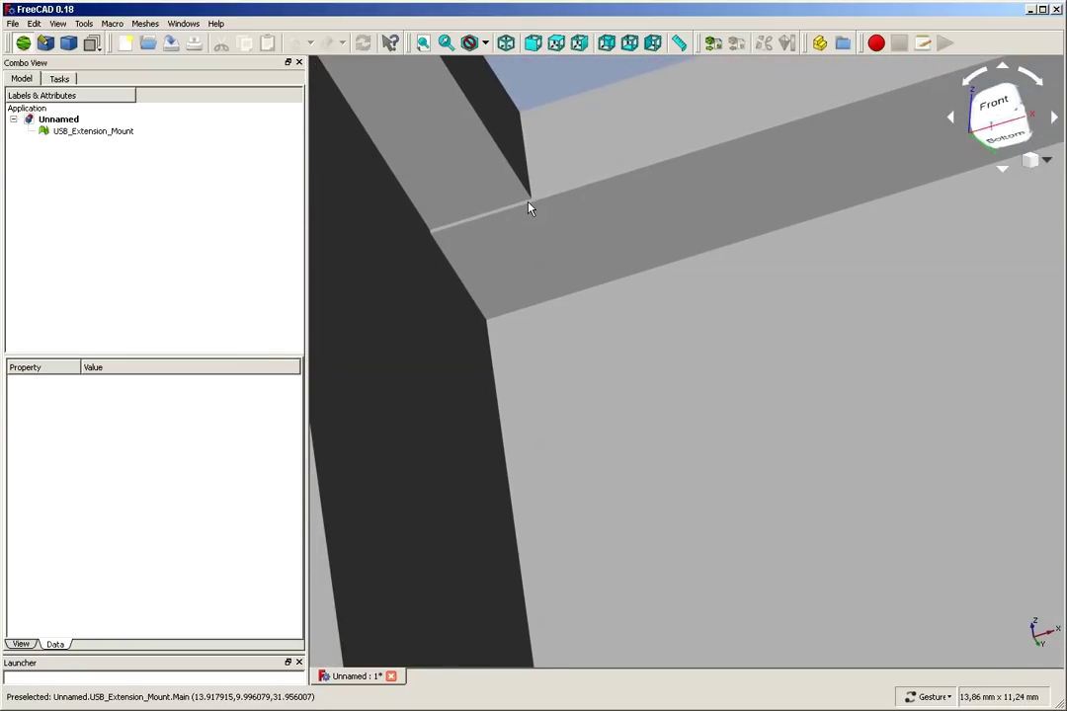
scroll(528, 208, "down", 2)
scroll(529, 208, "down", 4)
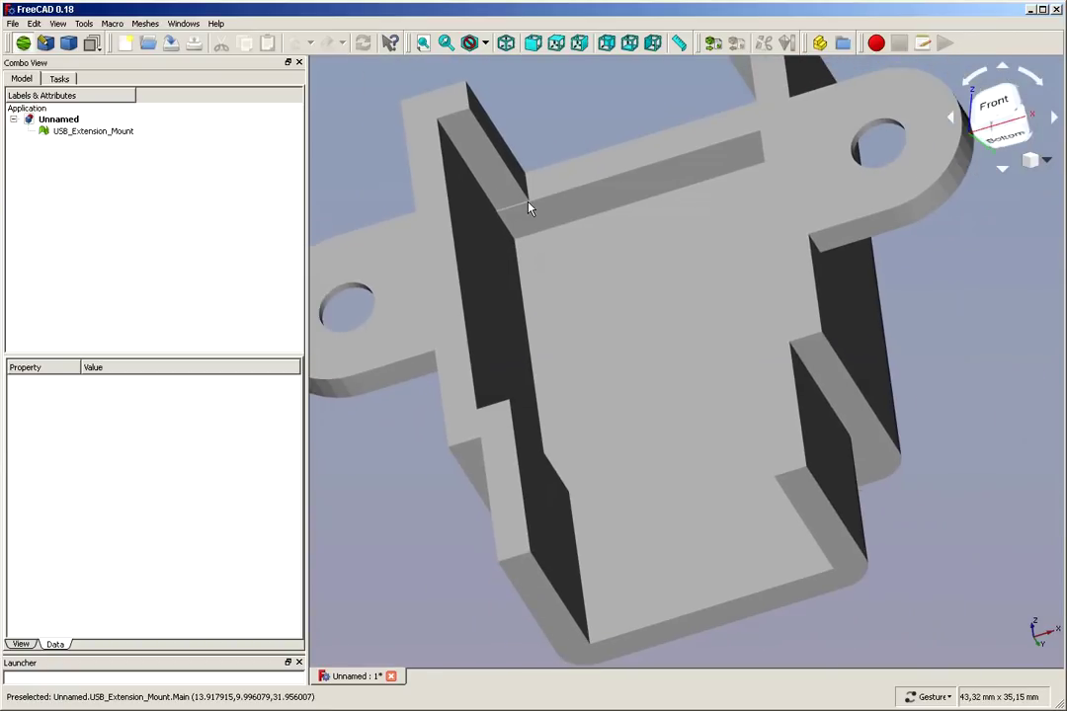
scroll(529, 209, "up", 5)
scroll(528, 208, "down", 3)
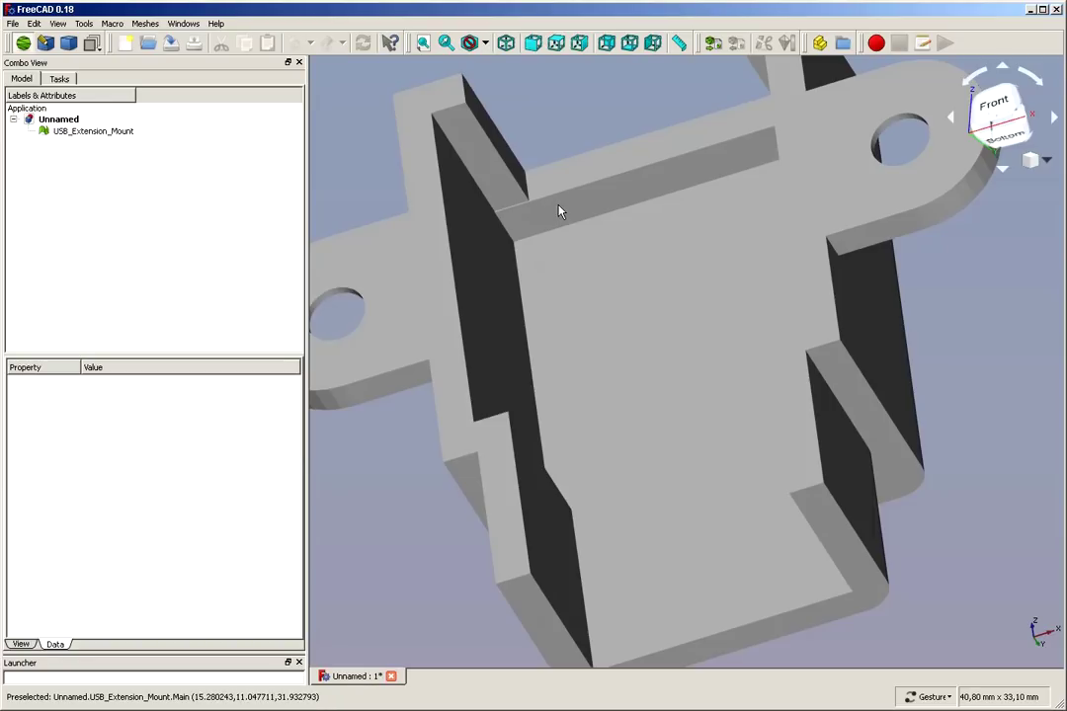
scroll(548, 208, "down", 1)
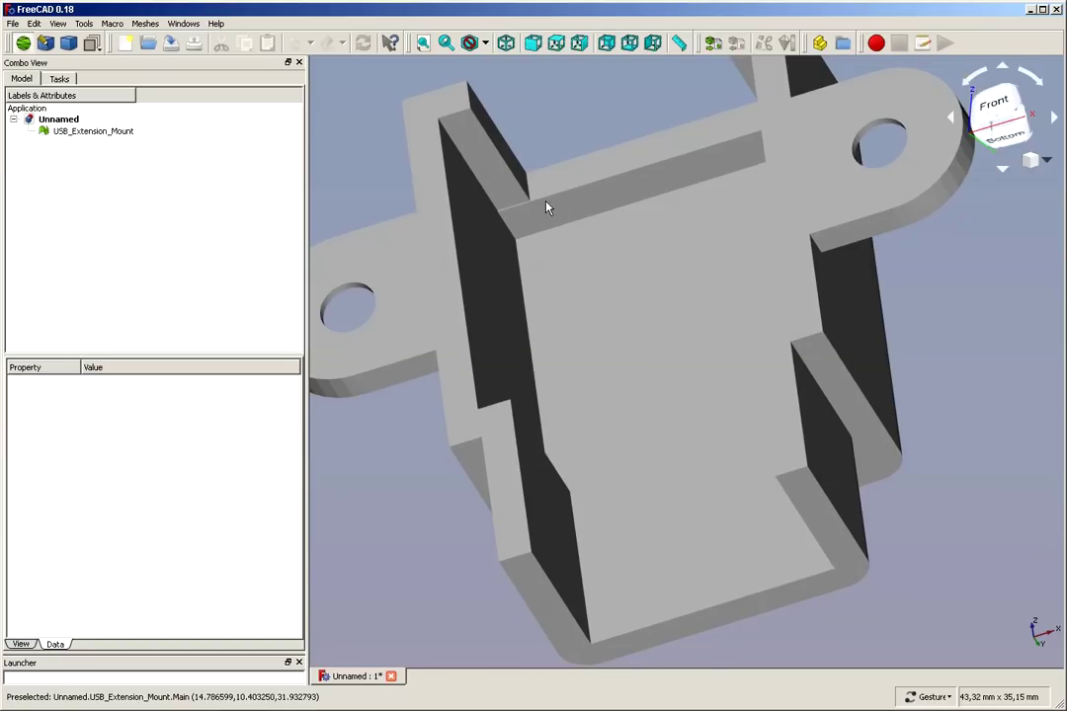
scroll(548, 208, "up", 1)
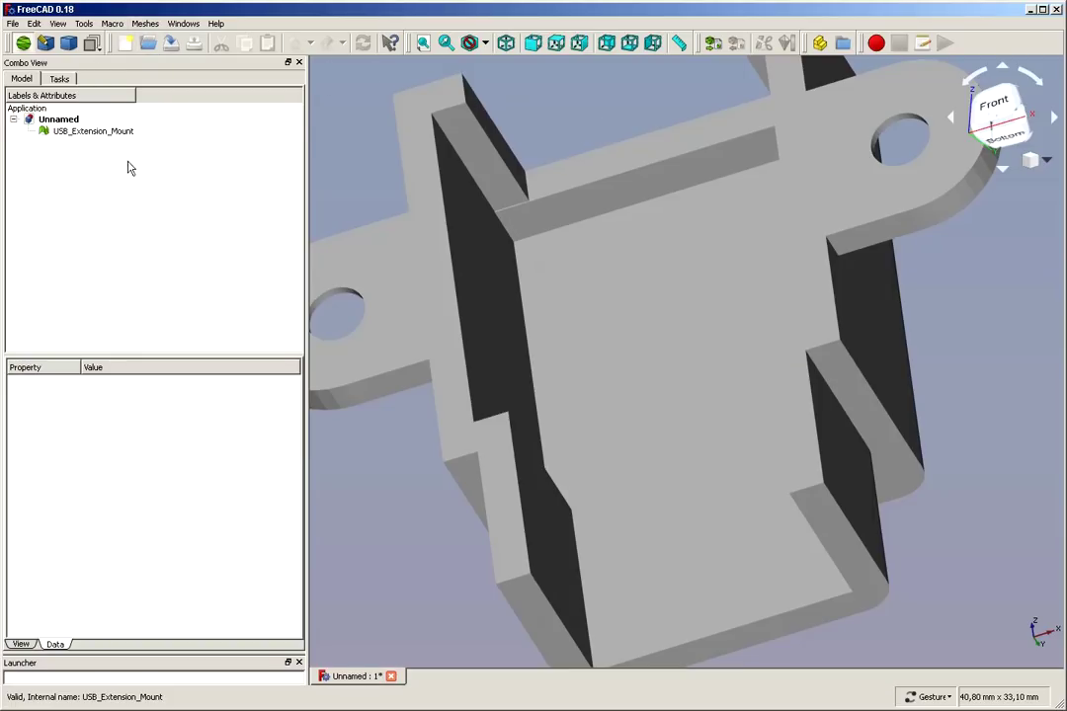
- Set Mesh Design as the active workbench
left_click(31, 24)
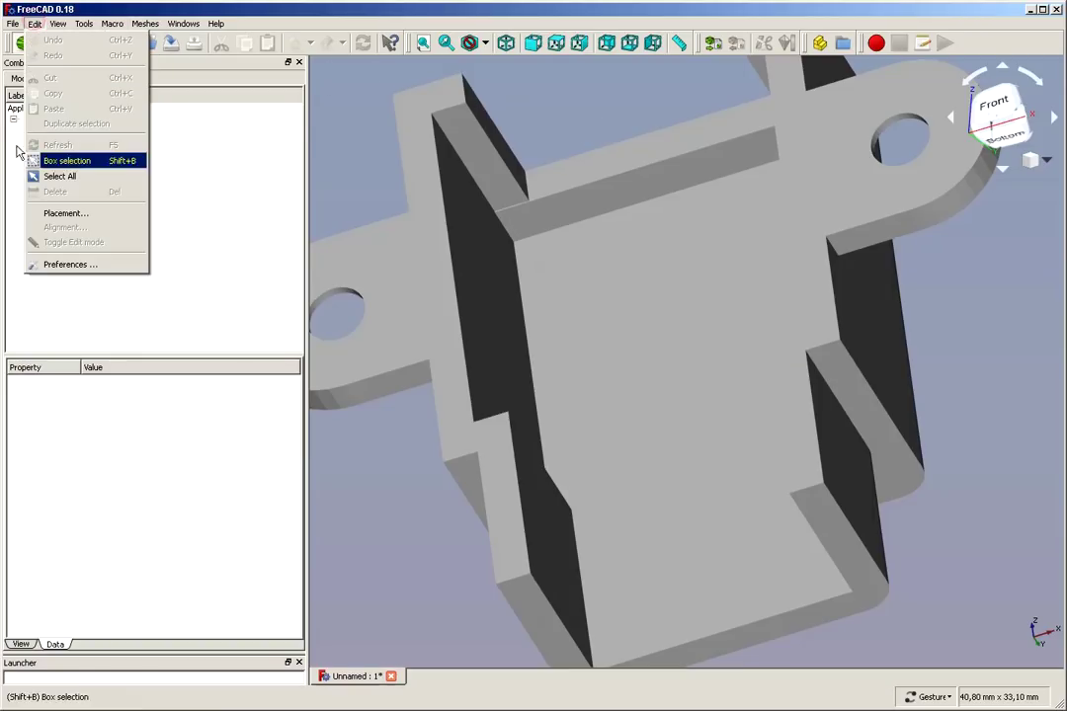
mouse_move(56, 25)
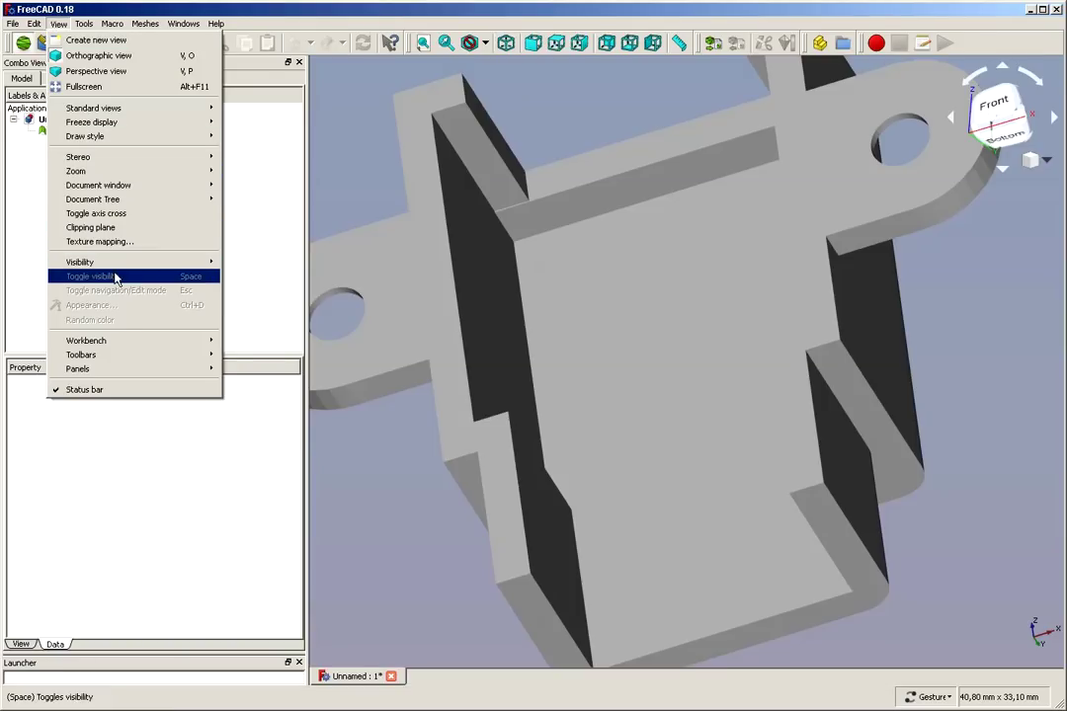
mouse_move(110, 343)
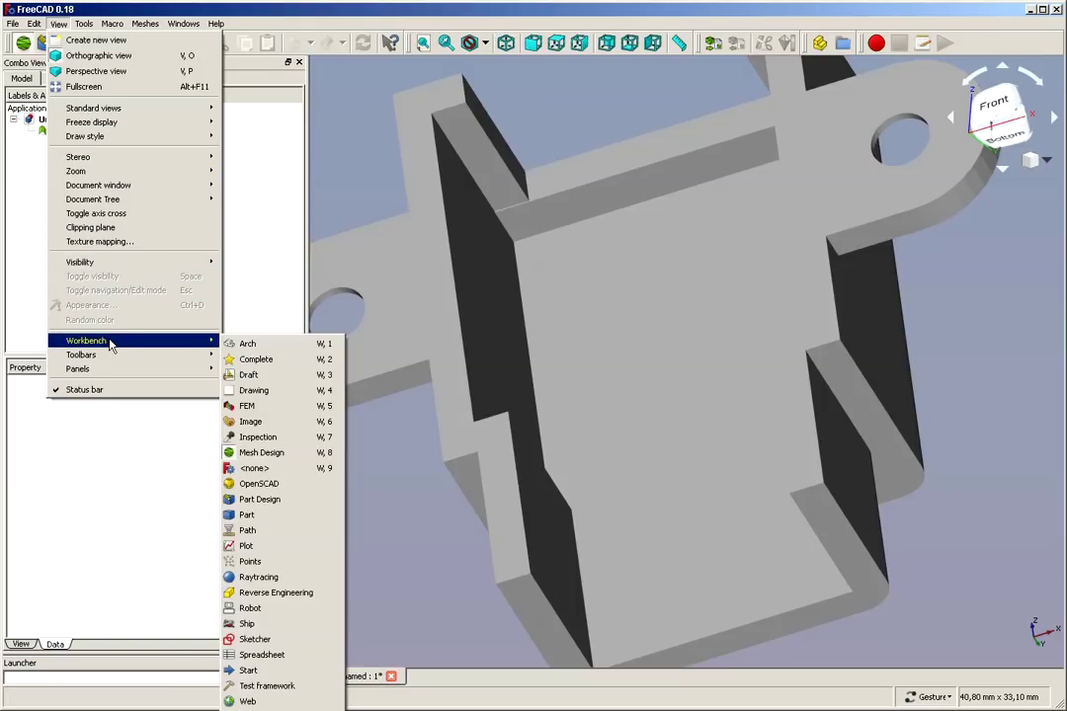
left_click(279, 453)
left_click_drag(277, 450, 385, 432)
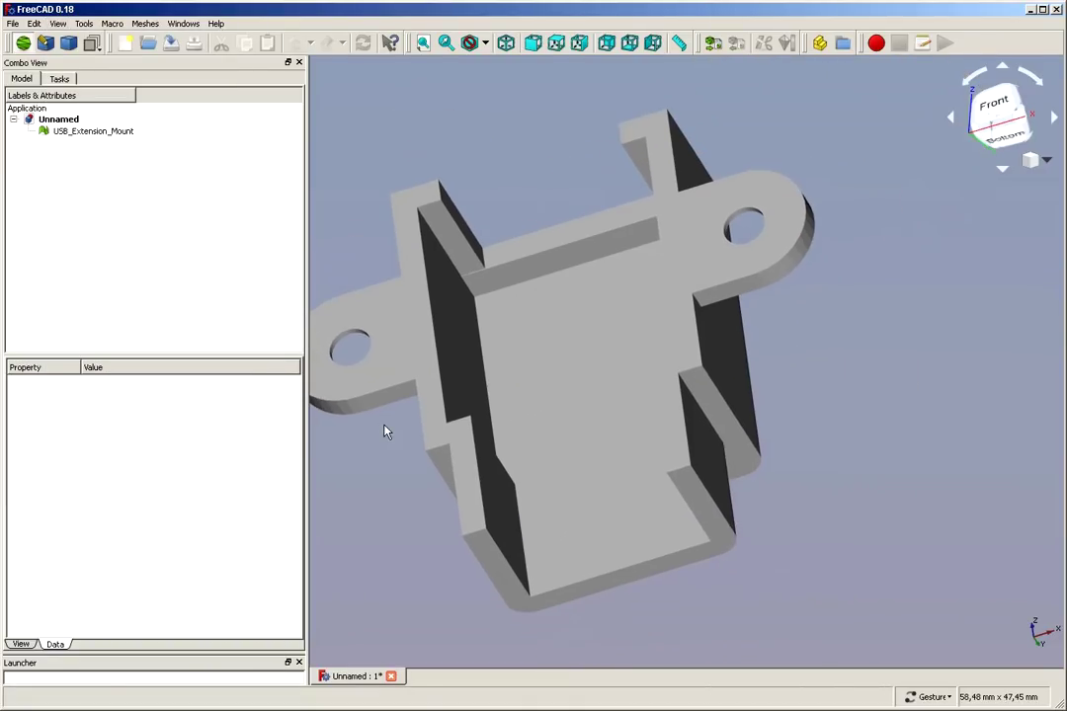
- Start Evaluate and repair mesh, enable repetitive repair and choose USB_Extension_Mount as the mesh to check
left_click(140, 21)
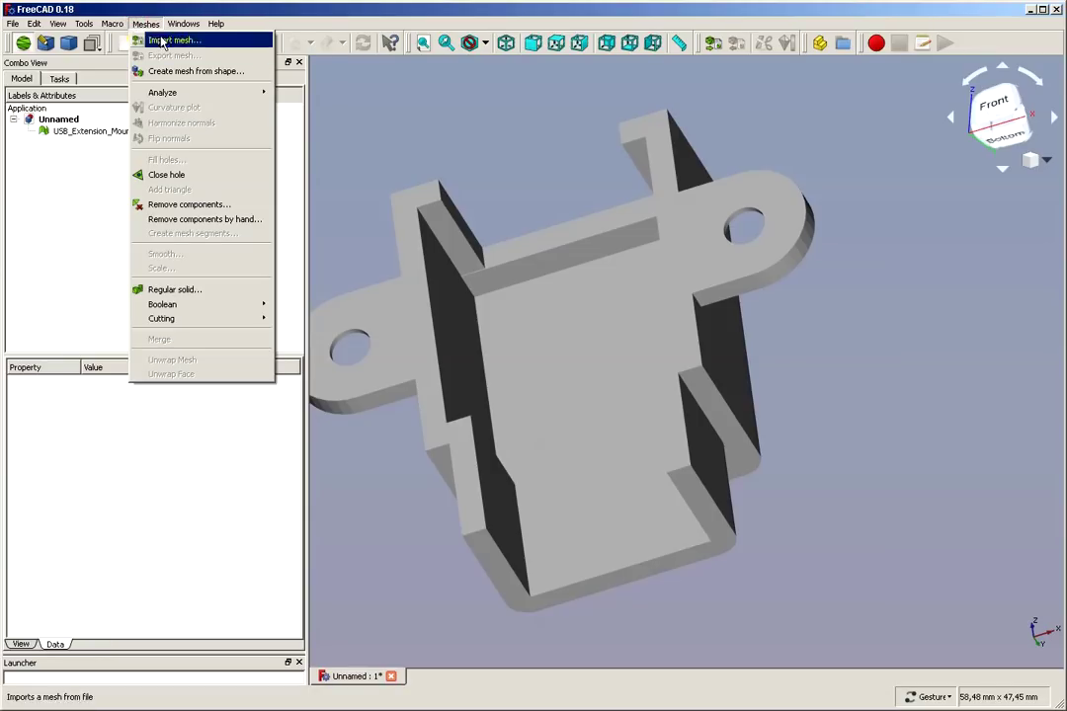
mouse_move(221, 92)
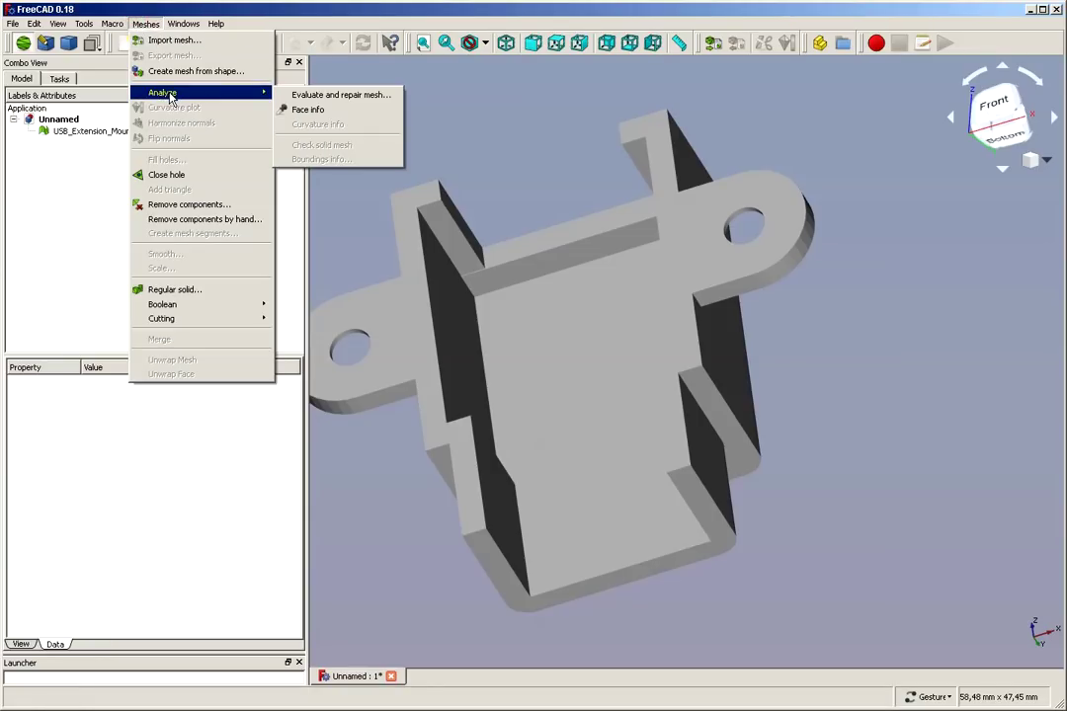
left_click(376, 101)
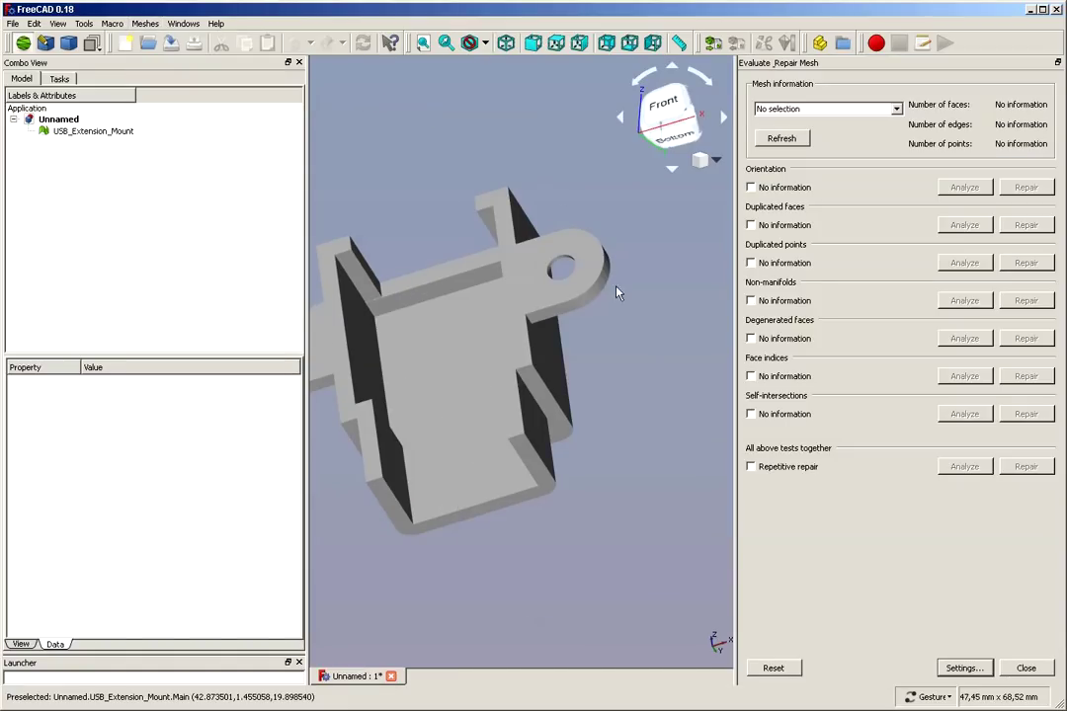
left_click(752, 467)
left_click(90, 133)
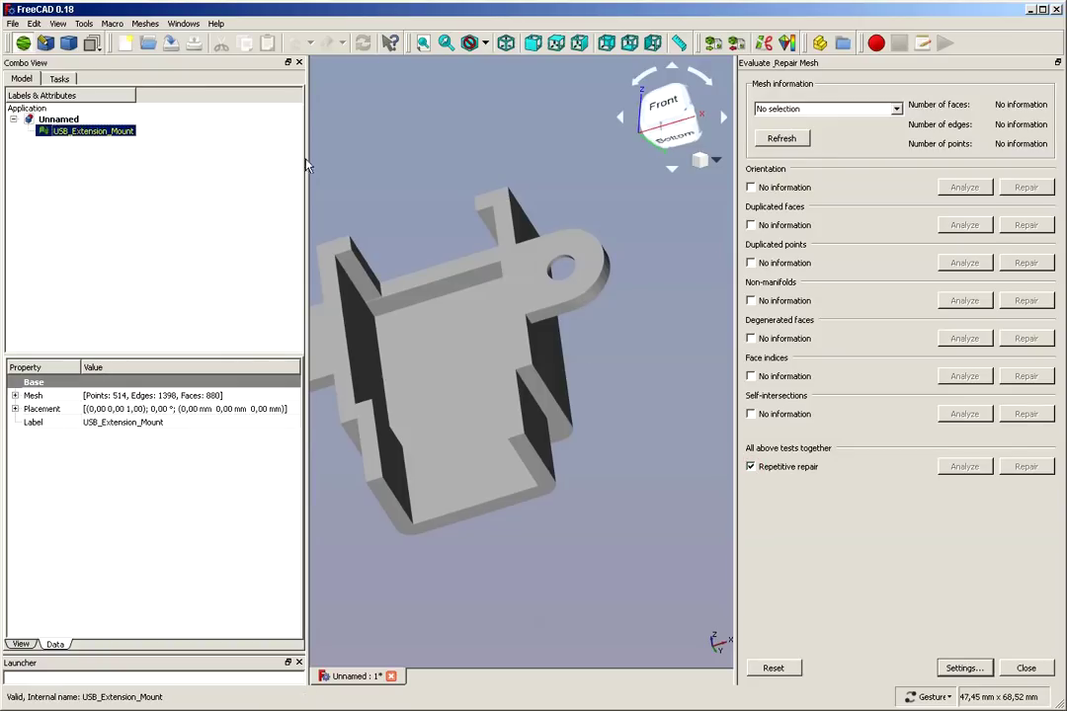
left_click(816, 110)
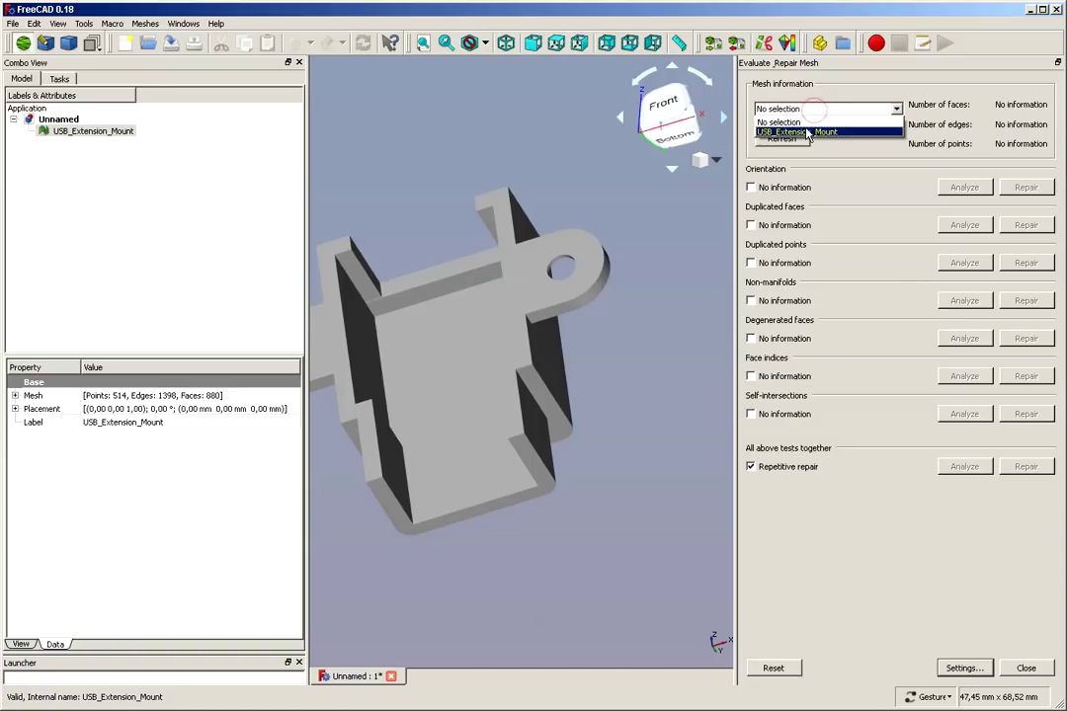
left_click(805, 131)
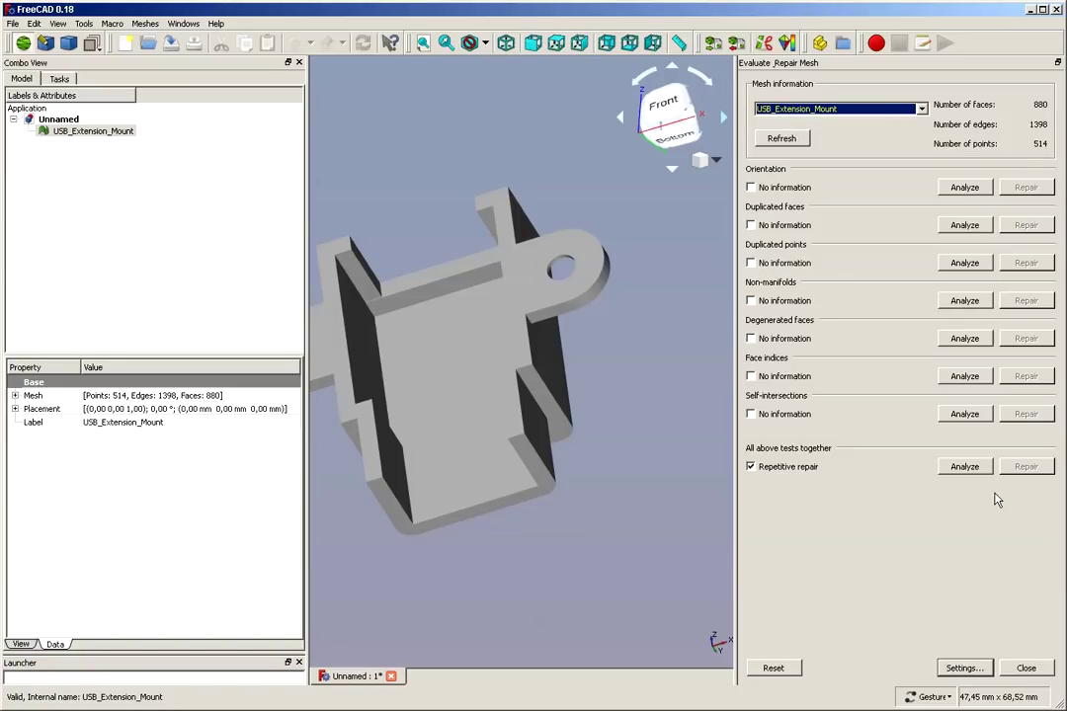
- Analyze the mount mesh with all tests together, repair its self-intersections, and inspect the repaired mounting ear and side wall
left_click(965, 467)
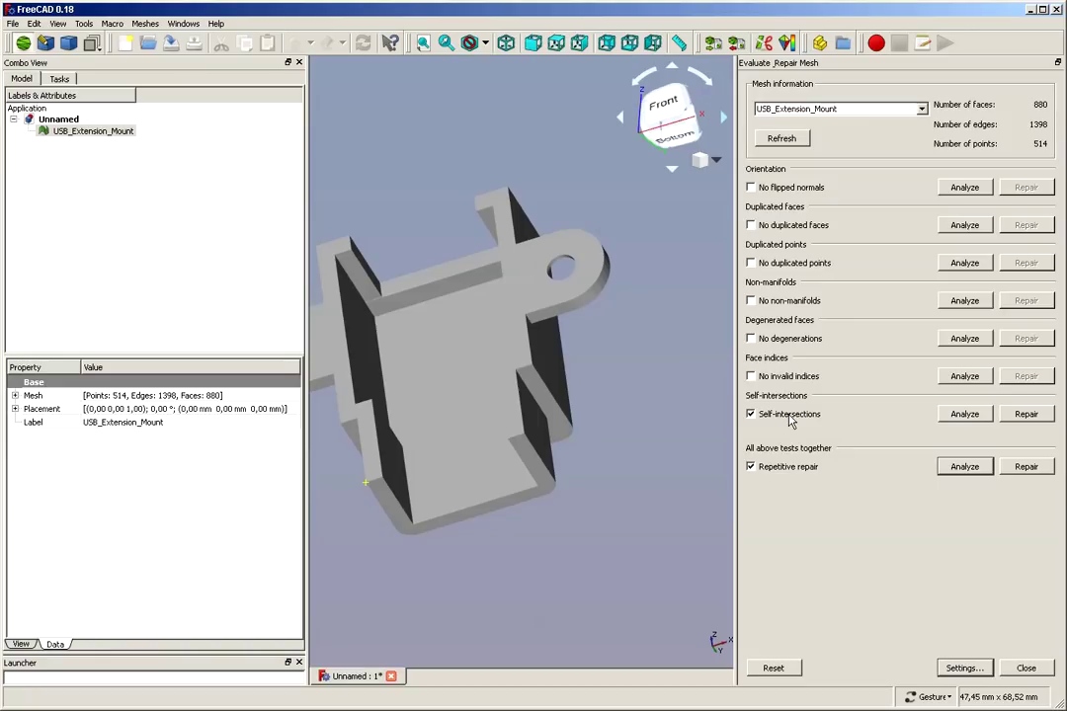
left_click(1045, 416)
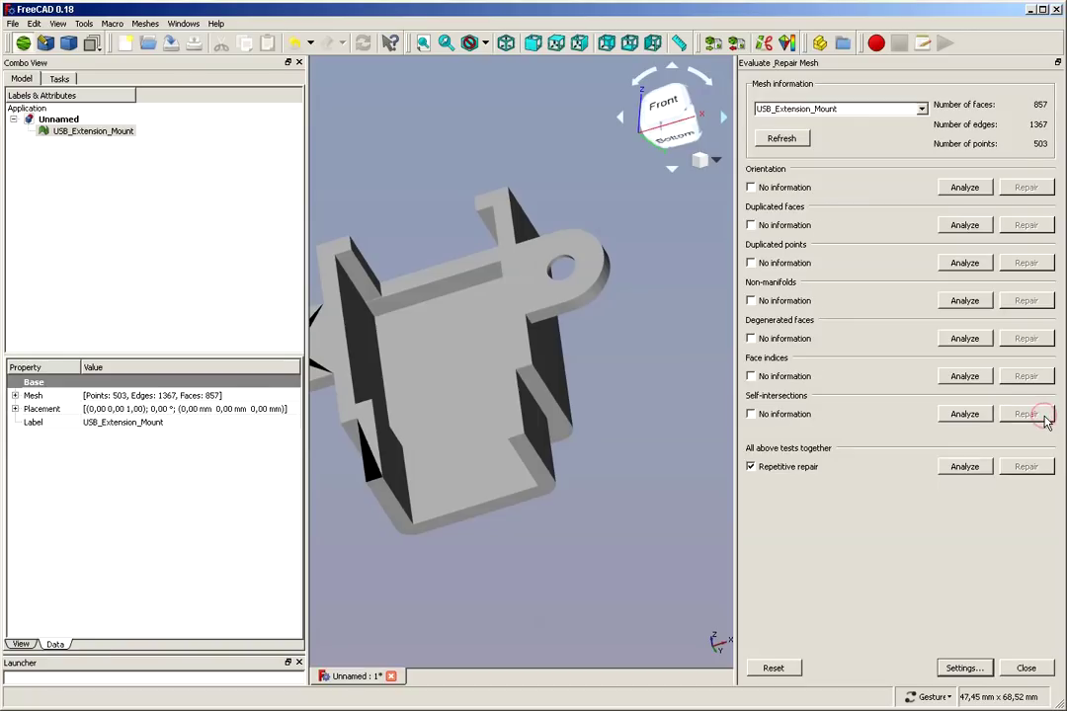
scroll(626, 402, "down", 2)
scroll(367, 373, "up", 3)
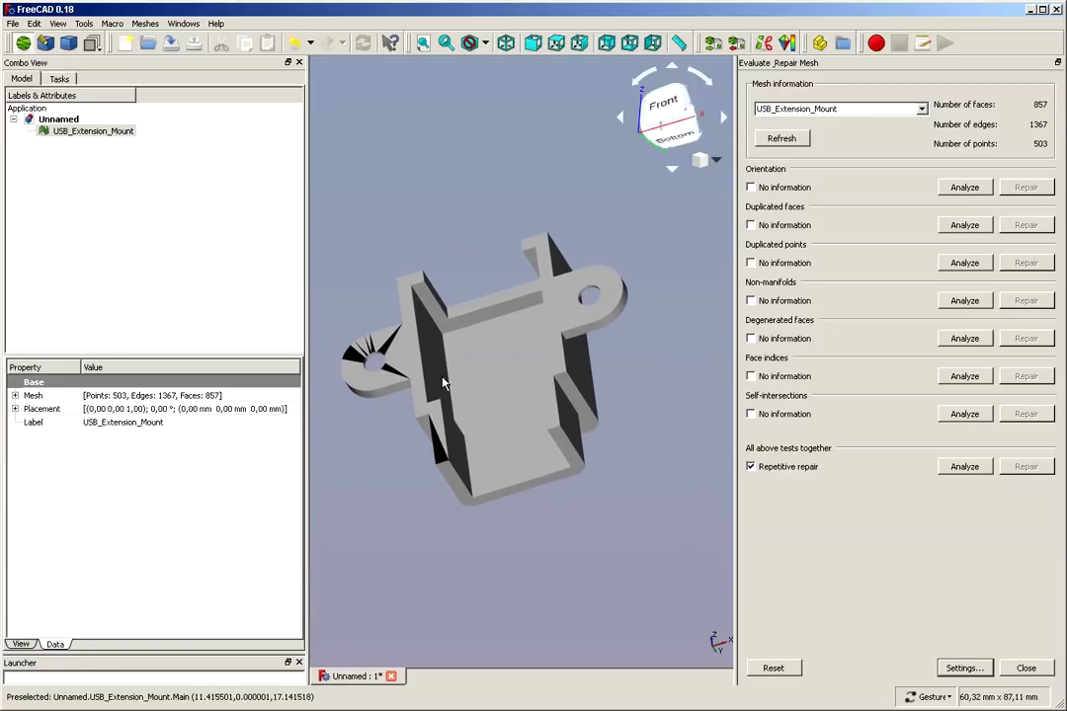
scroll(366, 374, "up", 2)
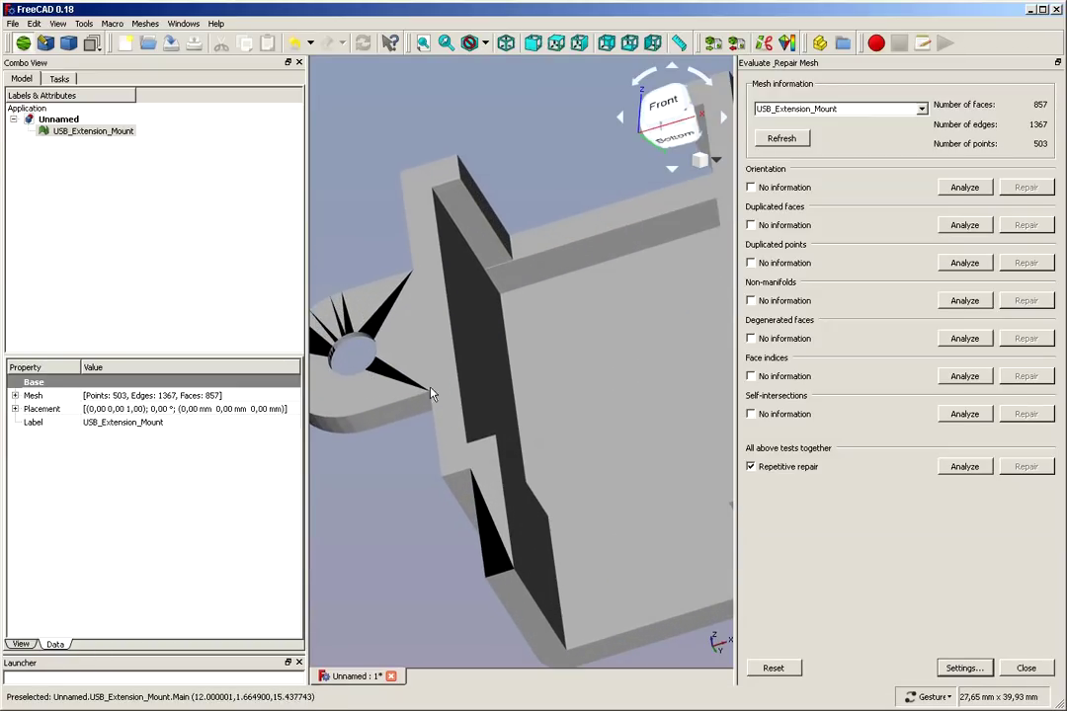
mouse_move(431, 393)
left_mouse_down()
mouse_move(589, 436)
mouse_move(603, 412)
mouse_move(560, 416)
left_mouse_up()
scroll(560, 418, "down", 9)
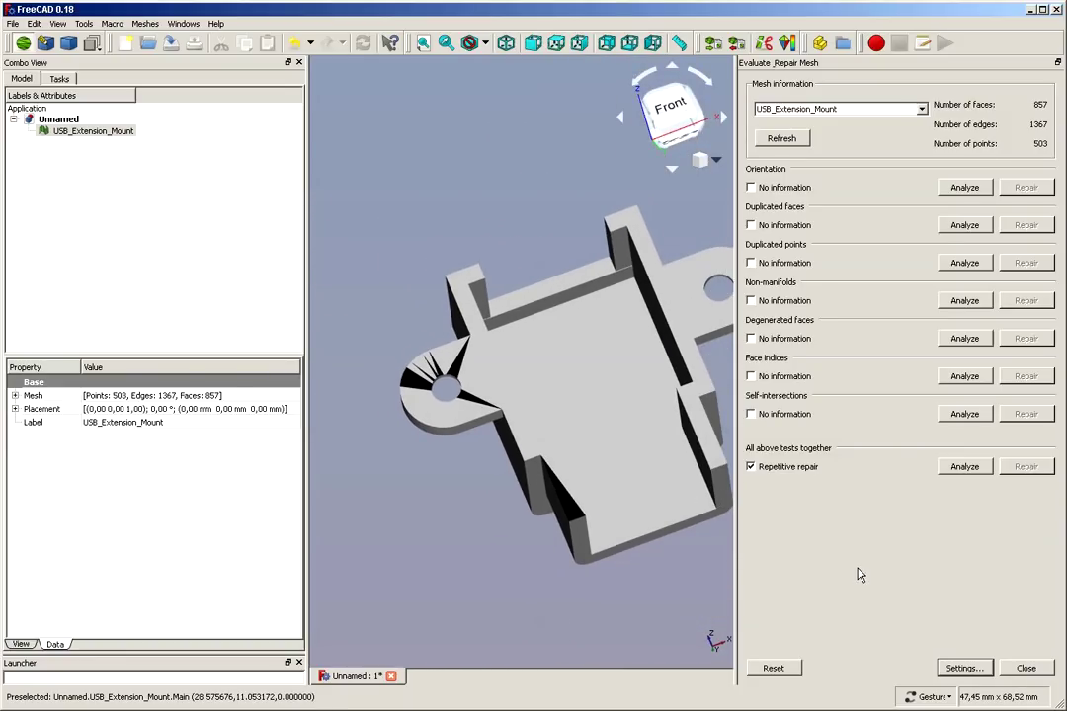
left_click(774, 669)
left_click(1025, 669)
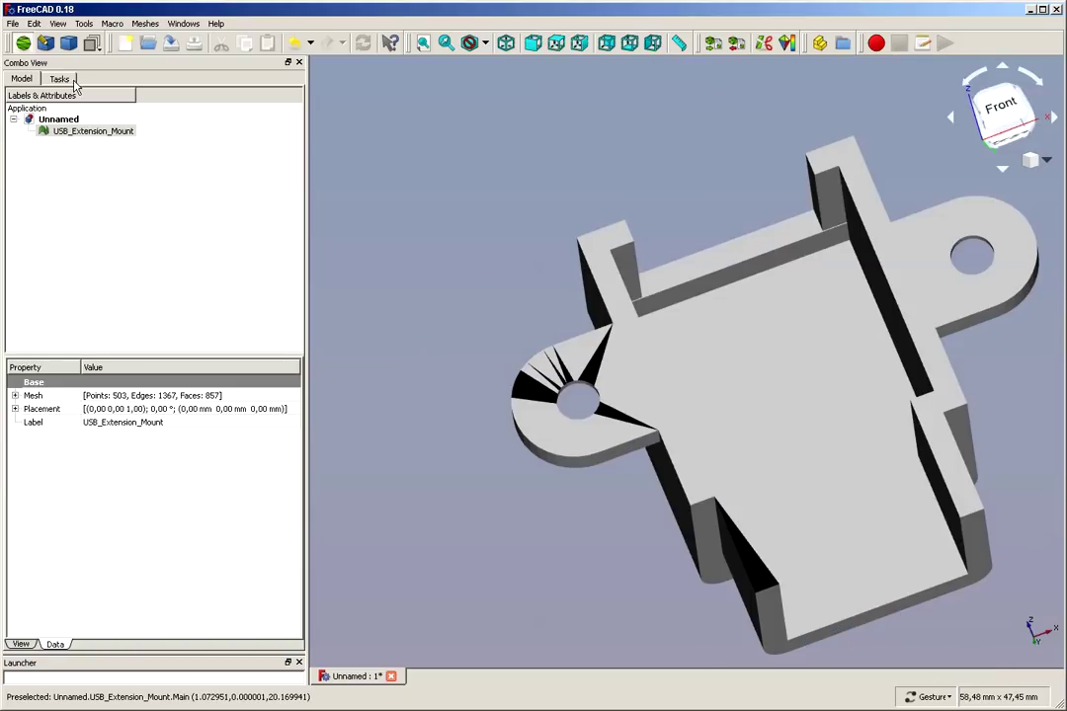
- Close the document with the repaired mesh and discard its changes
left_click(66, 132)
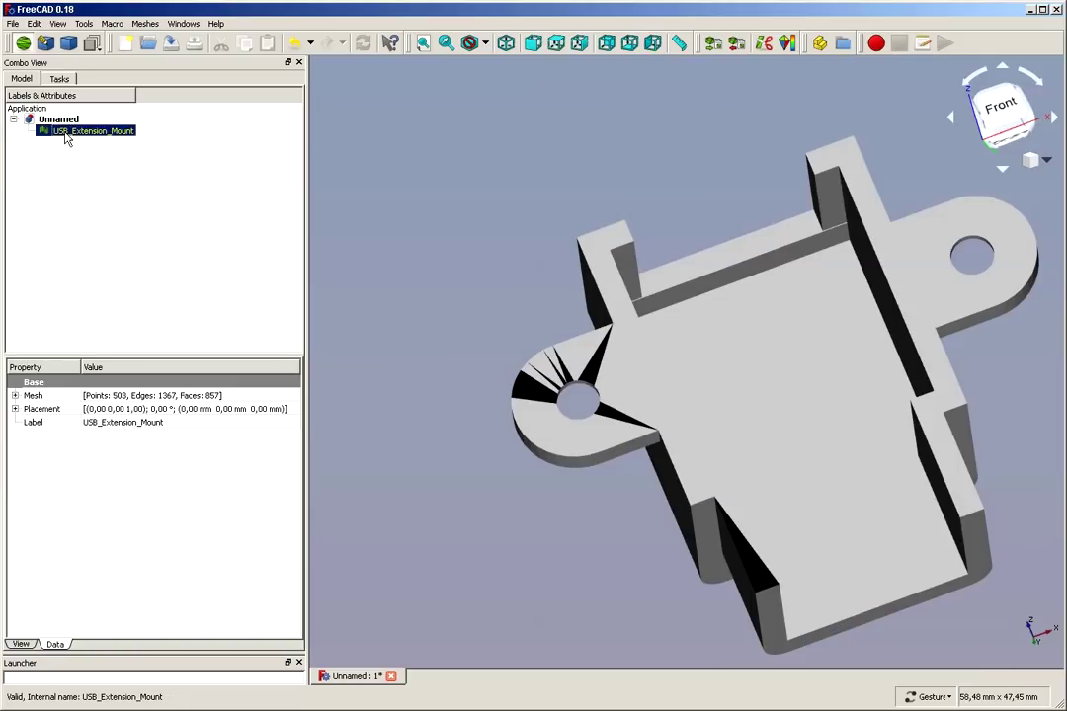
left_click(13, 24)
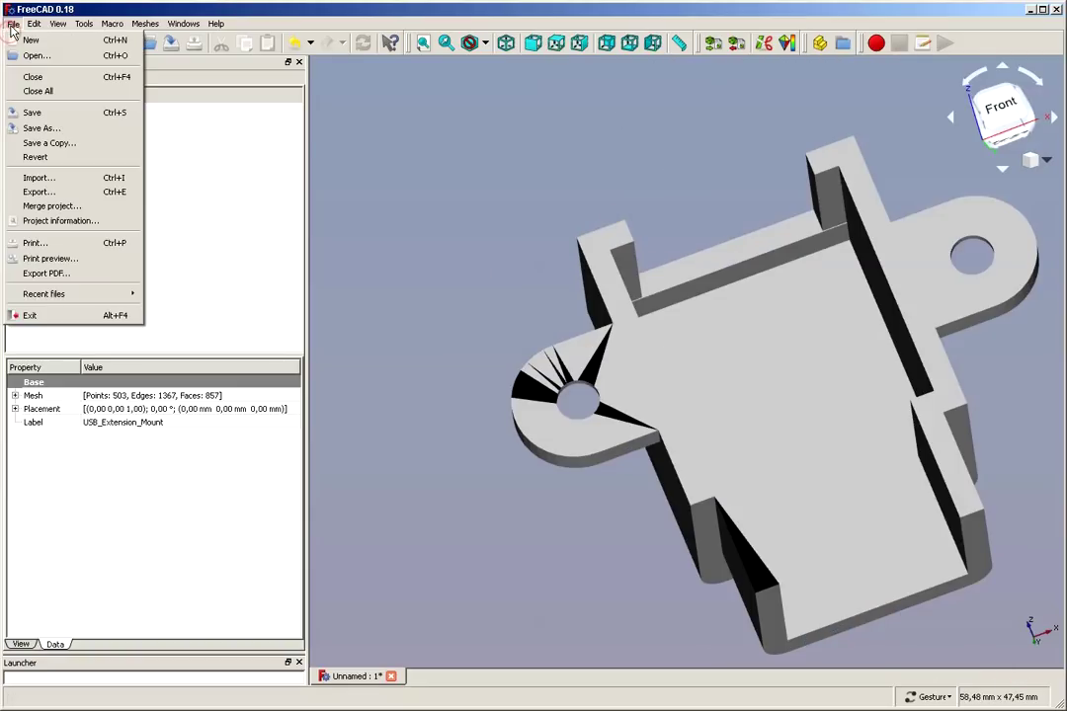
left_click(33, 76)
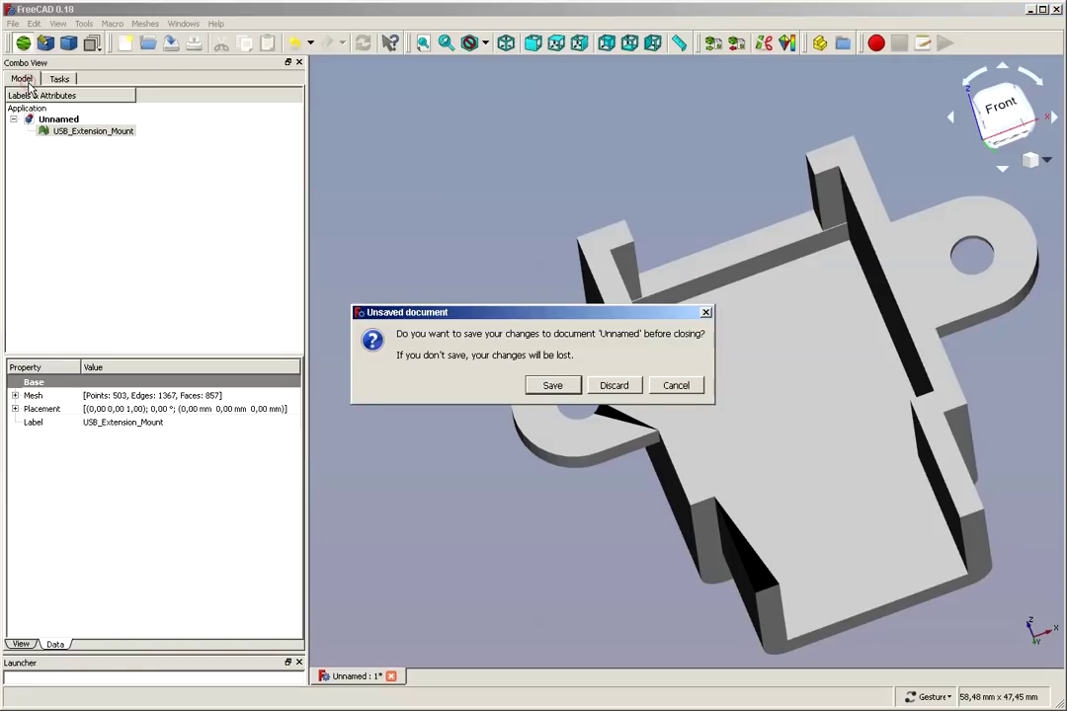
left_click(614, 387)
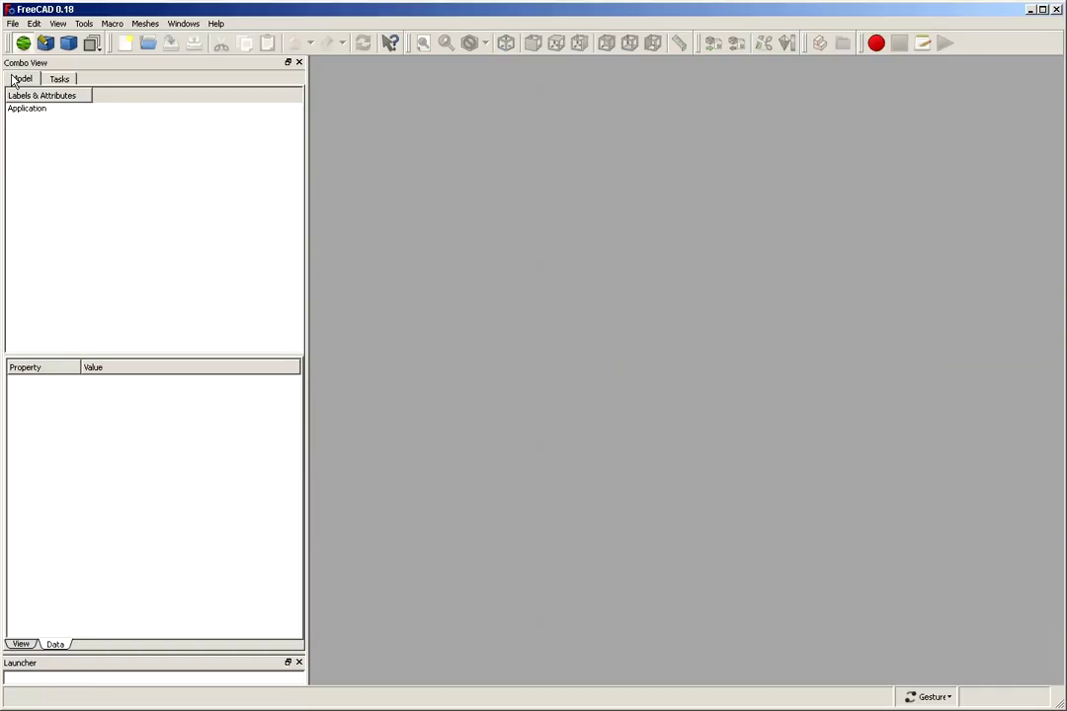
- Reopen the original USB_Extension_Mount.STL from the recently used files
left_click(13, 23)
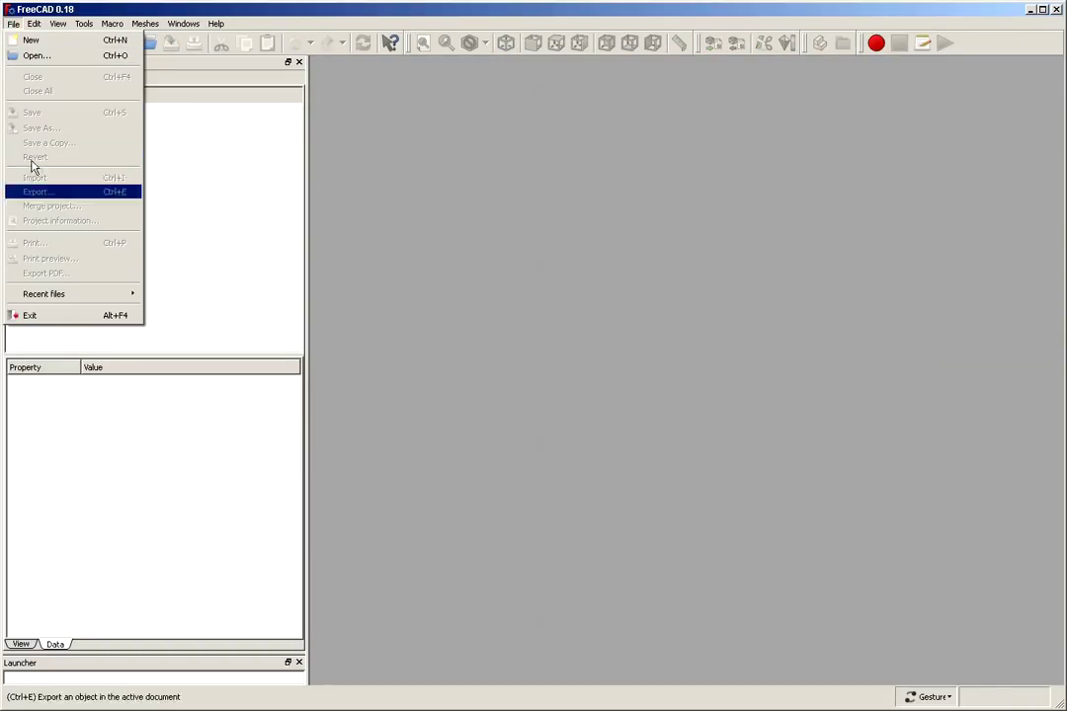
mouse_move(43, 293)
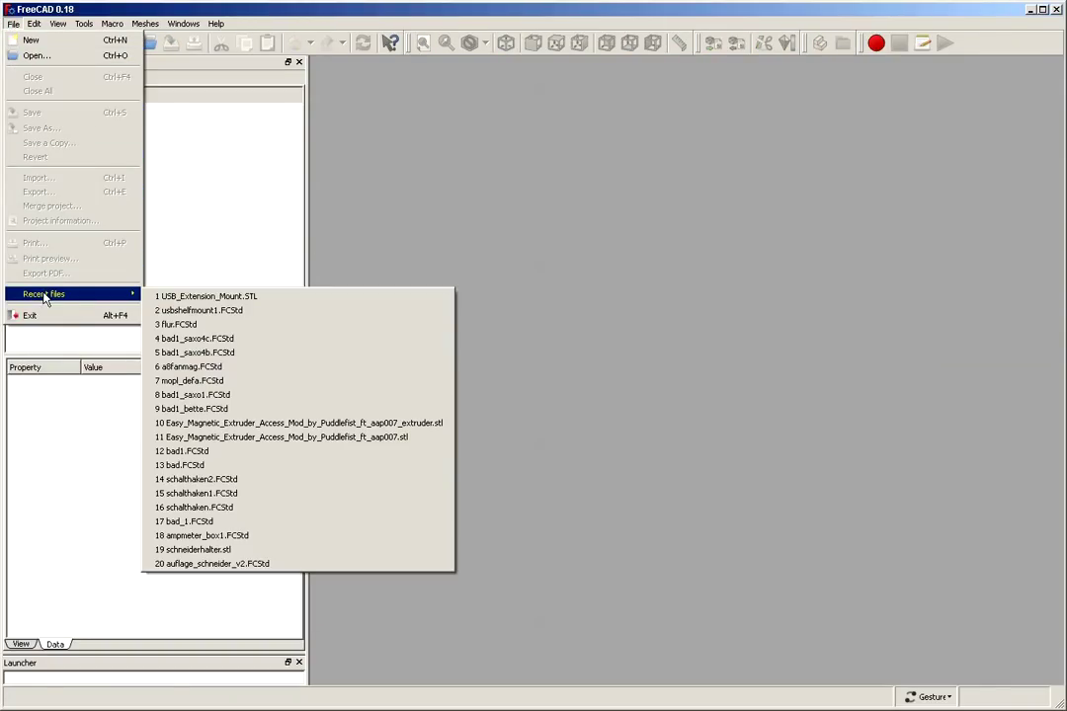
left_click(207, 297)
left_click_drag(640, 642, 732, 370)
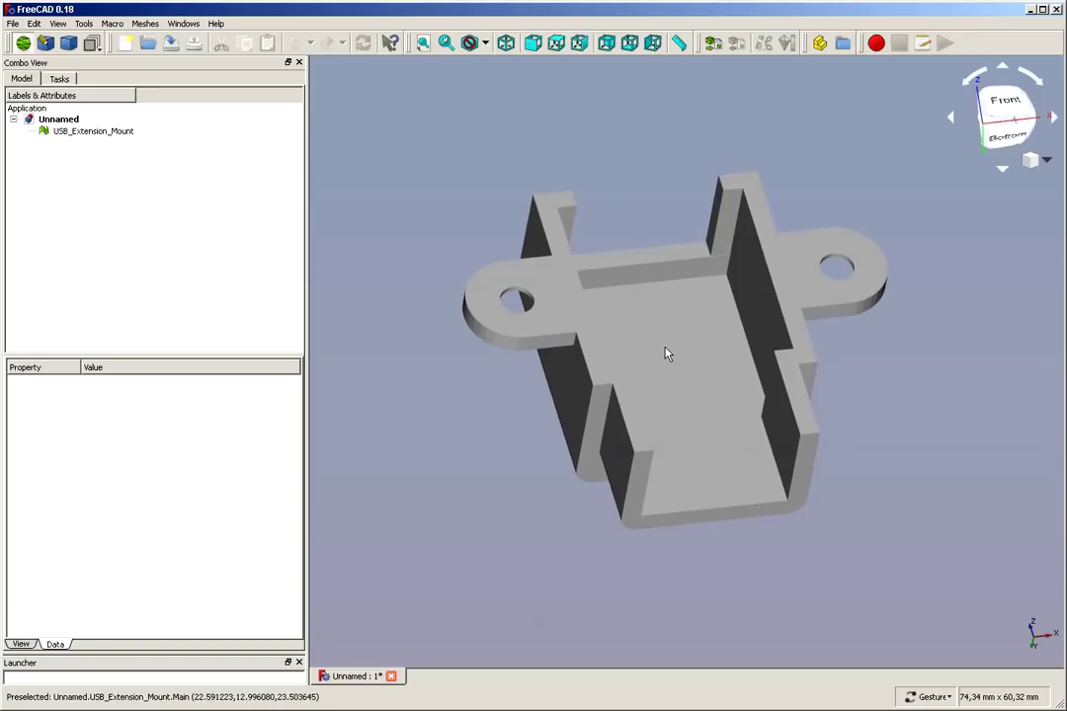
mouse_move(886, 374)
left_mouse_down()
mouse_move(886, 398)
mouse_move(920, 410)
mouse_move(924, 354)
mouse_move(850, 357)
mouse_move(893, 377)
left_mouse_up()
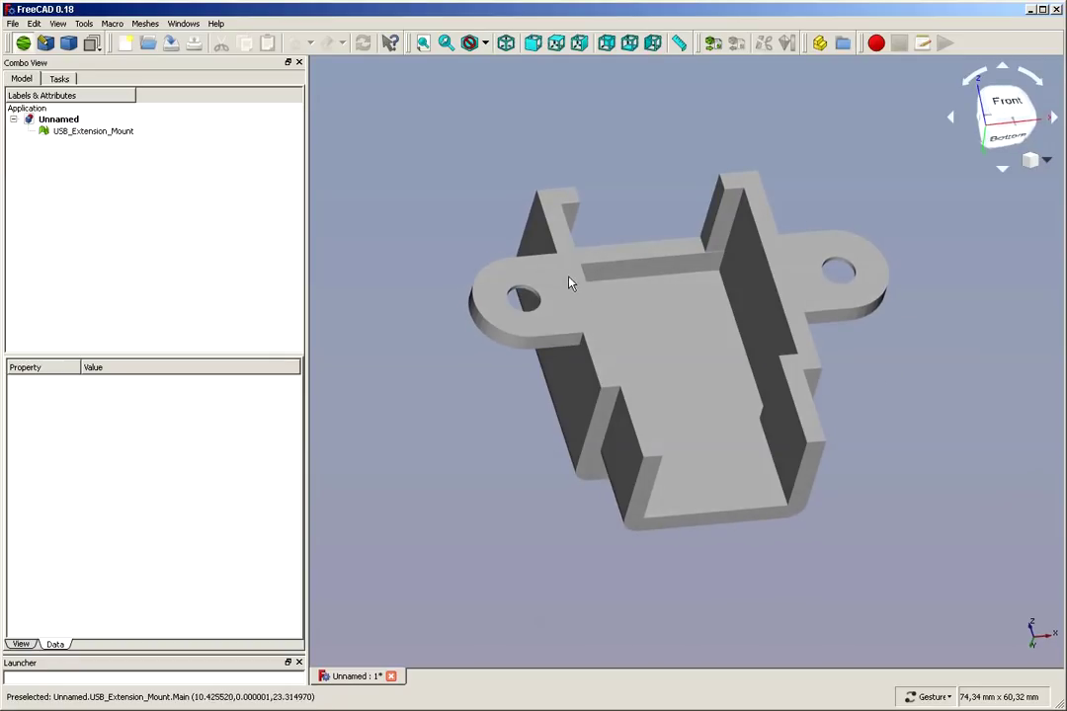
scroll(567, 280, "up", 2)
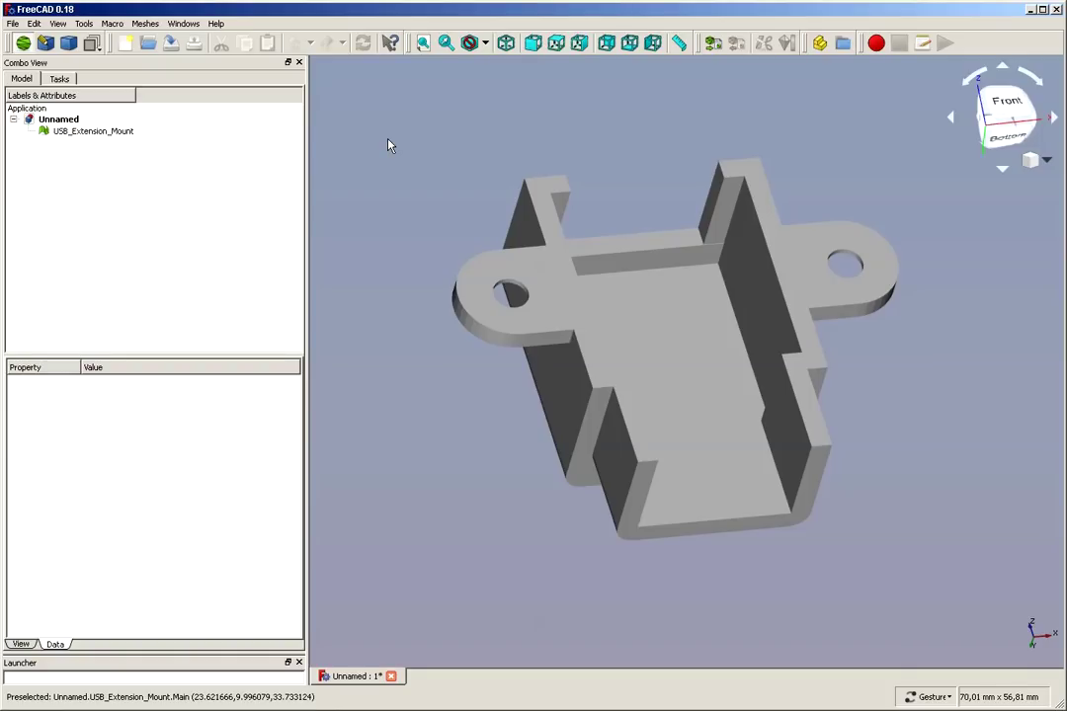
- Set the draw style of the mount mesh to Wireframe
left_click(148, 24)
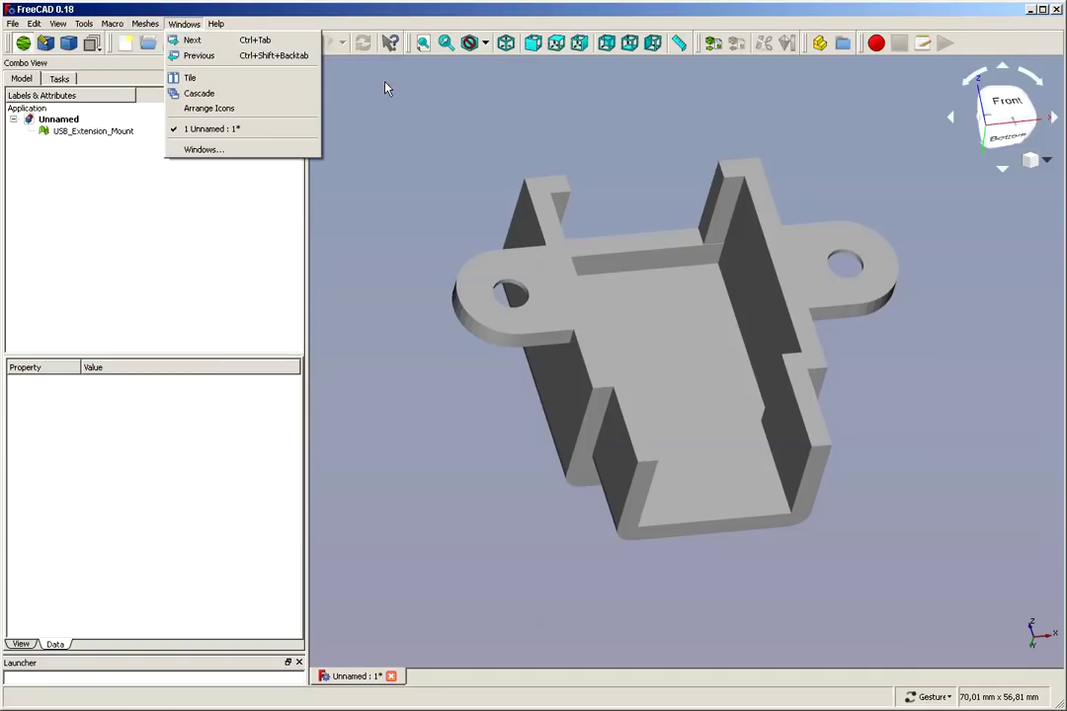
left_click(637, 144)
scroll(622, 134, "up", 6)
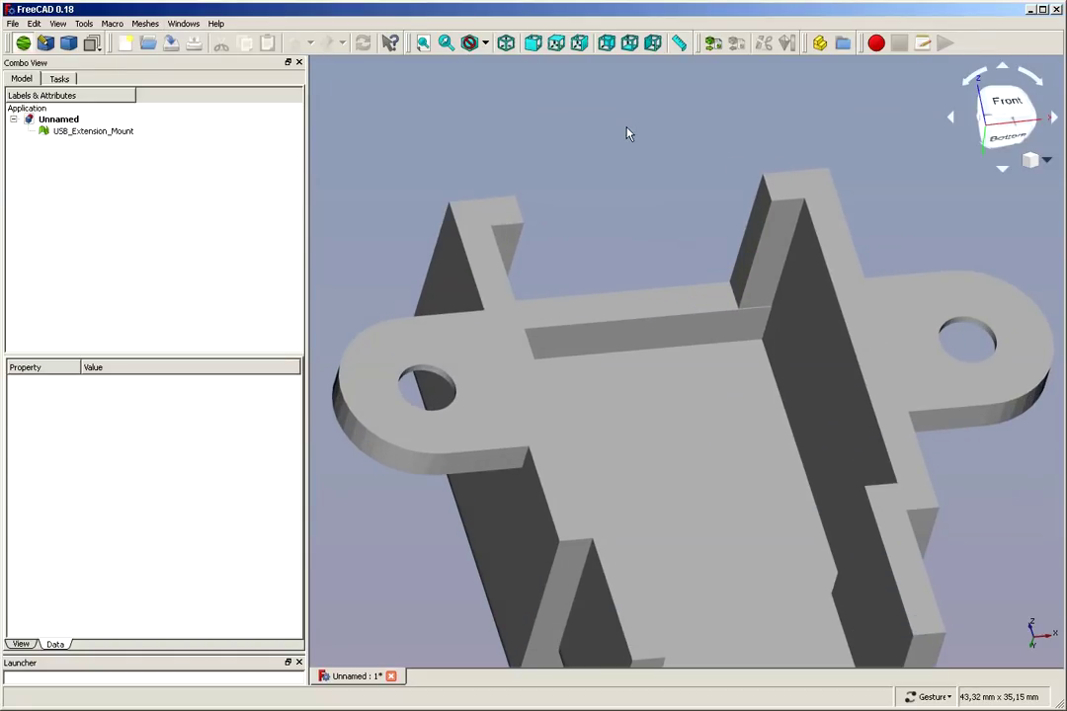
left_click(485, 43)
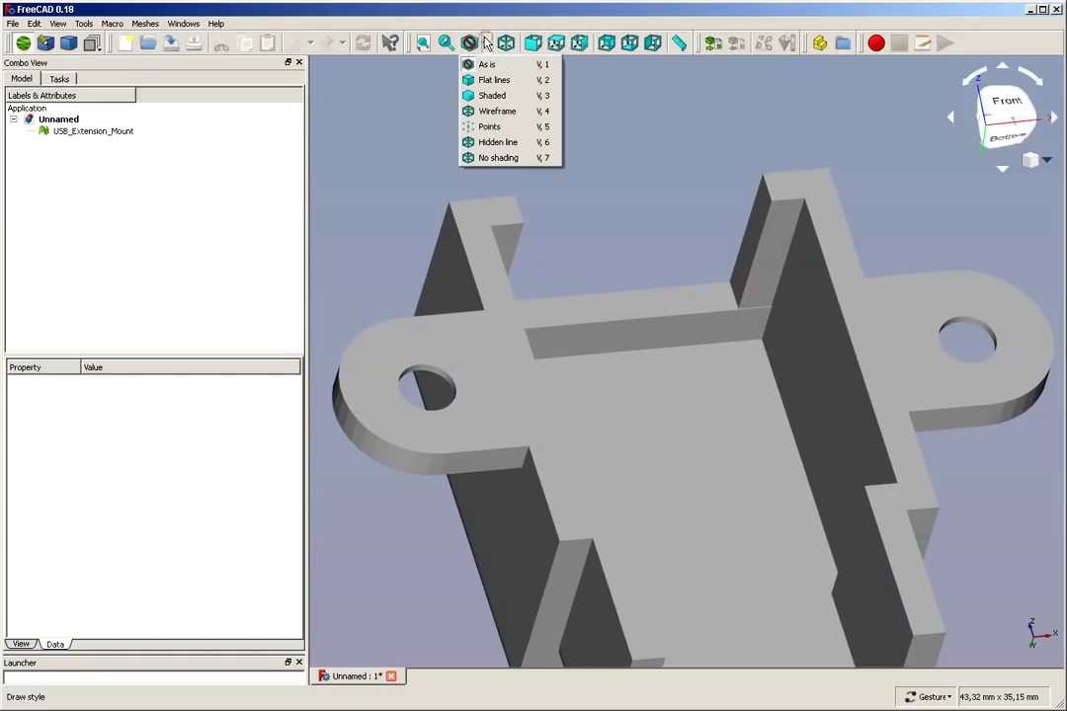
left_click(485, 113)
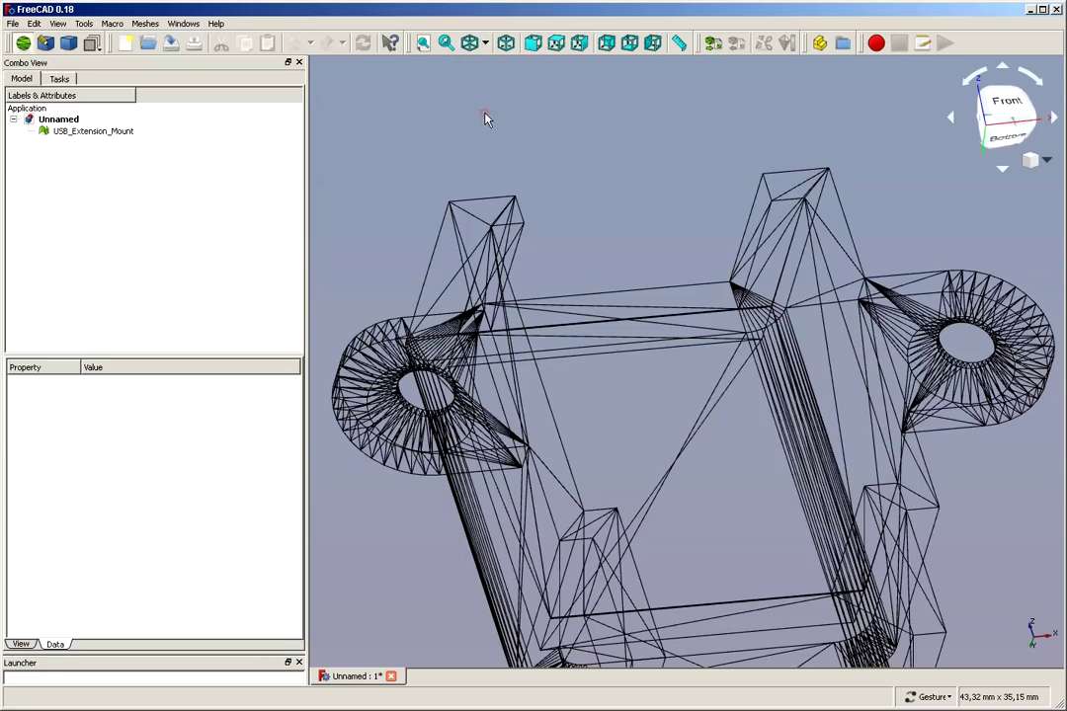
- Examine the mesh triangles at the inner corner by the raised ridge and around the mounting ear's hole
left_click_drag(664, 422, 639, 374)
scroll(640, 348, "up", 4)
left_click_drag(586, 321, 512, 348)
scroll(512, 350, "up", 6)
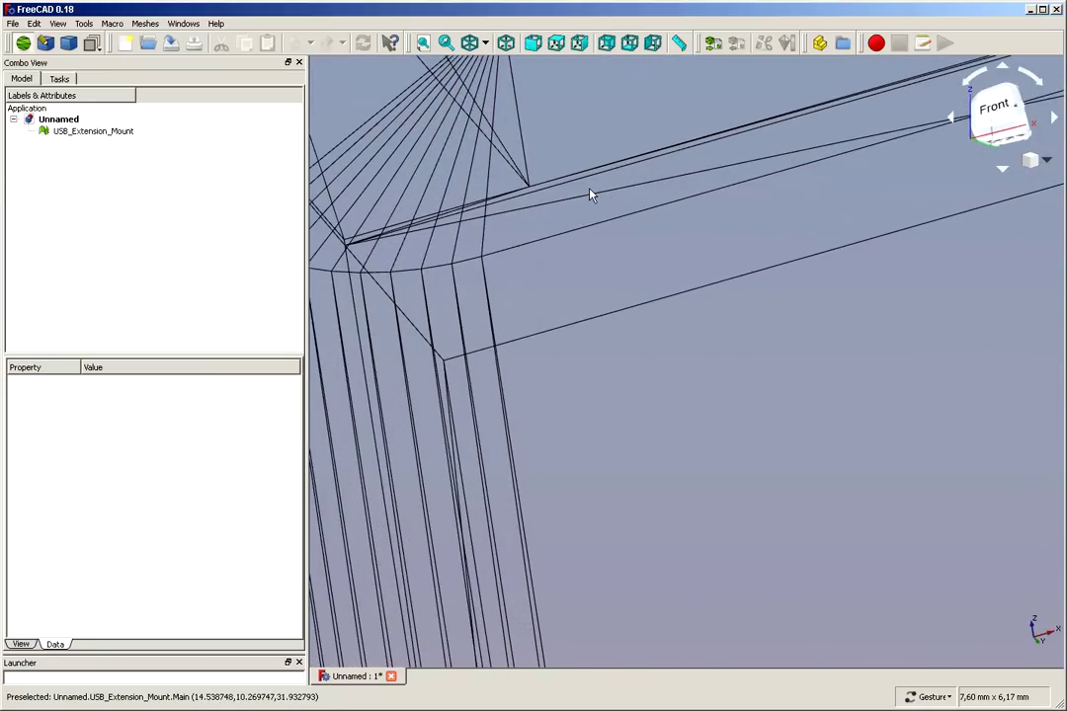
scroll(583, 192, "up", 1)
scroll(534, 184, "up", 1)
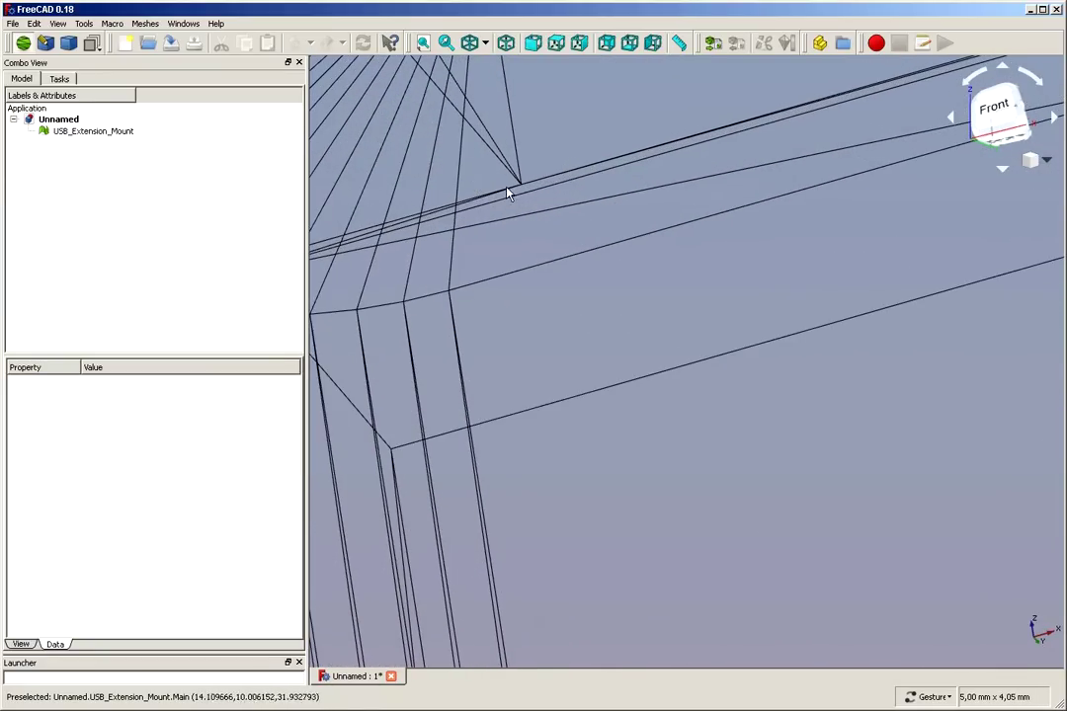
scroll(584, 179, "down", 3)
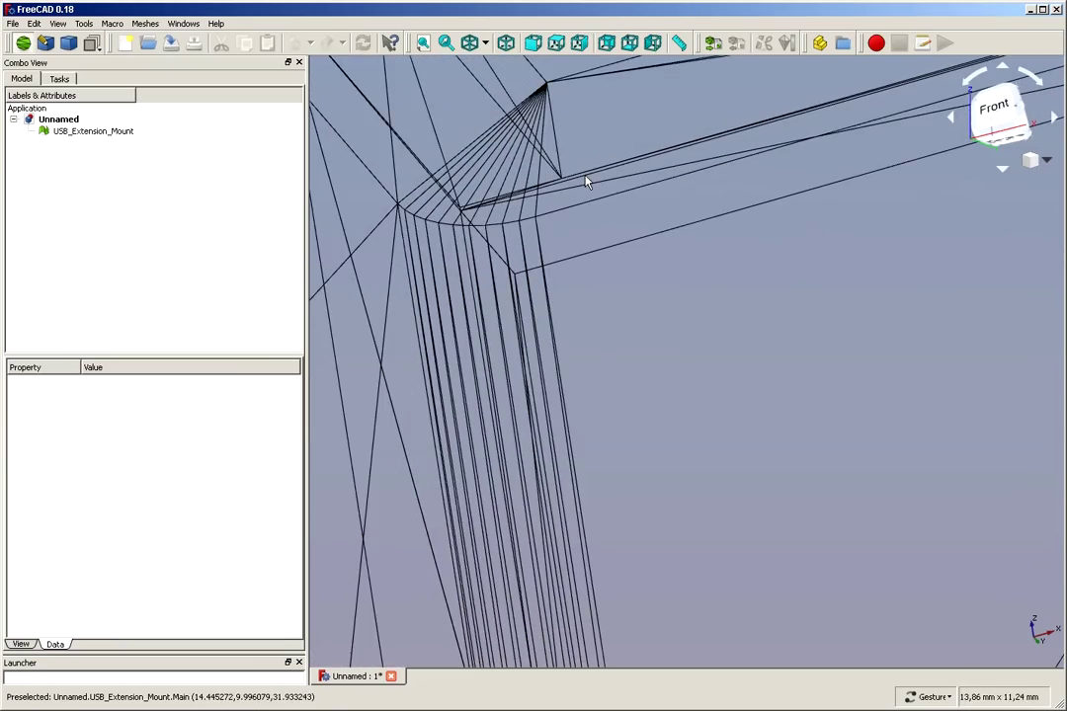
scroll(652, 176, "down", 5)
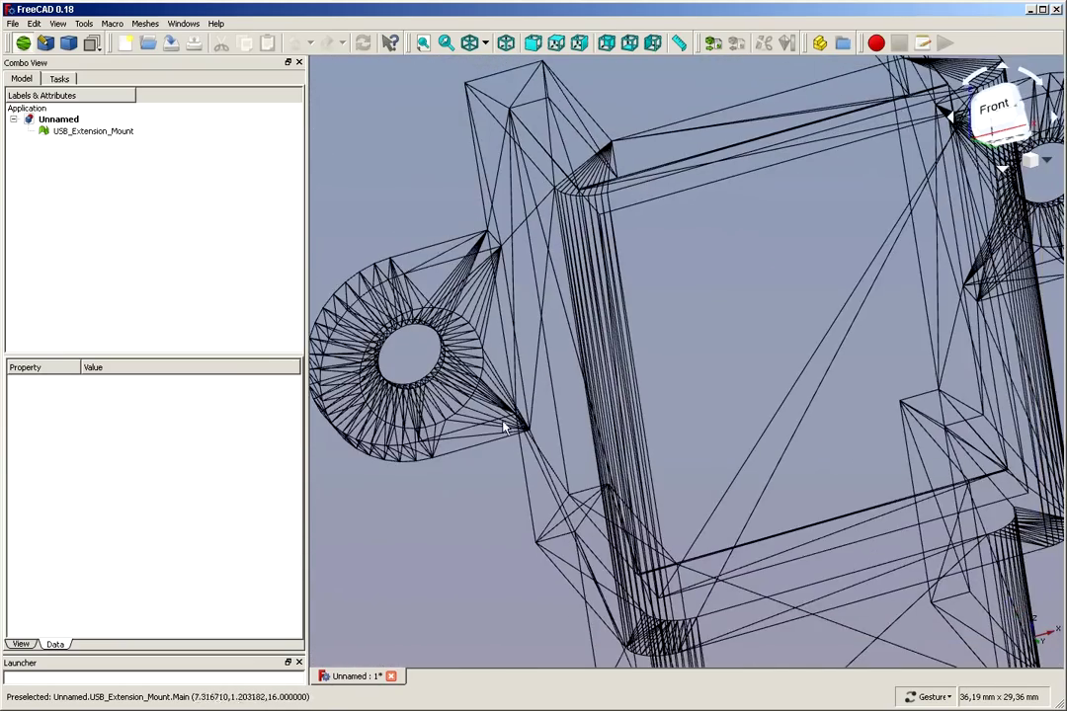
left_click_drag(381, 504, 533, 455)
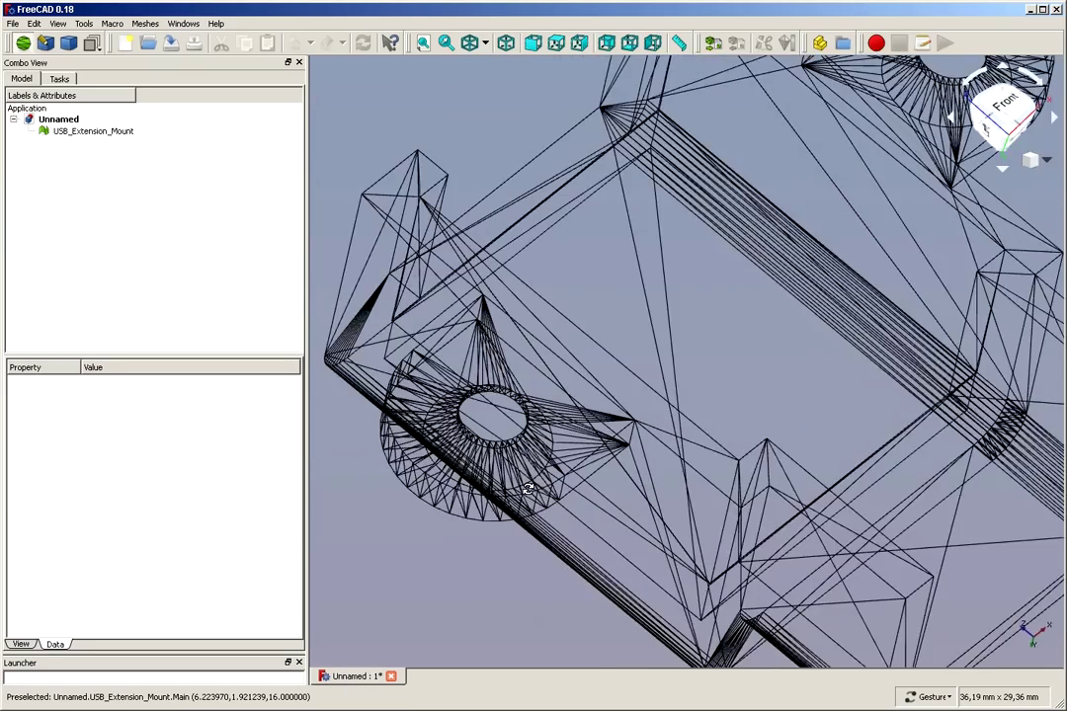
scroll(533, 454, "up", 1)
scroll(534, 453, "up", 4)
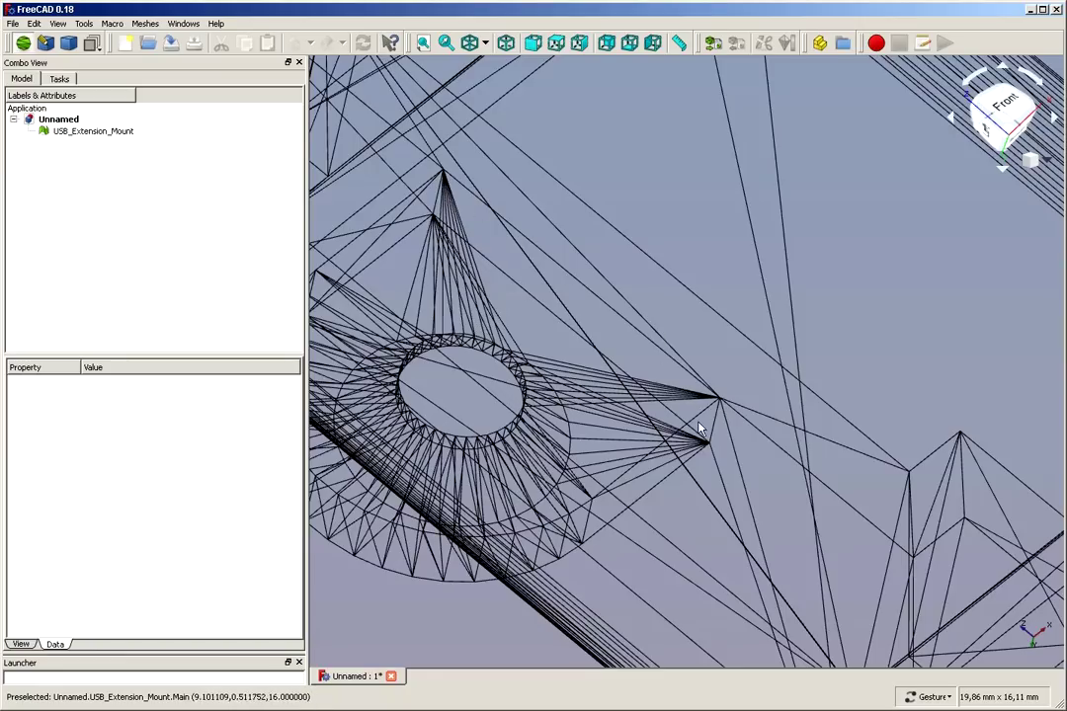
scroll(586, 441, "down", 5)
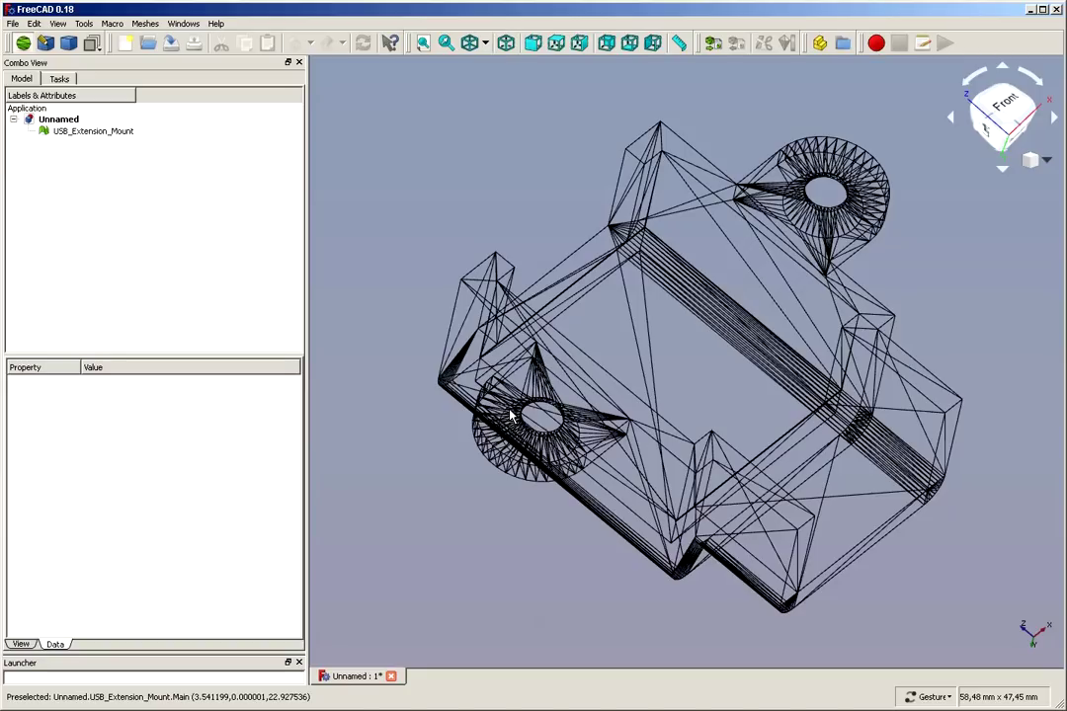
scroll(511, 415, "down", 1)
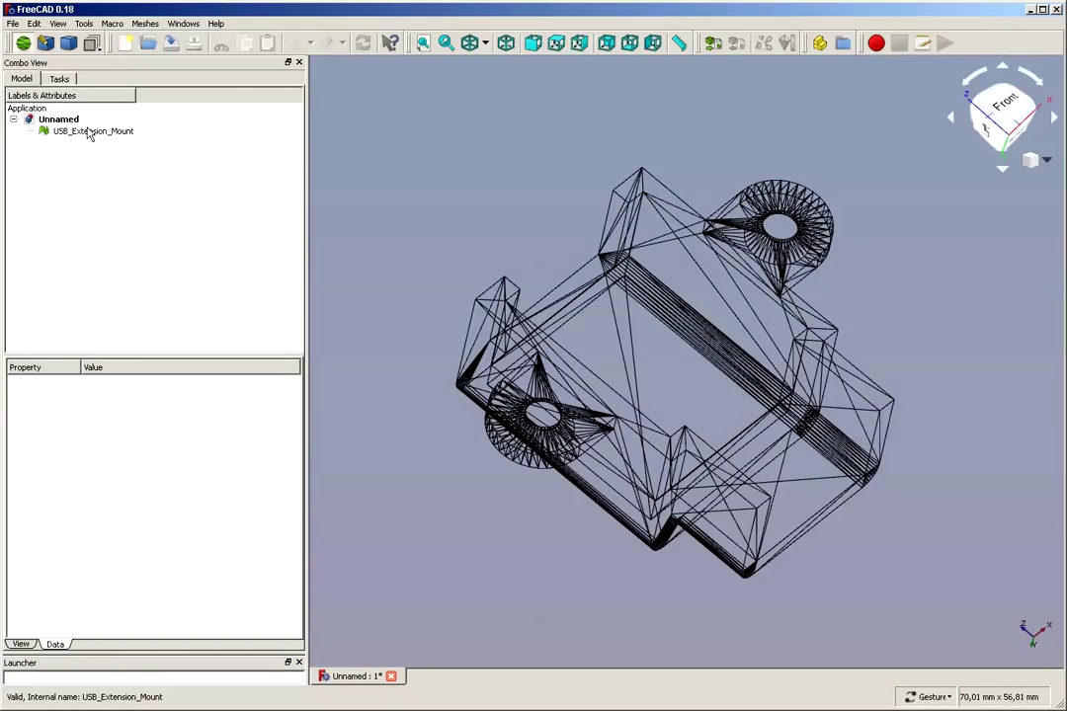
- Check whether the USB_Extension_Mount mesh is a solid and dismiss the result
left_click(88, 132)
left_click(145, 23)
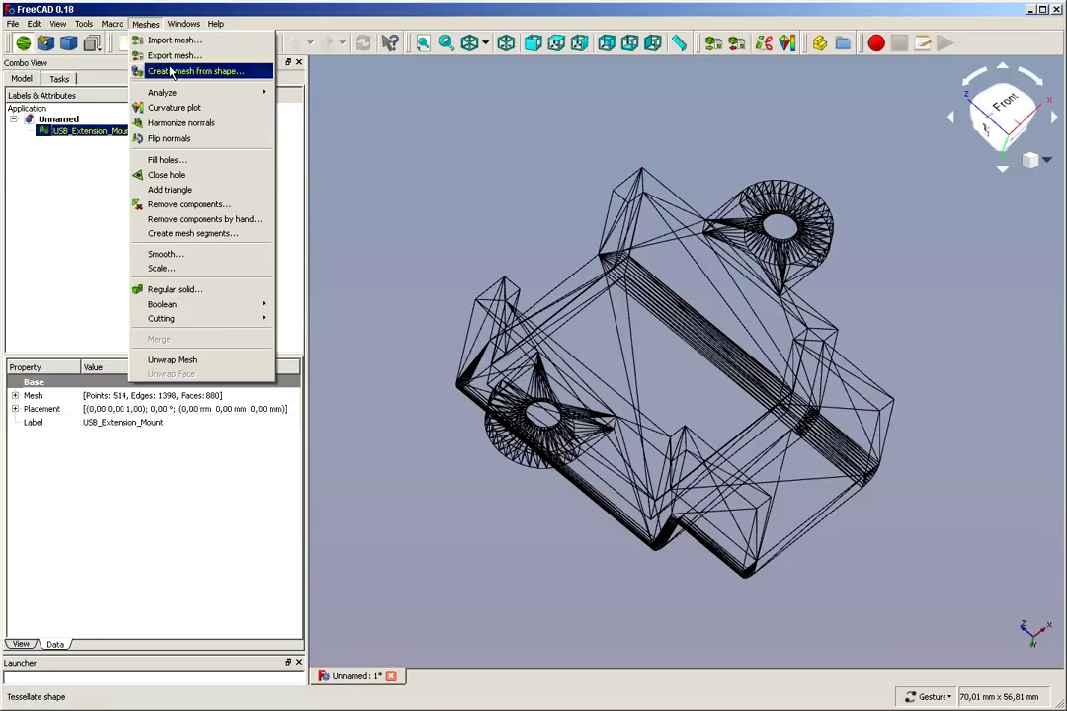
mouse_move(198, 93)
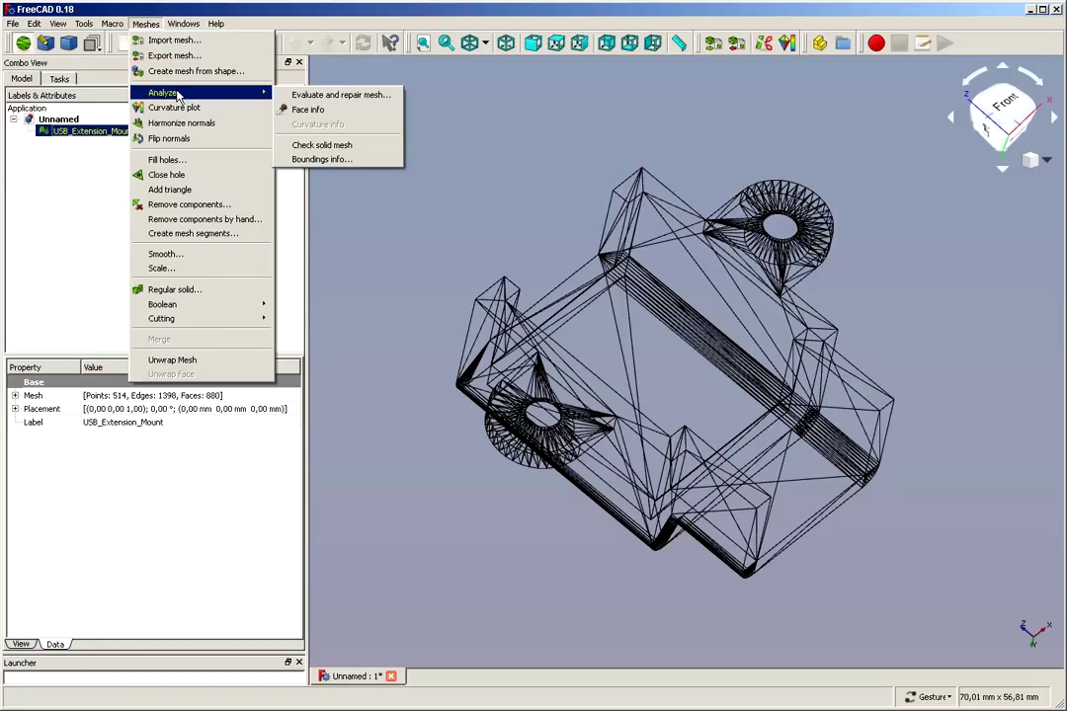
left_click(326, 151)
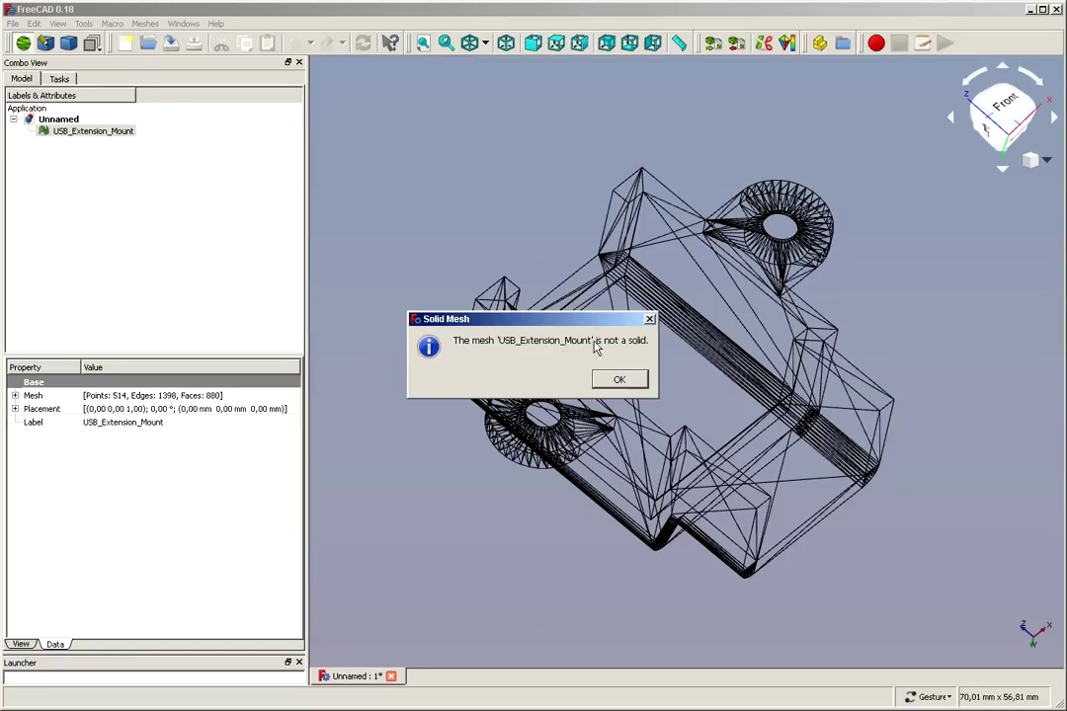
left_click(616, 381)
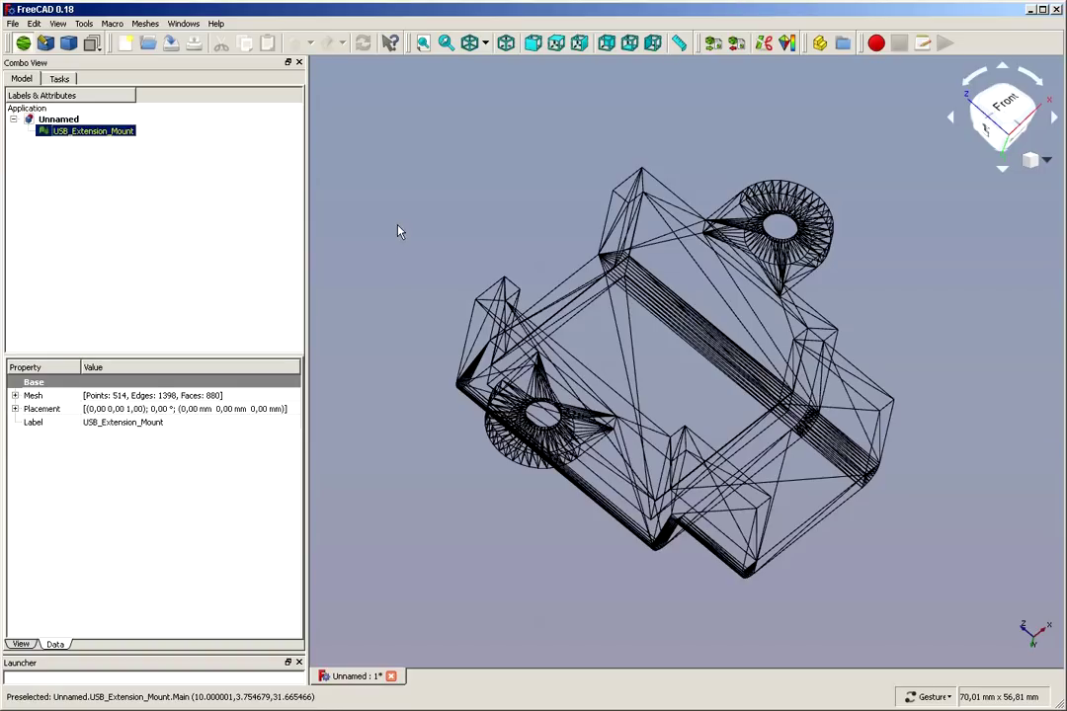
- Set Part as the active workbench
left_click(58, 22)
mouse_move(129, 340)
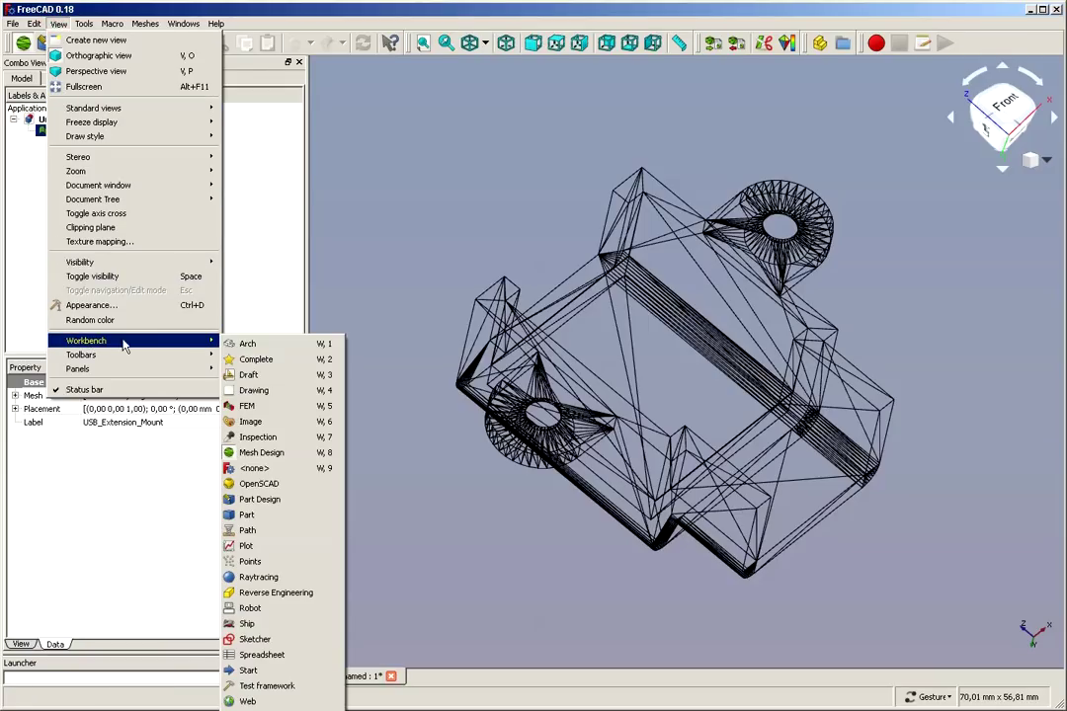
left_click(265, 515)
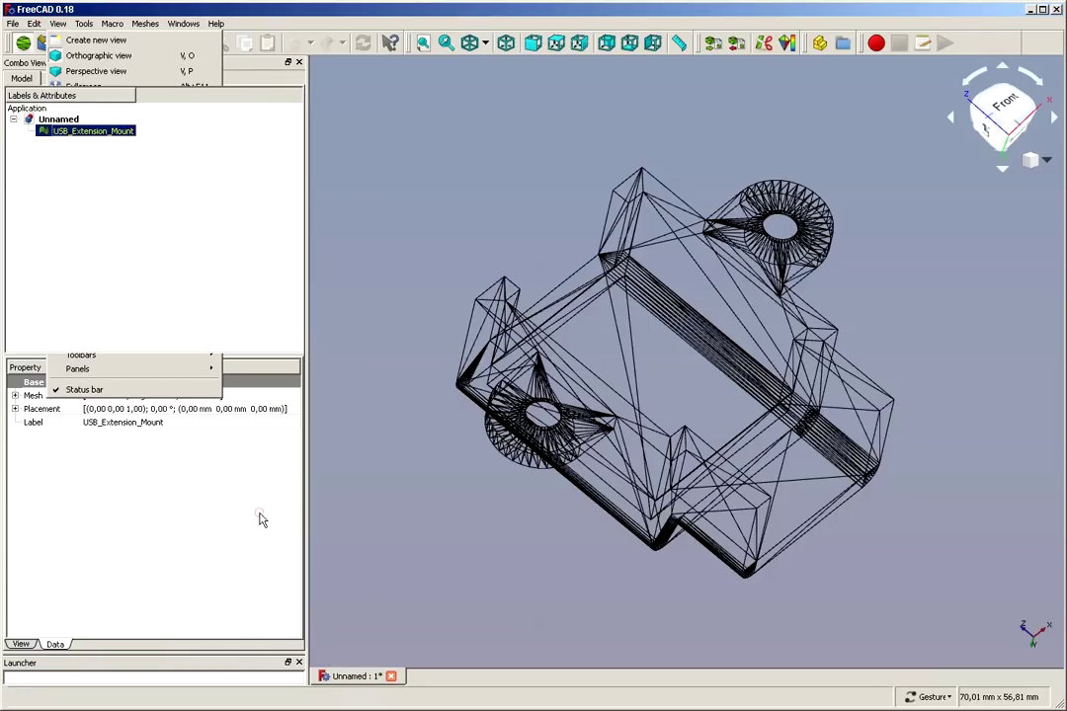
scroll(375, 395, "down", 1)
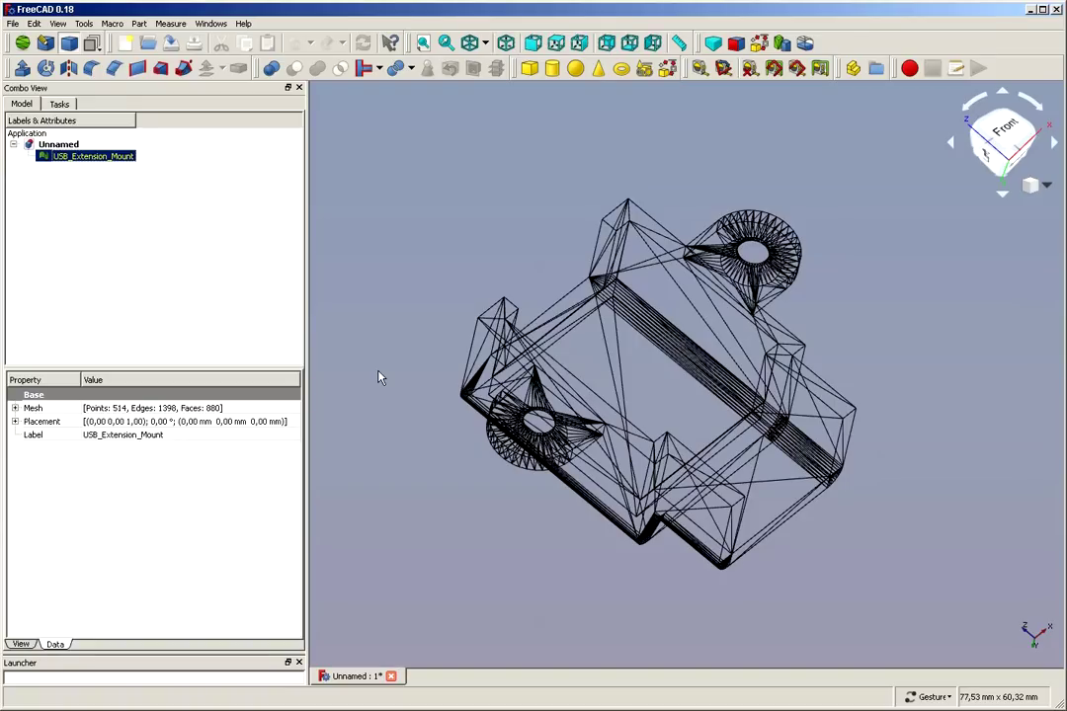
- Create a shape from the USB_Extension_Mount mesh with a sewing tolerance of 0.10
left_click(141, 24)
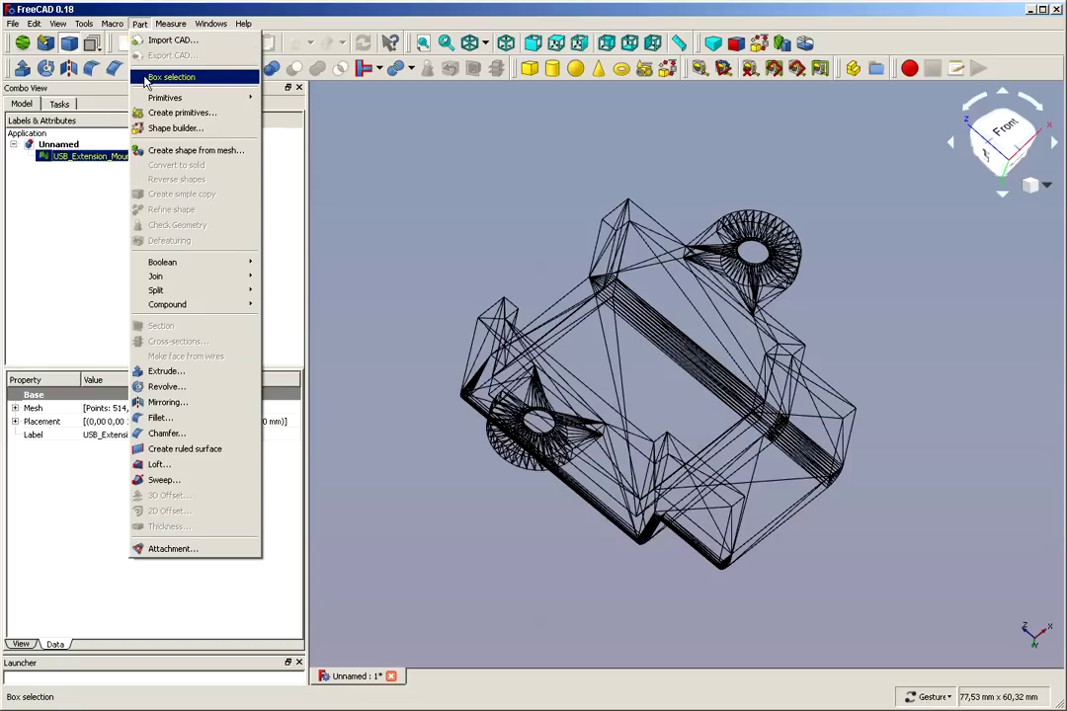
left_click(197, 150)
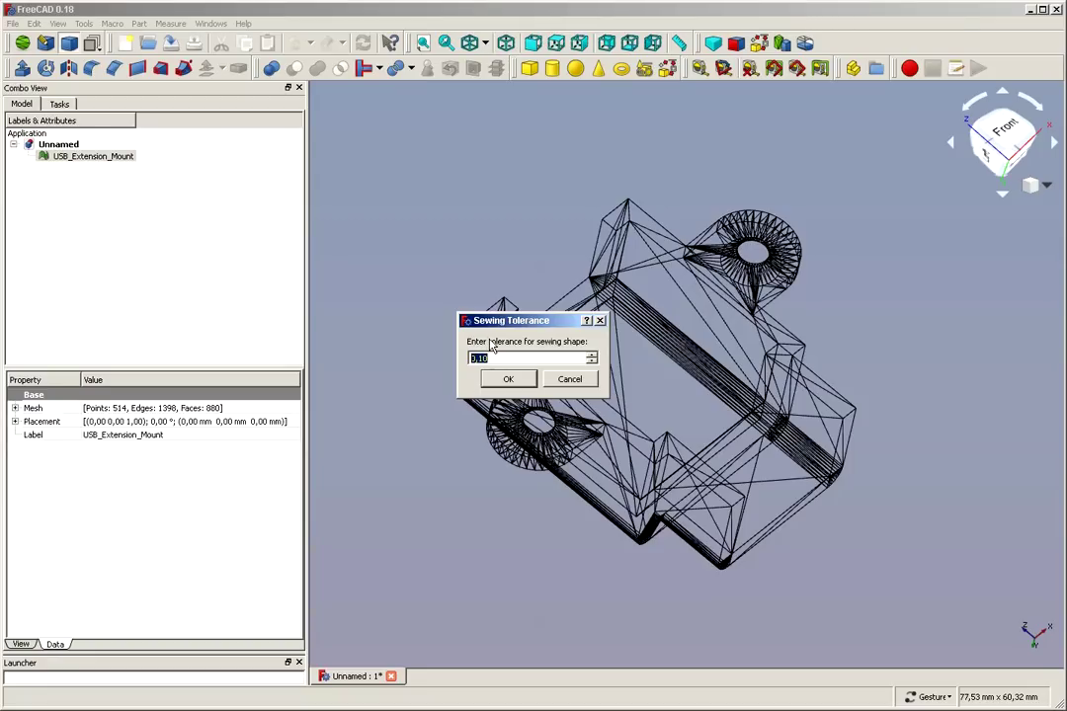
left_click_drag(503, 322, 448, 249)
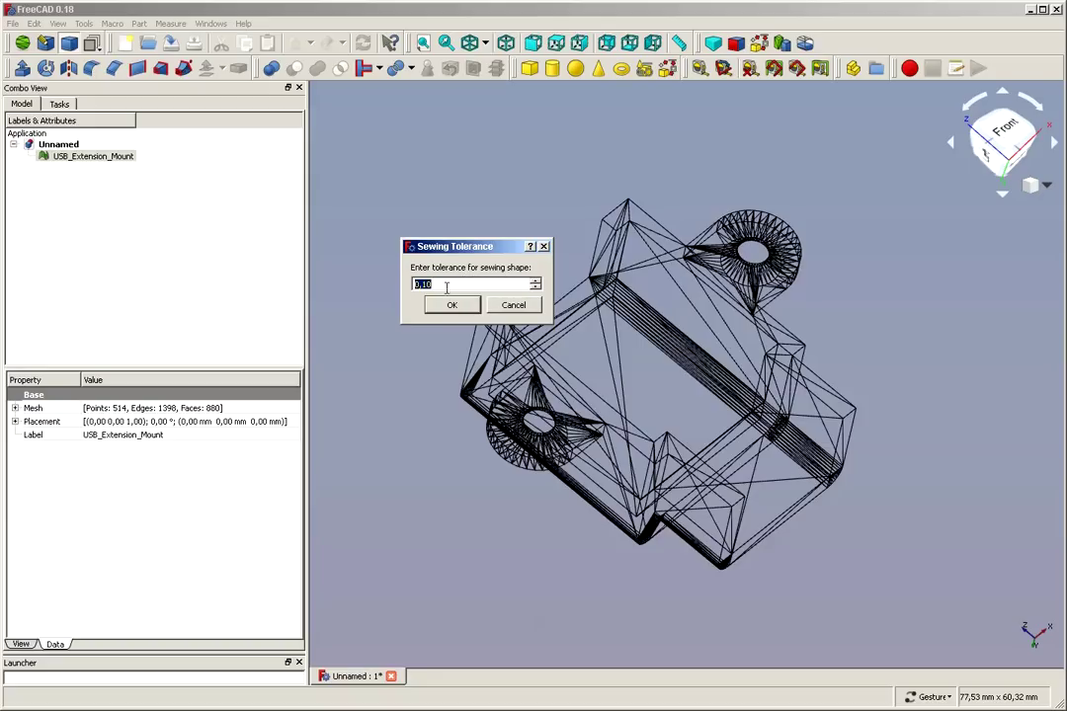
left_click(454, 307)
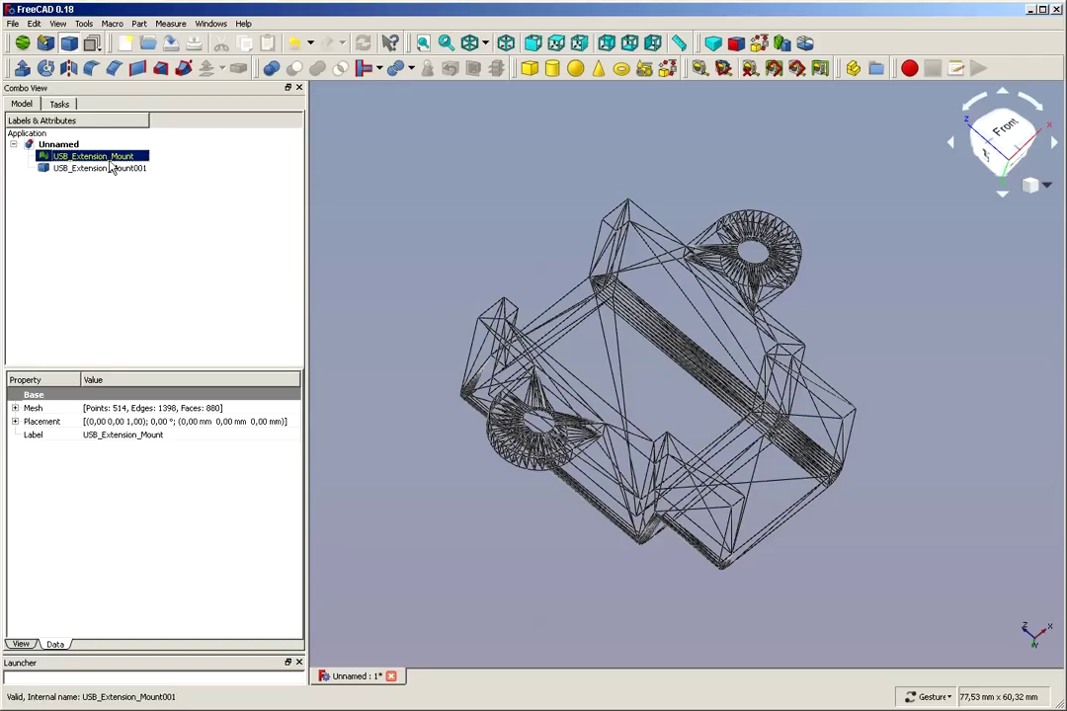
- Hide the original USB_Extension_Mount mesh so only the new shape is displayed
left_click(143, 209)
left_click(109, 158)
key("space")
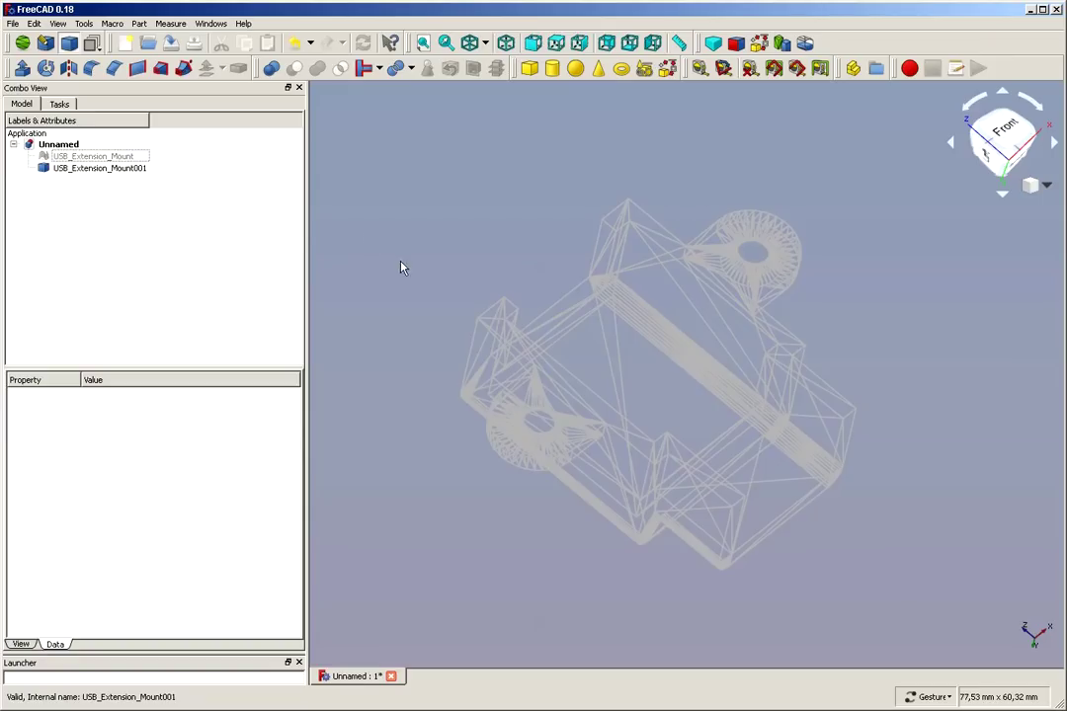
- Set the draw style to As is and inspect the triangulated faces of the new shape
left_click(486, 44)
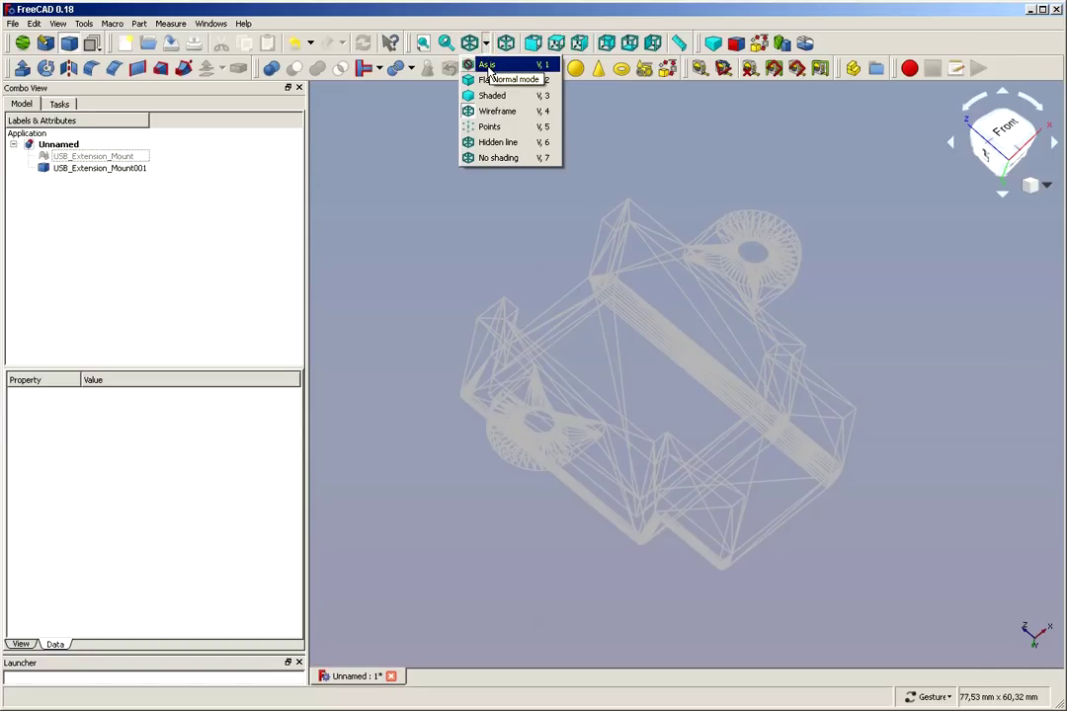
left_click(488, 65)
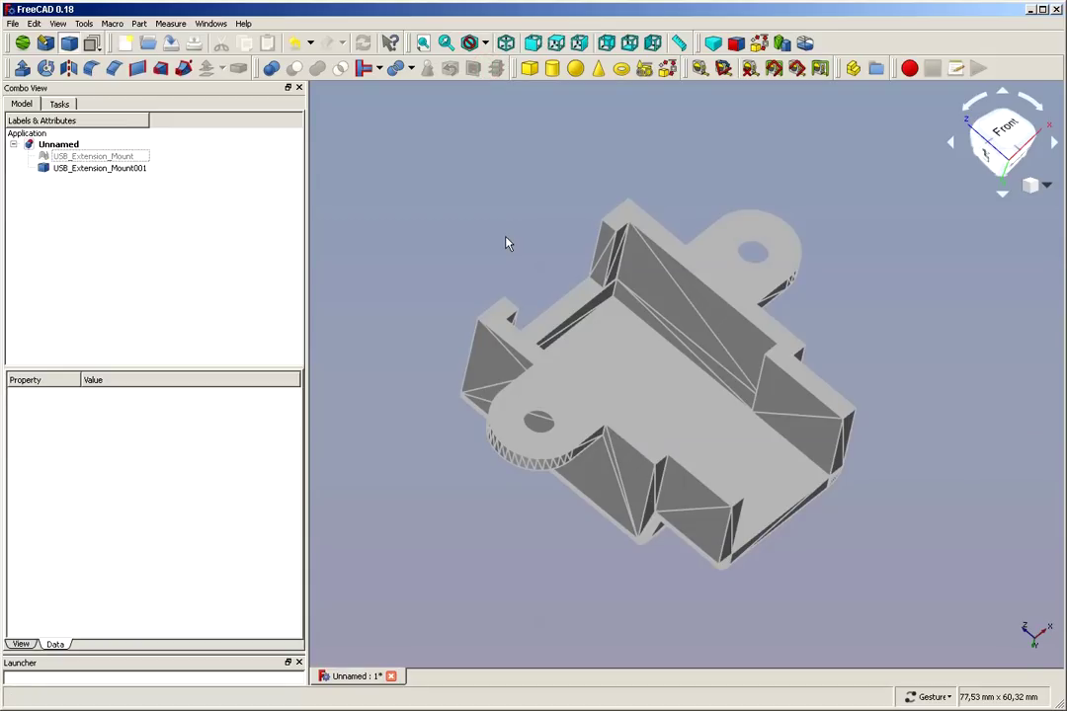
scroll(505, 243, "up", 3)
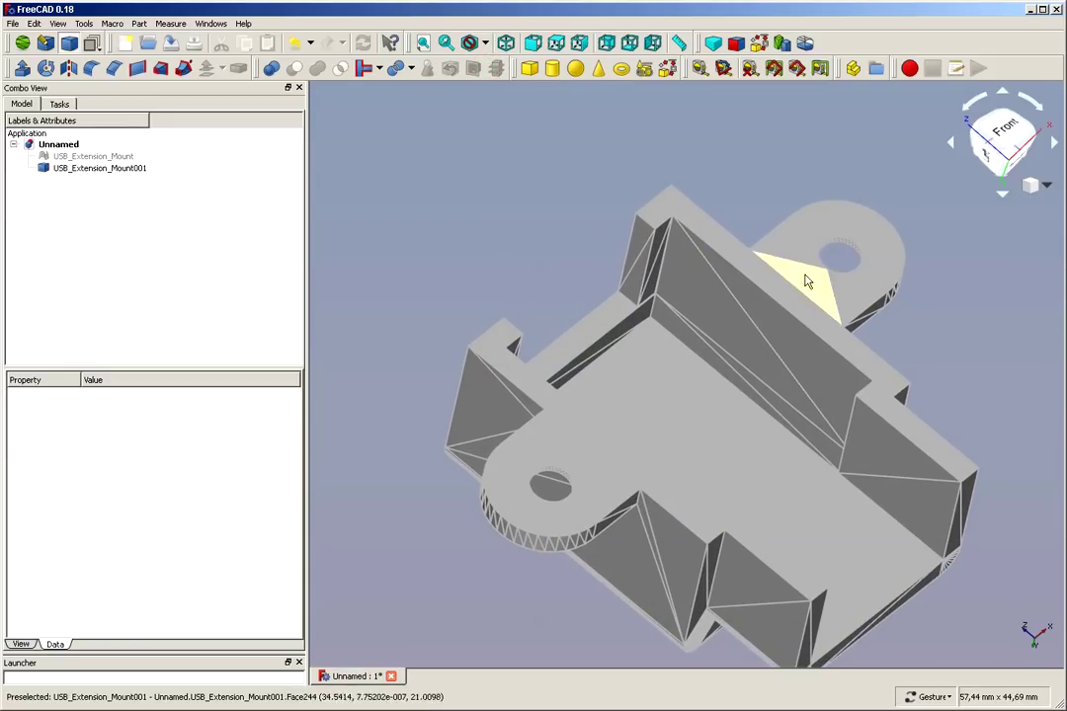
left_click_drag(972, 382, 910, 386)
scroll(910, 387, "down", 1)
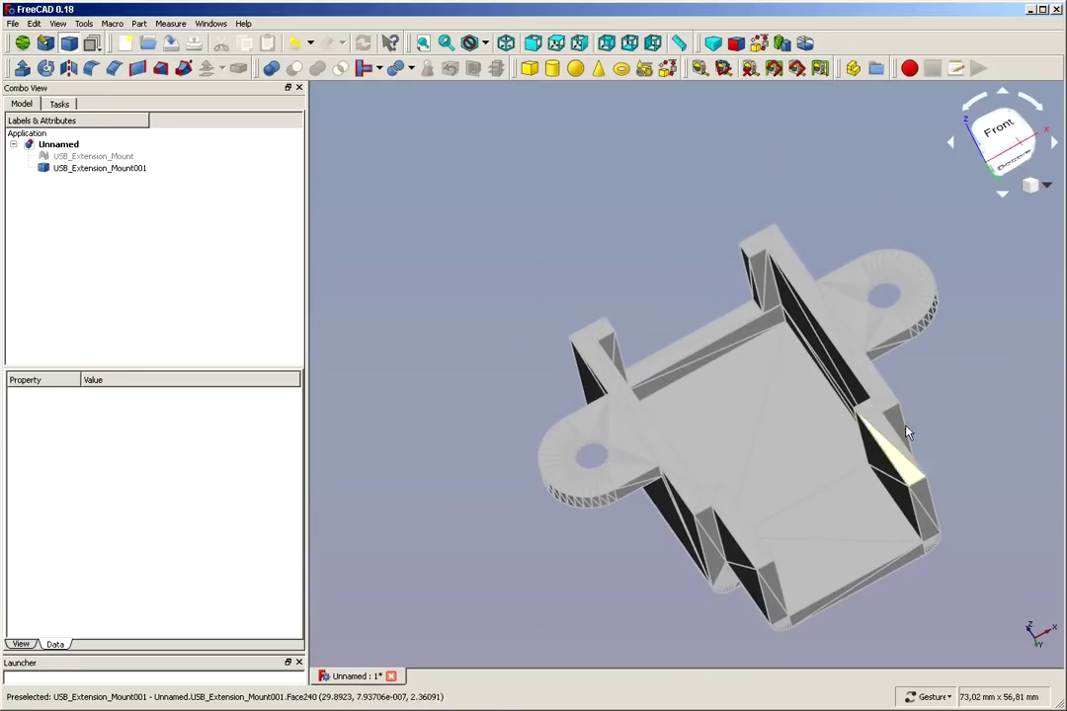
scroll(926, 626, "up", 1)
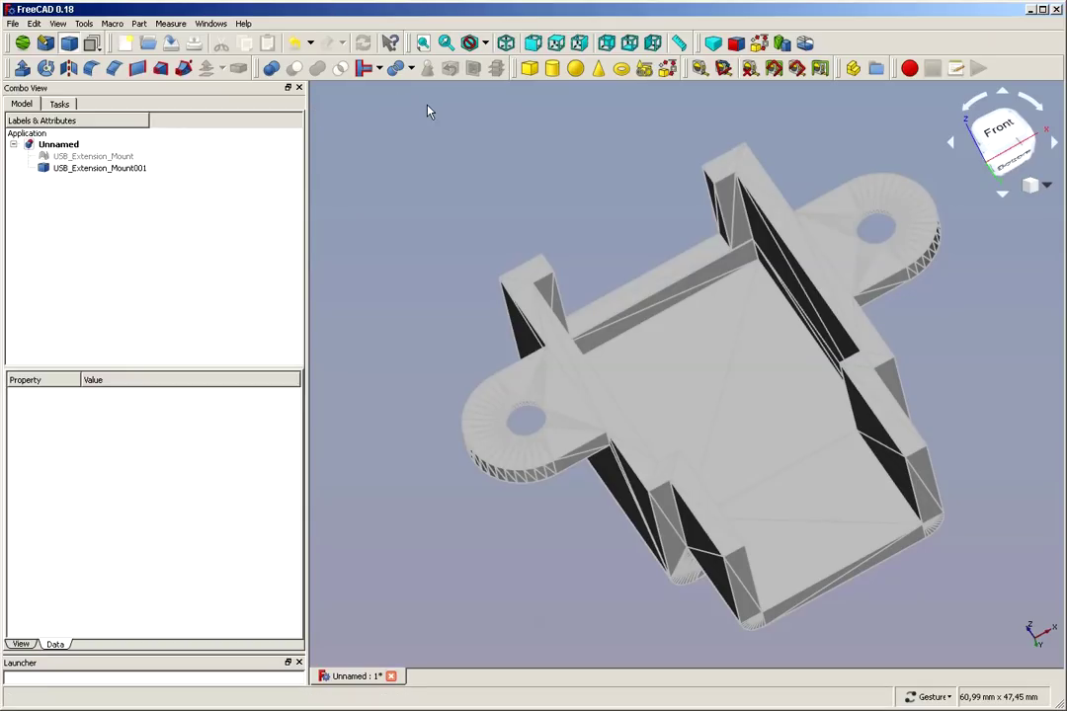
- Hide the USB_Extension_Mount001 shape and create a refined copy of it with Refine shape
left_click(82, 170)
key("space")
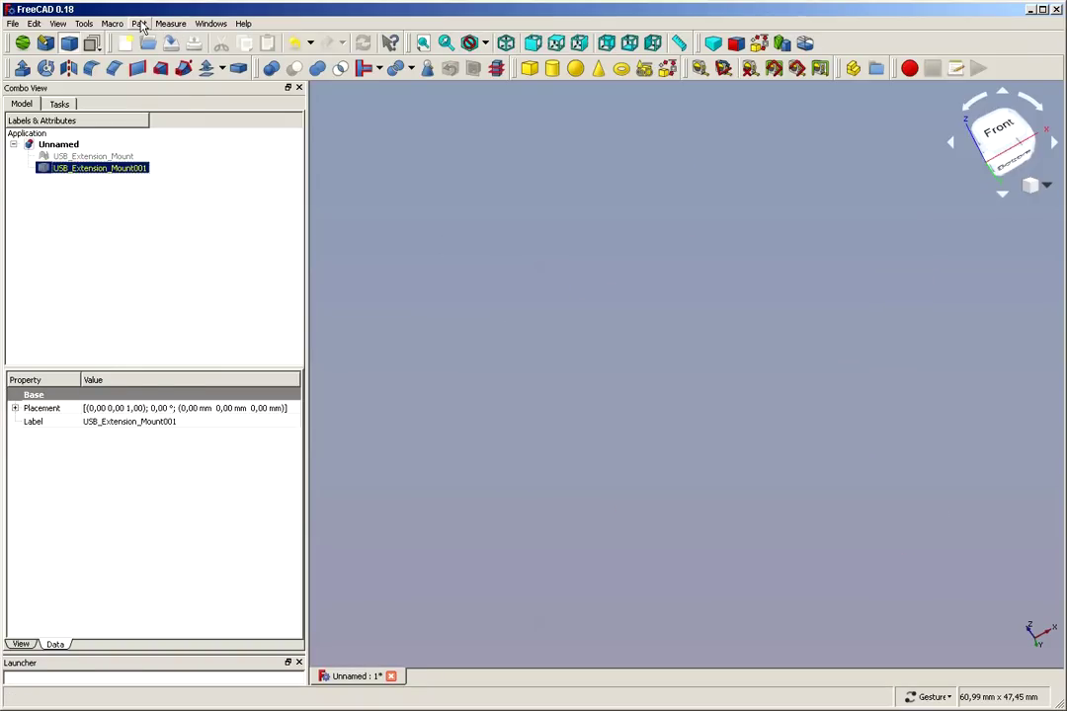
left_click(140, 24)
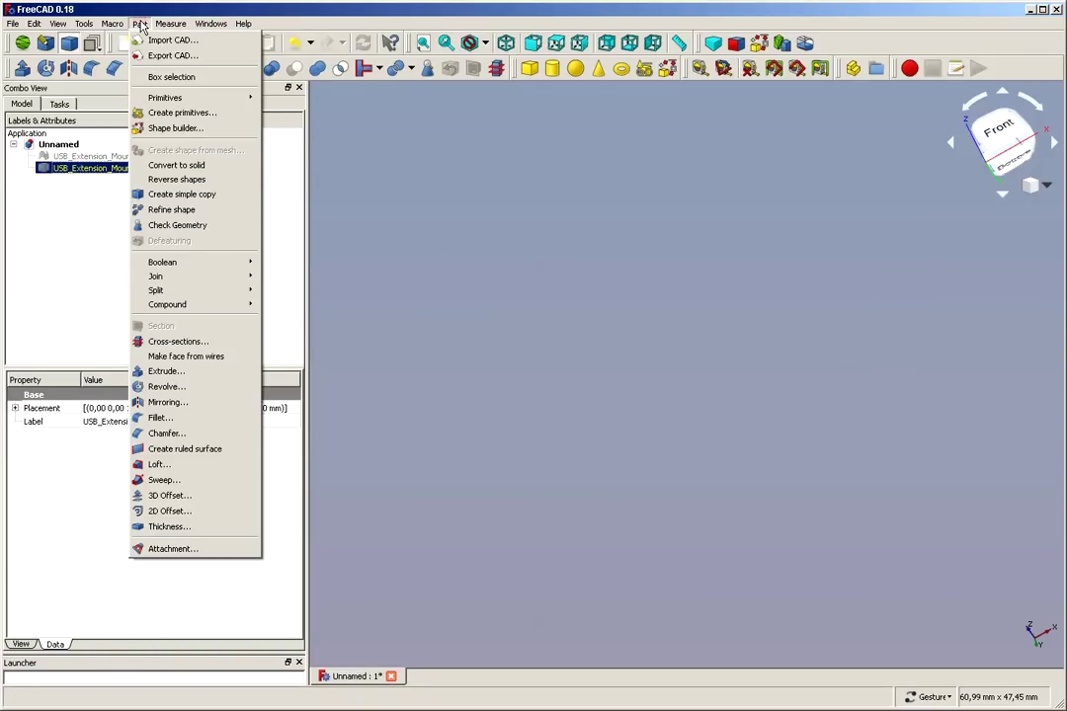
left_click(177, 215)
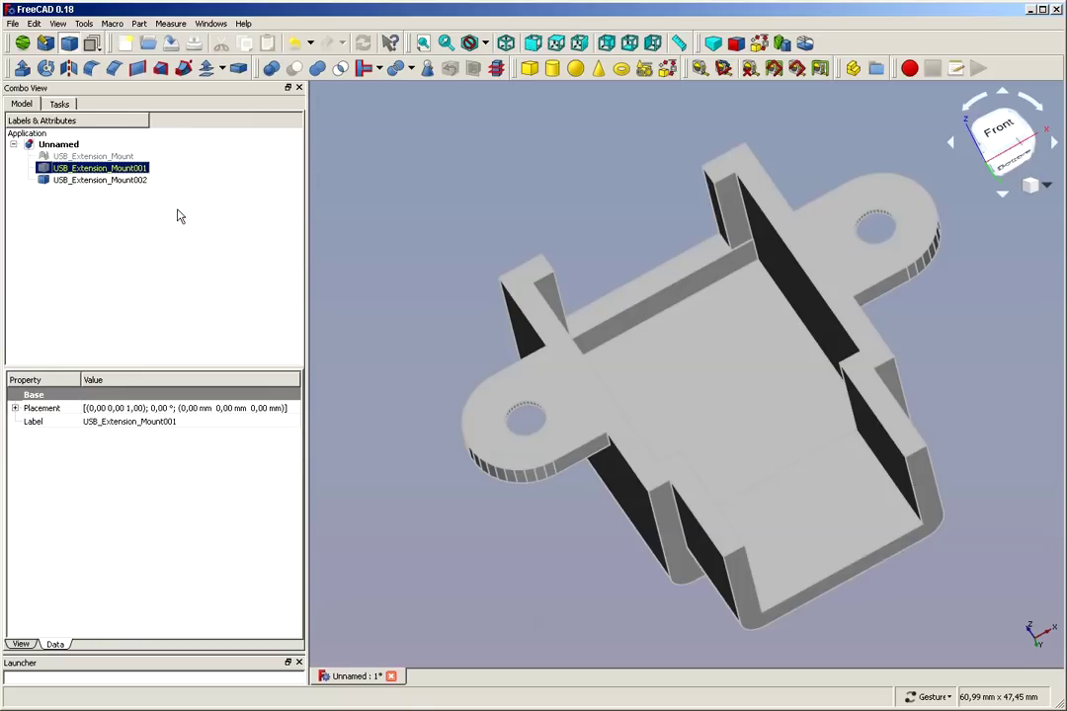
- Examine the refined shape's floor and the rounded side faces of its mounting ear up close
scroll(702, 409, "down", 2)
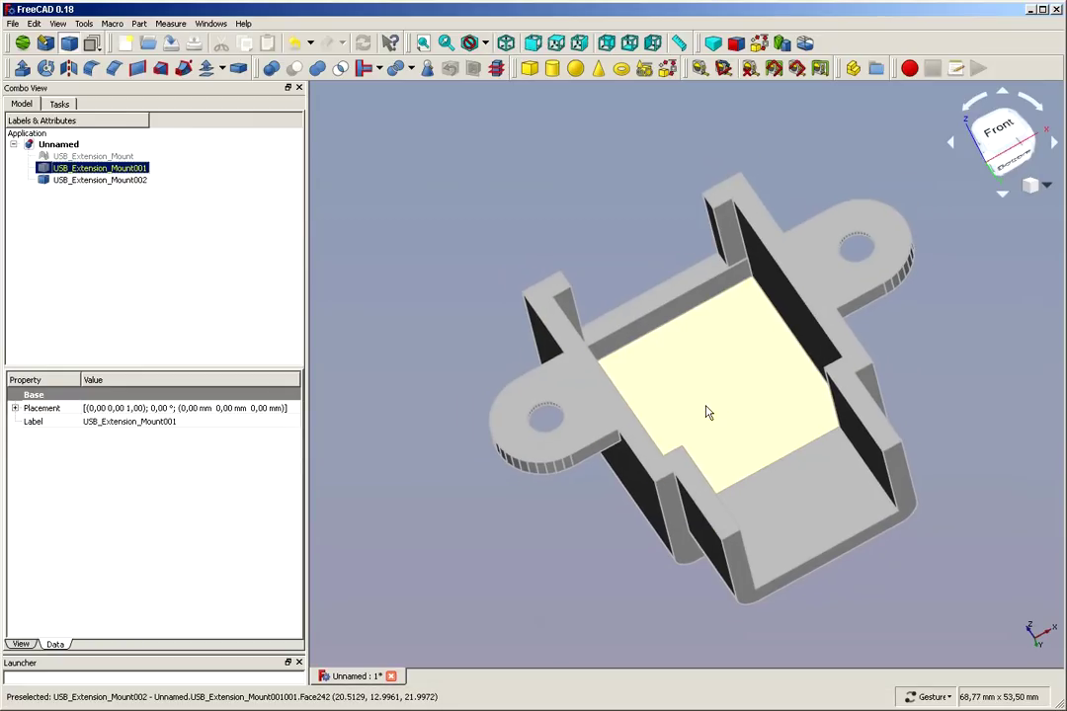
scroll(576, 504, "up", 7)
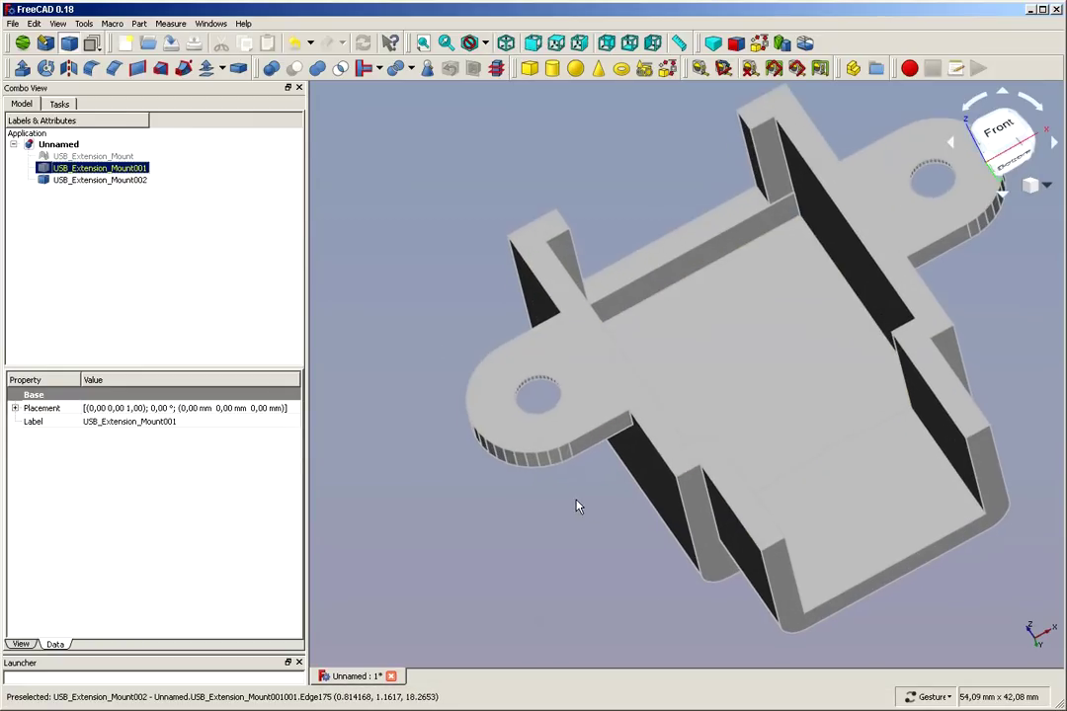
scroll(570, 502, "up", 1)
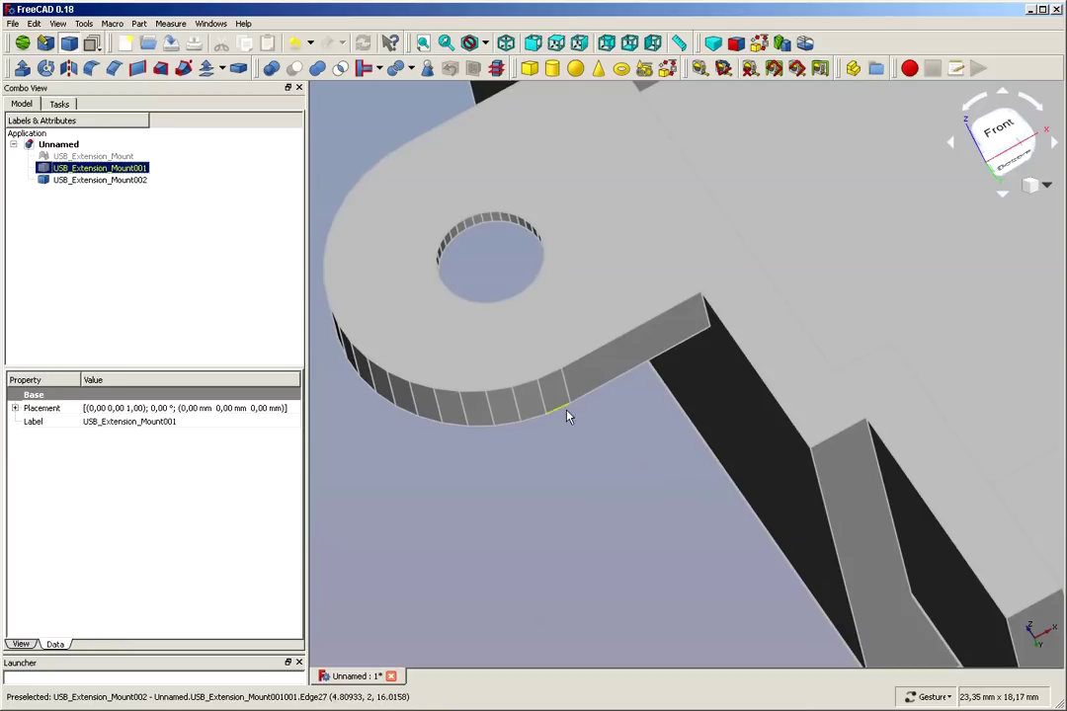
- Compare the mounting ear in the original mesh, the unrefined shape and the refined shape by toggling their visibility
left_click(88, 157)
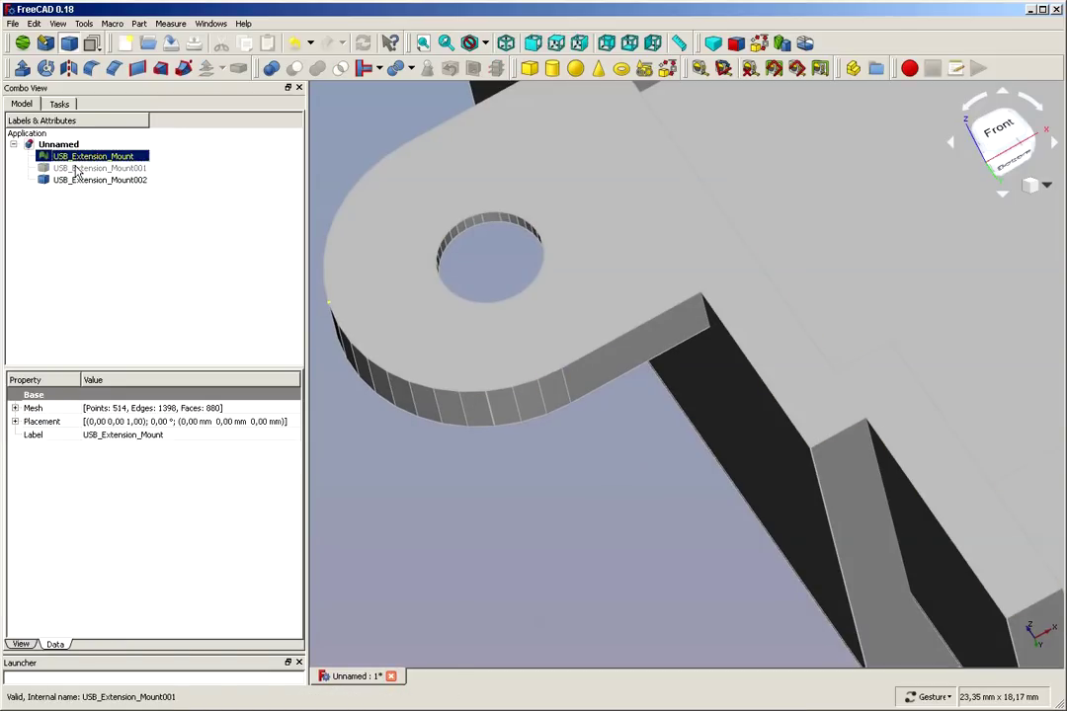
left_click(77, 169)
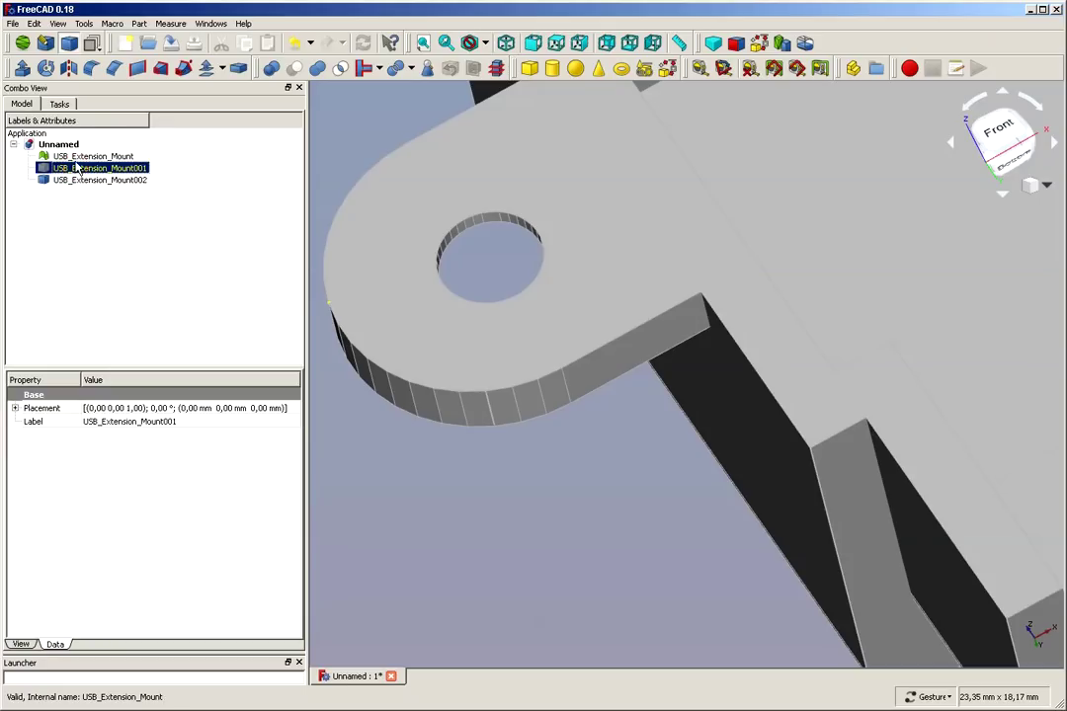
left_click(67, 156)
left_click(74, 170)
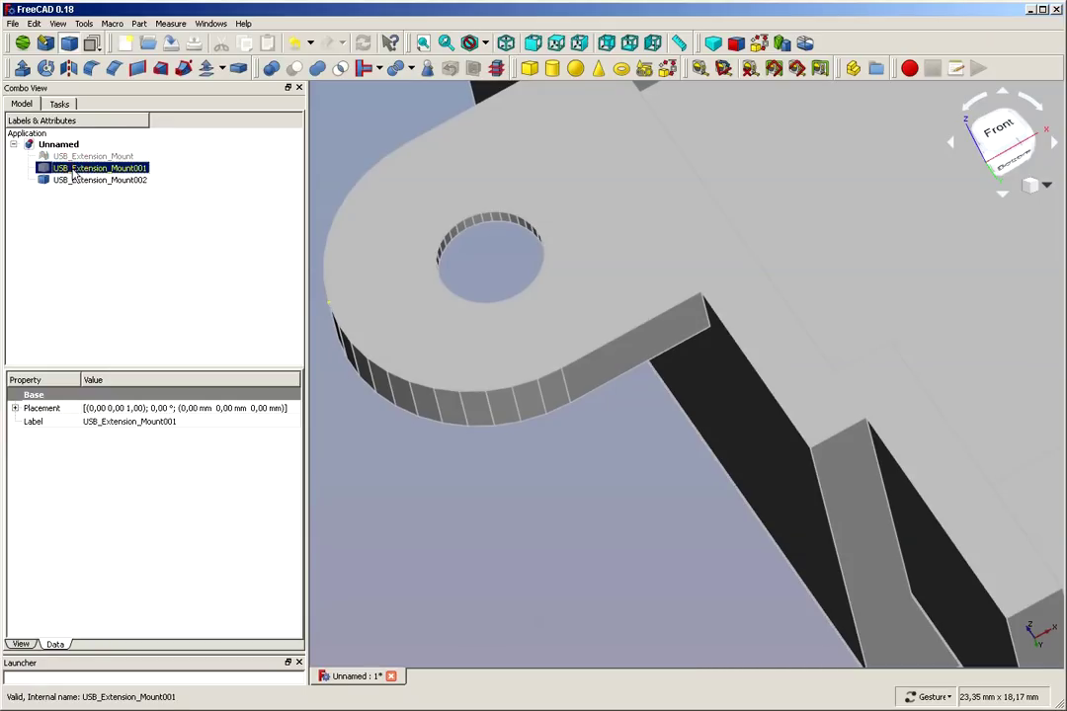
left_click(103, 180)
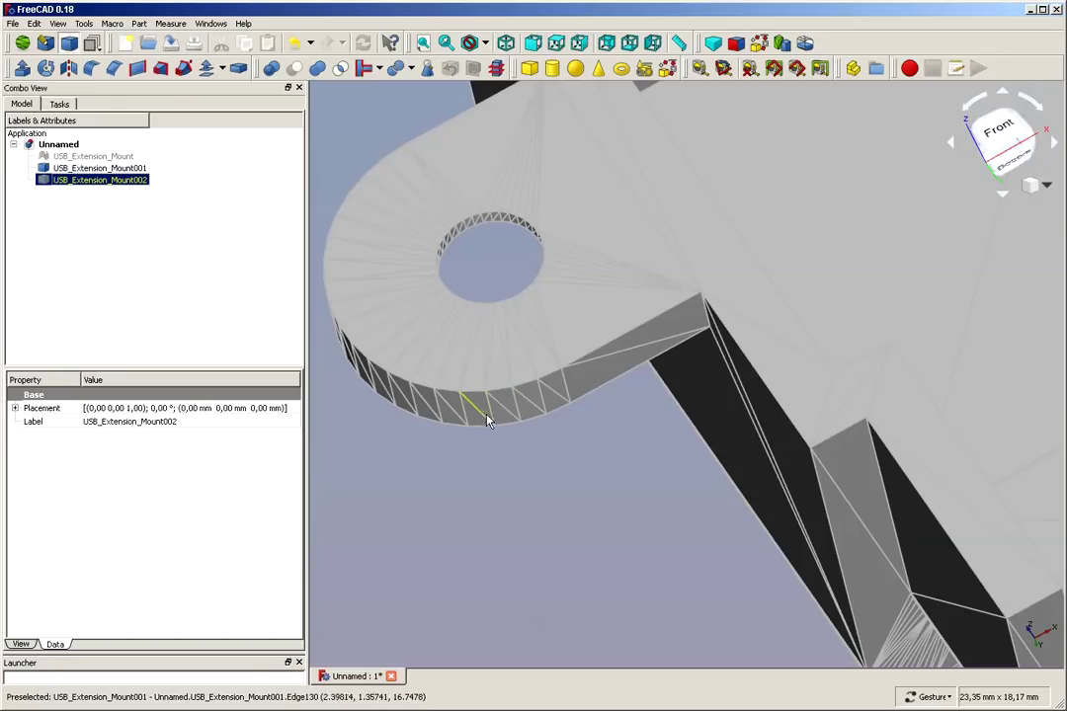
left_click(64, 158)
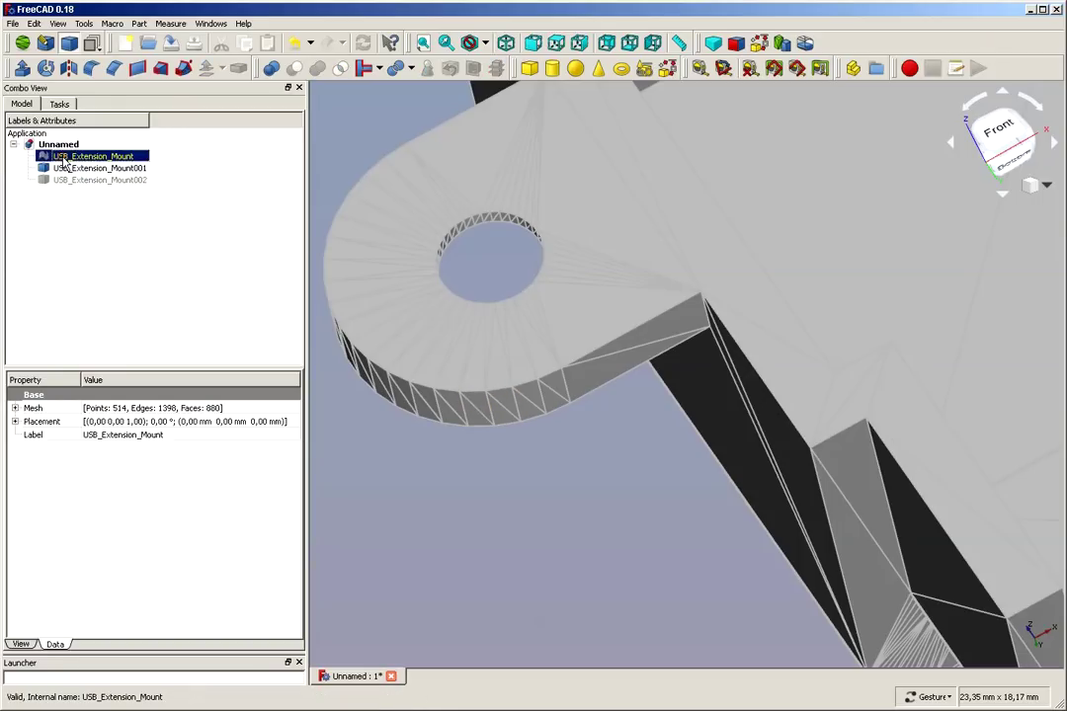
left_click(74, 170)
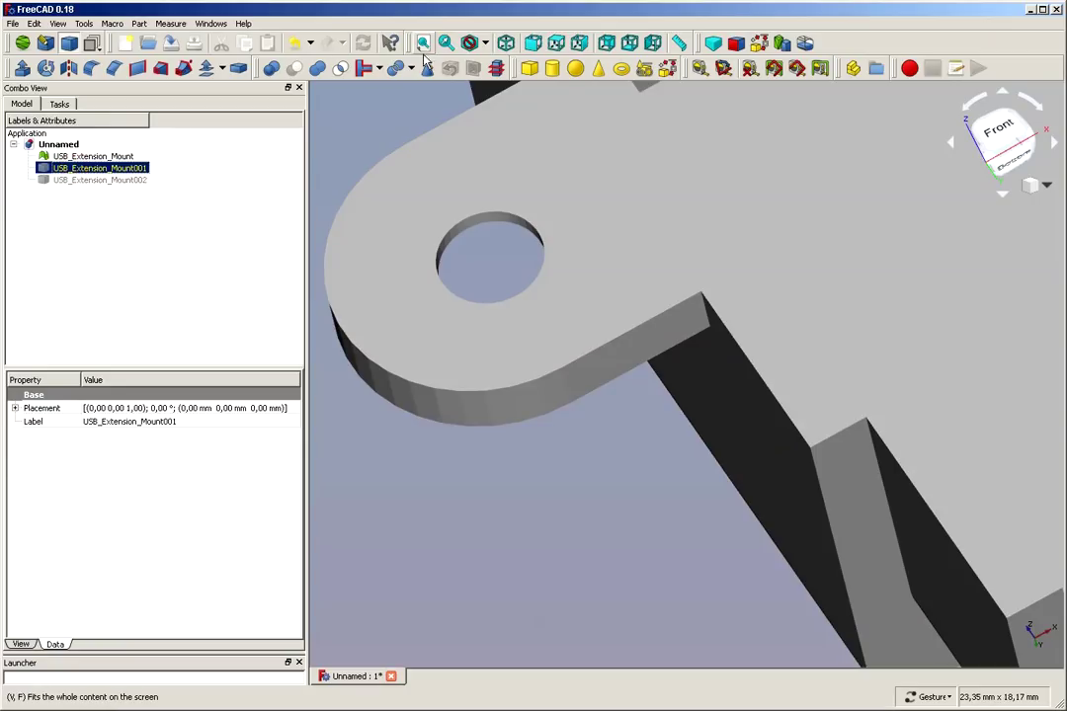
- View the original mesh's mounting ear in the Wireframe draw style, and return the style to As is
left_click(485, 43)
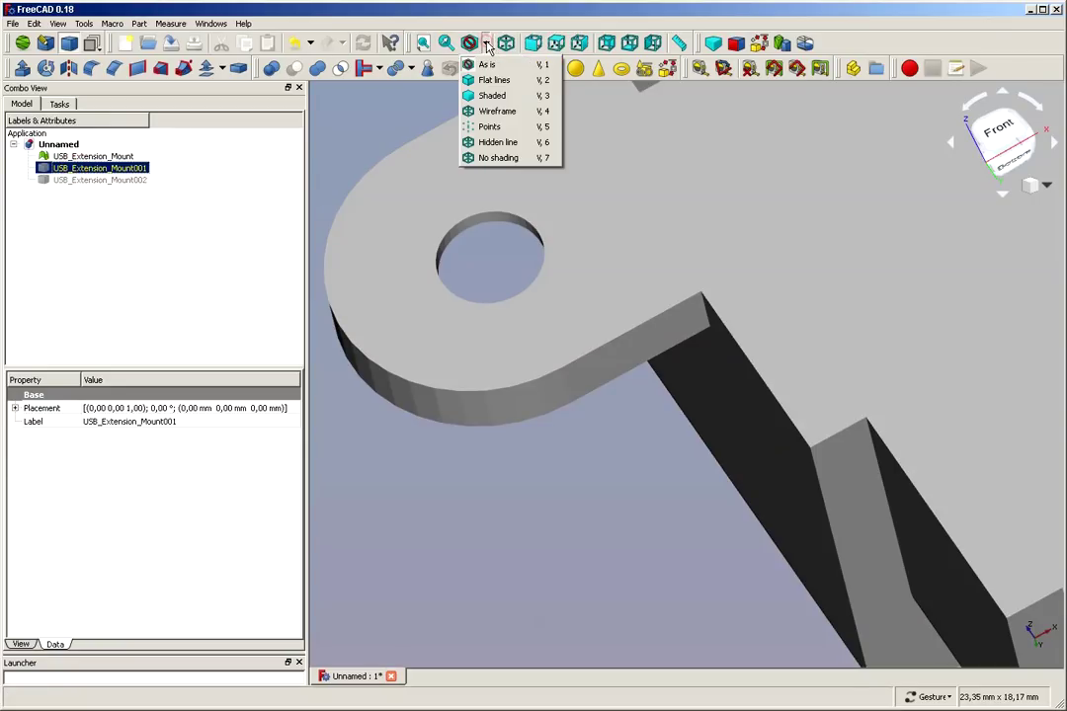
left_click(492, 110)
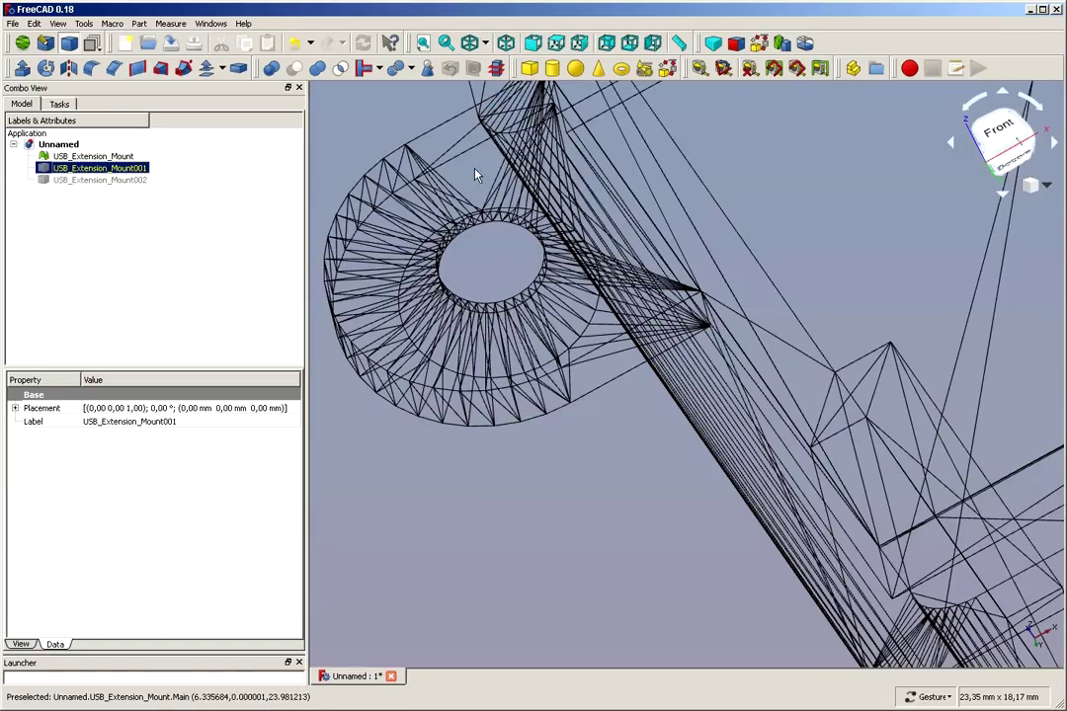
left_click(486, 45)
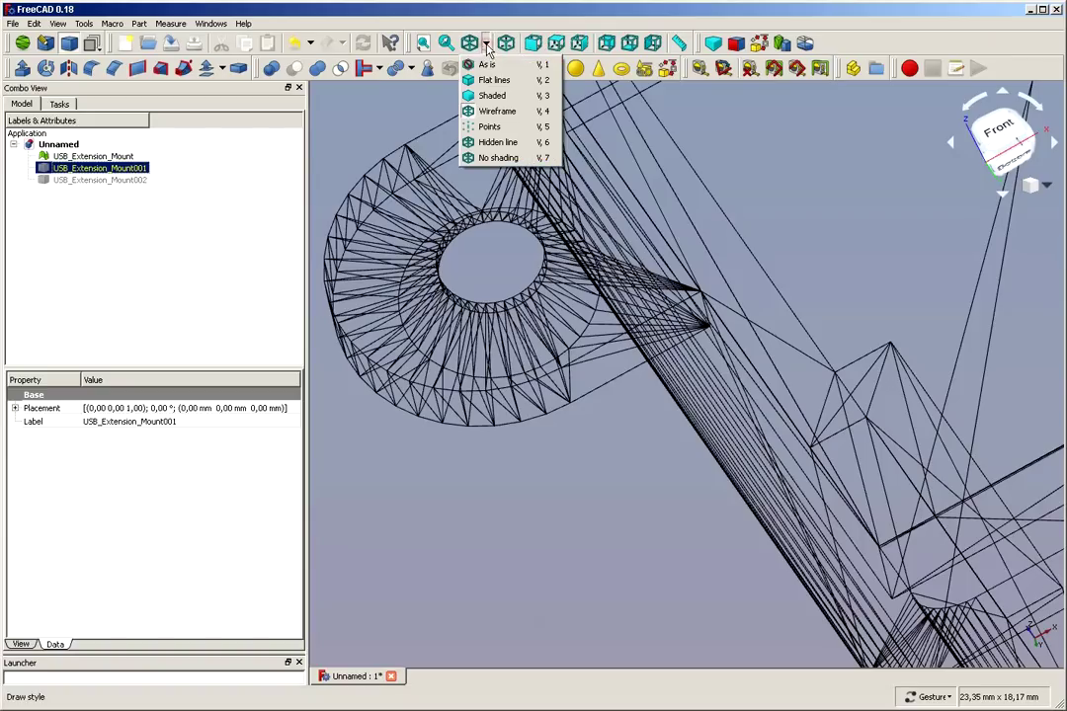
left_click(484, 63)
- Hide the original mesh and examine the unrefined USB_Extension_Mount001 shape's ear, leaving both hidden
left_click(73, 158)
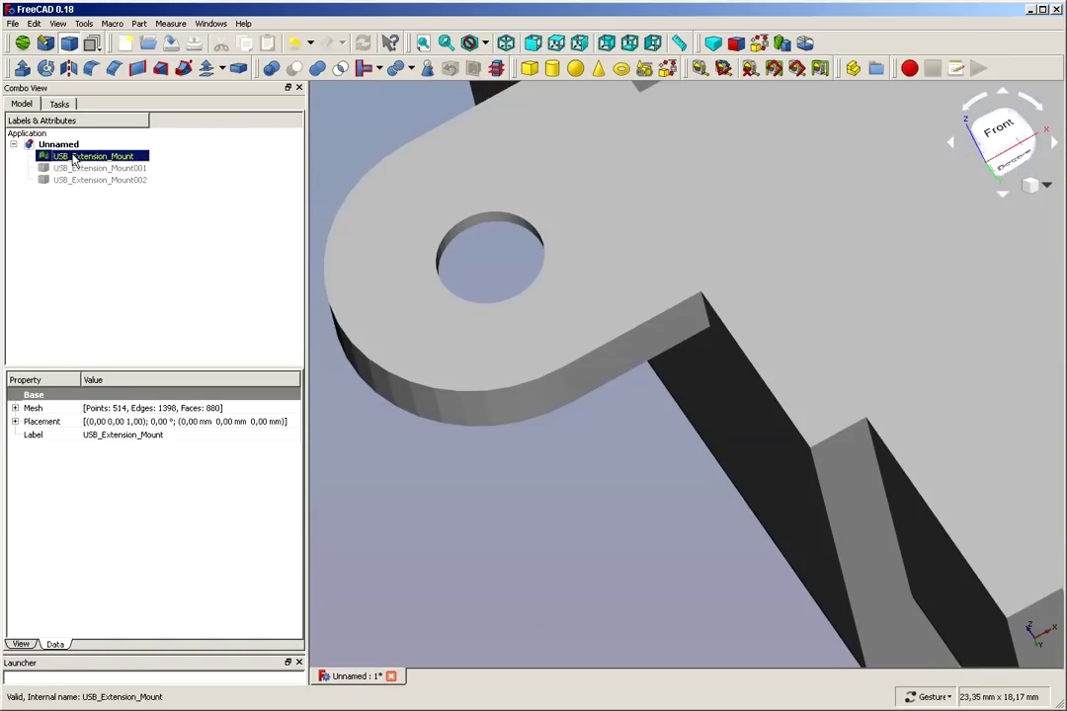
key("space")
key("space")
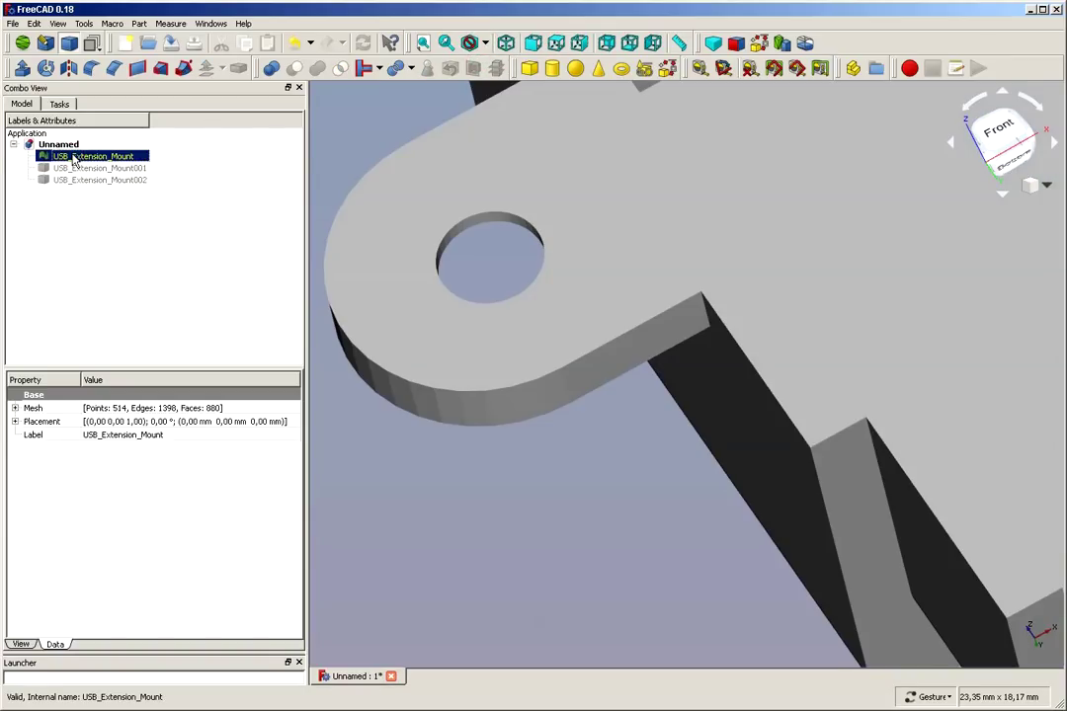
key("space")
left_click(74, 168)
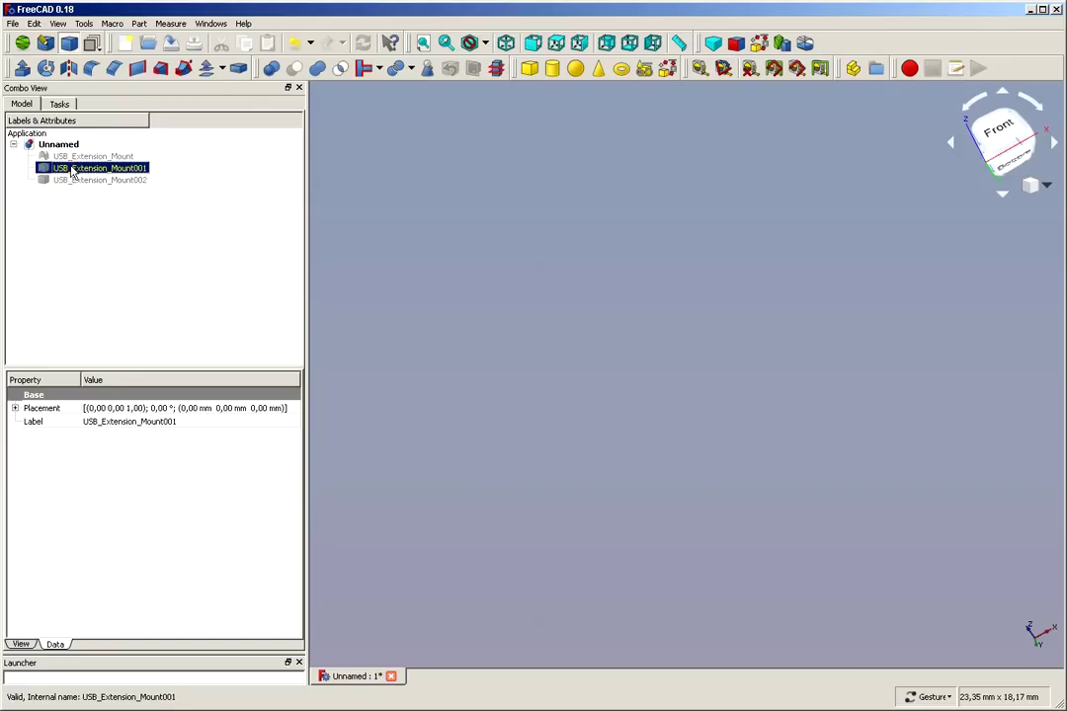
key("space")
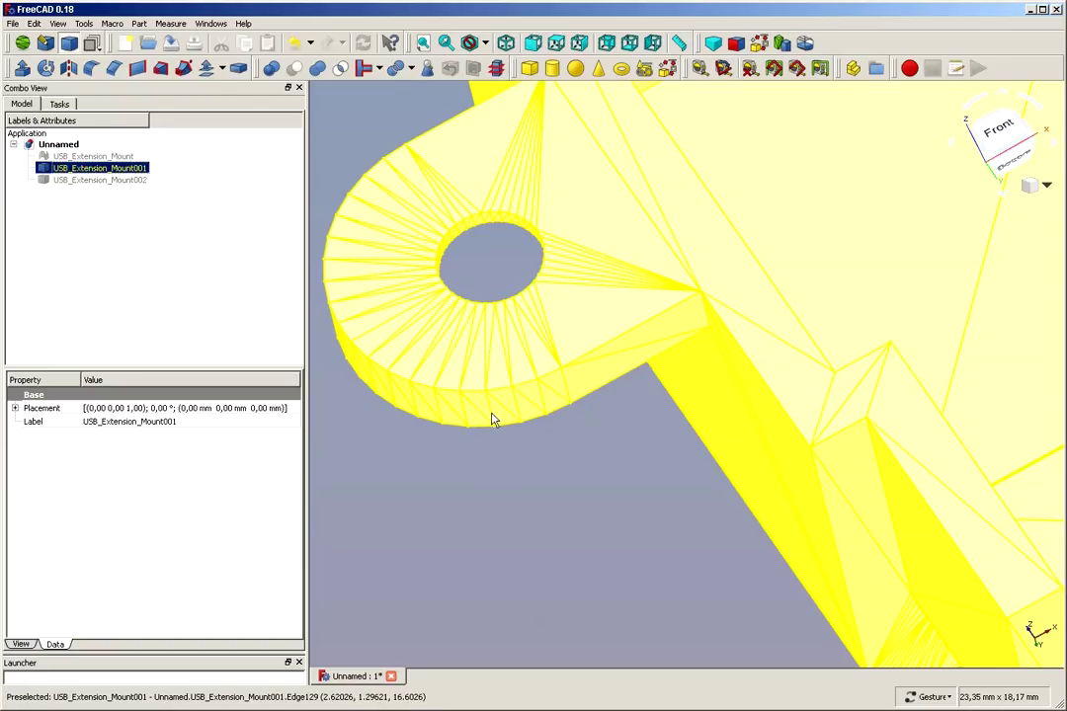
key("space")
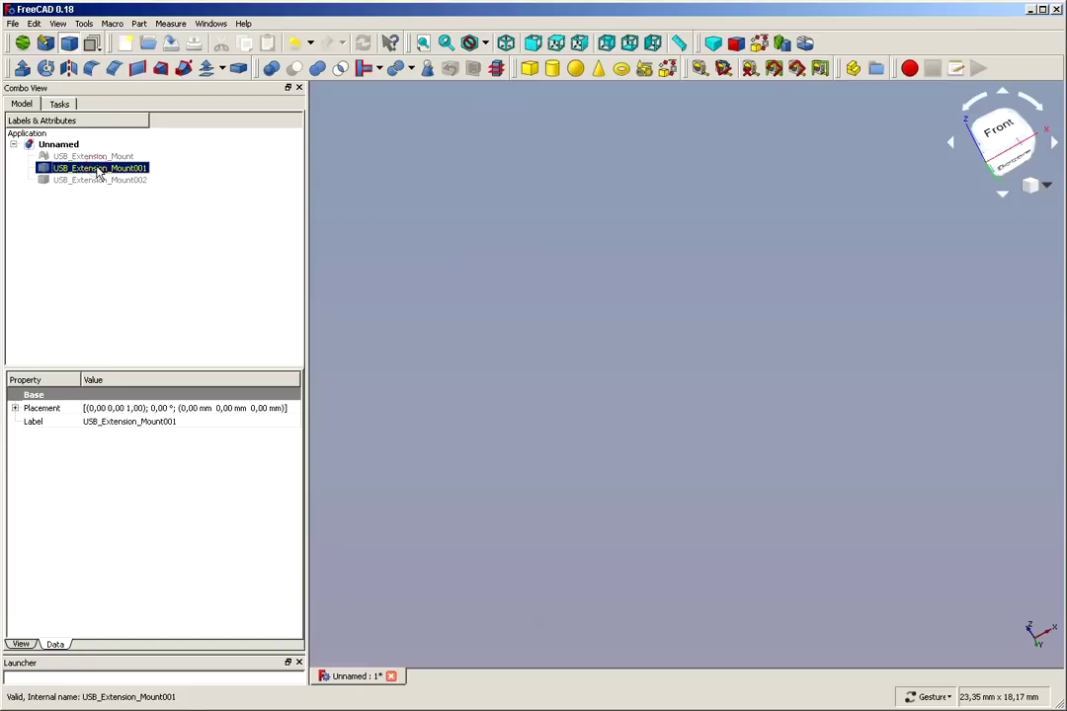
- Show the refined shape USB_Extension_Mount002 and review the whole mount
left_click(95, 180)
key("space")
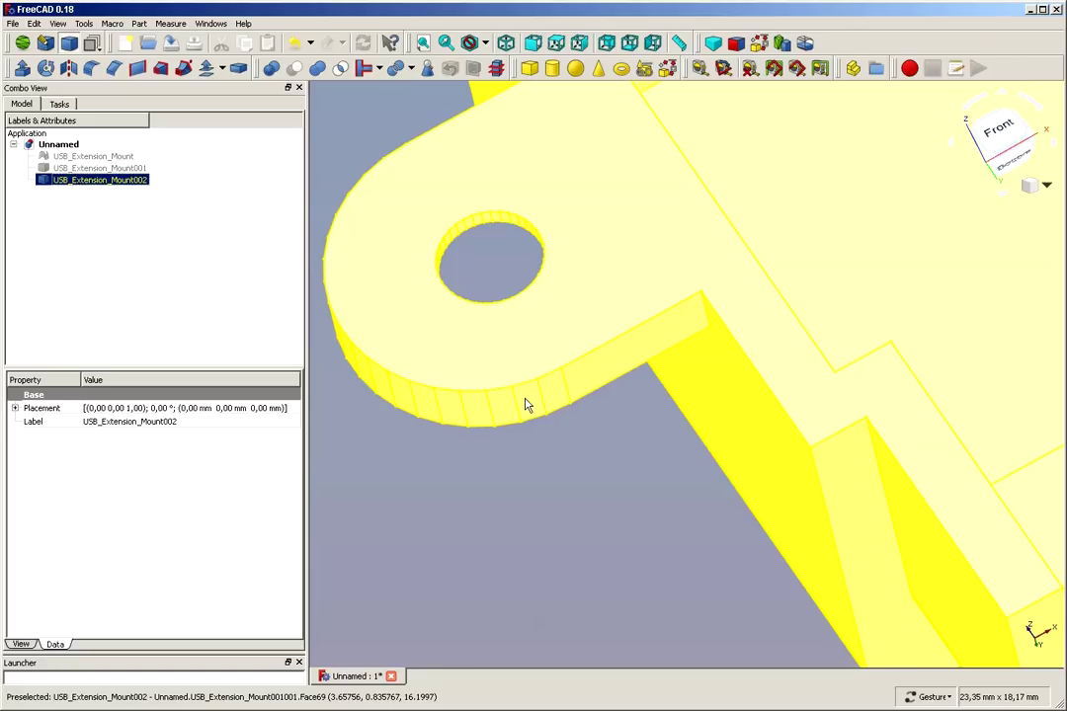
scroll(526, 405, "down", 10)
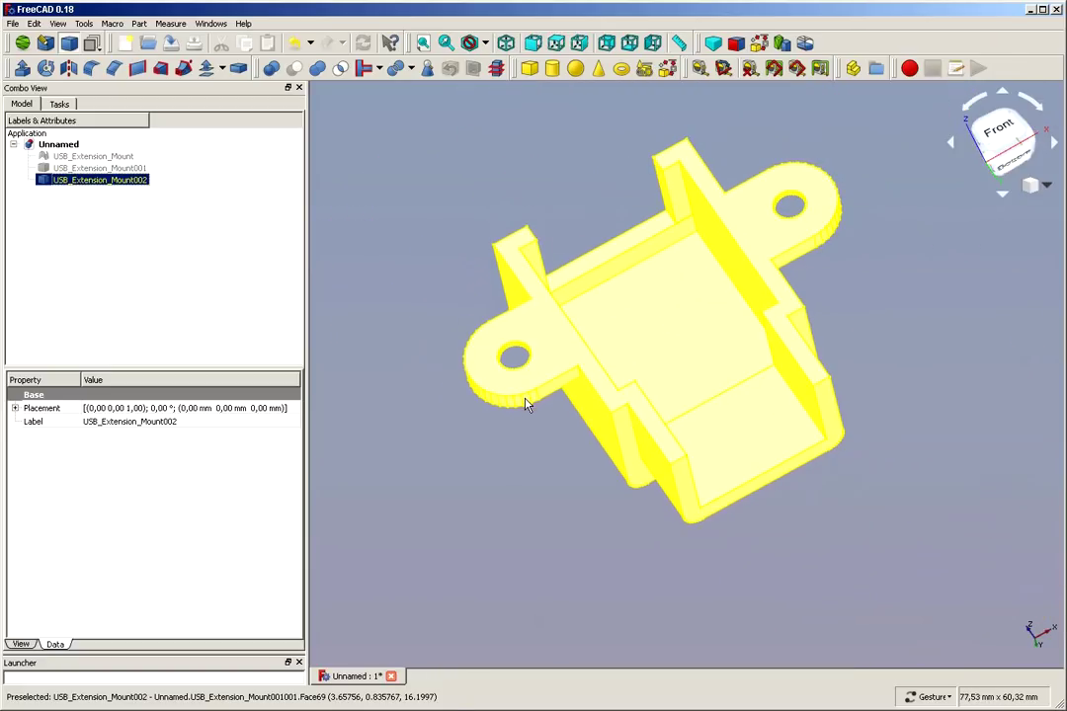
scroll(525, 405, "up", 3)
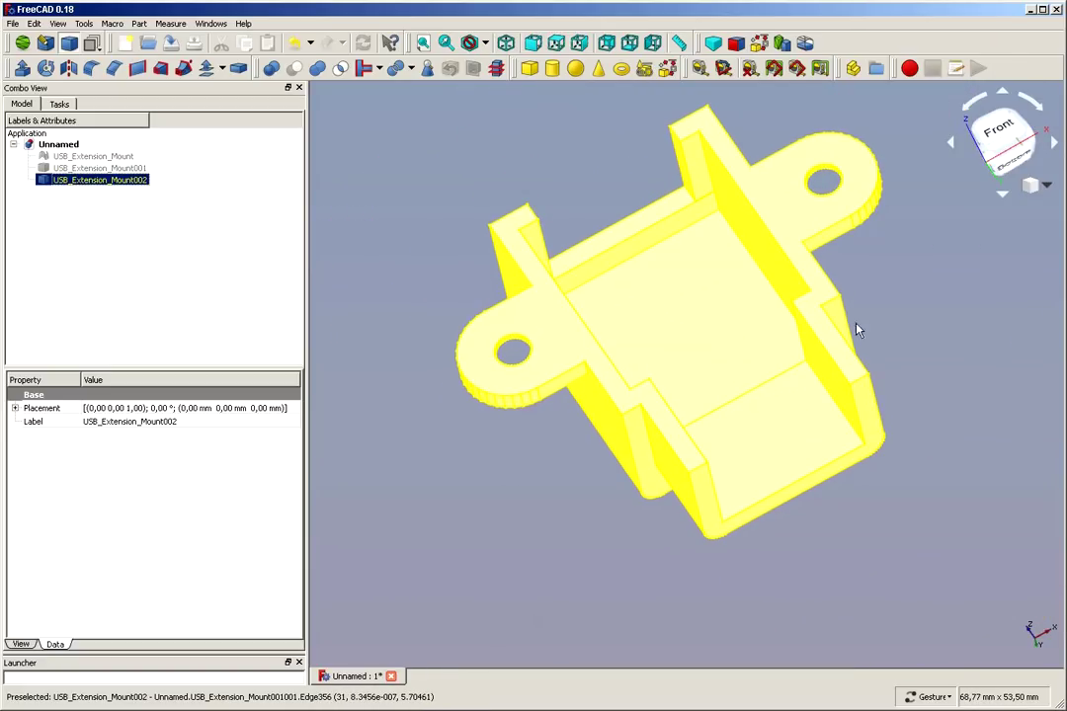
scroll(914, 244, "up", 1)
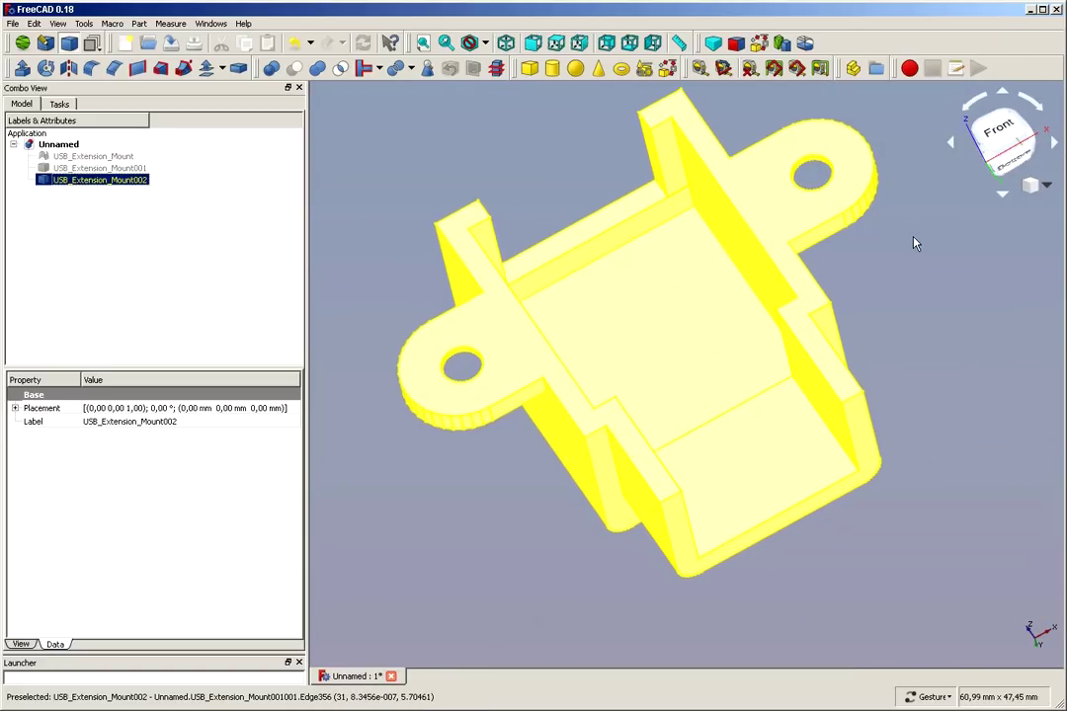
- Convert the refined shape USB_Extension_Mount002 to a solid and hide the refined shape, leaving only the solid shown
left_click(143, 25)
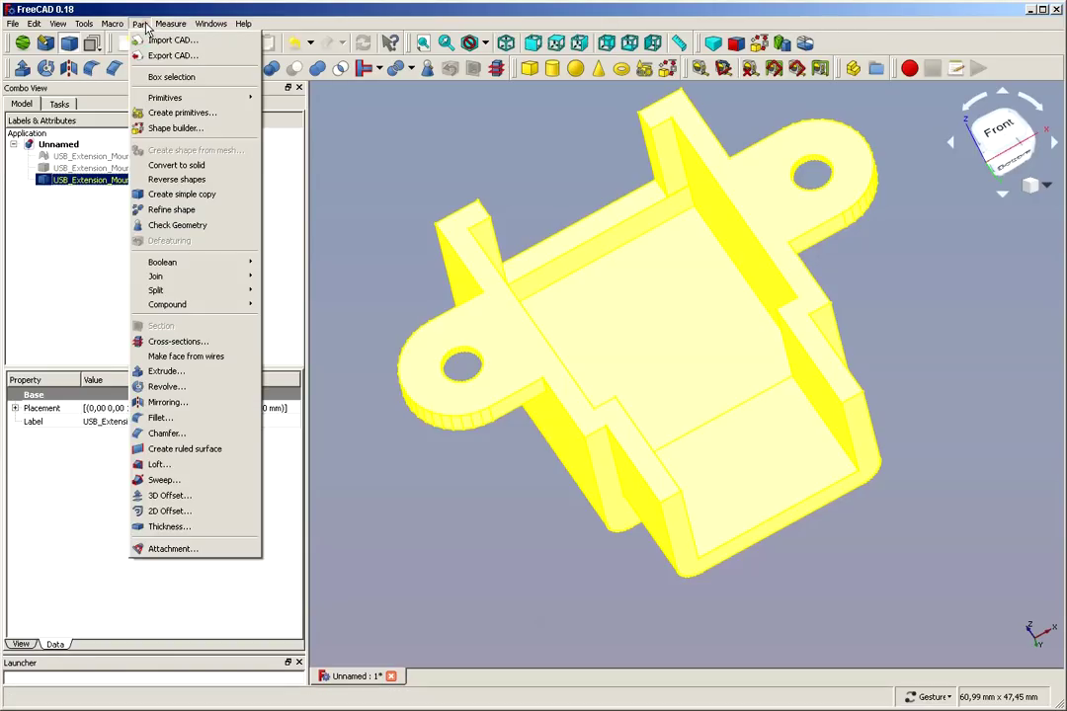
left_click(202, 167)
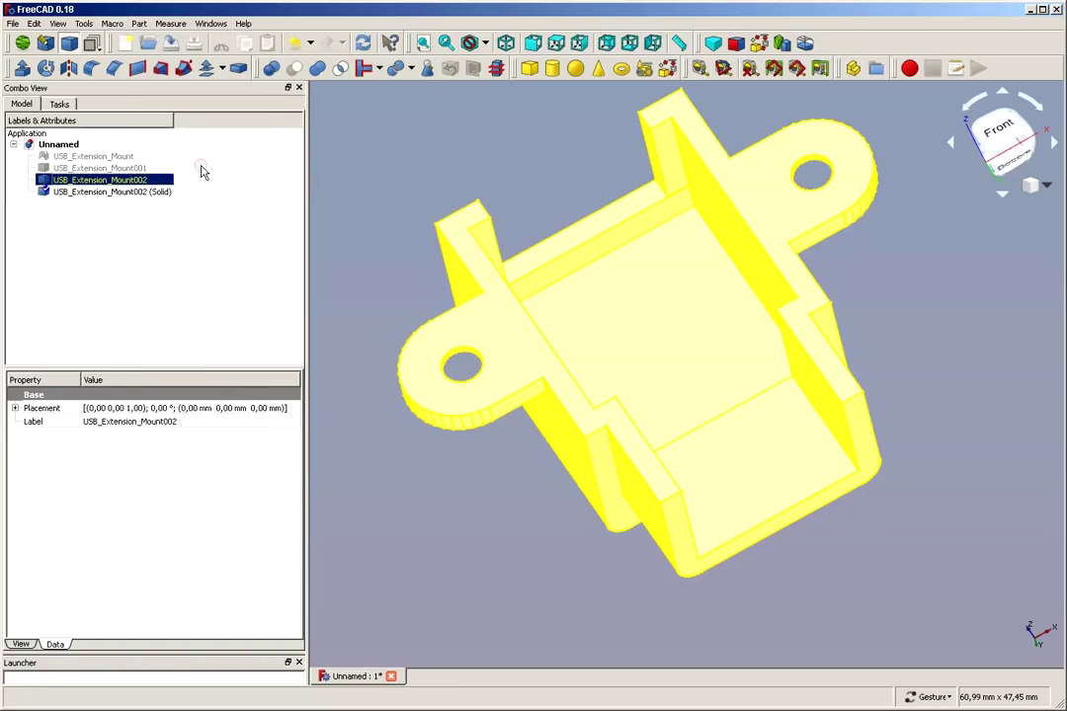
left_click(139, 195)
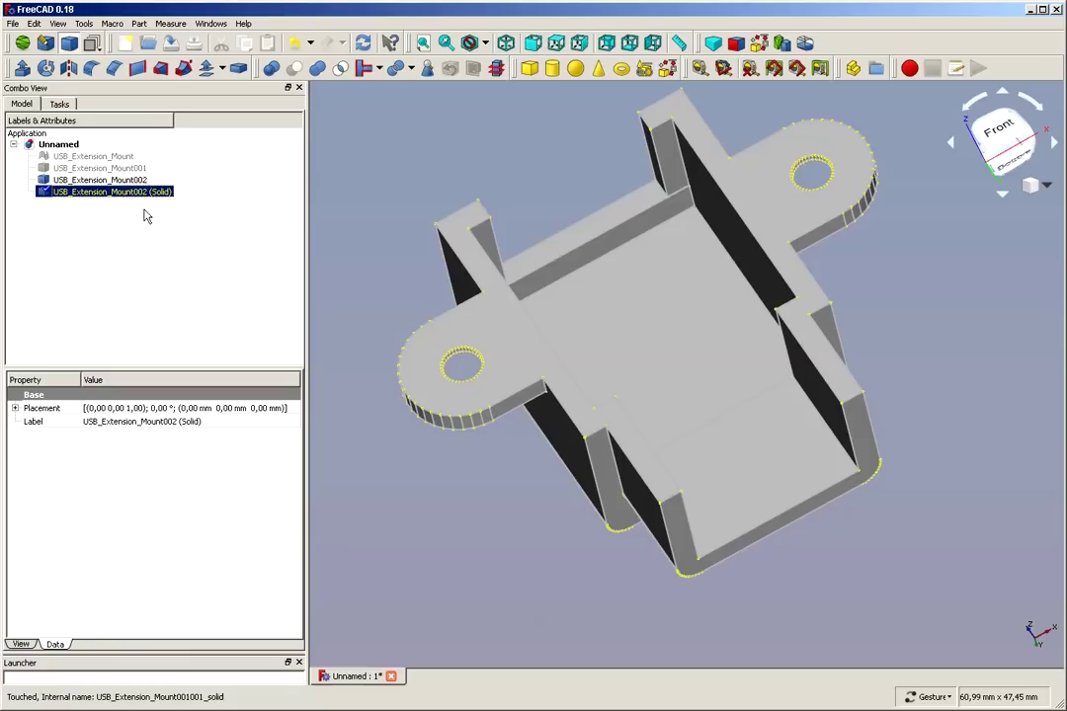
left_click(139, 184)
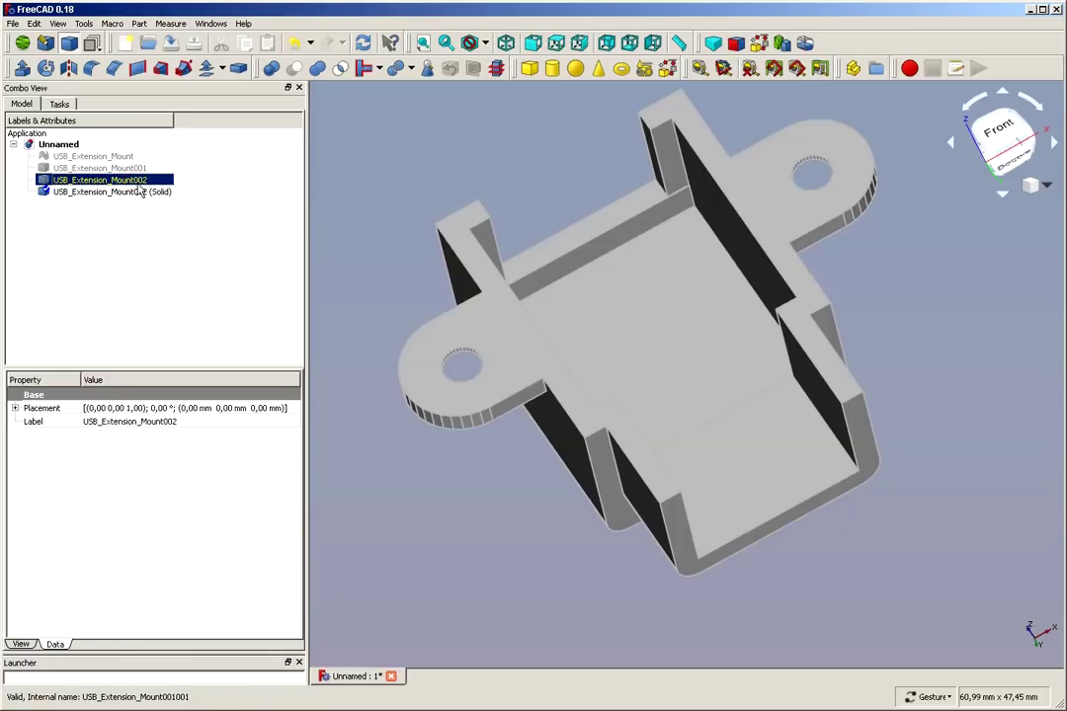
left_click(155, 242)
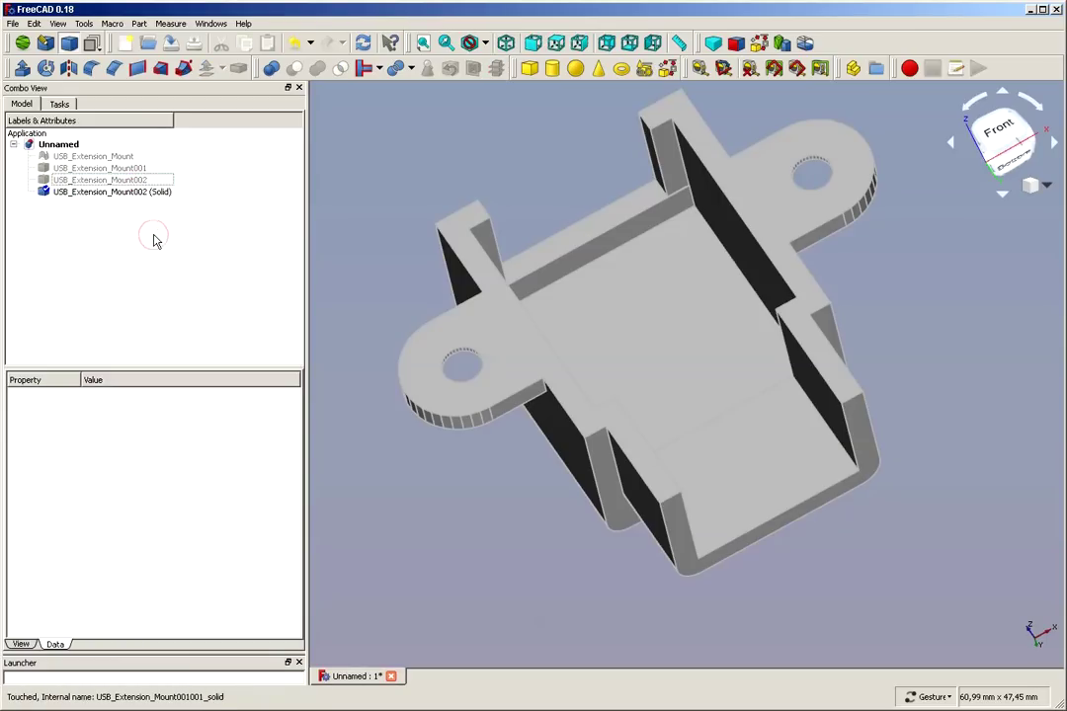
scroll(490, 472, "down", 1)
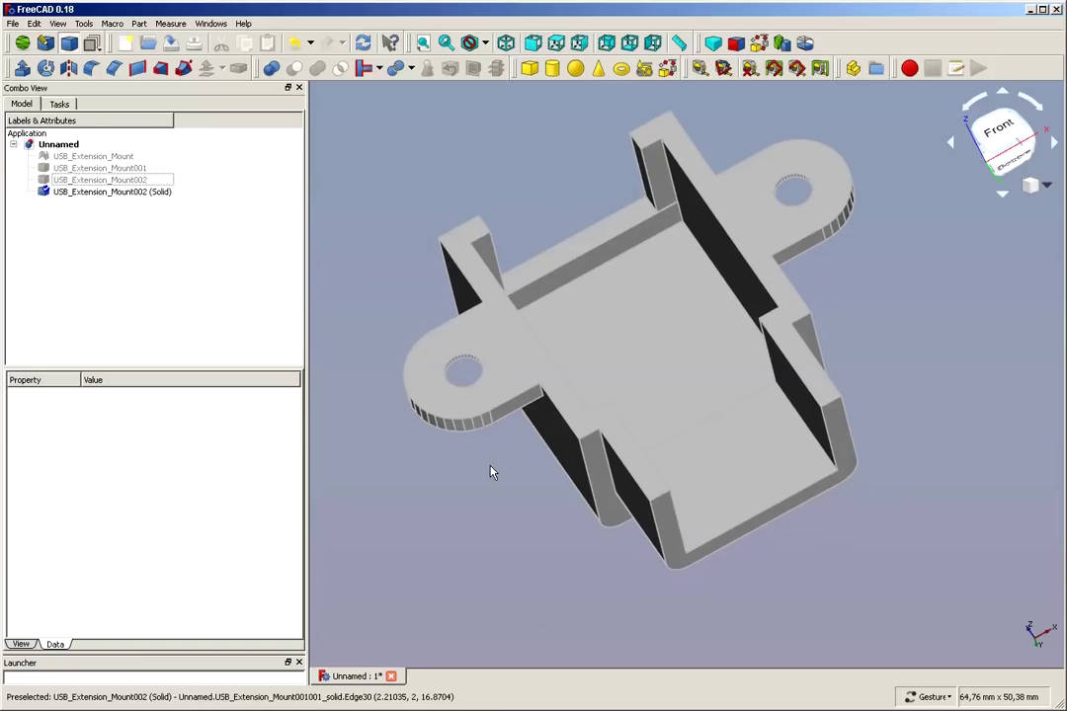
left_click_drag(862, 557, 889, 561)
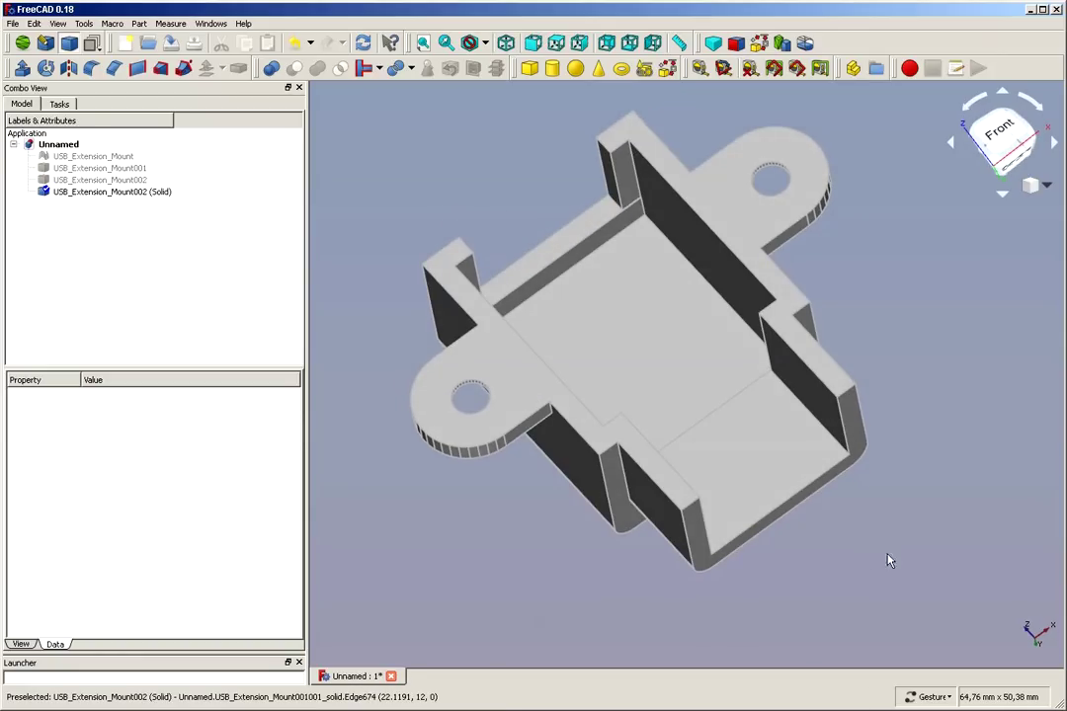
- Delete the original mesh, the unrefined shape and the refined shape, keeping only USB_Extension_Mount002 (Solid)
left_click(118, 181)
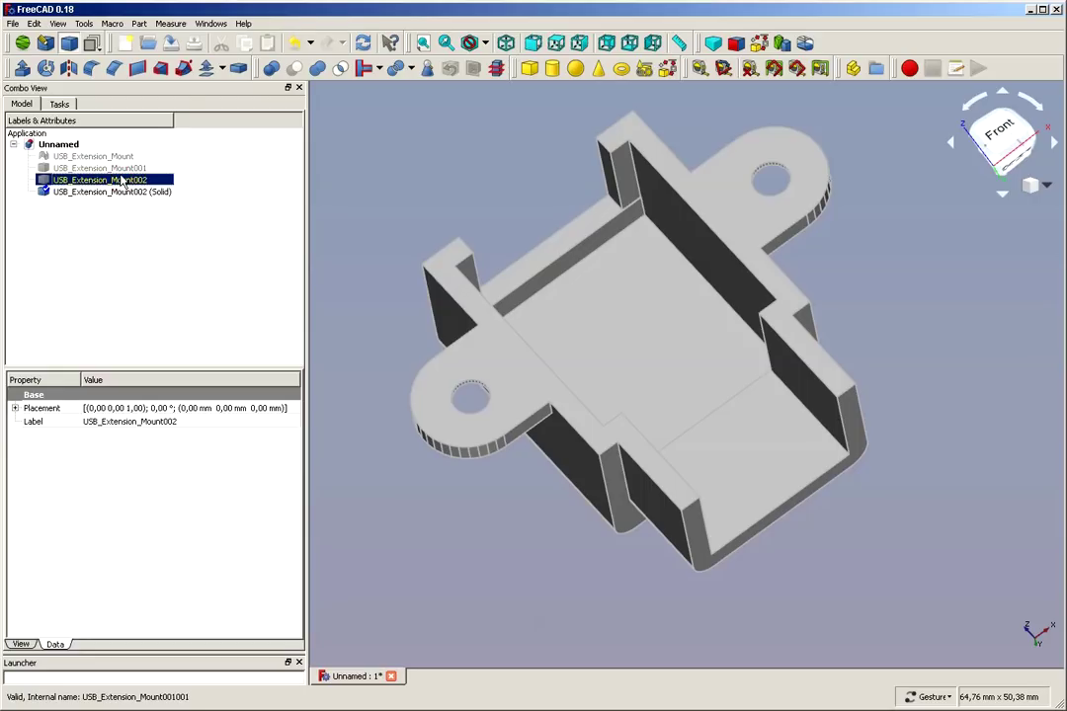
left_click(104, 168, "ctrl")
left_click(104, 156, "ctrl")
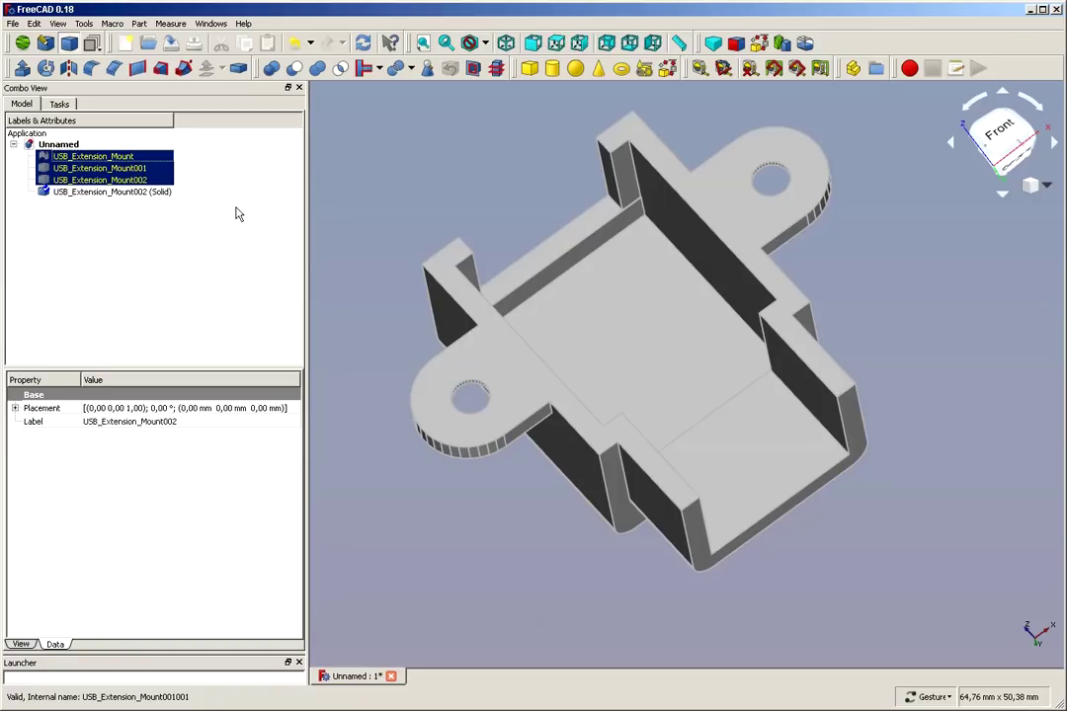
key("Delete")
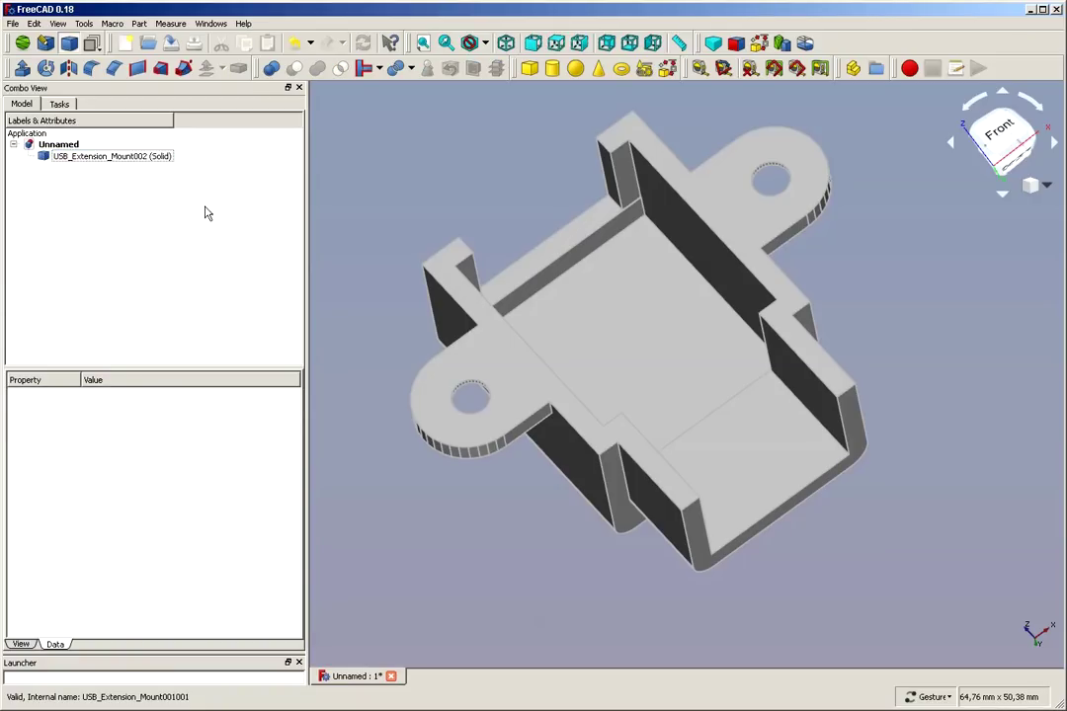
- Save the document under the new name usbshelfmount2.FCStd in the USB_Extension_Mount files folder
left_click(14, 24)
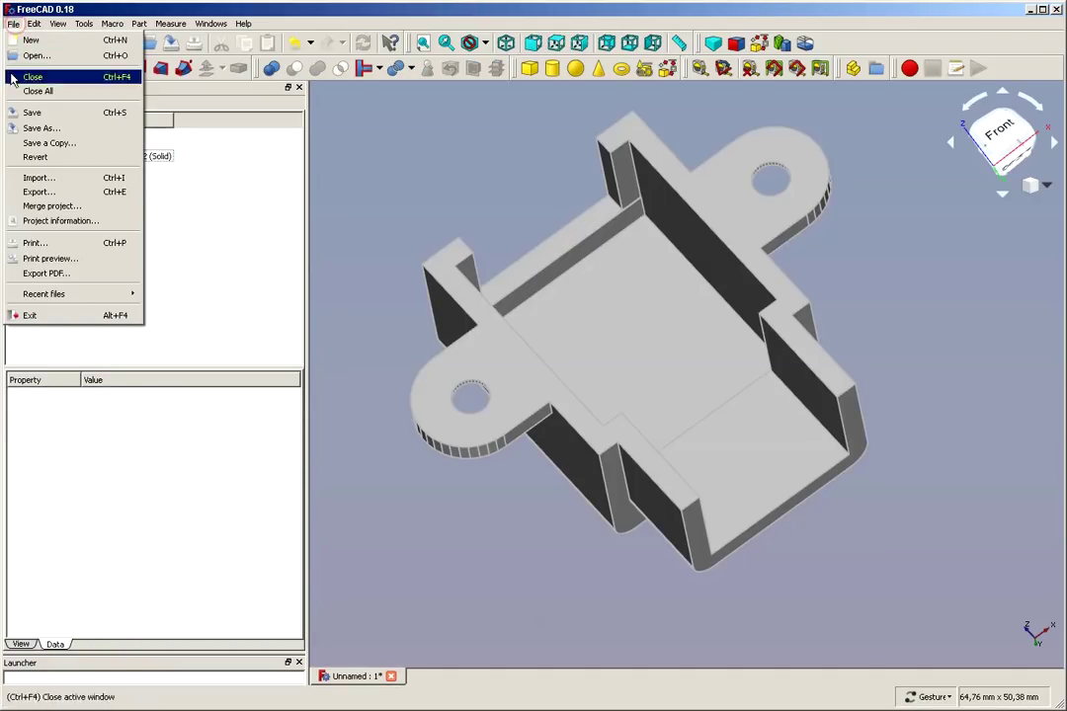
left_click(39, 128)
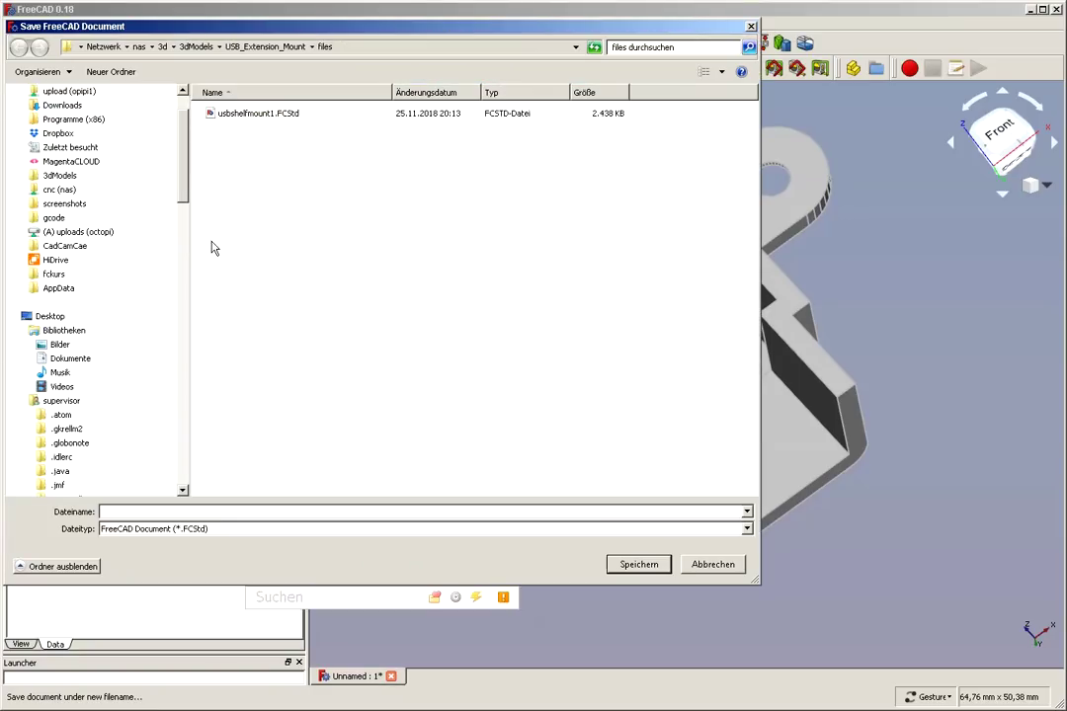
left_click(219, 111)
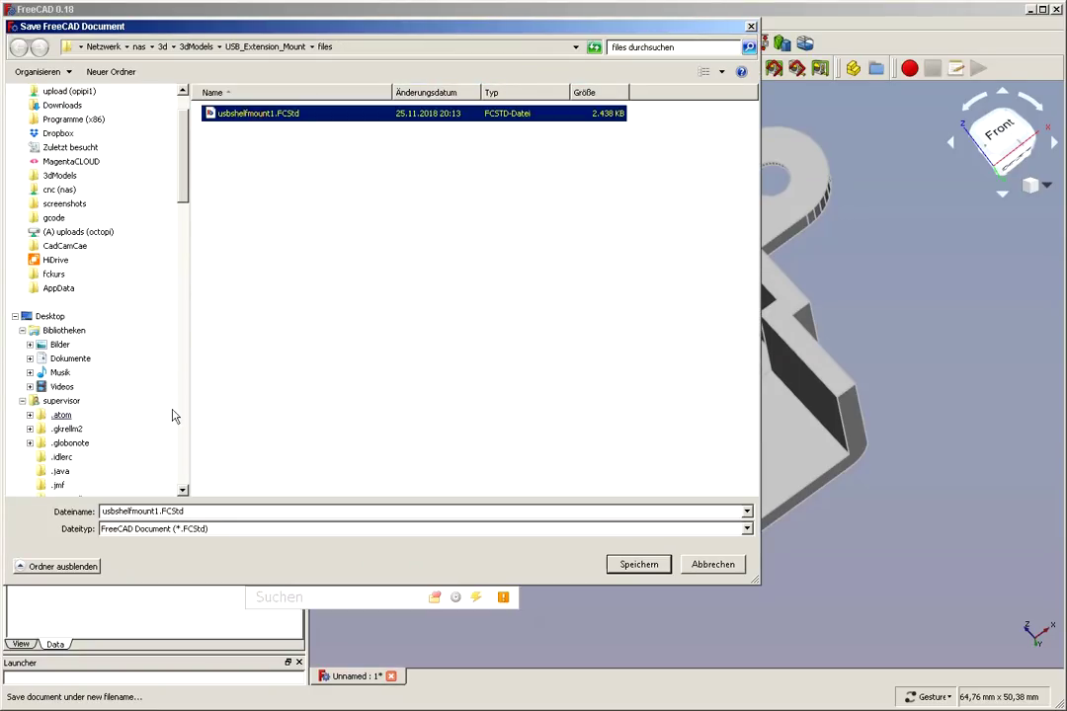
left_click(156, 511)
left_click(156, 510)
key("Delete")
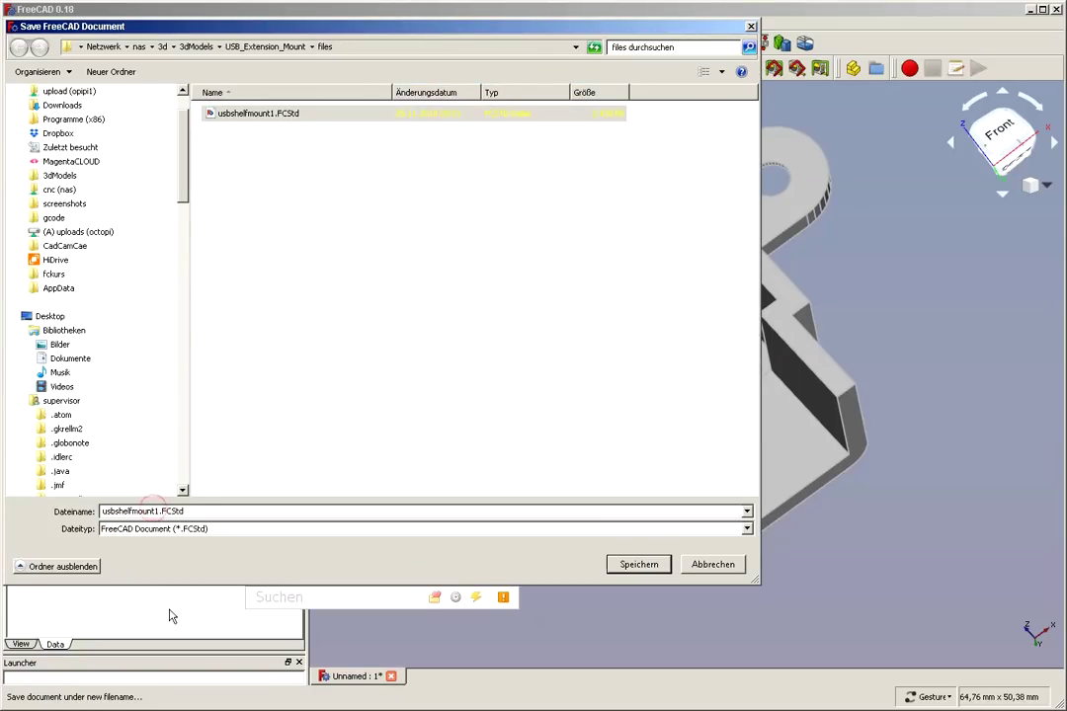
type("2")
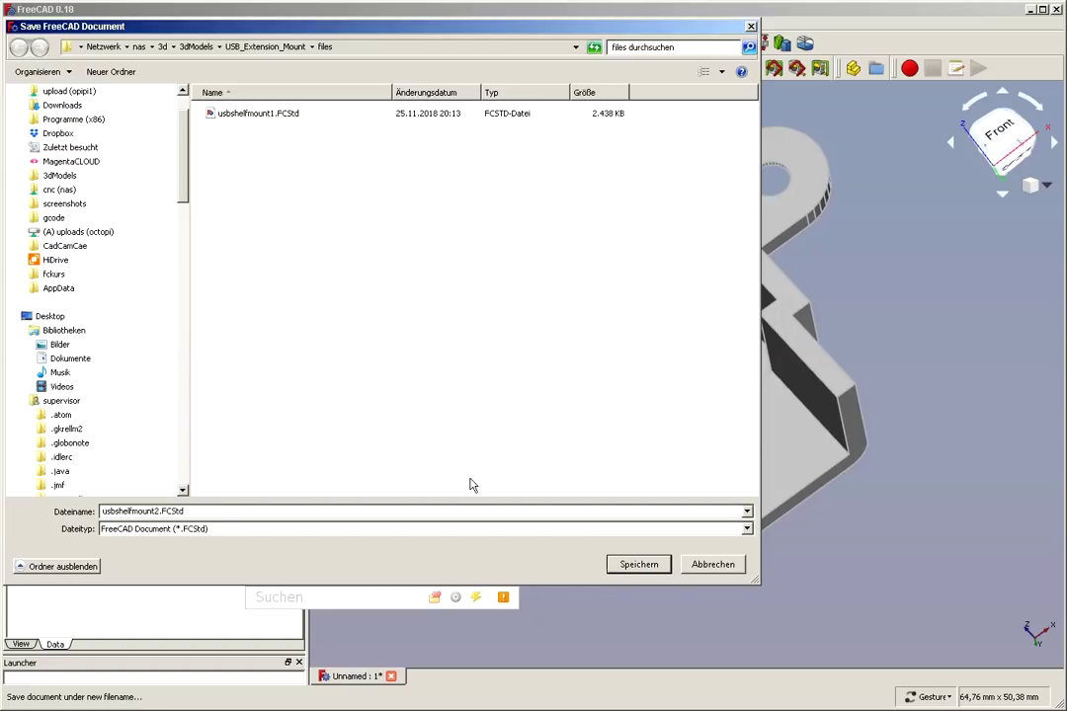
left_click(641, 569)
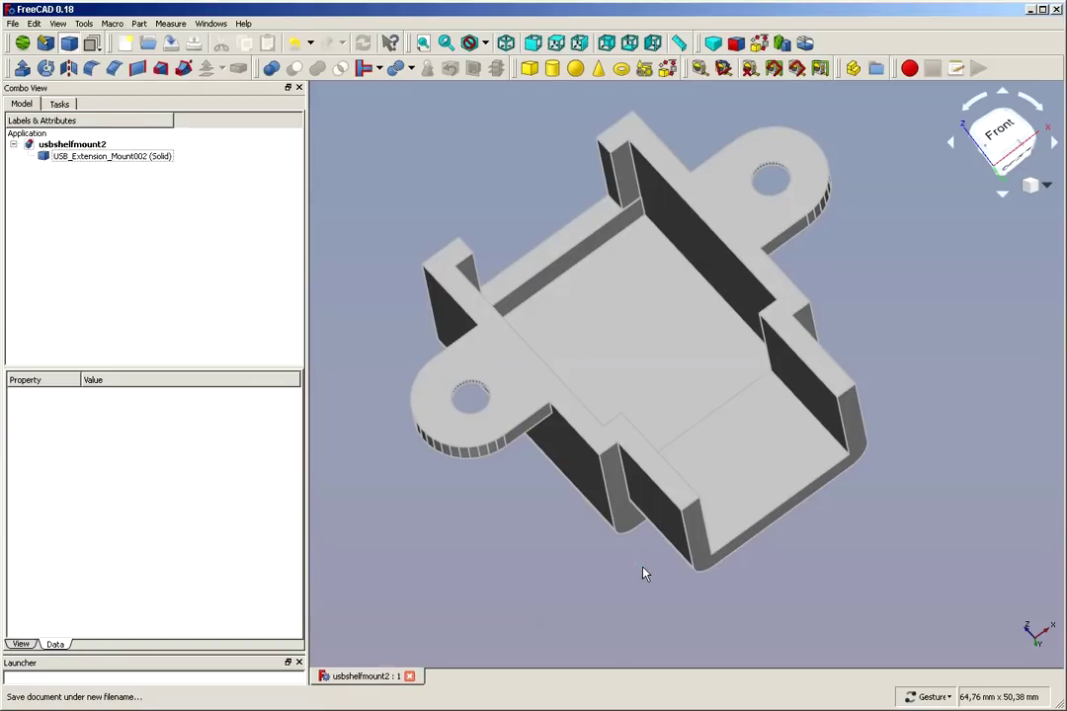
- Switch to the Part Design workbench and create a body based on USB_Extension_Mount002 (Solid)
scroll(644, 573, "down", 2)
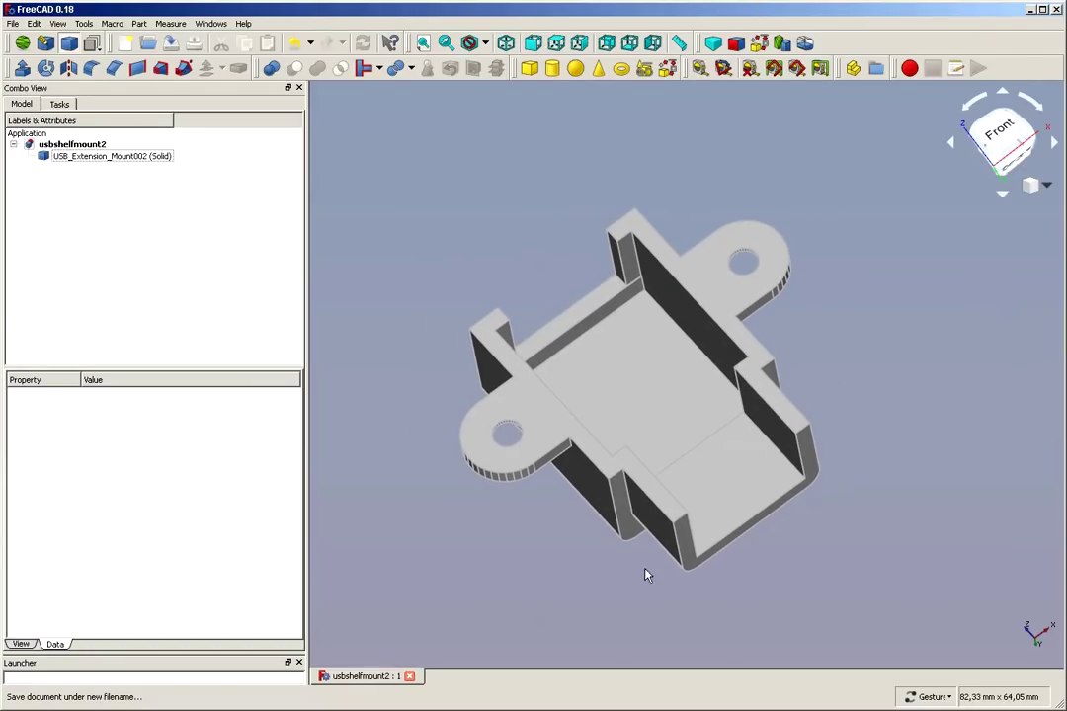
left_click_drag(816, 594, 738, 564)
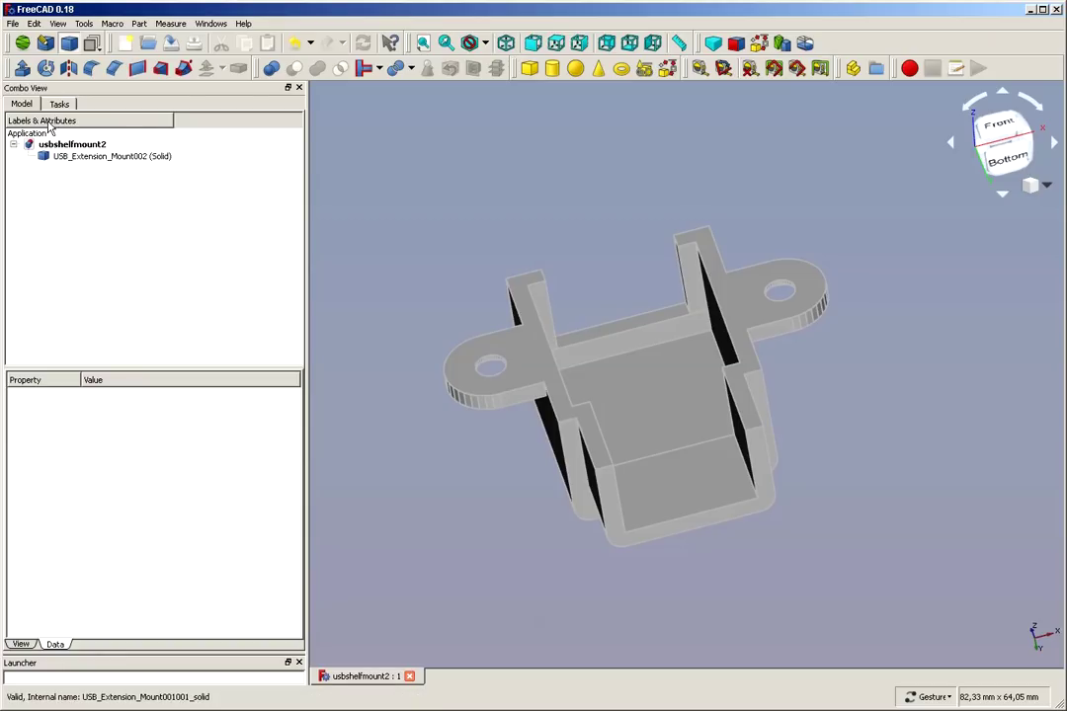
left_click(58, 23)
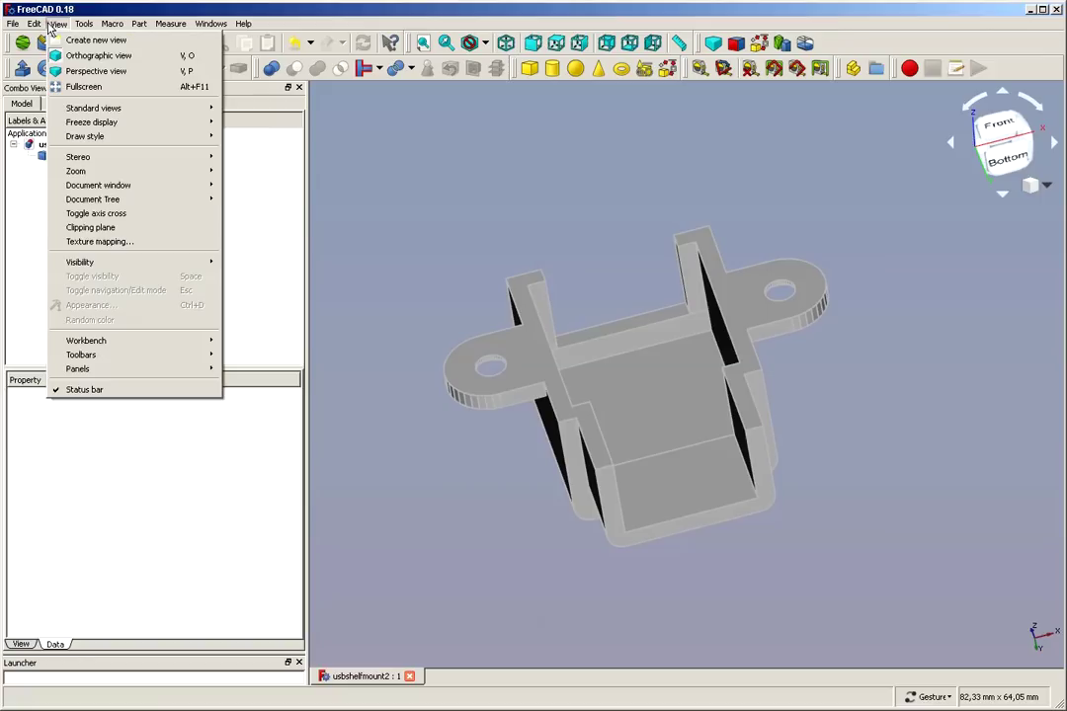
mouse_move(123, 342)
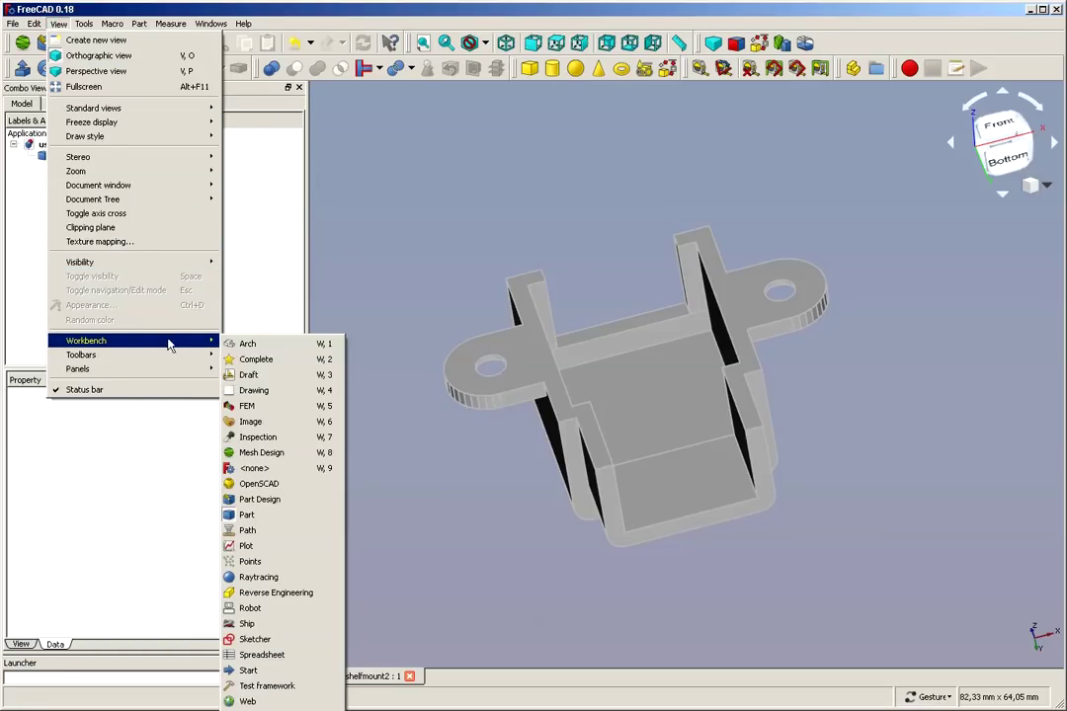
left_click(265, 499)
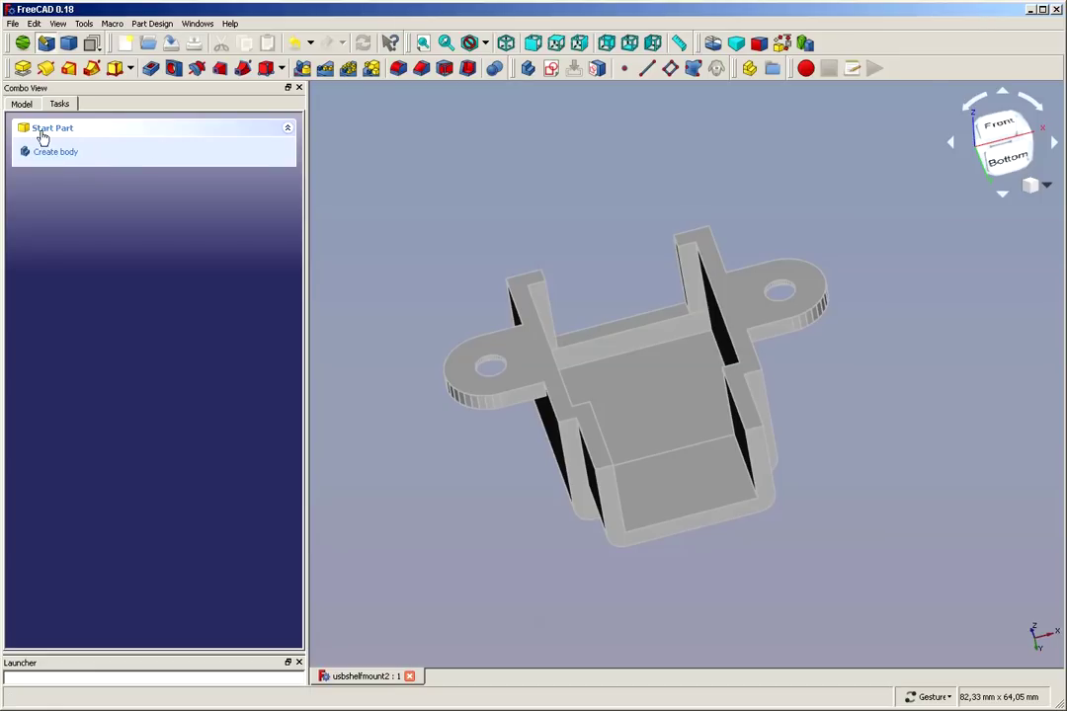
left_click(20, 104)
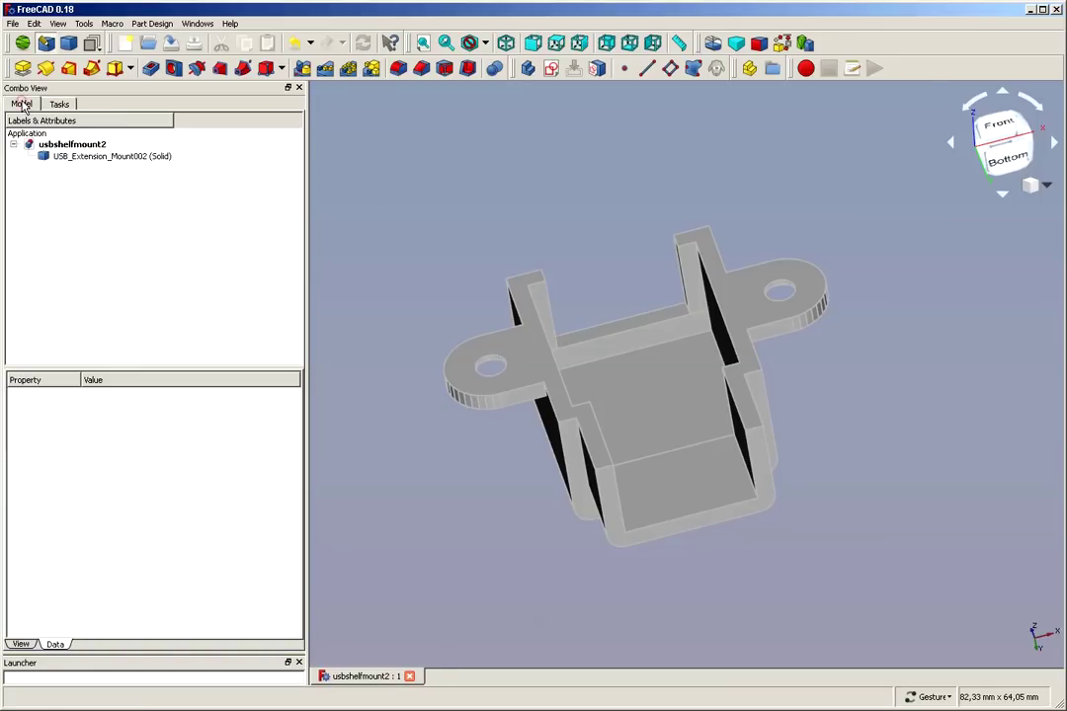
left_click(111, 156)
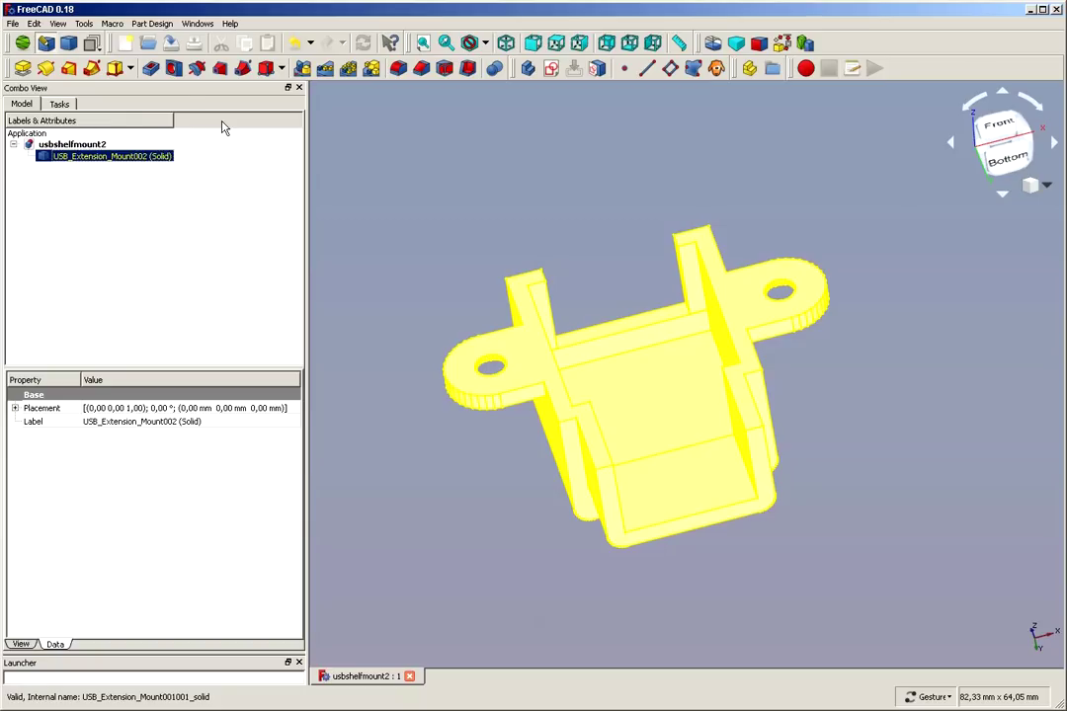
left_click(529, 71)
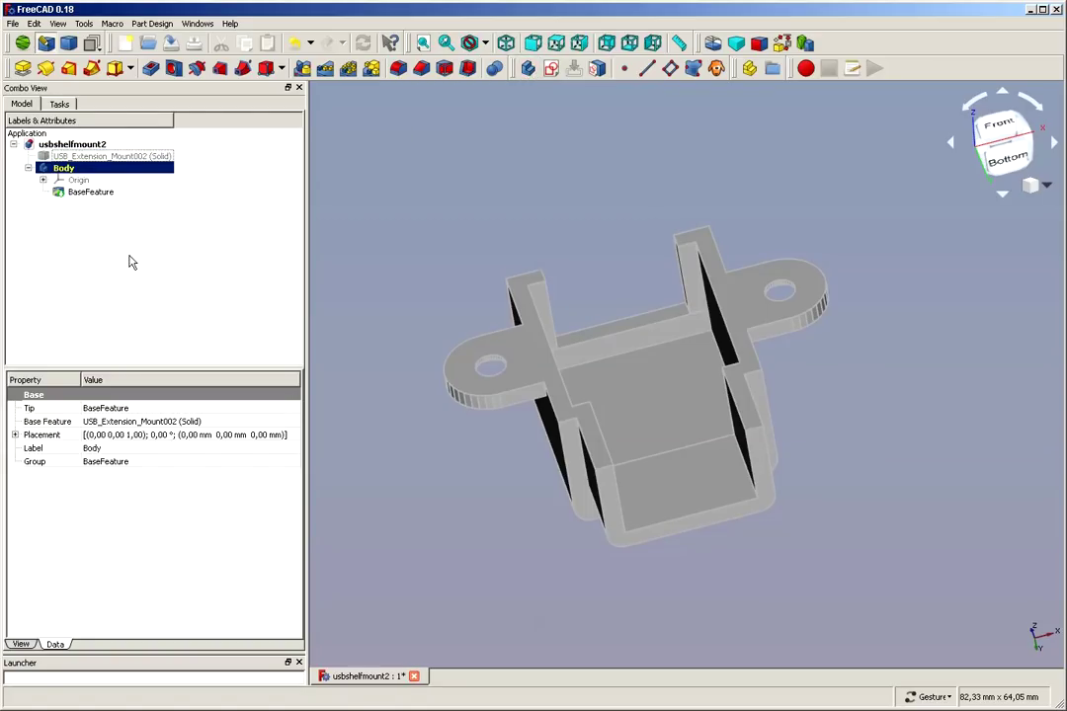
- Examine the new Body, its BaseFeature and the source solid USB_Extension_Mount002 (Solid) in the model tree
left_click(99, 217)
left_click(91, 195)
left_click(59, 170)
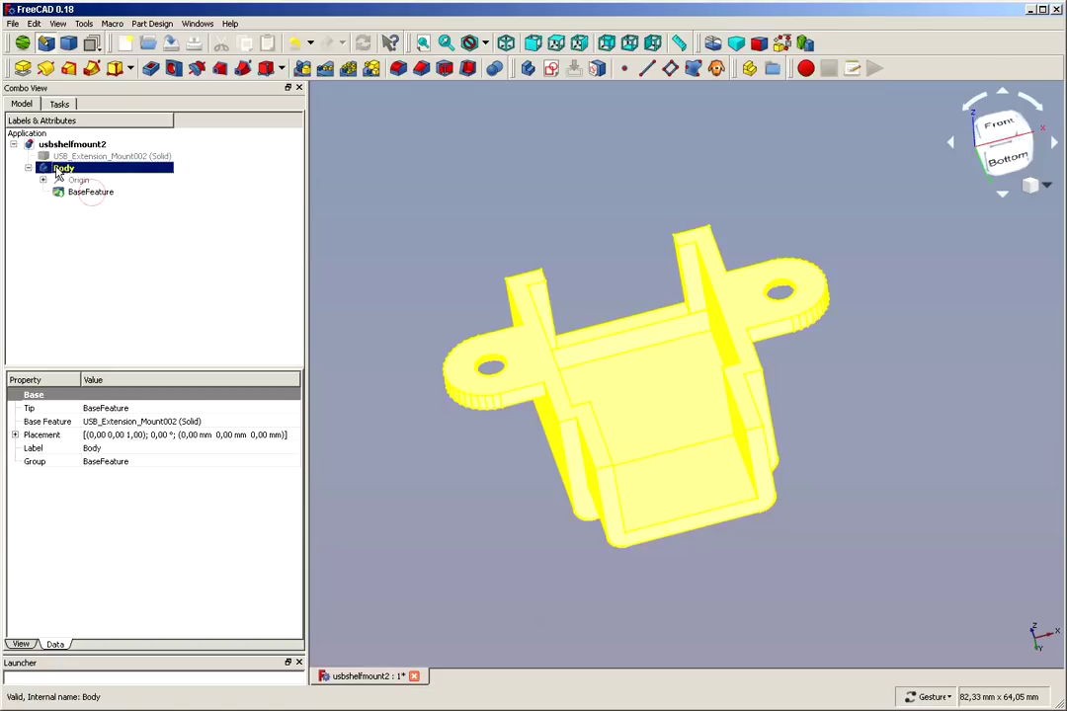
left_click(75, 194)
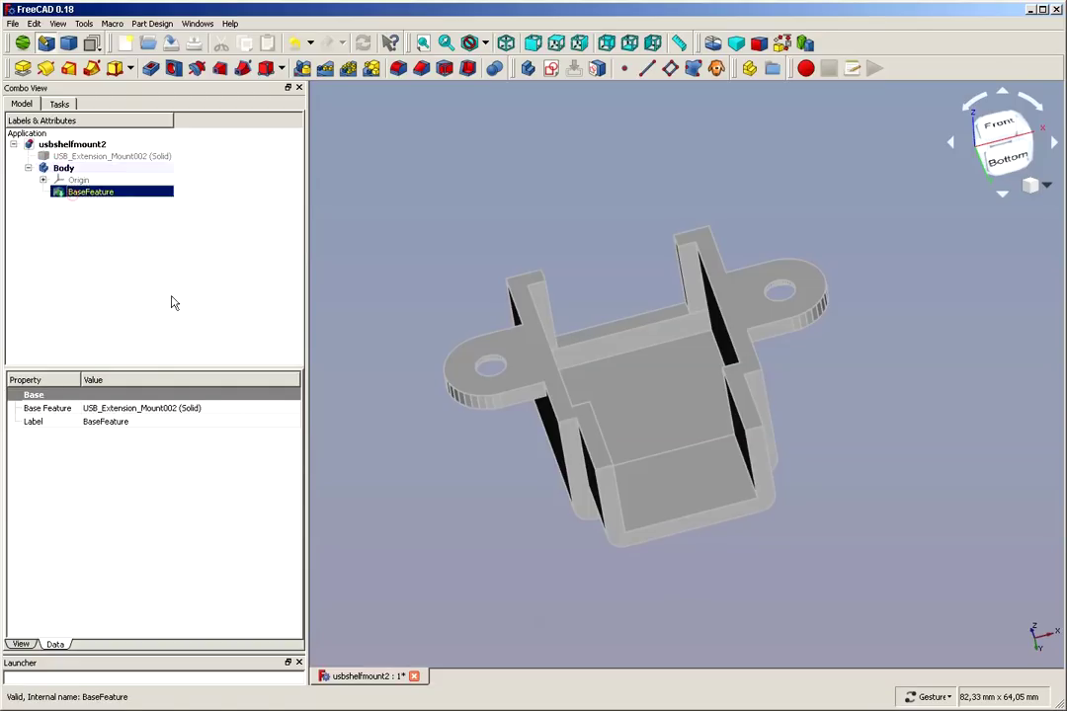
left_click(175, 273)
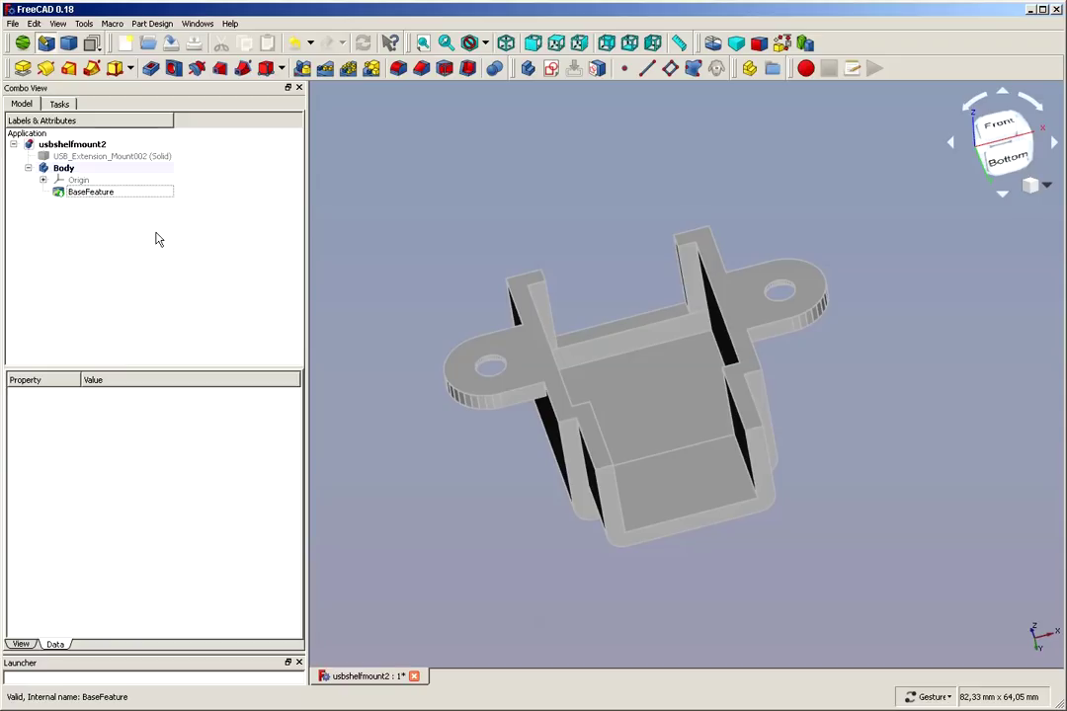
left_click(89, 159)
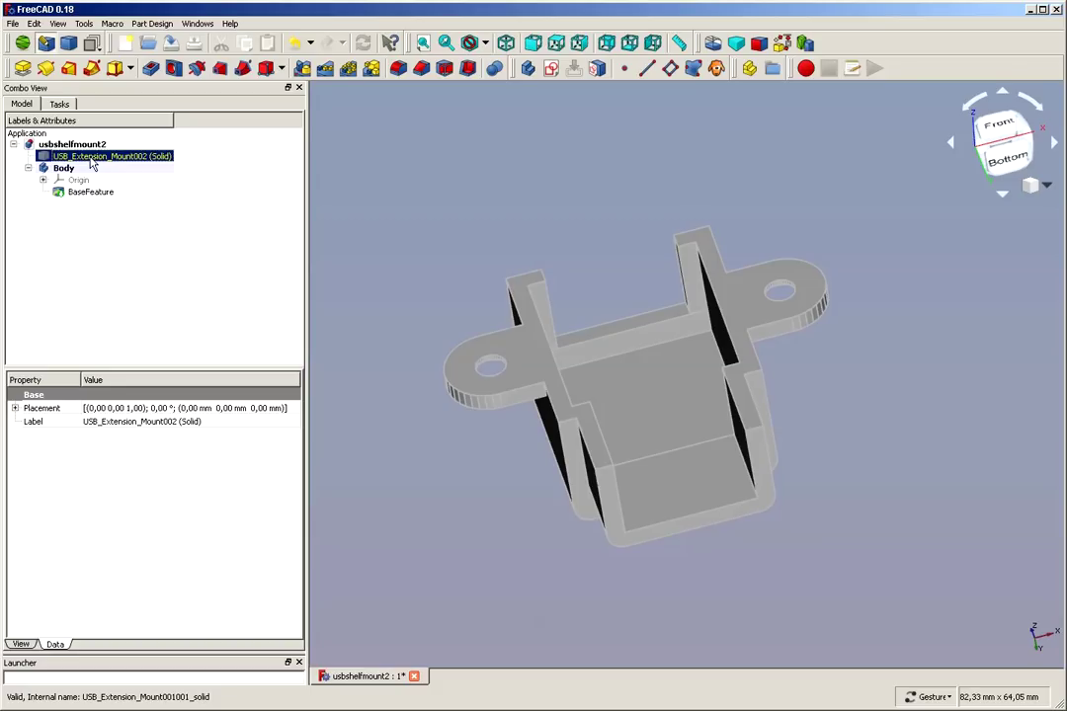
left_click(153, 245)
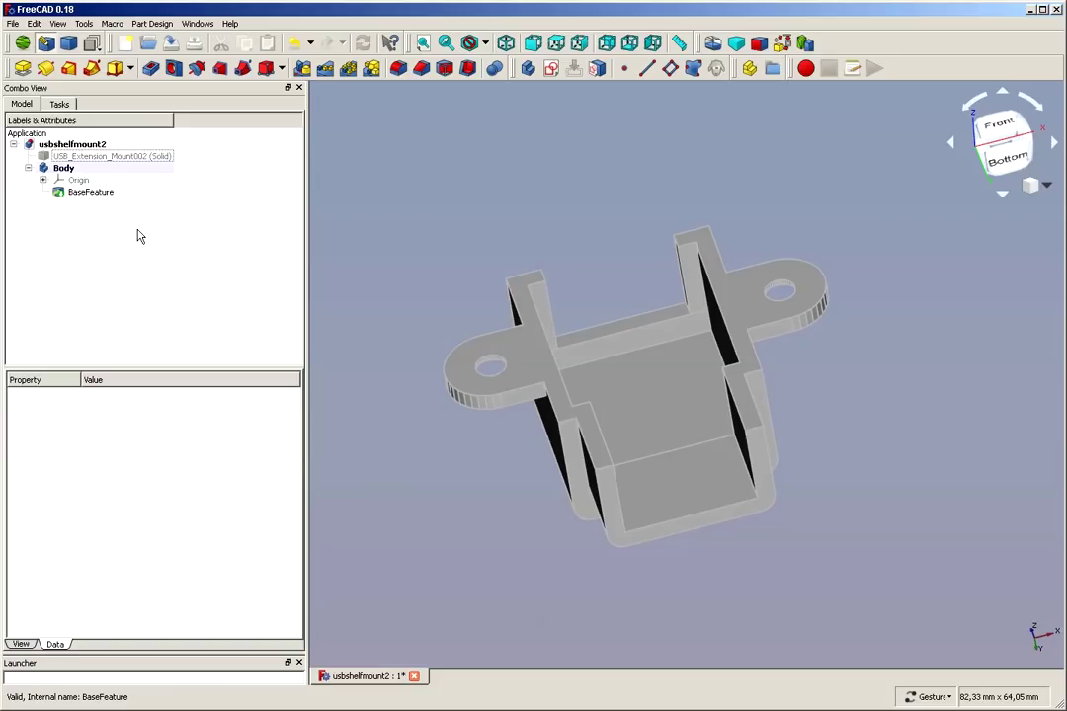
left_click(94, 158)
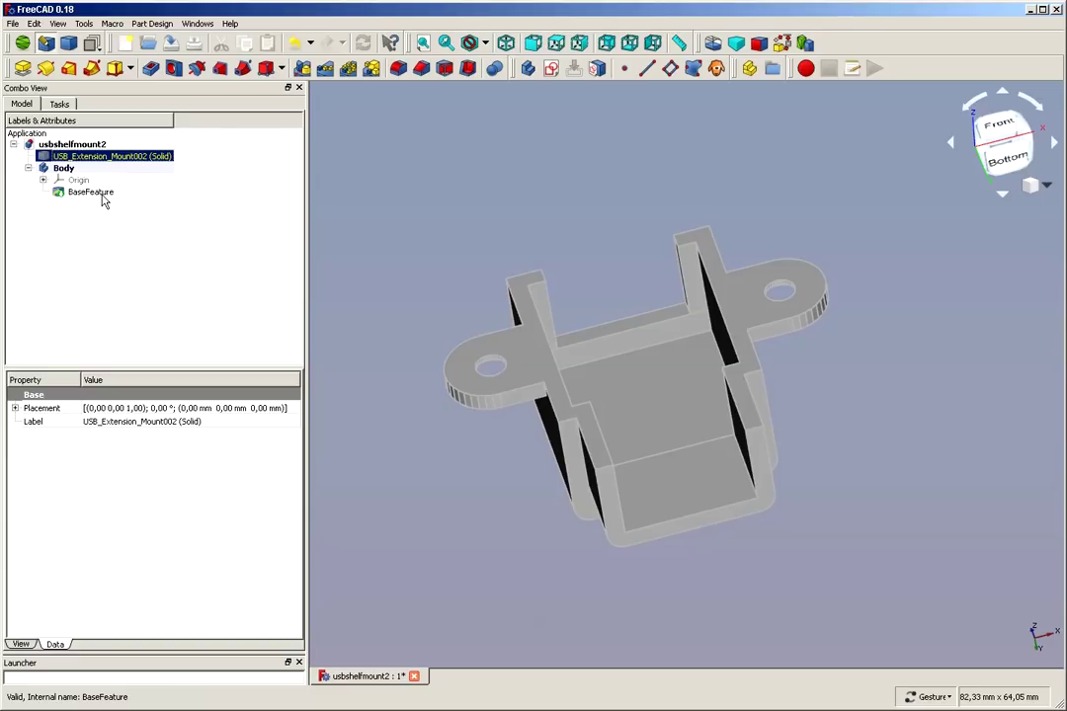
left_click(140, 223)
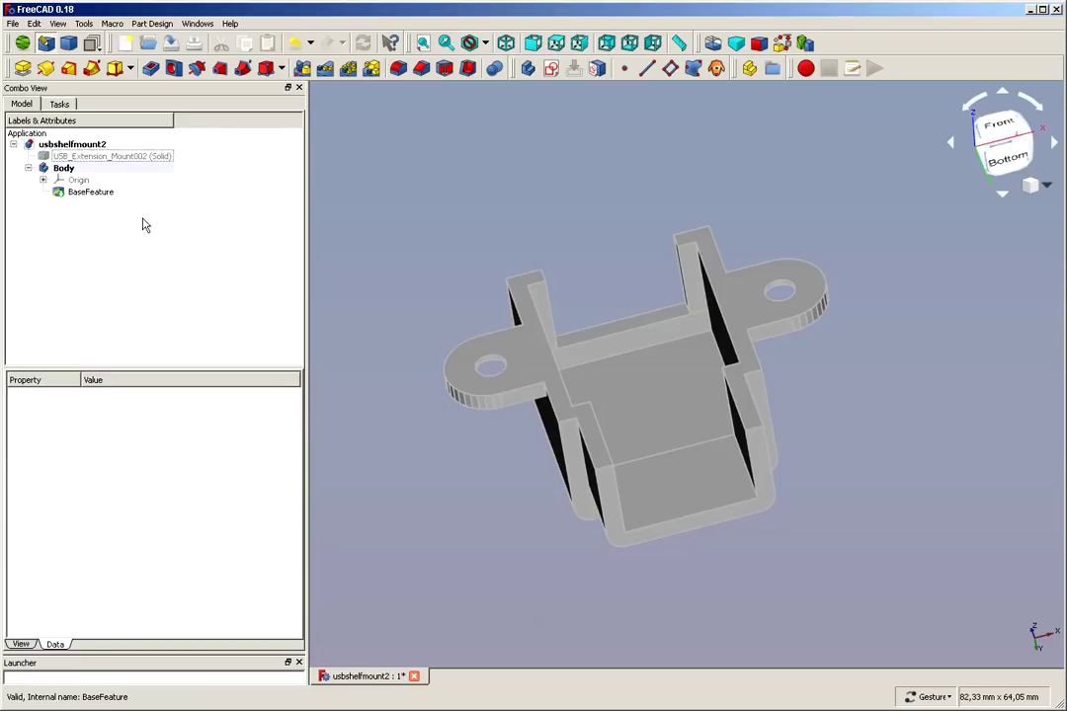
- Inspect the BaseFeature's outer side wall, underside and open interior from several angles
scroll(557, 547, "up", 2)
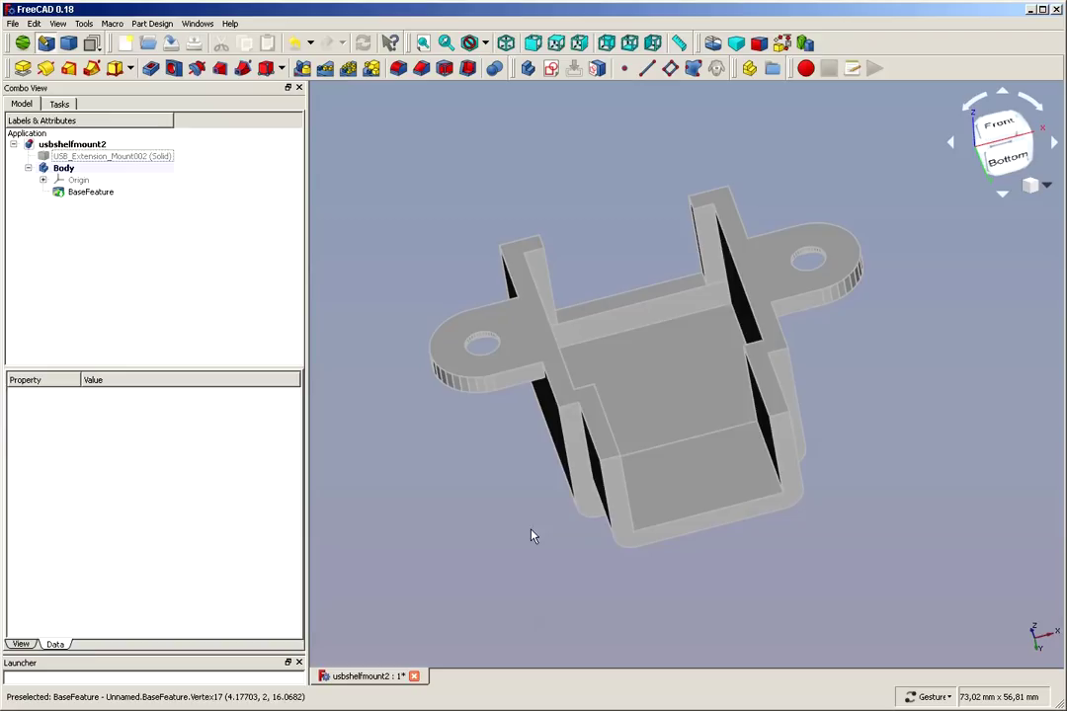
left_click_drag(812, 327, 750, 338)
left_click(751, 337)
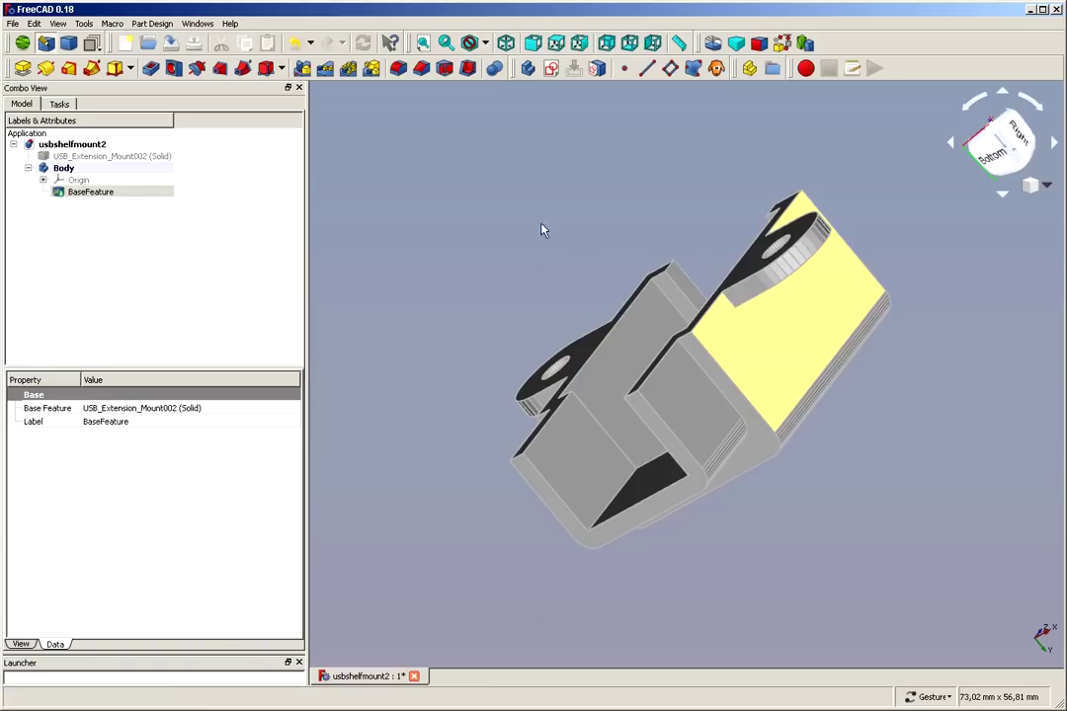
scroll(905, 495, "down", 1)
left_click_drag(342, 218, 478, 262)
left_click(716, 185)
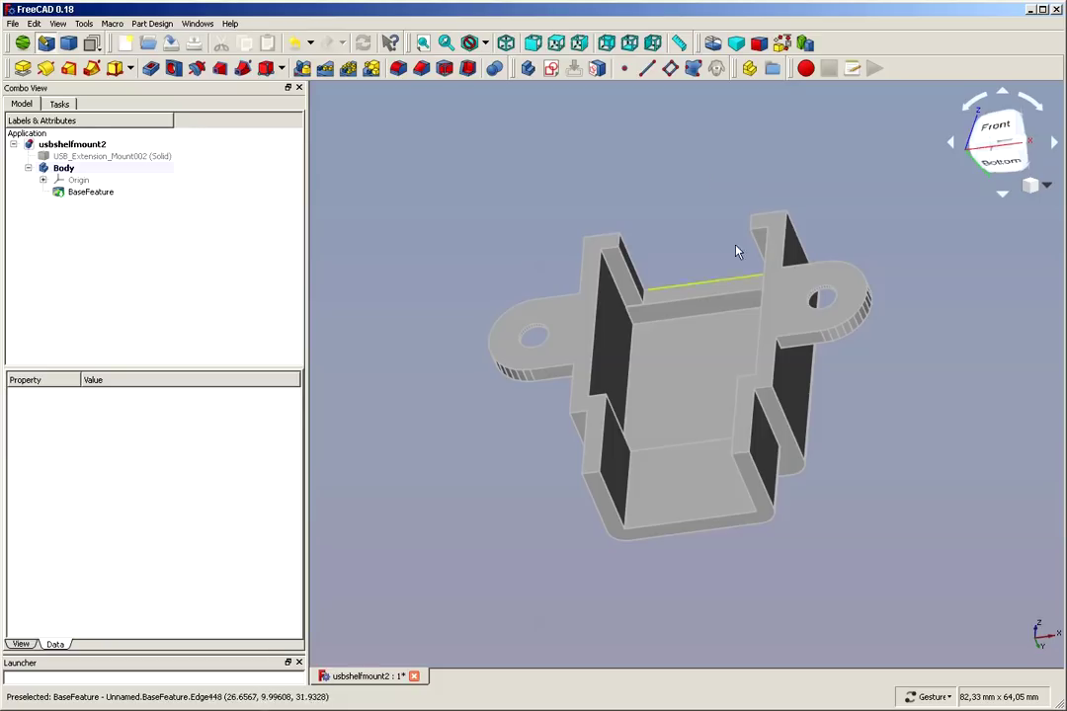
mouse_move(912, 493)
left_mouse_down()
mouse_move(836, 438)
mouse_move(884, 491)
mouse_move(917, 493)
mouse_move(904, 483)
left_mouse_up()
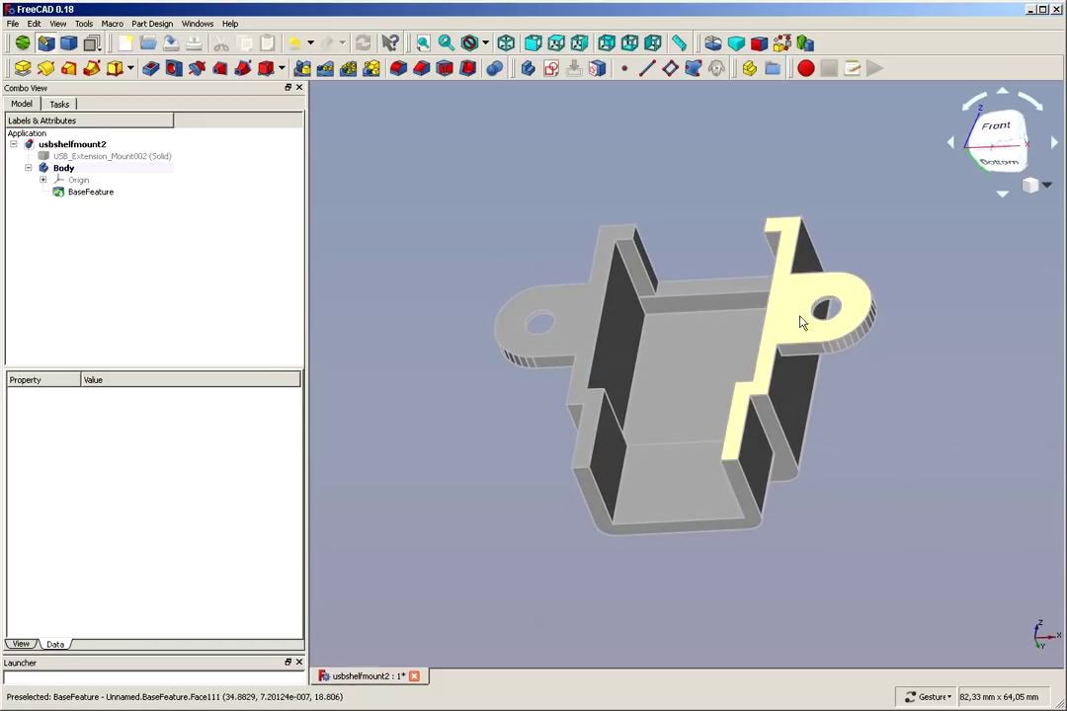
- Expand the Body's Origin and show its reference planes and axes around the BaseFeature
mouse_move(878, 428)
left_mouse_down()
mouse_move(888, 448)
mouse_move(941, 445)
mouse_move(895, 400)
mouse_move(929, 382)
left_mouse_up()
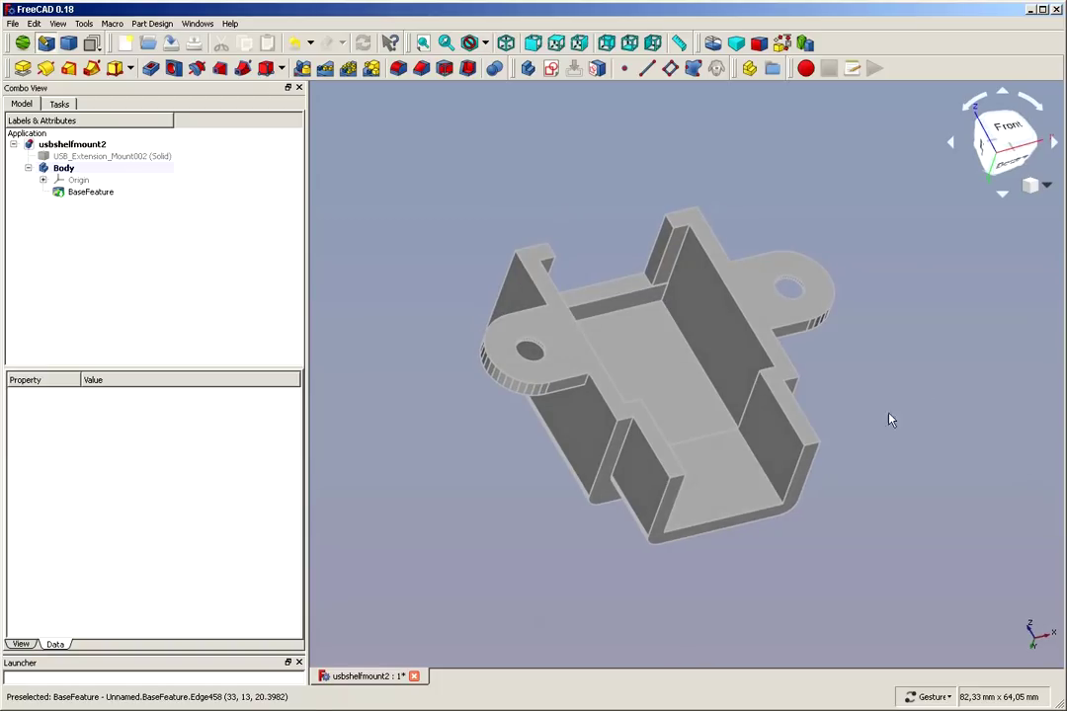
scroll(751, 558, "up", 1)
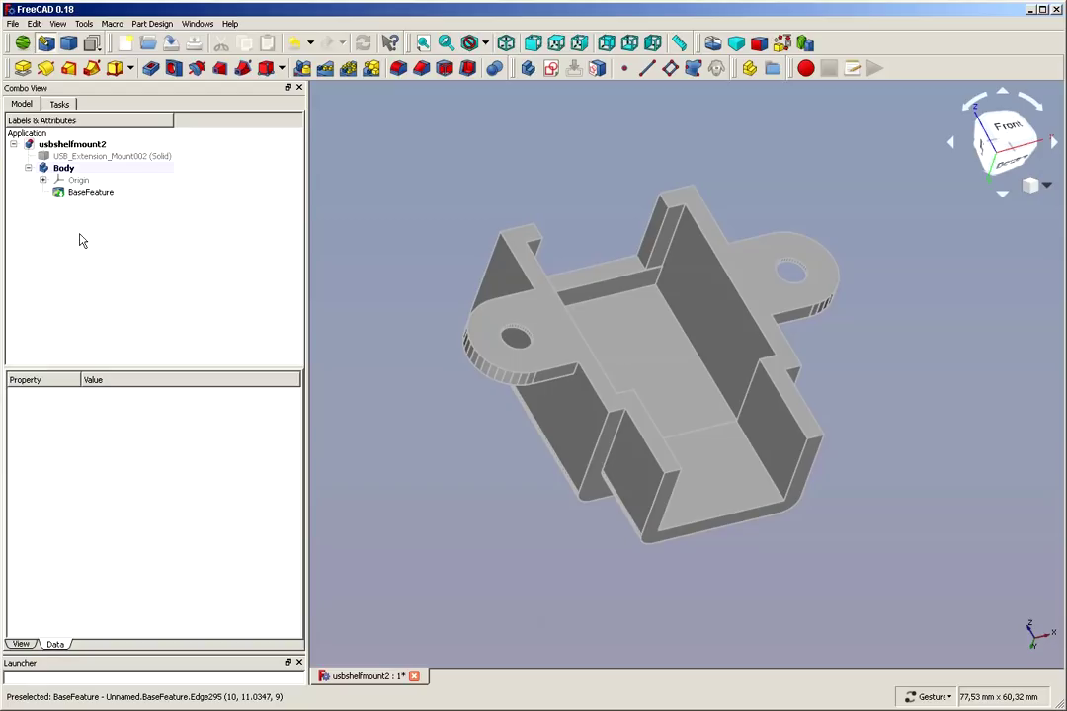
mouse_move(850, 348)
left_mouse_down()
mouse_move(838, 366)
mouse_move(846, 375)
mouse_move(846, 363)
left_mouse_up()
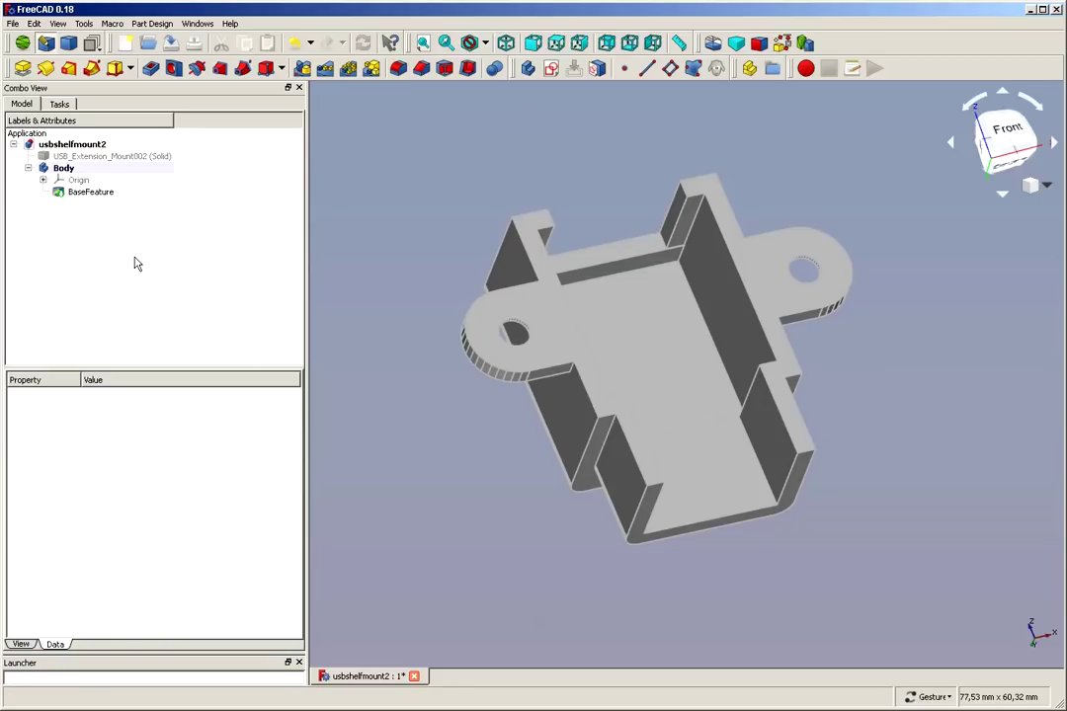
left_click(72, 185)
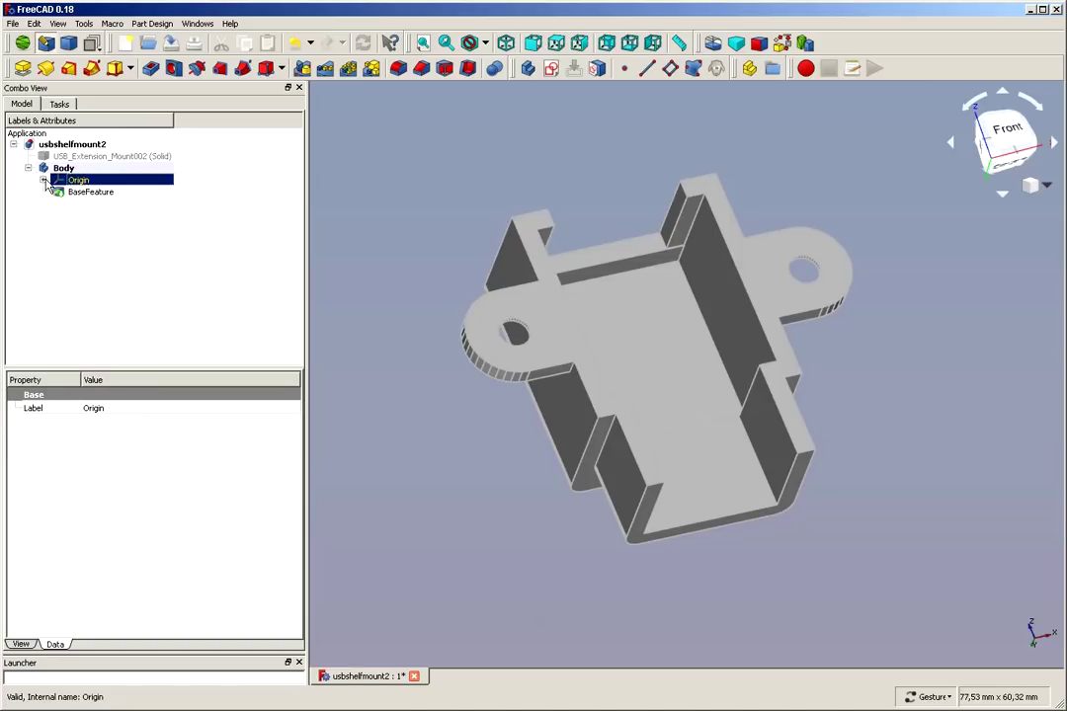
left_click(43, 179)
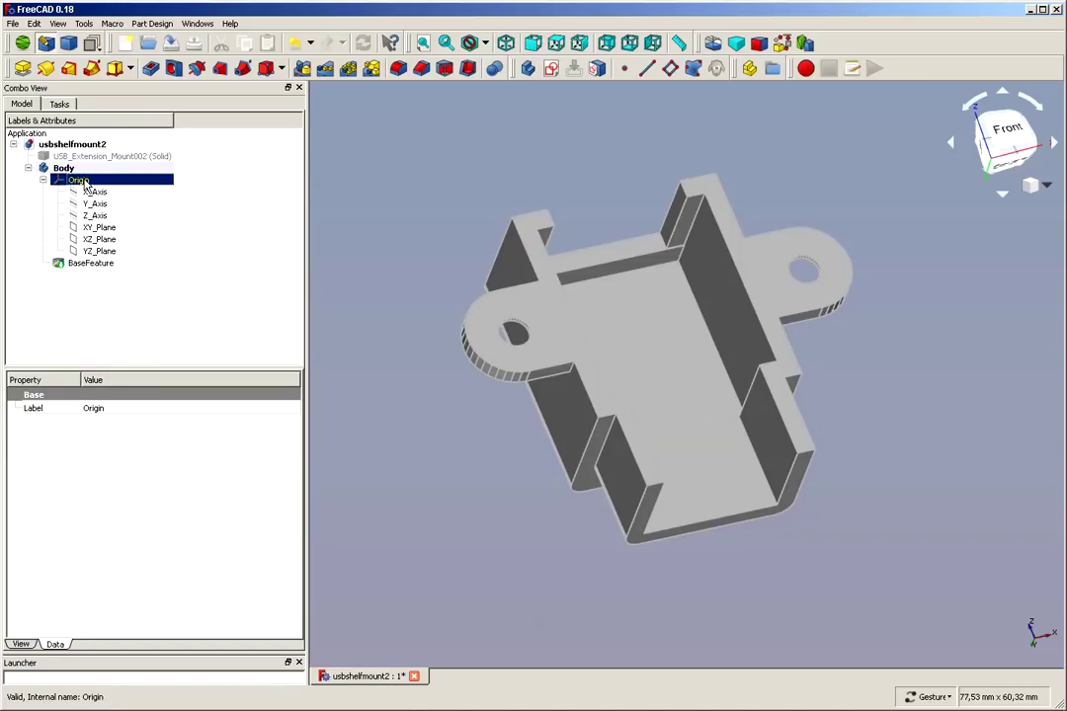
key("space")
scroll(603, 475, "down", 6)
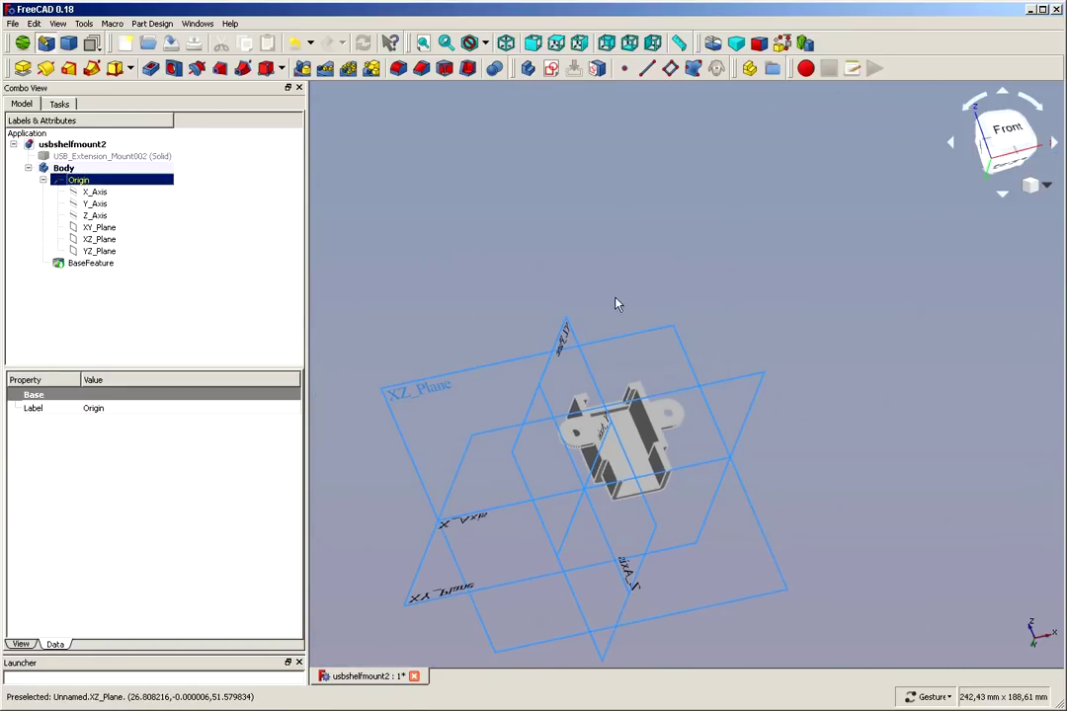
- Examine how the mount sits relative to the XZ, YZ and XY planes, and hide the Origin again
scroll(604, 253, "down", 3)
scroll(606, 506, "up", 5)
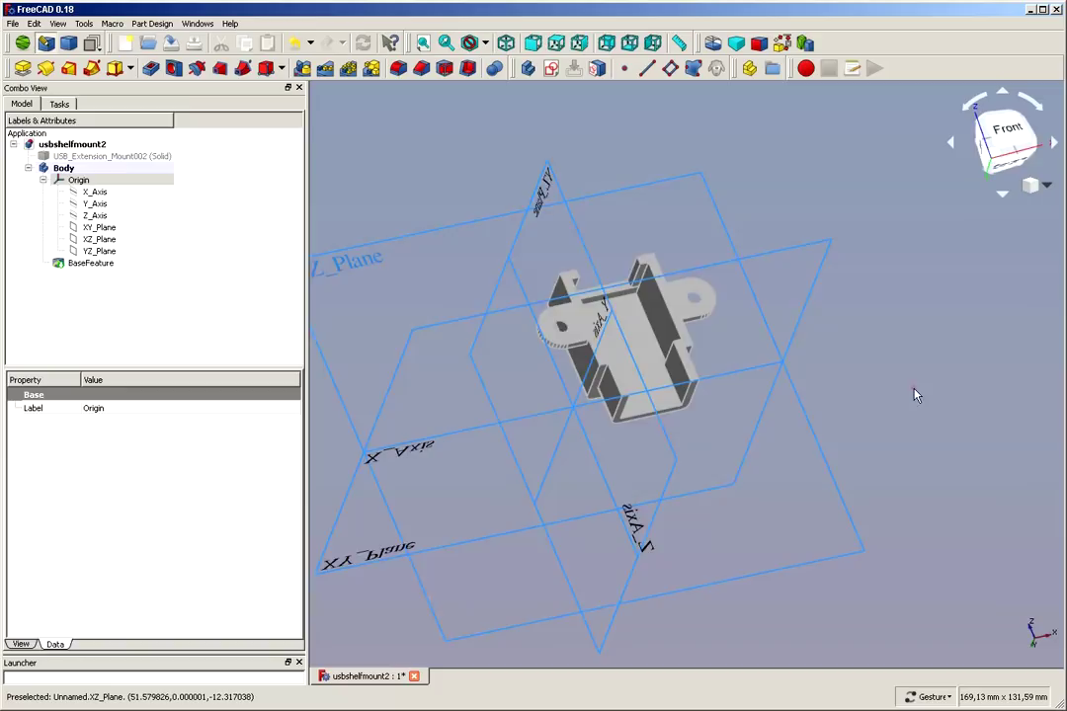
left_click_drag(915, 393, 840, 341)
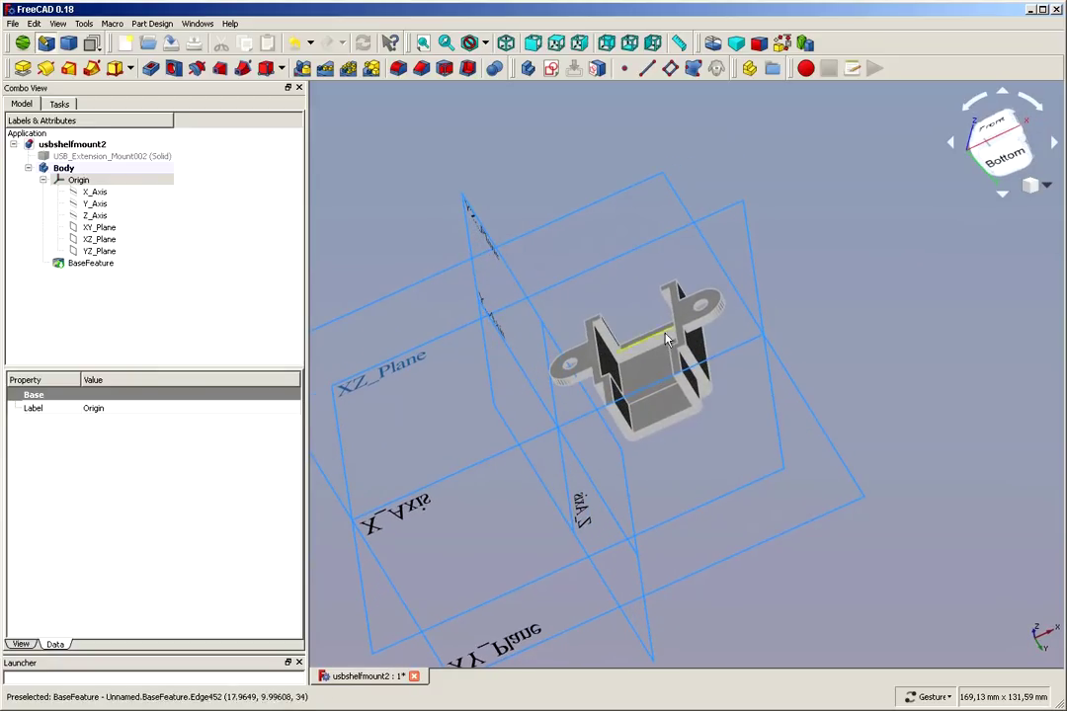
left_click(402, 367)
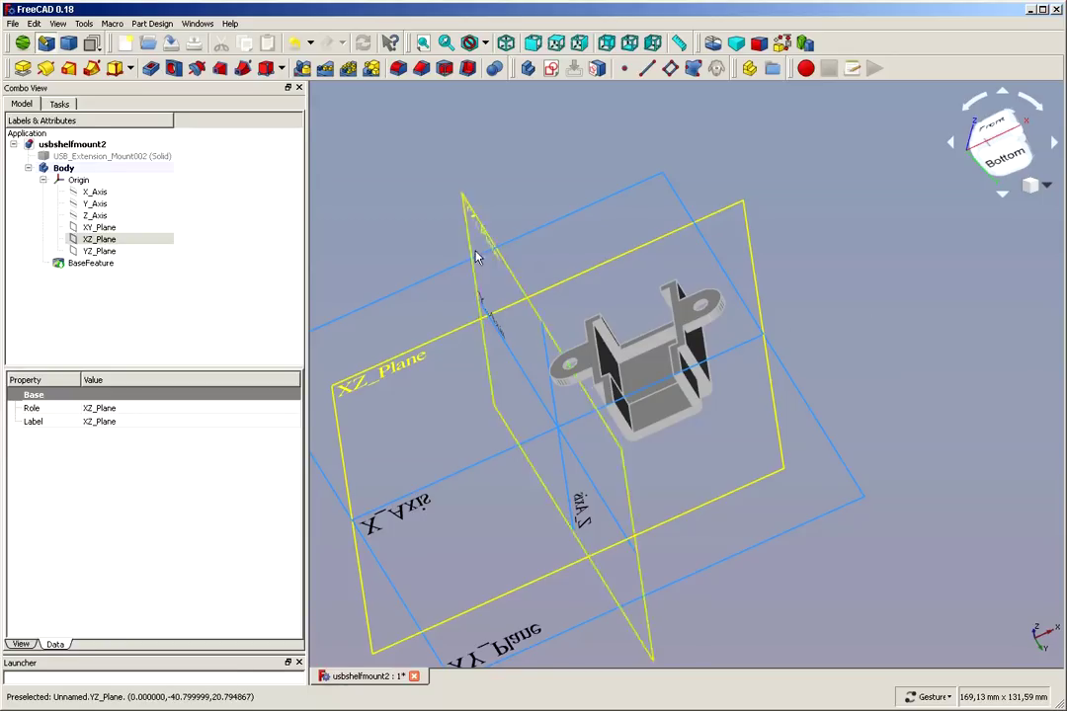
scroll(438, 289, "down", 3)
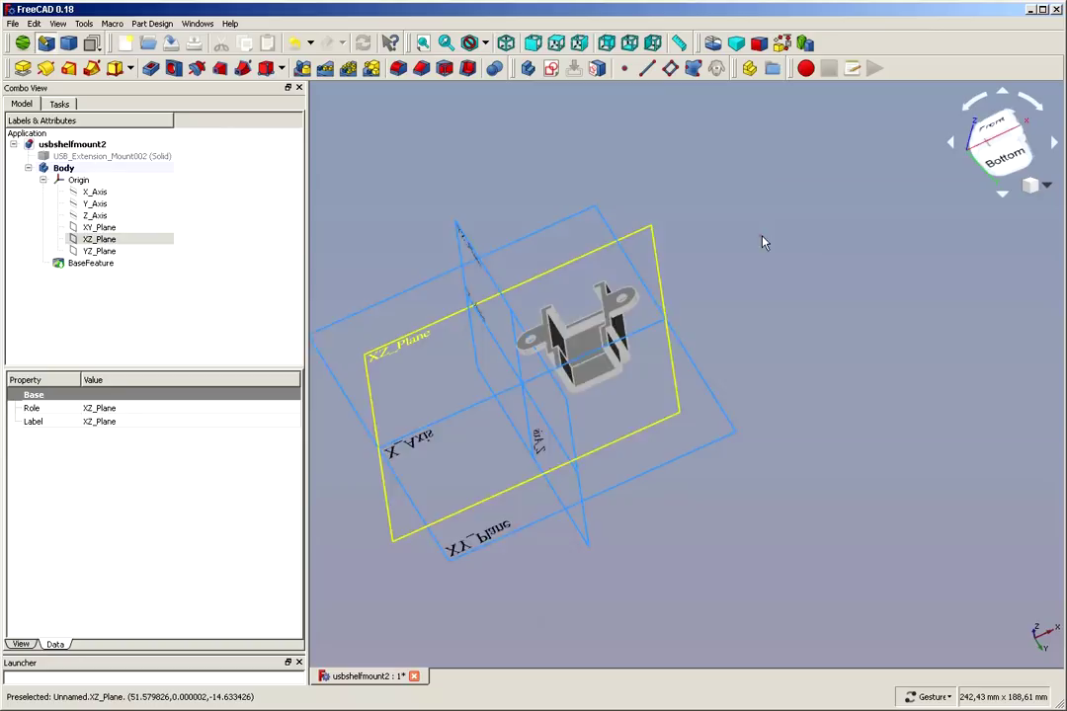
left_click_drag(761, 237, 831, 302)
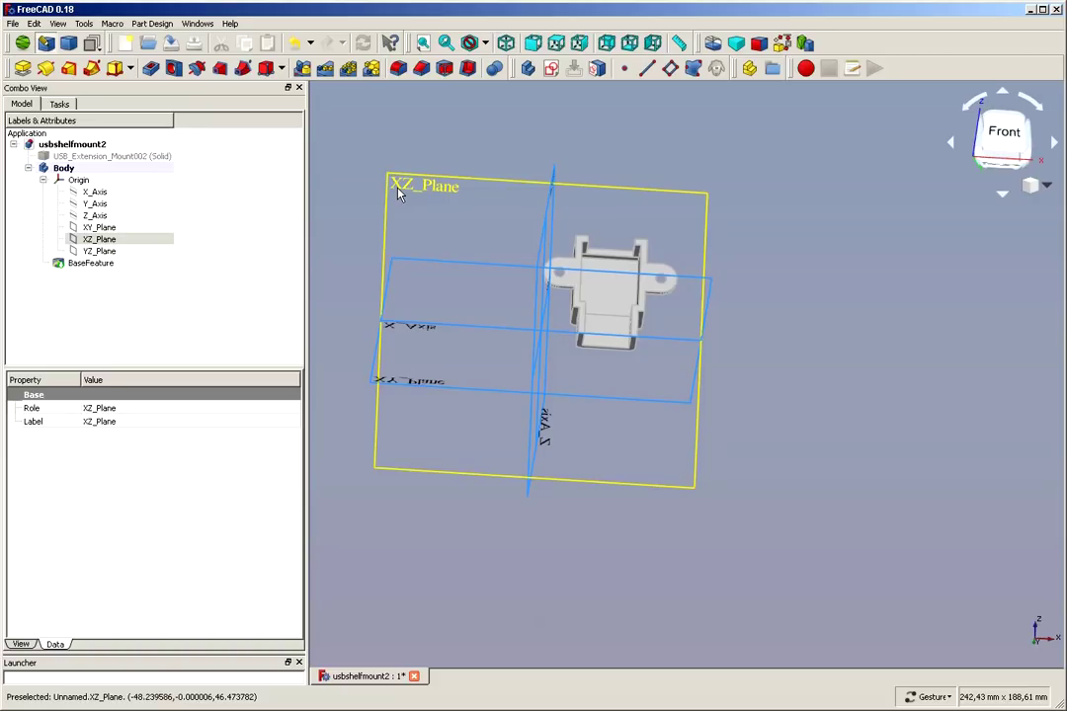
scroll(507, 181, "down", 1)
scroll(507, 181, "up", 3)
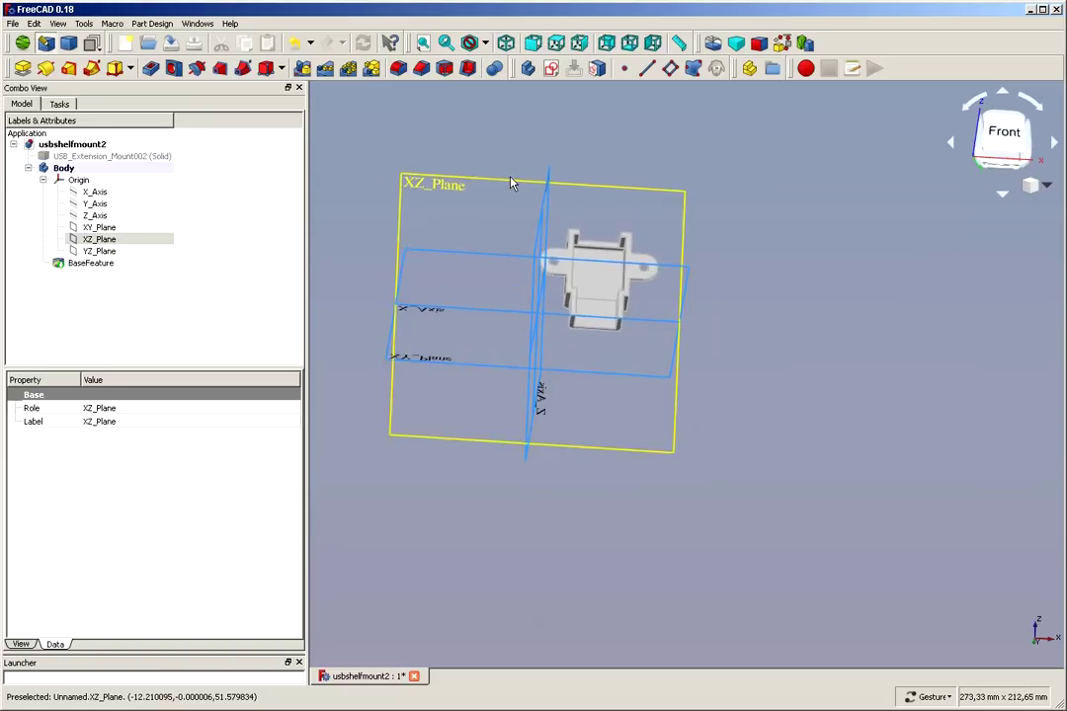
left_click(73, 183)
key("space")
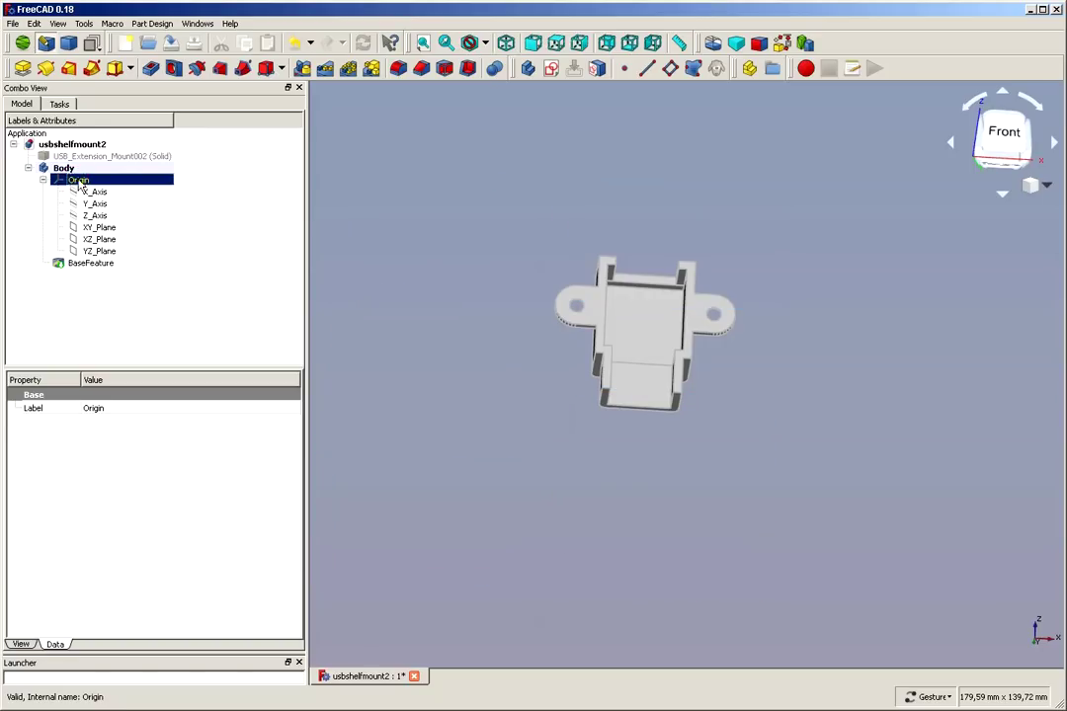
scroll(697, 330, "up", 2)
scroll(768, 277, "up", 1)
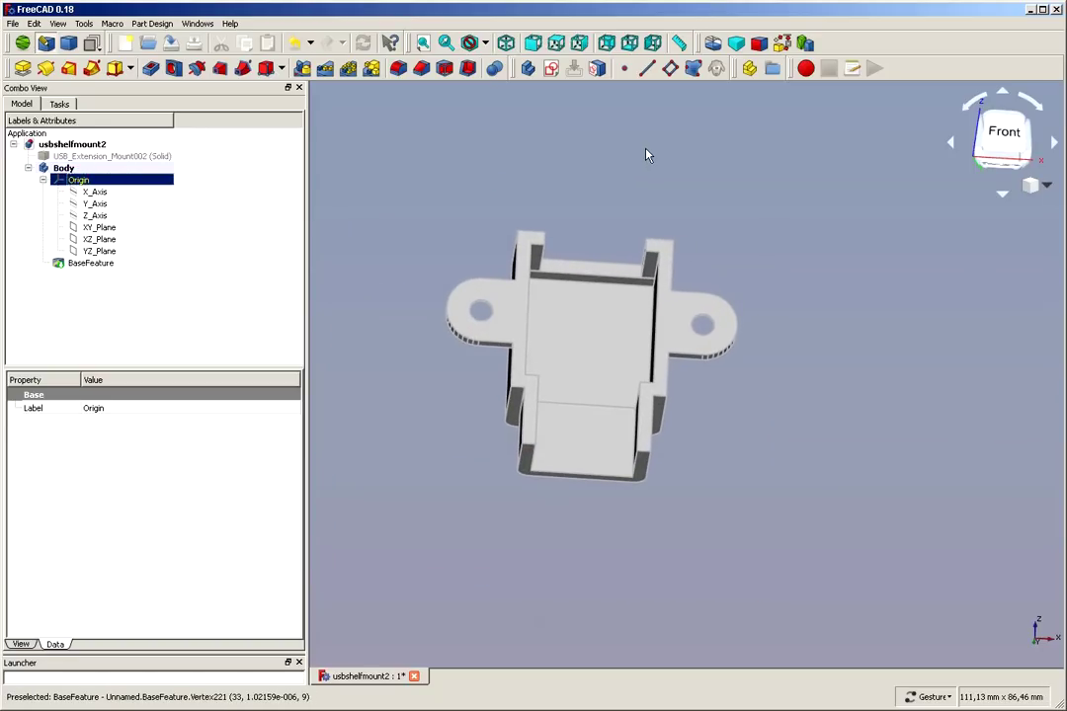
left_click_drag(742, 210, 733, 188)
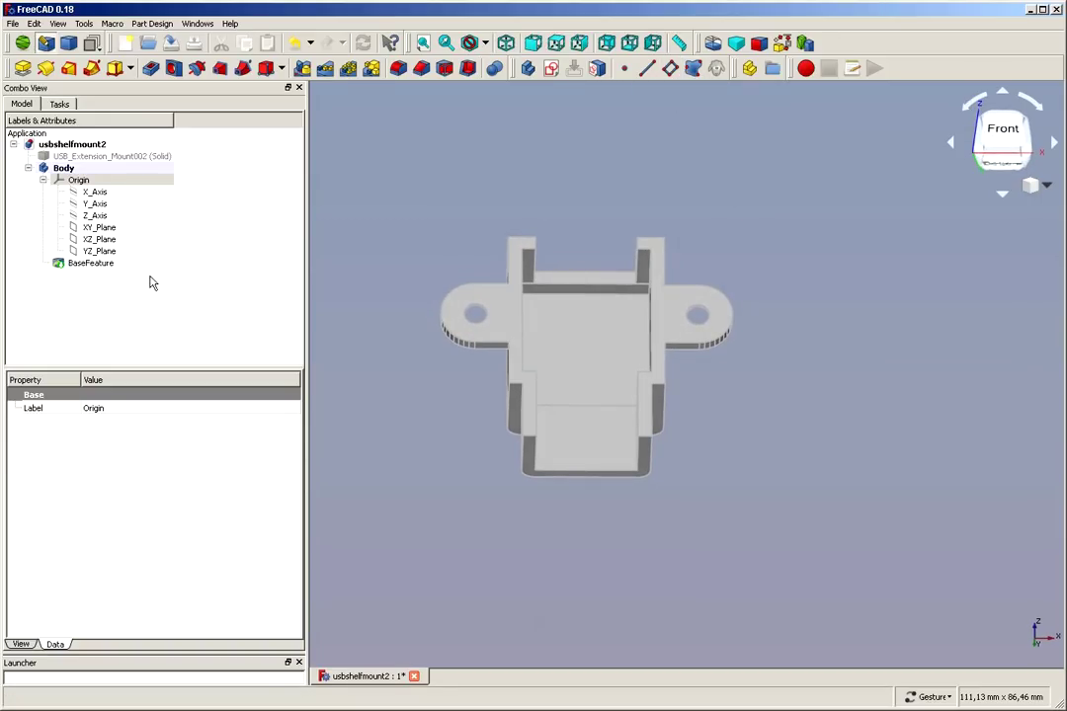
left_click(499, 304)
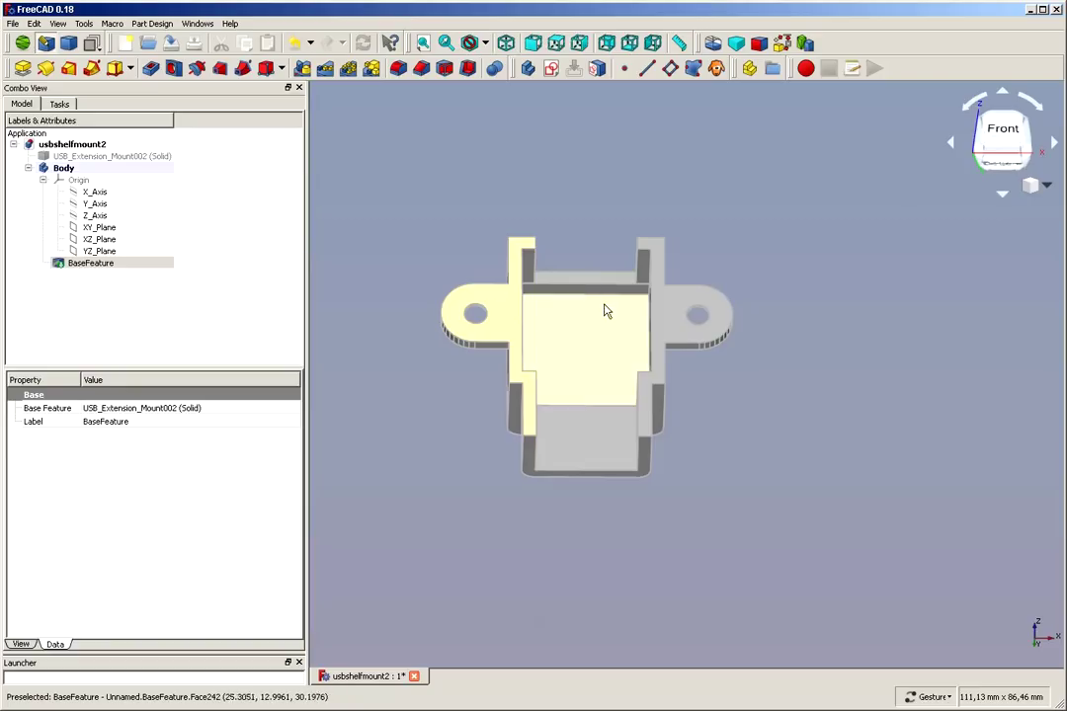
left_click(669, 320, "ctrl")
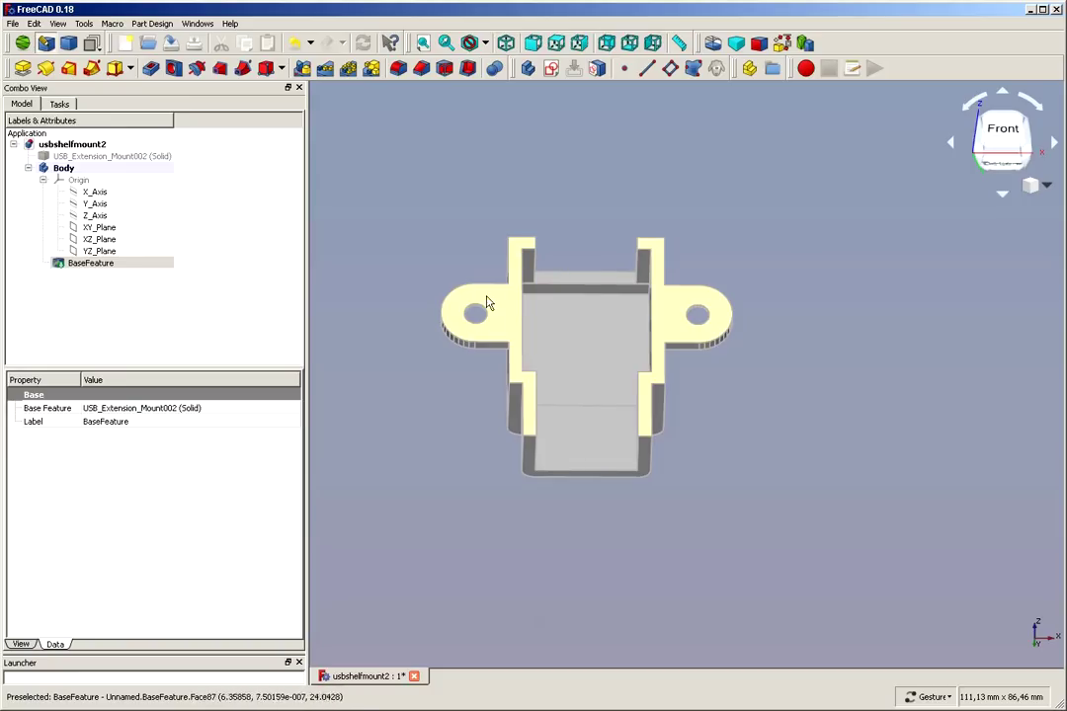
left_click(740, 253)
- Create a shape binder from the flat face of the BaseFeature's left mounting flange and name it leftFlange
left_click(498, 307)
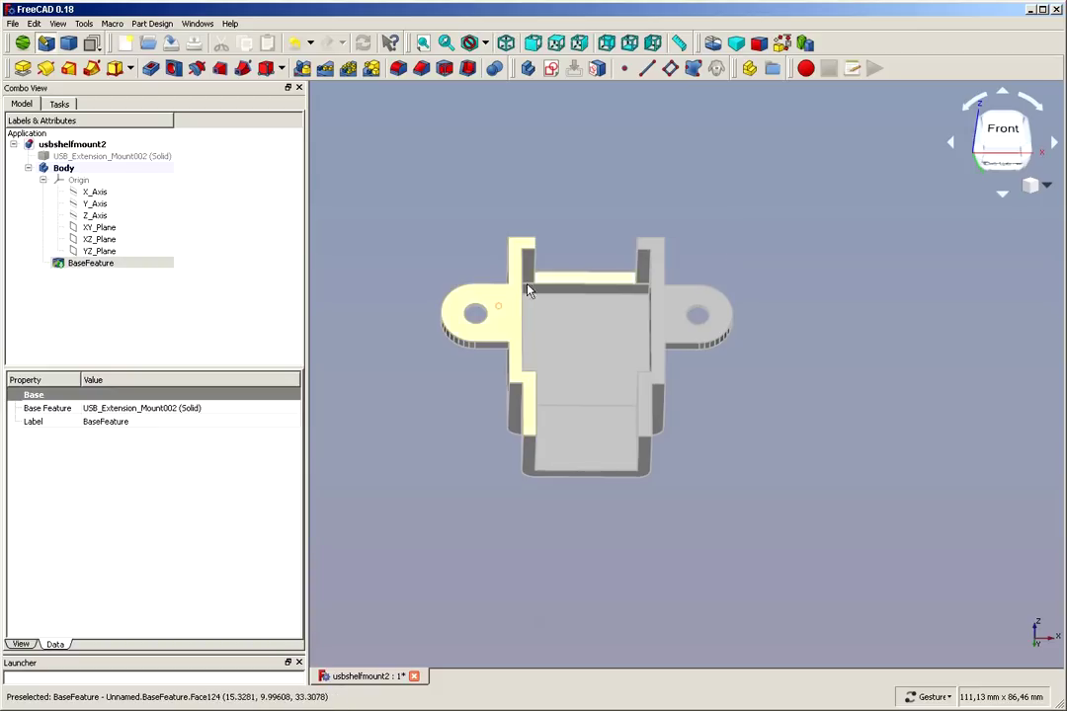
left_click(693, 70)
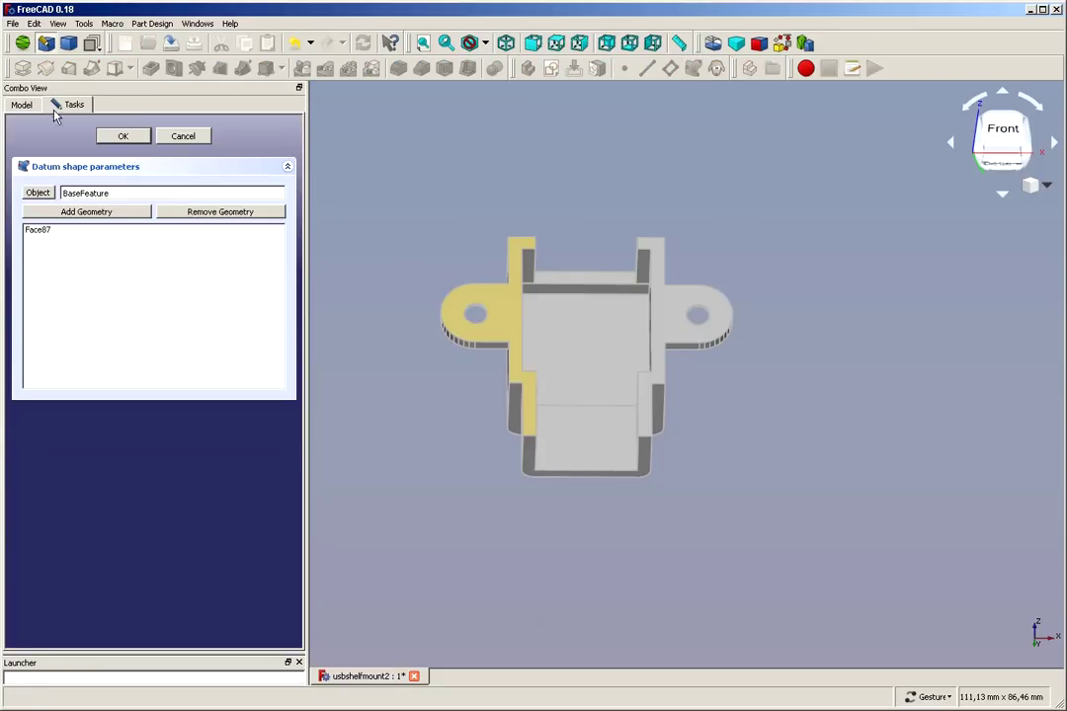
left_click(117, 136)
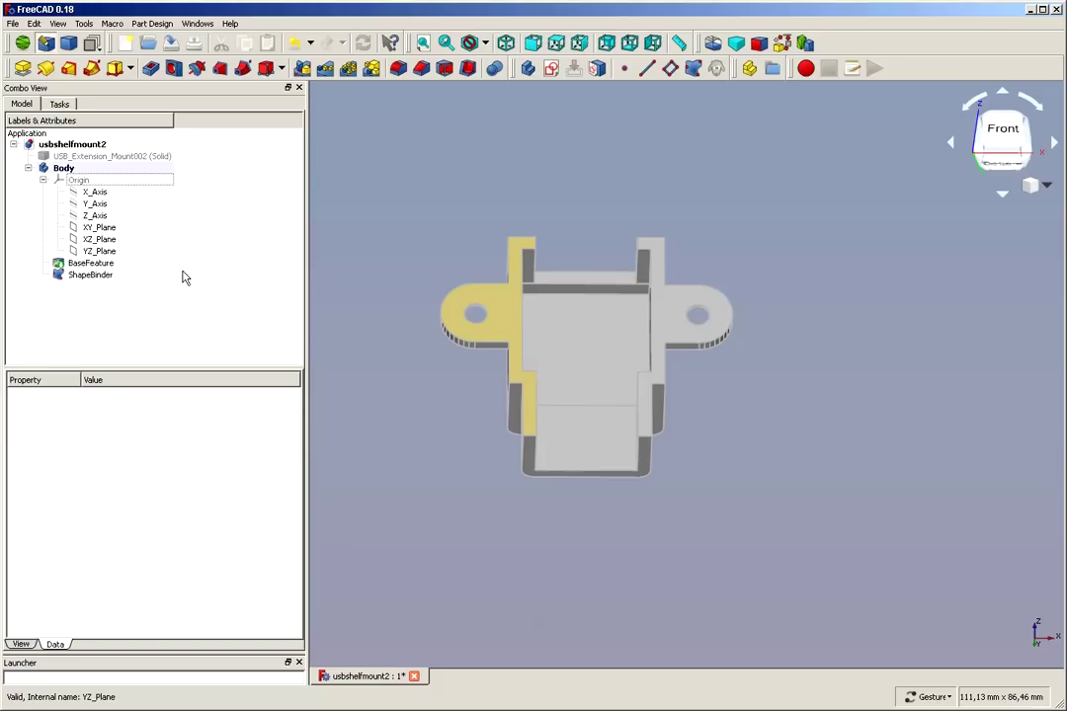
left_click(91, 274)
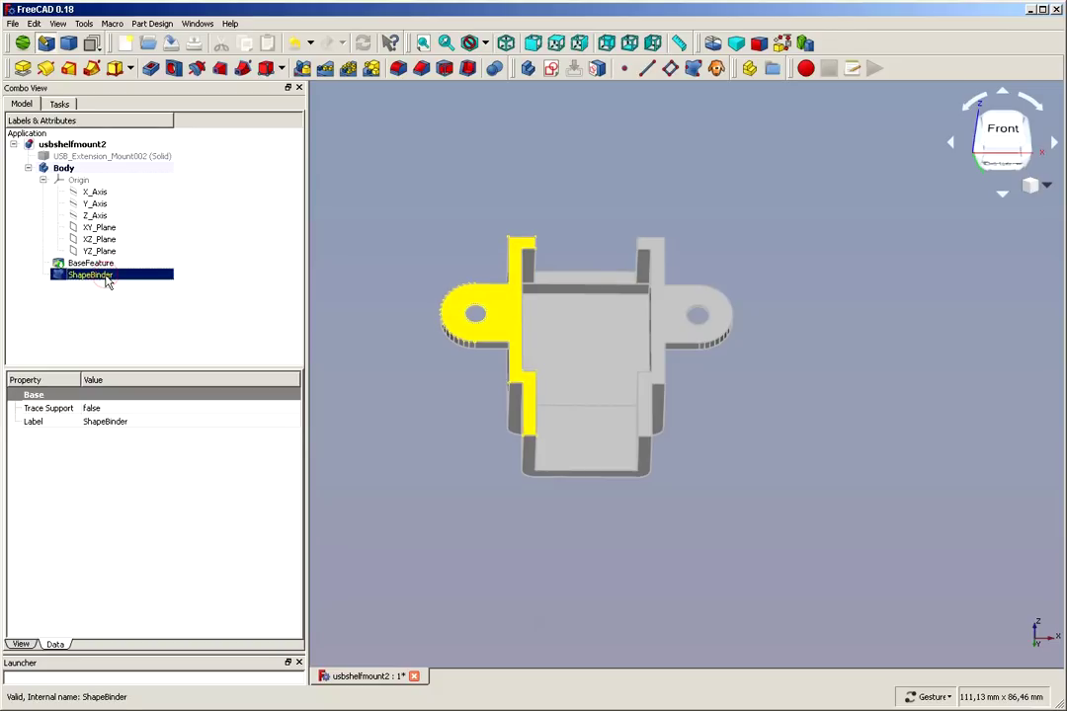
left_click(106, 279)
key("BackSpace")
type("leftFlange")
key("Return")
- Create a shape binder from the flat face of the right mounting flange and name it rightflange
left_click(681, 339)
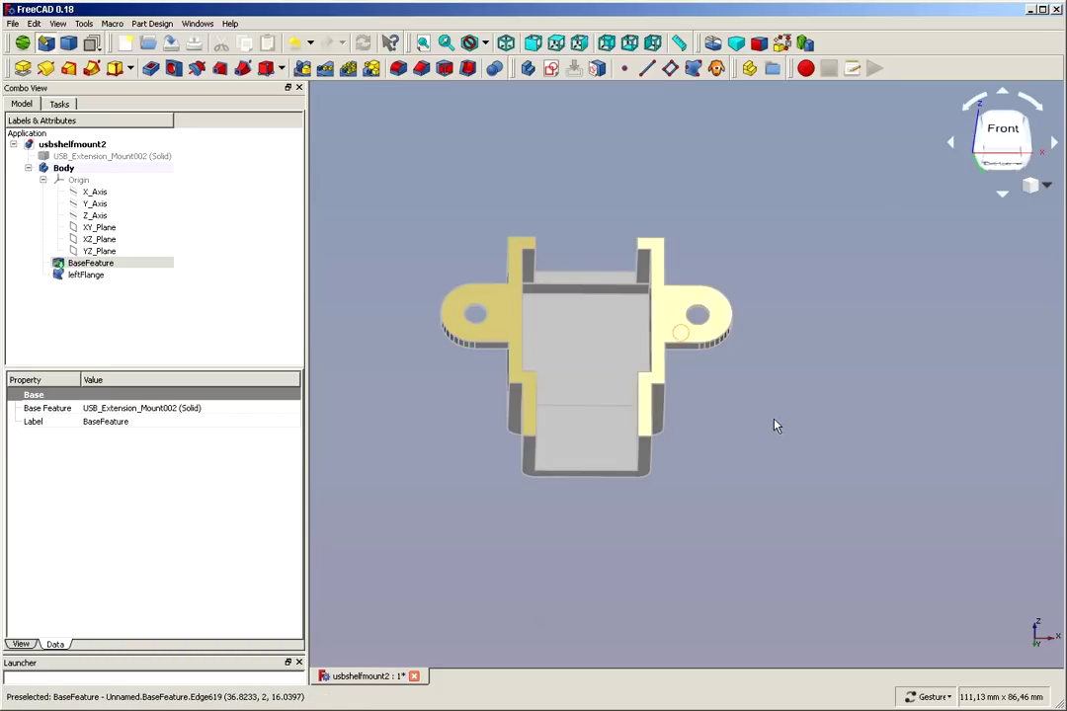
left_click(694, 69)
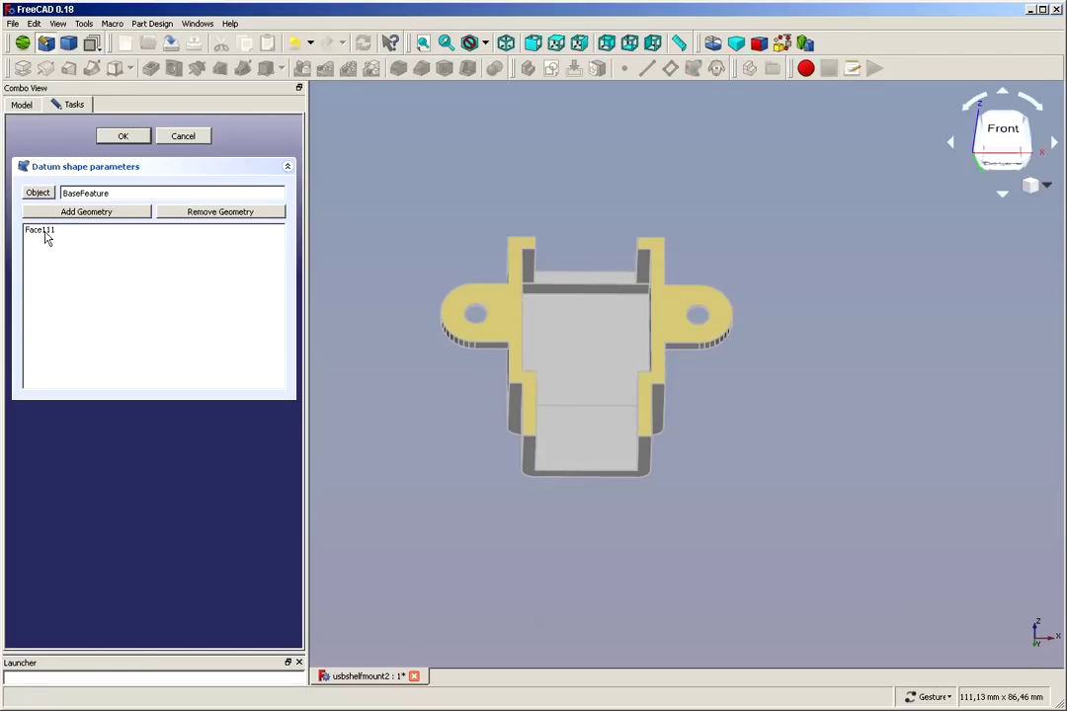
left_click(113, 137)
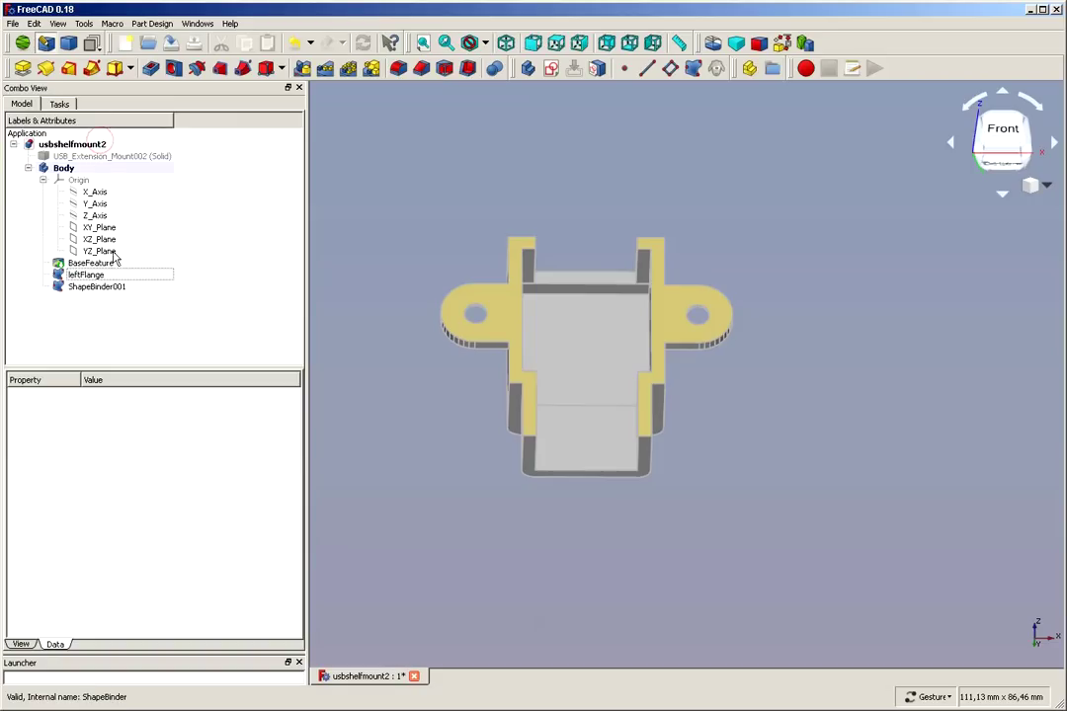
left_click(103, 288)
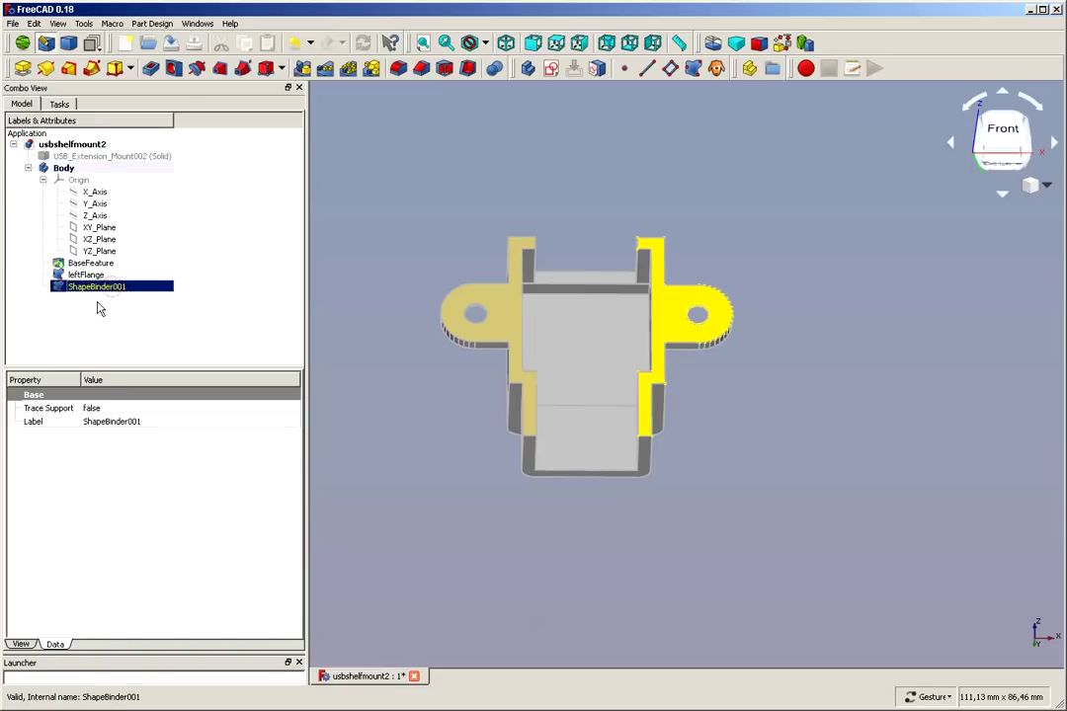
key("F2")
type("rightflange")
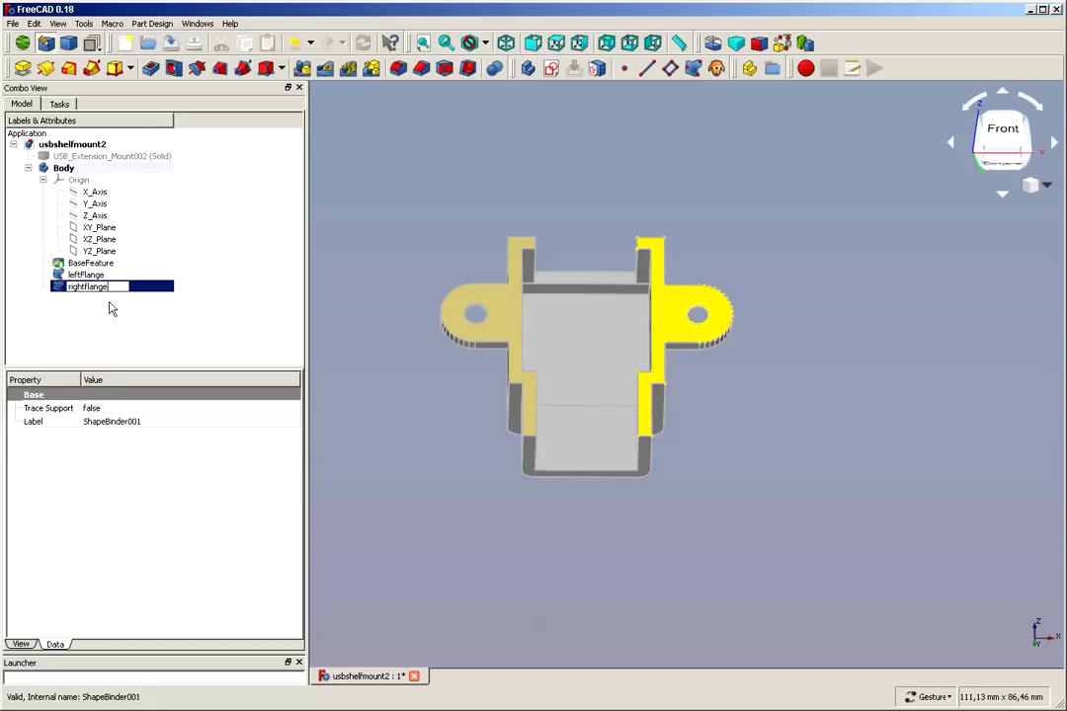
left_click(107, 308)
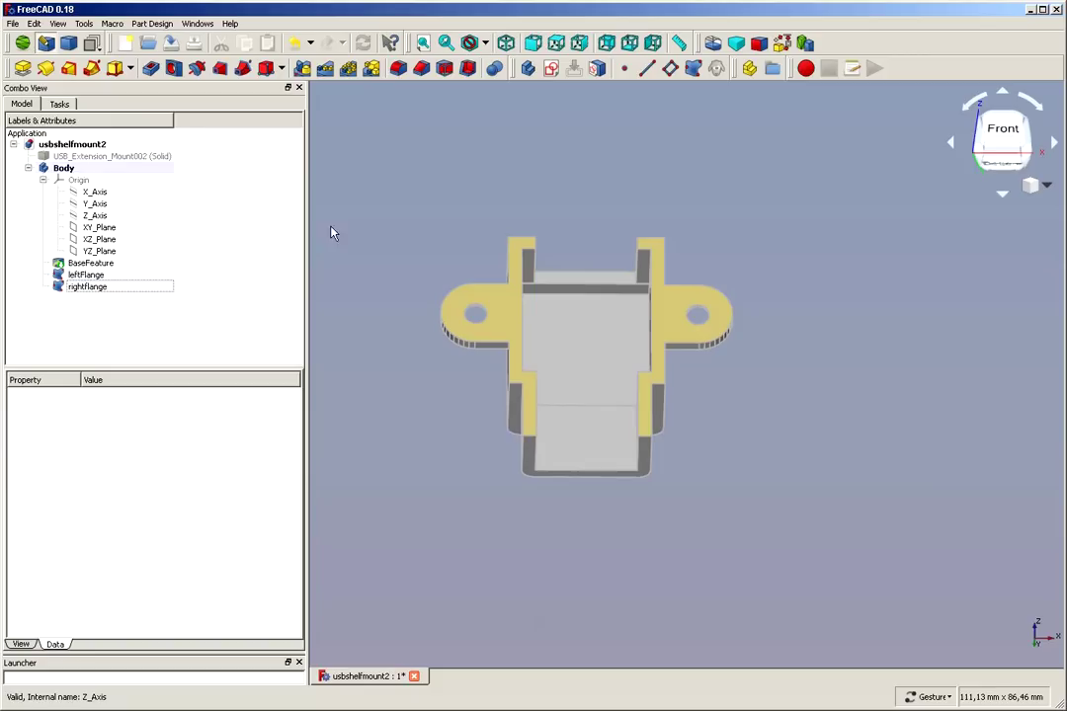
- Create a shape binder from the U-shaped end face at the top of the mount and name it rearoutlet
left_click_drag(672, 174, 683, 253)
left_click(592, 290)
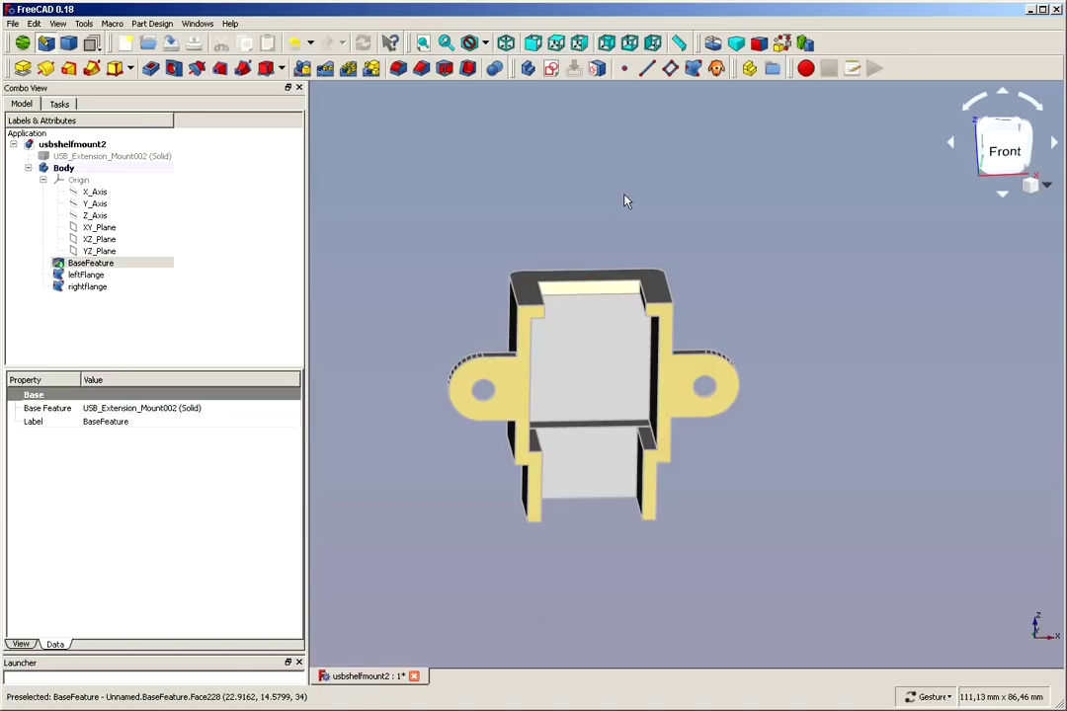
left_click(619, 192)
left_click_drag(619, 192, 588, 305)
left_click(588, 305)
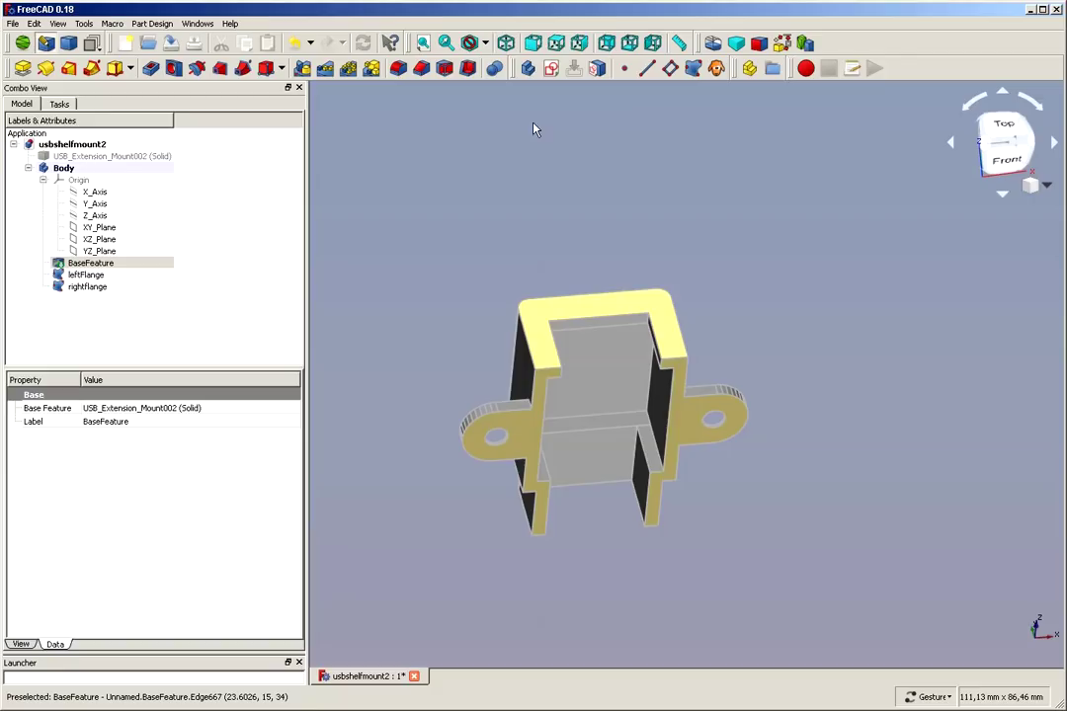
left_click(693, 69)
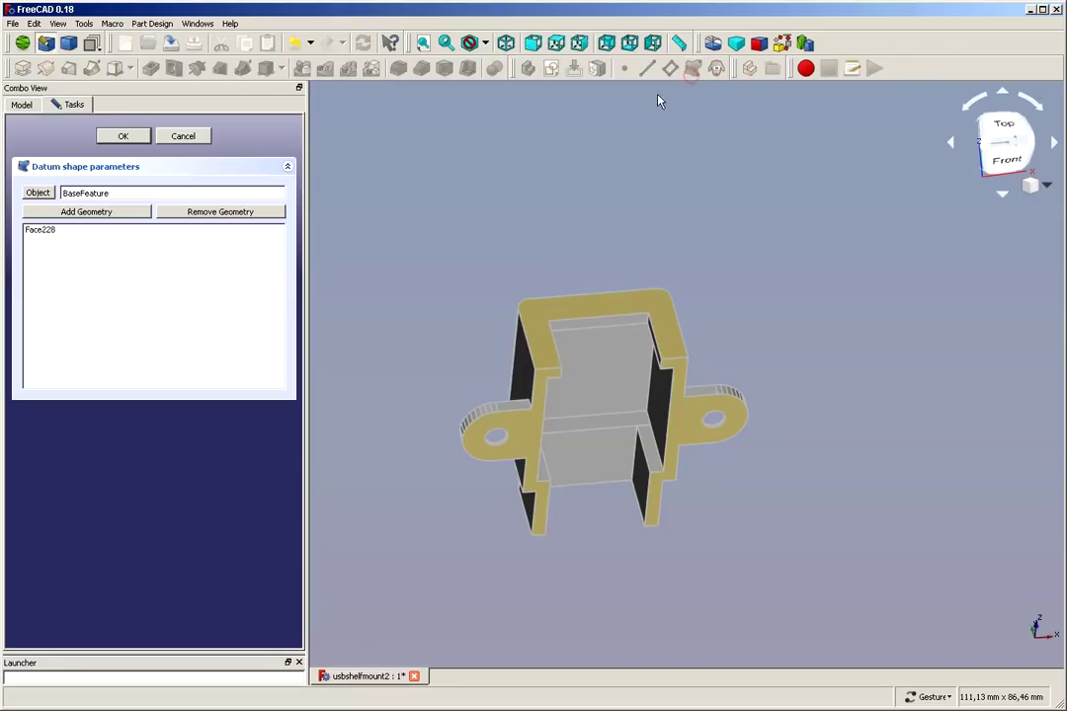
left_click(122, 136)
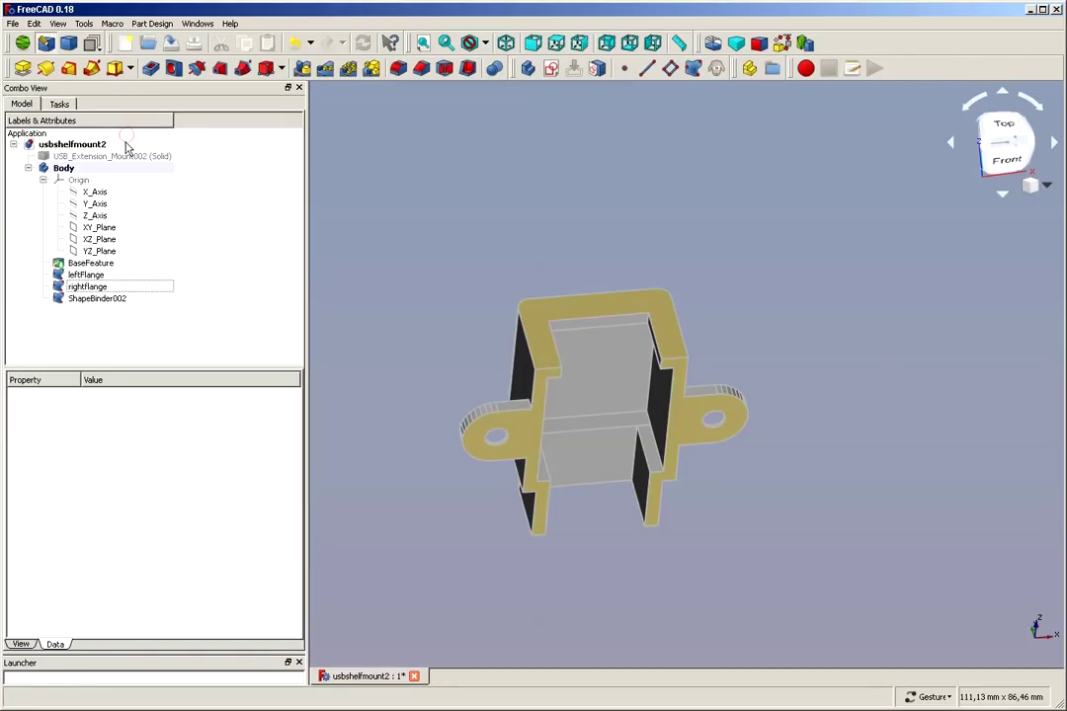
left_click(96, 299)
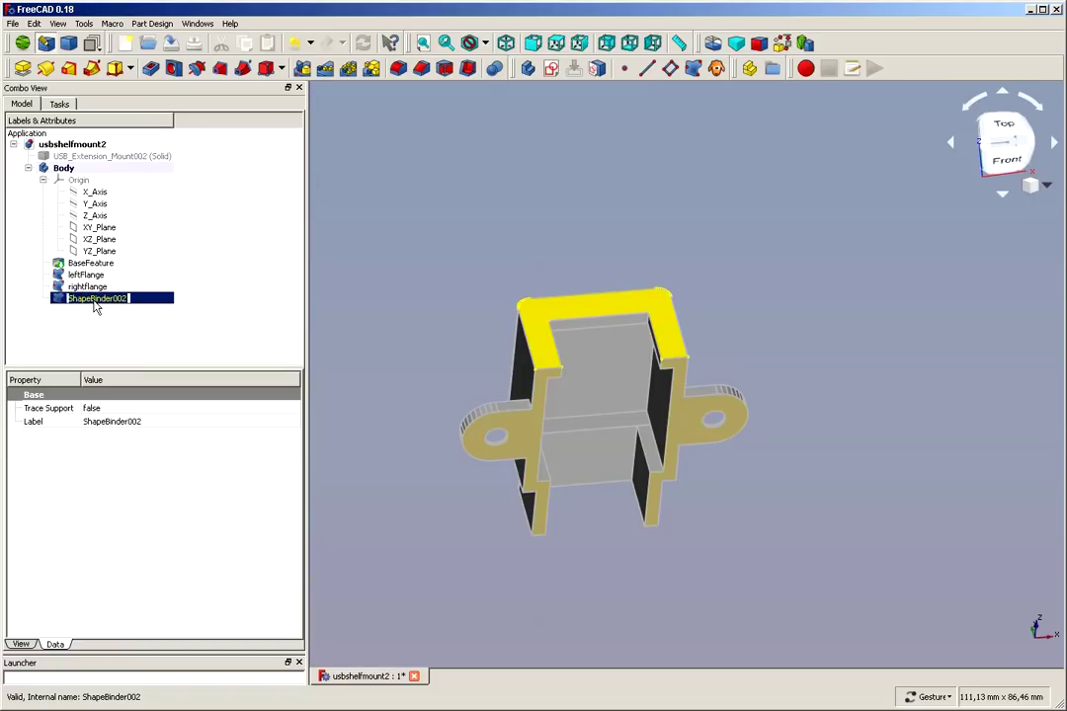
left_click(94, 299)
type("rearoutlet")
key("Return")
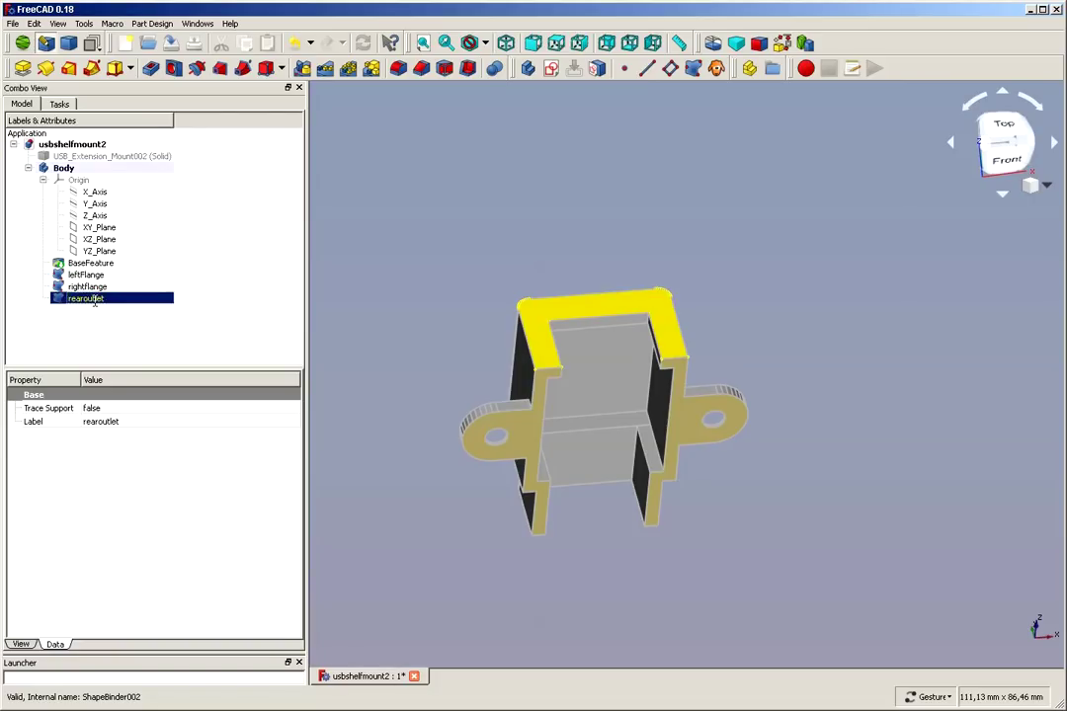
- Create a shape binder from the U-shaped front end face at the bottom of the BaseFeature and name it FrontOutlet
left_click_drag(721, 623, 688, 568)
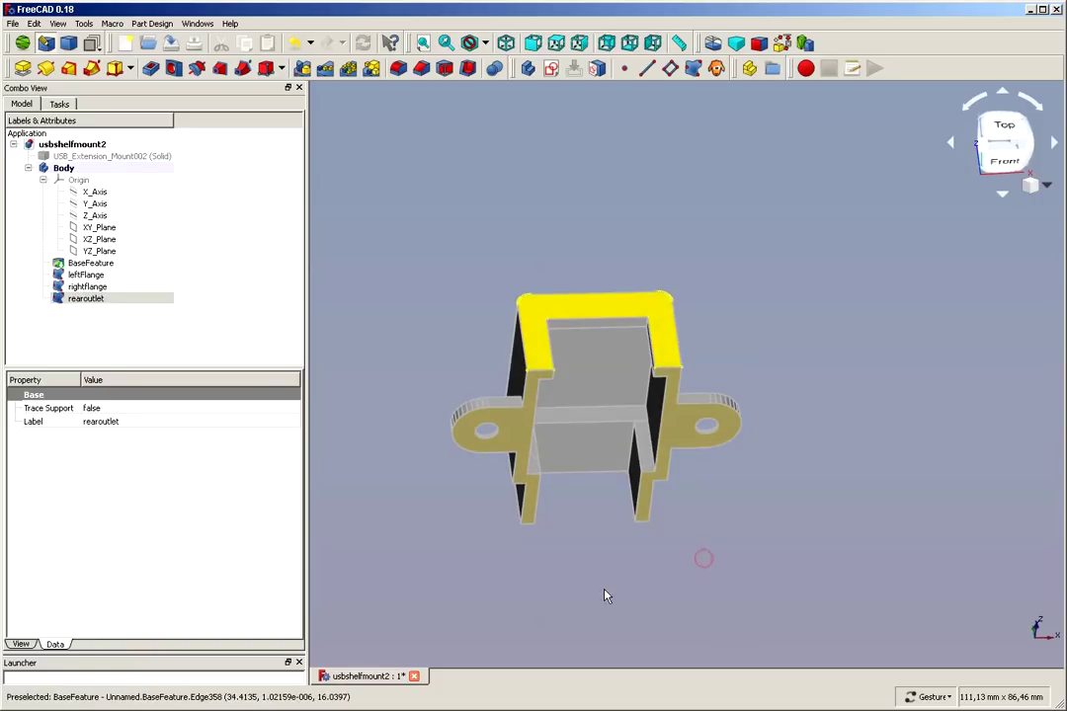
left_click_drag(607, 595, 697, 429)
left_click_drag(814, 460, 778, 410)
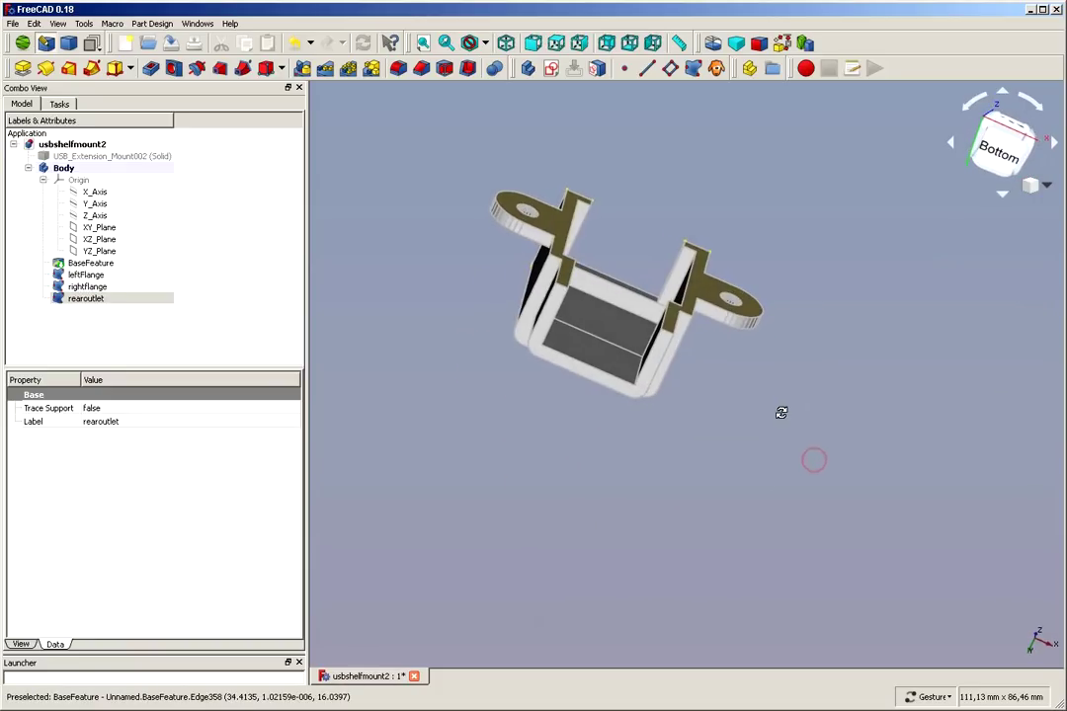
left_click(546, 330)
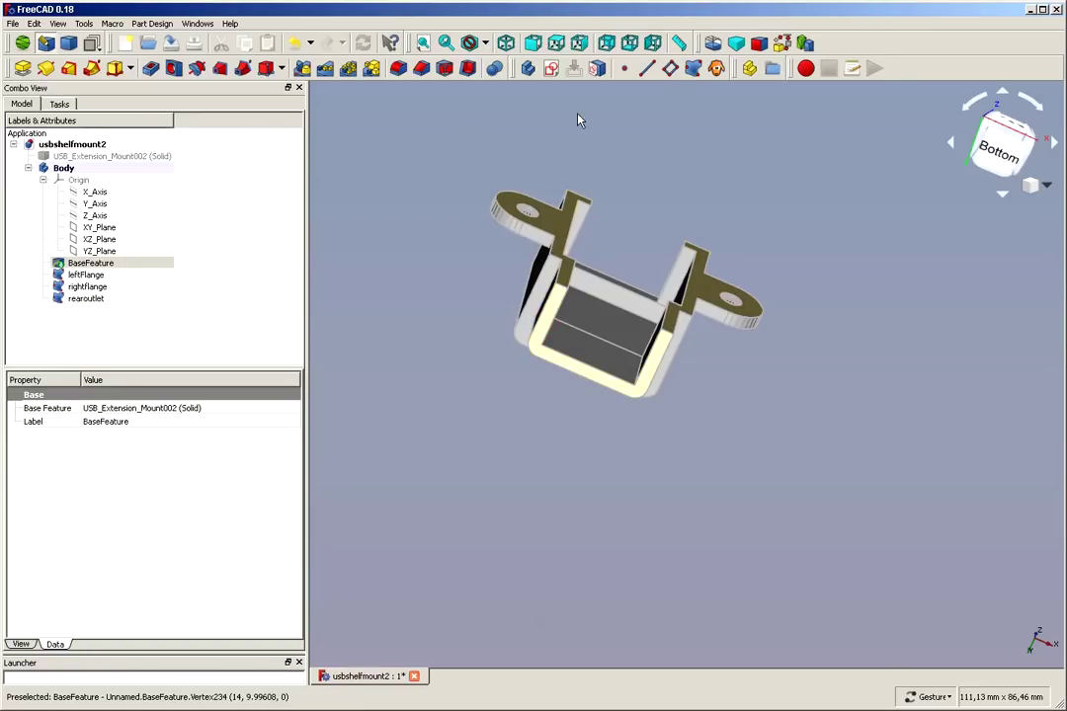
left_click(717, 69)
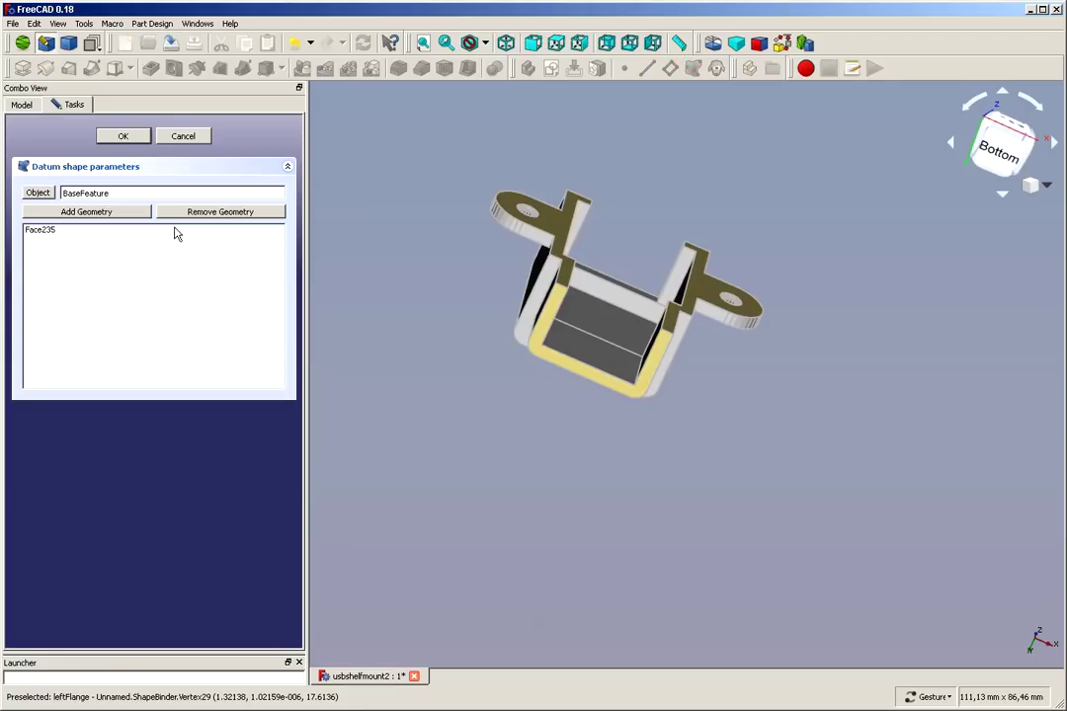
left_click(122, 136)
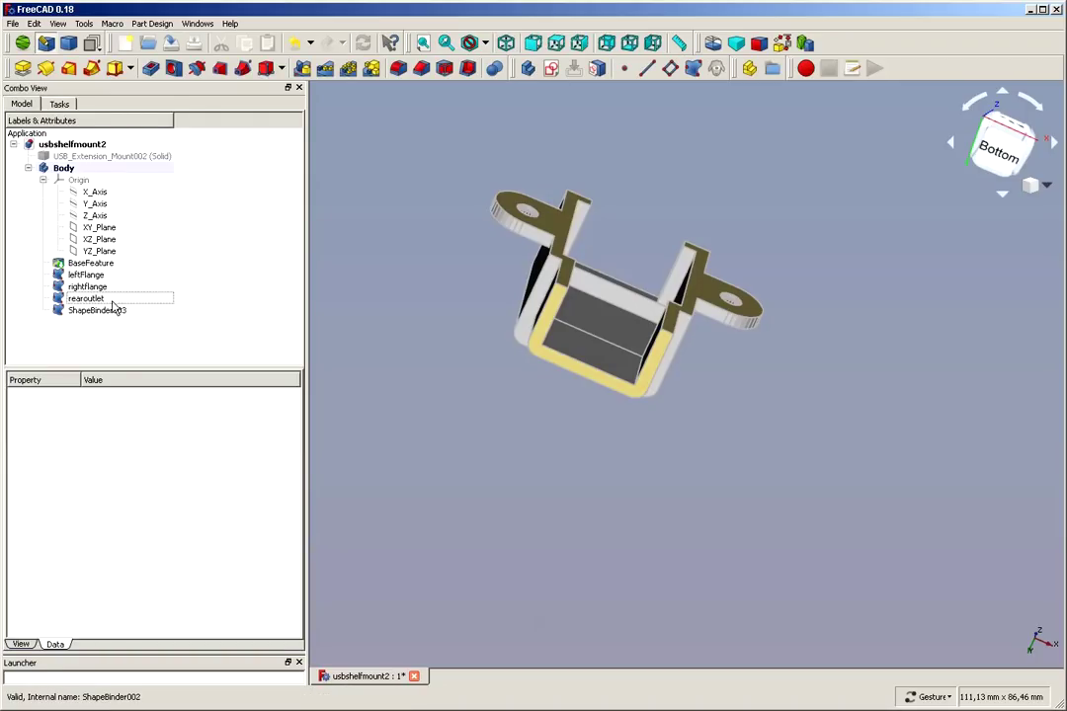
left_click(102, 312)
left_click(103, 313)
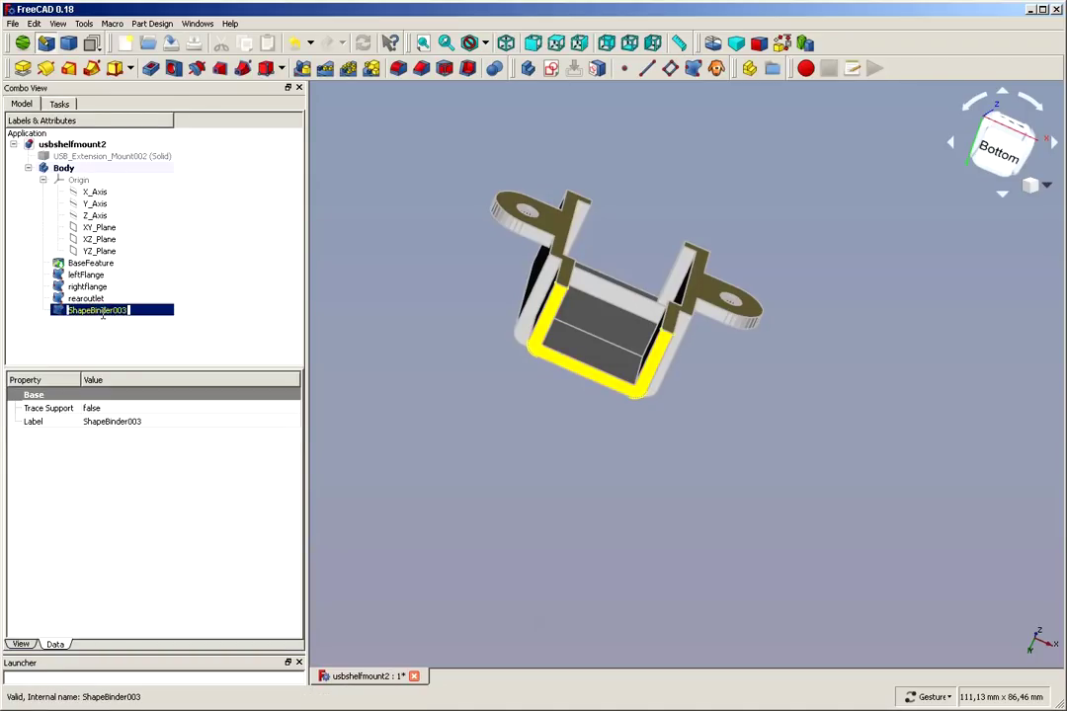
type("FrontOutlet")
key("Return")
left_click(743, 522)
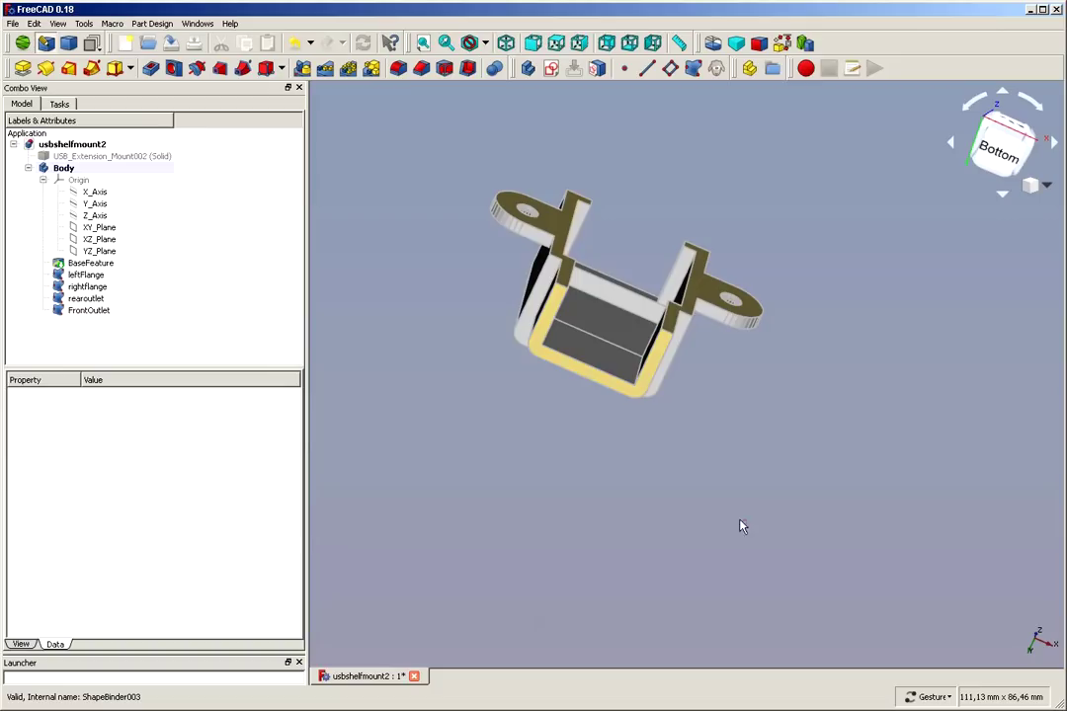
- Hide the BaseFeature solid so that only the four shape binders are displayed
left_click_drag(847, 450, 884, 357)
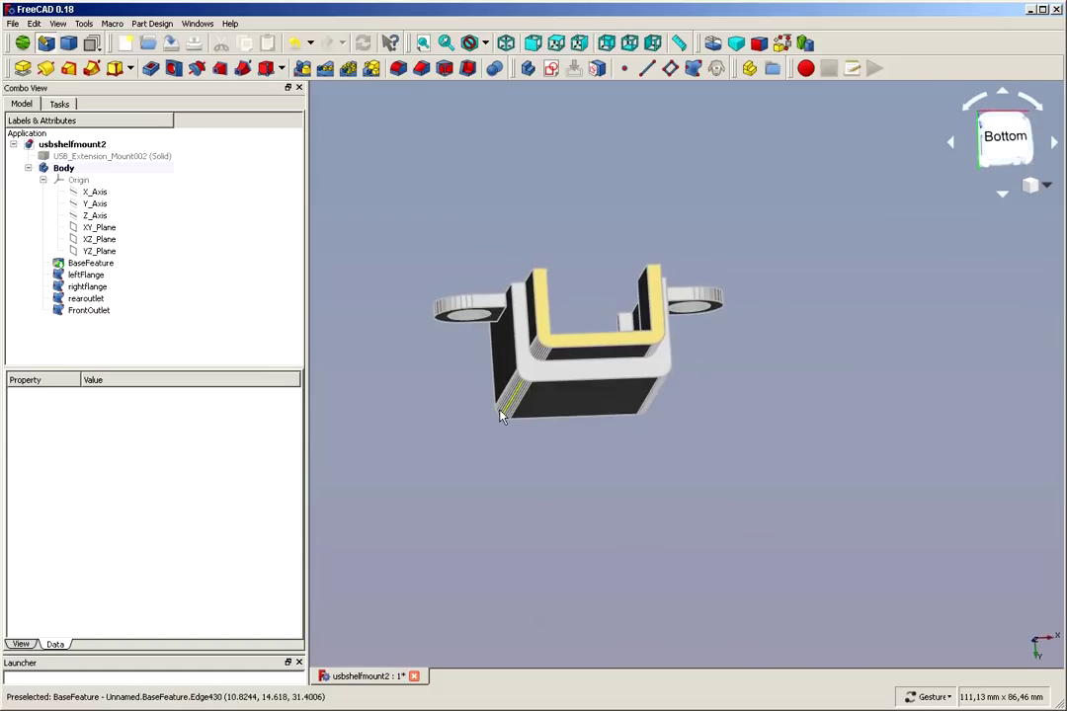
left_click_drag(495, 441, 508, 485)
left_click_drag(534, 260, 553, 326)
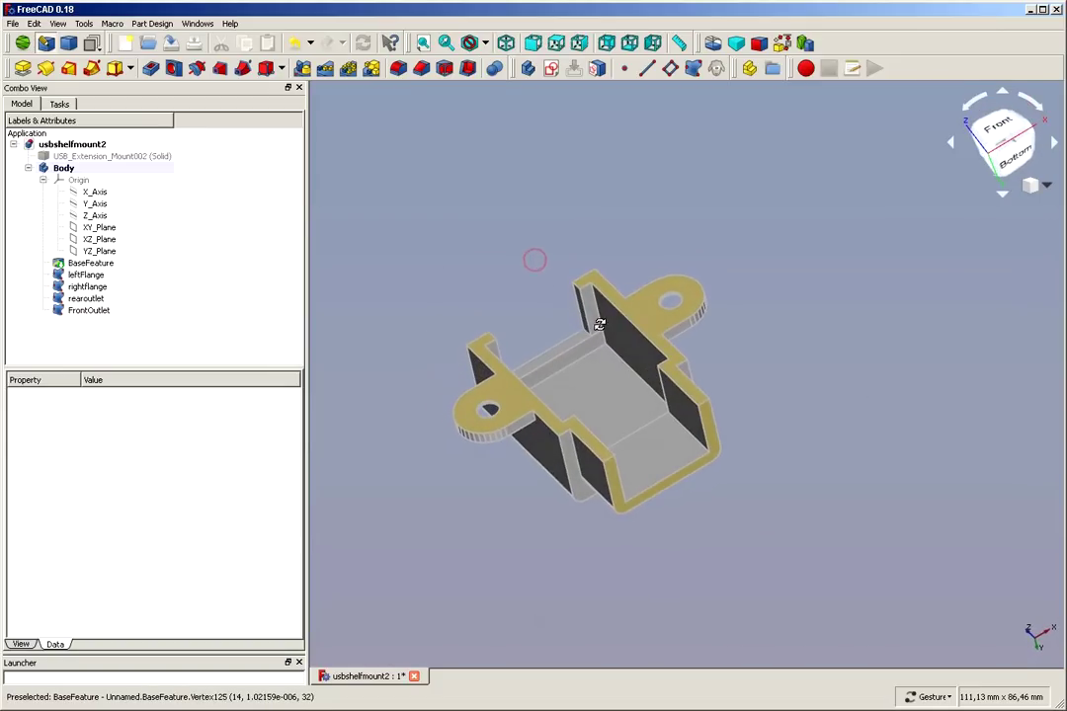
left_click(91, 263)
key("space")
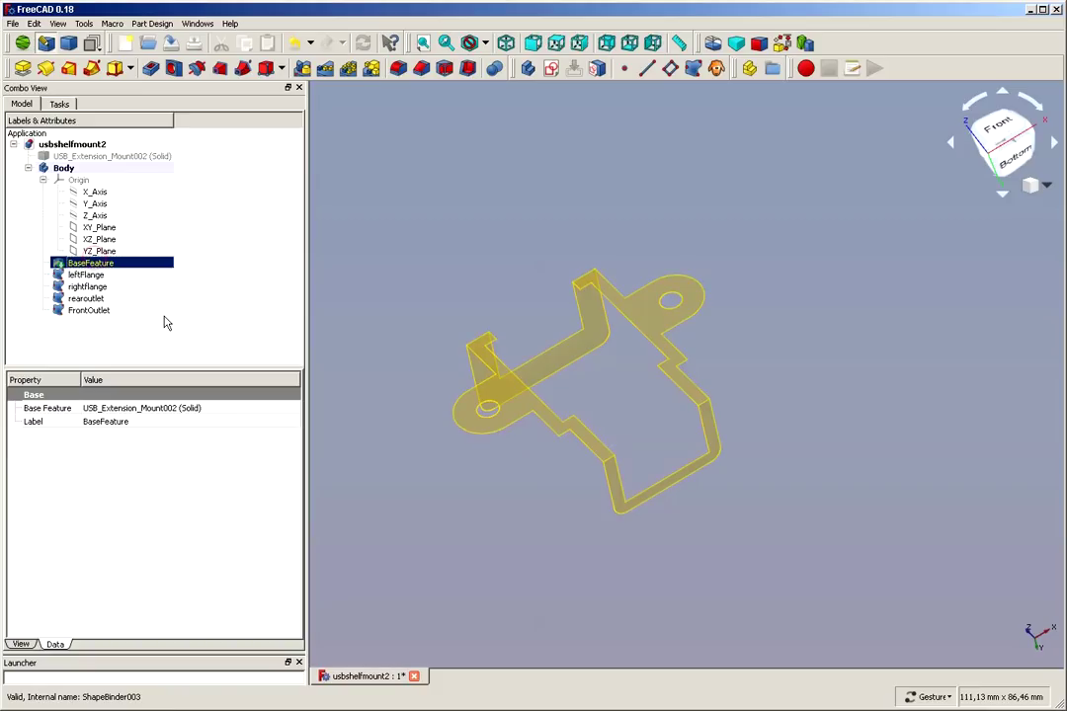
left_click_drag(773, 520, 695, 534)
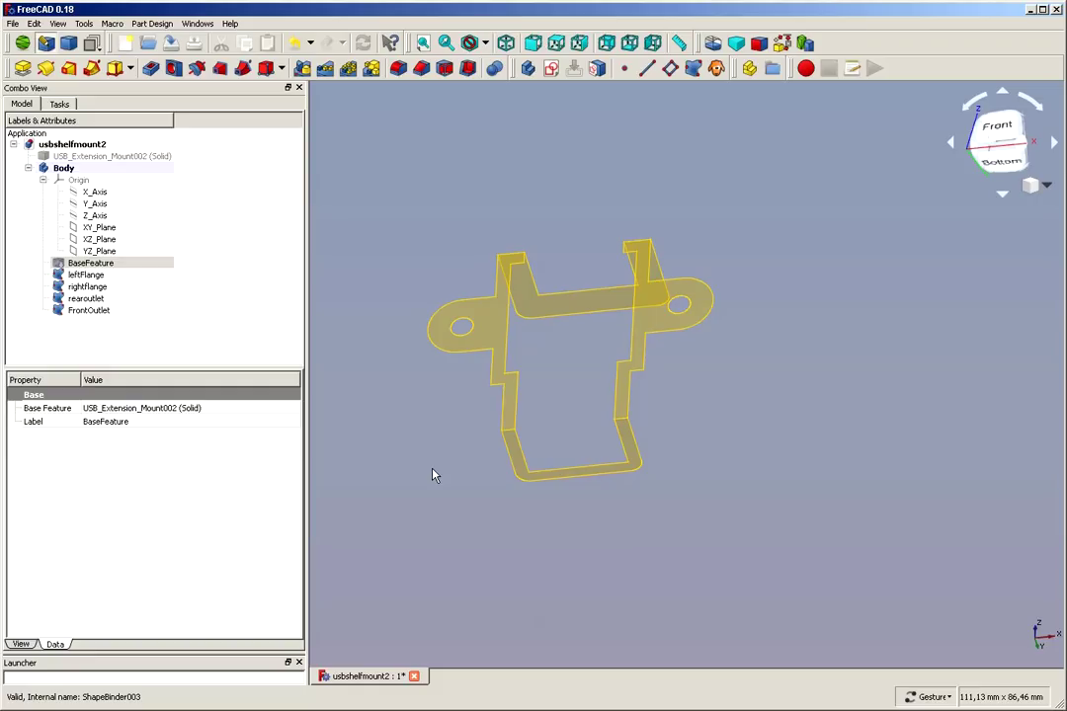
left_click(195, 327)
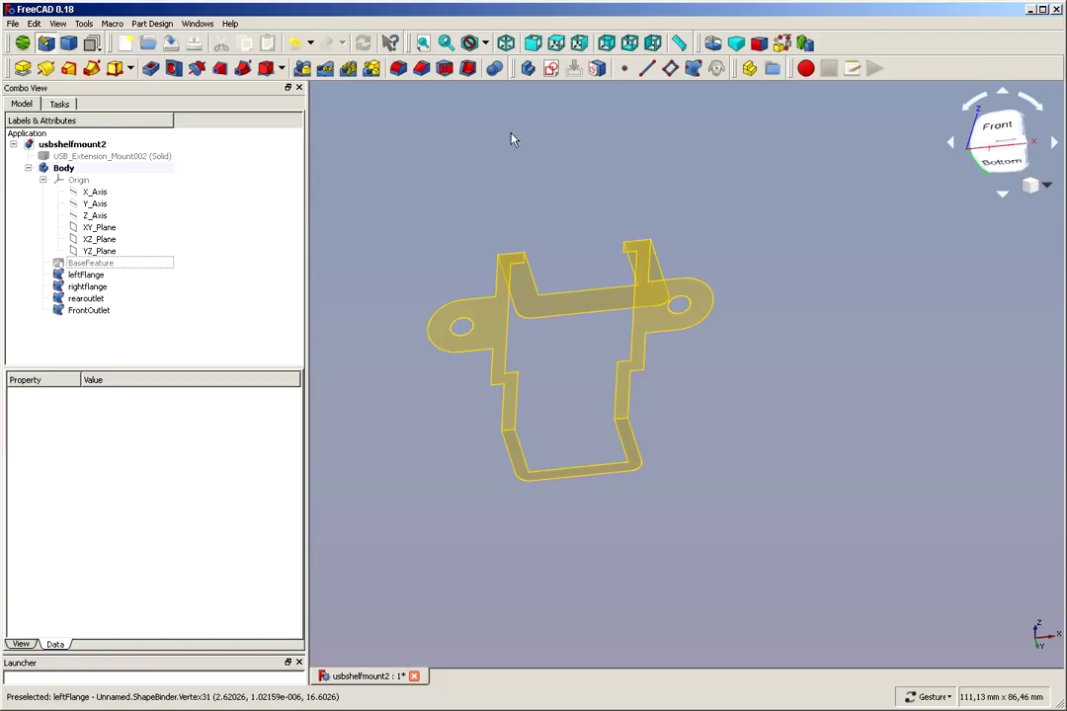
- Create a new sketch on the body's XZ base plane
left_click(555, 70)
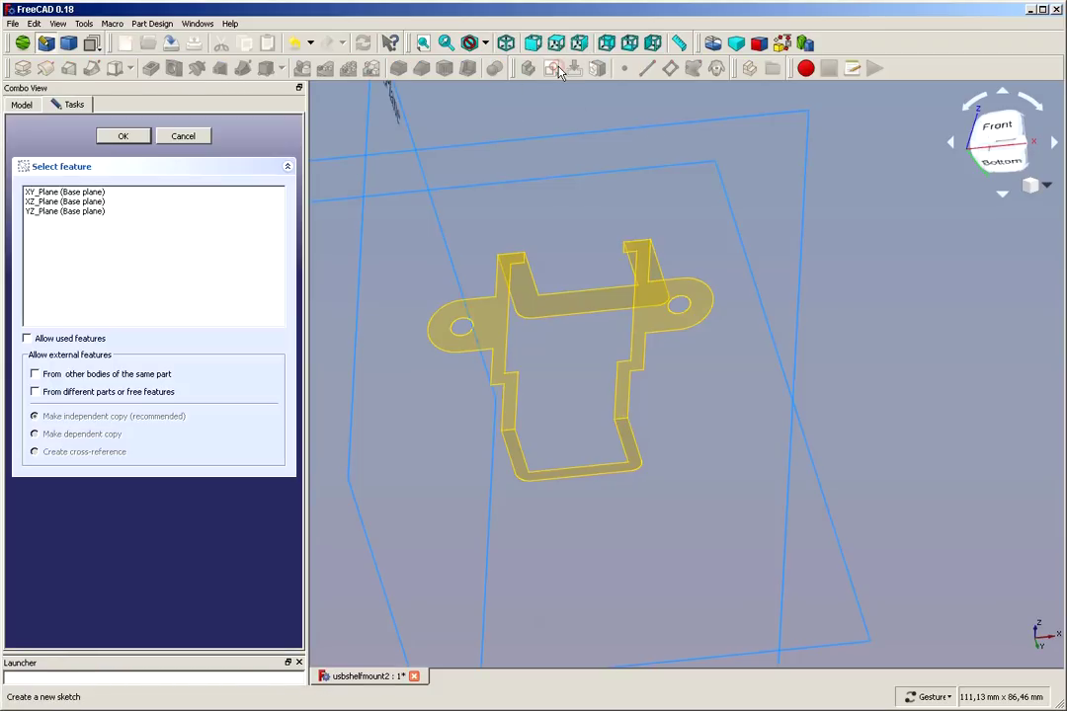
left_click(42, 203)
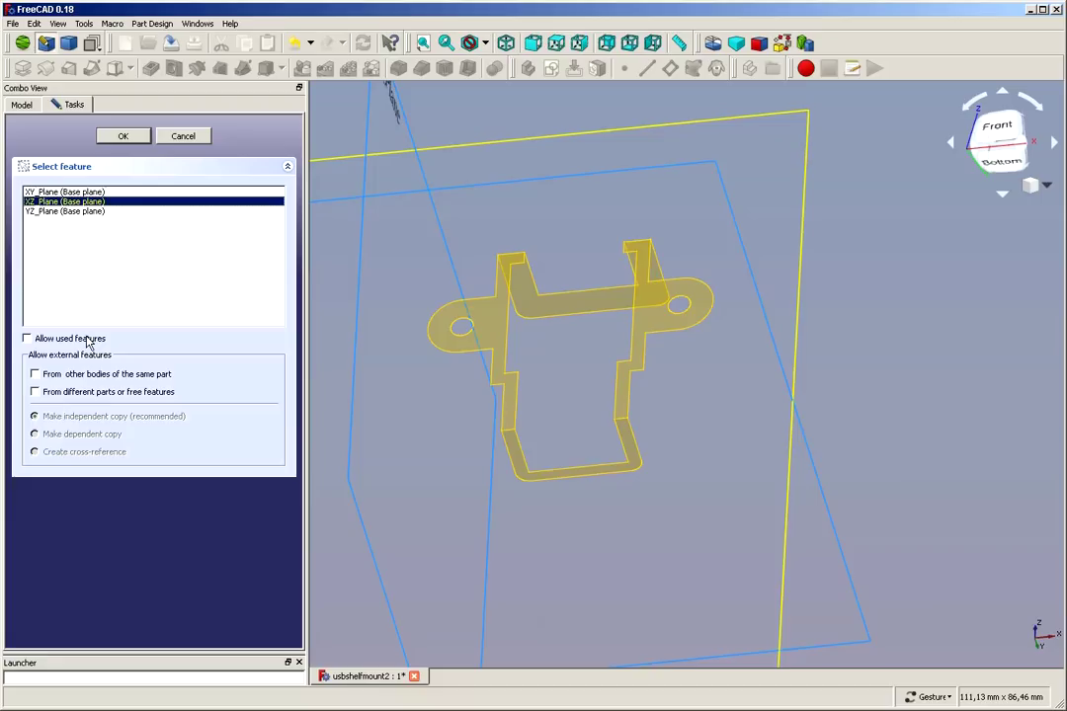
left_click(122, 138)
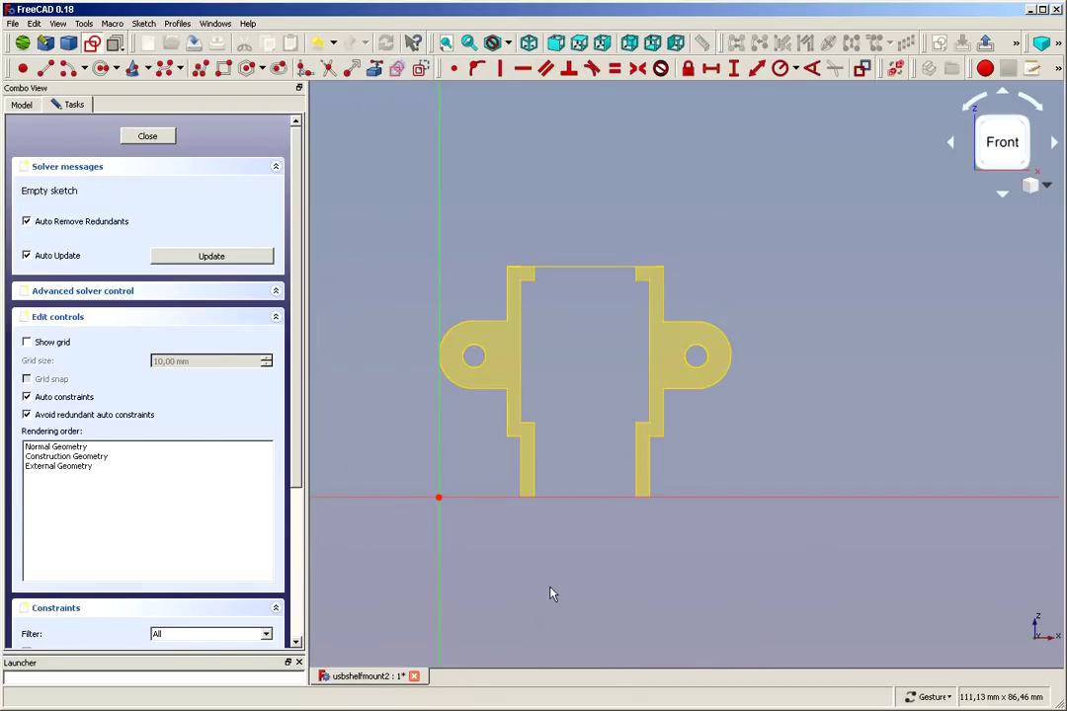
- Link an upper edge, a lower point and a bottom edge of the left flange's rounded end as external geometry
scroll(551, 593, "up", 2)
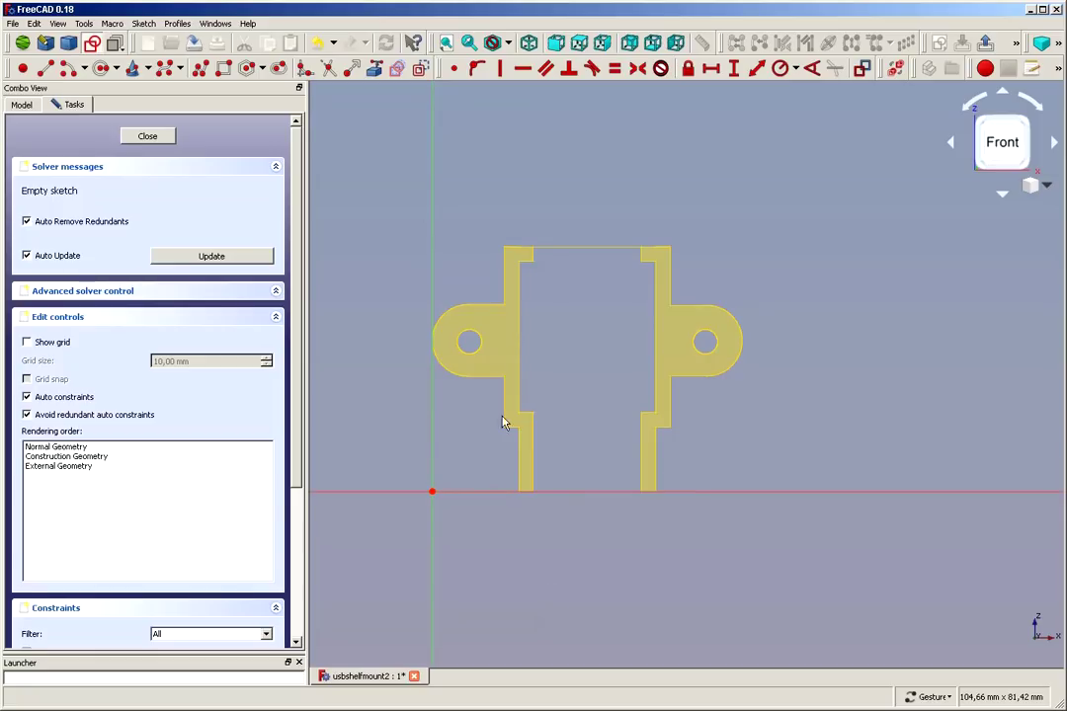
scroll(401, 249, "up", 1)
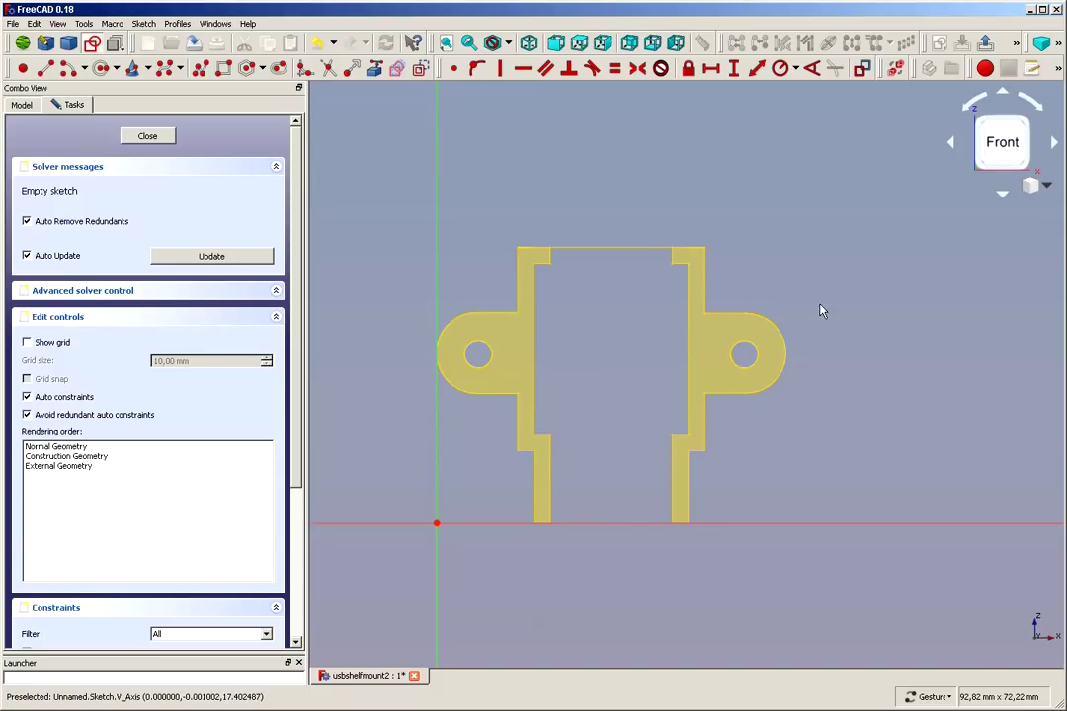
scroll(825, 314, "up", 1)
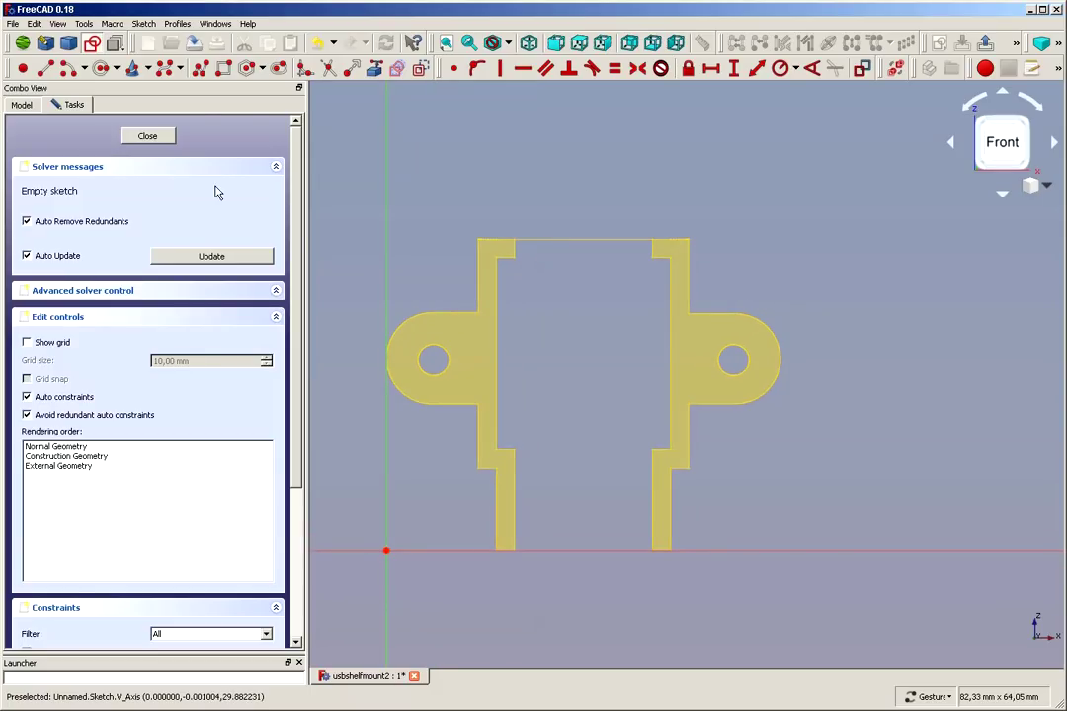
left_click(373, 67)
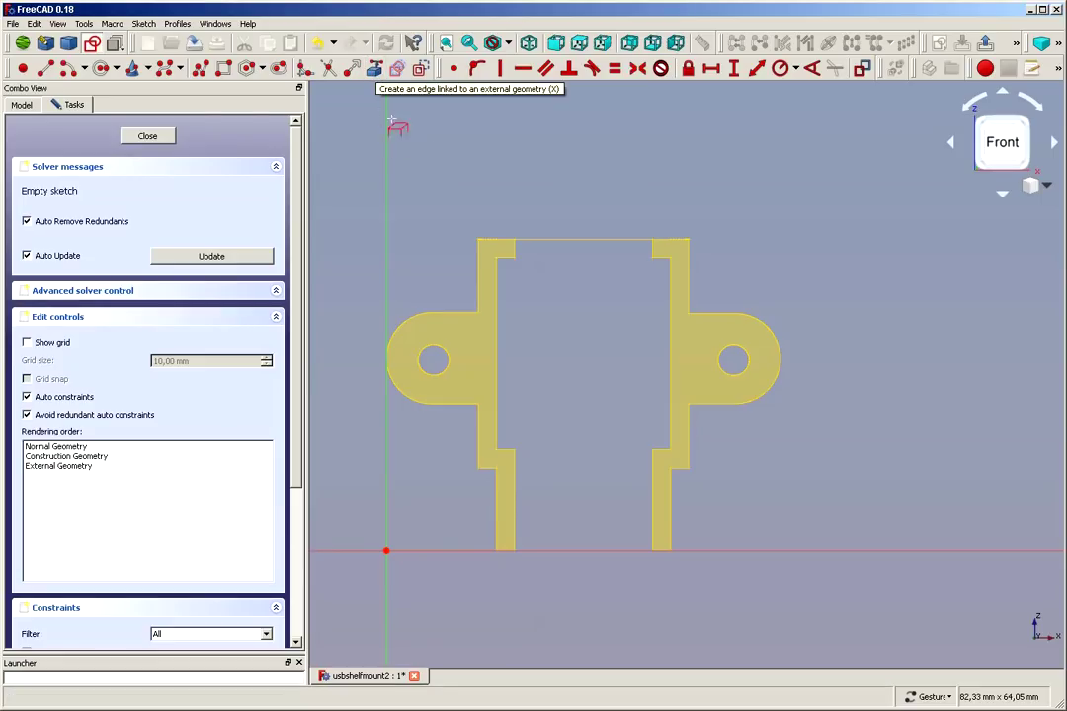
scroll(385, 346, "up", 1)
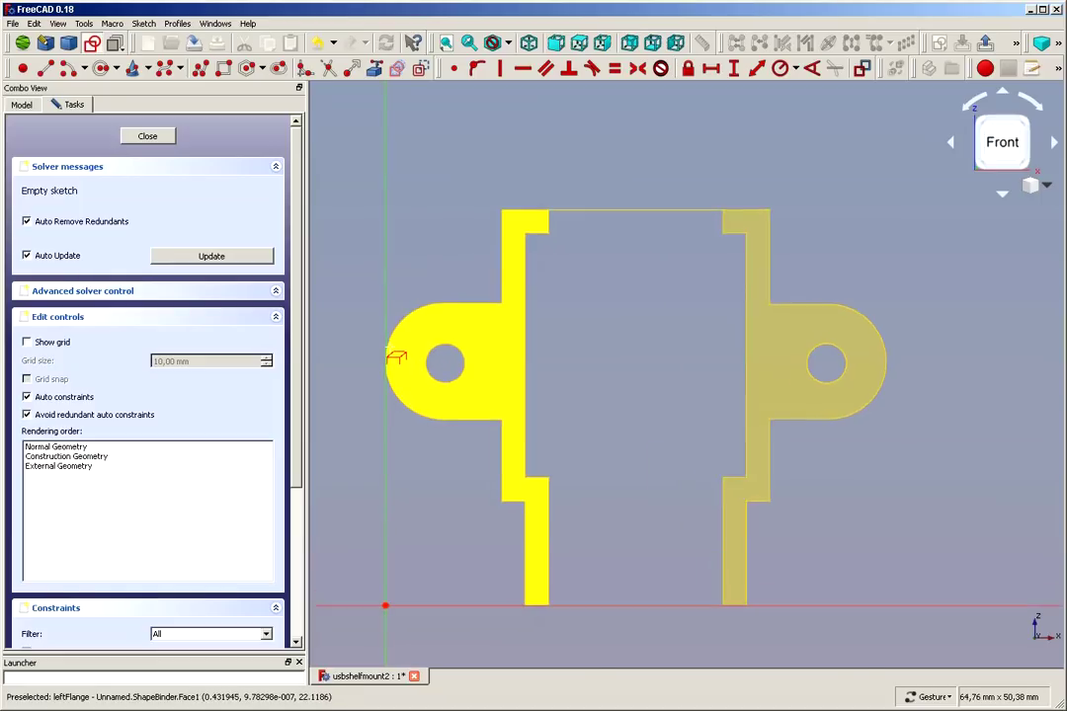
scroll(388, 353, "up", 1)
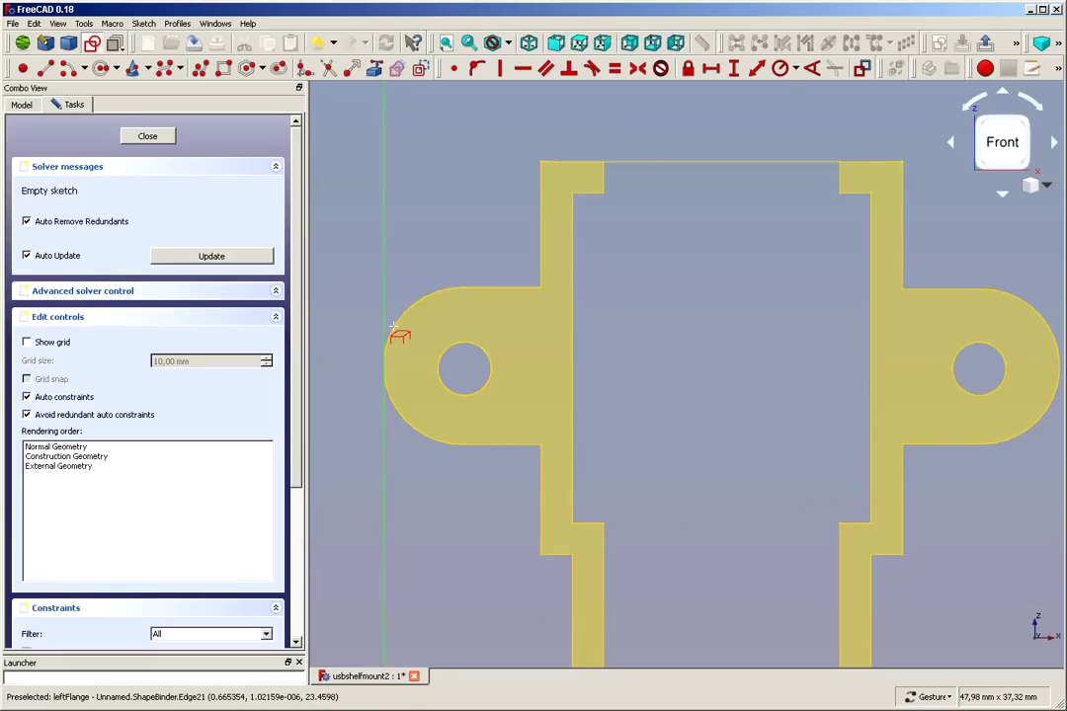
left_click(393, 327)
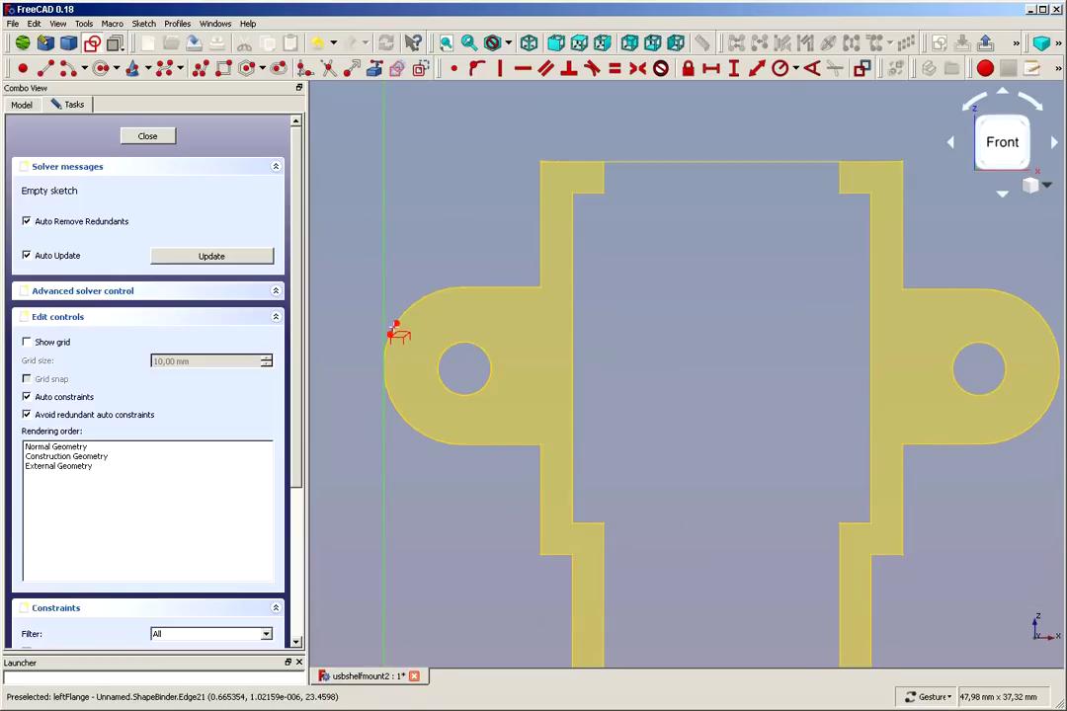
left_click(393, 409)
left_click(441, 441)
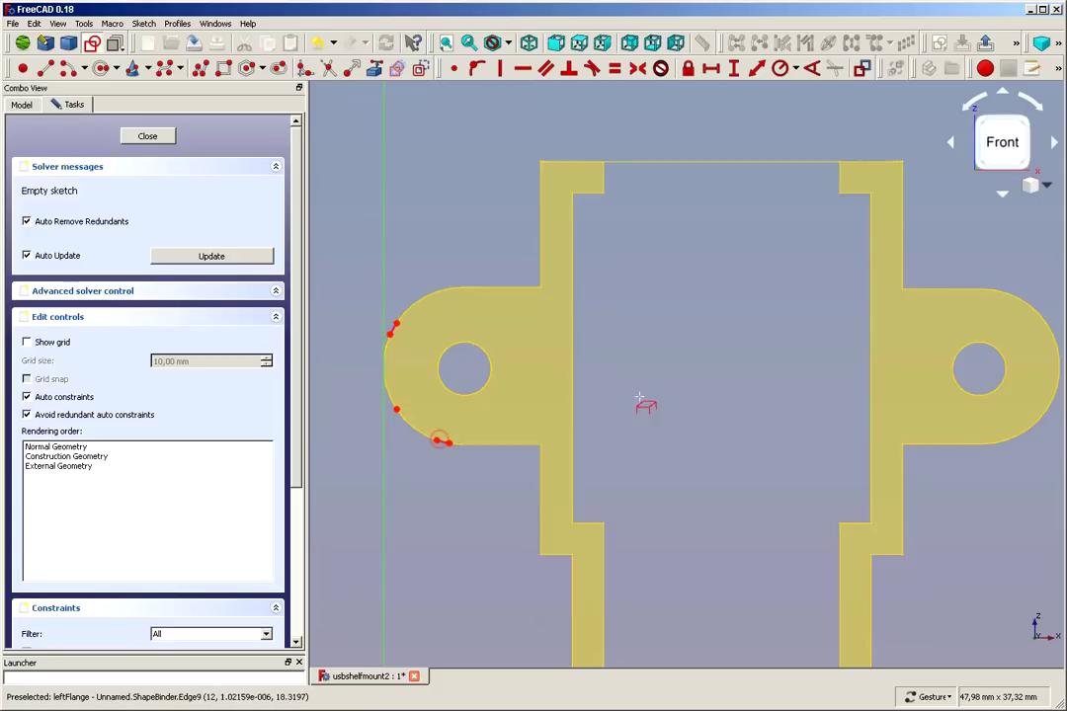
- Link a bottom point, a short side edge and an upper point of the right flange's rounded end as external geometry
left_click(1007, 441)
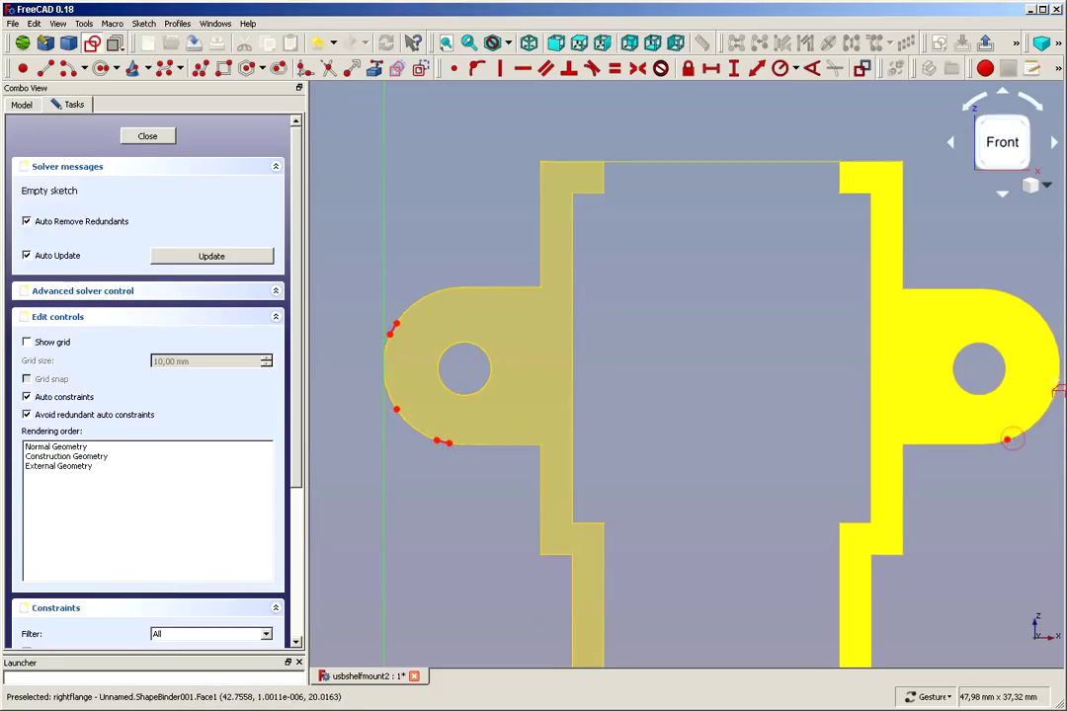
left_click(1052, 399)
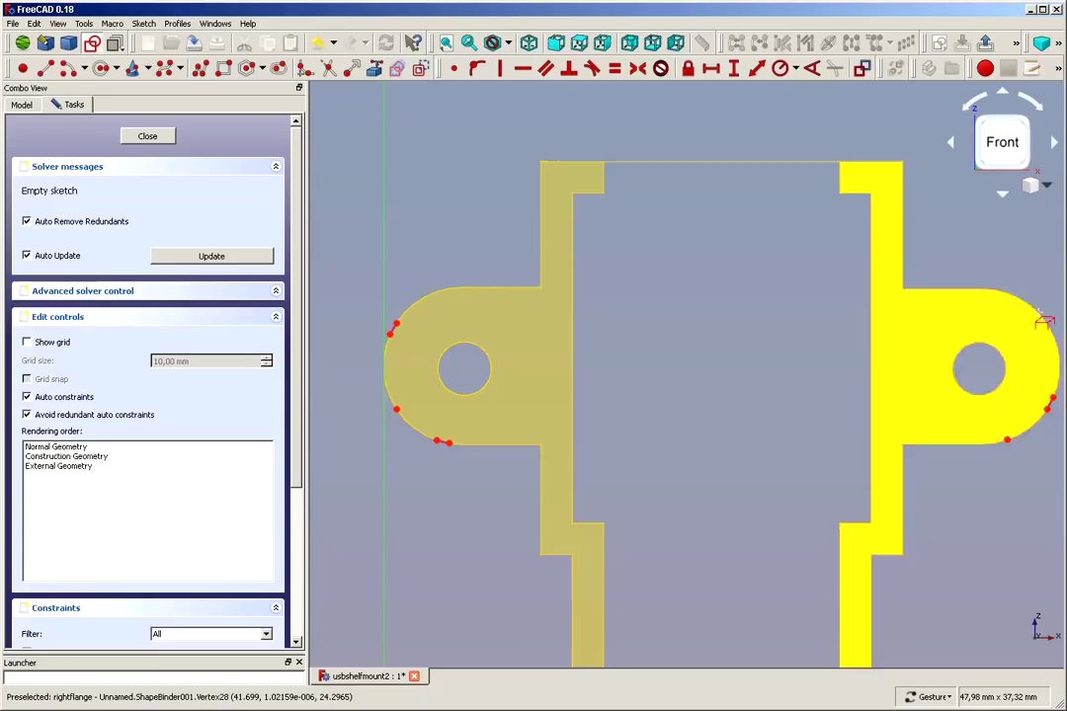
left_click(1038, 314)
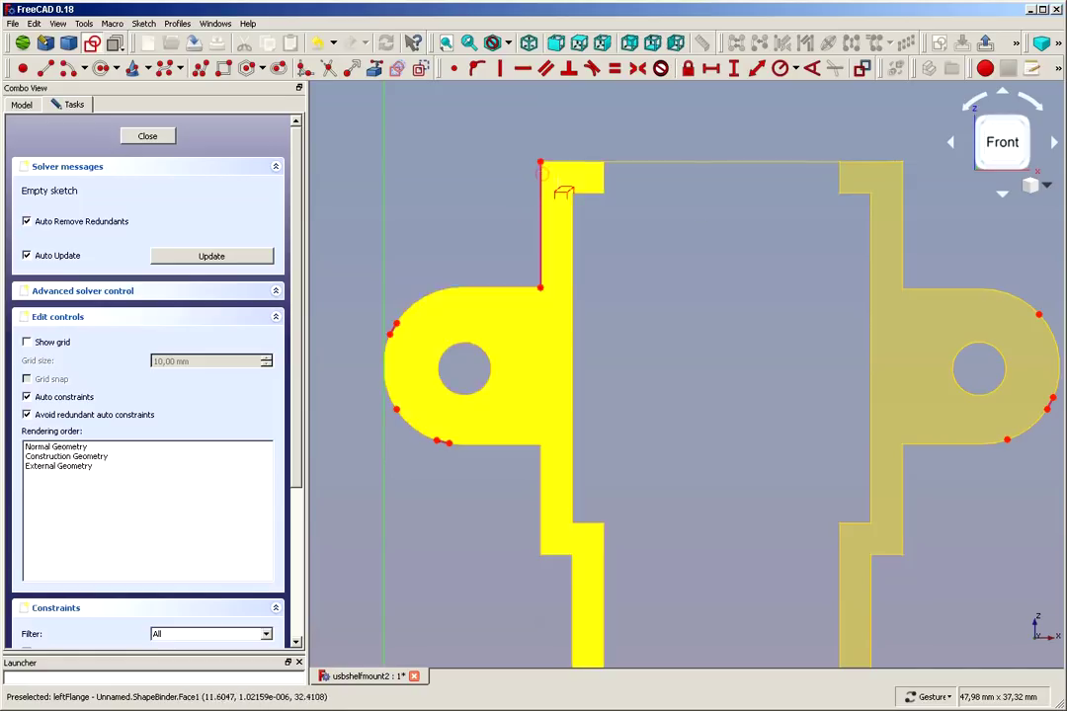
- Link the outer vertical edge above the left flange and the outer vertical edge of the lower right leg as external geometry
left_click(541, 179)
scroll(748, 240, "down", 1)
scroll(747, 239, "down", 1)
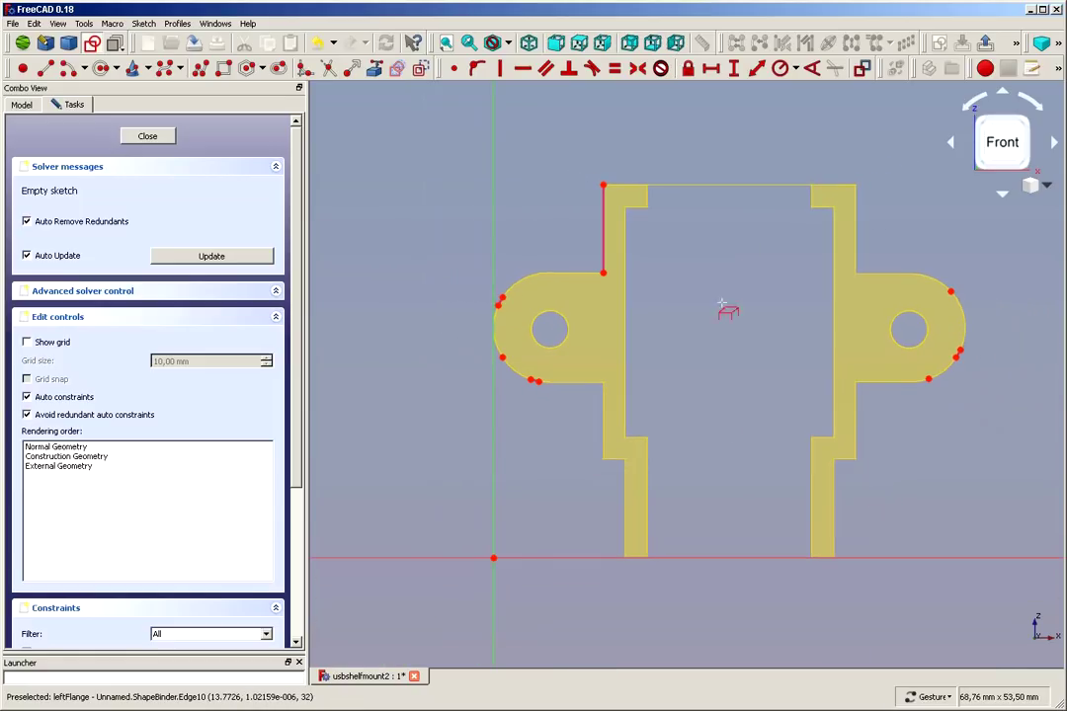
left_click(836, 528)
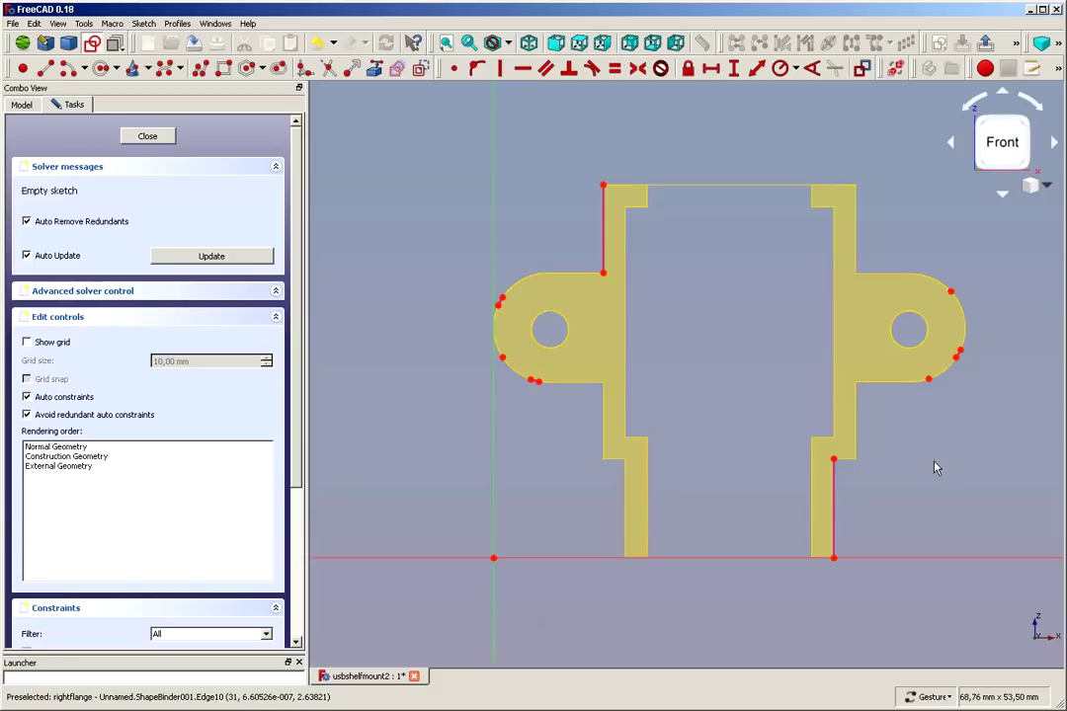
- Draw a circle by three rim points through the linked external points on the left flange's rounded end
scroll(938, 454, "up", 1)
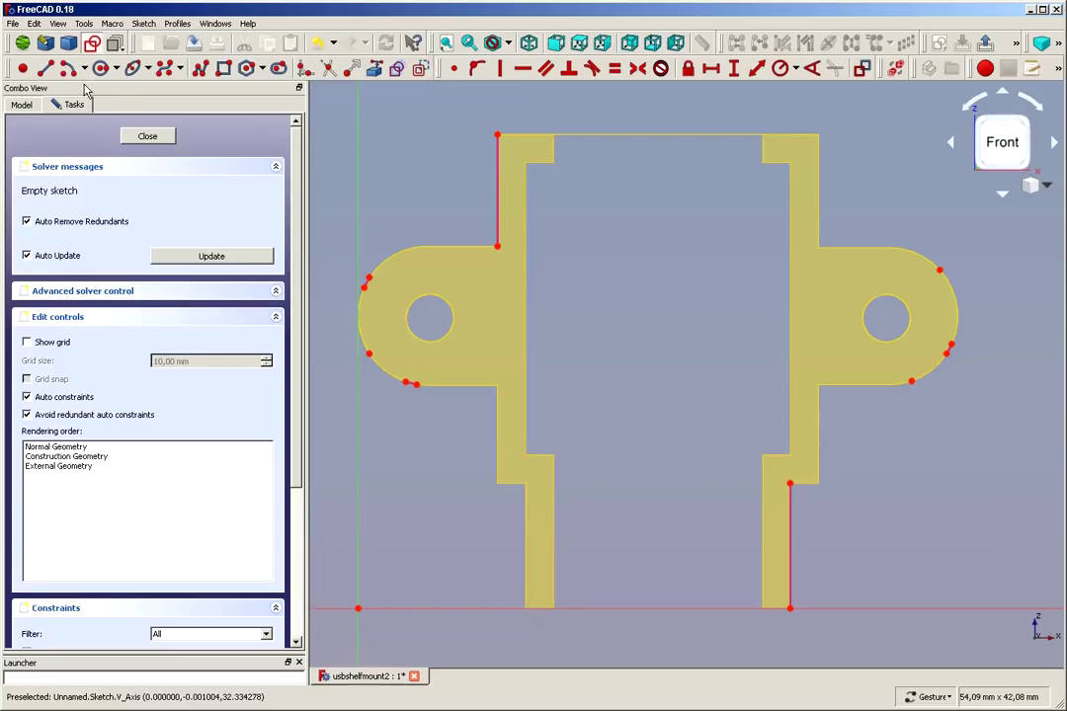
left_click(116, 69)
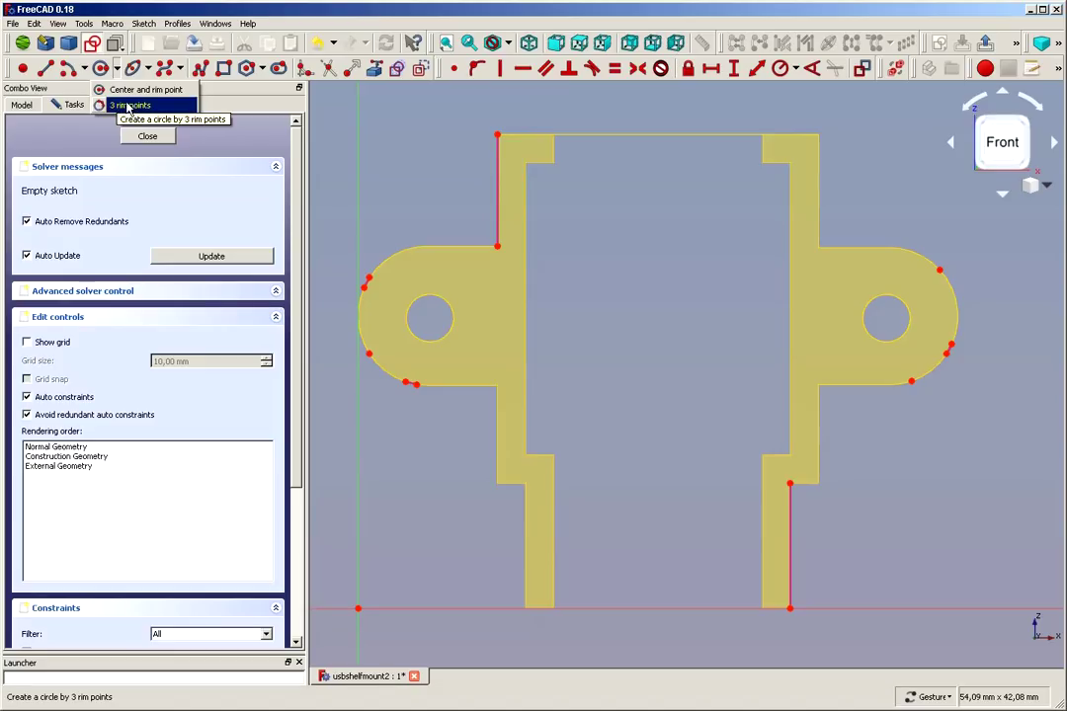
left_click(127, 106)
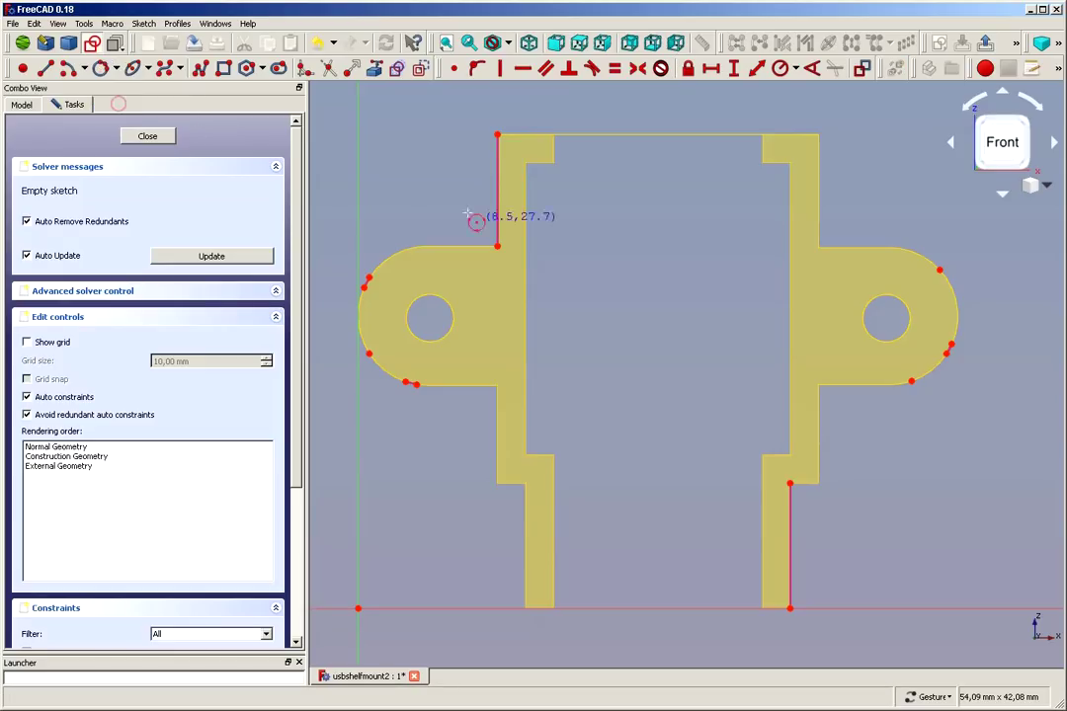
left_click(370, 280)
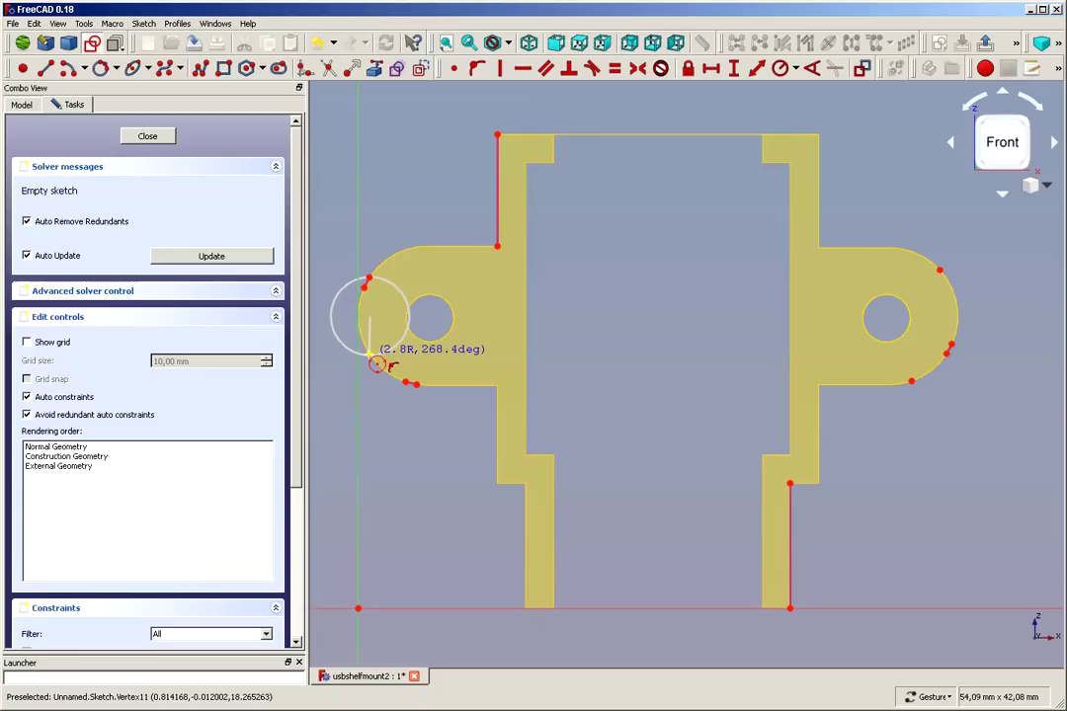
left_click(369, 353)
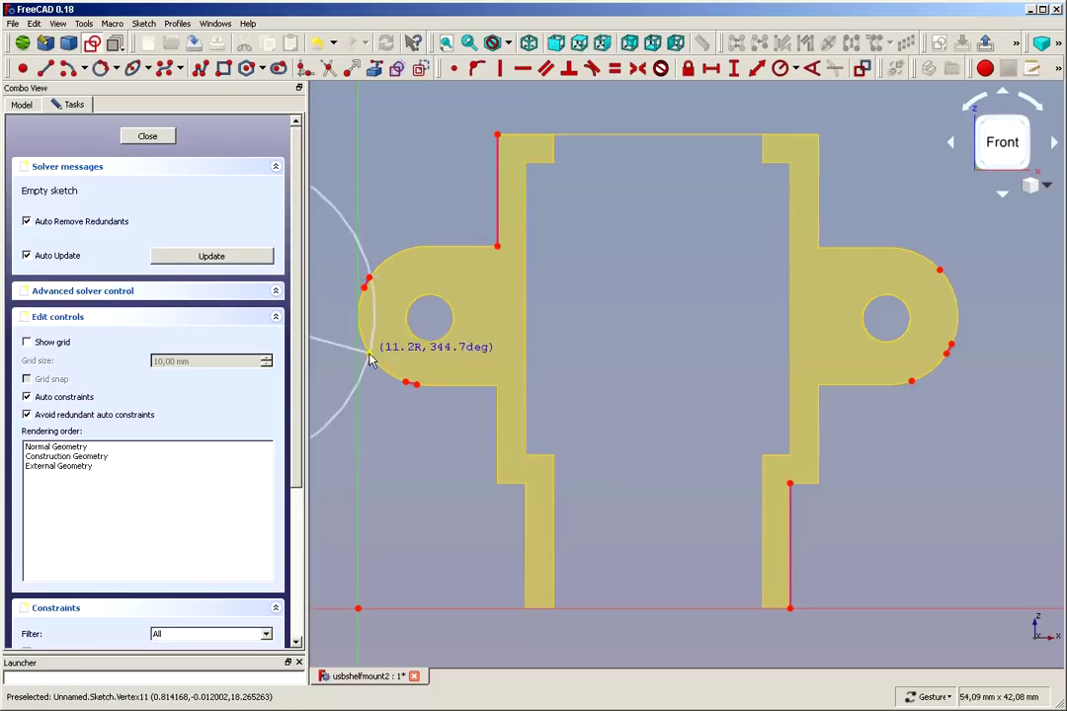
left_click(416, 382)
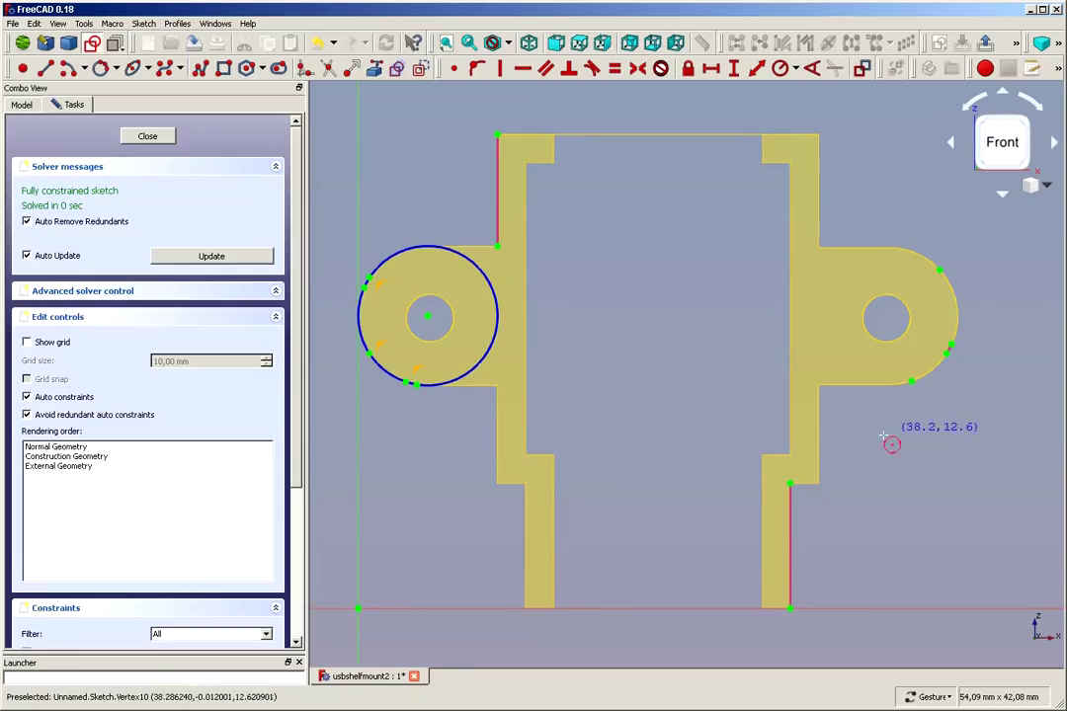
- Draw a circle by three rim points through the linked external points on the right flange's rounded end
left_click(910, 382)
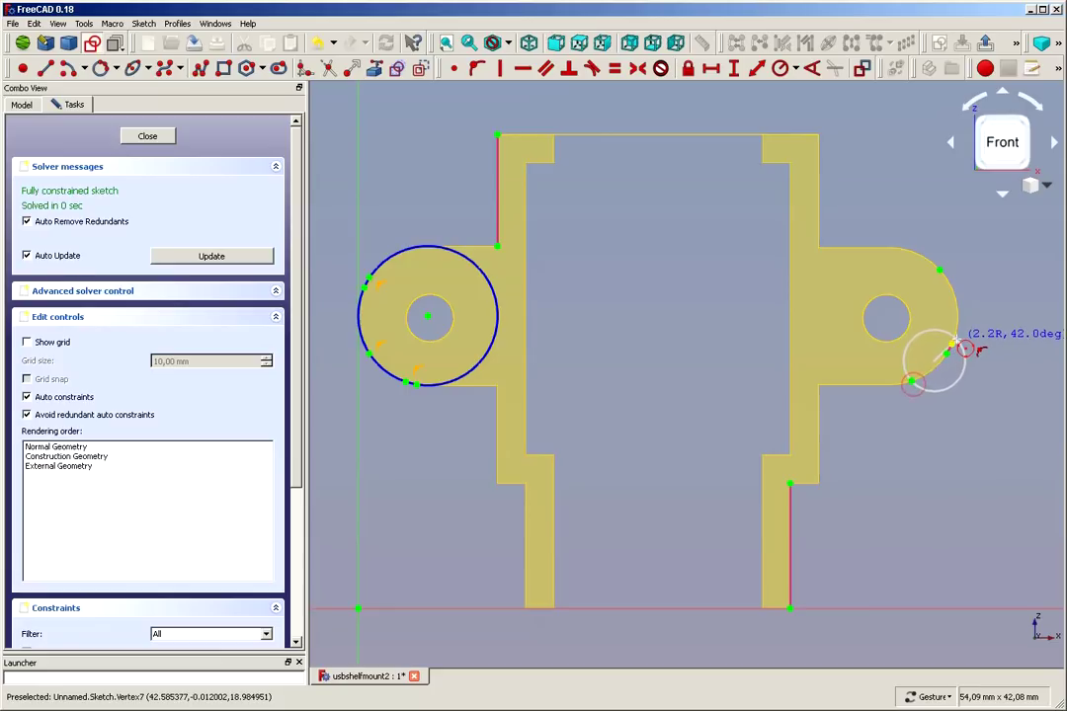
left_click(951, 345)
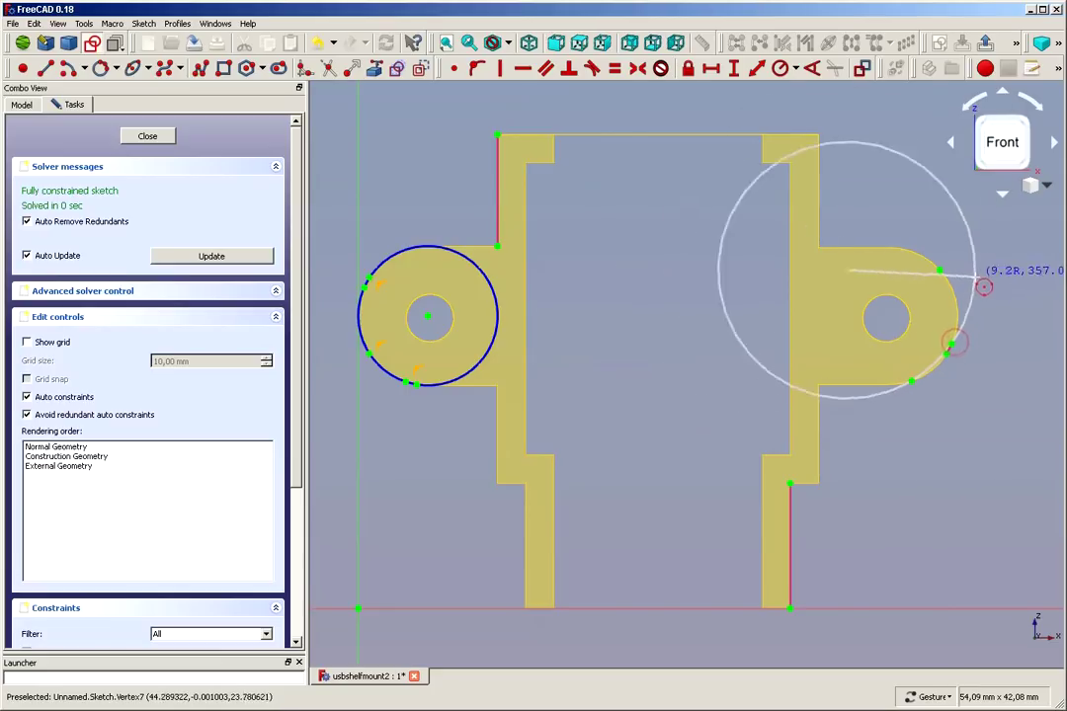
left_click(939, 269)
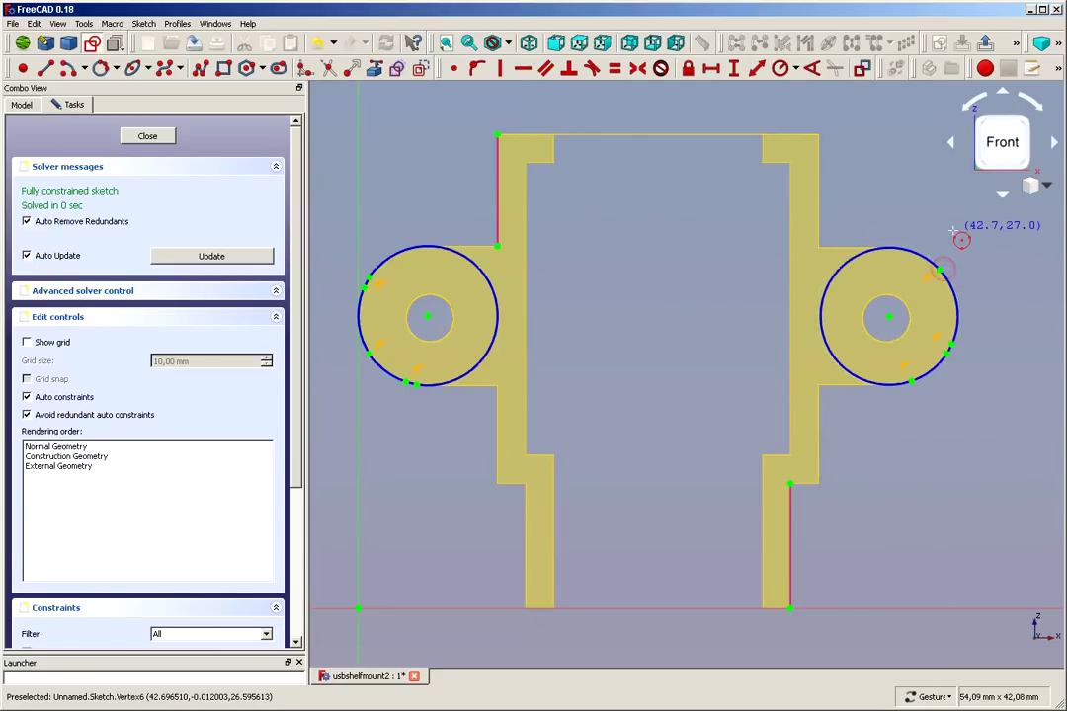
right_click(954, 231)
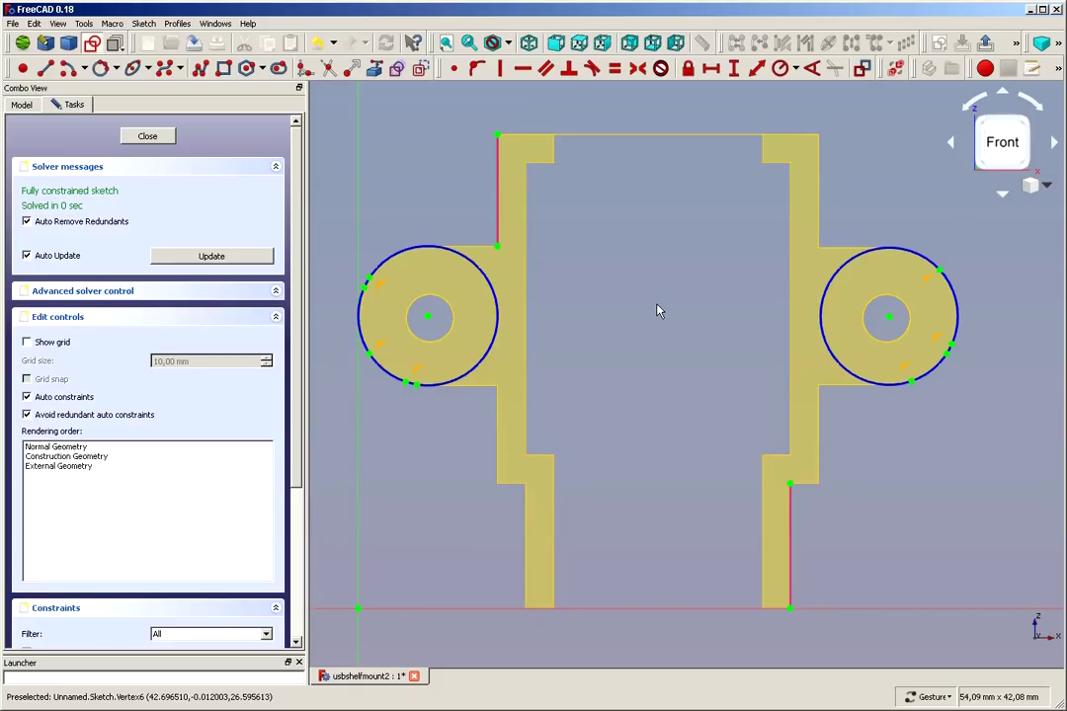
- Draw a rectangle about 49 by 39.6 mm enclosing the whole mount outline and both flange circles
scroll(639, 337, "up", 1)
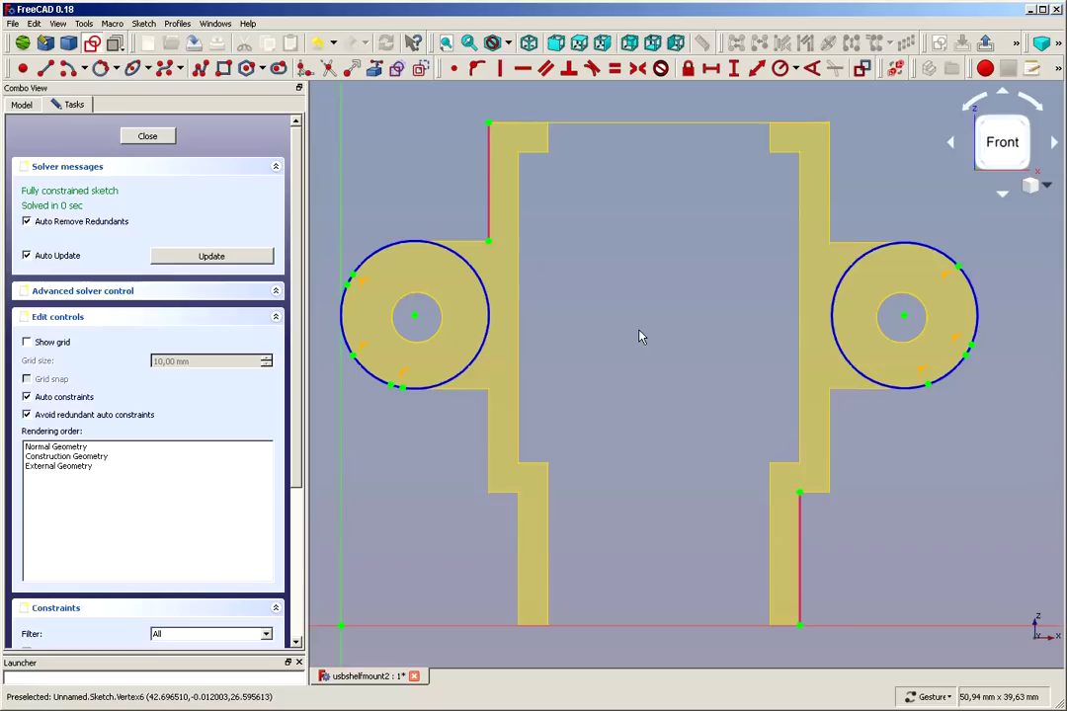
scroll(639, 337, "down", 1)
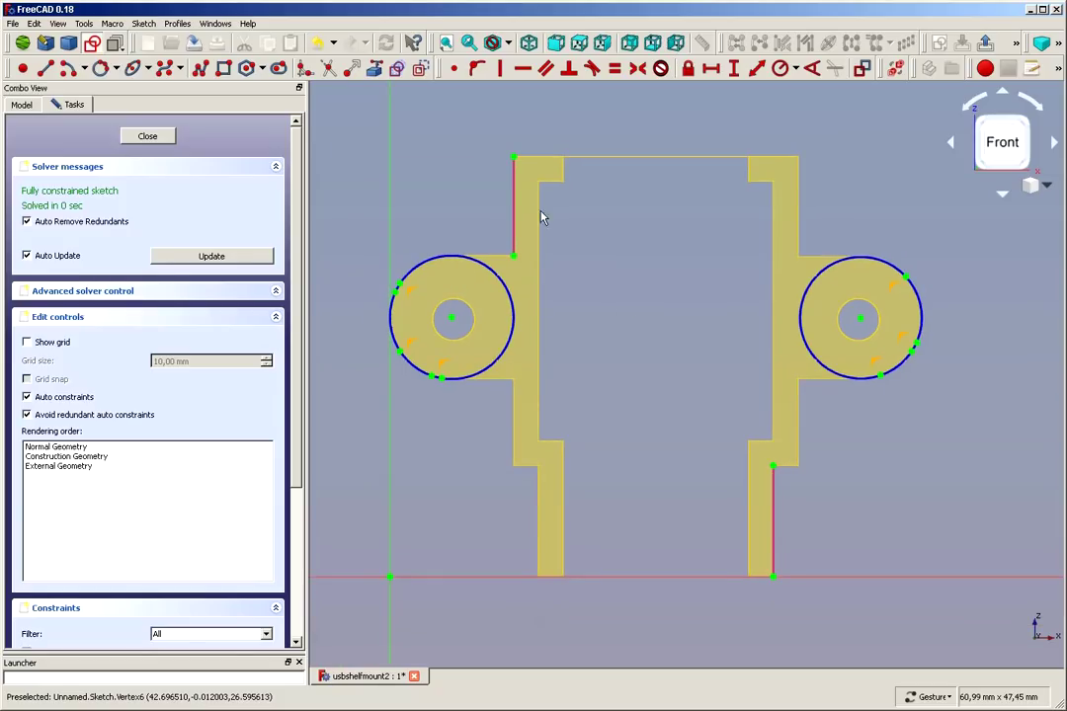
left_click(224, 69)
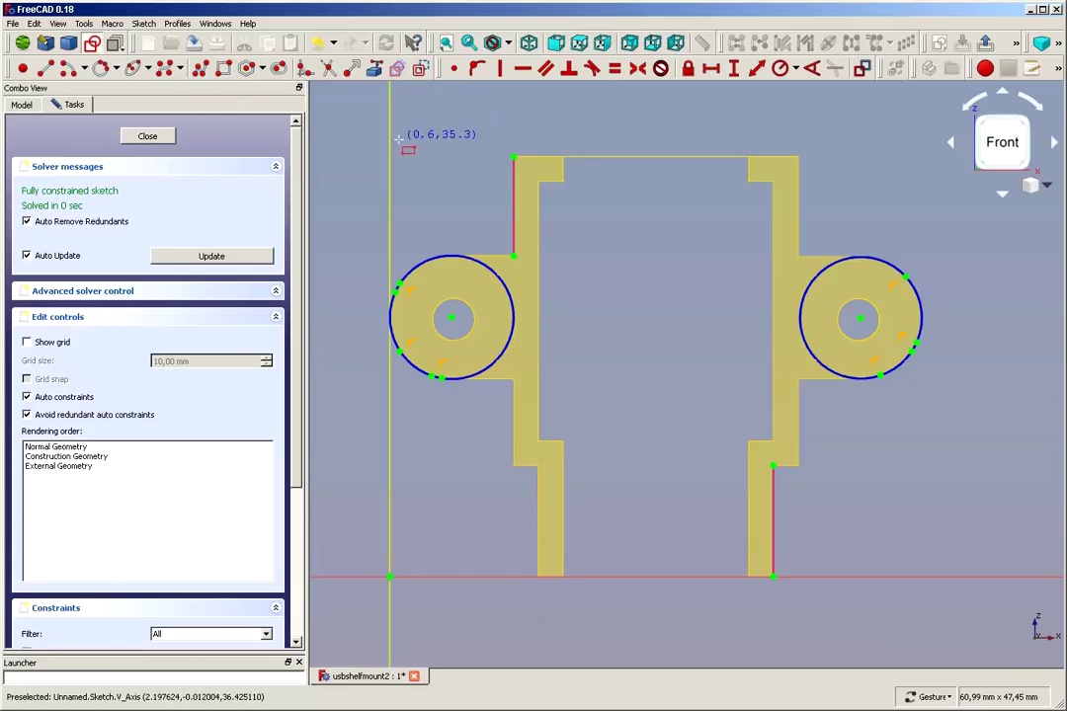
left_click(343, 115)
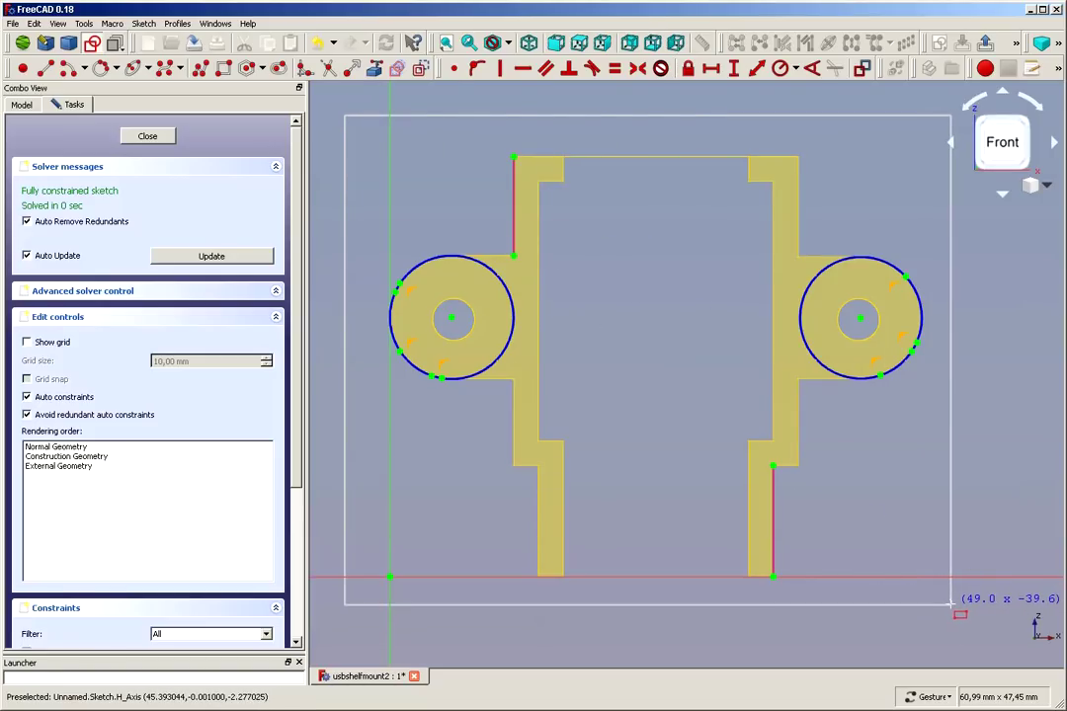
left_click(951, 607)
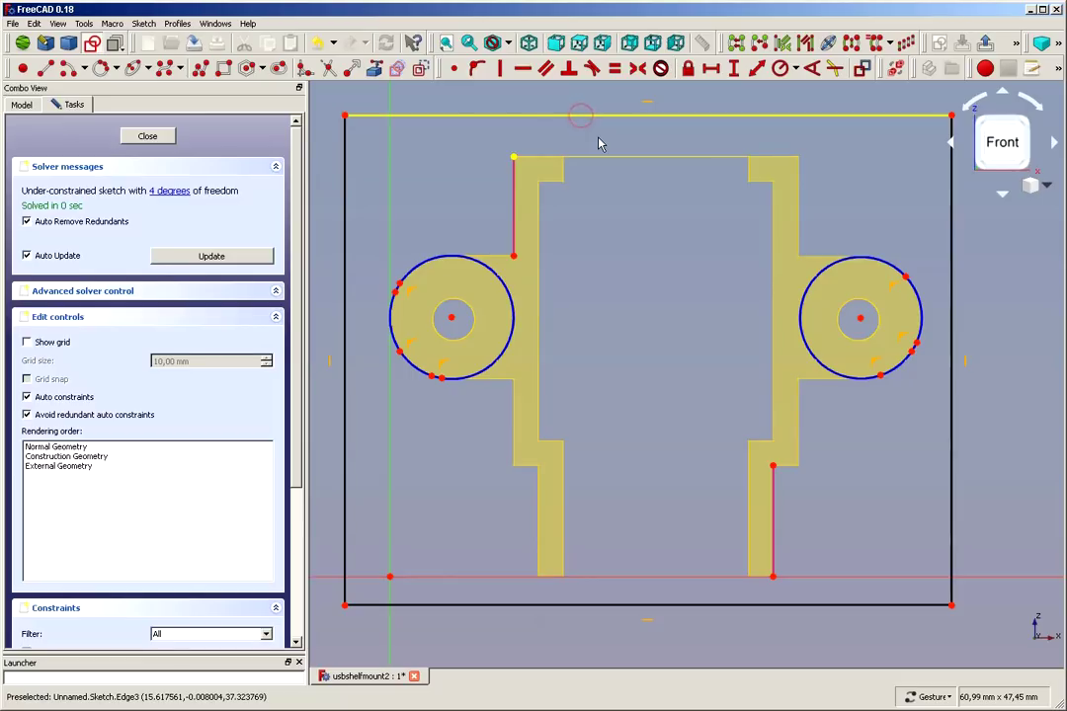
- Constrain the rectangle's top edge onto the linked upper left edge's top endpoint and its bottom edge onto the linked right leg edge's lower endpoint
left_click(476, 68)
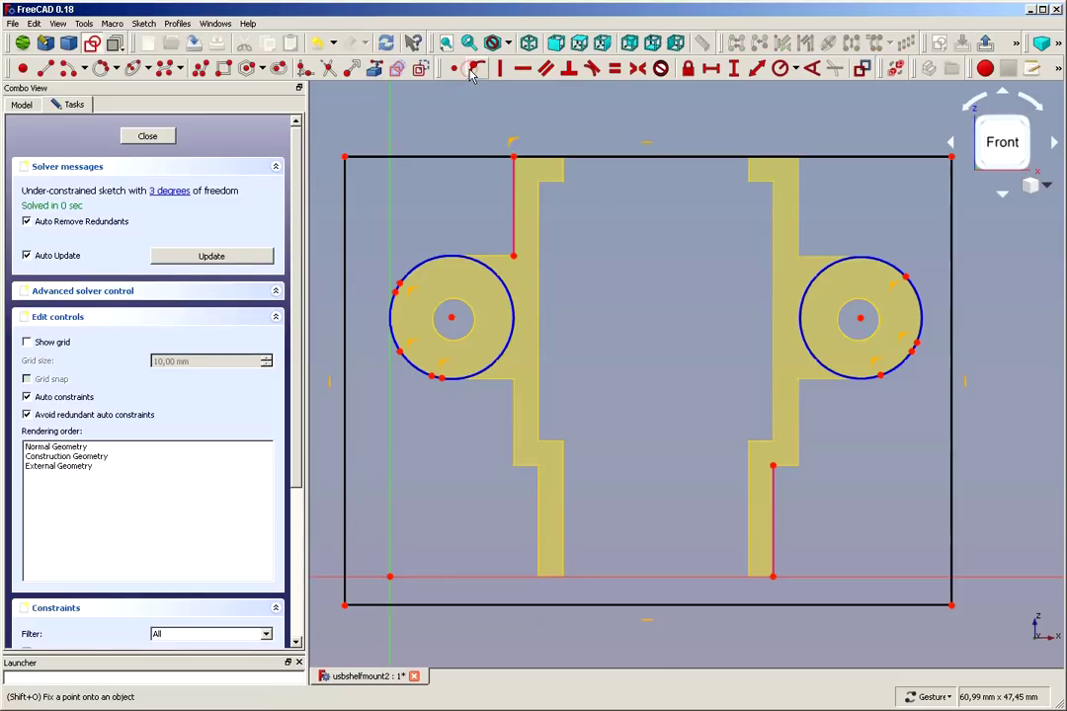
left_click(773, 578)
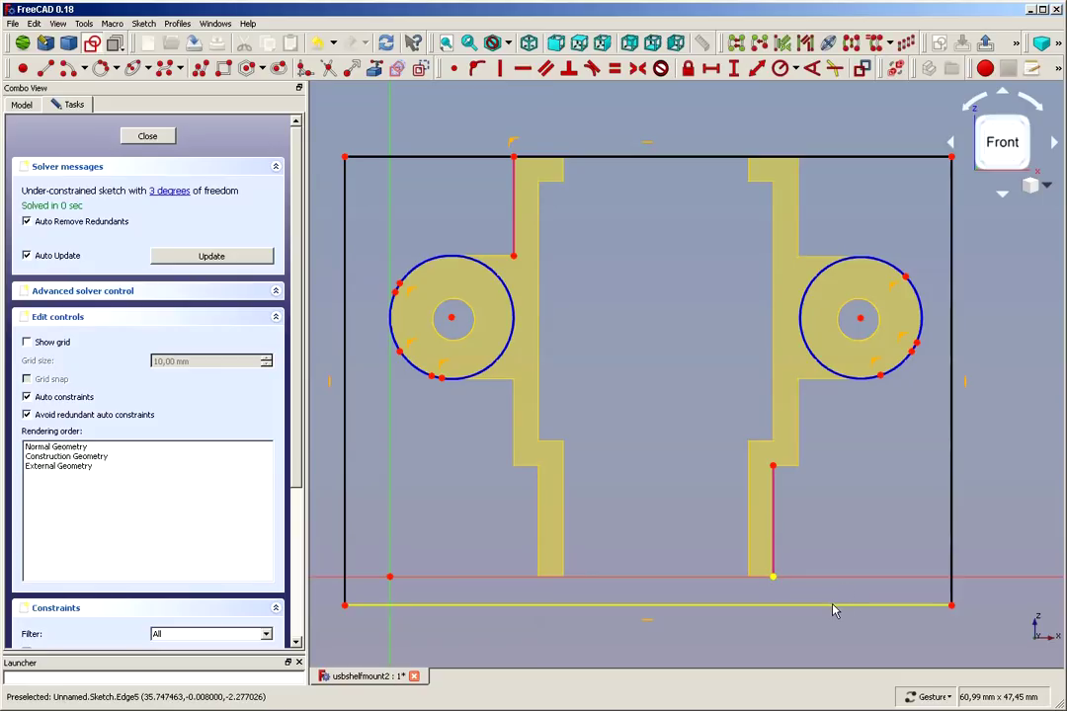
left_click(717, 614)
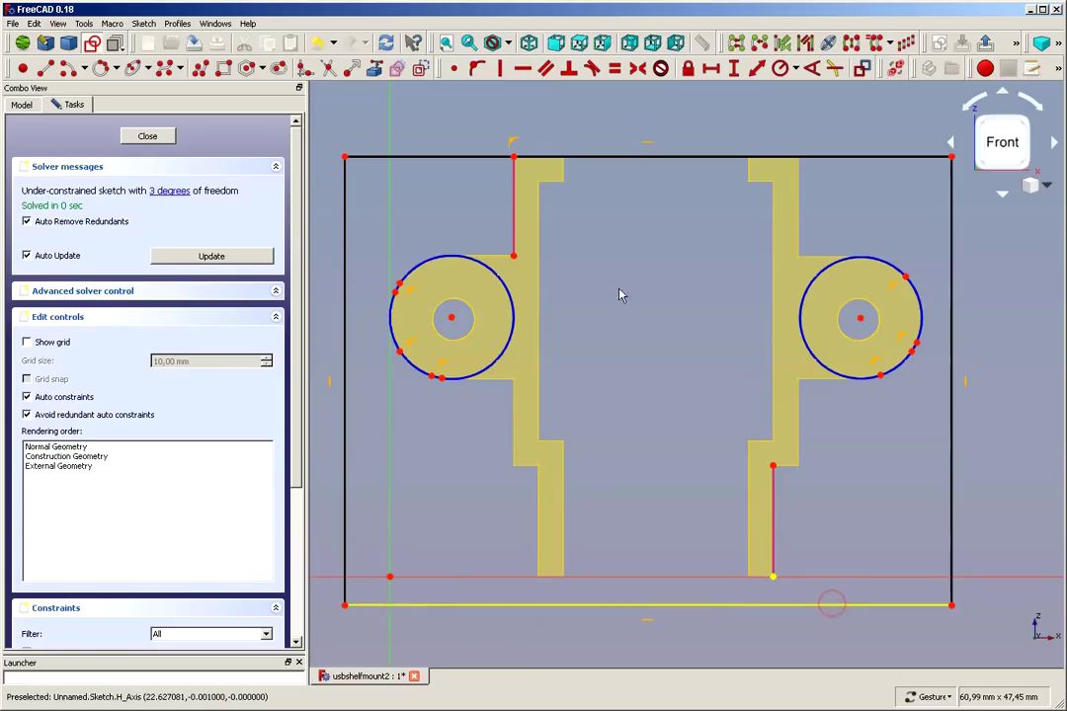
left_click(478, 70)
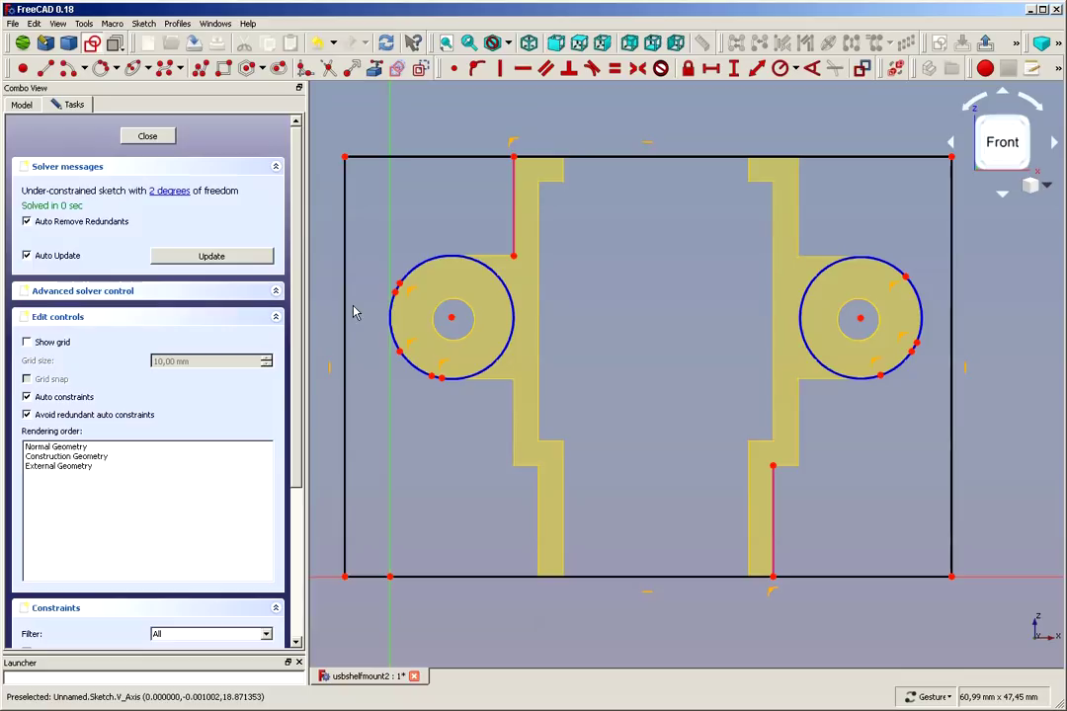
- Make the rectangle's left and right sides tangent to the left and right flange circles, and close the sketch
left_click(347, 313)
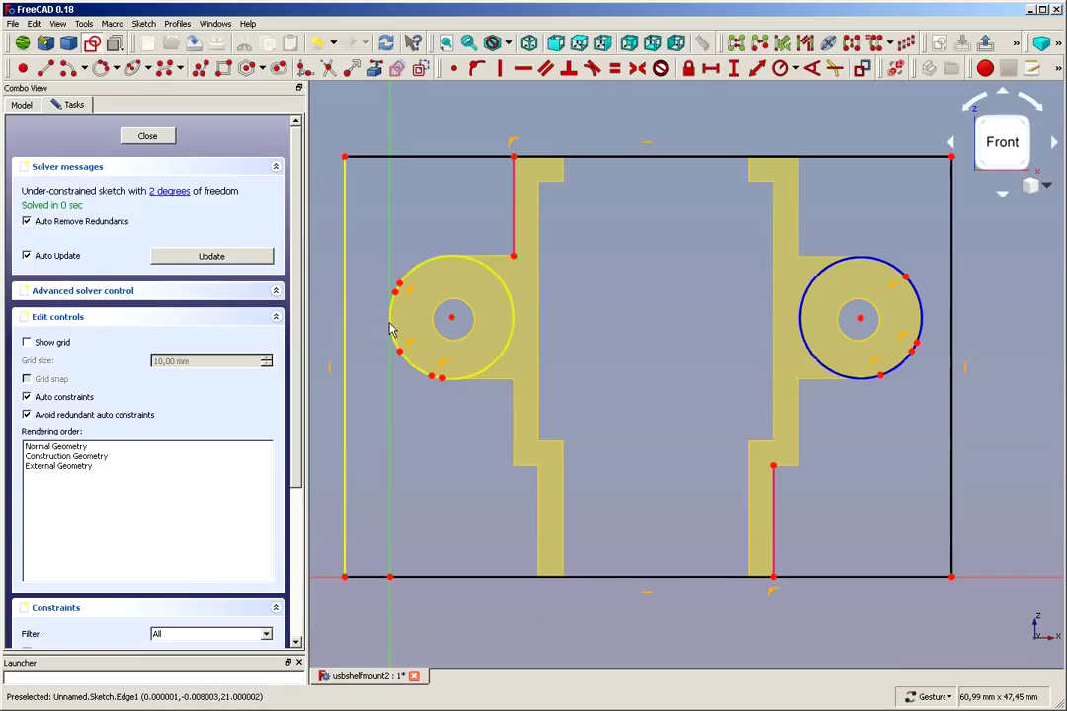
left_click(510, 305)
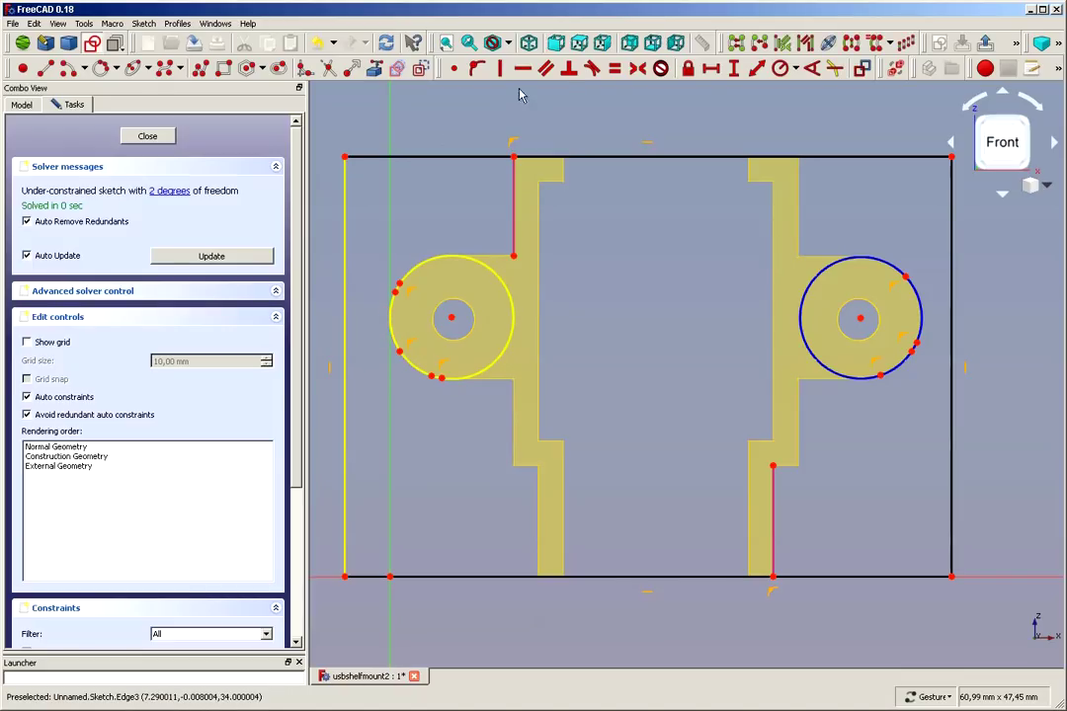
left_click(594, 71)
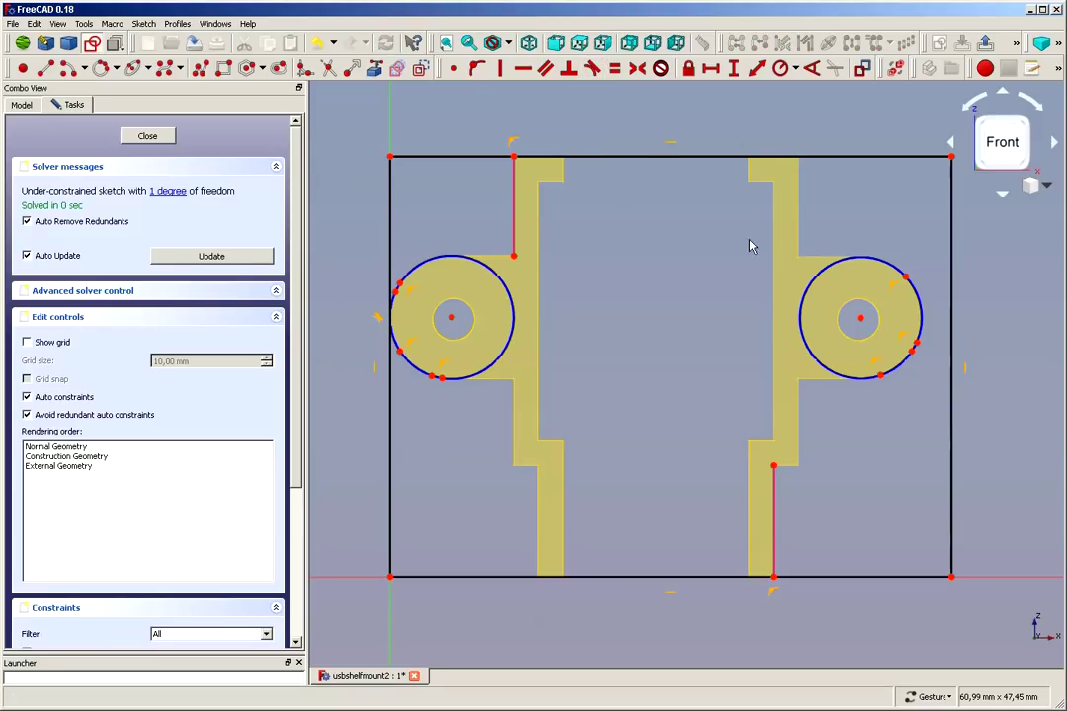
left_click(921, 293)
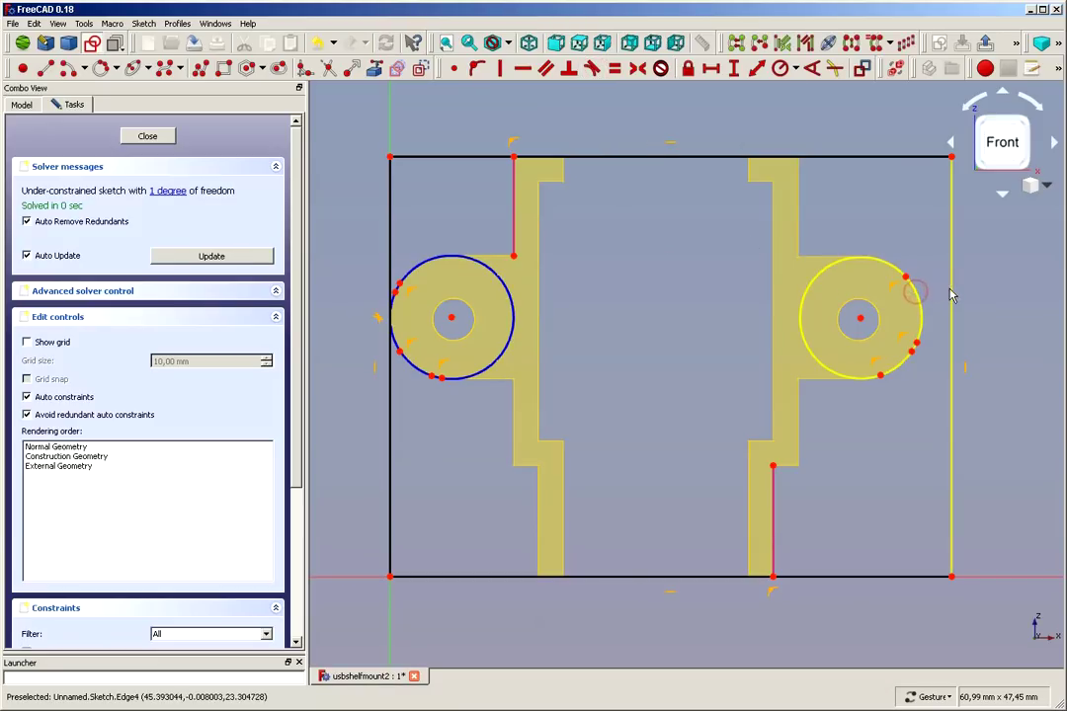
left_click(944, 277)
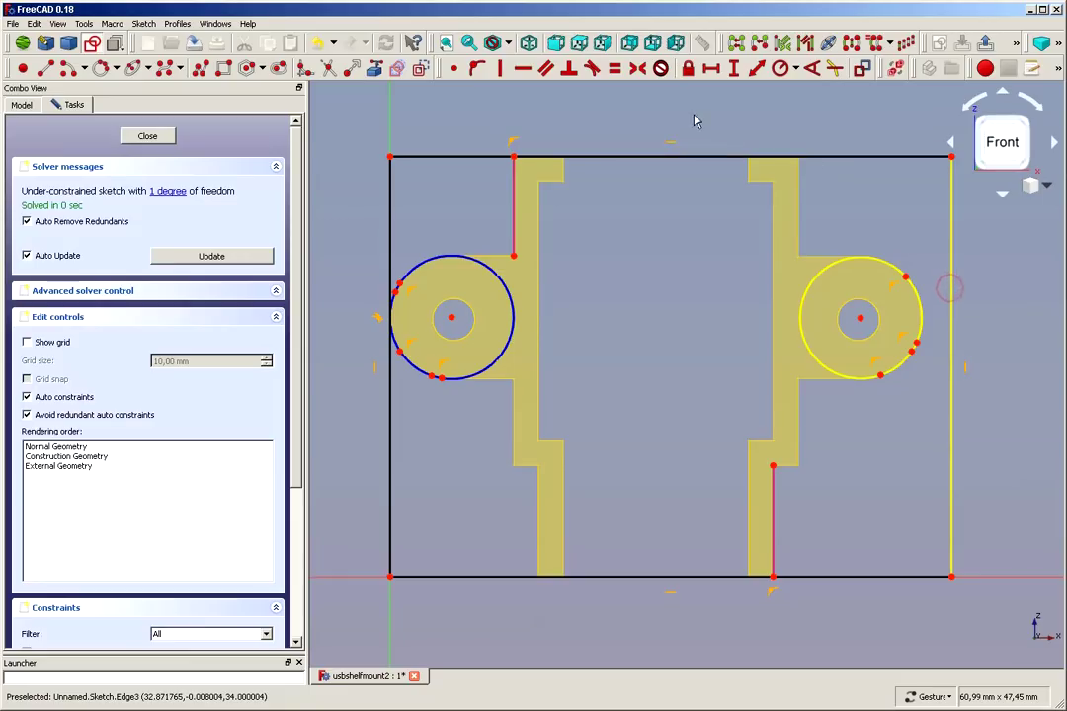
left_click(594, 71)
scroll(667, 252, "down", 1)
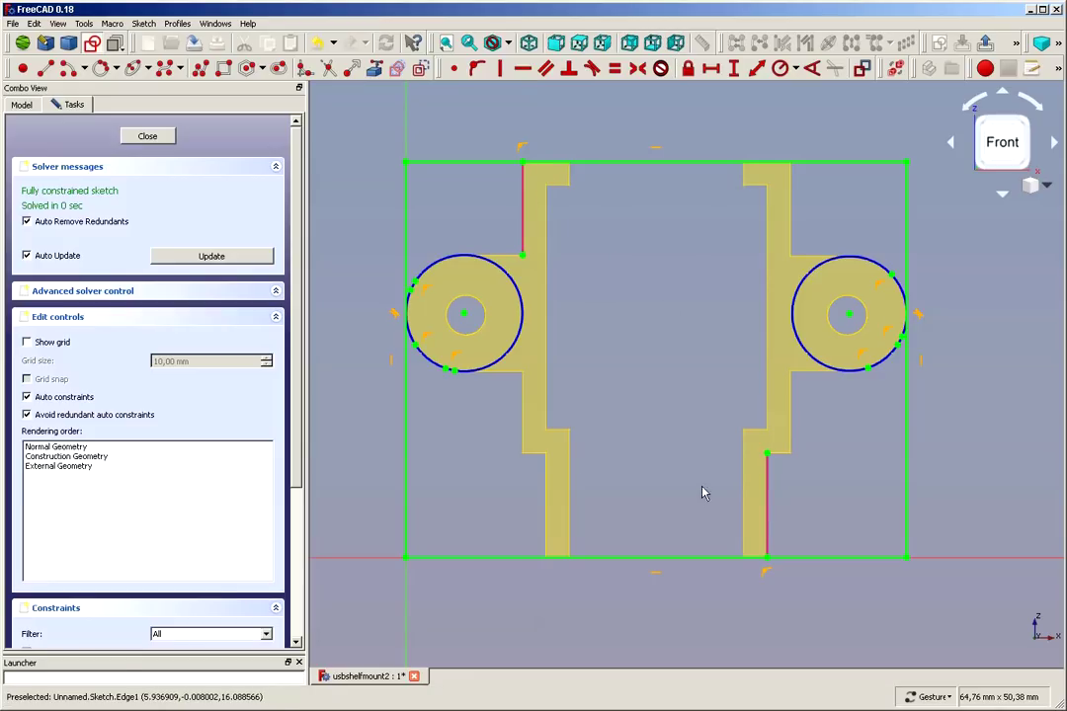
left_click(147, 136)
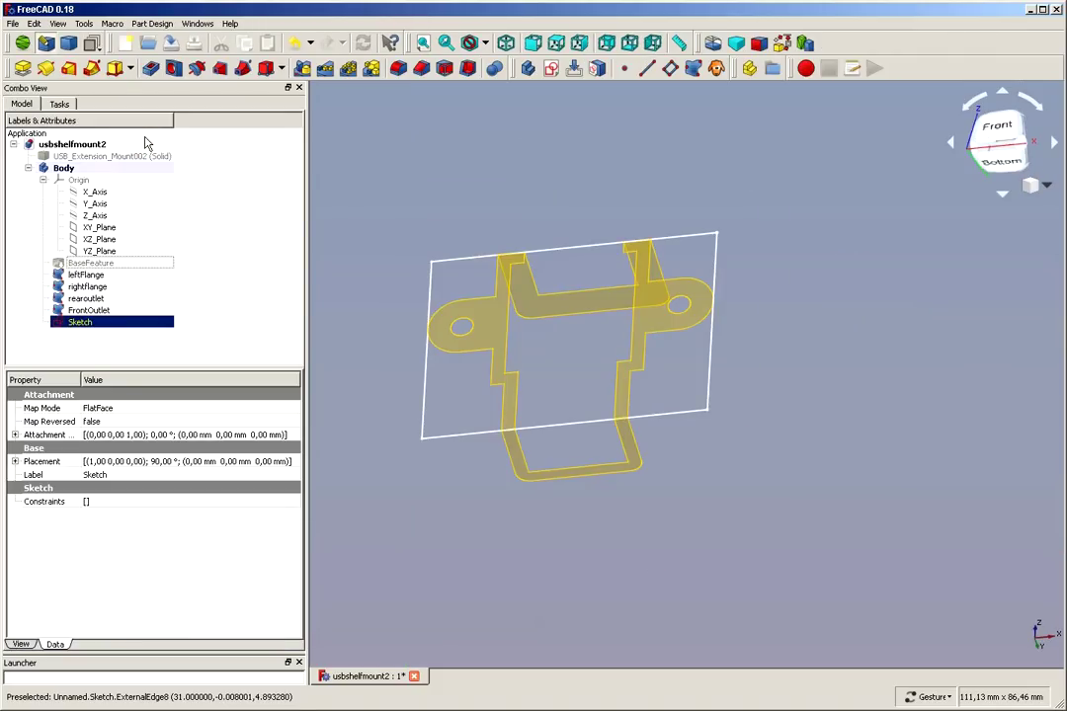
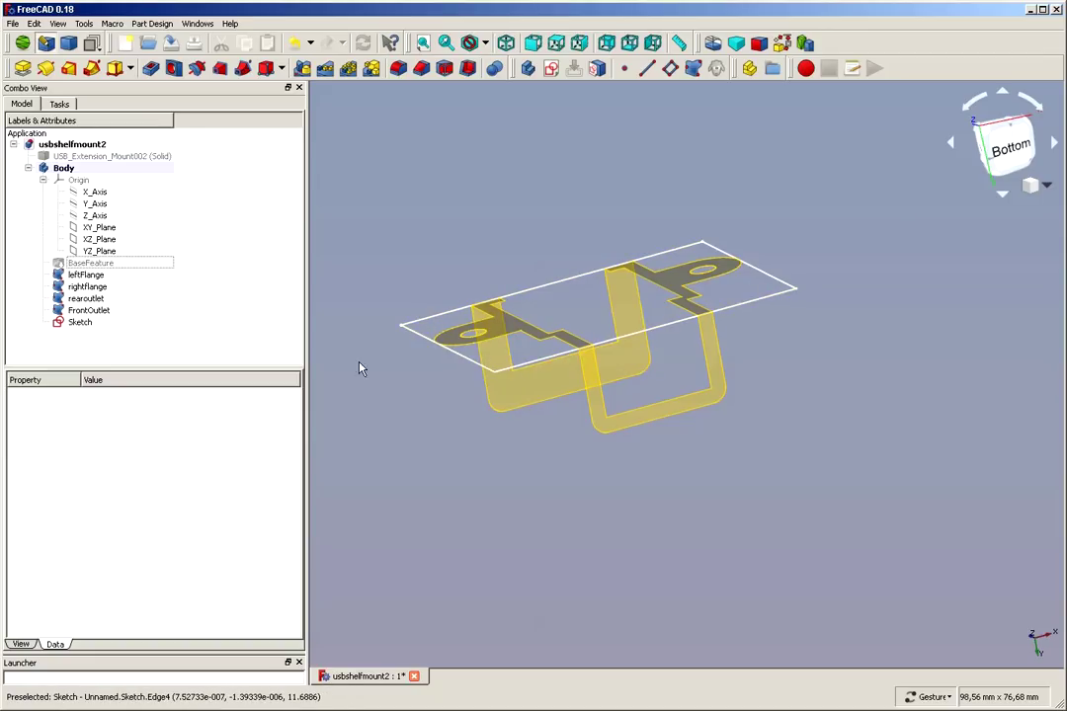
- Pad the rectangle sketch with a length of 2 mm, turning on the Reversed and Symmetric to plane options
left_click(81, 323)
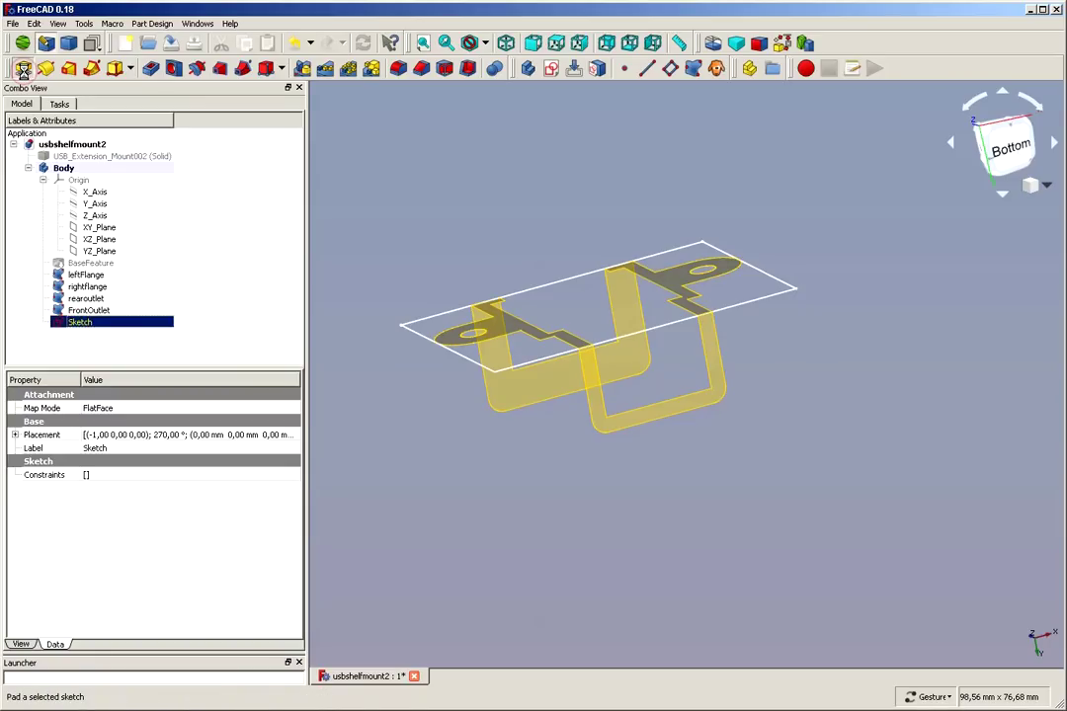
left_click(23, 69)
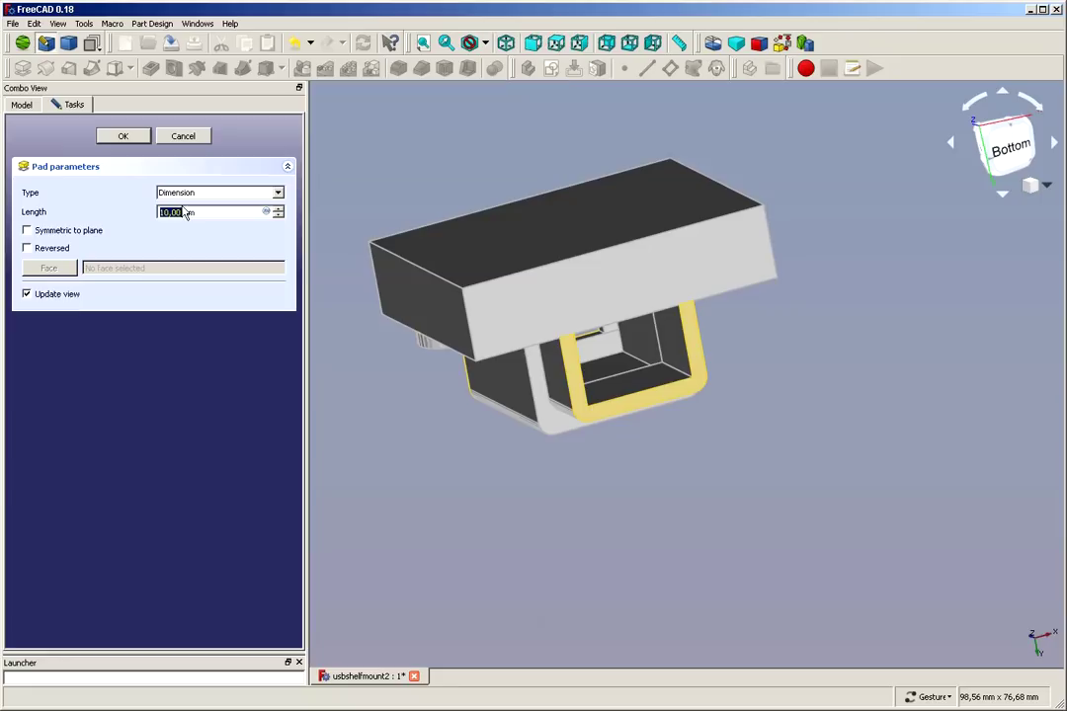
type("2")
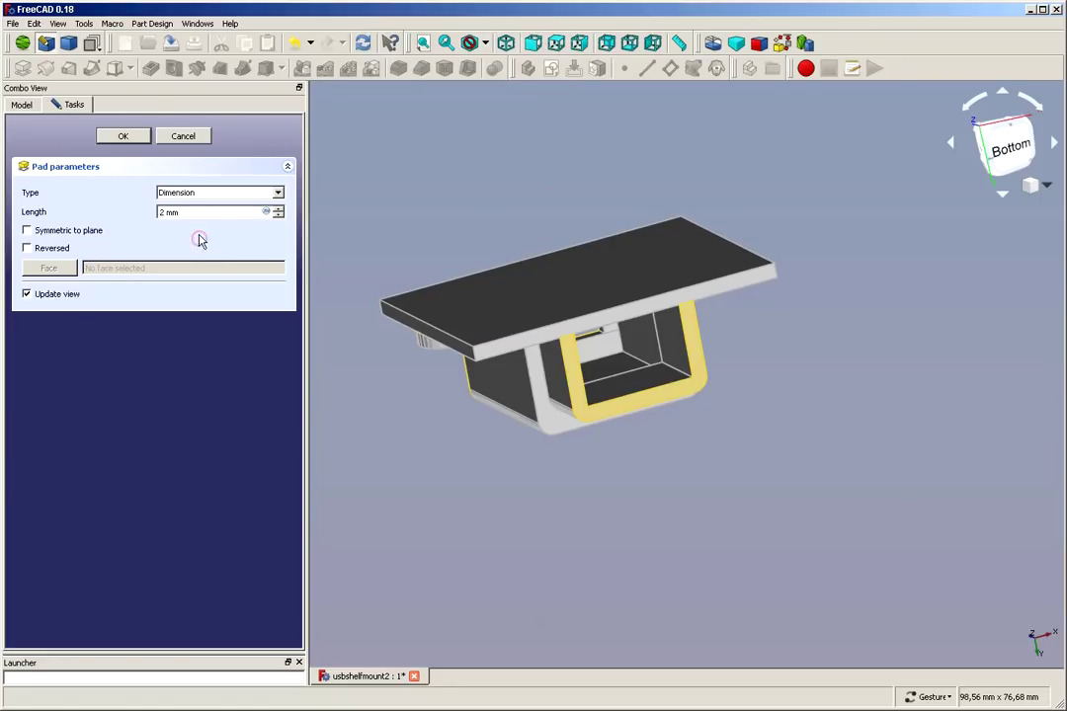
mouse_move(754, 565)
left_mouse_down()
mouse_move(753, 507)
mouse_move(735, 526)
left_mouse_up()
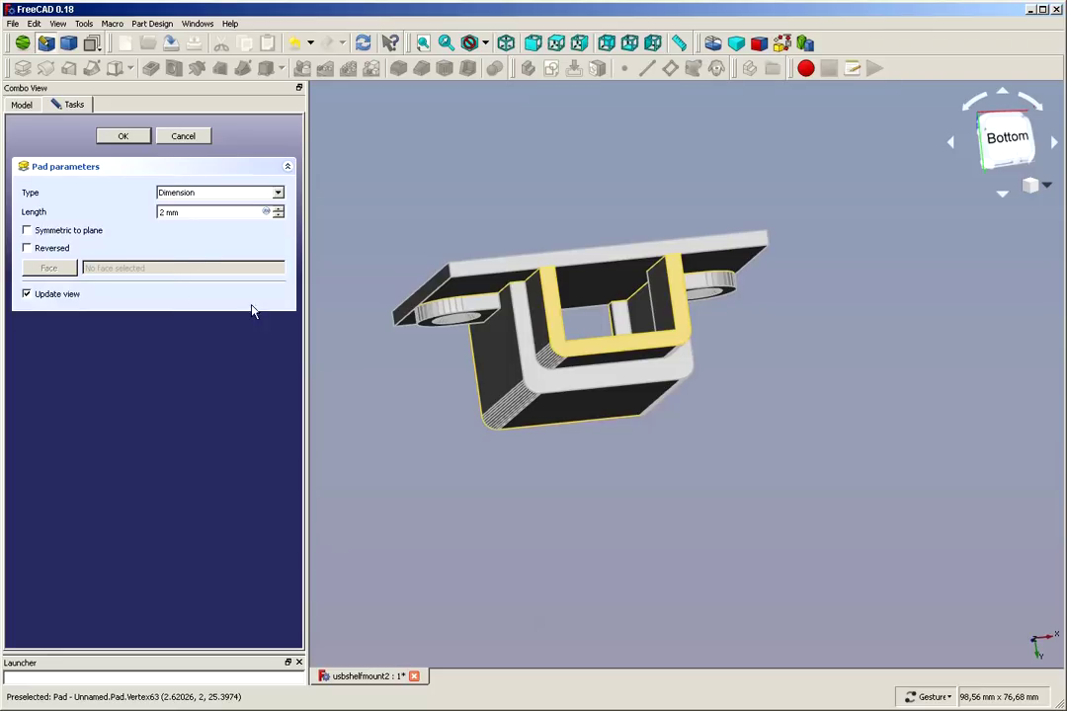
left_click(26, 248)
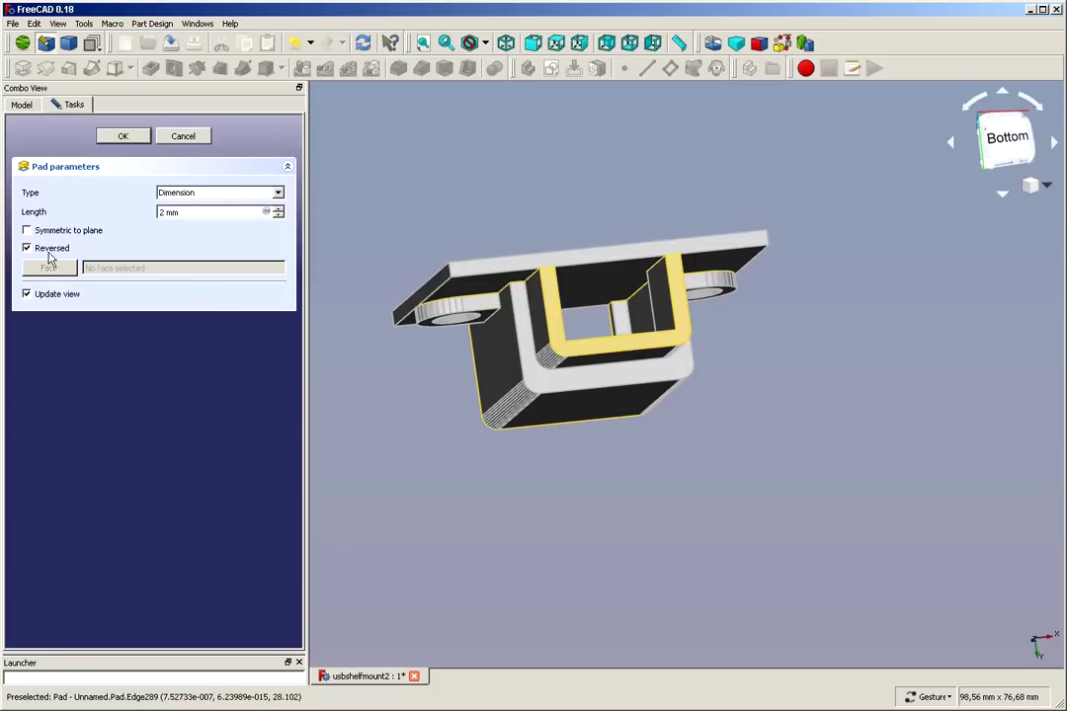
left_click(27, 230)
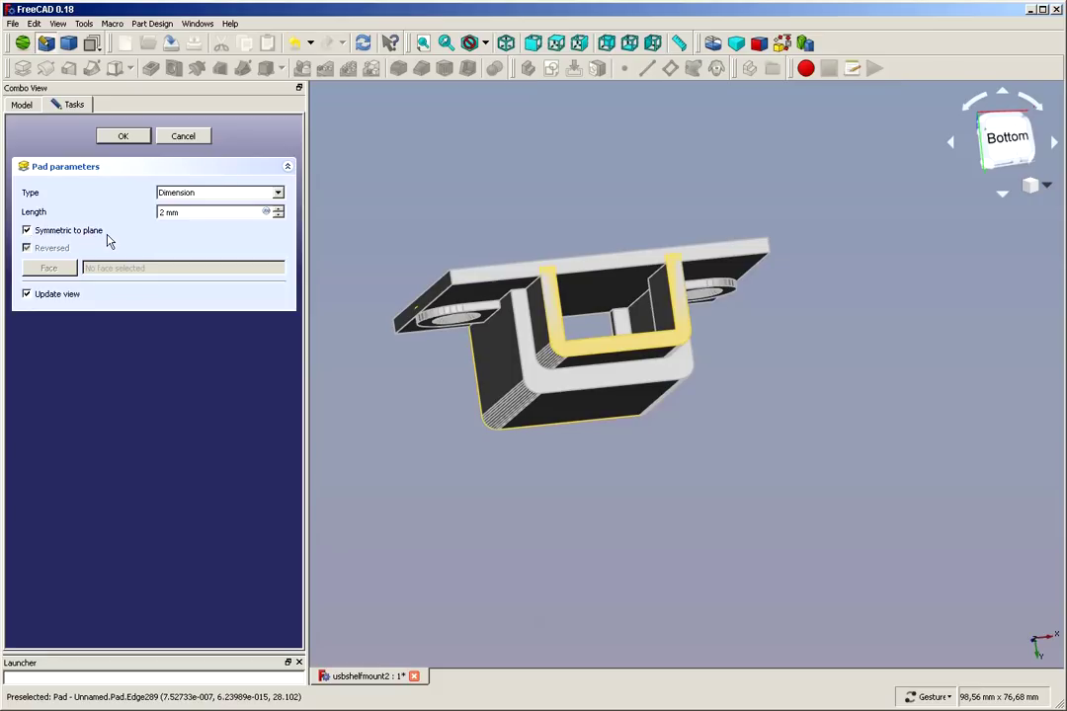
- Try out several greater lengths for the pad and bring its length back to 2 mm
scroll(435, 321, "up", 2)
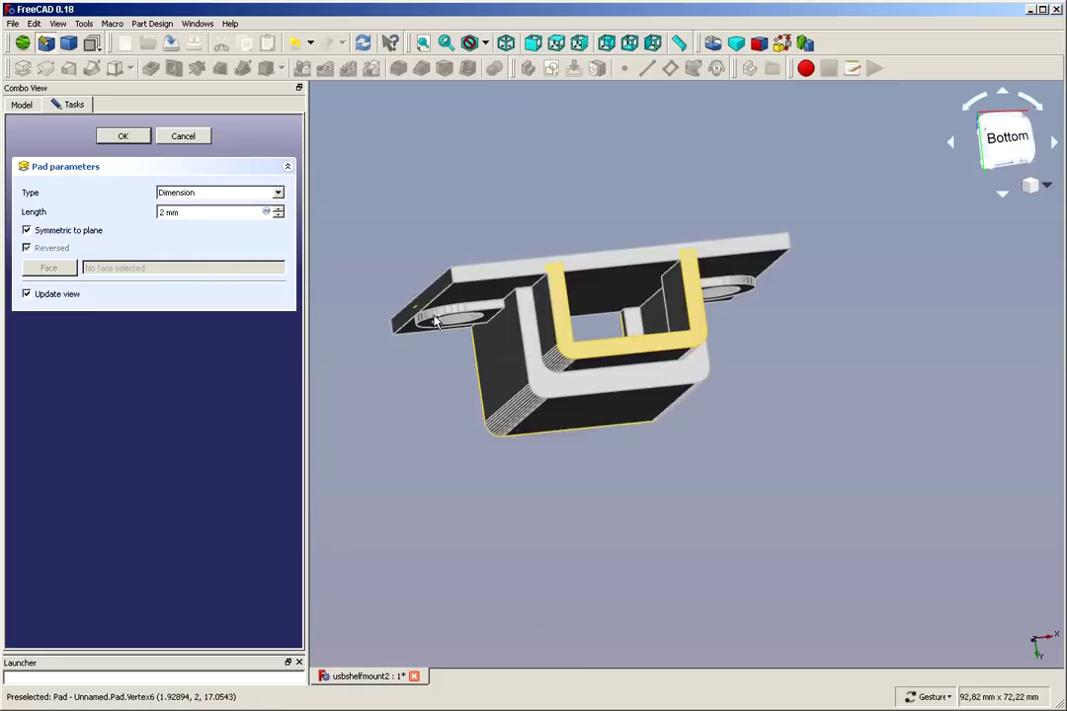
scroll(400, 275, "up", 5)
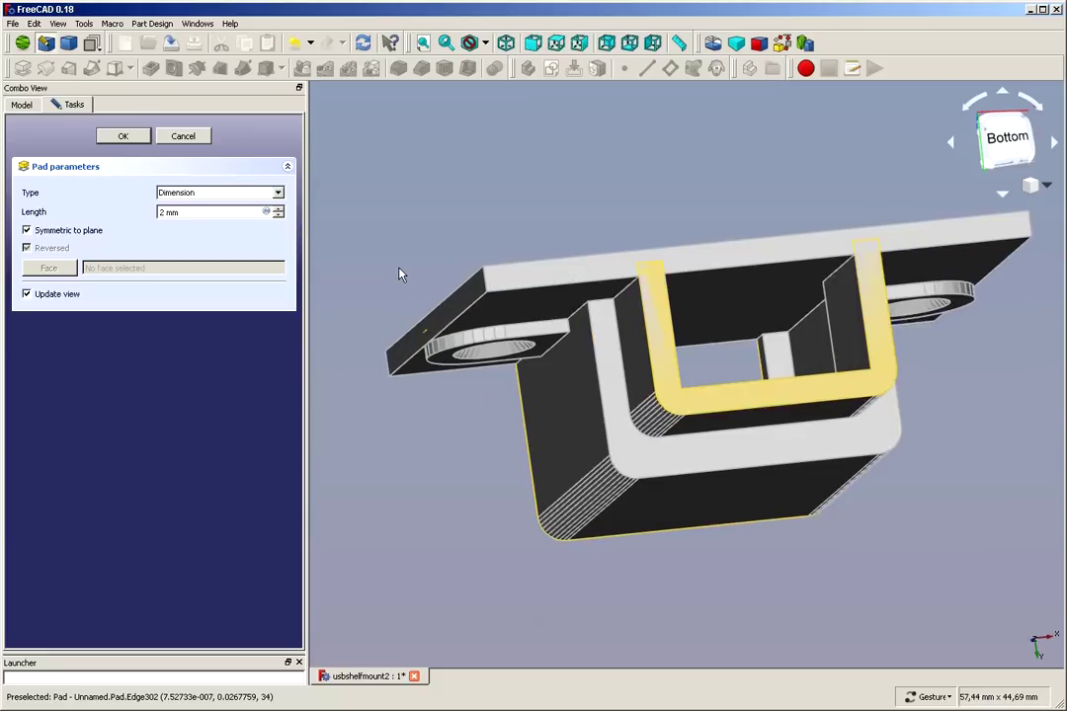
scroll(400, 275, "down", 2)
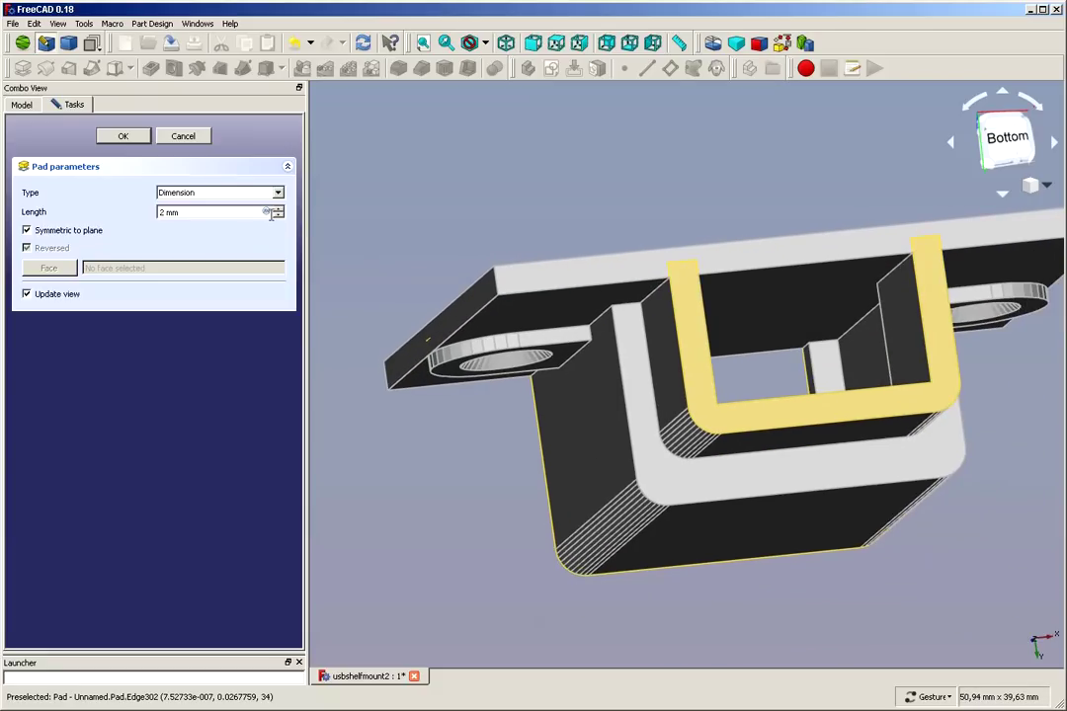
left_click(277, 209)
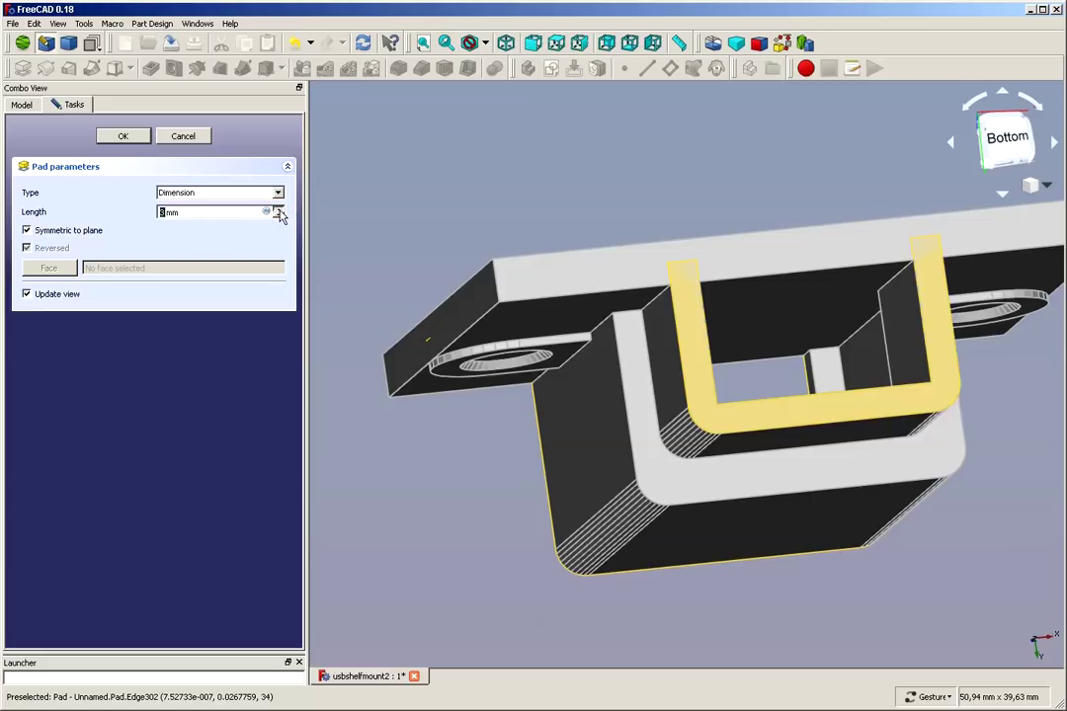
left_click(278, 210)
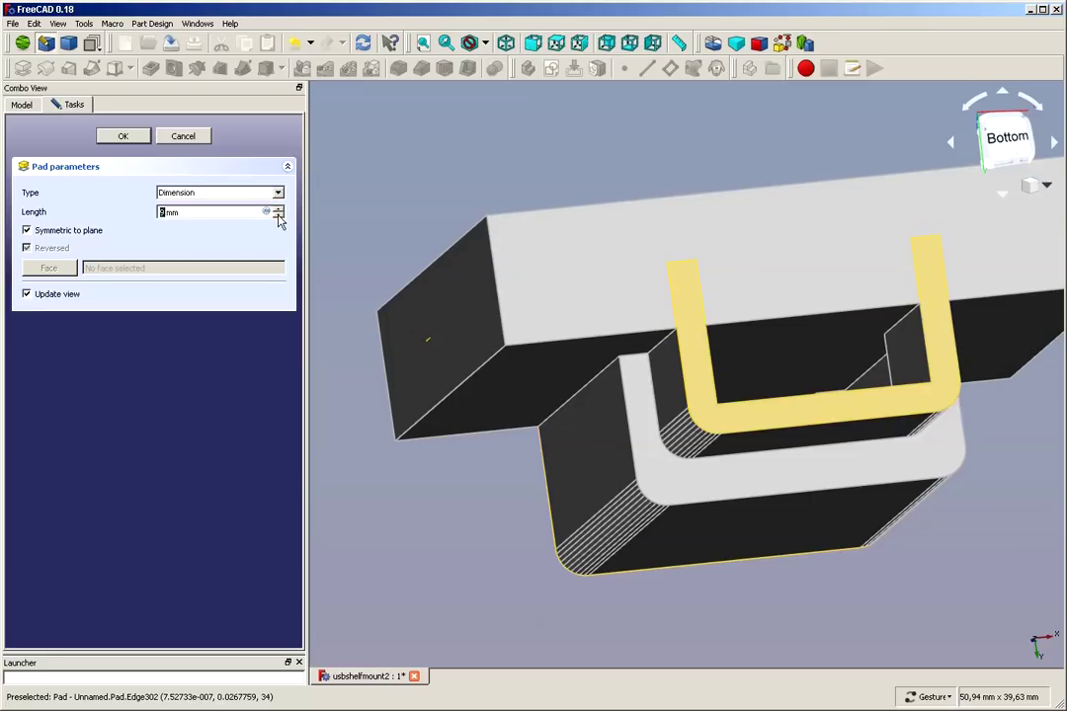
left_click(277, 211)
left_click(278, 211)
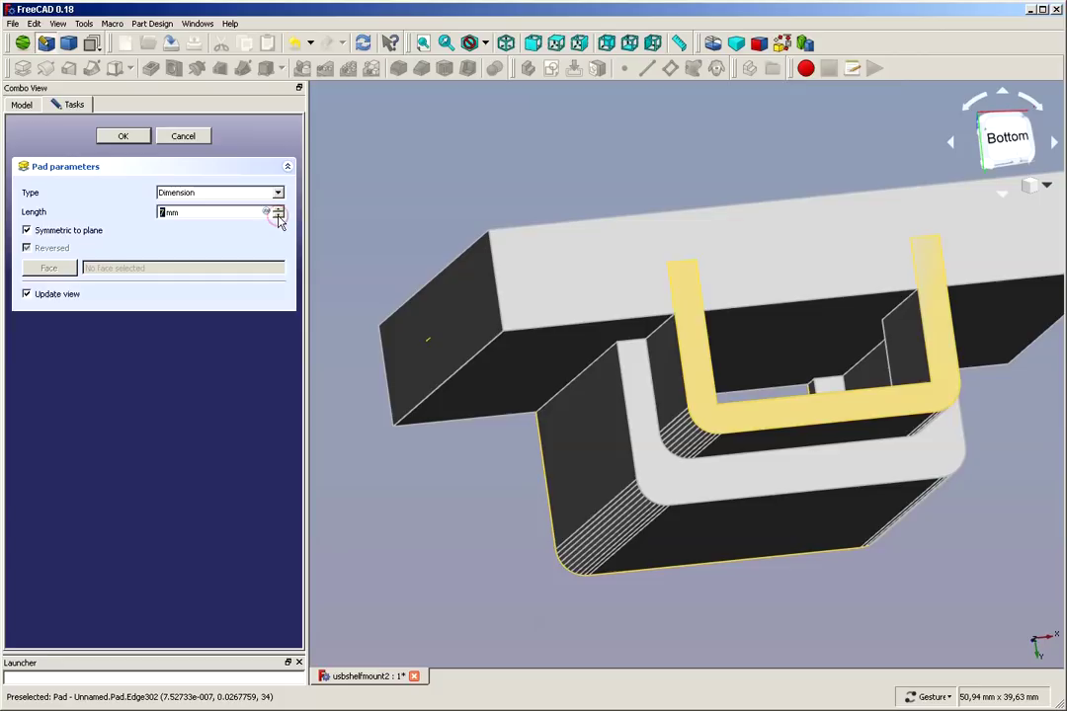
left_click(277, 211)
left_click(278, 210)
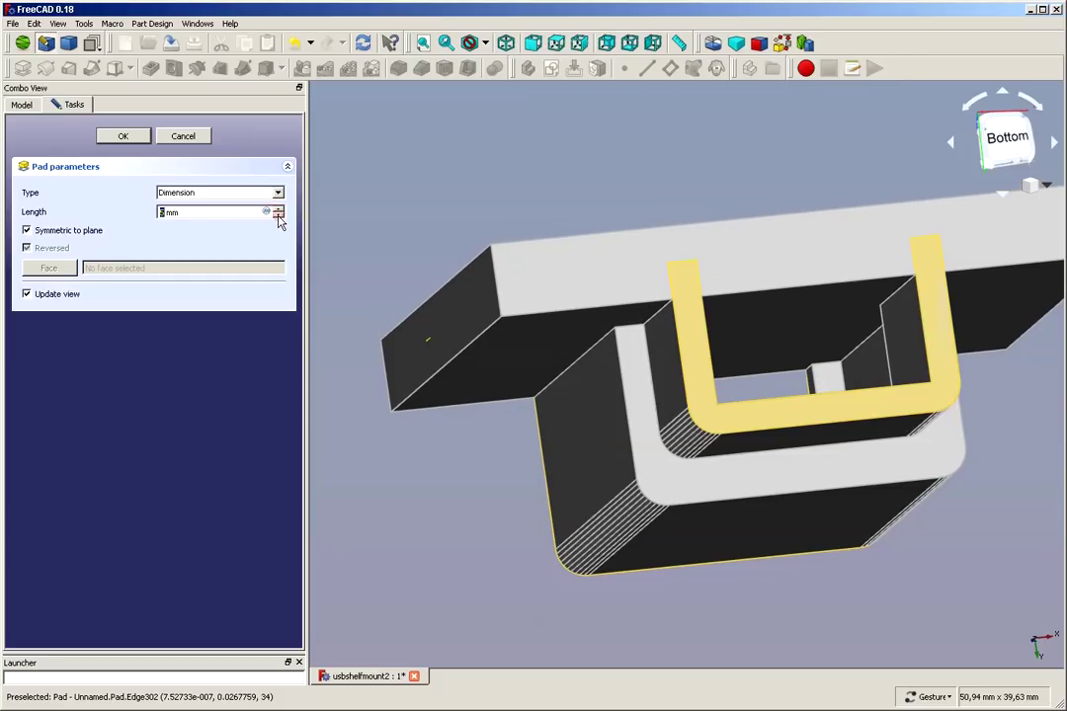
left_click(278, 210)
left_click(278, 211)
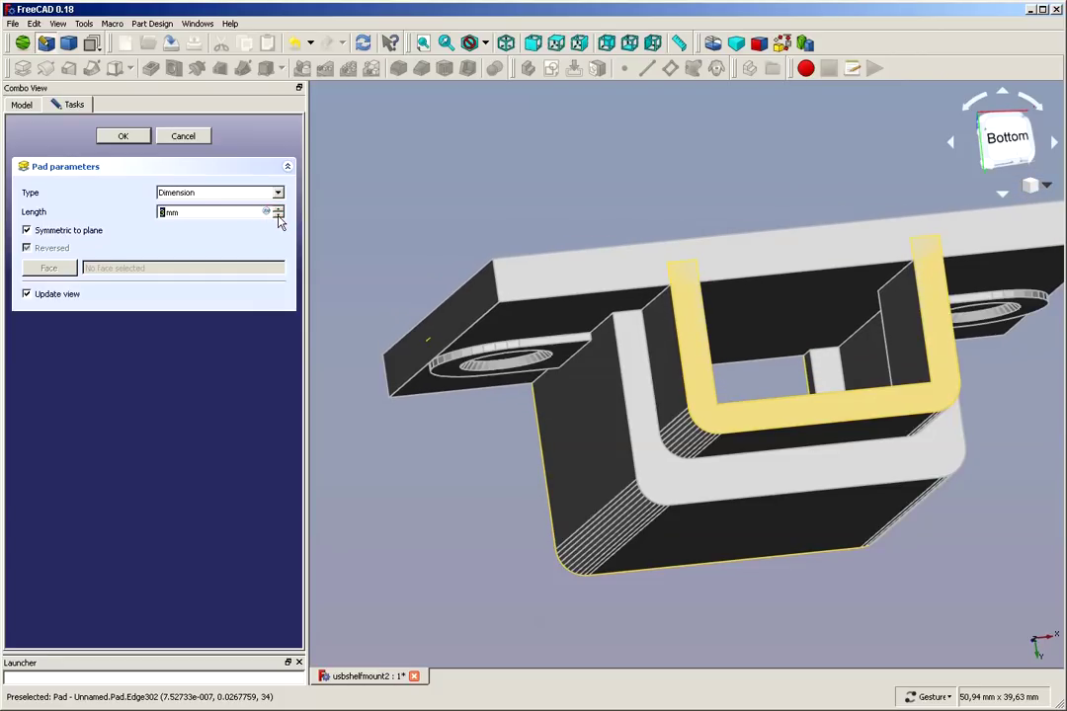
left_click(278, 212)
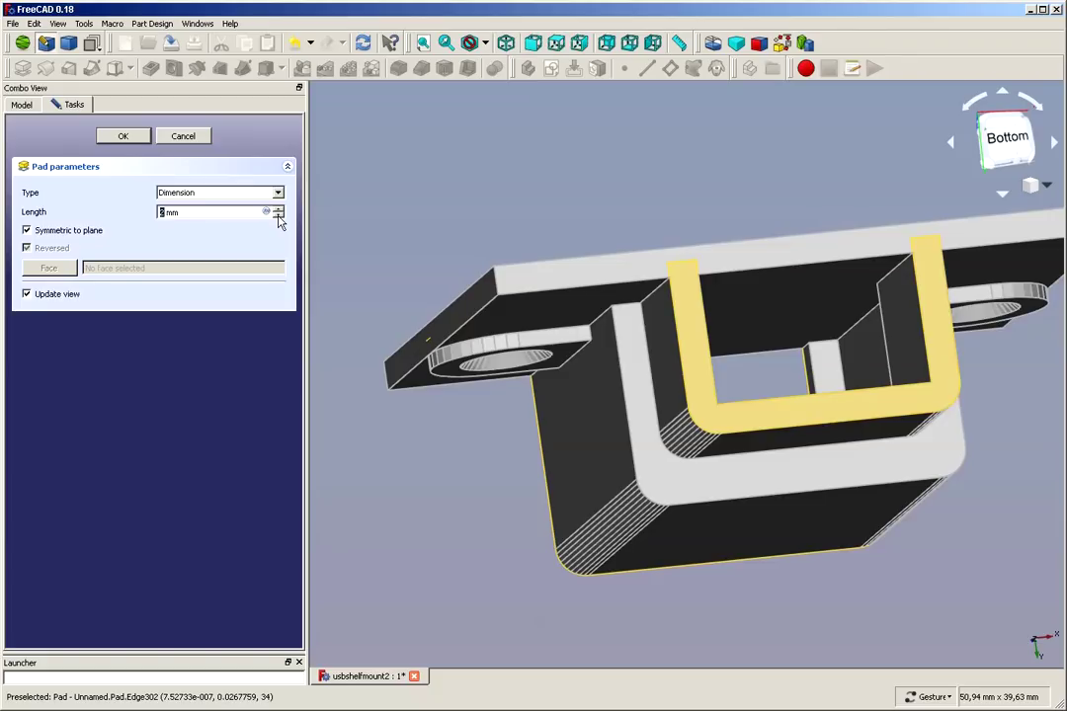
- Turn off the pad's Symmetric to plane and Reversed options and accept the pad
left_click(83, 230)
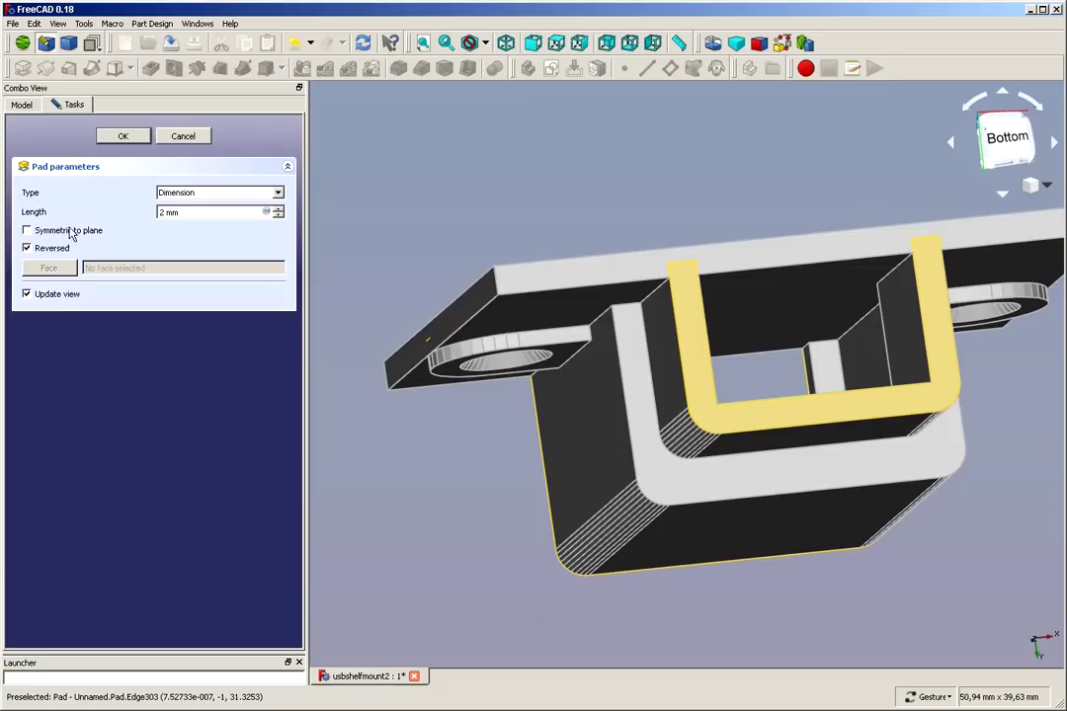
left_click(41, 253)
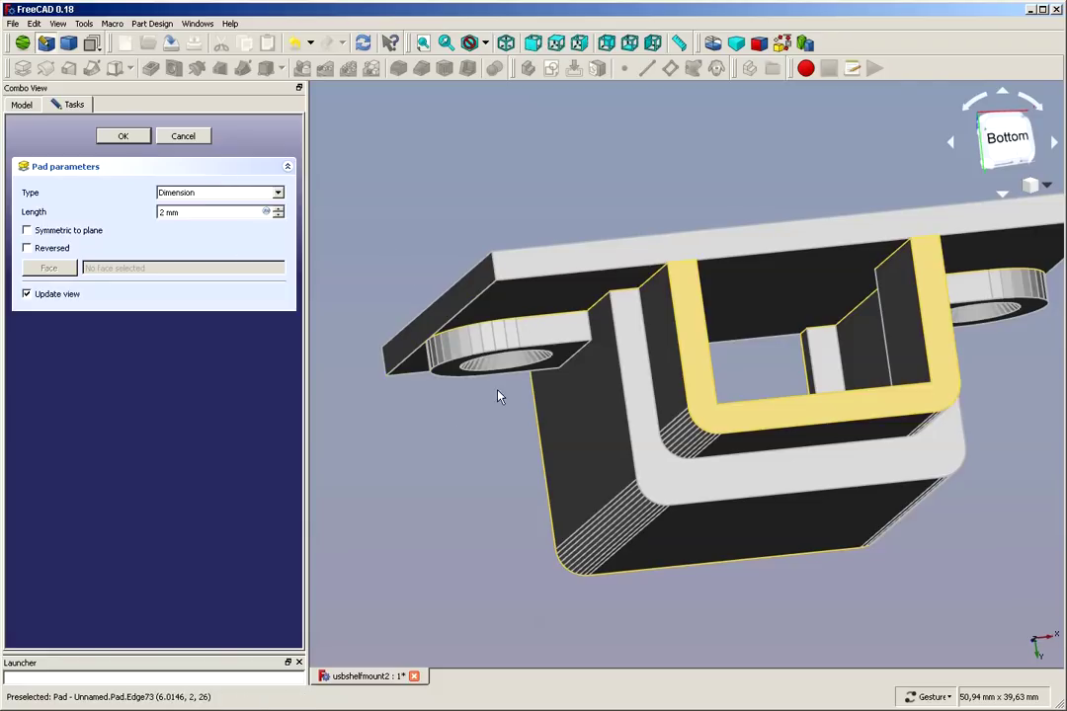
left_click(124, 137)
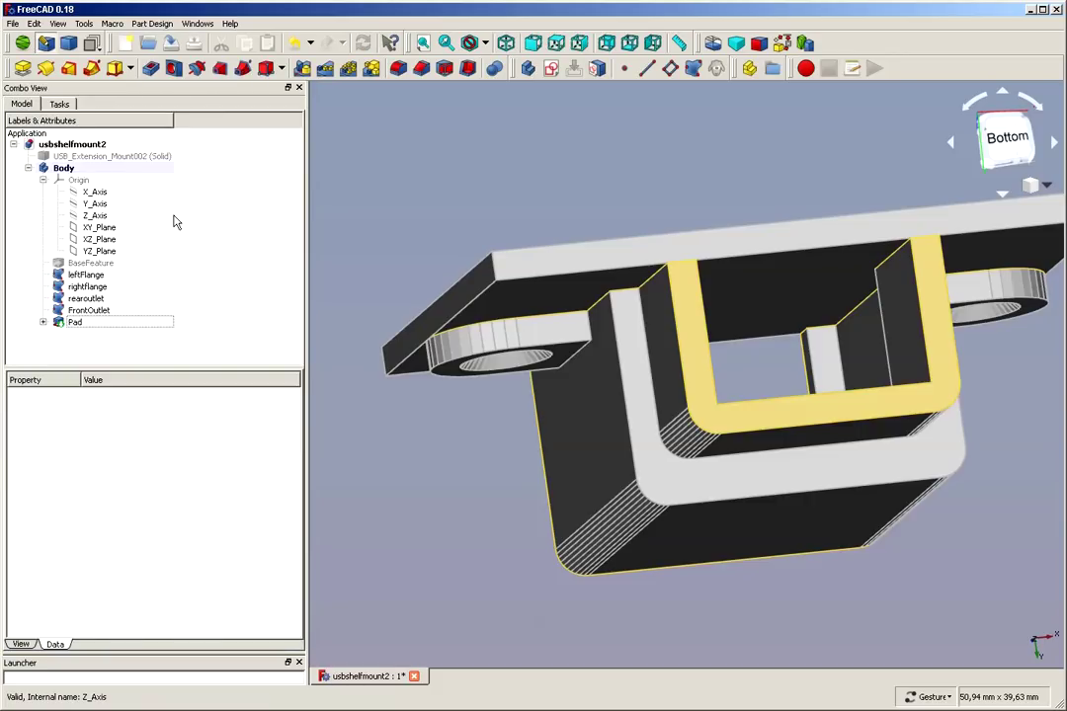
- Open the pad's sketch from the model tree to review its geometry, and close it again
scroll(347, 214, "down", 2)
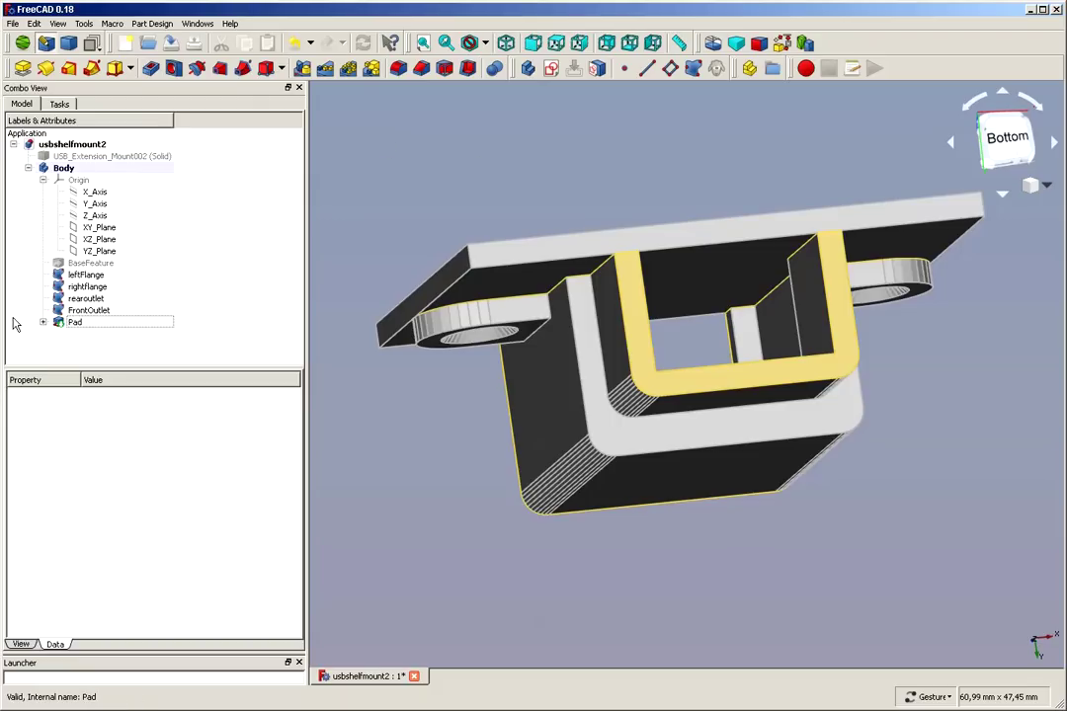
left_click(42, 322)
double_click(102, 336)
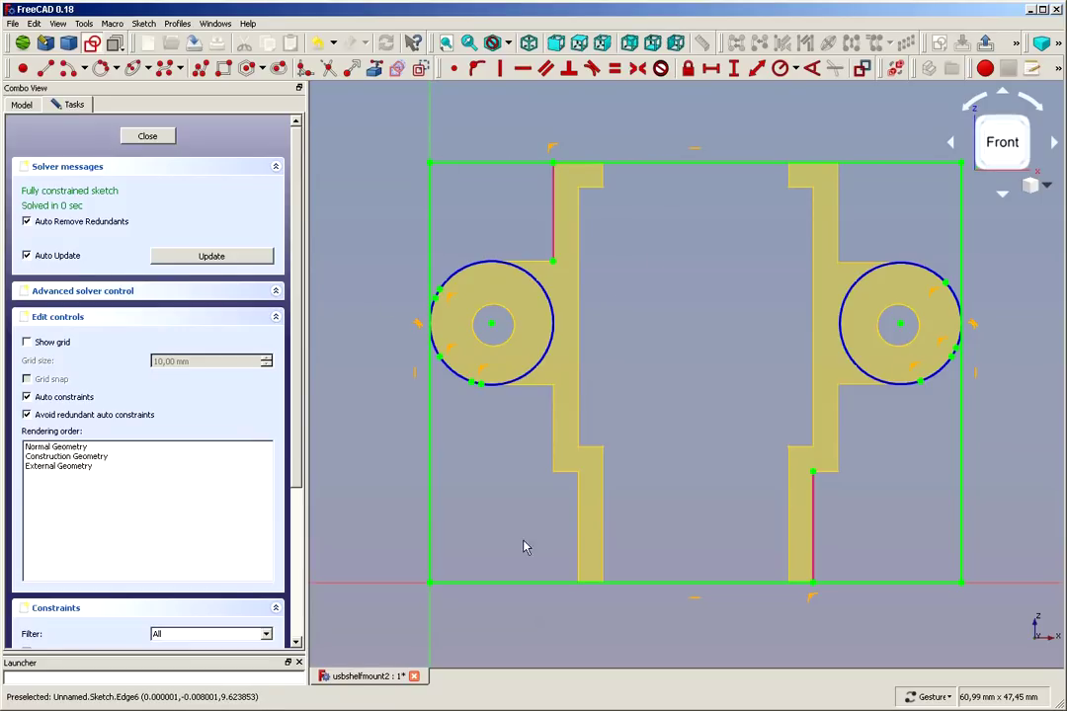
left_click(145, 137)
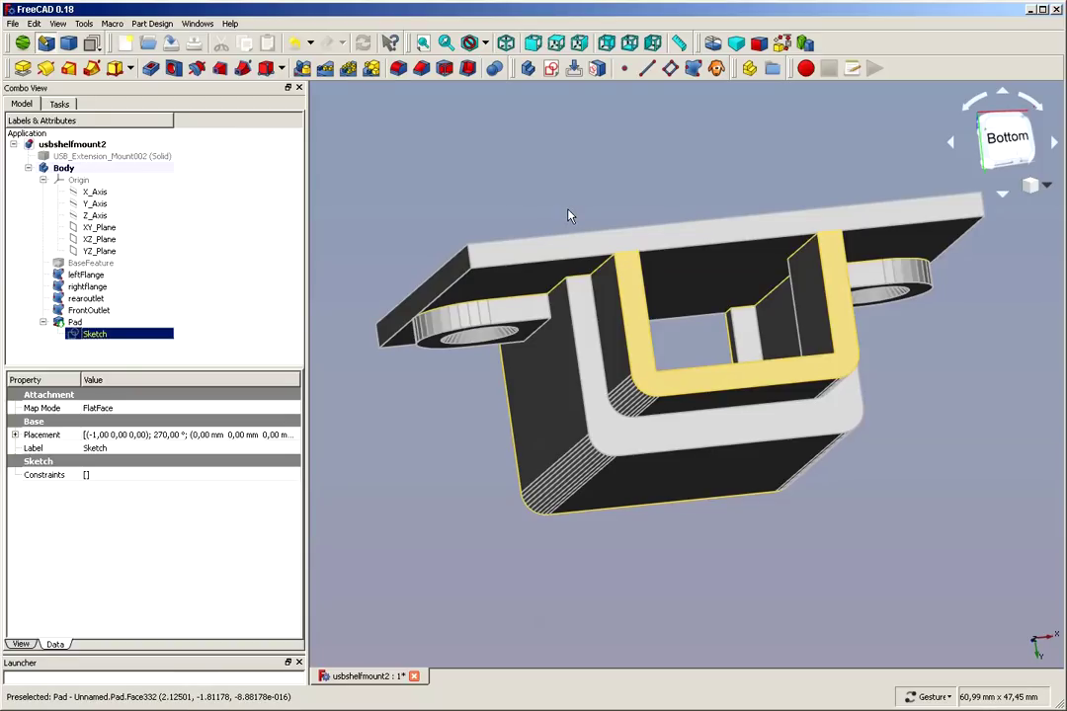
left_click(150, 22)
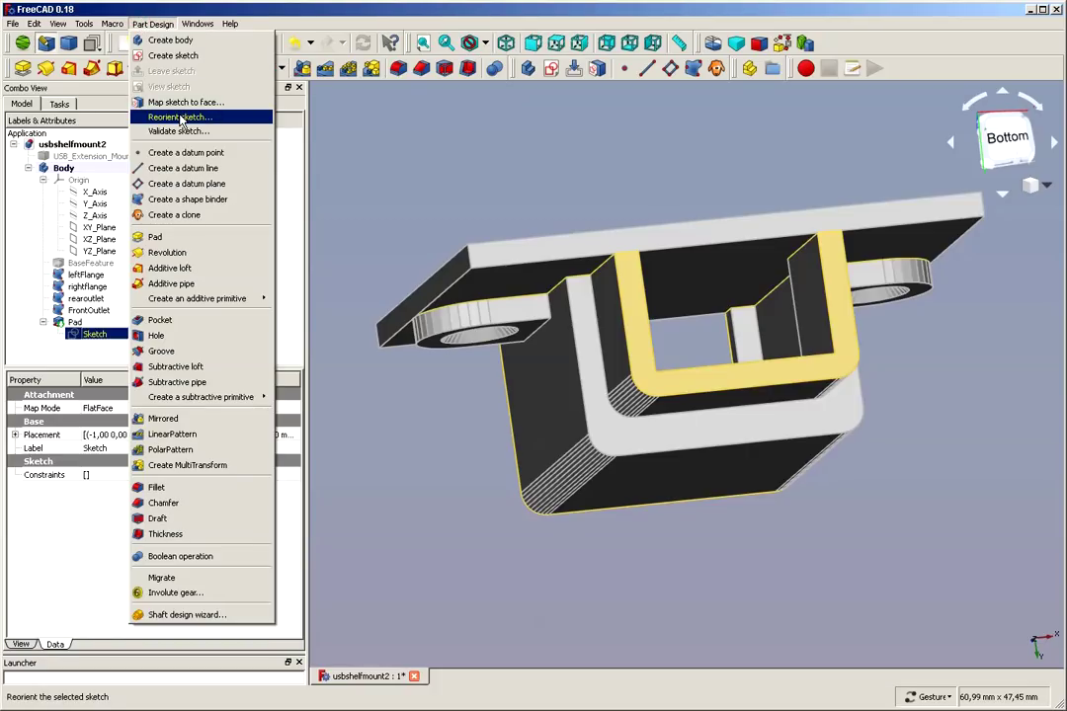
left_click(497, 156)
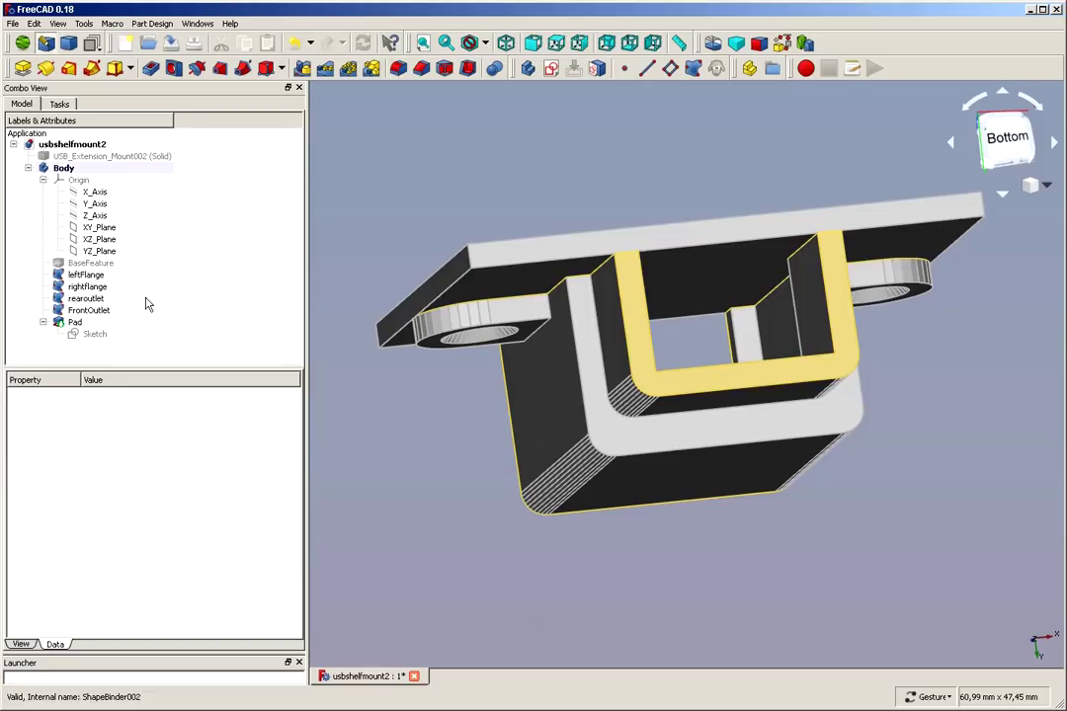
- Set the Z translation to -2 mm in the pad sketch's placement and apply it
left_click(89, 334)
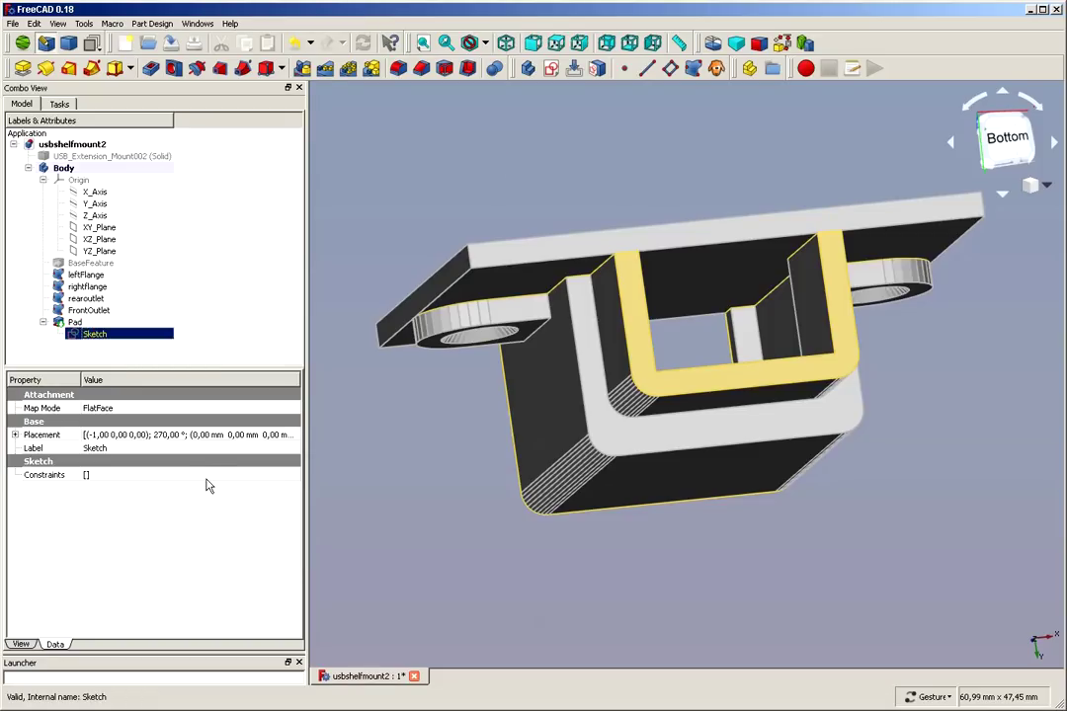
left_click(293, 442)
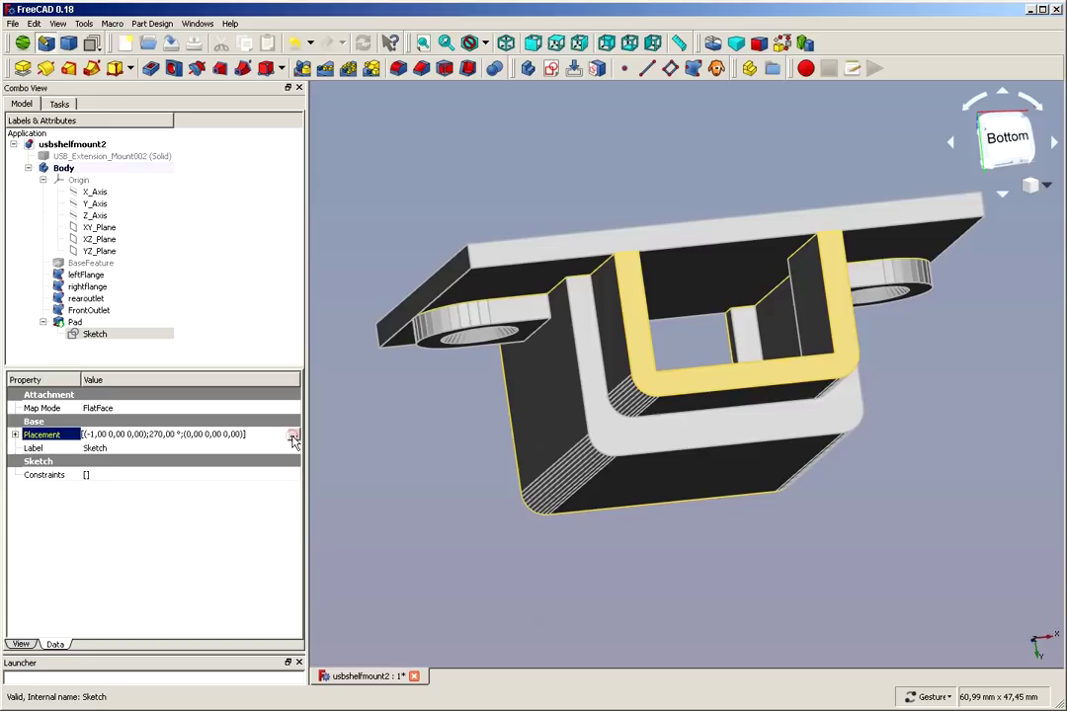
left_click(293, 438)
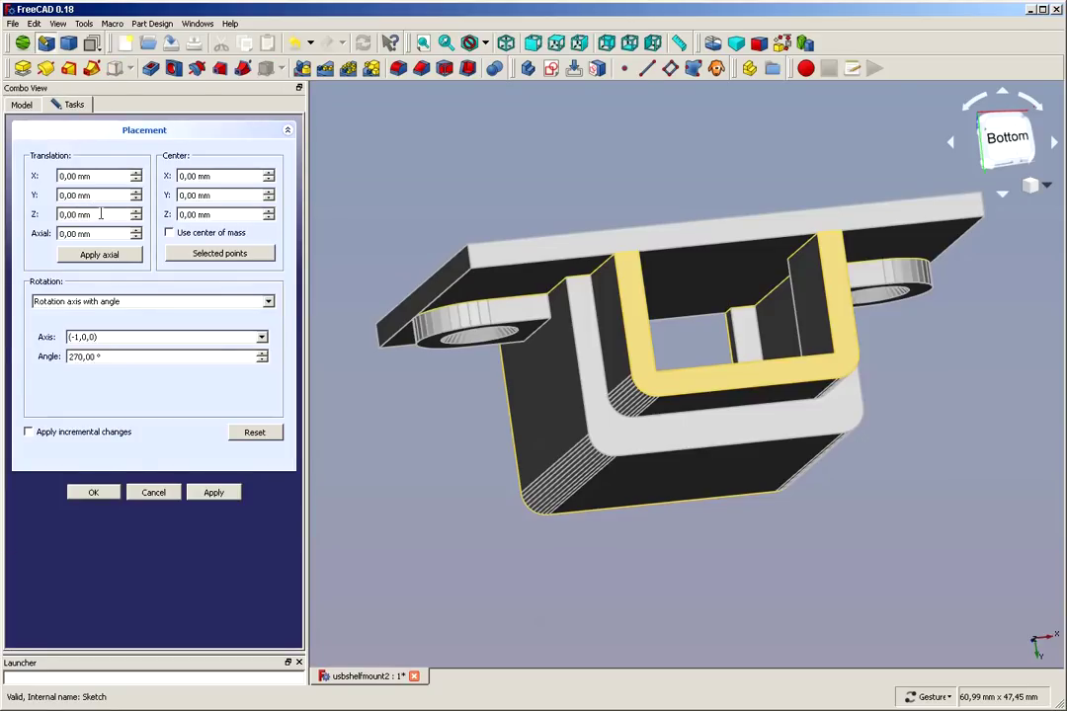
double_click(100, 214)
type("-2")
left_click(214, 493)
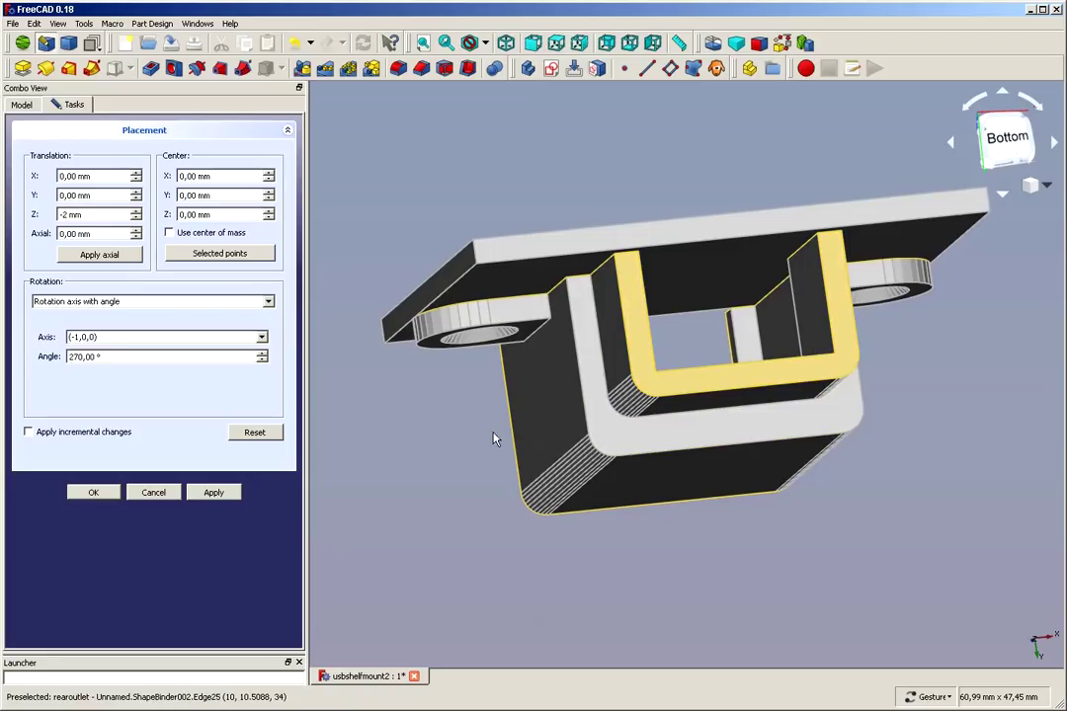
- Set the sketch placement's Z translation to 0 and its Y translation to -1 mm, and leave the placement settings
left_click_drag(317, 393, 384, 283)
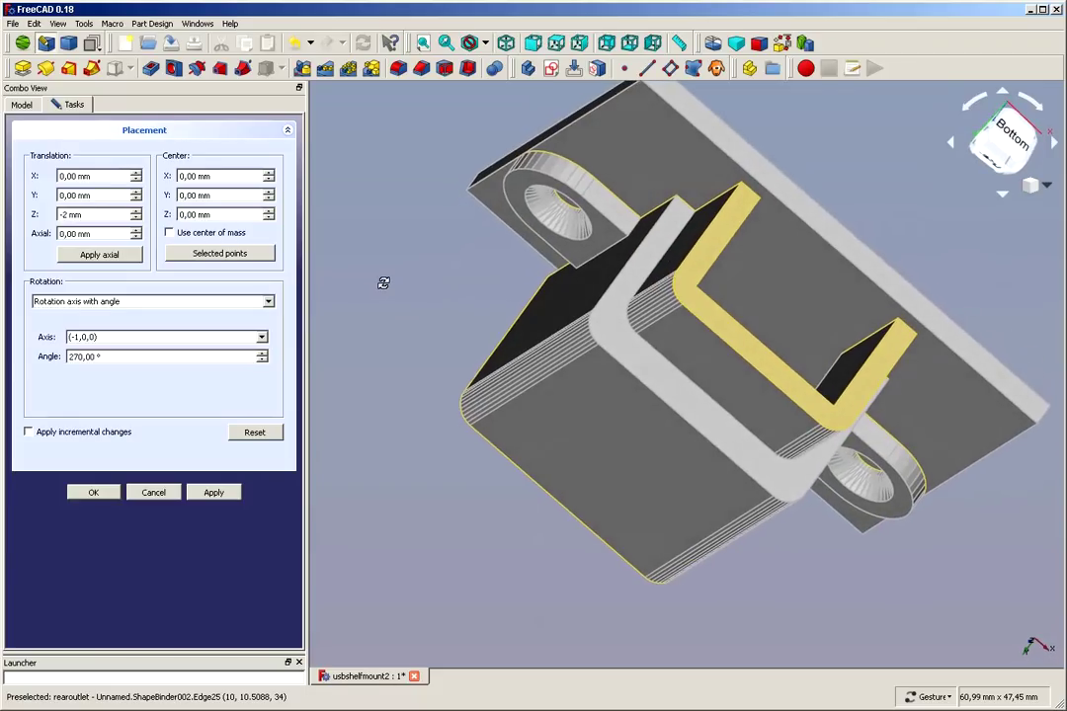
left_click_drag(746, 601, 676, 488)
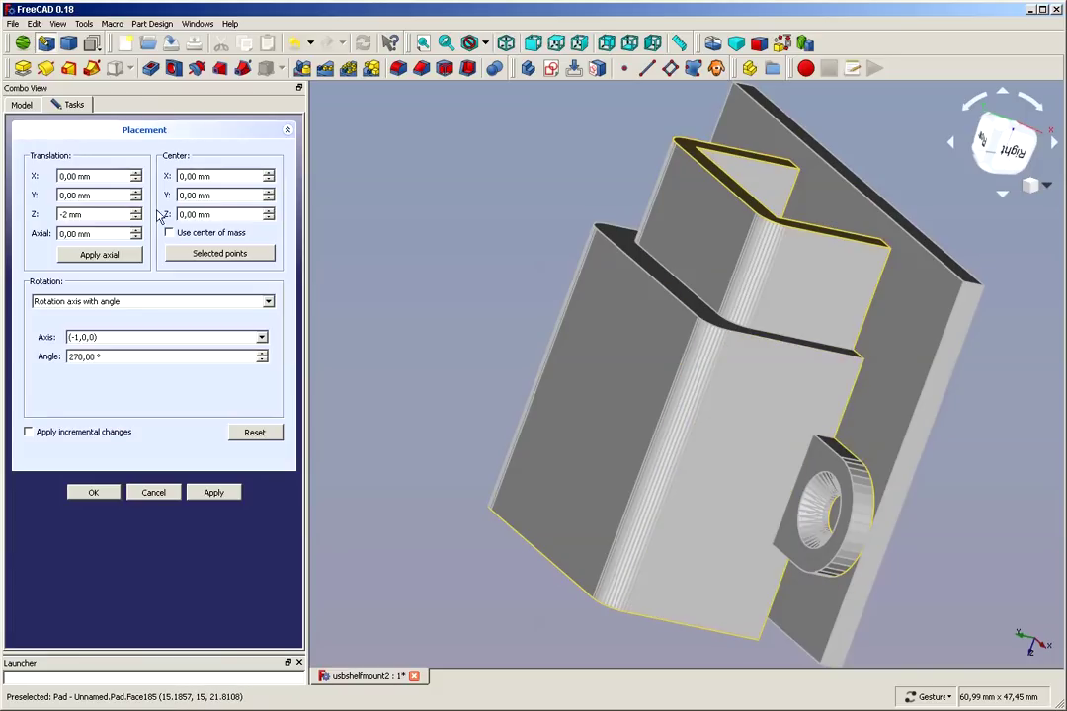
triple_click(104, 218)
type("0")
triple_click(101, 194)
type("-1")
left_click(154, 494)
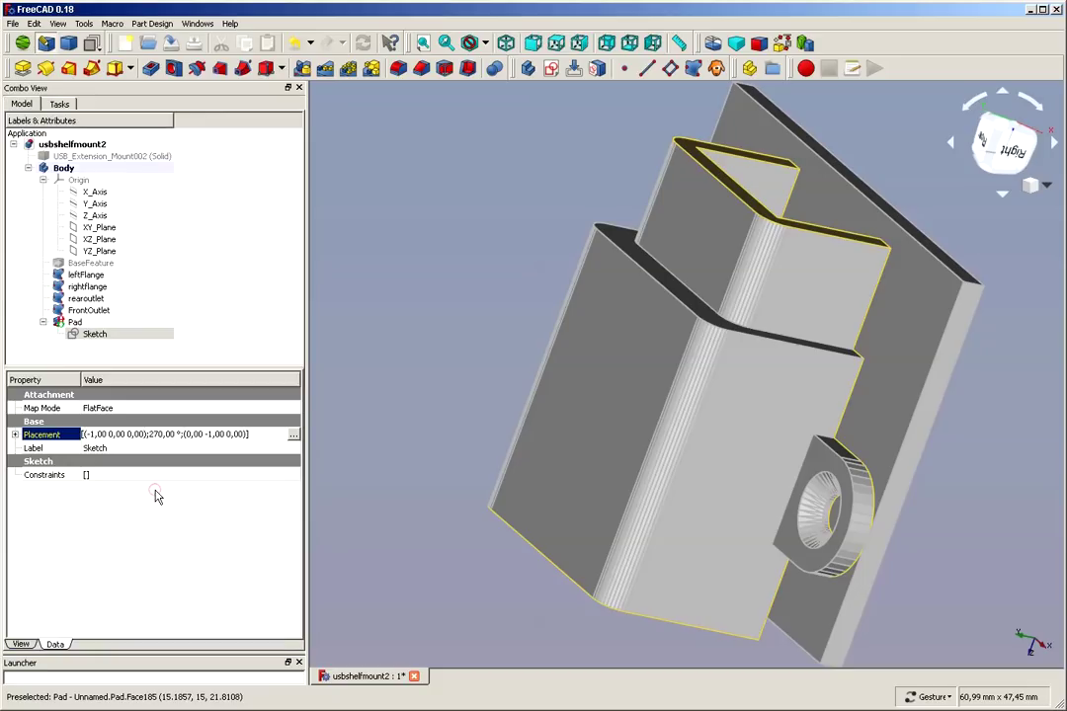
- Check the pad's sketch and the pad parameters, closing each without edits
double_click(91, 334)
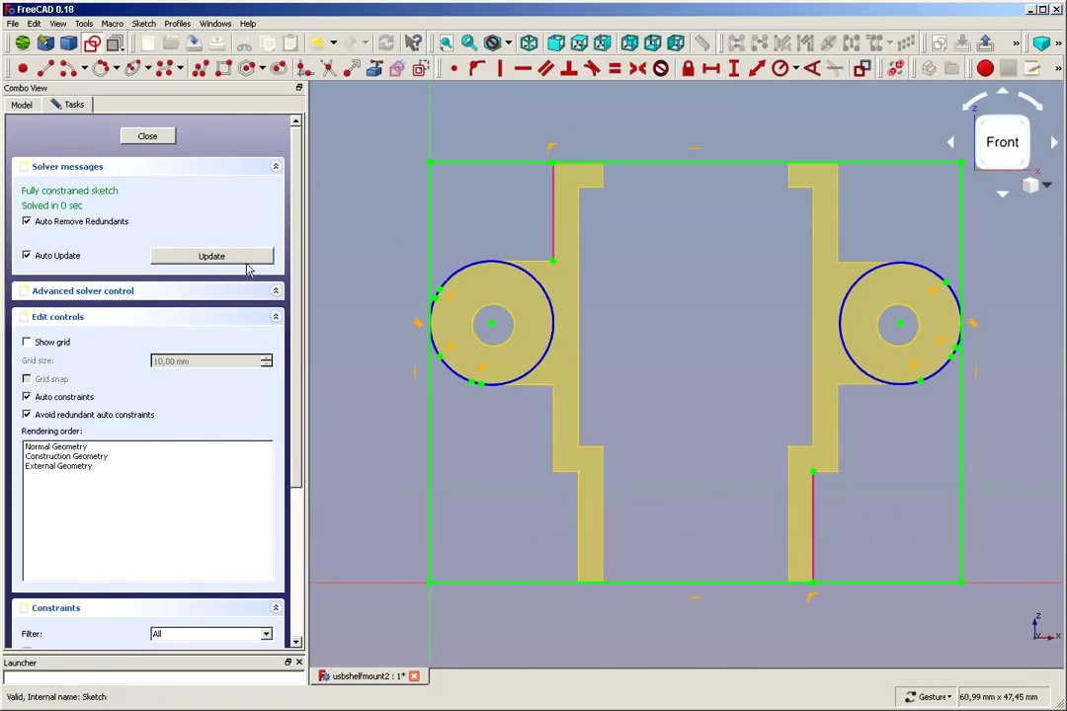
left_click(156, 140)
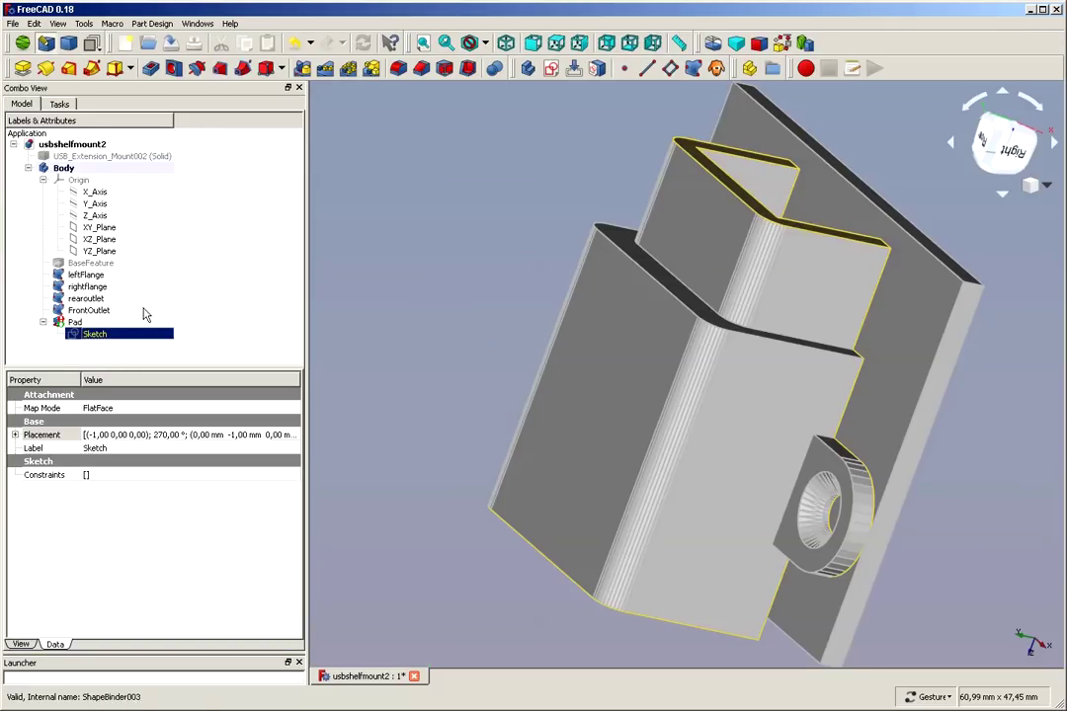
double_click(79, 323)
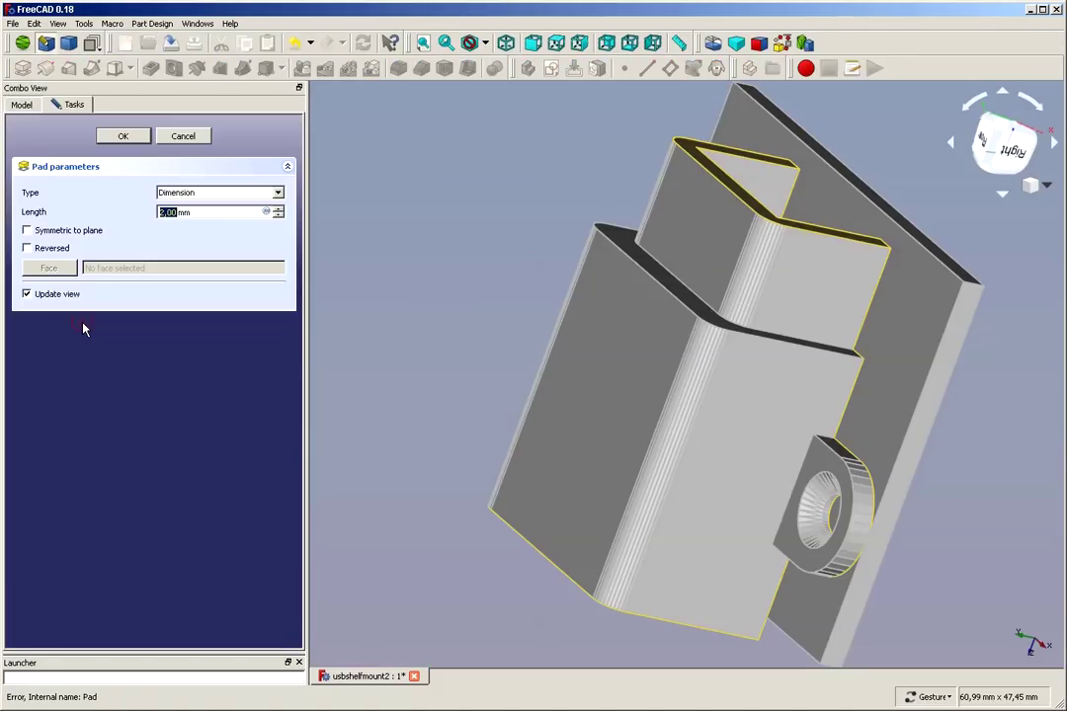
left_click(191, 140)
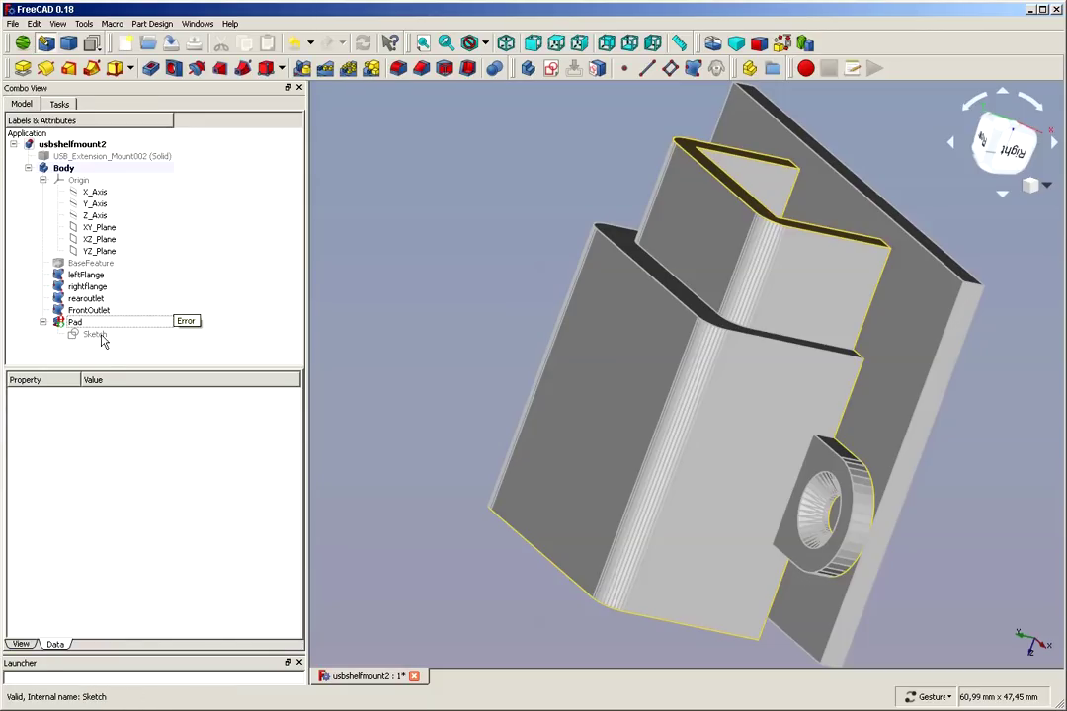
- Reset the Y translation in the pad sketch's placement to 0, accept it and deselect the sketch
left_click(89, 334)
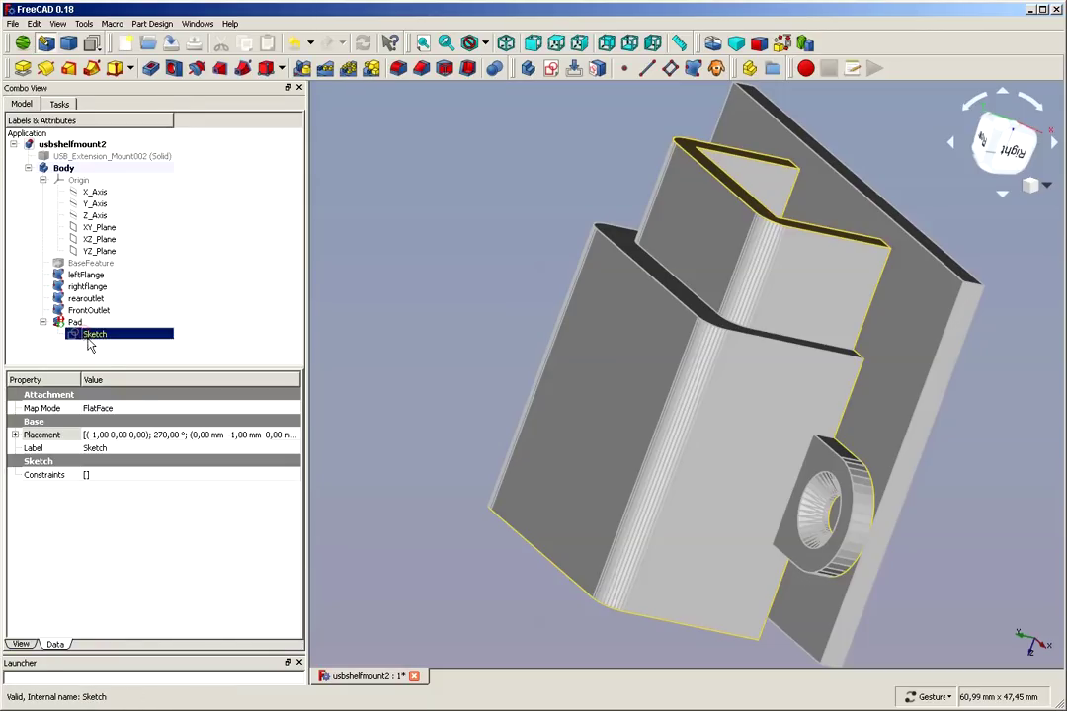
left_click(278, 437)
left_click(294, 435)
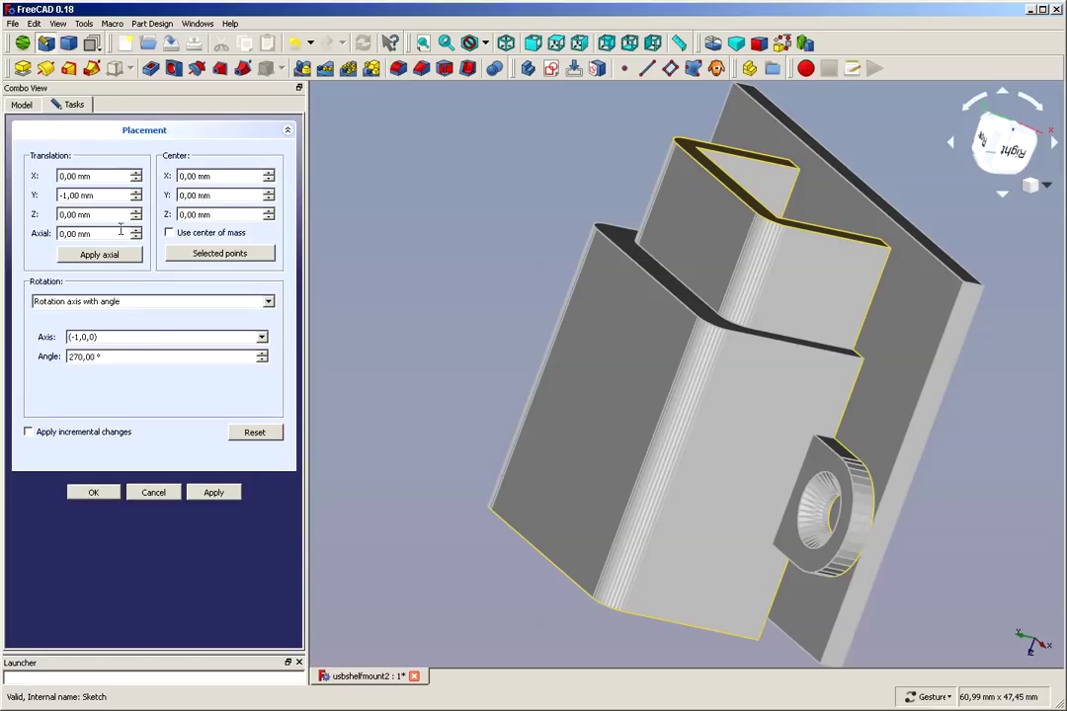
triple_click(115, 194)
type("0")
key("Tab")
left_click(91, 493)
left_click(96, 498)
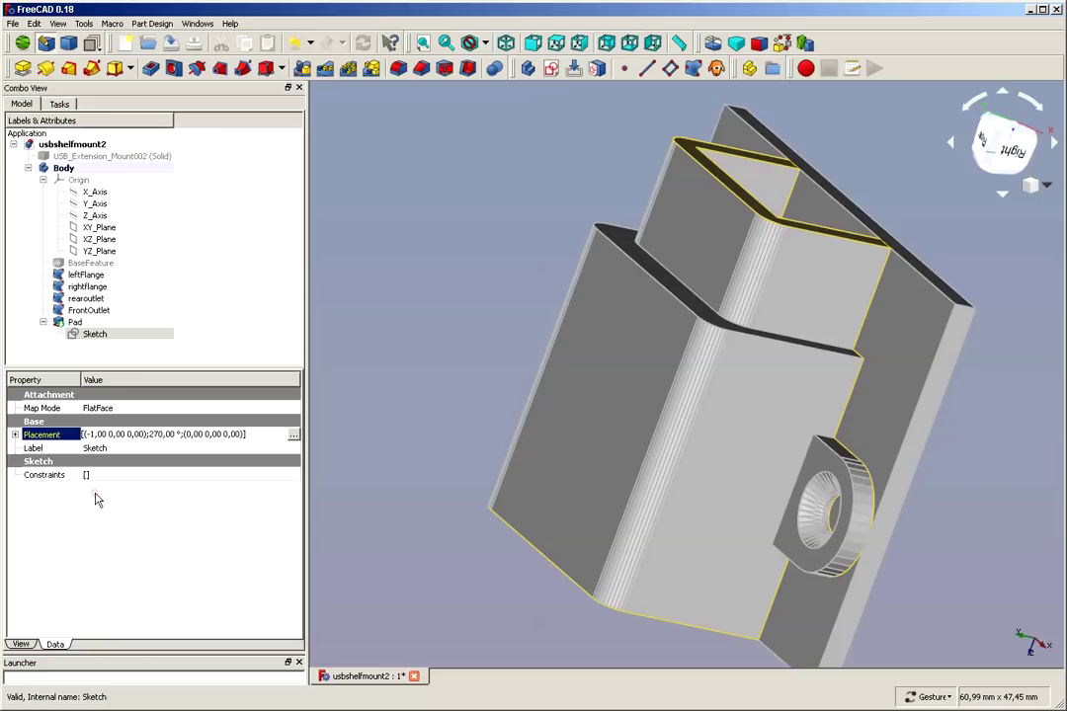
left_click(204, 314)
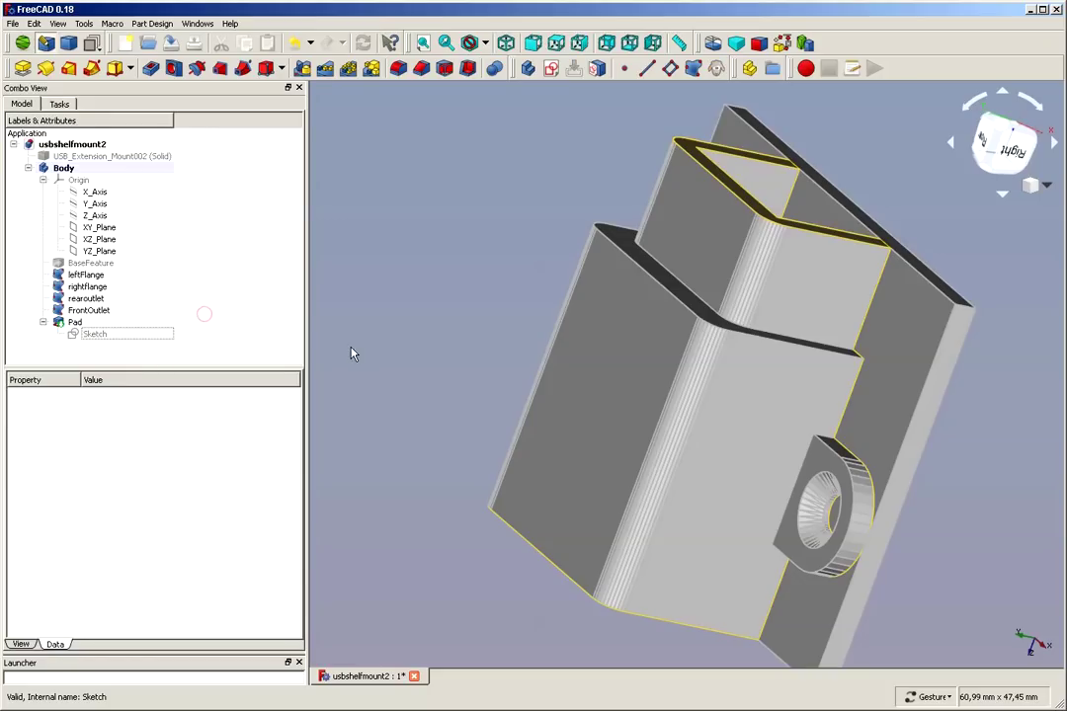
- Set the Y translation of the pad sketch's placement to 1 mm and apply it
left_click(101, 333)
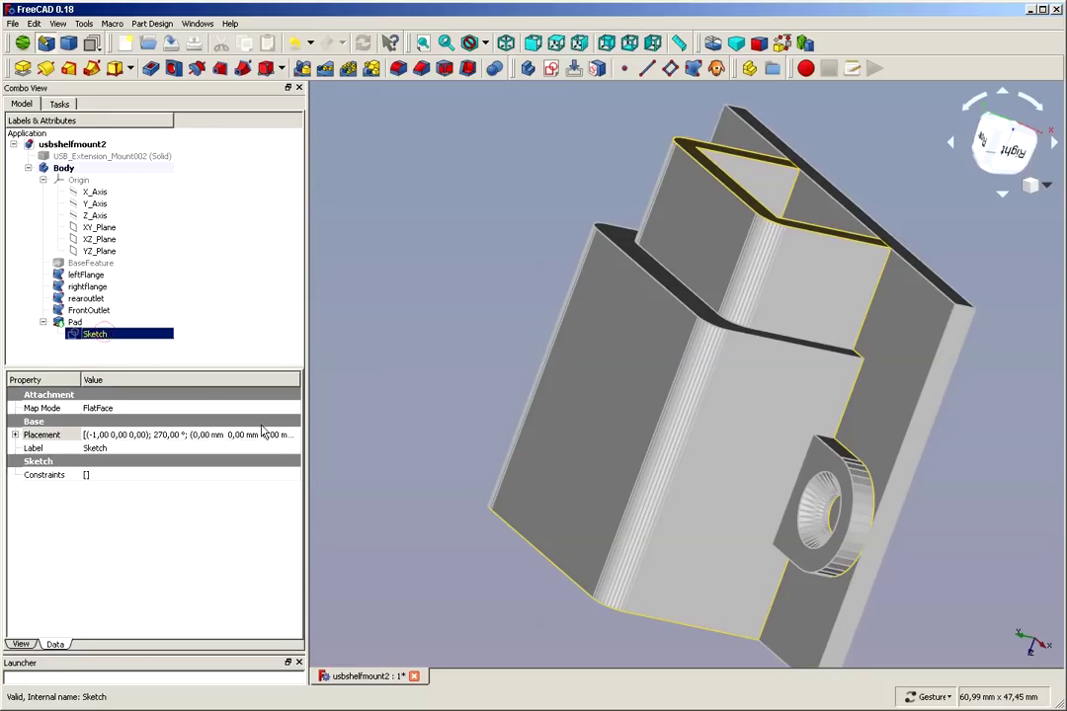
left_click(291, 436)
left_click(296, 436)
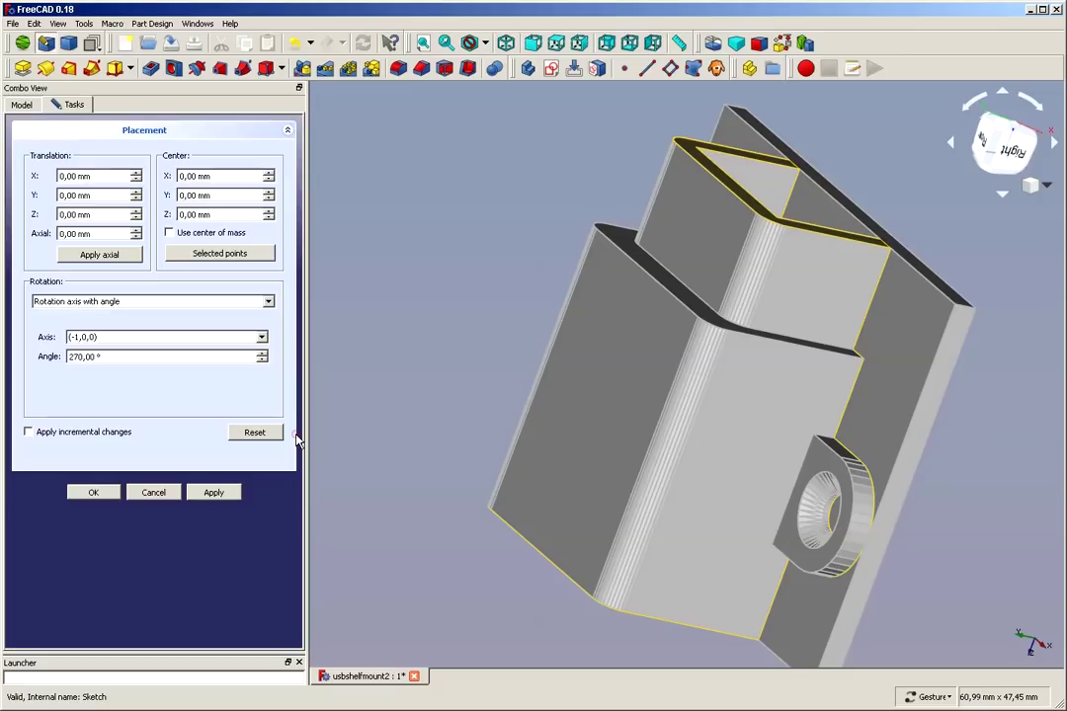
left_click(134, 191)
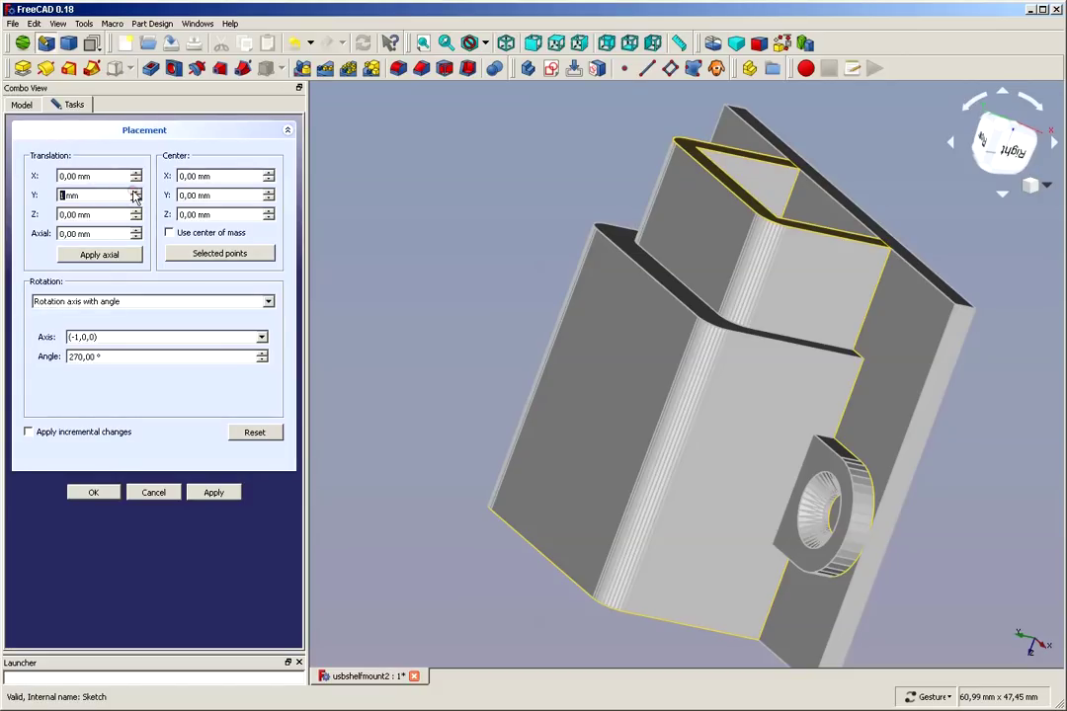
left_click(218, 492)
left_click(215, 493)
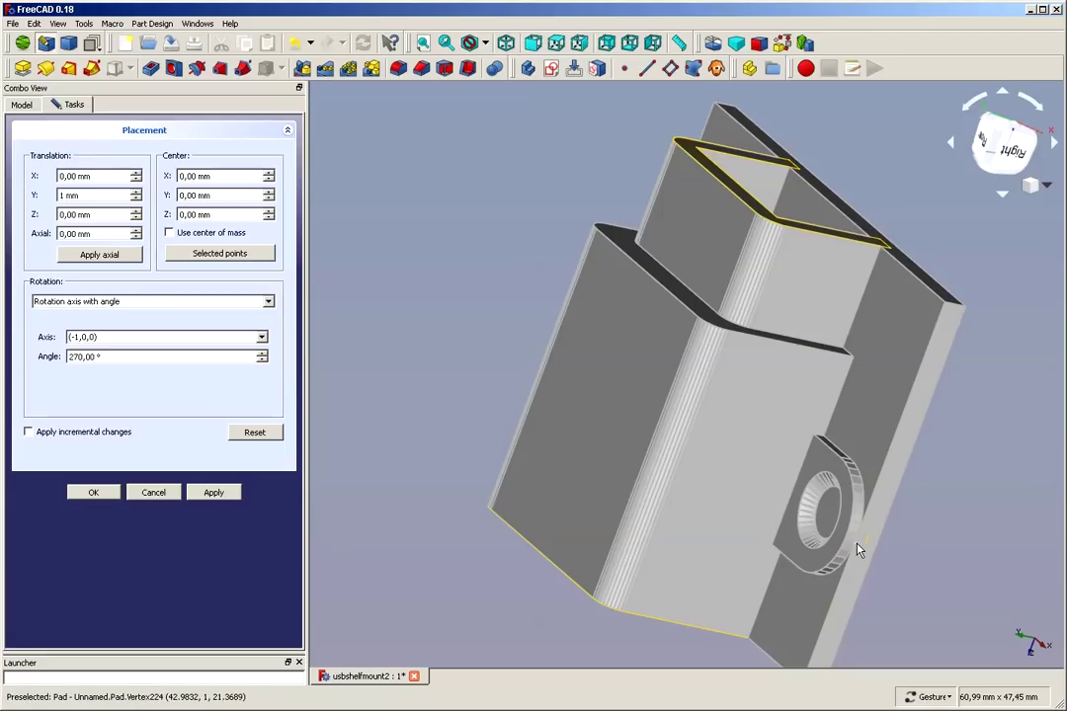
- Set the pad sketch's Y translation to 1,999 mm, apply it, inspect the plate against the mount's flanges and accept the placement
left_click(136, 193)
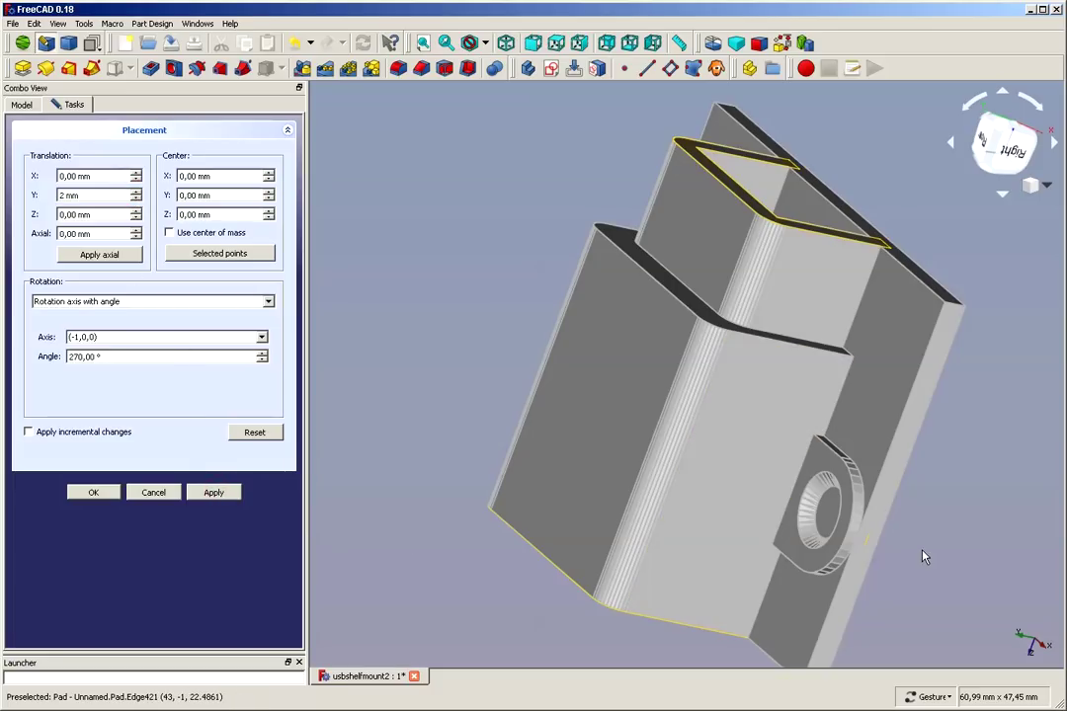
triple_click(113, 196)
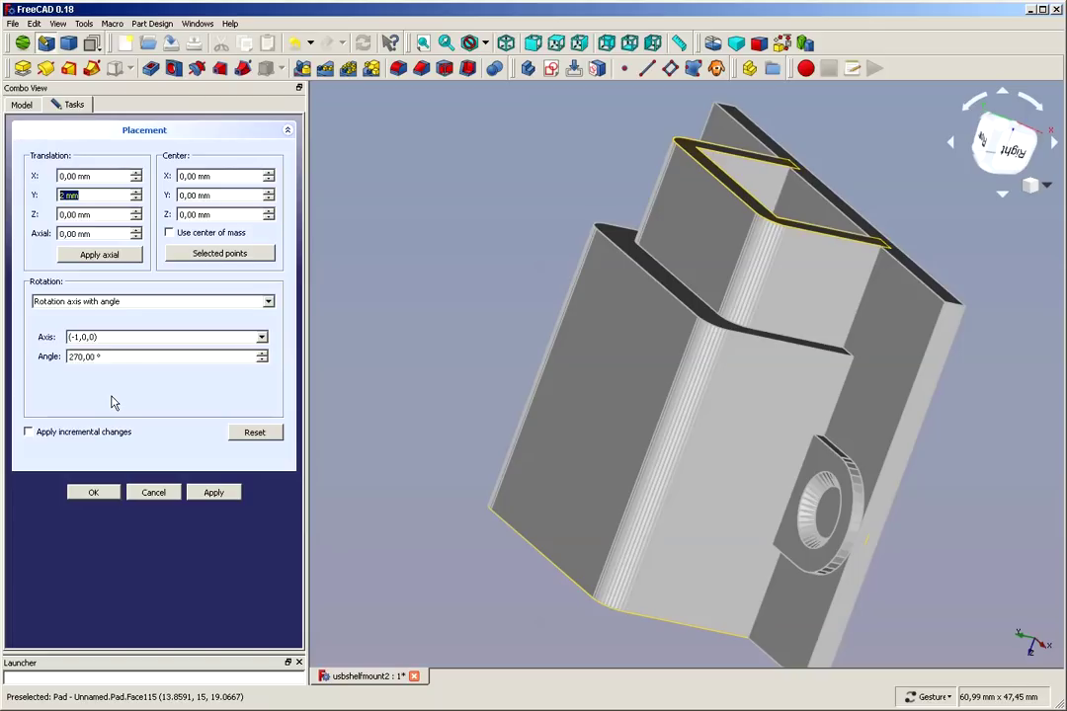
type("1,999")
left_click(214, 492)
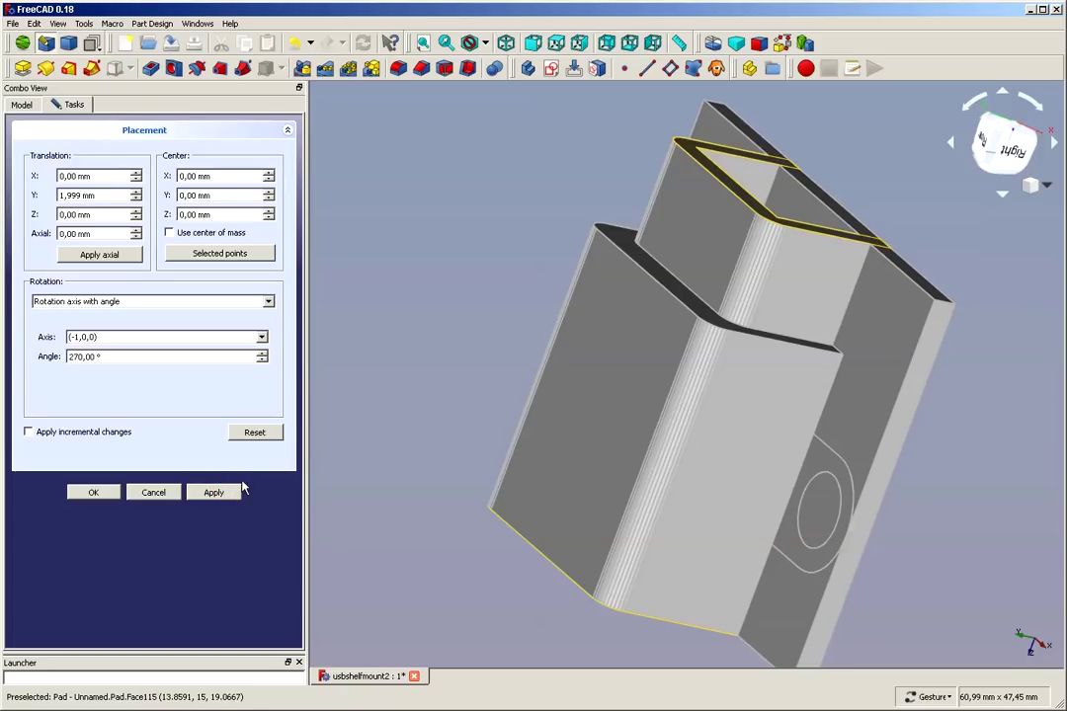
scroll(890, 614, "up", 3)
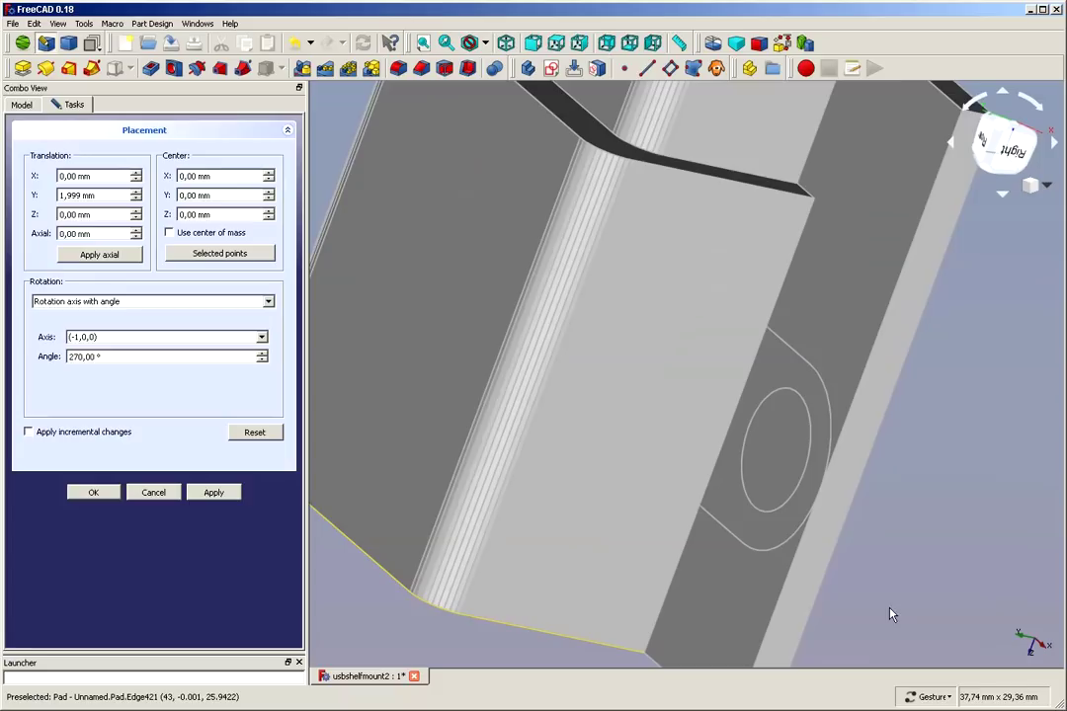
left_click_drag(911, 578, 849, 571)
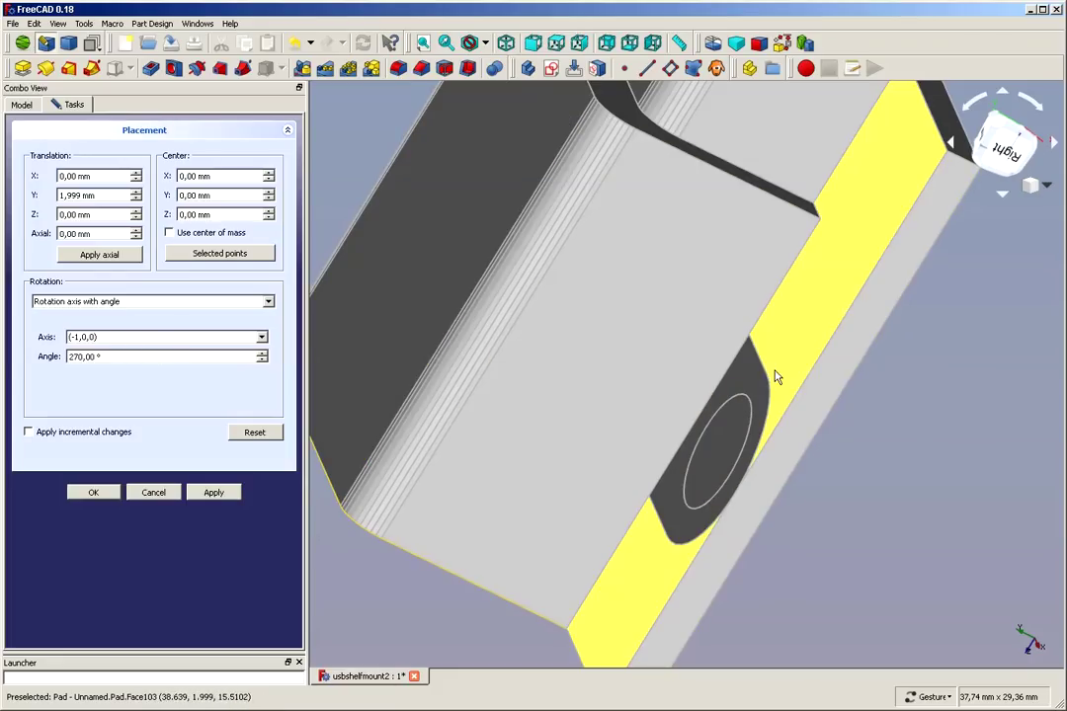
scroll(853, 488, "down", 3)
left_click_drag(854, 488, 958, 416)
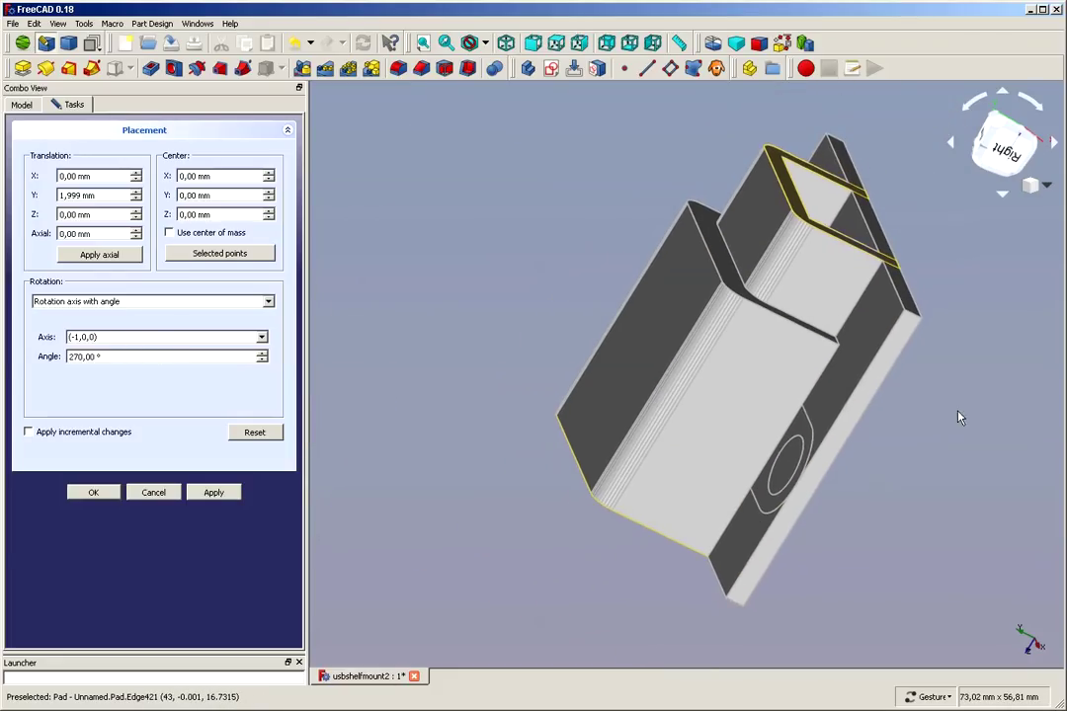
left_click_drag(917, 494, 719, 393)
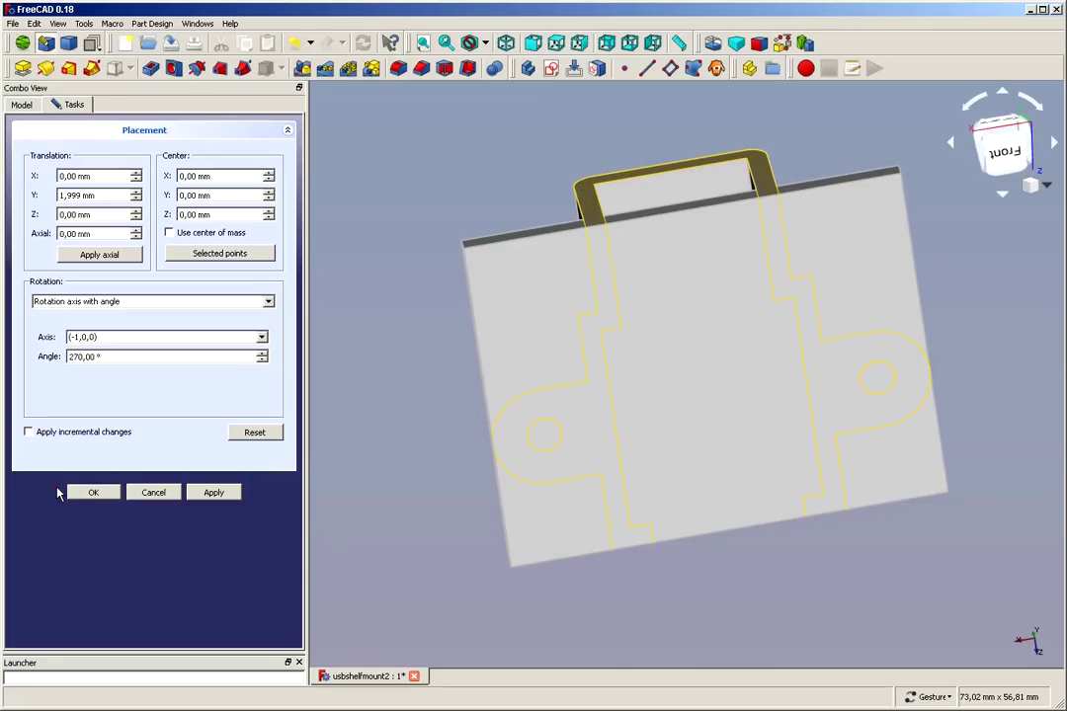
left_click(87, 493)
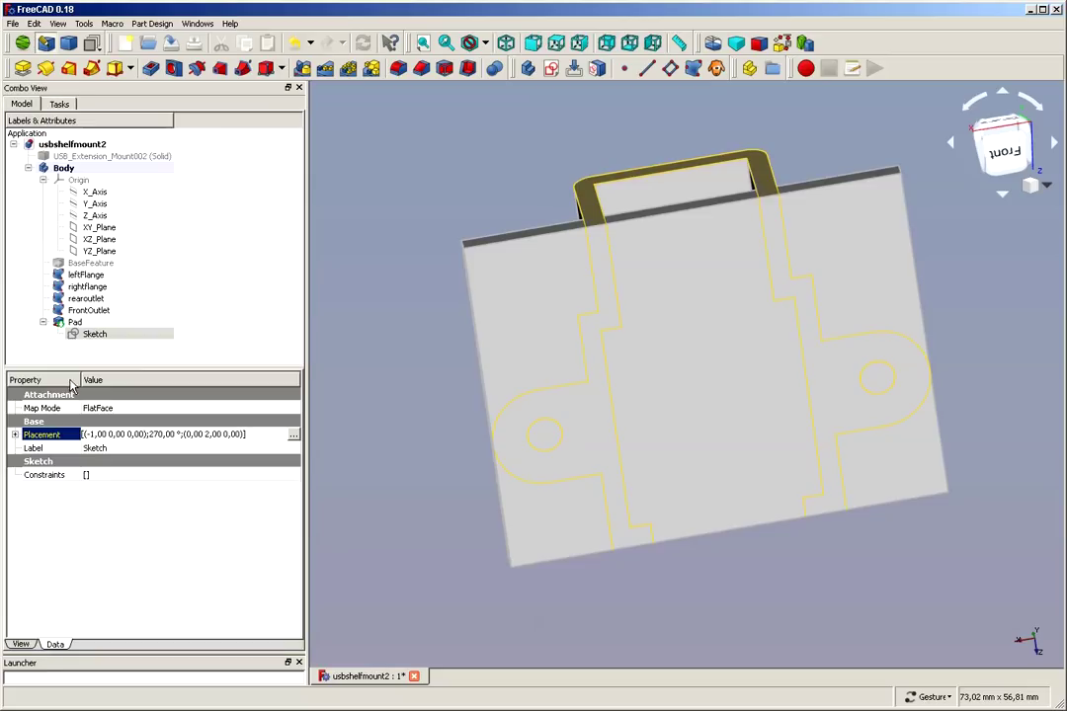
- Save the usbshelfmount2 document
left_click(14, 22)
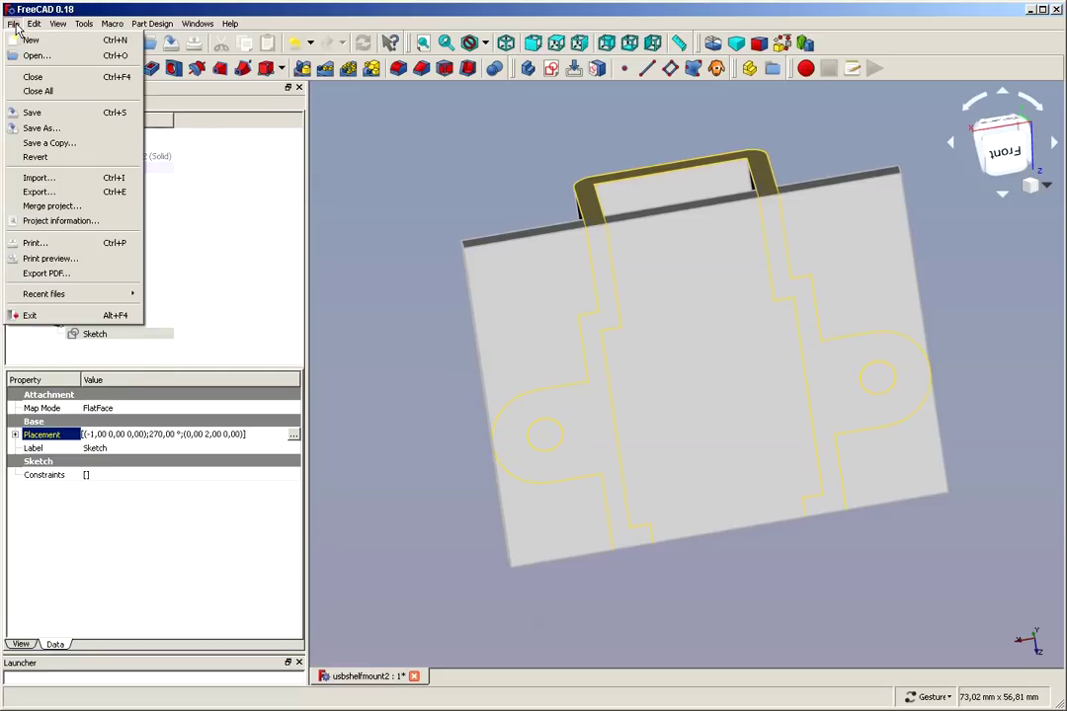
left_click(32, 112)
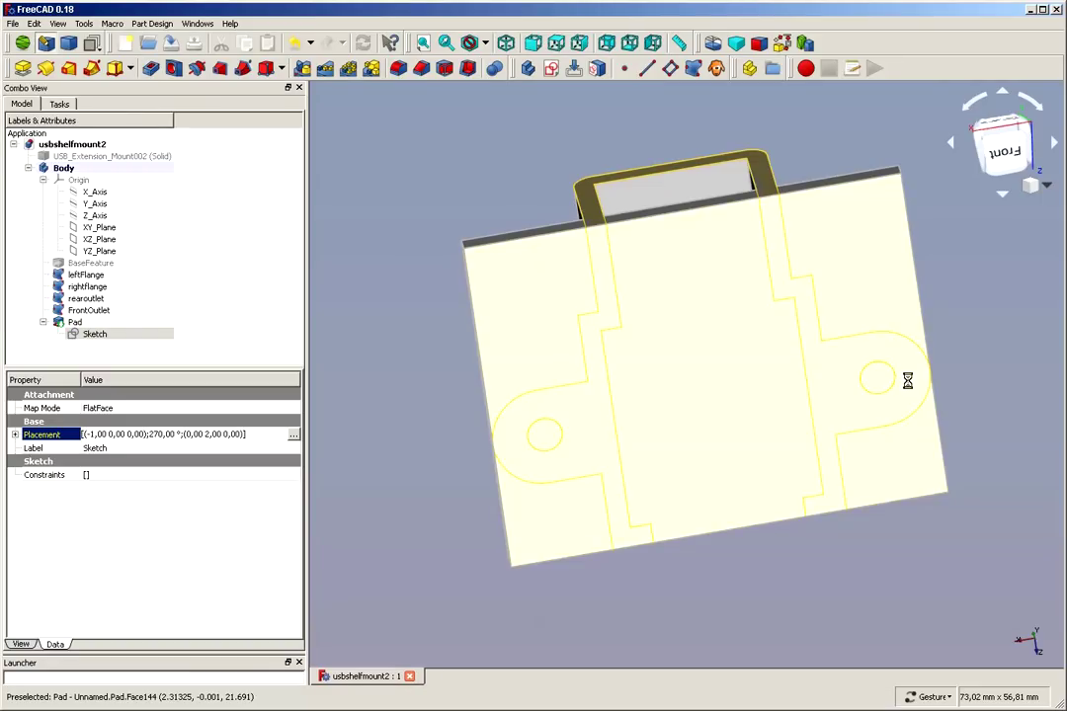
mouse_move(894, 574)
left_mouse_down()
mouse_move(876, 543)
mouse_move(845, 545)
mouse_move(769, 594)
mouse_move(778, 538)
mouse_move(798, 586)
mouse_move(770, 576)
left_mouse_up()
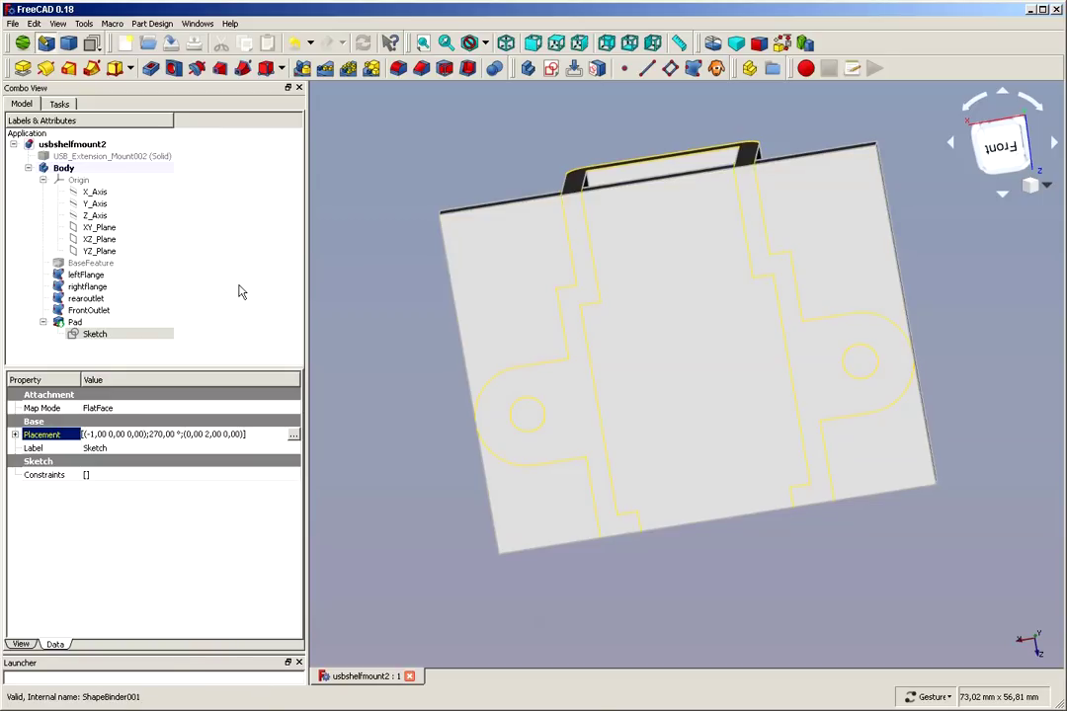
- Hide the Pad and create a new sketch on the XZ base plane
left_click(72, 323)
key("space")
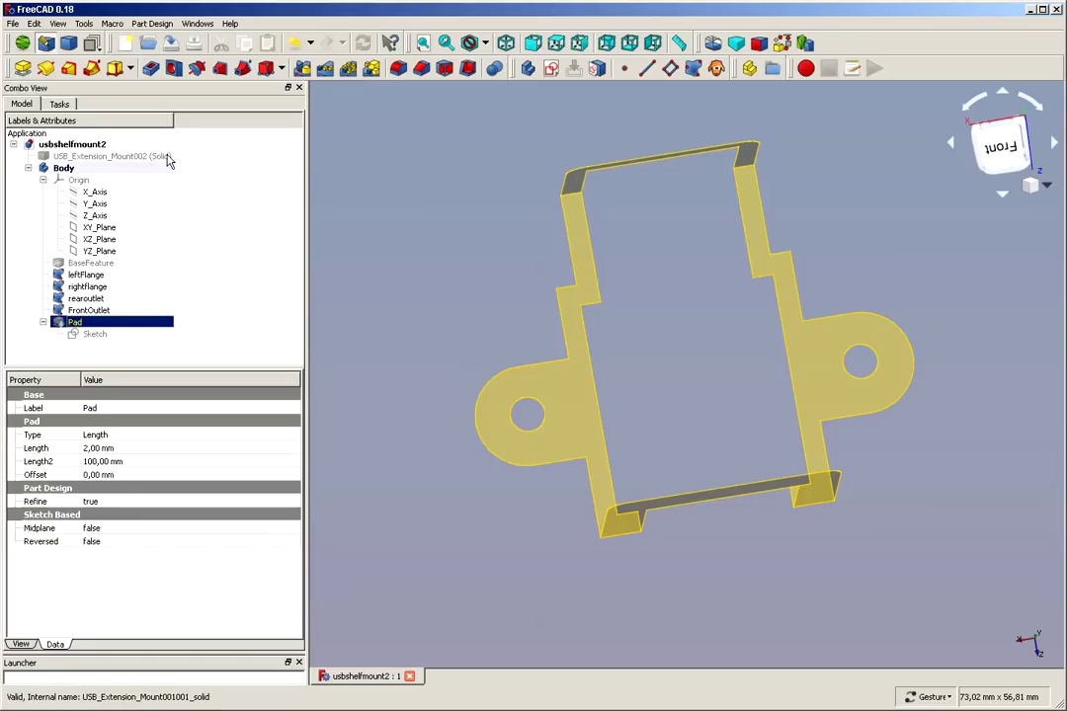
left_click(551, 70)
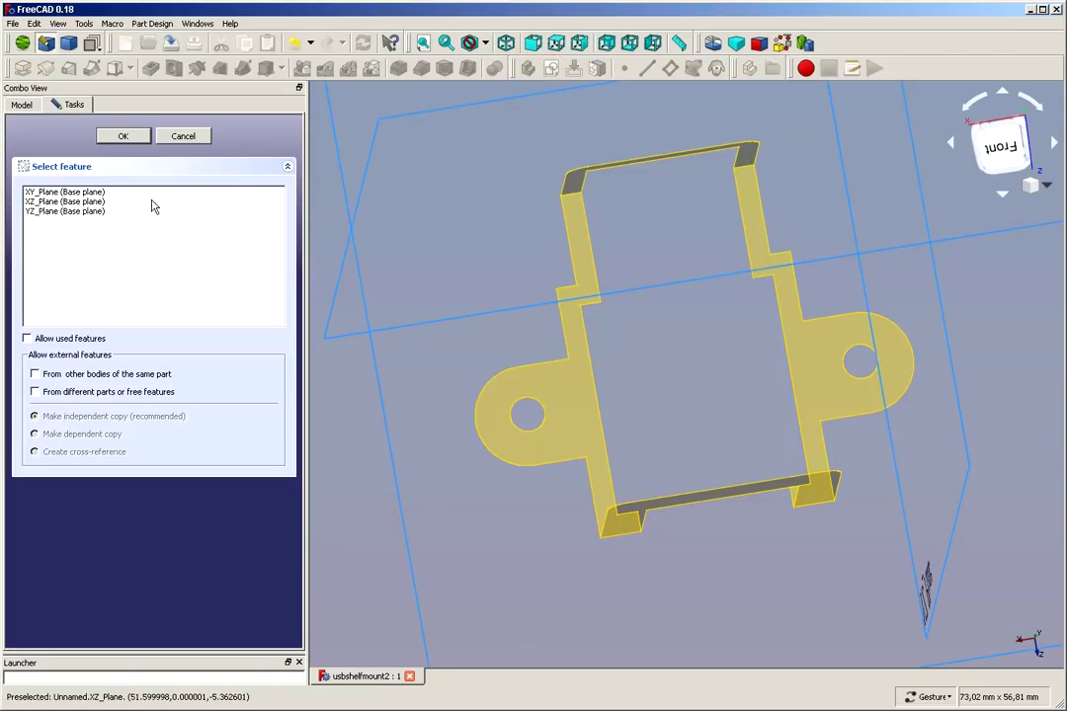
left_click(62, 195)
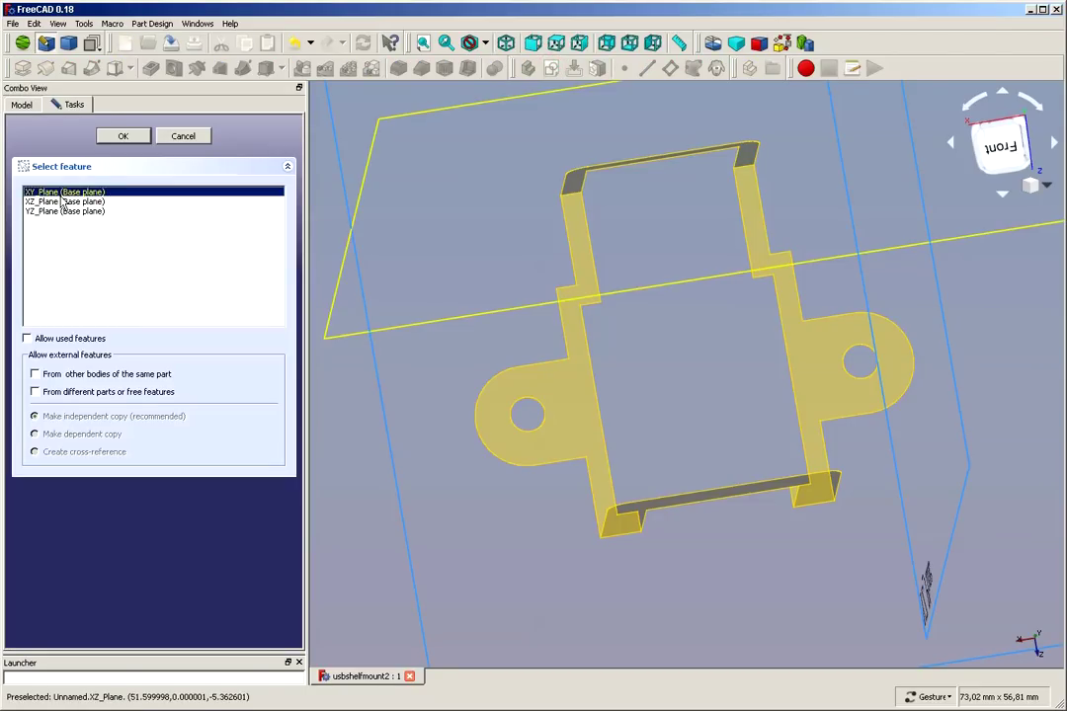
left_click(56, 203)
left_click(118, 137)
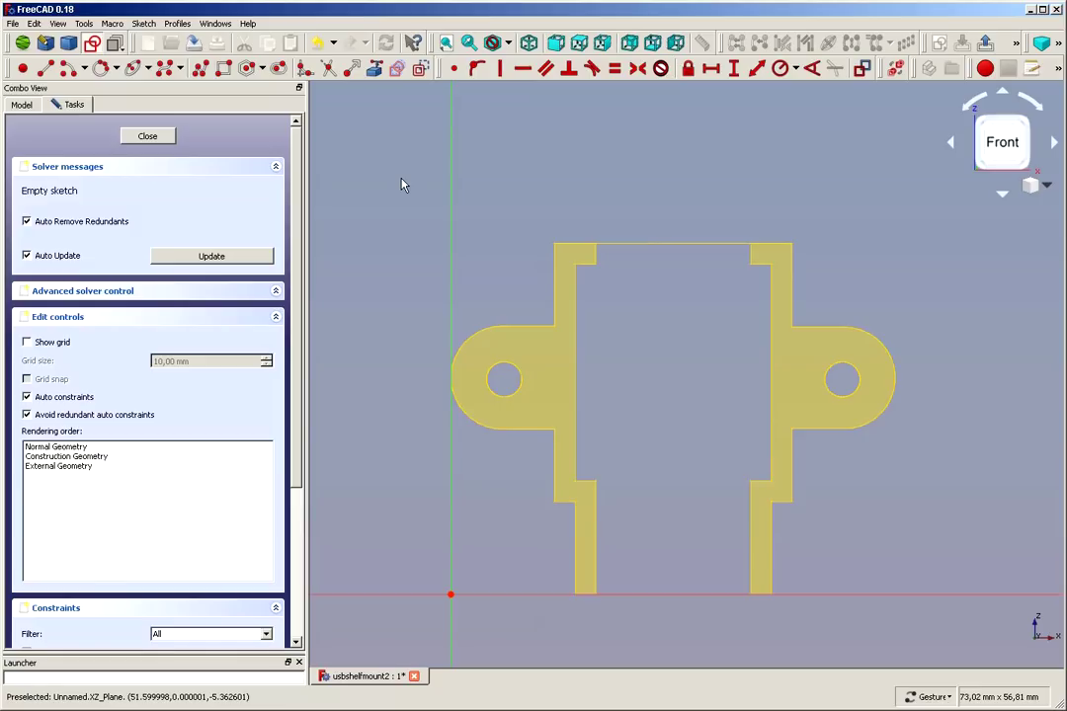
- Sketch a rectangle about 7.7 mm wide and 11.8 mm high between the two flange outlines and close the sketch
left_click(224, 67)
left_click(640, 330)
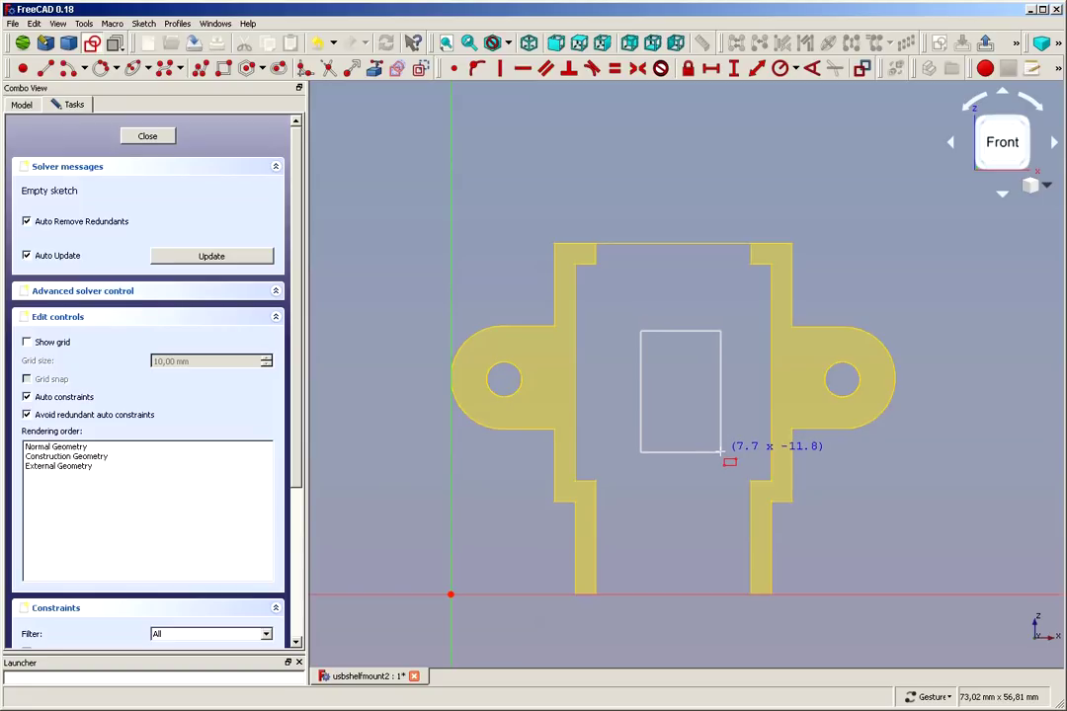
left_click(721, 452)
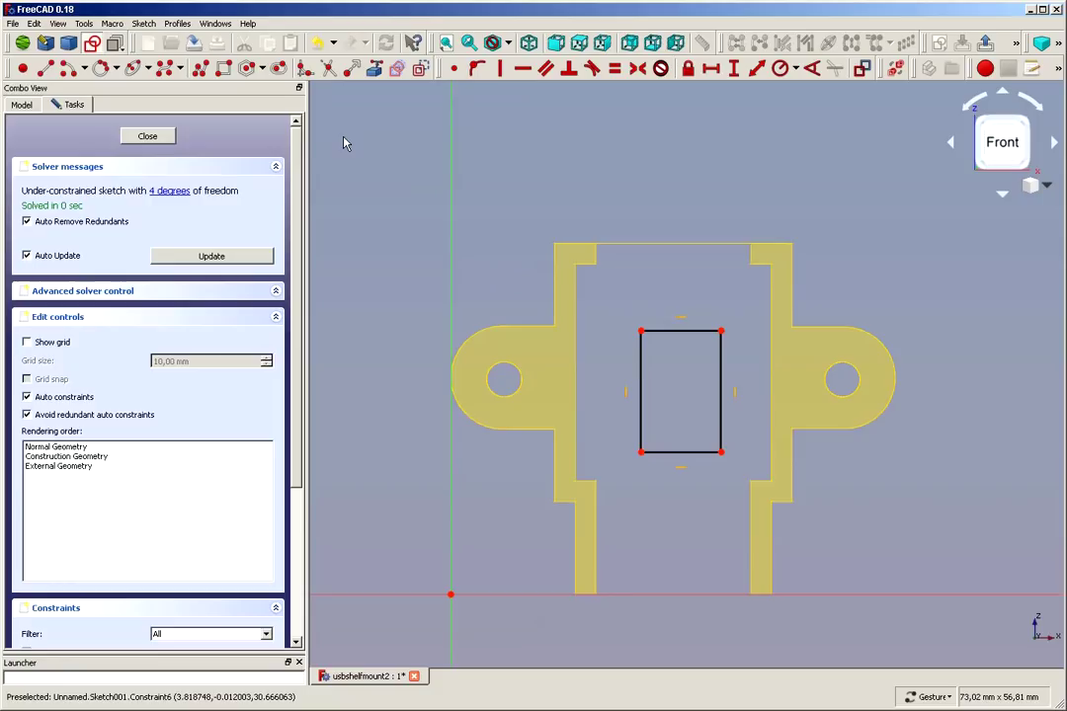
left_click(140, 135)
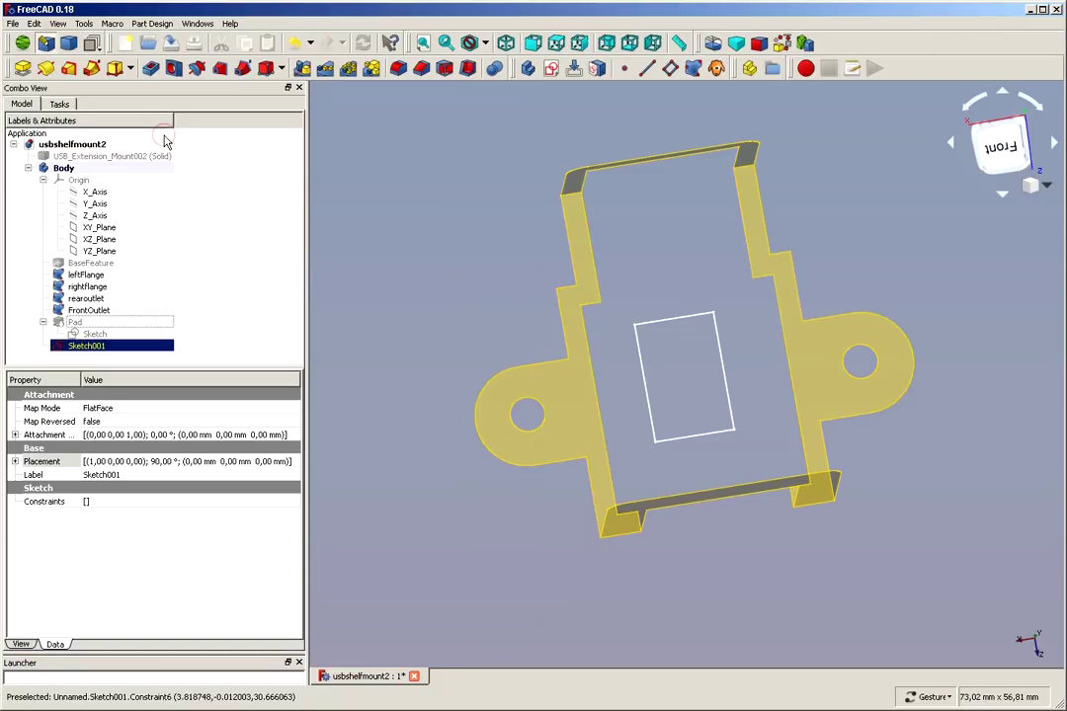
- Show the Pad again and create a reversed 5 mm pocket from the rectangle sketch
mouse_move(647, 640)
left_mouse_down()
mouse_move(671, 583)
mouse_move(690, 597)
left_mouse_up()
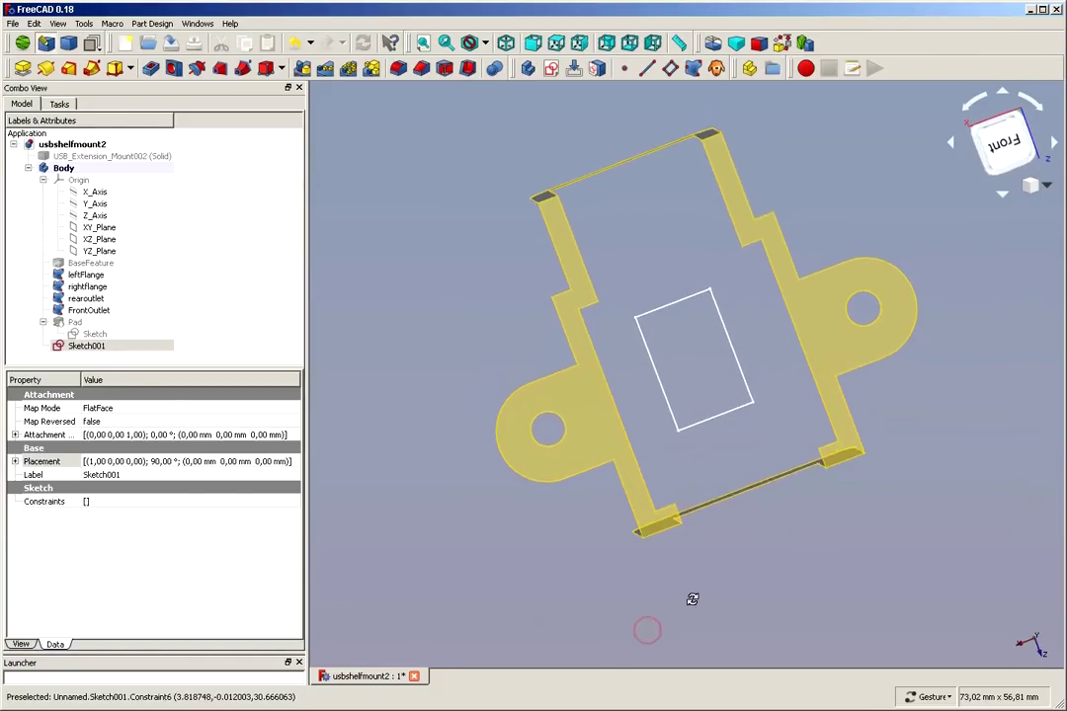
left_click(73, 323)
key("space")
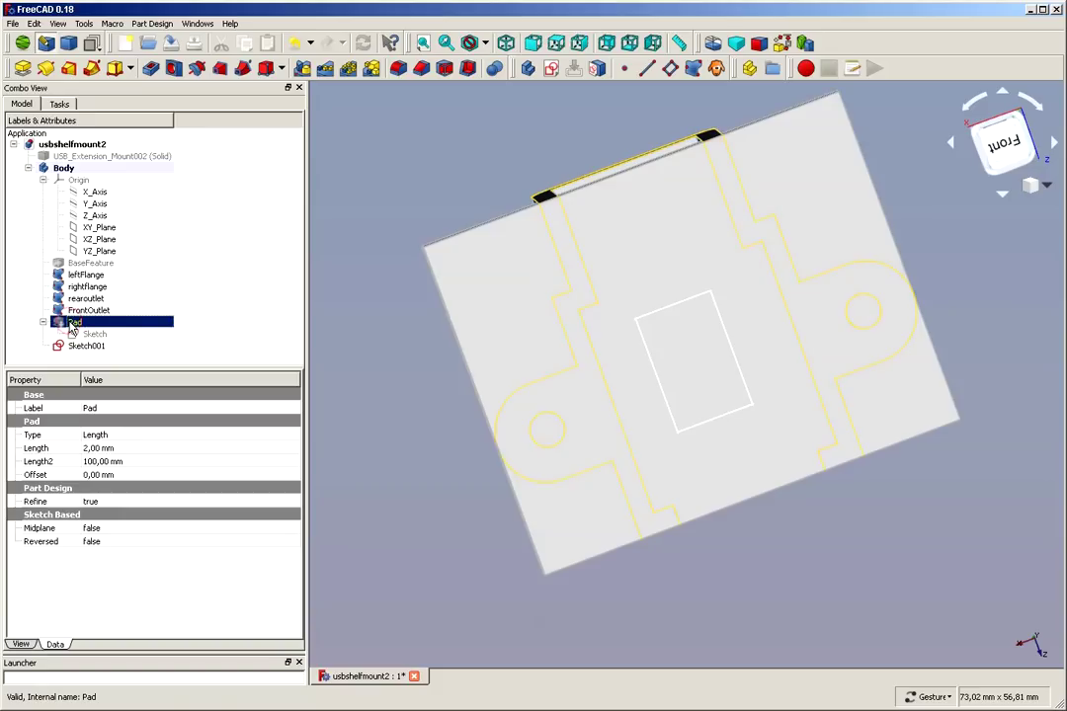
left_click(153, 69)
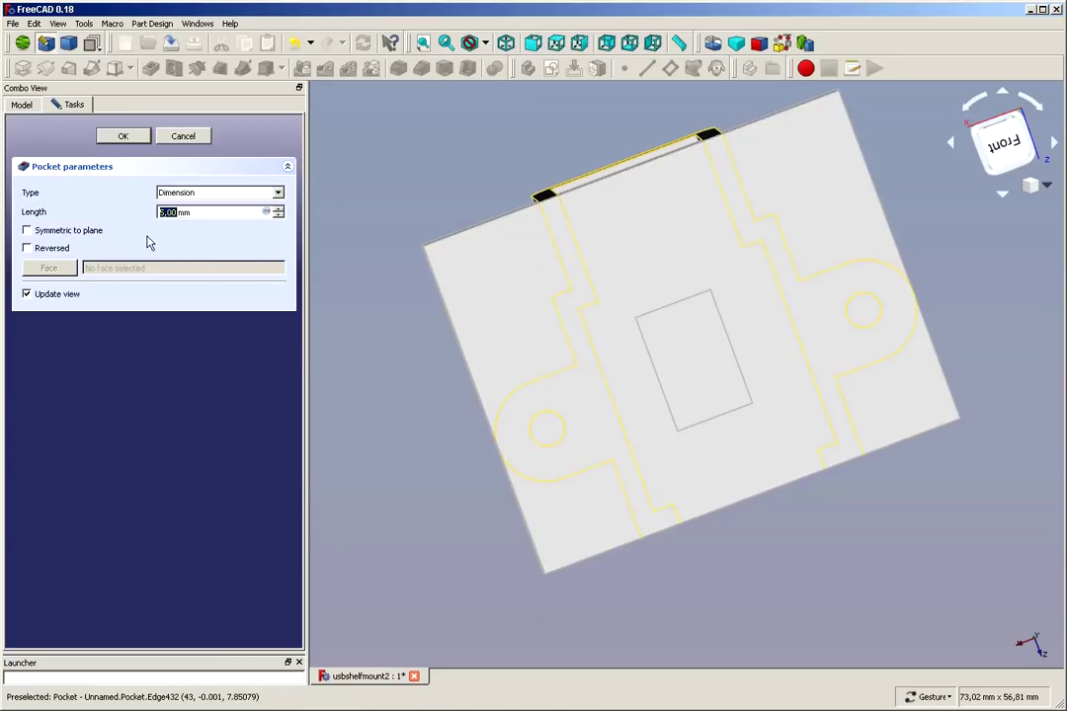
left_click(27, 249)
left_click(259, 197)
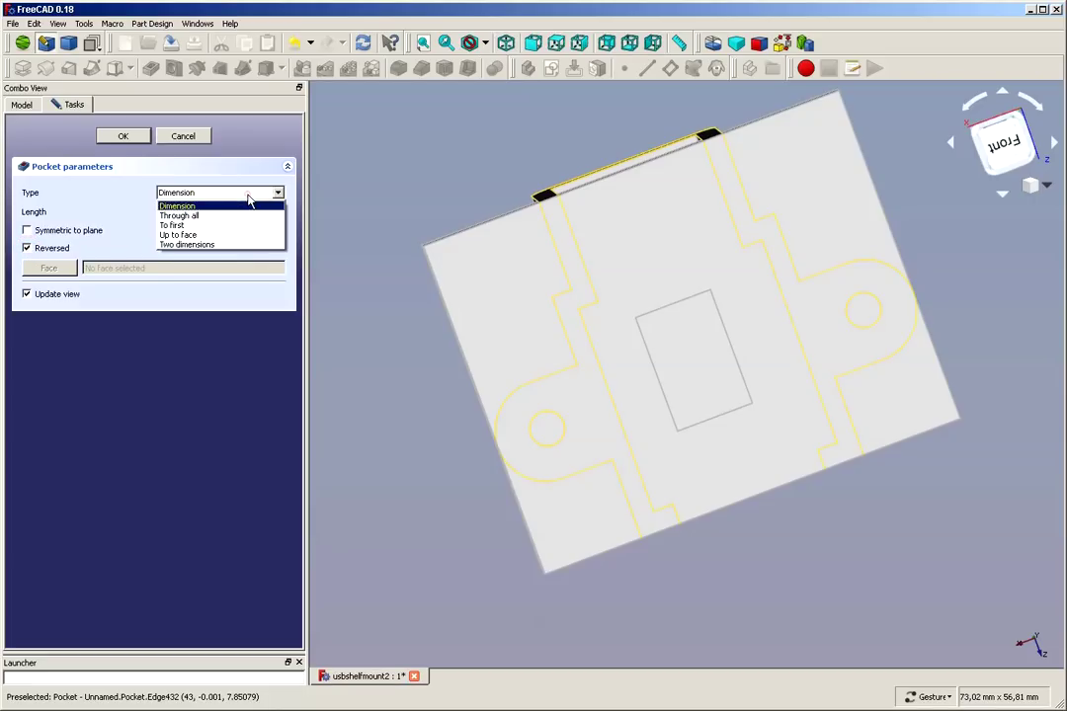
left_click(203, 216)
left_click_drag(365, 324, 452, 395)
left_click(124, 137)
left_click_drag(747, 418, 746, 407)
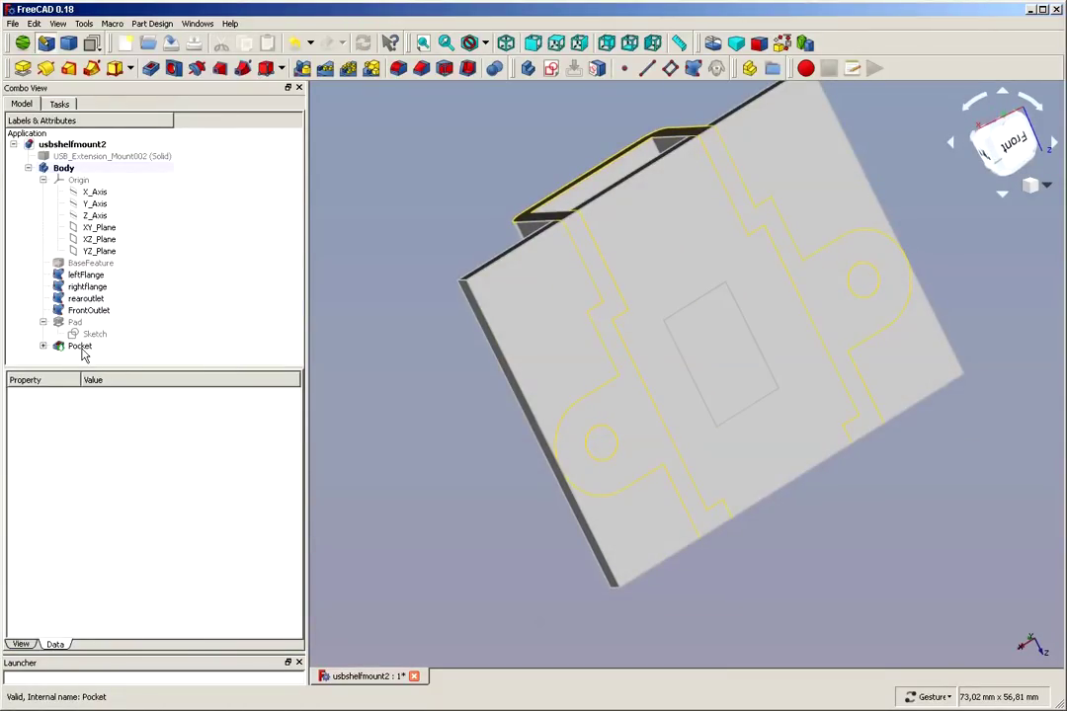
- Edit the pocket to turn off its reversed direction and inspect the cut from below
left_click(42, 346)
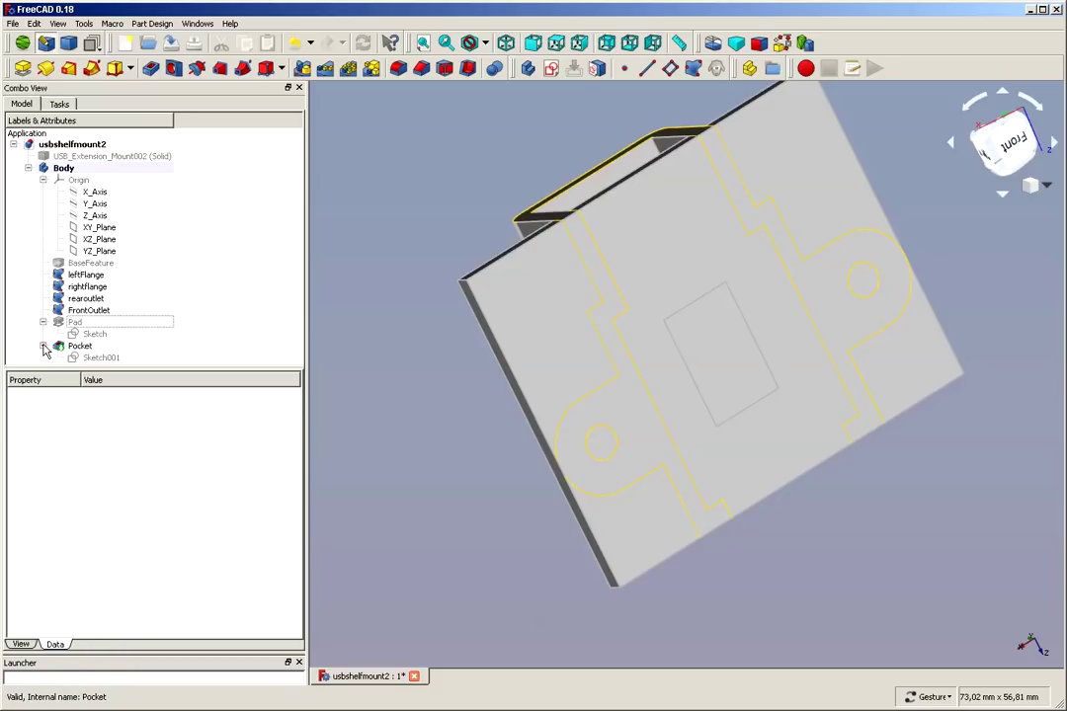
left_click(107, 358)
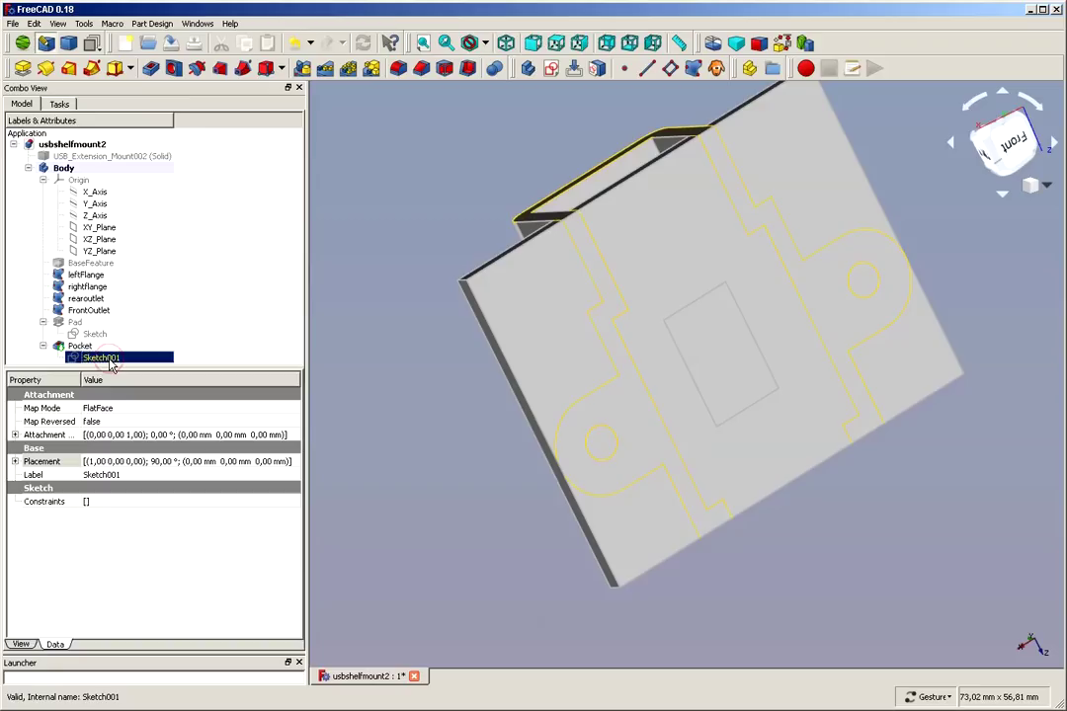
left_click(83, 347)
double_click(83, 348)
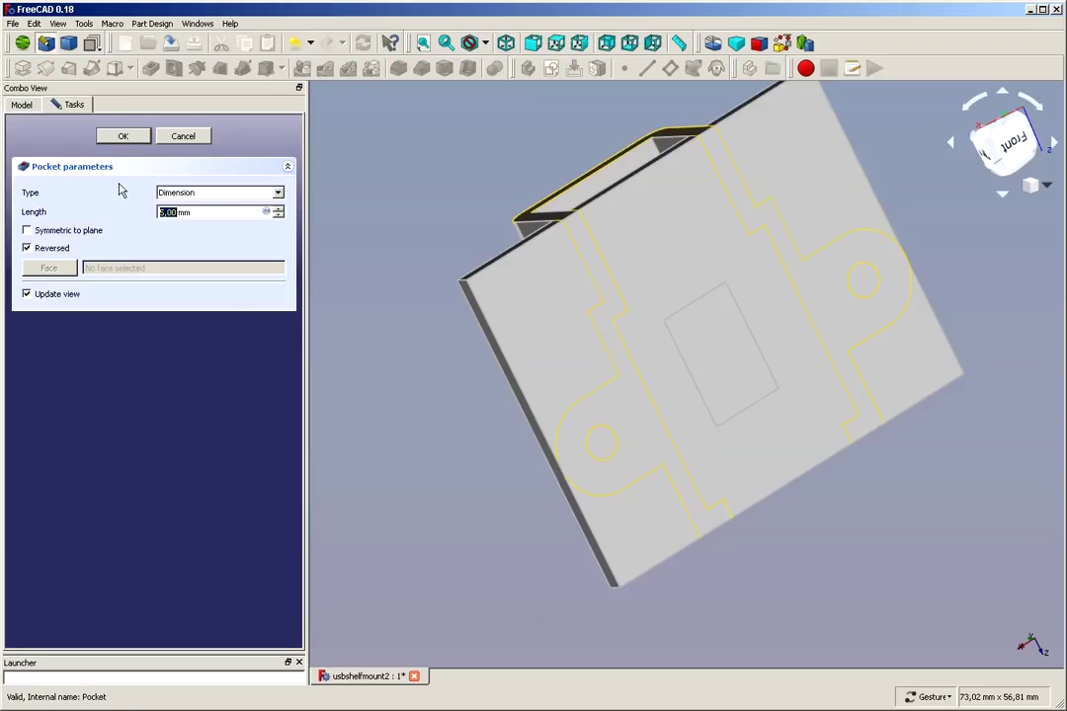
left_click(25, 247)
left_click(26, 248)
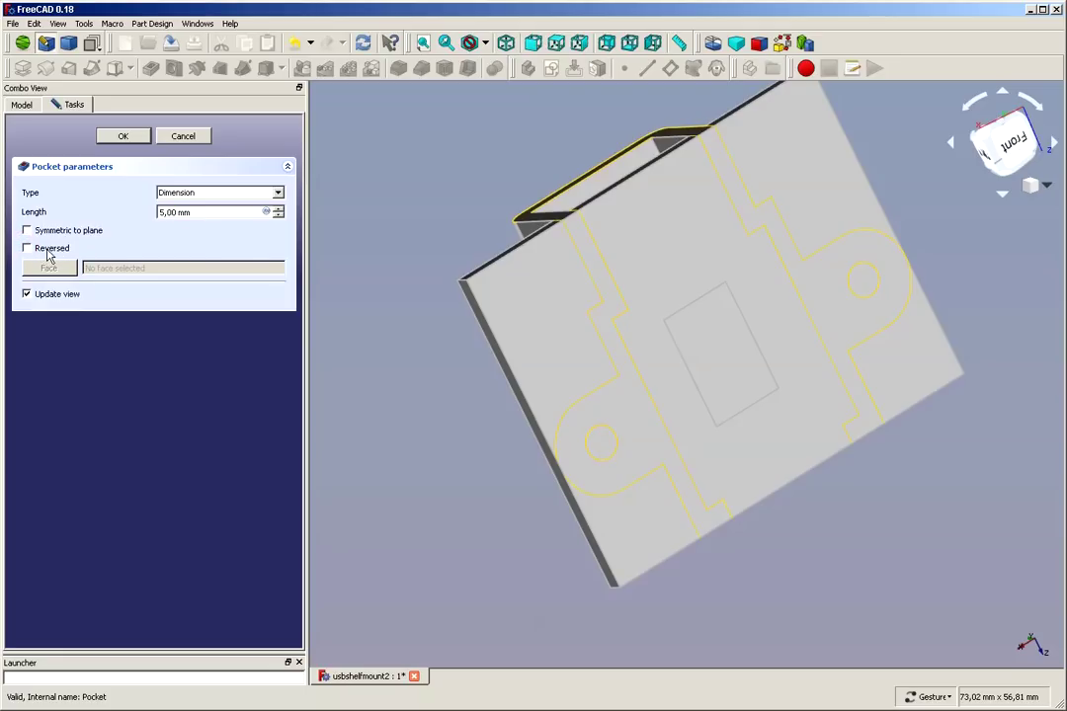
left_click(125, 138)
left_click_drag(393, 162, 567, 300)
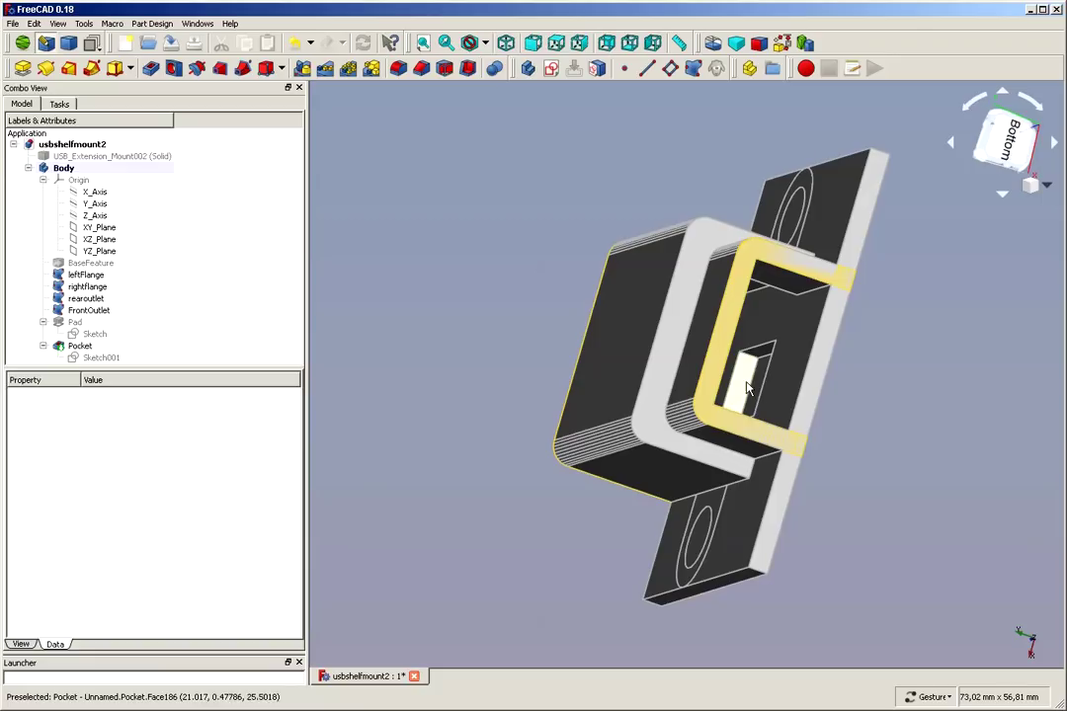
left_click_drag(864, 430, 852, 458)
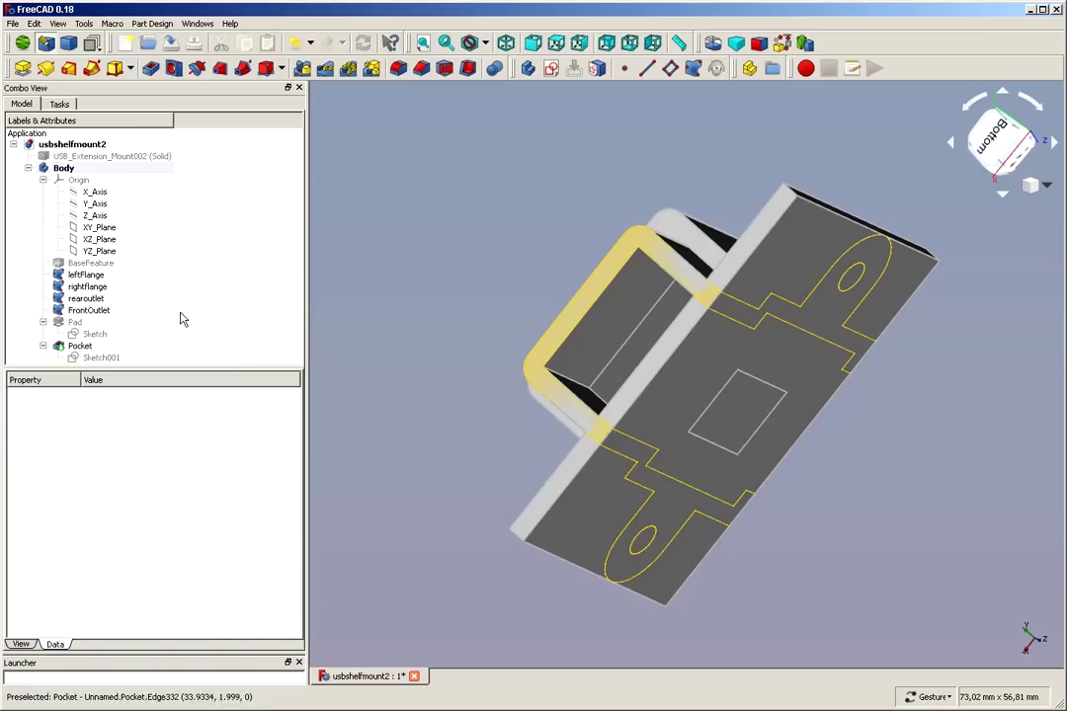
- Open the pocket's sketch to check its place in the model tree and close it without changes
left_click(108, 358)
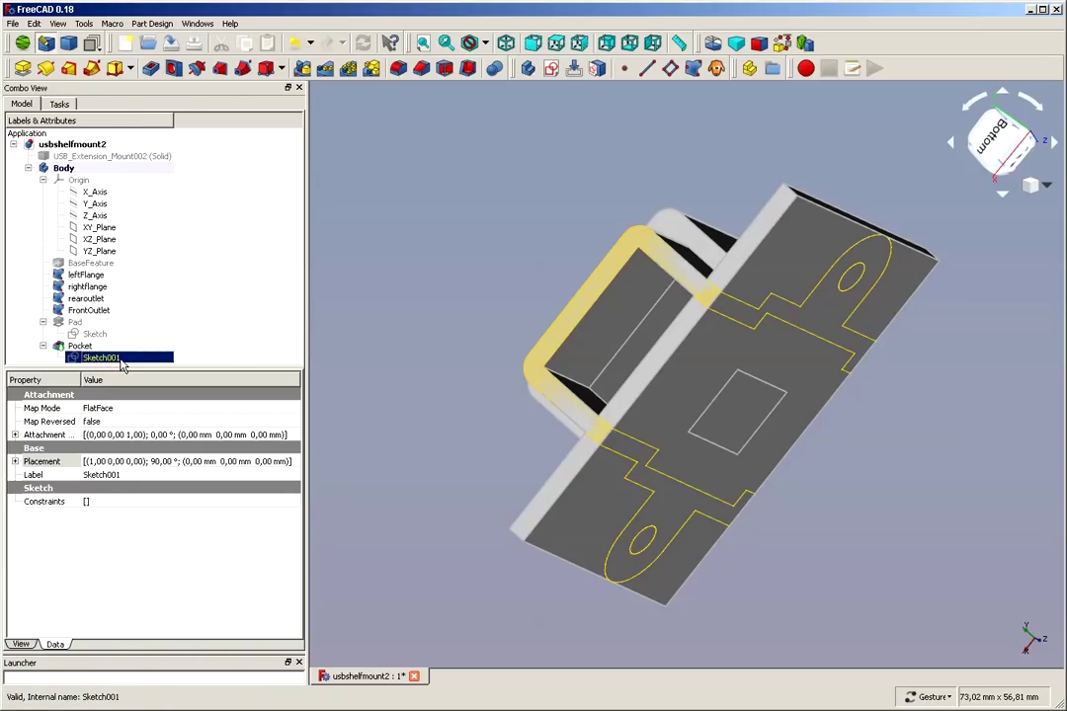
double_click(108, 358)
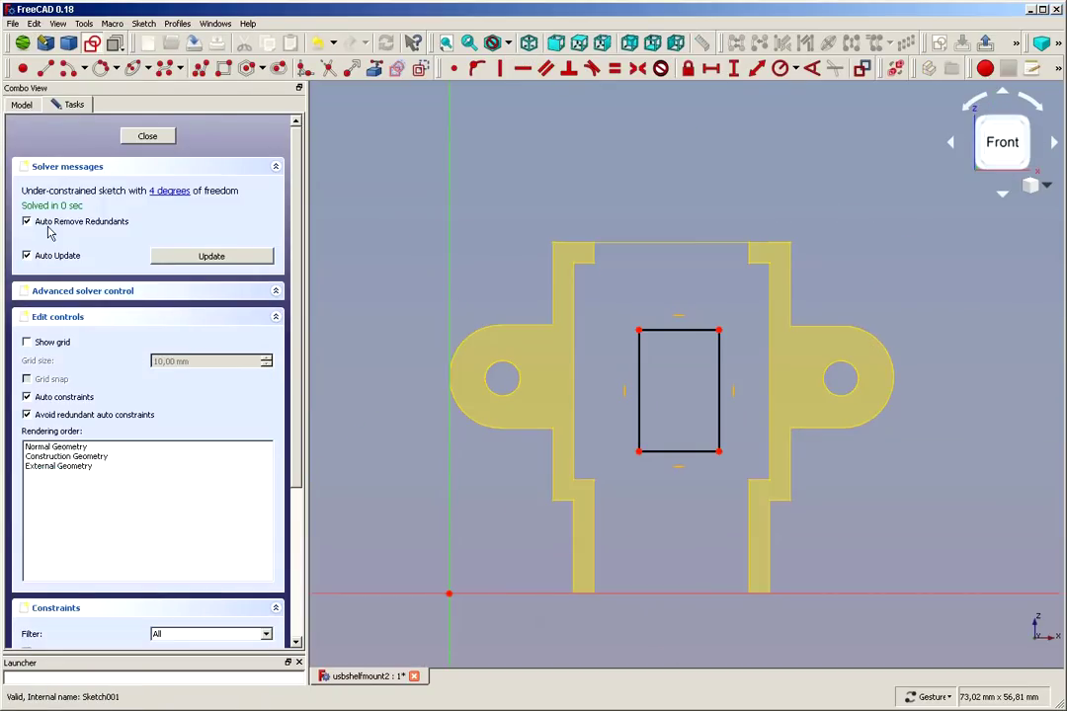
left_click(13, 102)
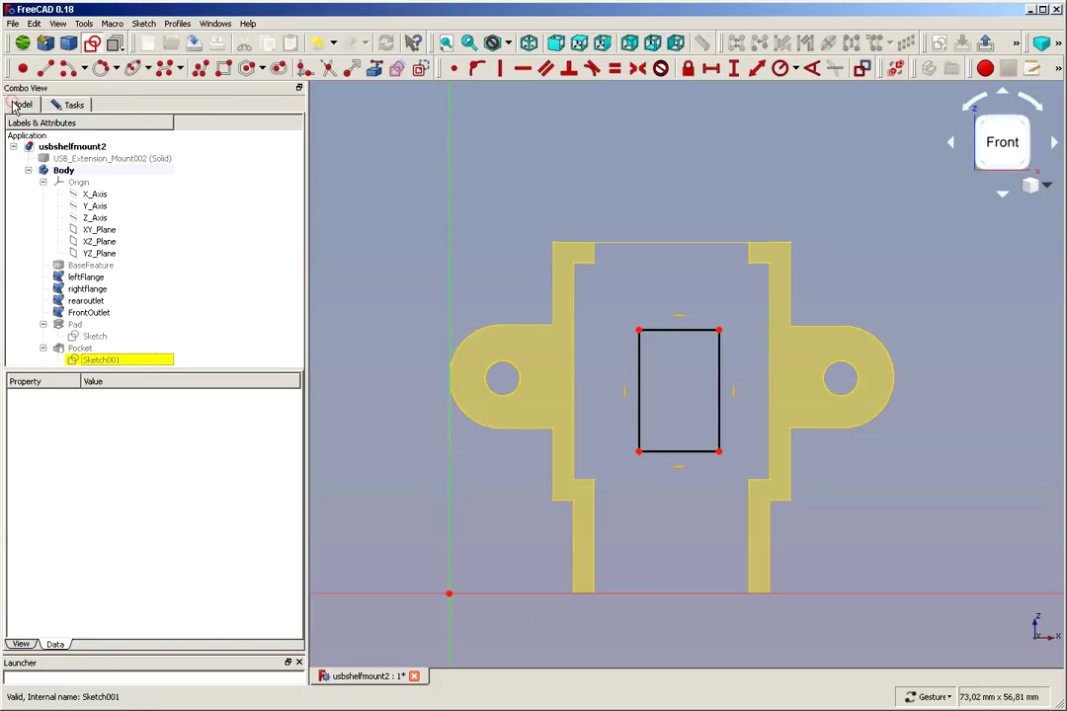
left_click(65, 103)
left_click(148, 136)
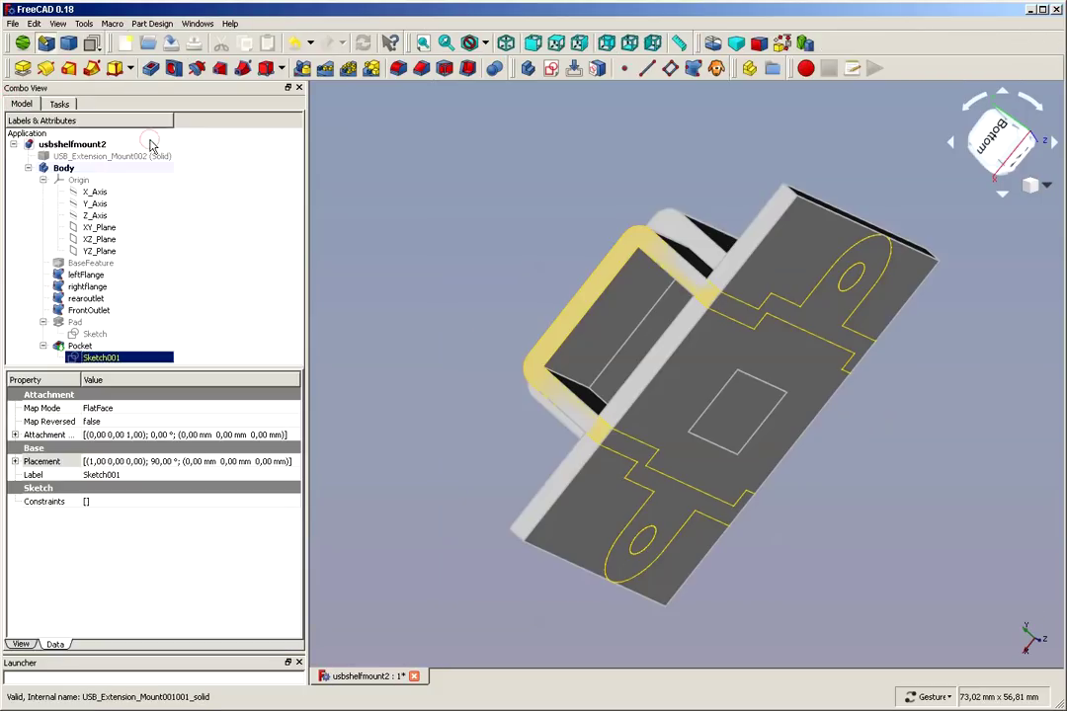
- Make the 5 mm pocket symmetric to its sketch plane and check the opening through the base plate
left_click(89, 345)
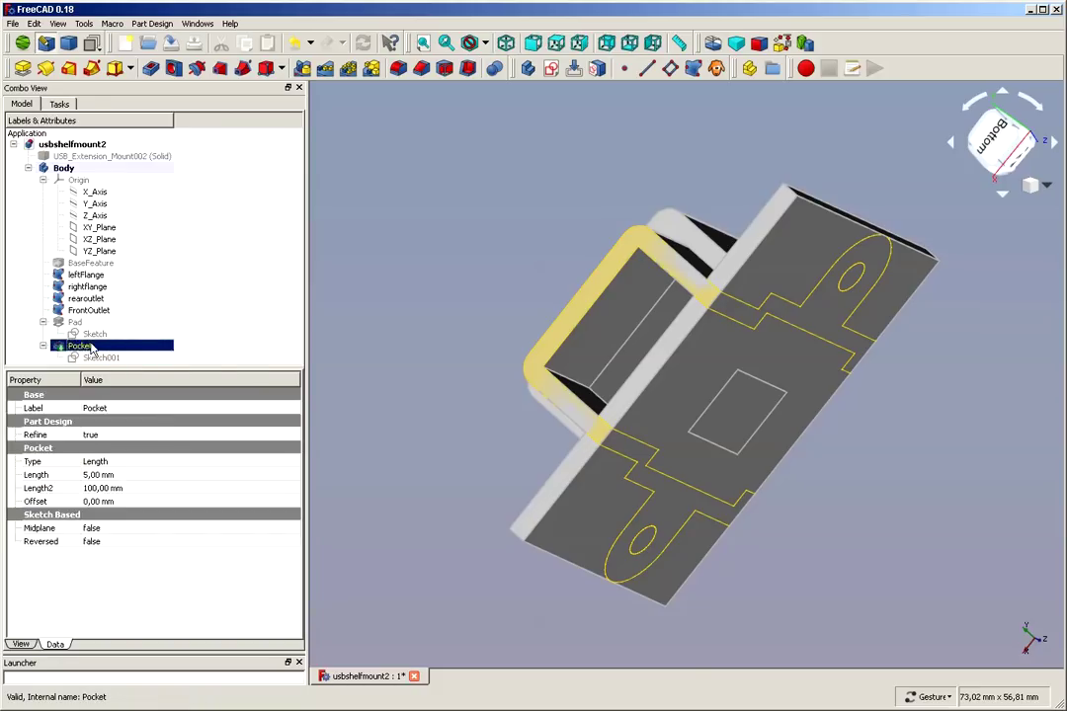
double_click(89, 346)
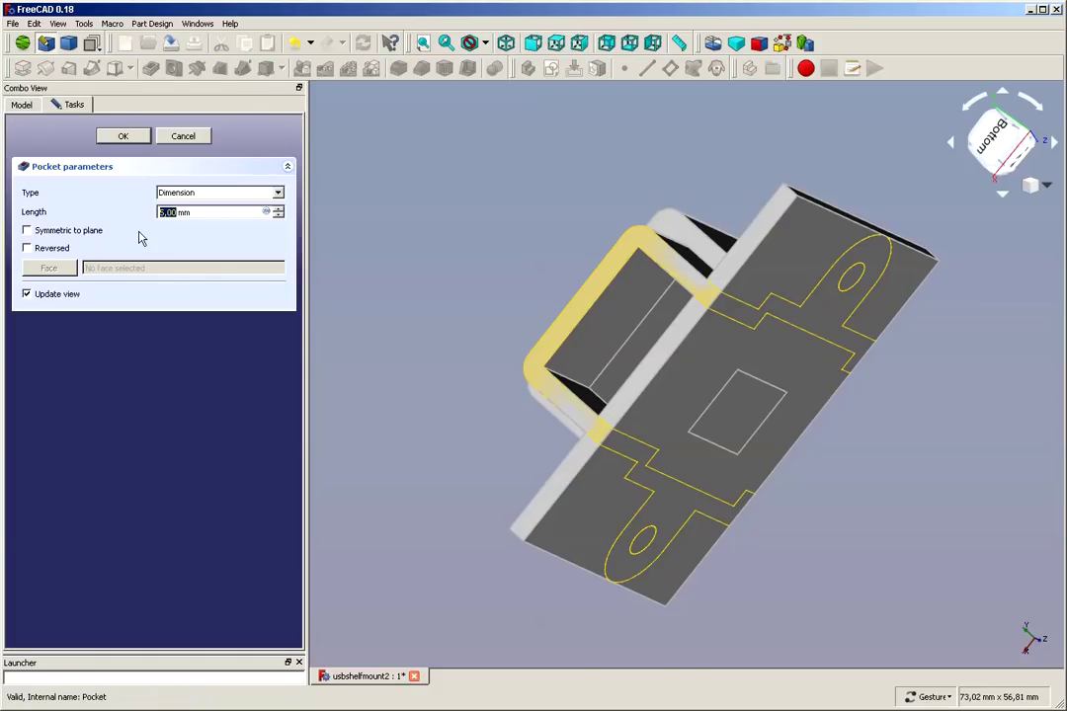
left_click(29, 232)
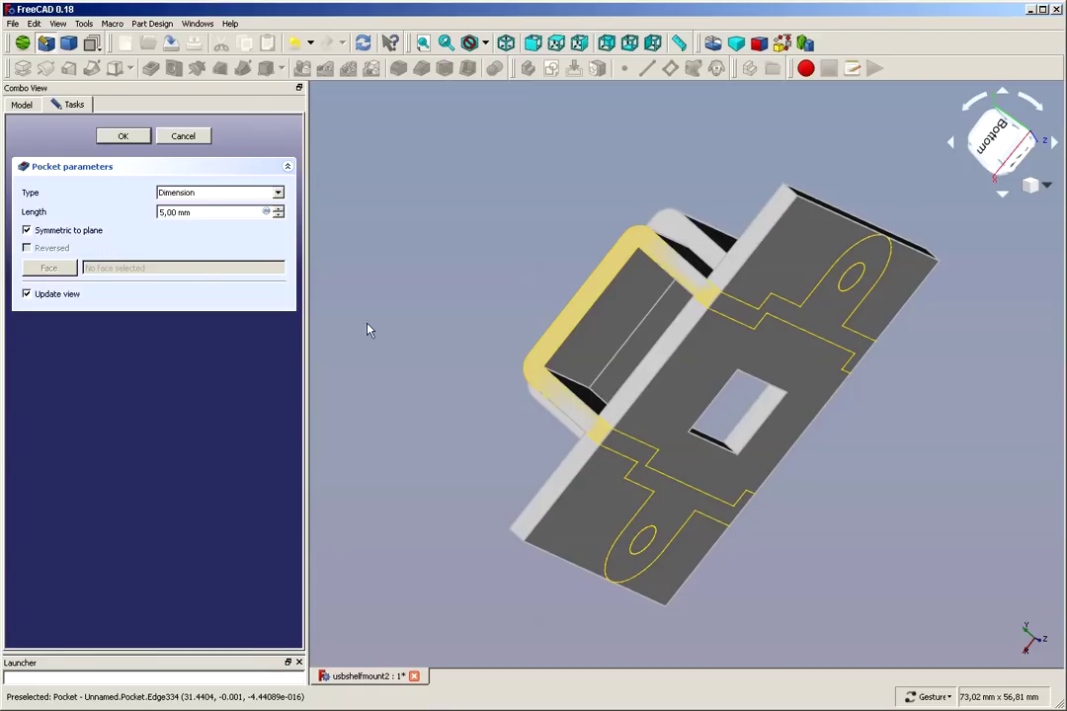
left_click_drag(860, 599, 765, 614)
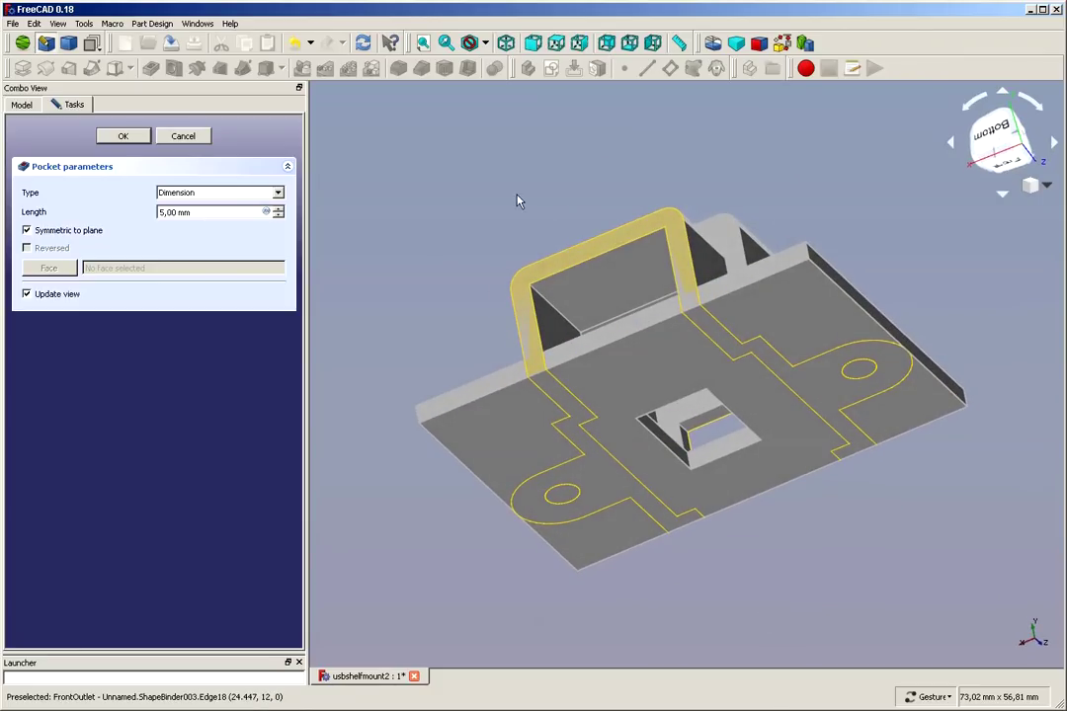
left_click_drag(516, 195, 550, 126)
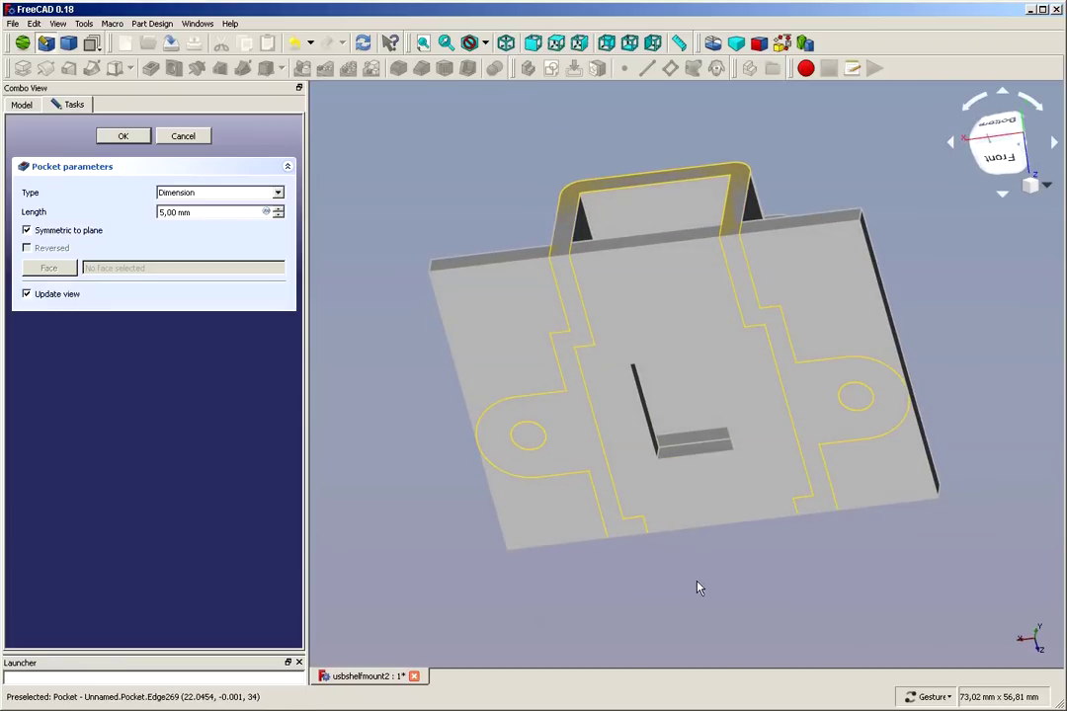
left_click_drag(695, 581, 771, 623)
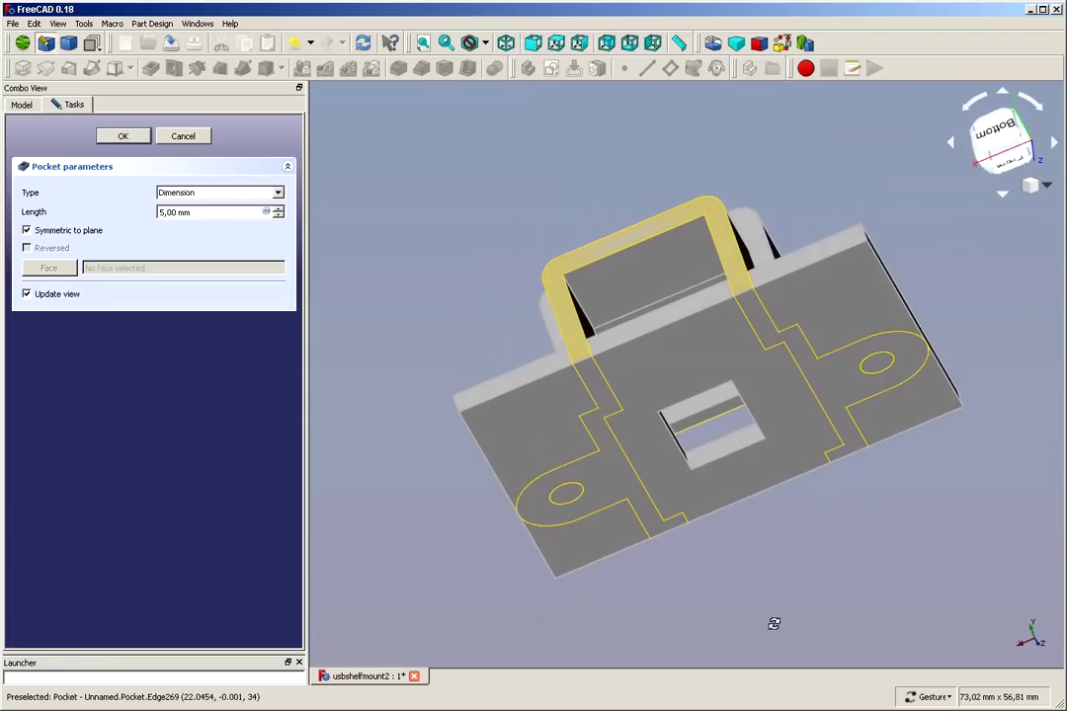
left_click_drag(808, 204, 794, 138)
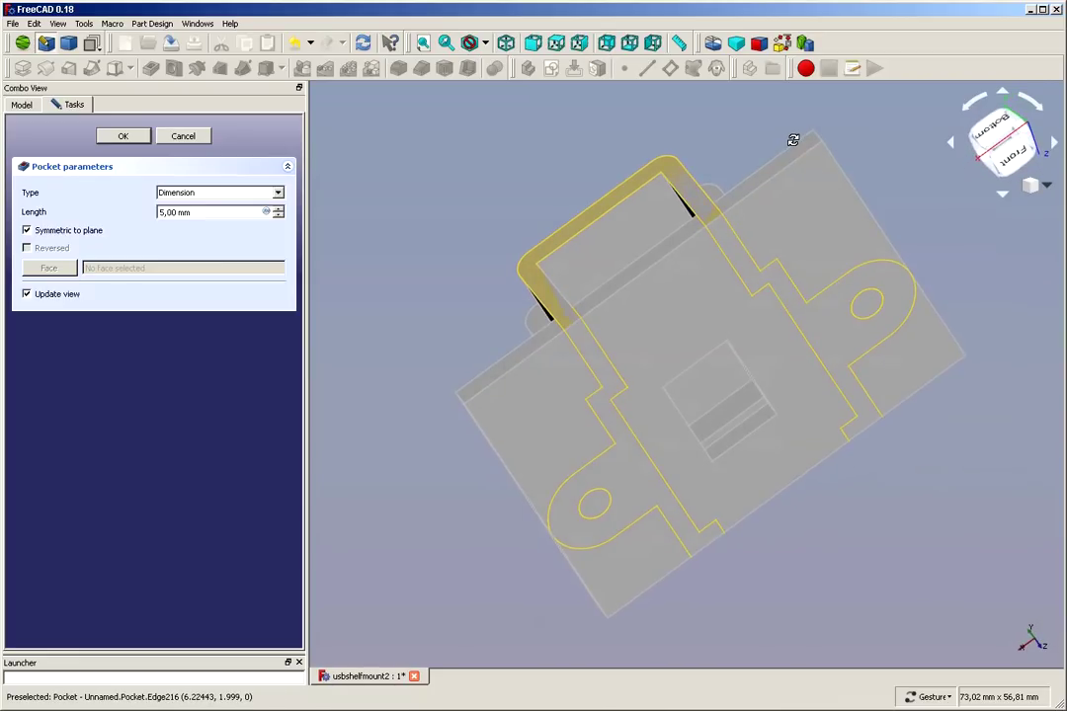
left_click(111, 136)
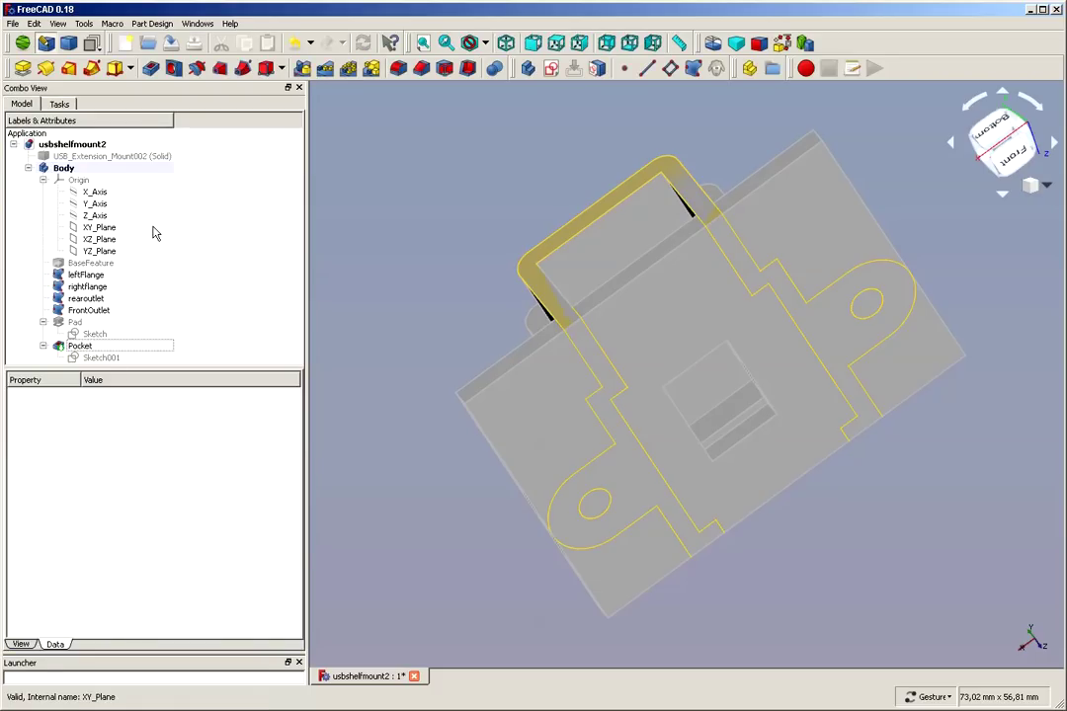
- With the pocket hidden, reopen its sketch and link the upper inner vertical edges of both flanges as external geometry
left_click(79, 346)
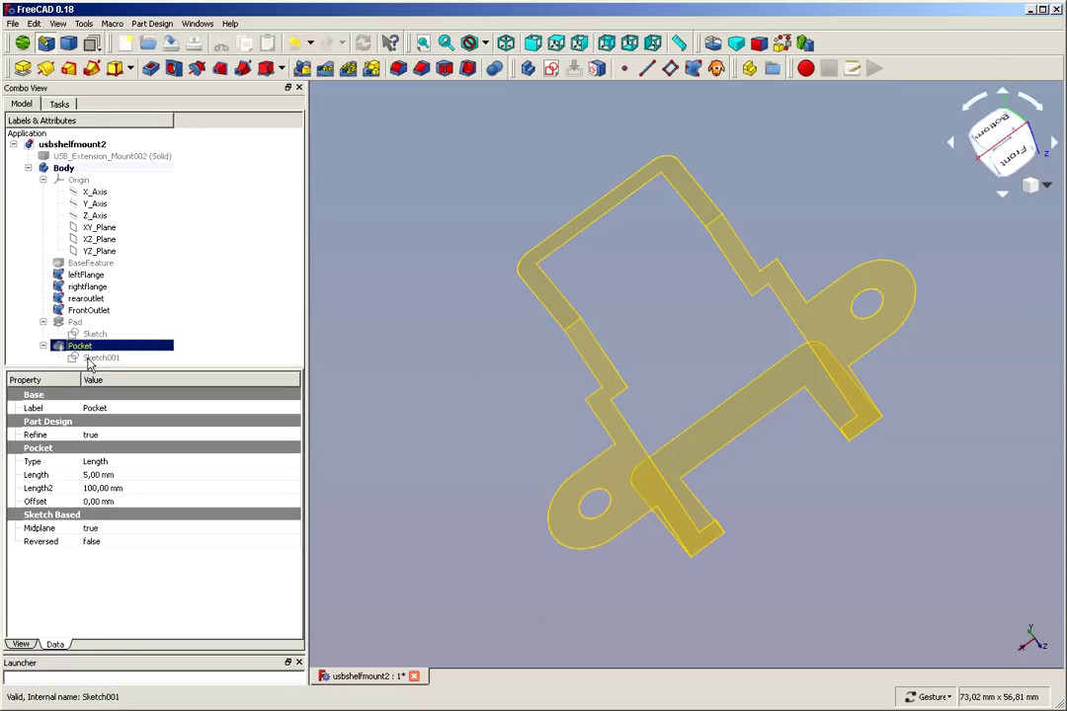
left_click(103, 359)
double_click(104, 360)
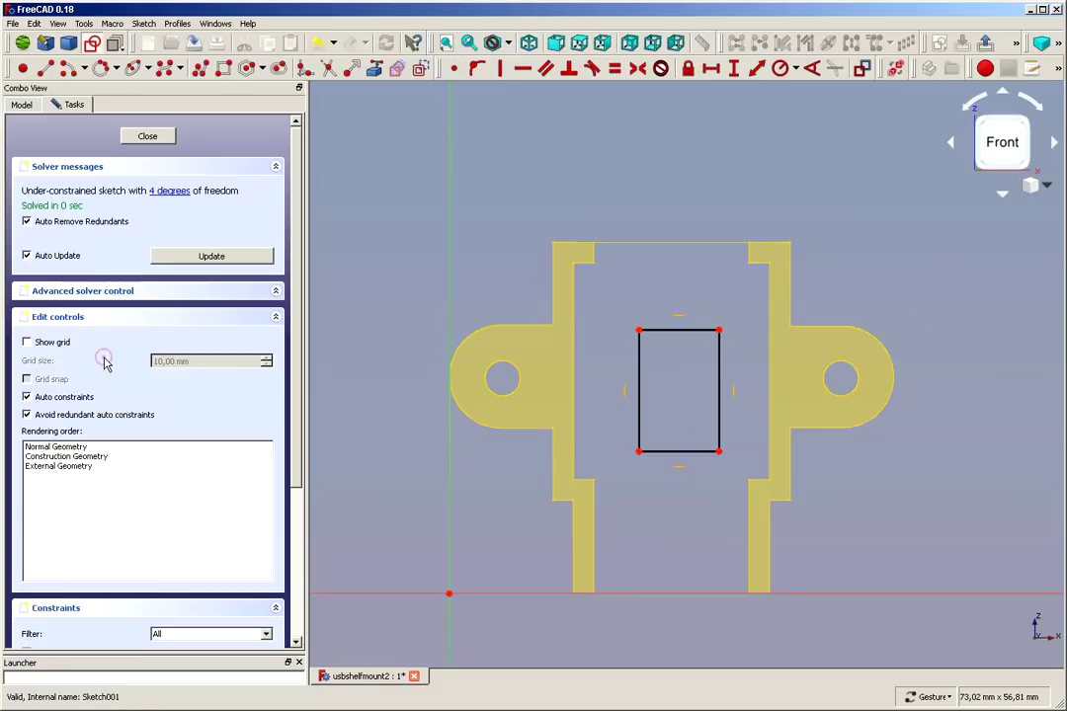
scroll(725, 521, "up", 4)
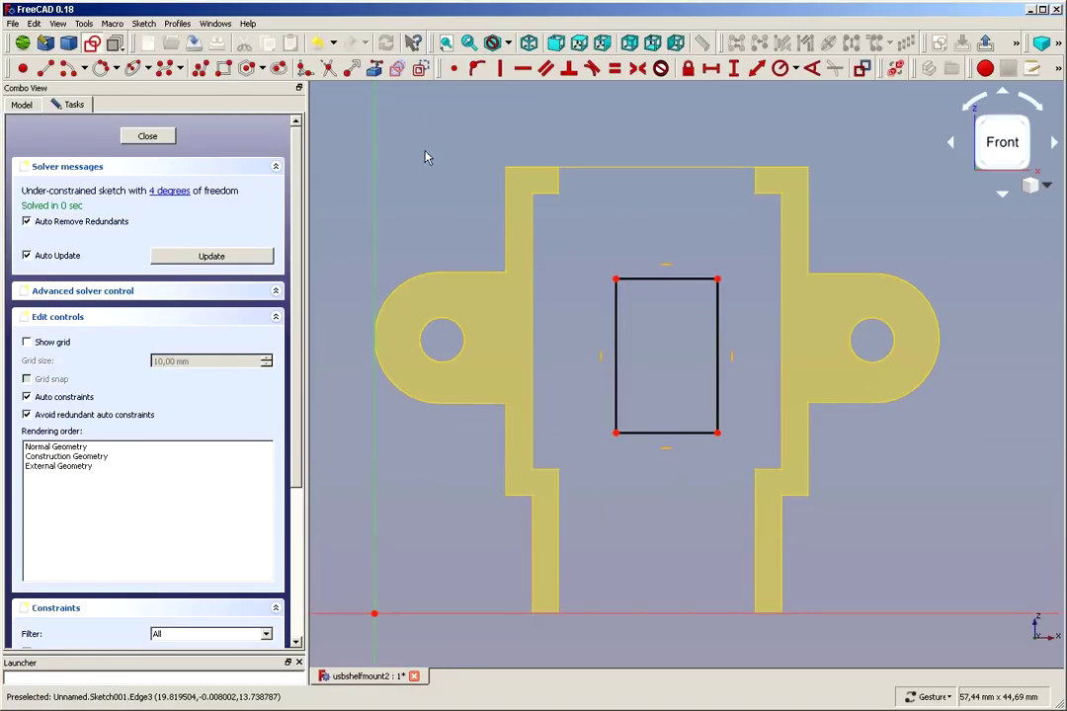
left_click(374, 68)
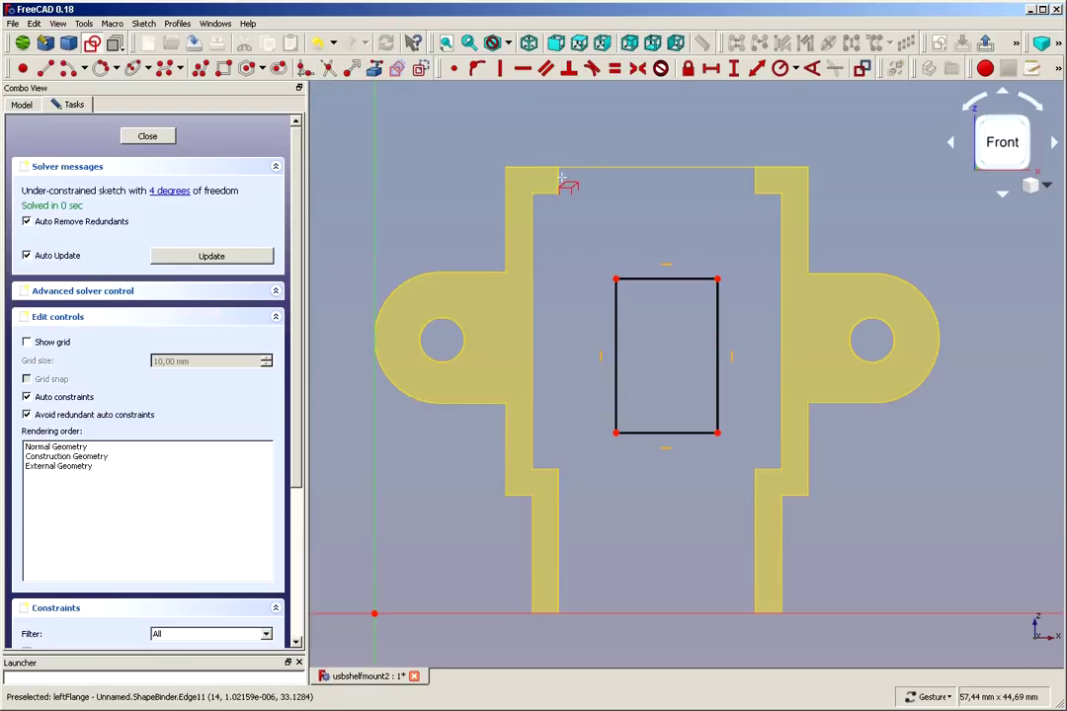
left_click(756, 178)
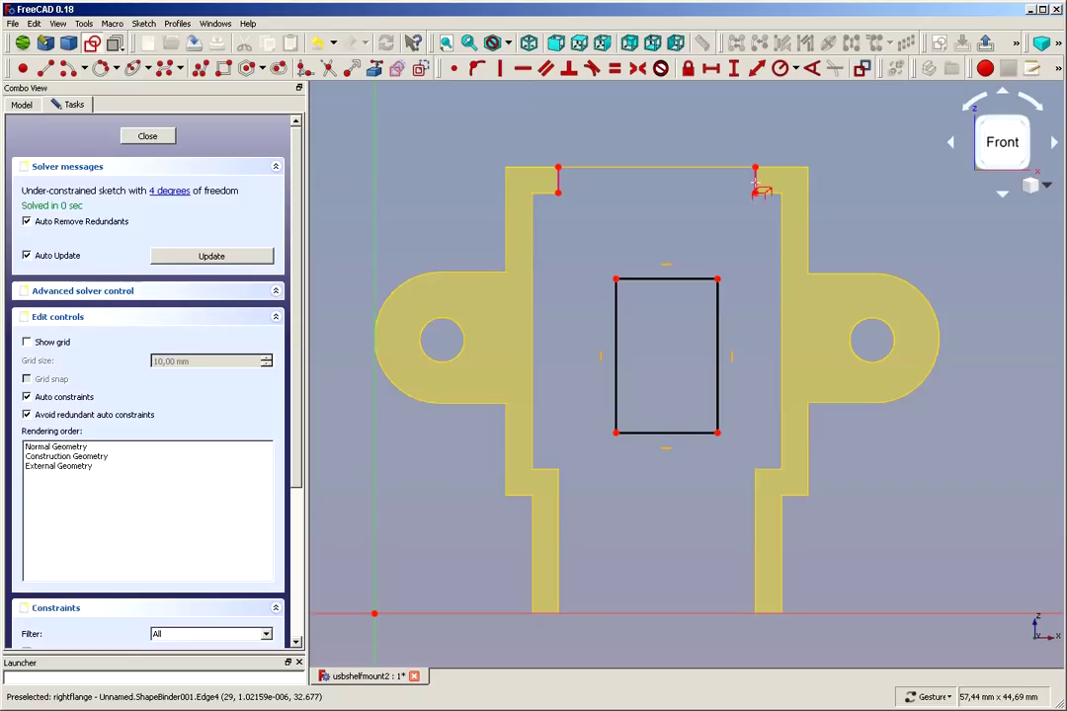
- Link the right flange's lower inner vertical edge as external geometry and make the rectangle's upper-left corner coincident with the left flange's top inner corner
left_click(752, 580)
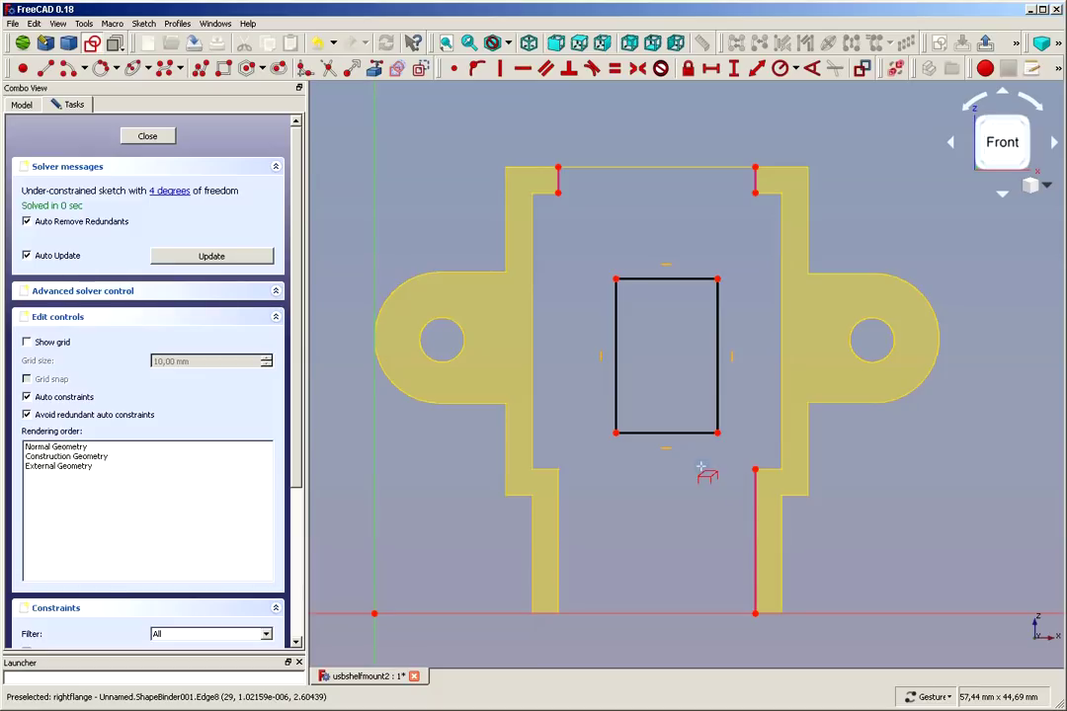
right_click(700, 466)
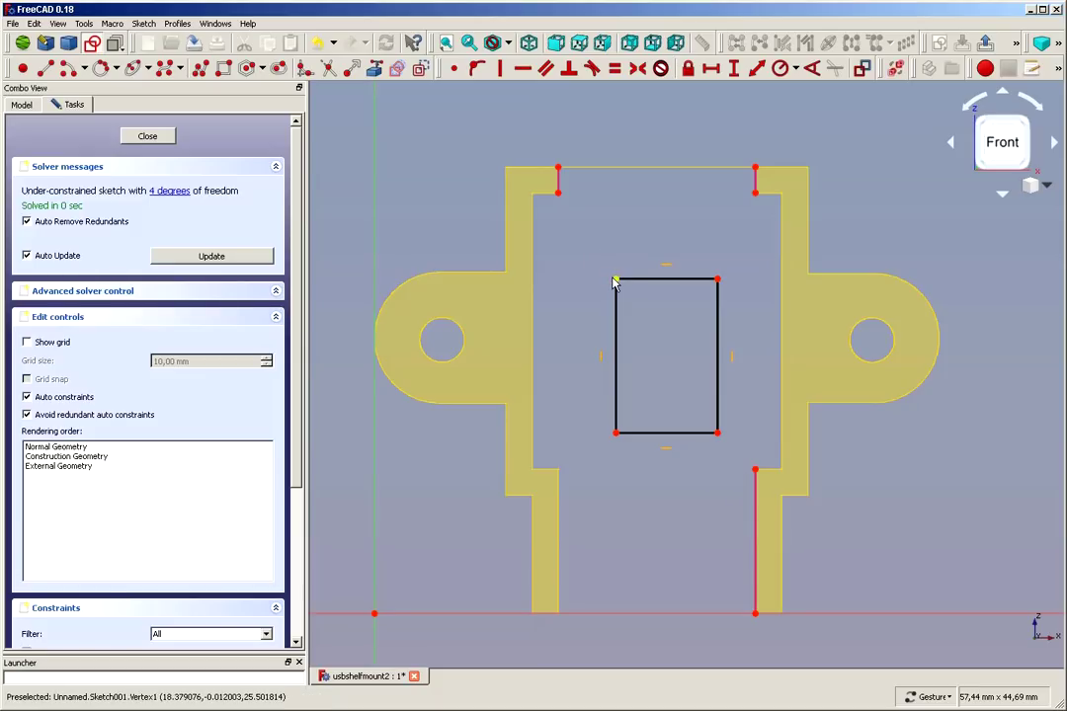
left_click(616, 281)
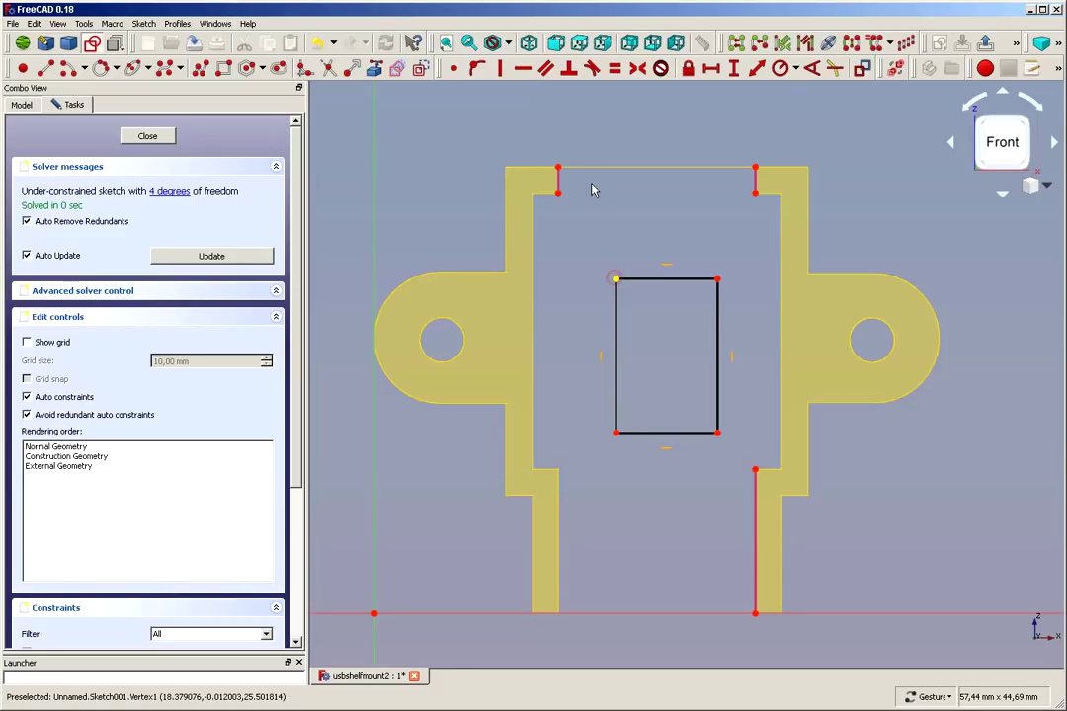
left_click(560, 168)
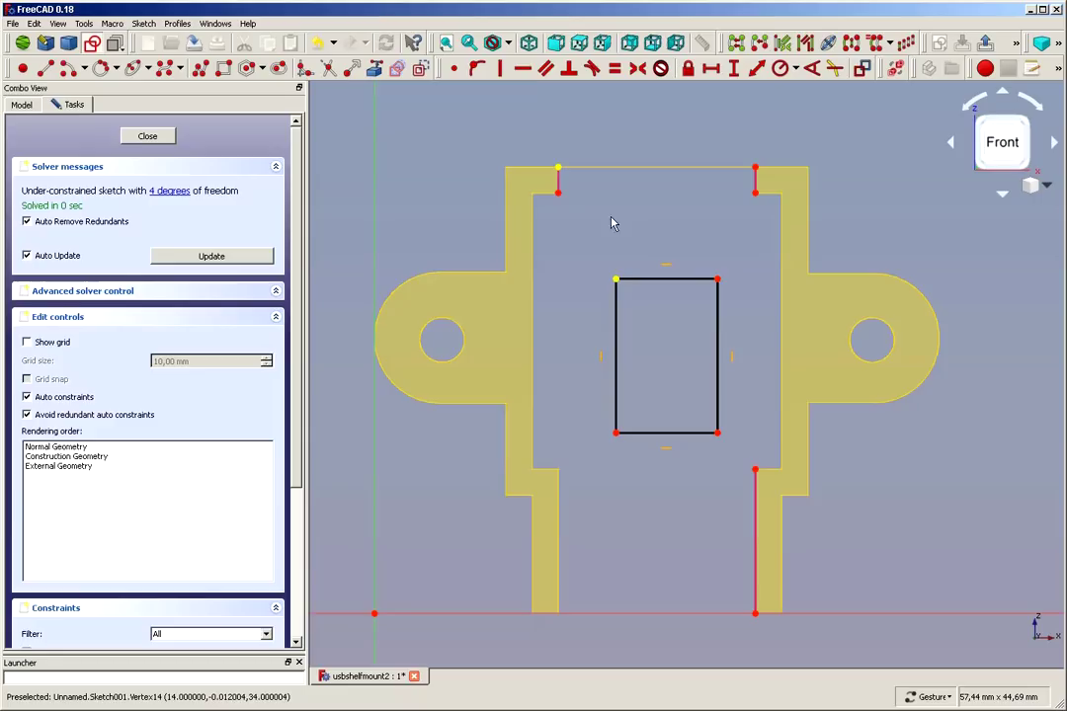
left_click(455, 71)
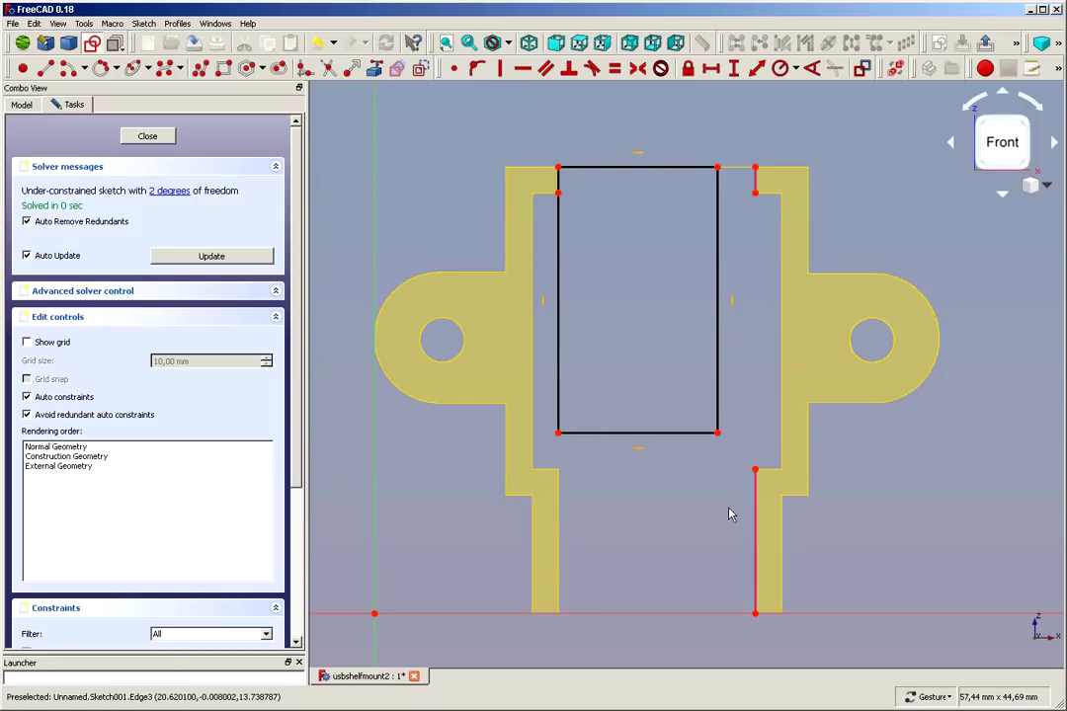
- Make the rectangle's lower-right corner coincident with the lower endpoint of the right flange's inner edge on the horizontal axis
left_click(717, 435)
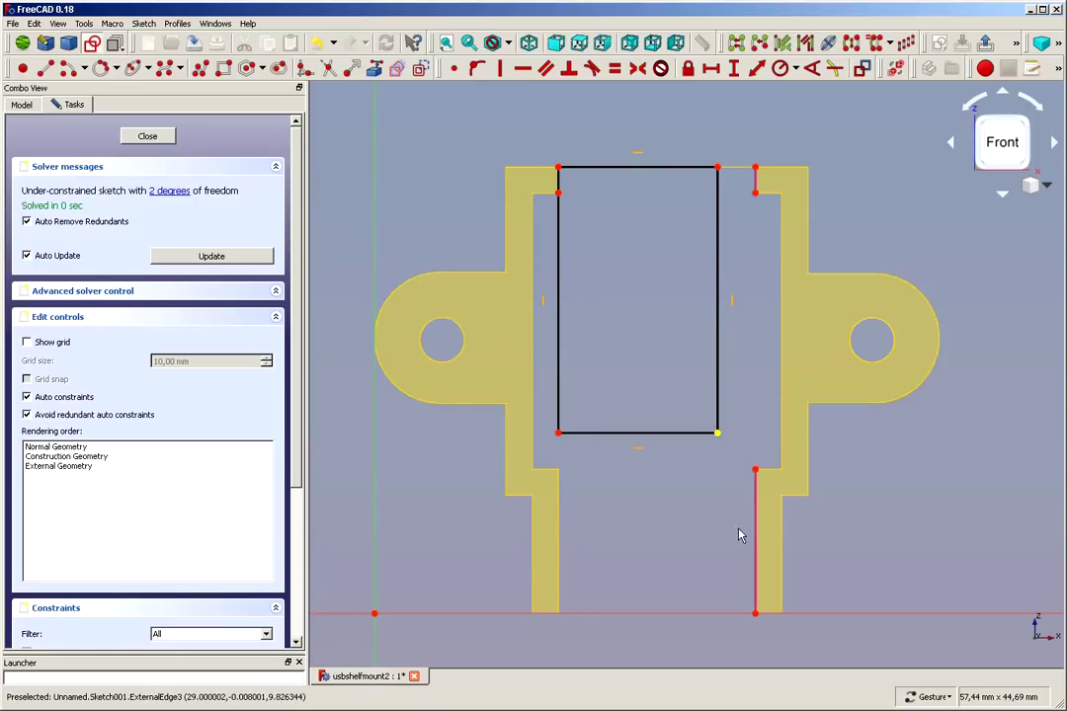
left_click(757, 616)
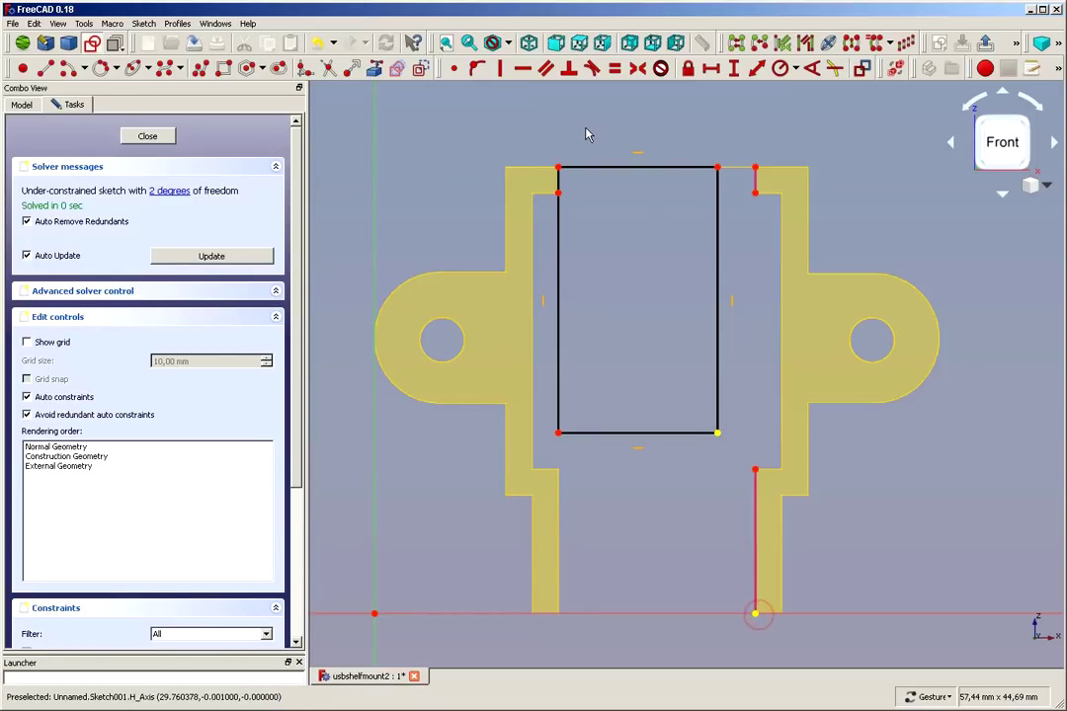
left_click(476, 70)
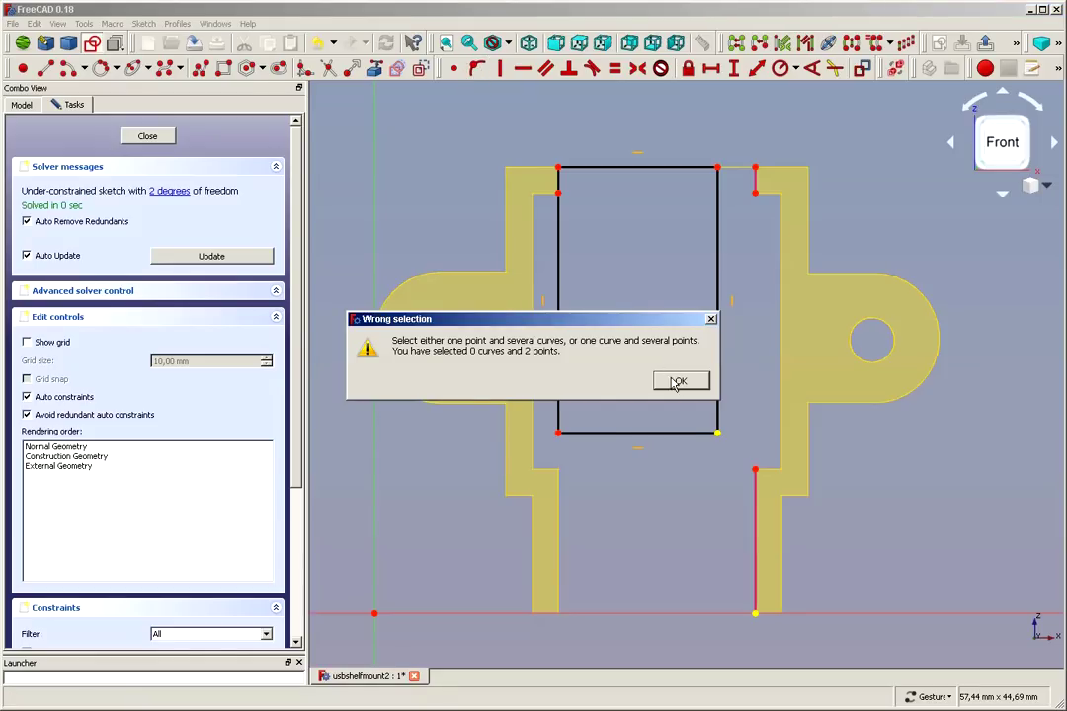
left_click(679, 381)
left_click(458, 75)
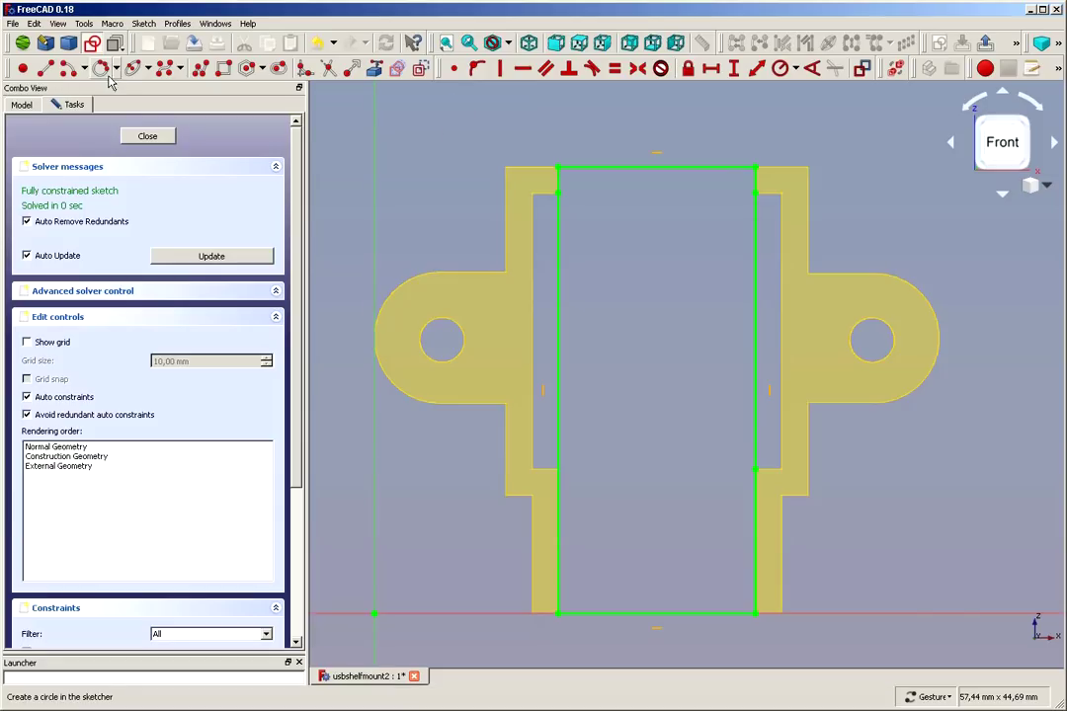
- Sketch a second rectangle about 17.5 by 15 mm across the first one, spanning the wider recess between the flanges
left_click(223, 68)
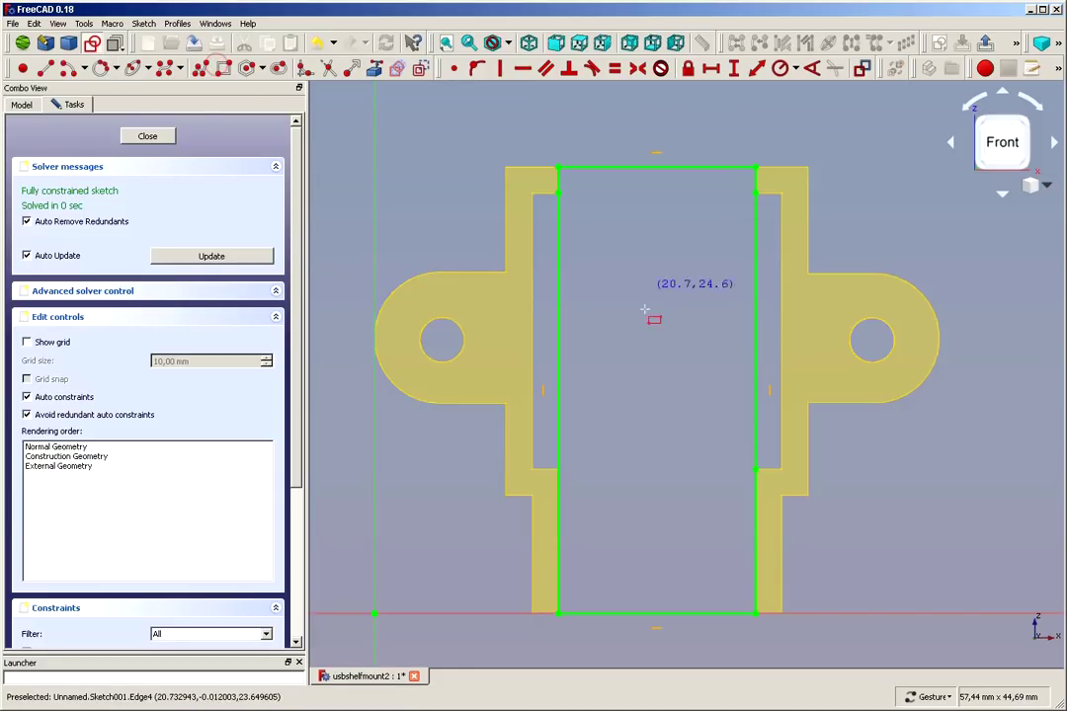
left_click(544, 229)
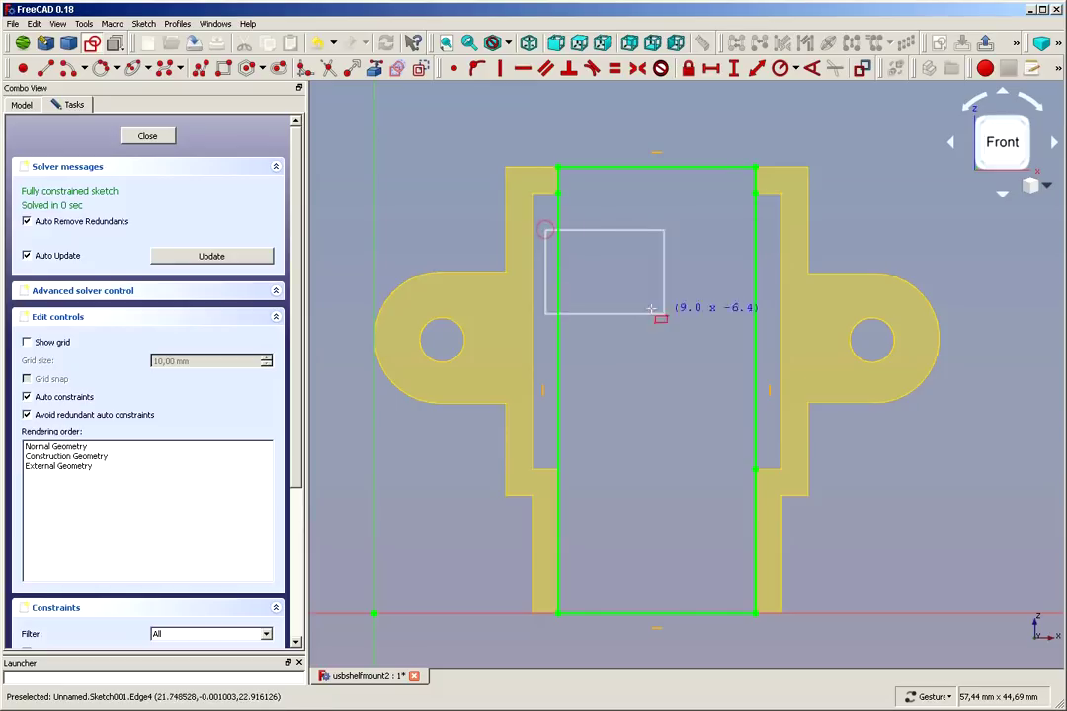
left_click(775, 427)
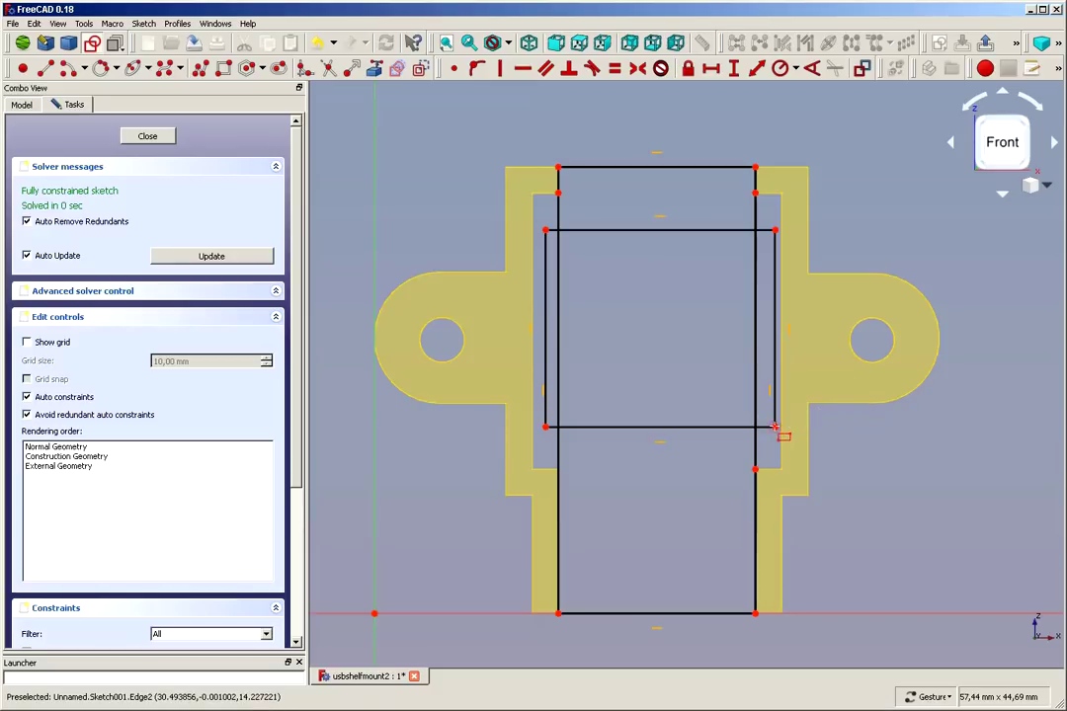
right_click(662, 360)
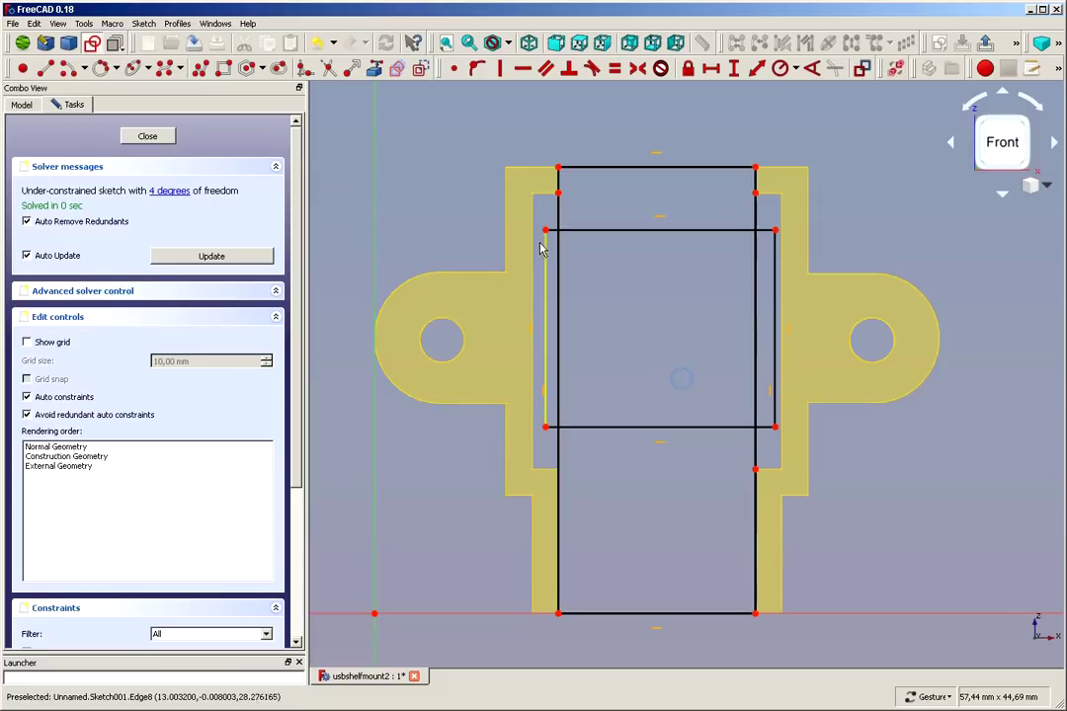
- Link the long vertical recess edges of the left and right flanges as external geometry
scroll(532, 203, "up", 1)
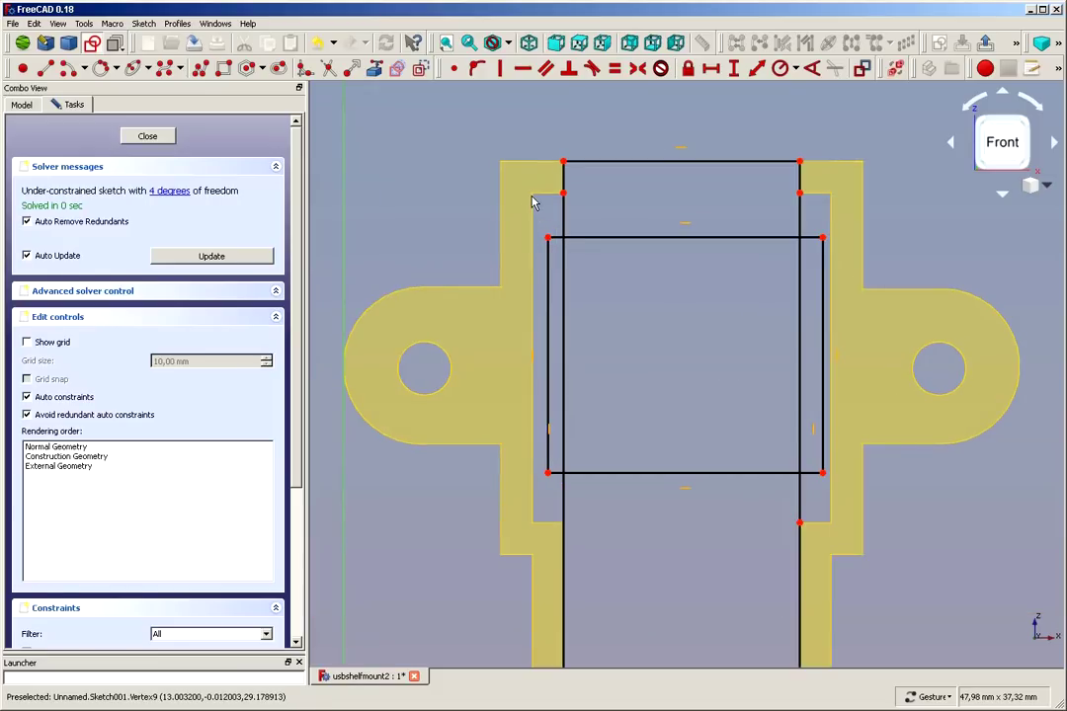
left_click(375, 68)
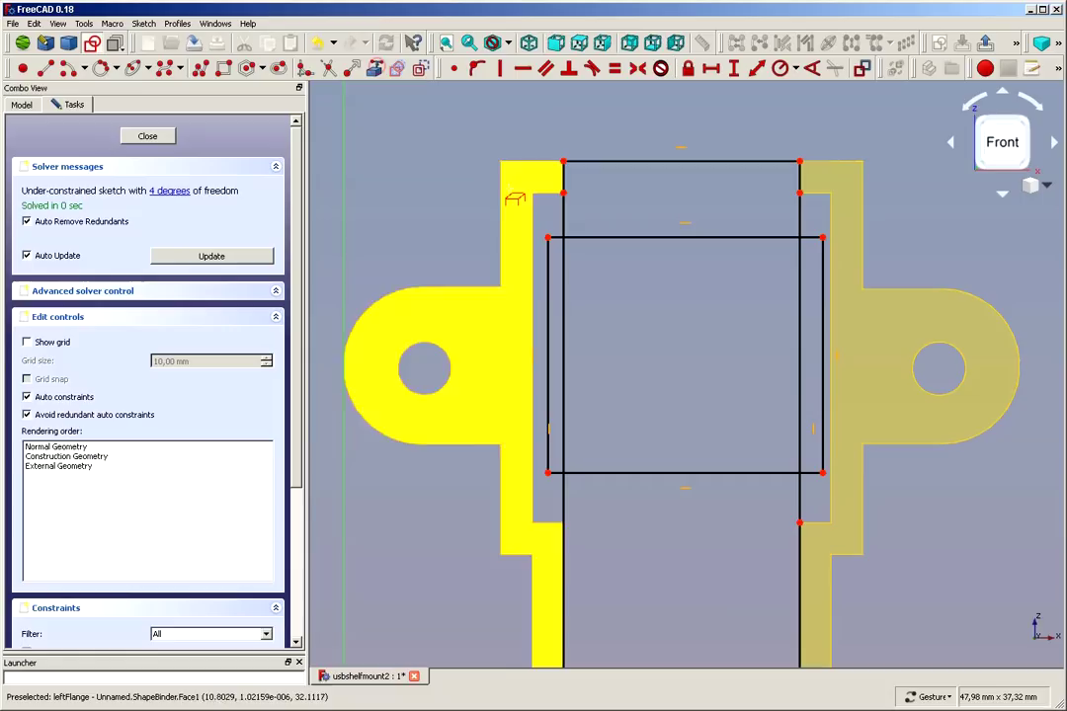
left_click(533, 207)
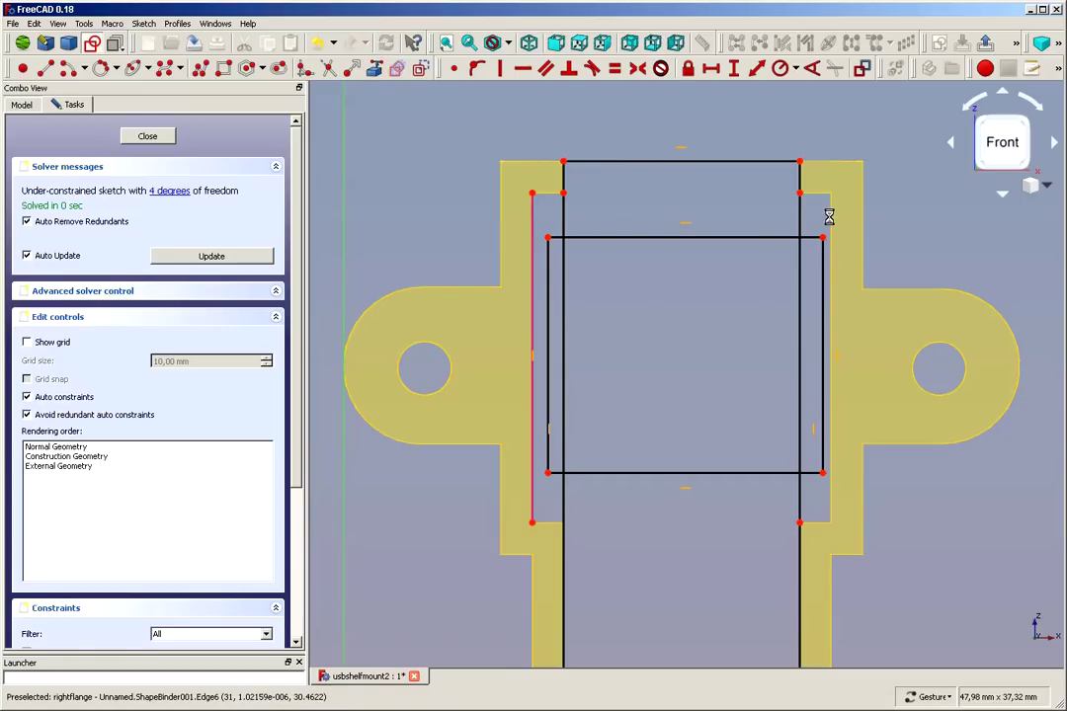
left_click(829, 216)
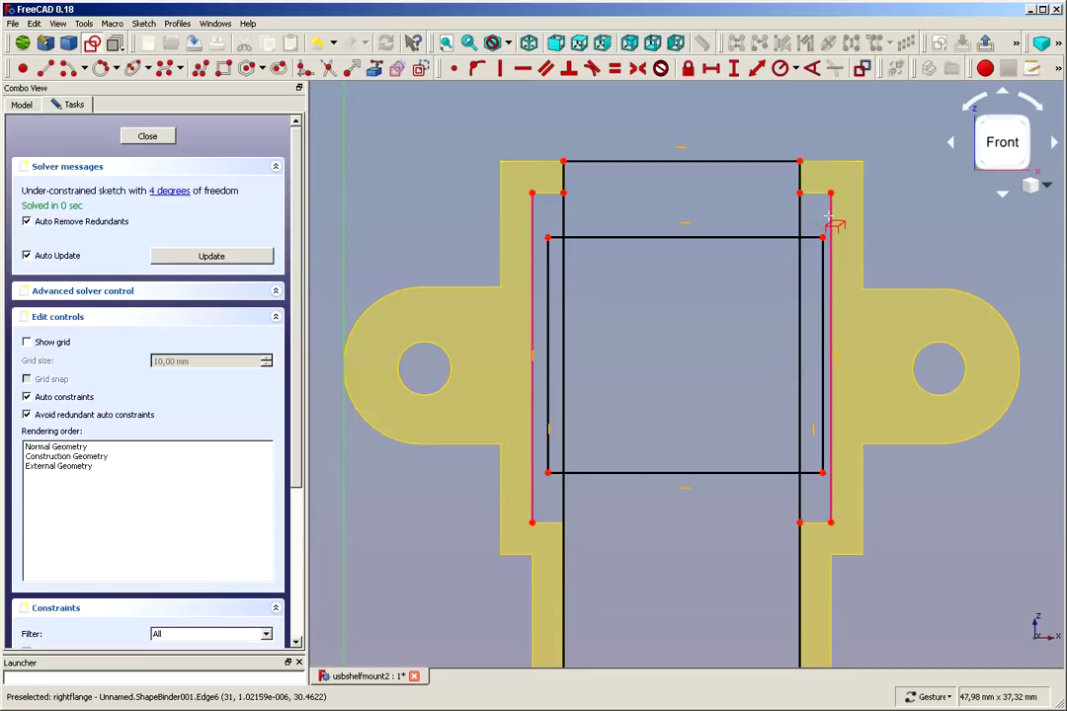
right_click(730, 208)
- Make the second rectangle's upper-left and lower-right corners coincident with the matching recess corners of the left and right flanges
left_click(546, 236)
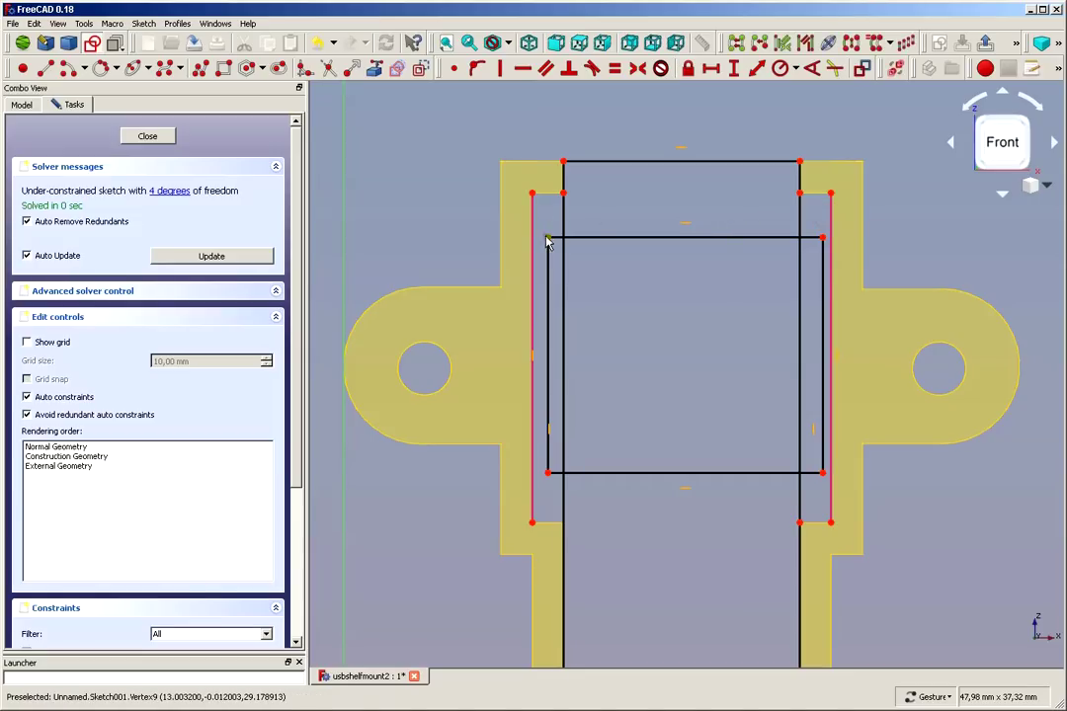
left_click(531, 193)
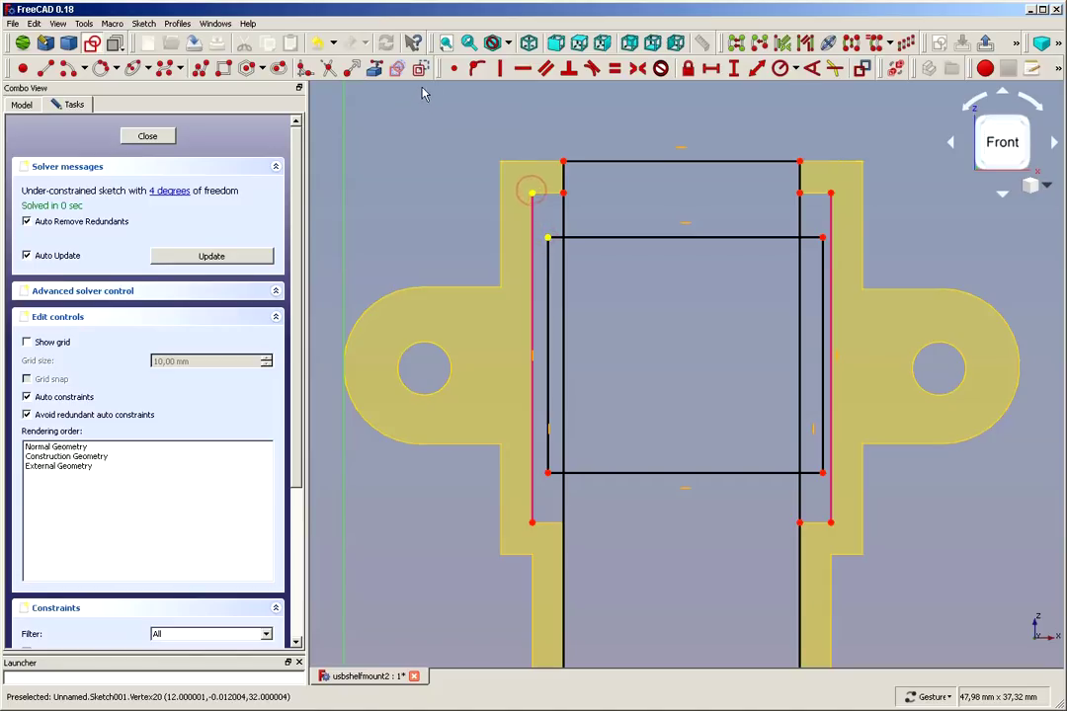
left_click(452, 68)
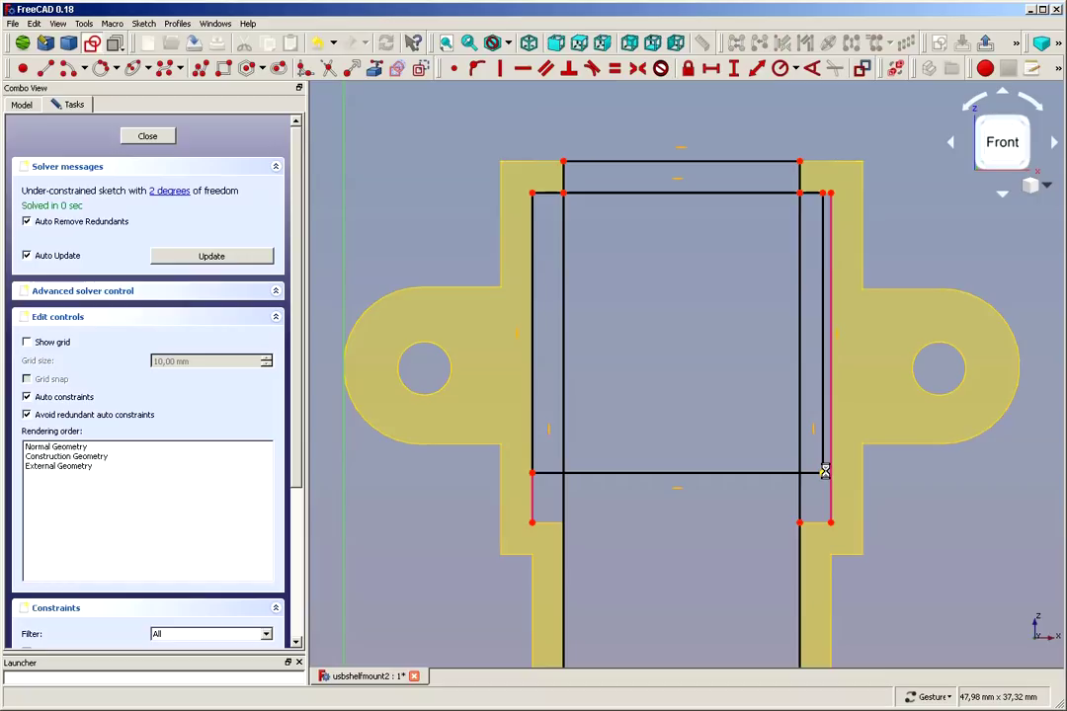
left_click(824, 472)
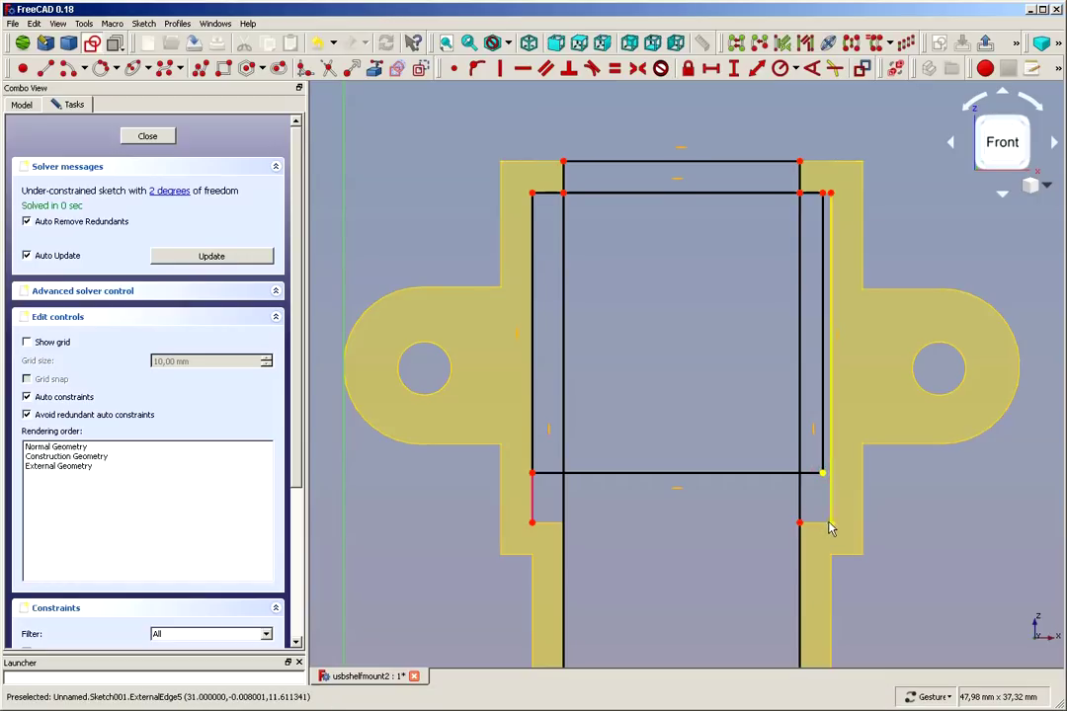
left_click(453, 68)
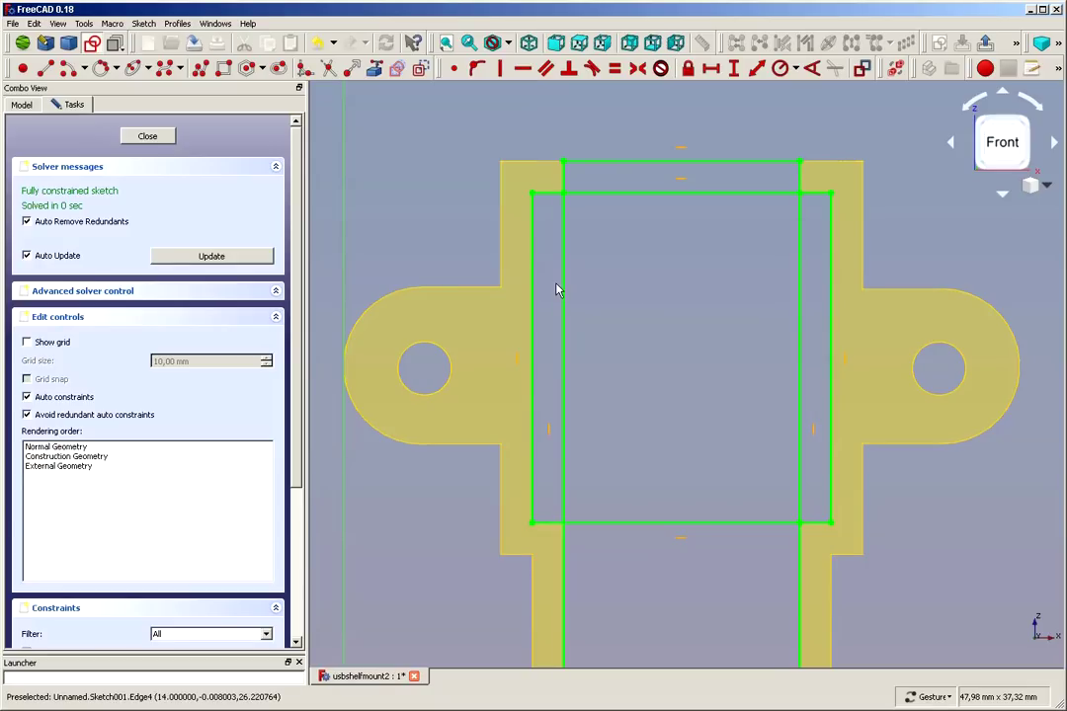
- Trim the overlapping inner segments of both rectangles to leave one stepped outline along the flanges' inner edges
left_click(328, 69)
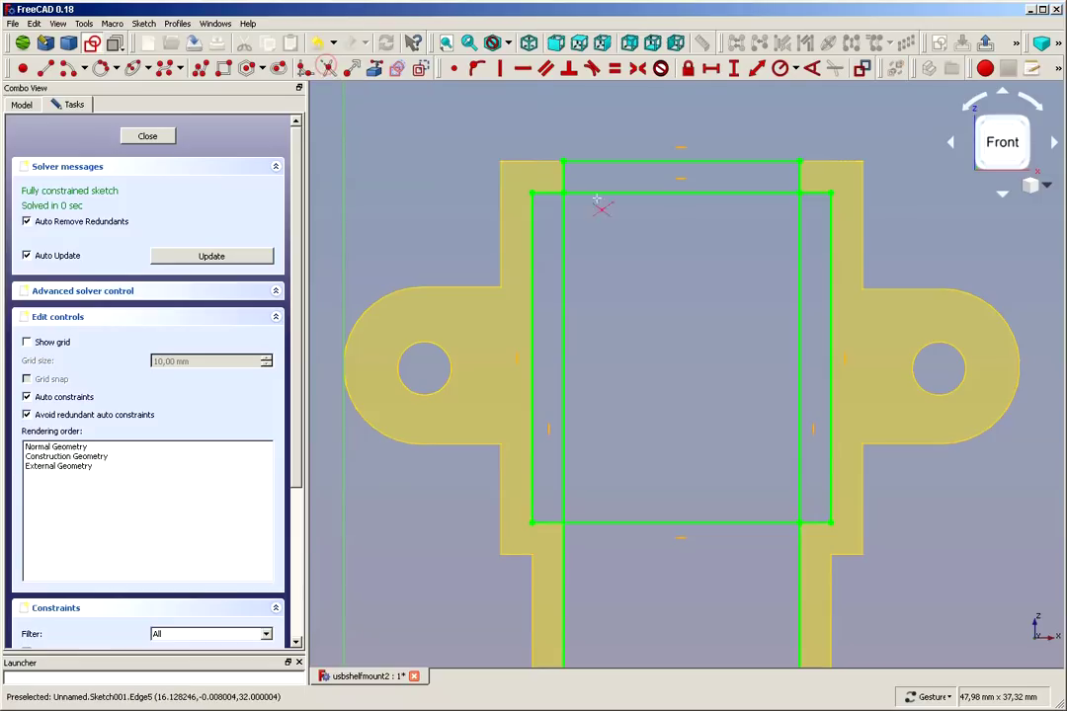
left_click(652, 193)
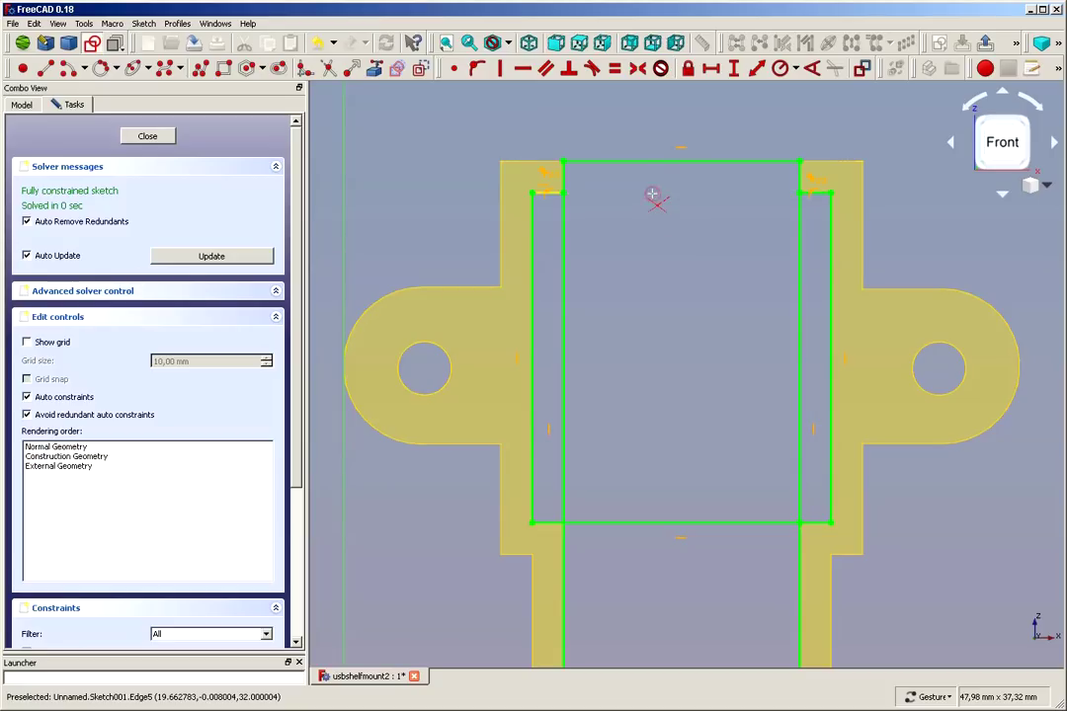
left_click(568, 246)
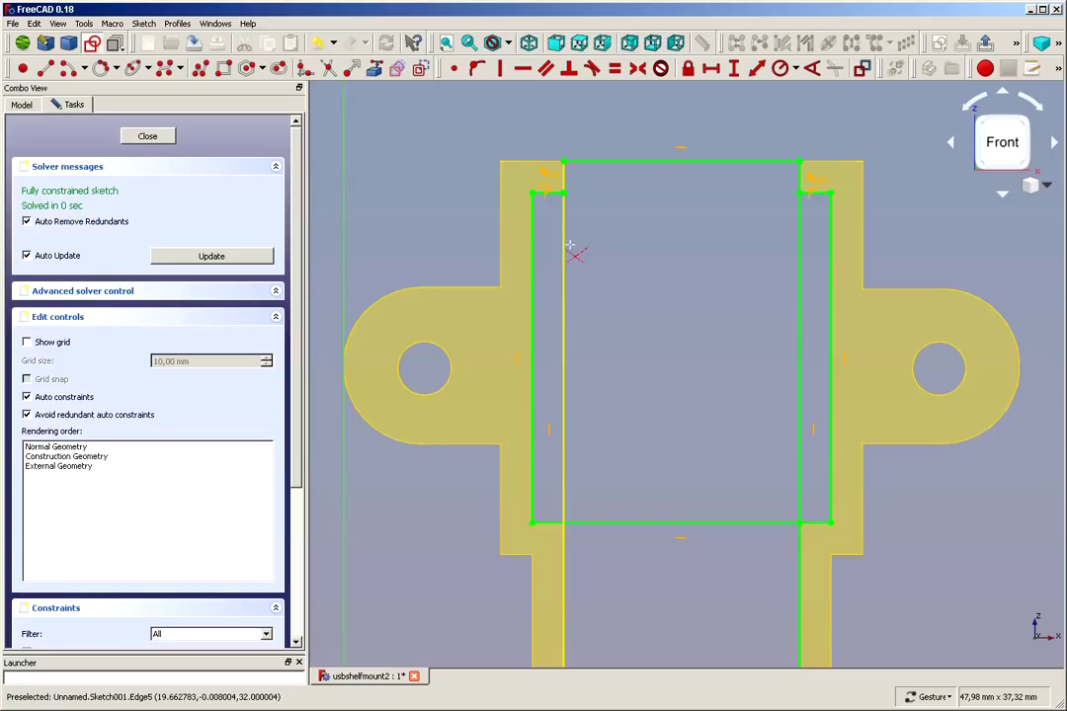
left_click(803, 266)
left_click(726, 523)
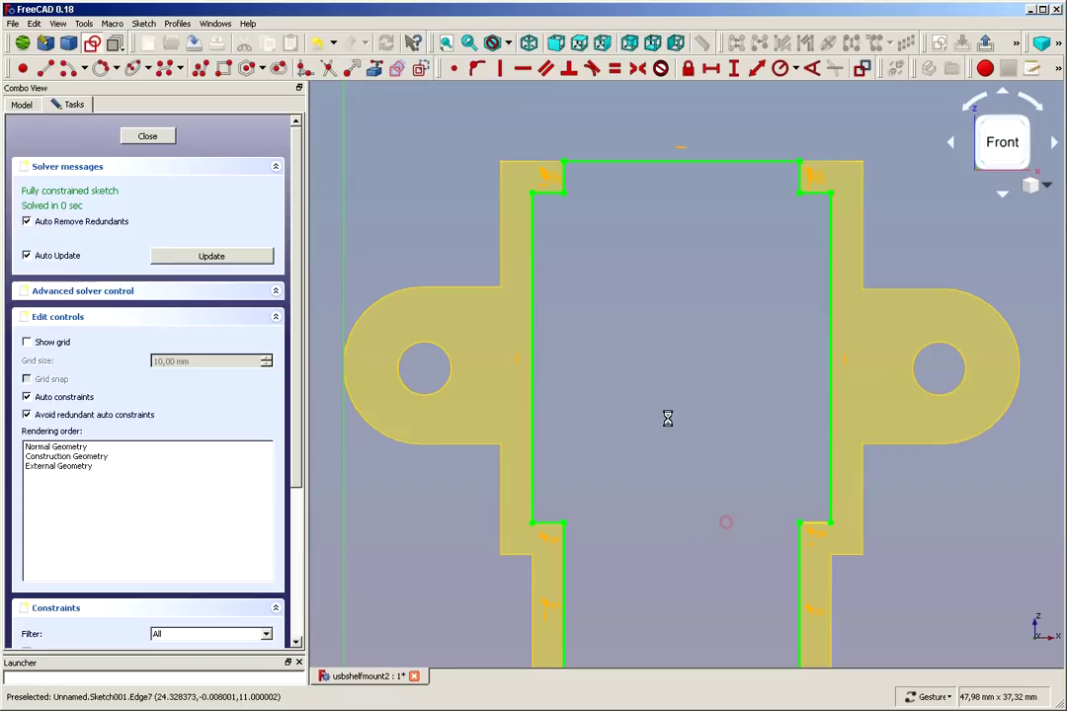
scroll(666, 416, "down", 2)
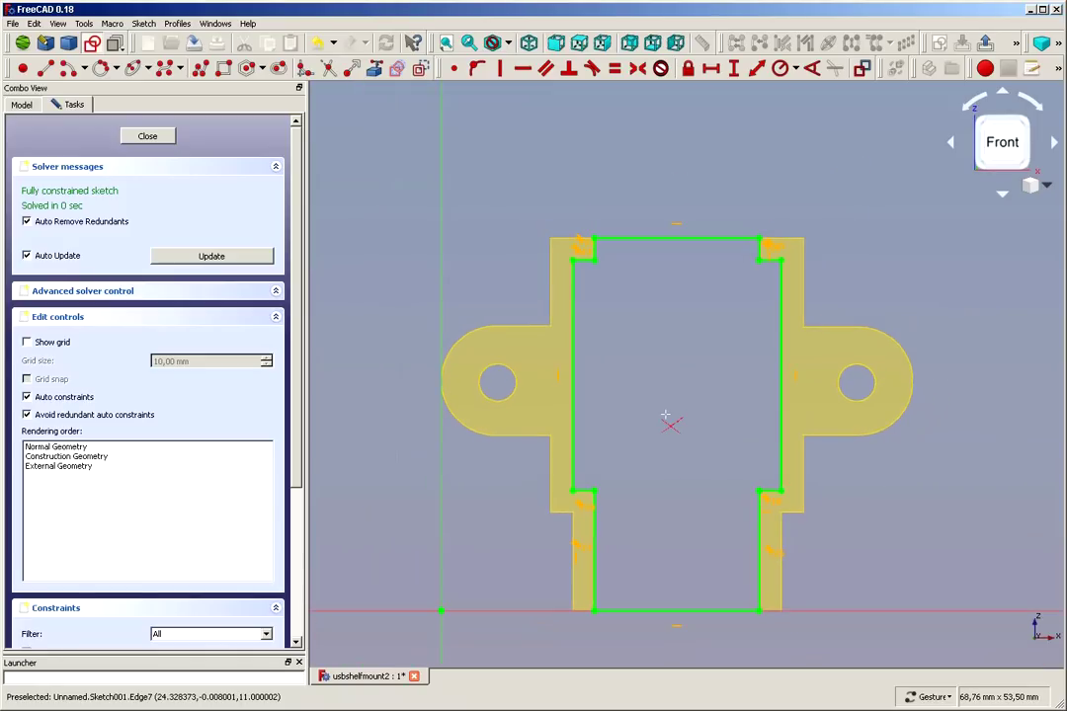
- Close the sketch, make the pocket visible again, and inspect the stepped cut from another angle
left_click(147, 137)
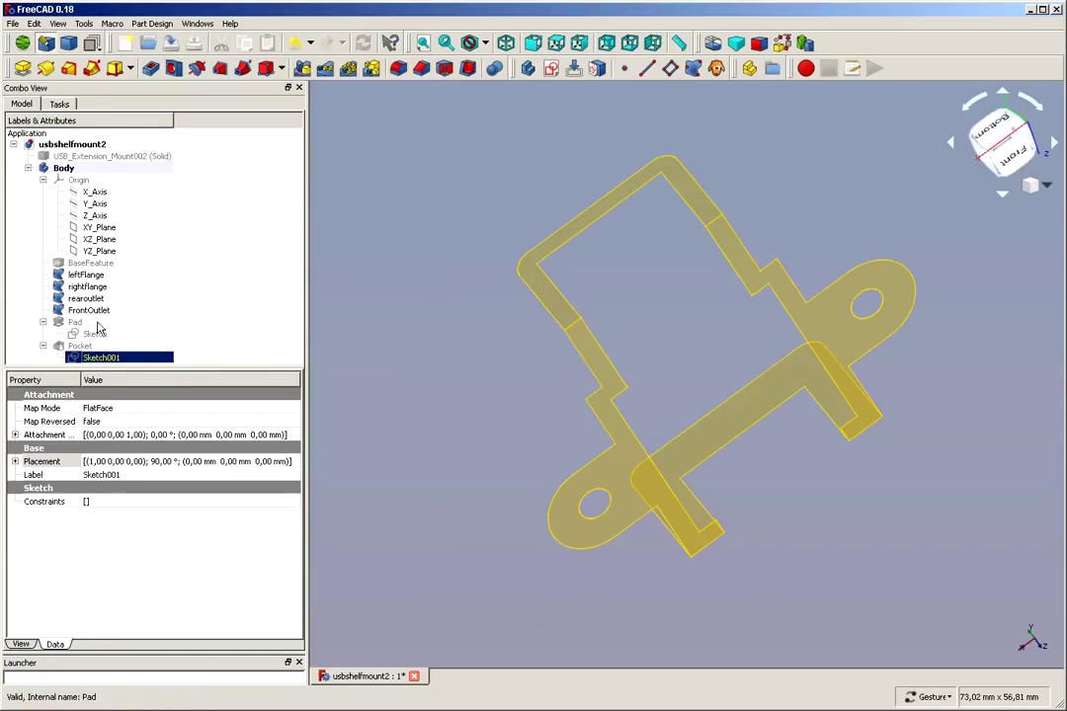
left_click(79, 348)
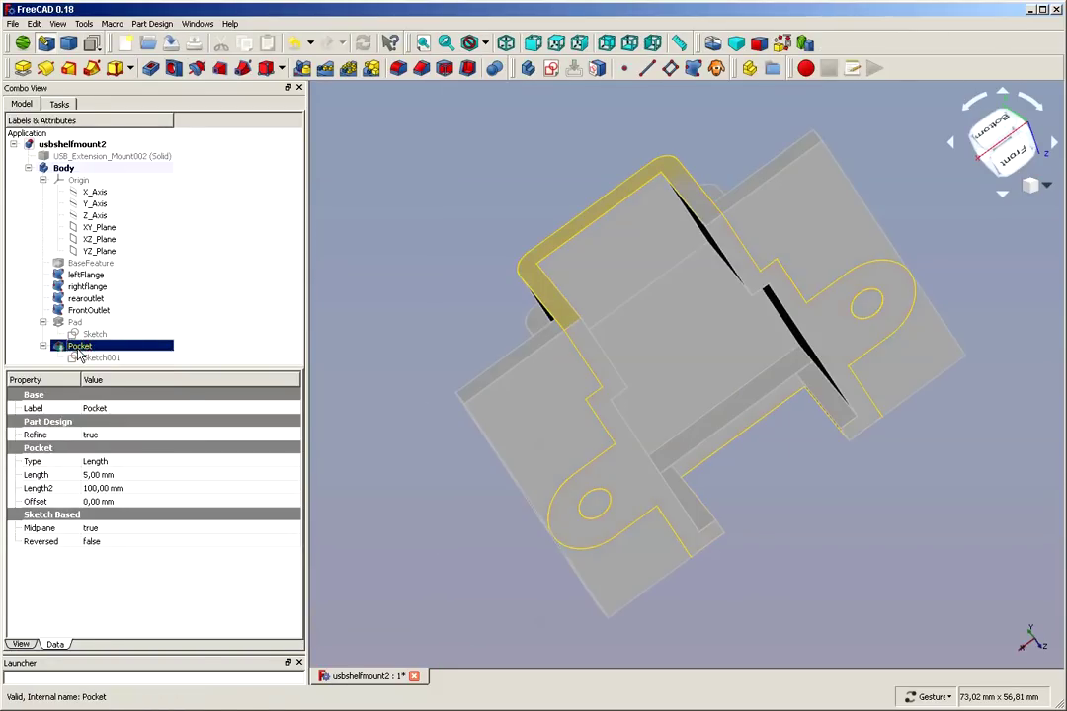
left_click_drag(823, 657, 721, 486)
scroll(685, 442, "down", 7)
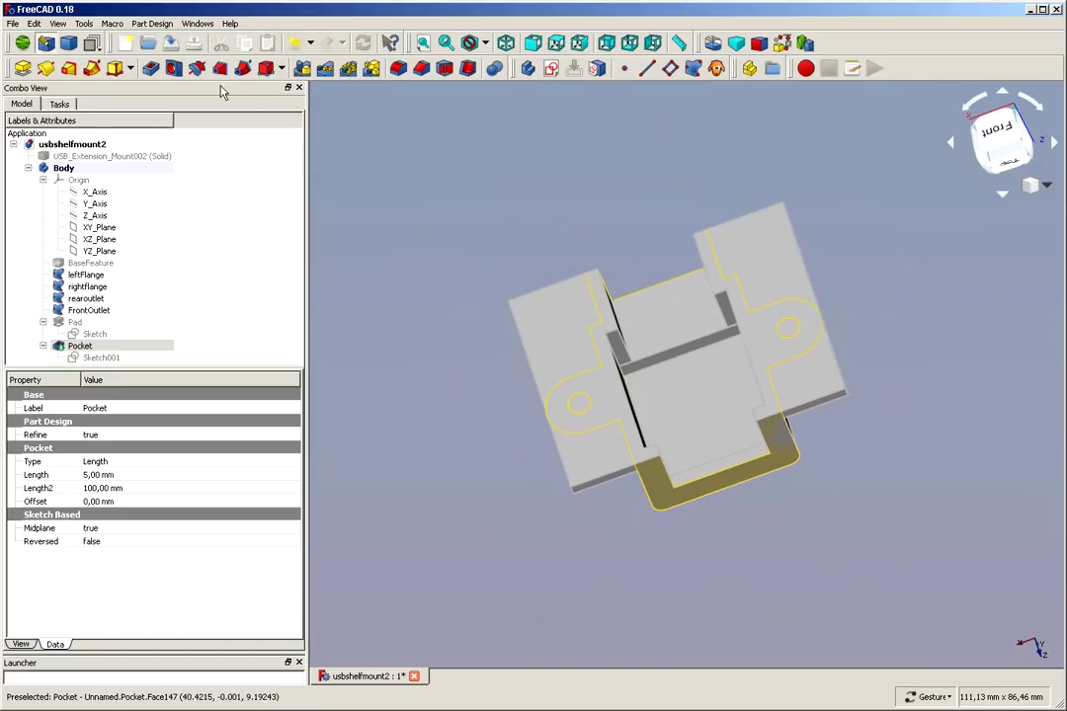
- Save the document and examine the cut mount from a raised angle
left_click(13, 23)
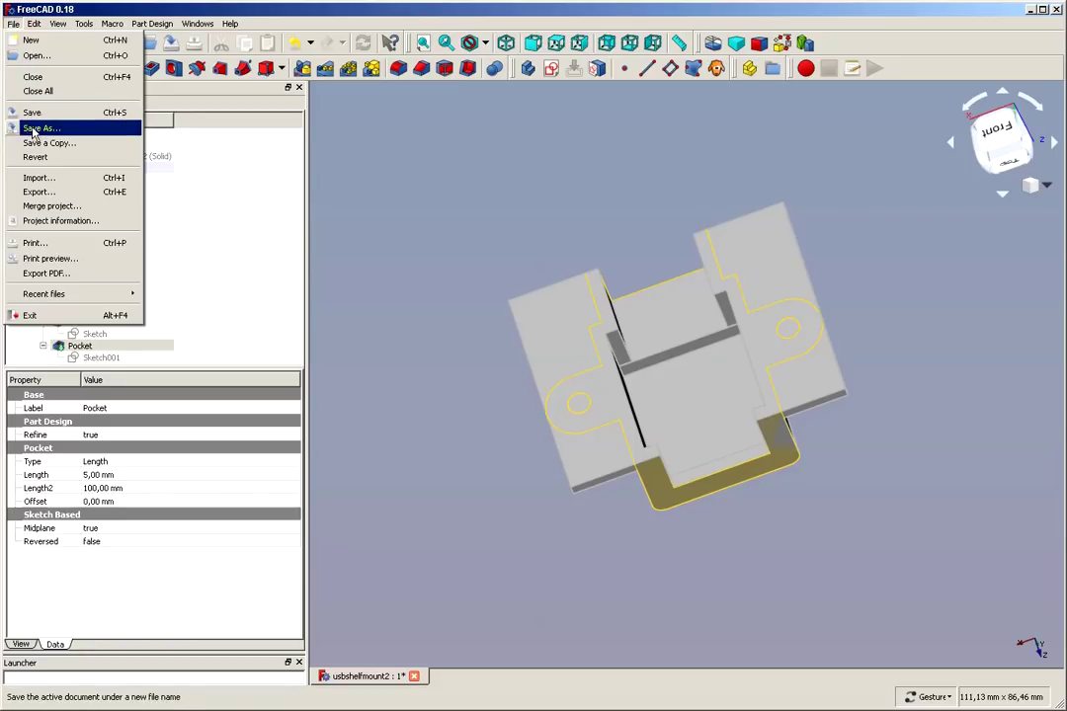
left_click(31, 115)
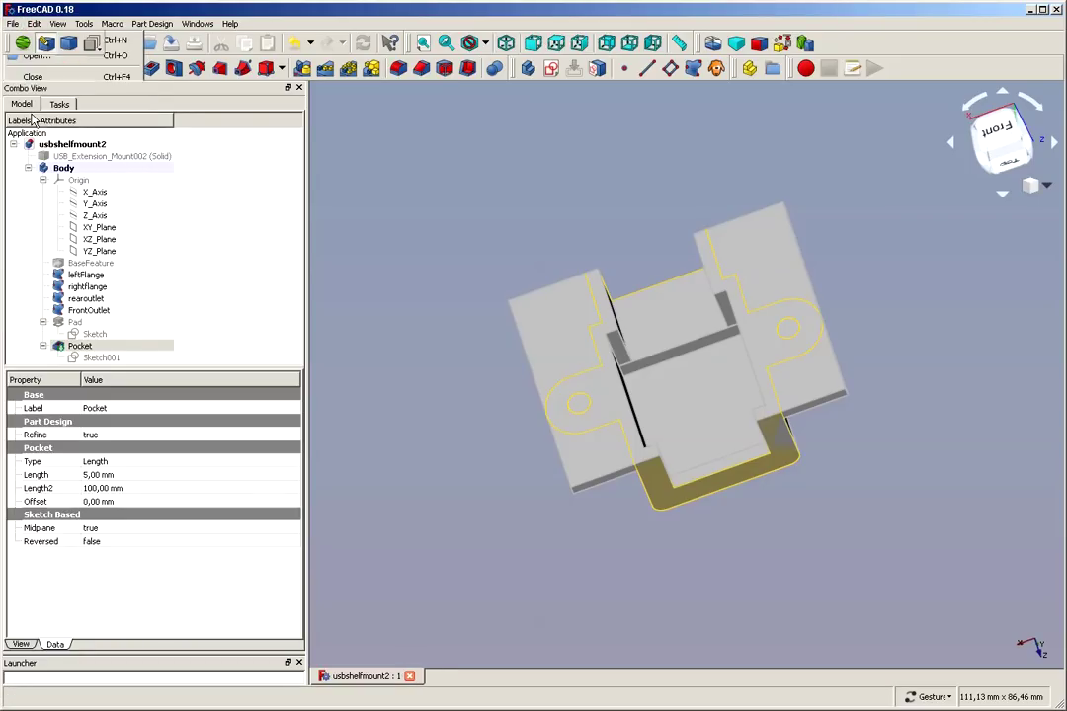
scroll(392, 457, "down", 8)
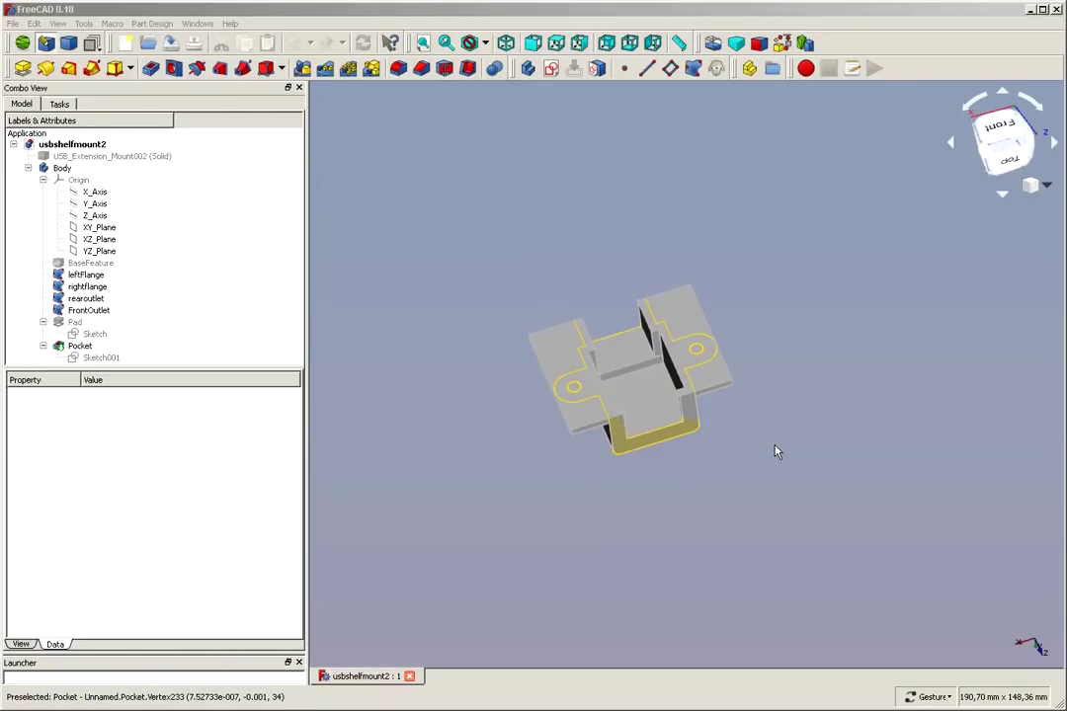
left_click_drag(514, 467, 604, 460)
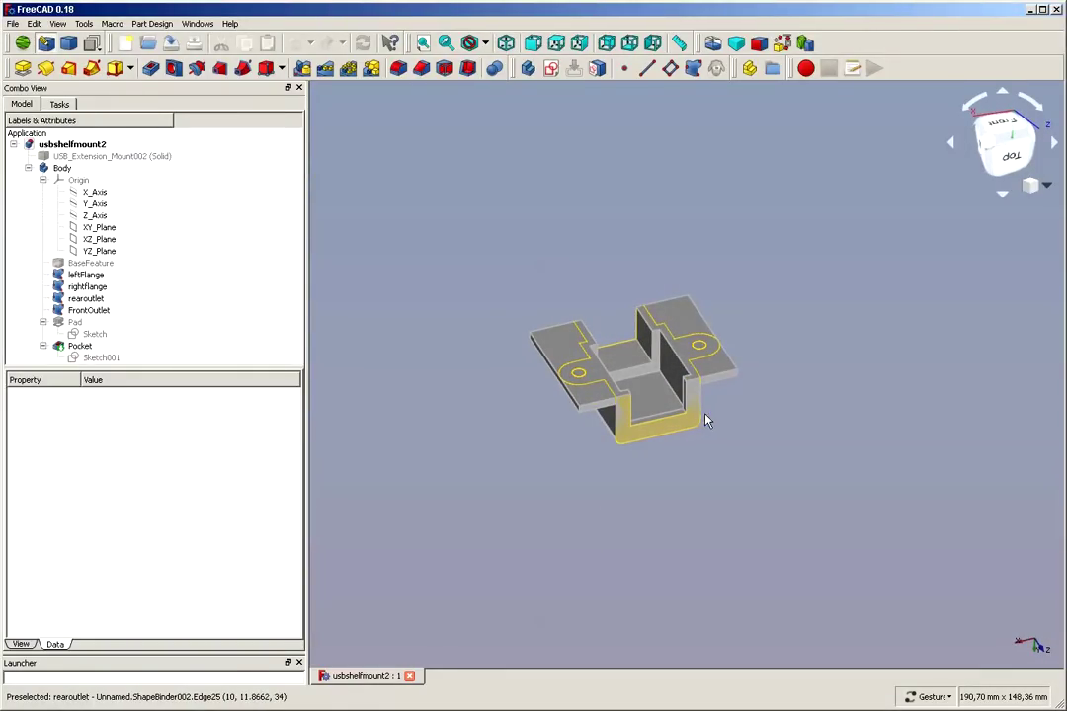
scroll(734, 409, "up", 3)
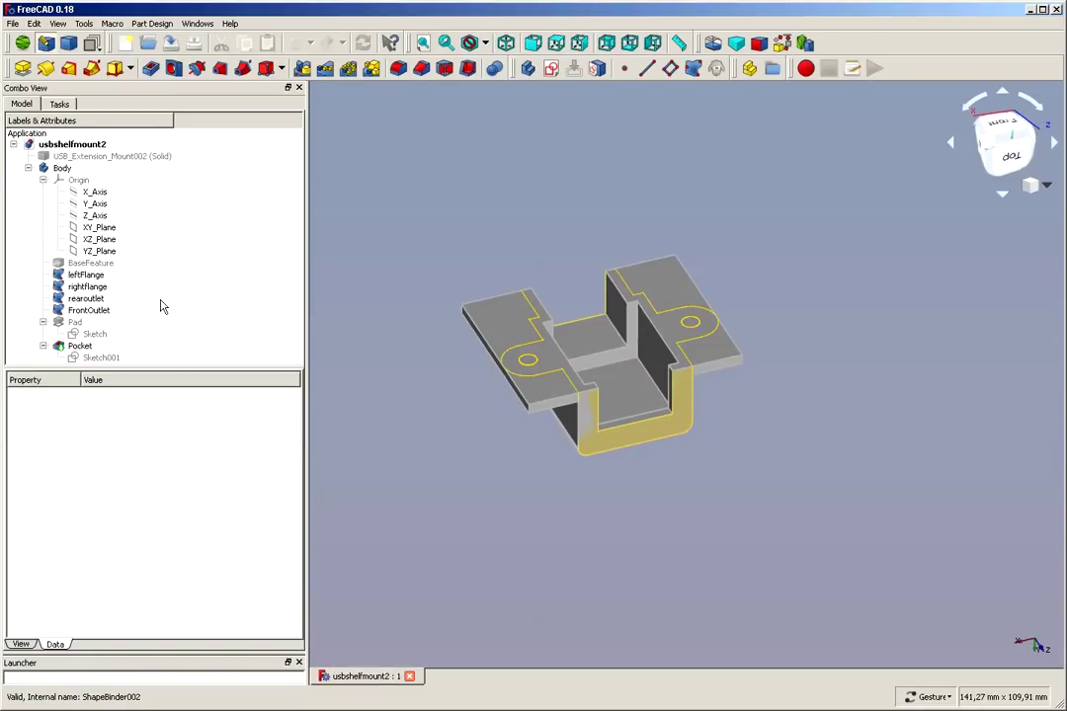
- Create a clone of the whole mount Body as a second body
left_click(61, 170)
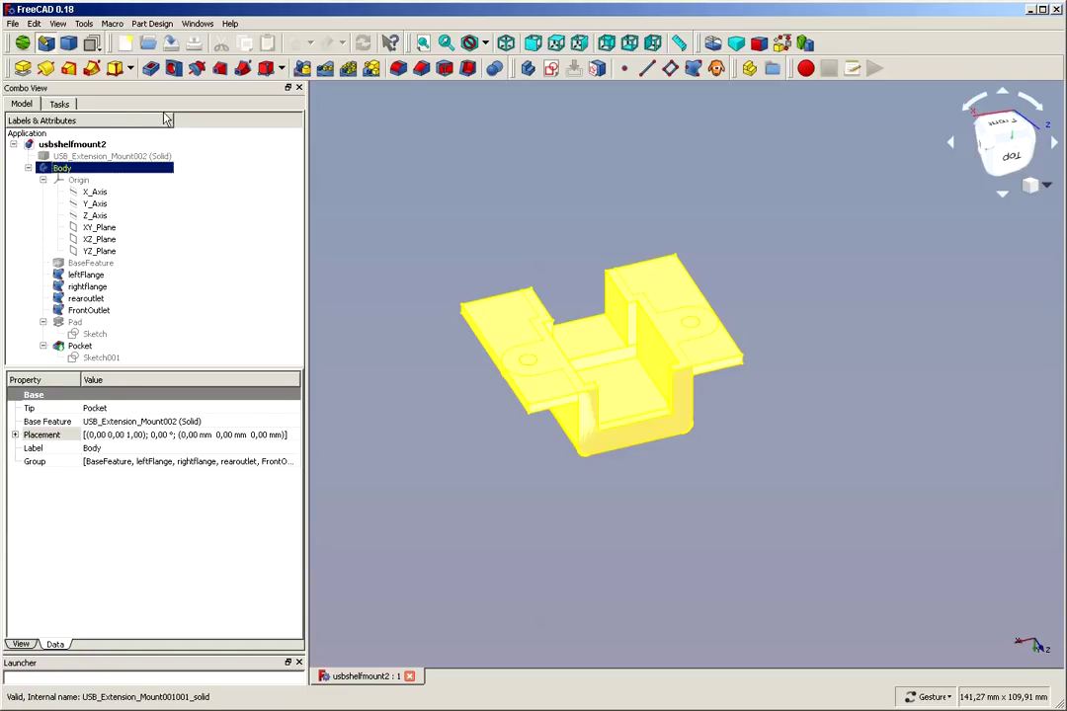
left_click(717, 70)
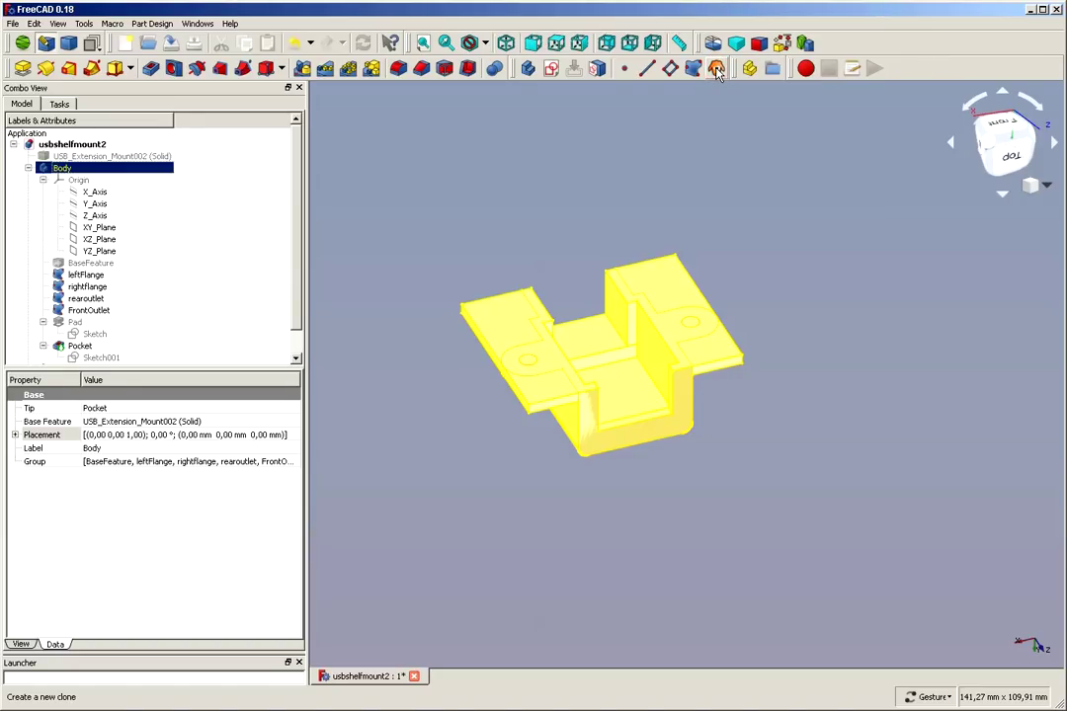
scroll(499, 170, "down", 1)
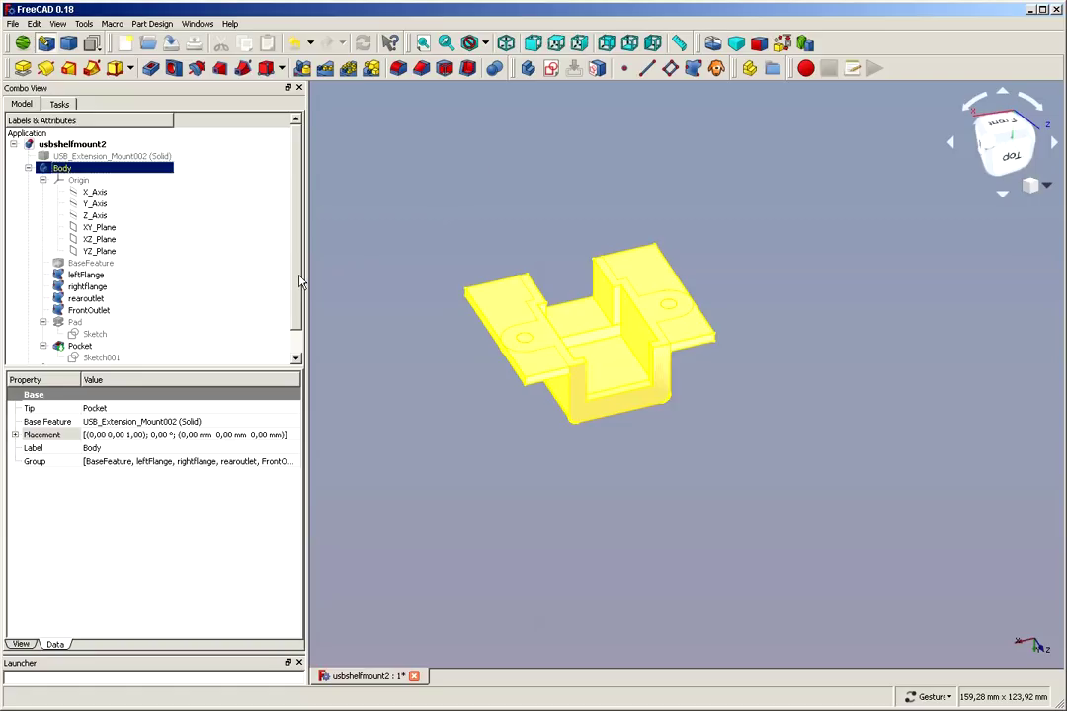
scroll(296, 274, "down", 1)
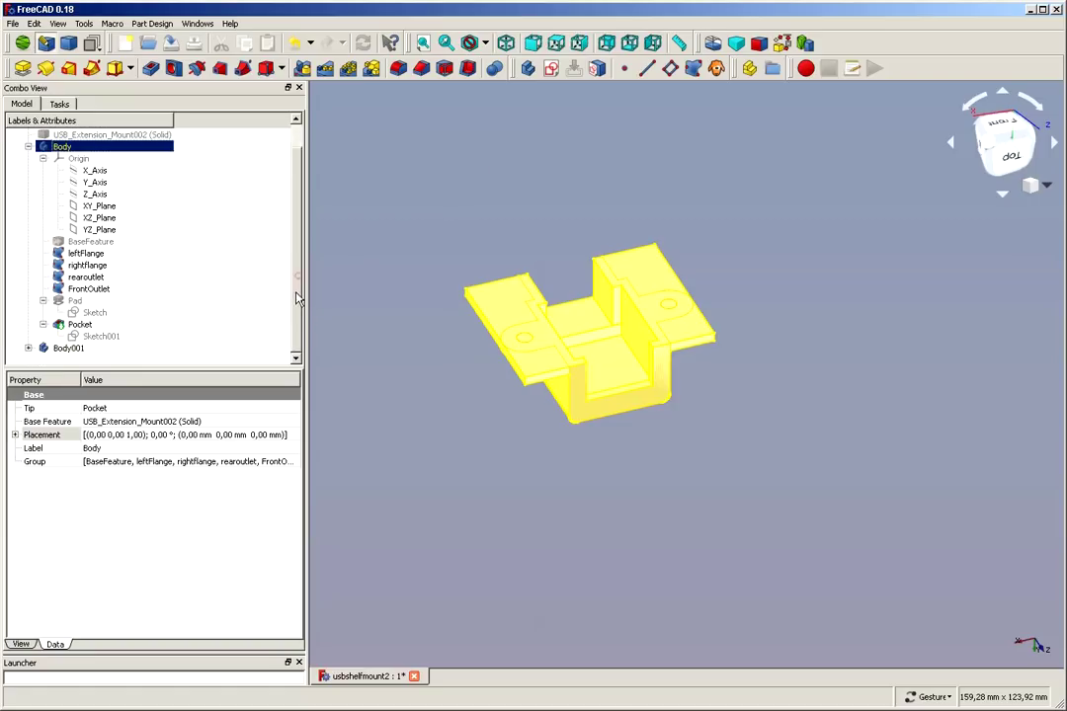
- Transform the cloned body along X until its flange edge butts against the original mount's flange, and check the seam closely
left_click(69, 351)
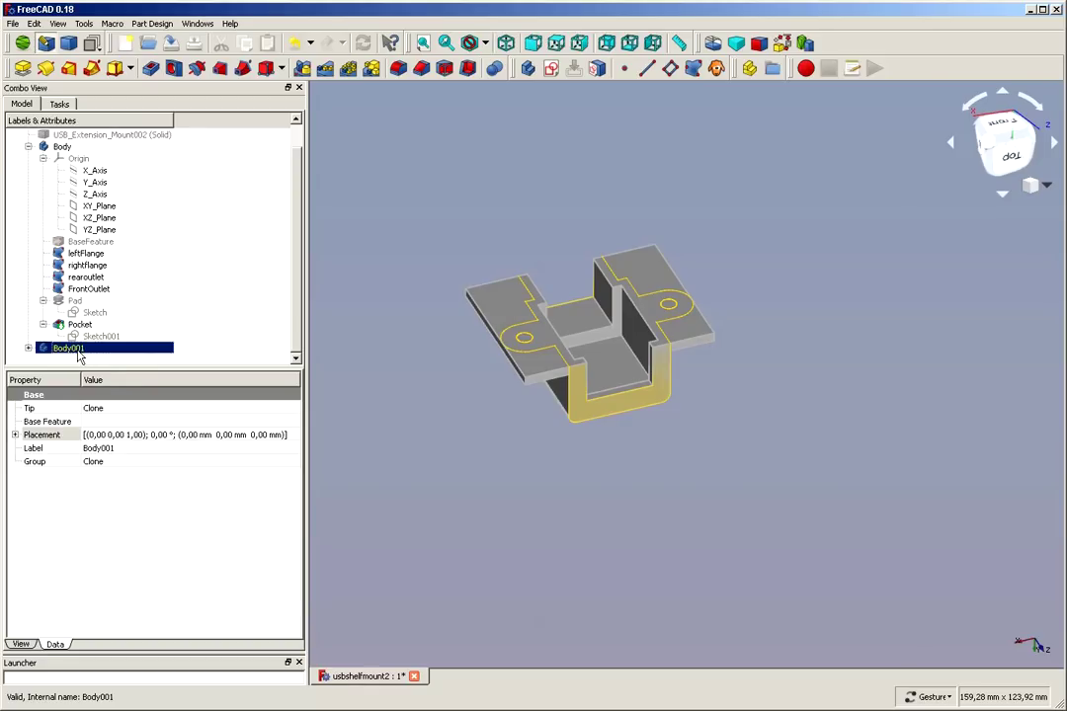
right_click(79, 355)
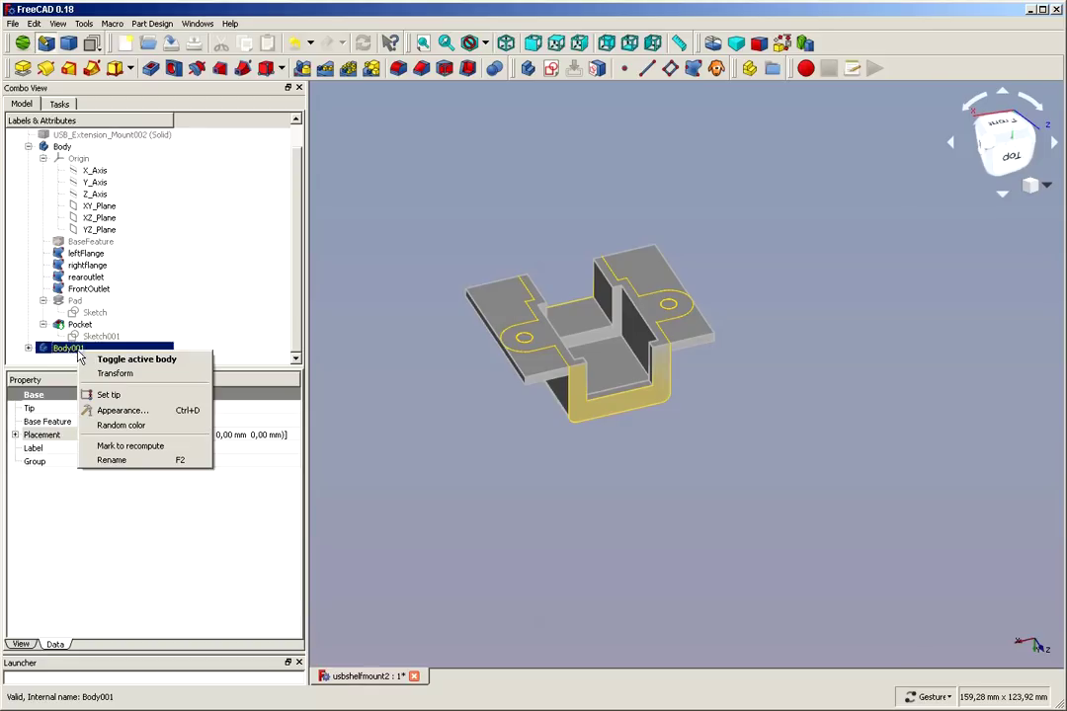
left_click(135, 376)
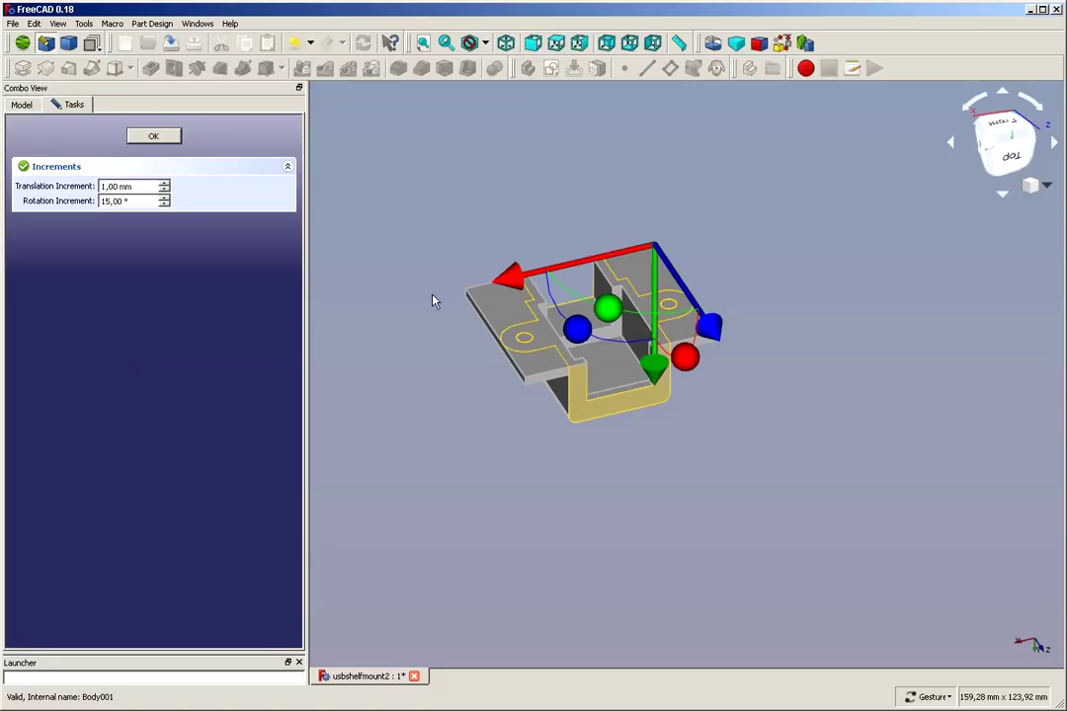
left_click_drag(509, 276, 733, 245)
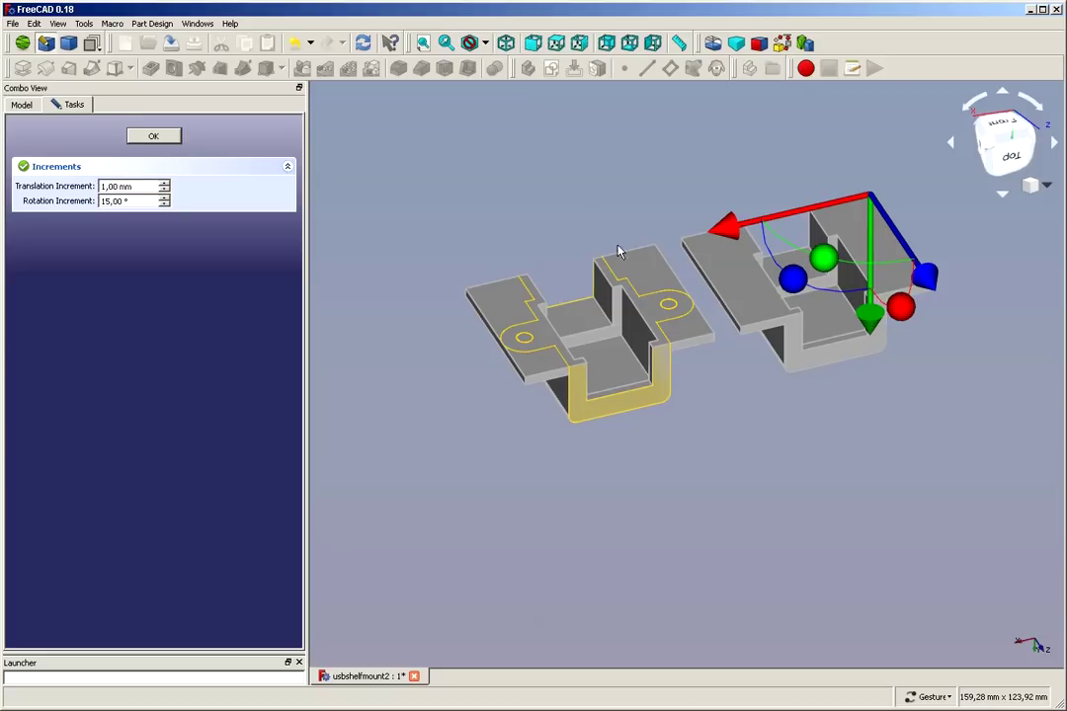
scroll(748, 274, "up", 2)
left_click_drag(755, 206, 735, 210)
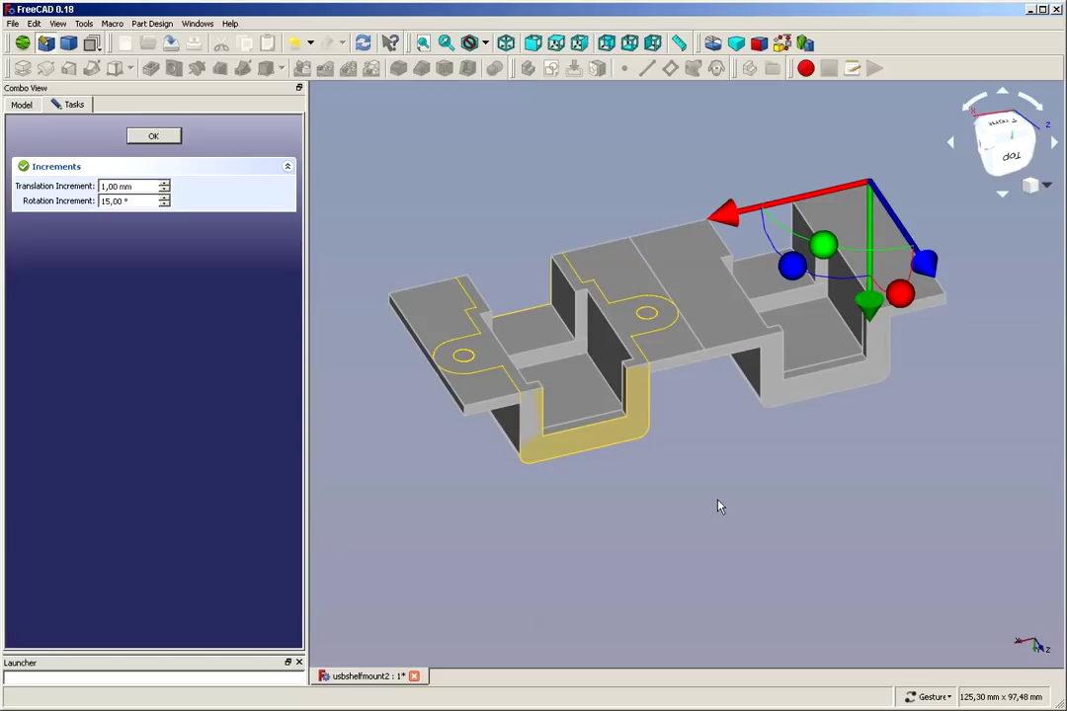
mouse_move(731, 211)
left_mouse_down()
mouse_move(759, 209)
mouse_move(719, 215)
left_mouse_up()
mouse_move(719, 216)
left_mouse_down()
mouse_move(744, 212)
mouse_move(727, 215)
left_mouse_up()
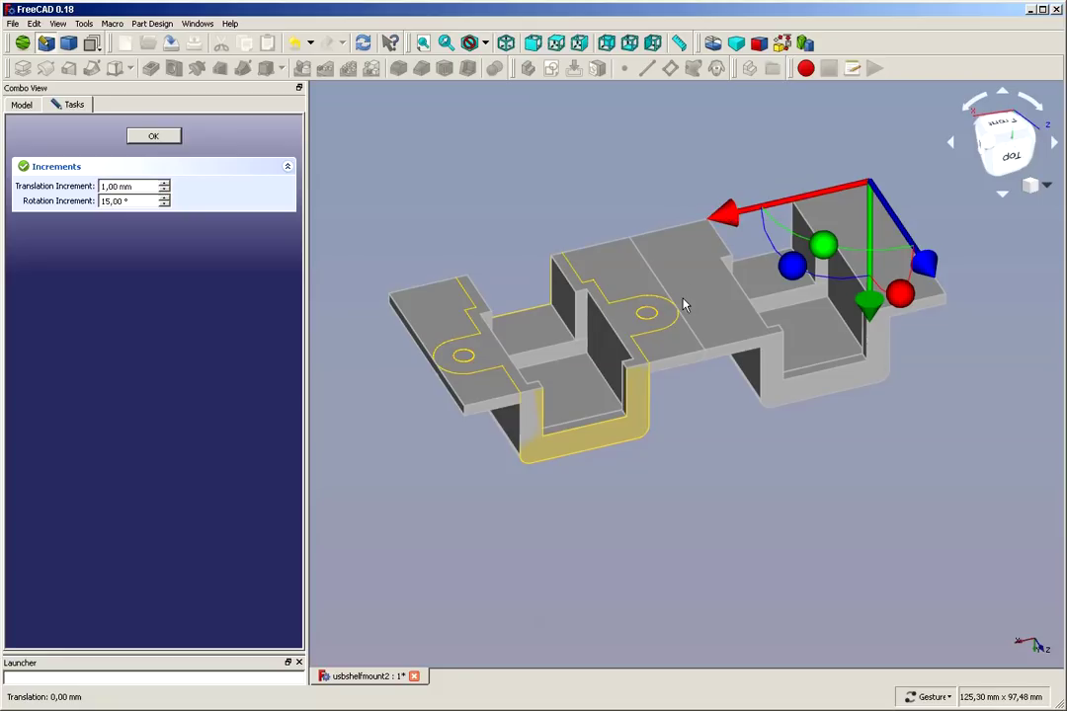
scroll(684, 307, "up", 6)
scroll(704, 366, "up", 3)
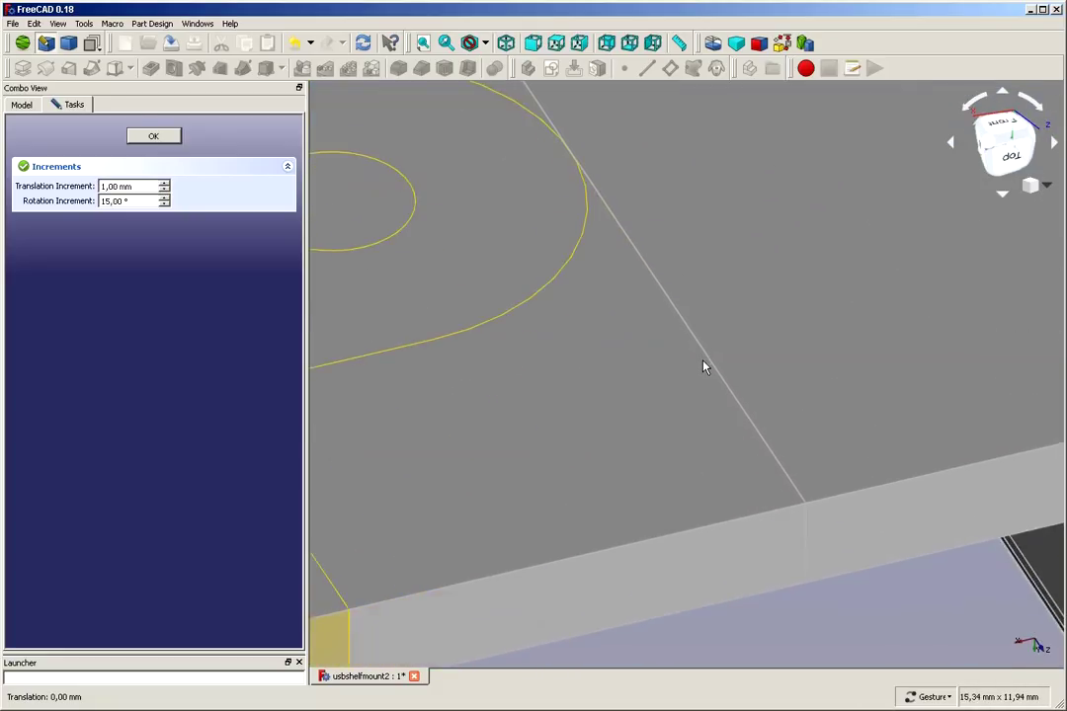
scroll(703, 367, "down", 5)
scroll(703, 367, "down", 5)
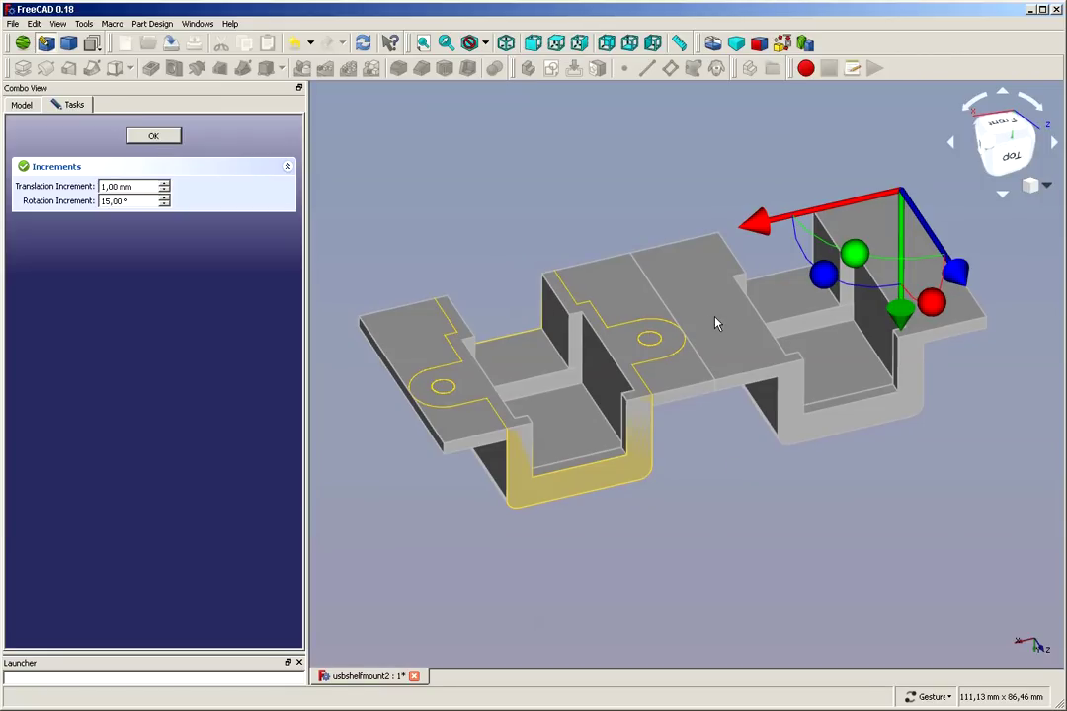
- Move the clone another -6 mm along X and 16 mm along Y, rotate it -60° about Y, and finish the transform
left_click_drag(714, 324, 691, 314)
left_click_drag(785, 225, 995, 336)
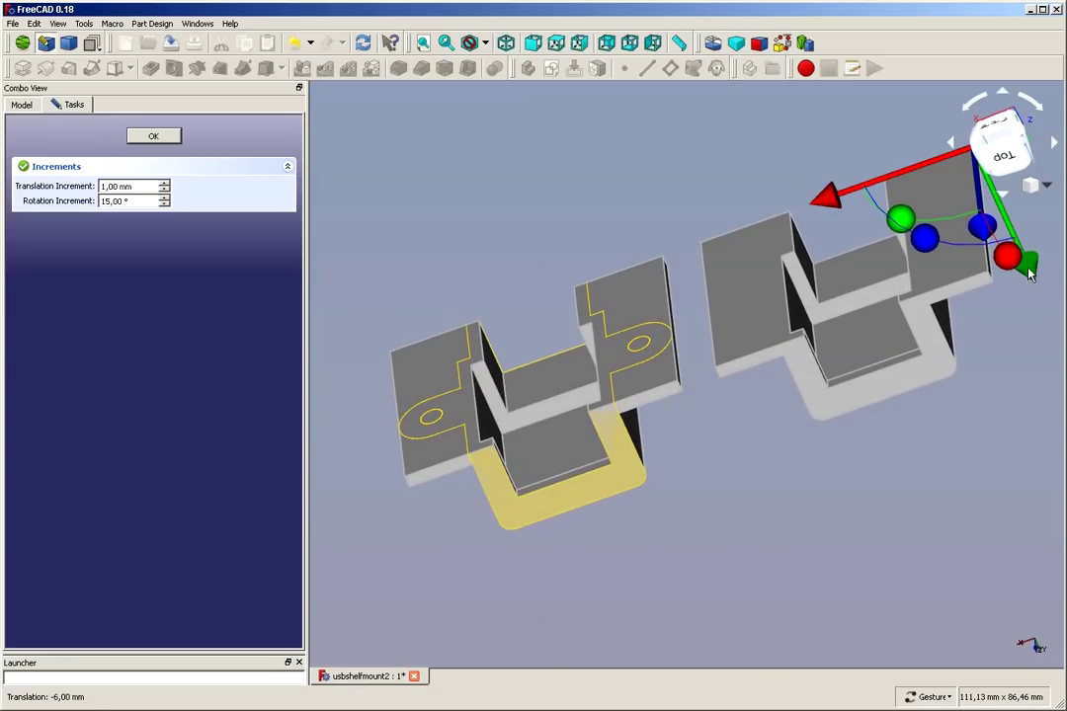
left_click_drag(1028, 274, 1009, 377)
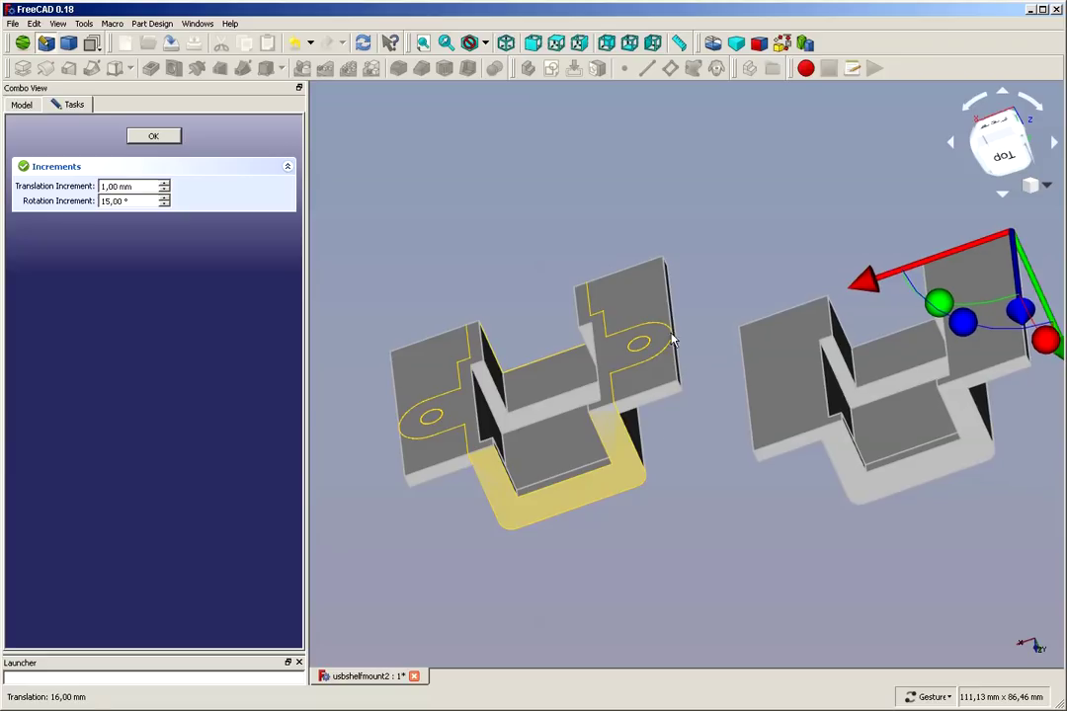
left_click_drag(672, 341, 782, 448)
left_click_drag(894, 356, 906, 386)
scroll(837, 334, "down", 2)
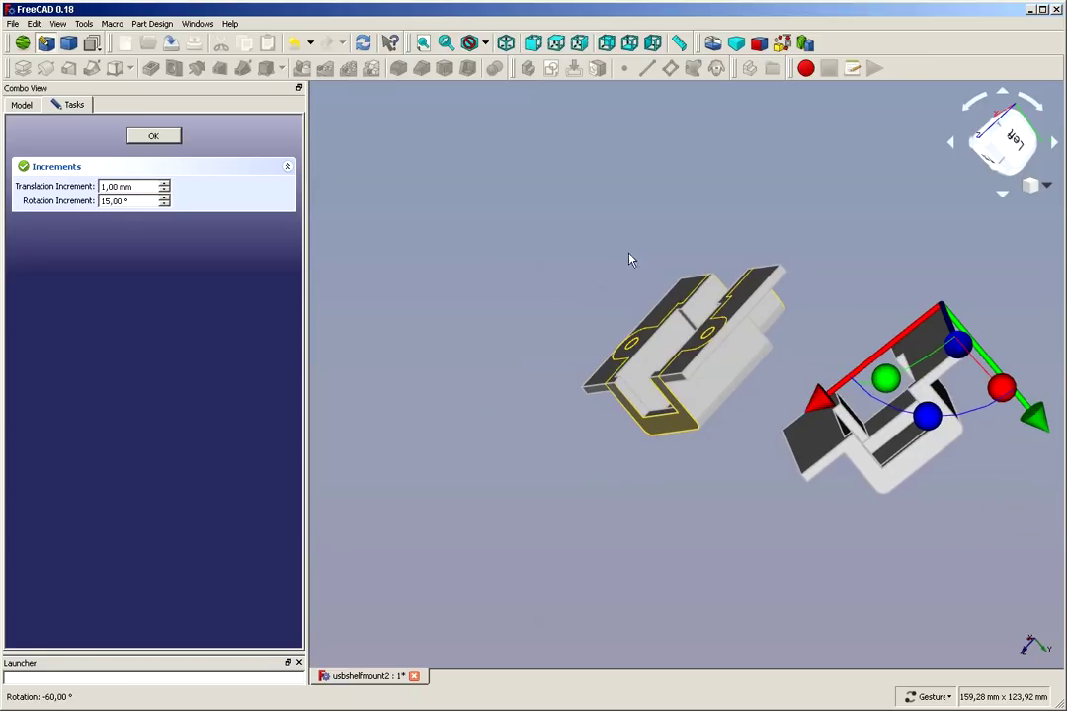
left_click(148, 135)
- Open the Alignment comparison for Body and Body001, with the clone as the movable object and the original as the fixed one
scroll(456, 263, "down", 2)
scroll(689, 469, "up", 1)
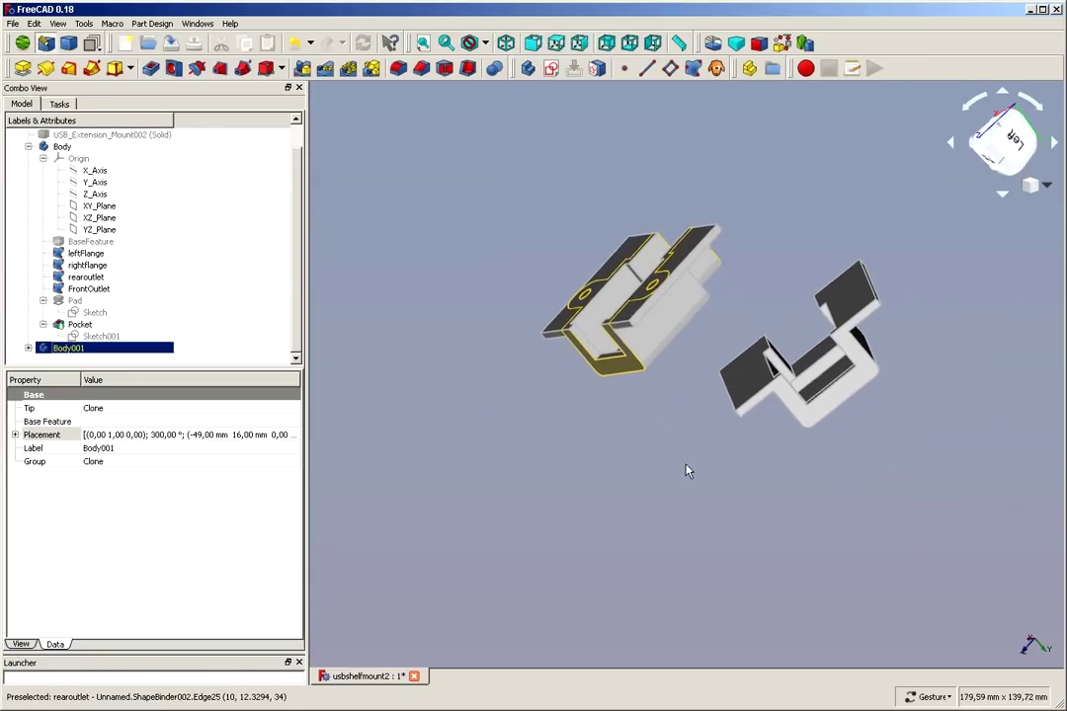
scroll(697, 387, "up", 1)
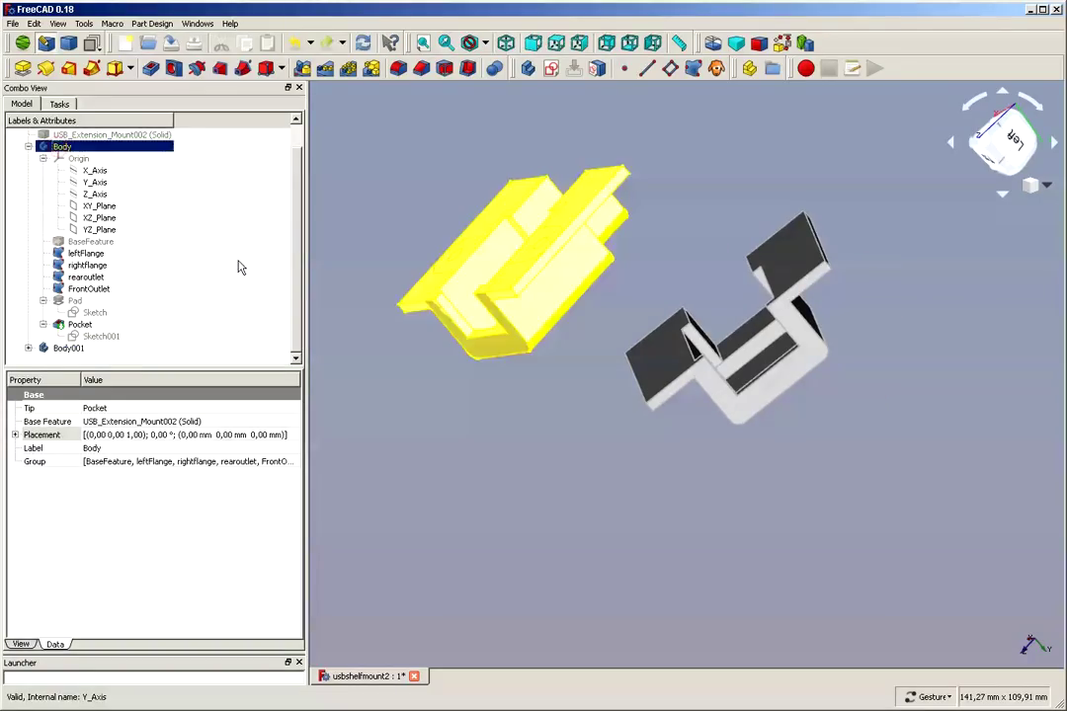
left_click(68, 348, "ctrl")
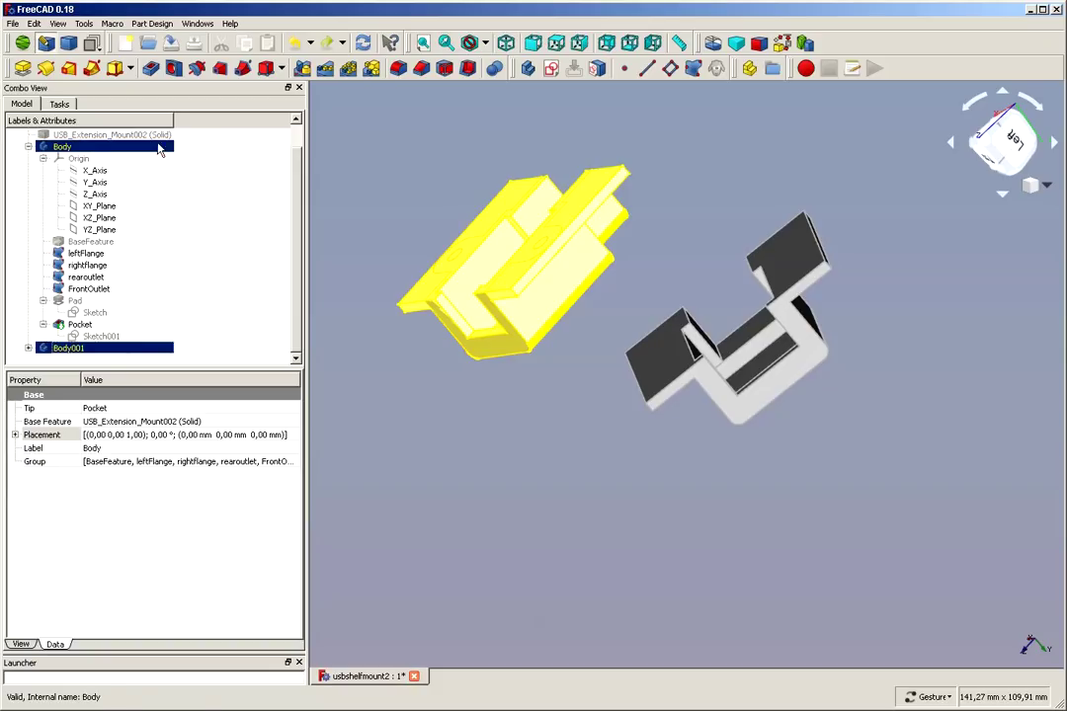
left_click(35, 24)
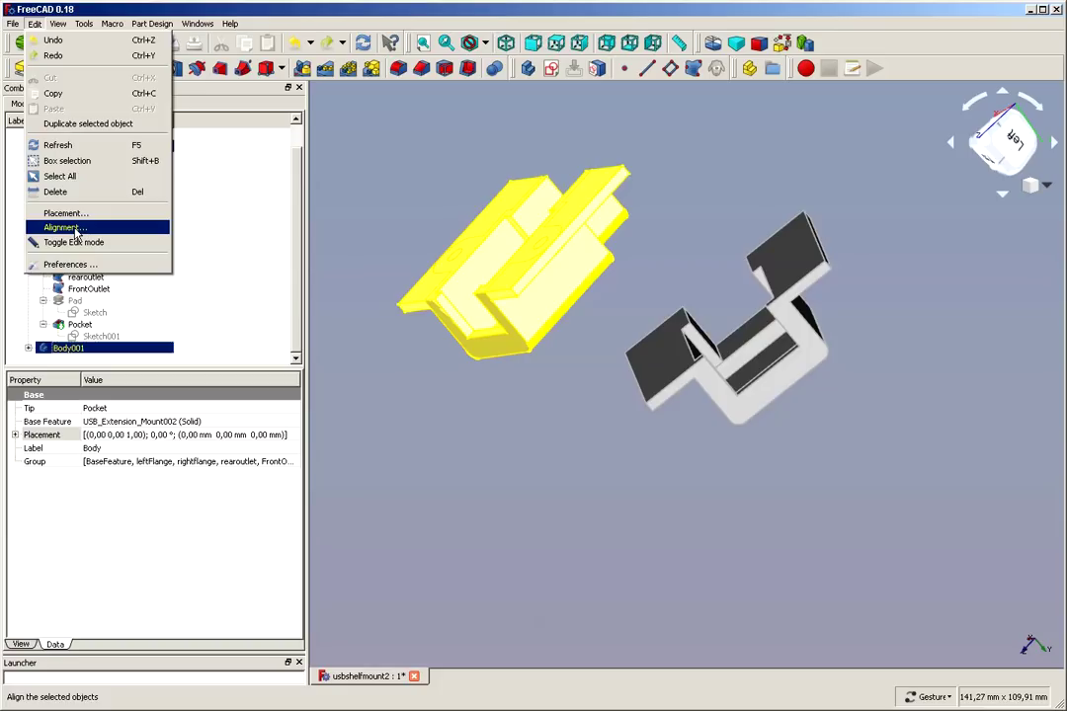
left_click(75, 229)
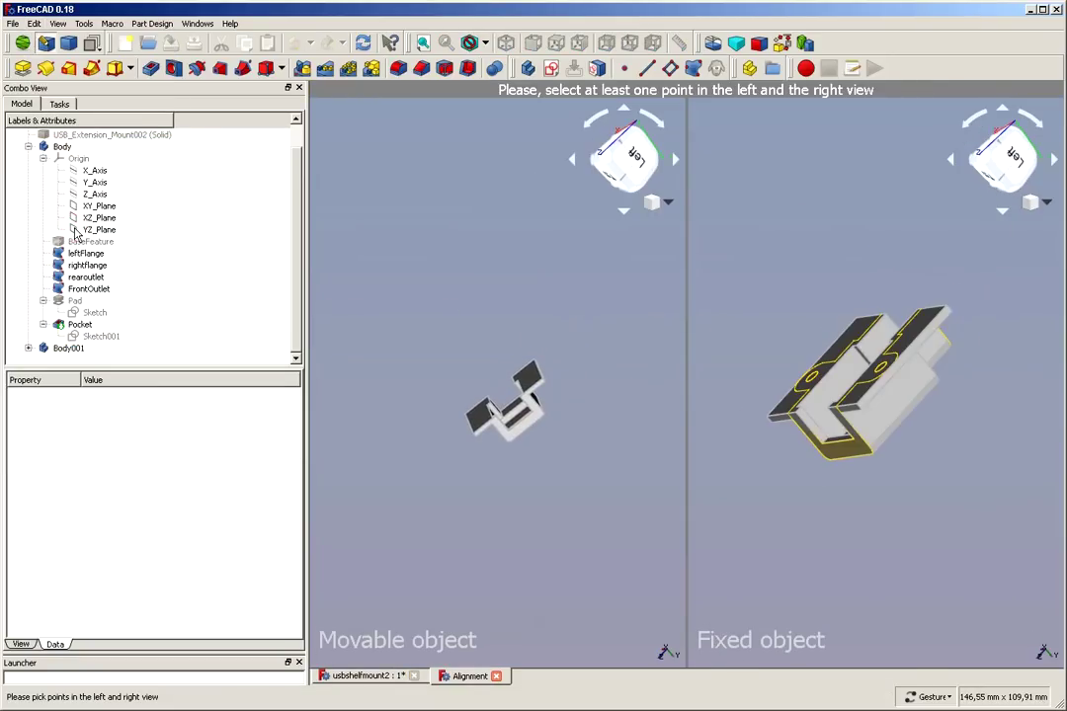
- Pick three alignment points on the clone's outer flange edge: the near end's lower and upper corners, and the far end's upper corner
scroll(608, 433, "up", 3)
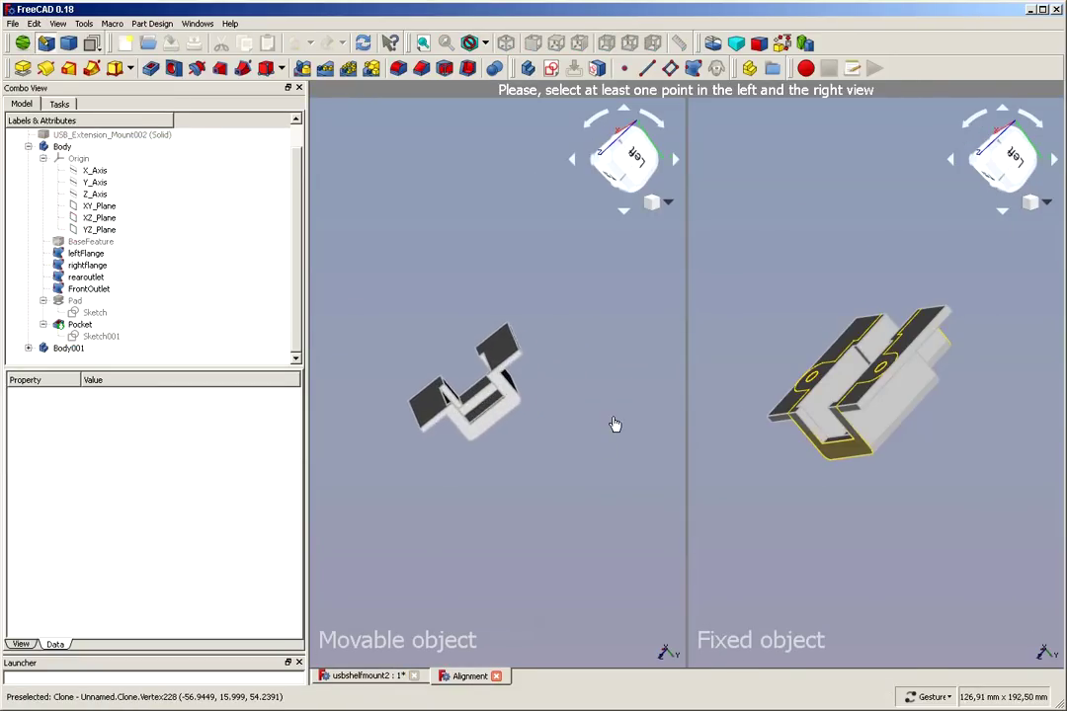
scroll(614, 423, "up", 2)
left_click(586, 384)
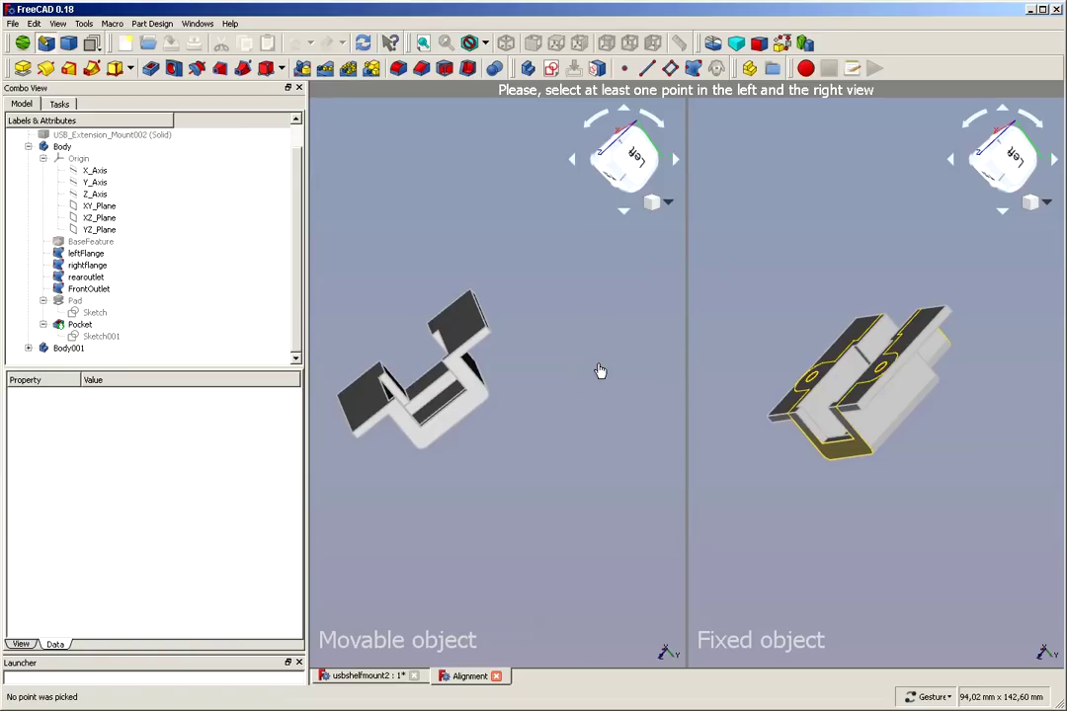
left_click_drag(607, 366, 579, 417)
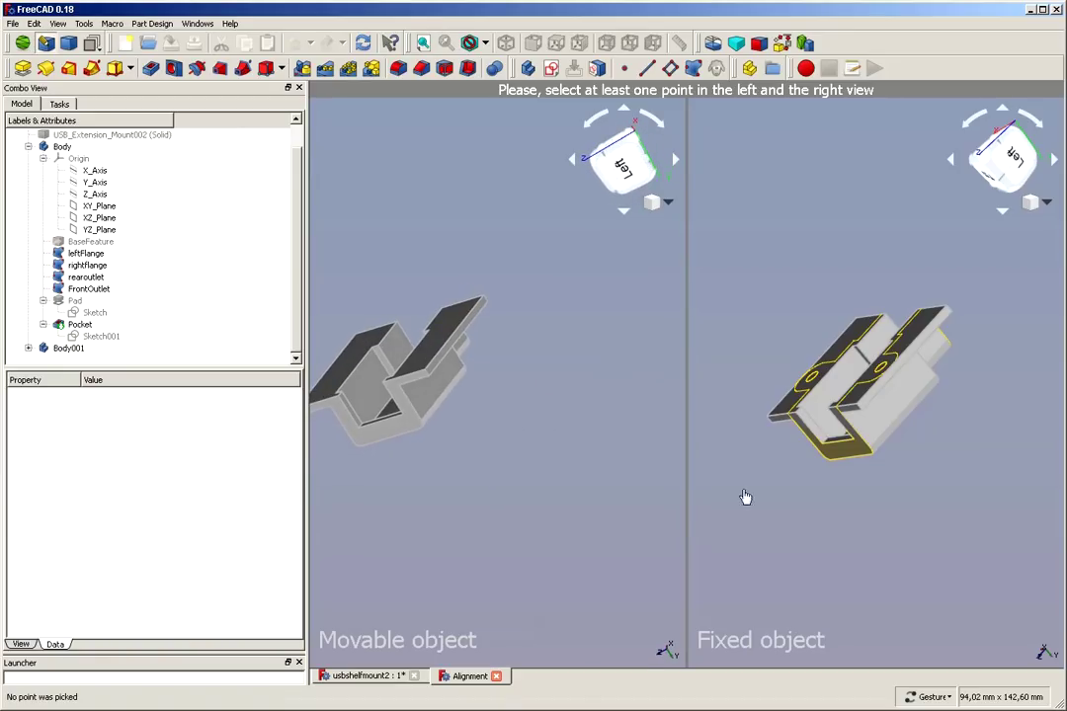
left_click_drag(772, 491, 811, 424)
scroll(751, 449, "up", 4)
left_click_drag(550, 418, 540, 394)
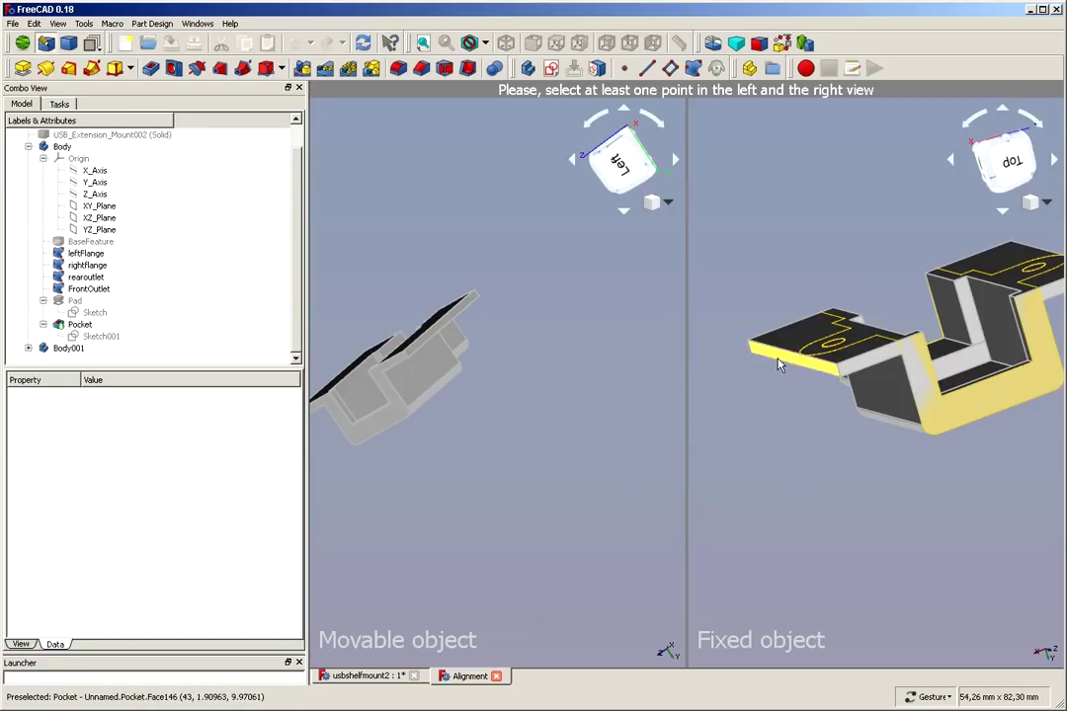
scroll(762, 388, "up", 1)
scroll(593, 364, "up", 1)
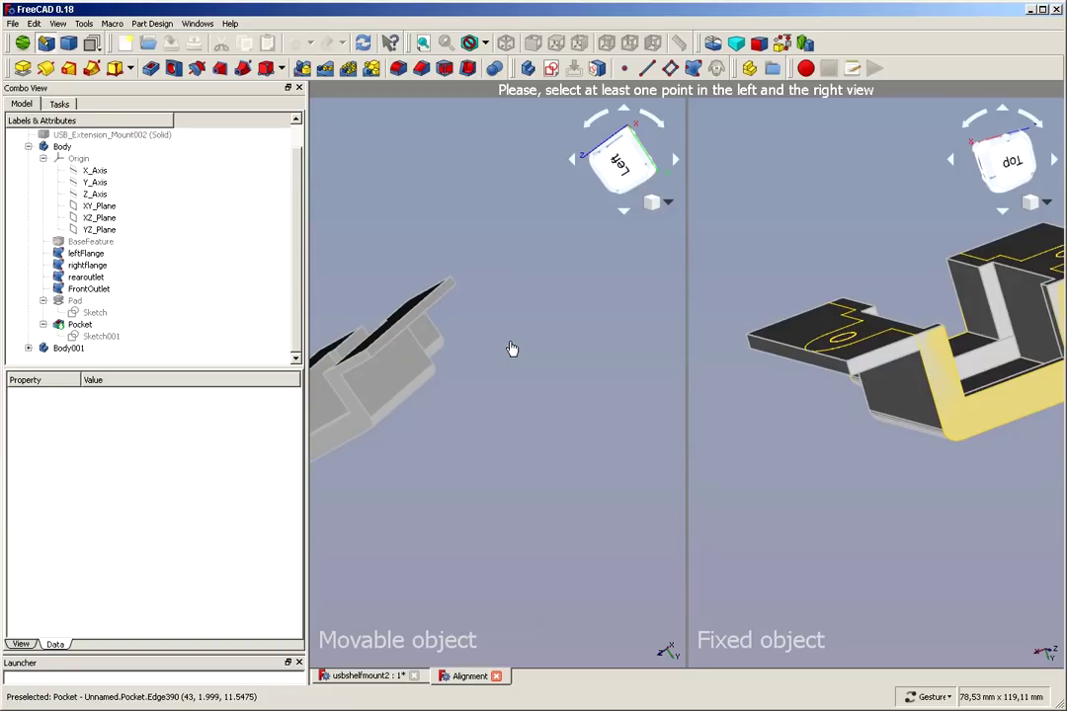
scroll(410, 334, "up", 4)
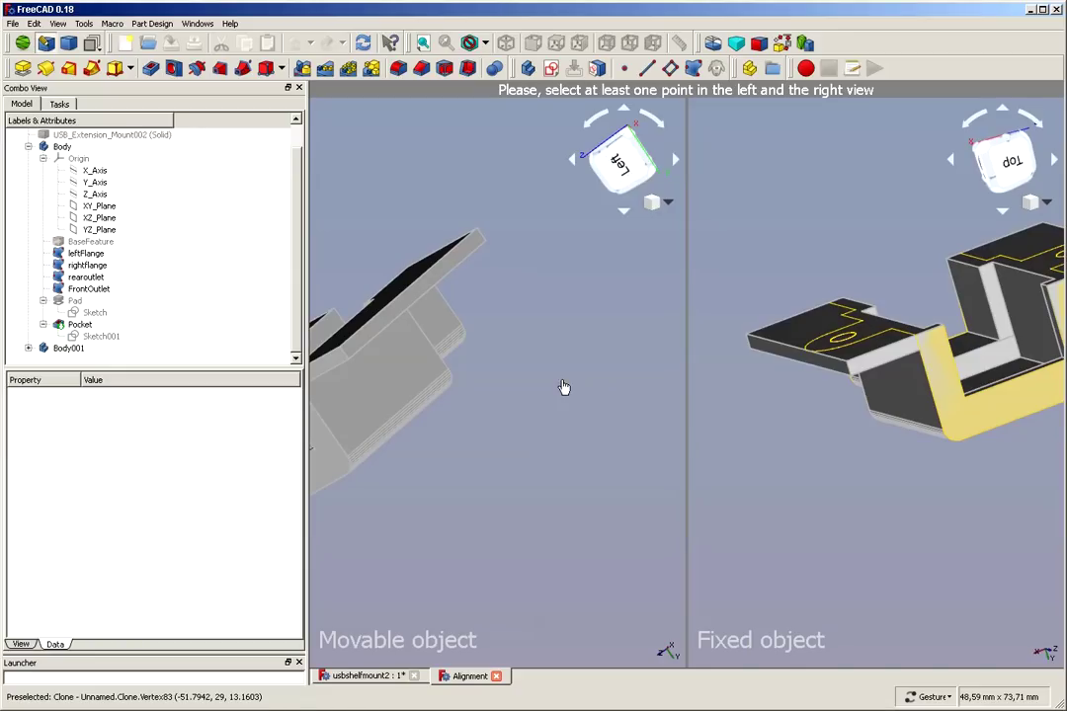
left_click(351, 365)
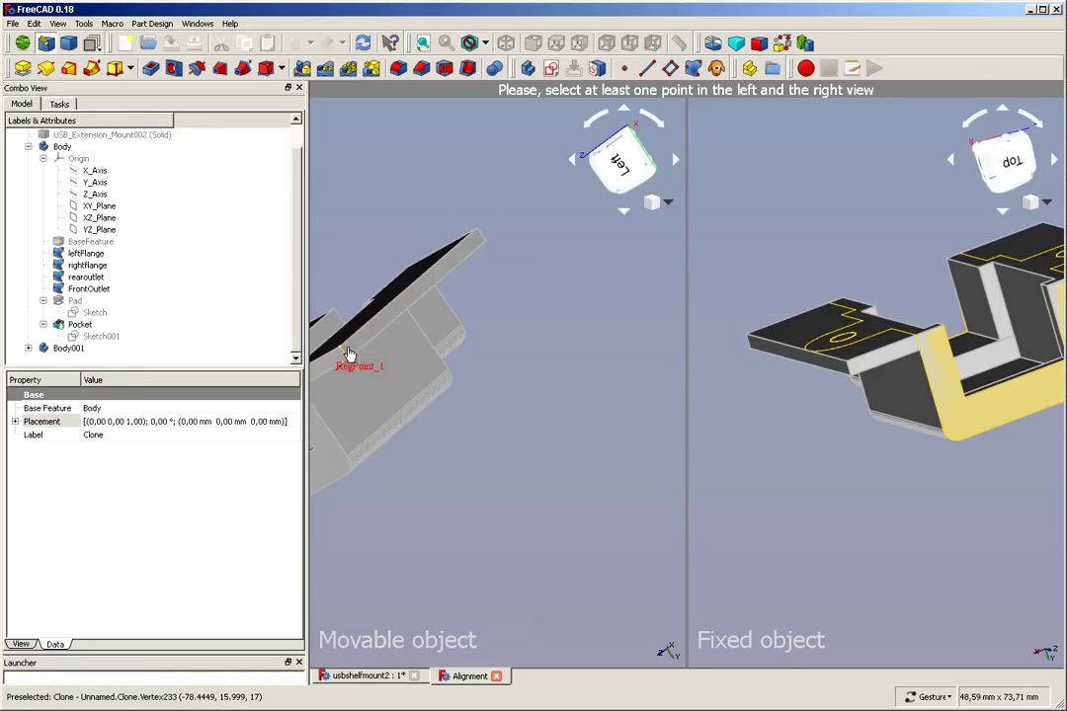
left_click(342, 350)
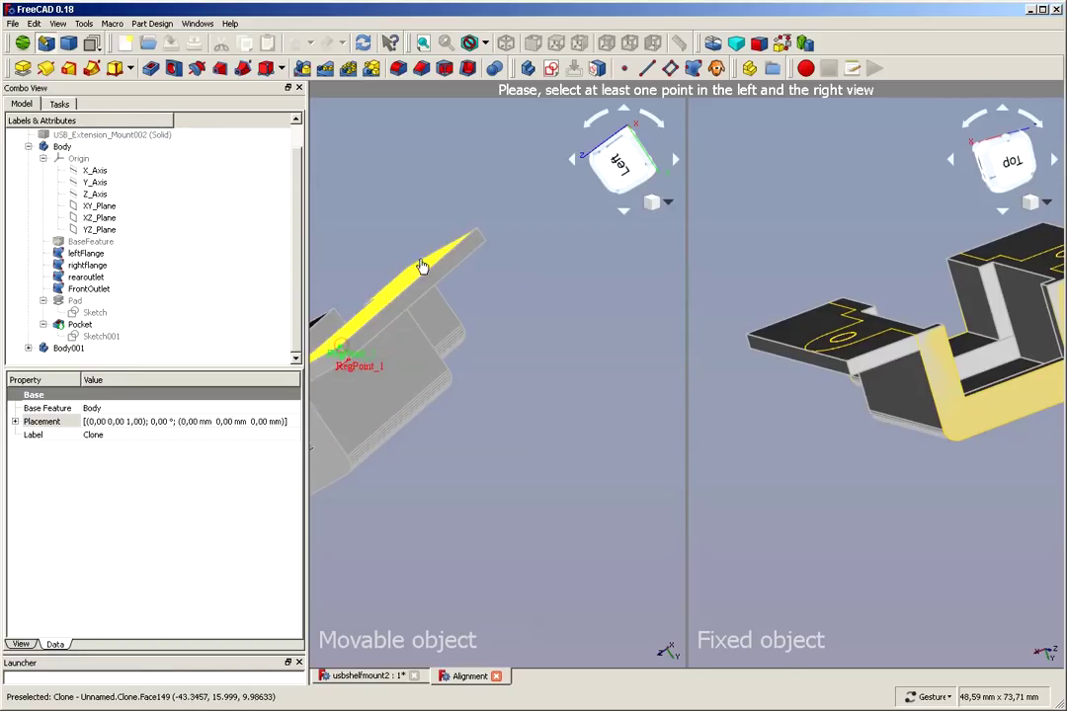
left_click(477, 233)
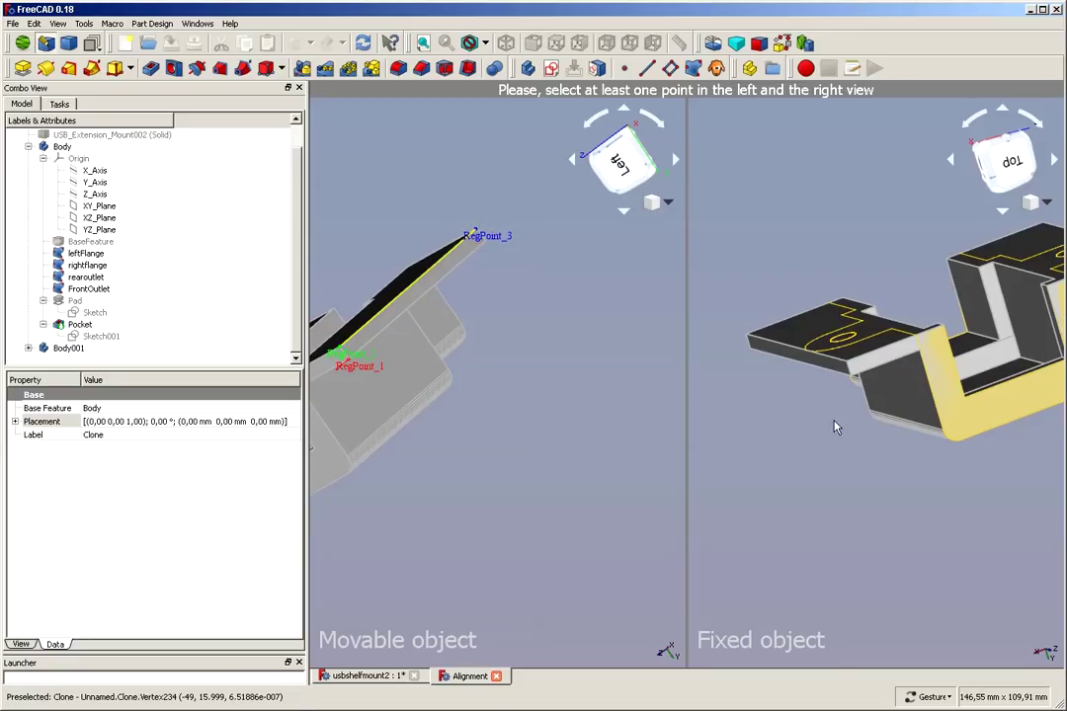
- Pick the three matching corners on the original mount's outer flange edge and align the clone to them
left_click(844, 373)
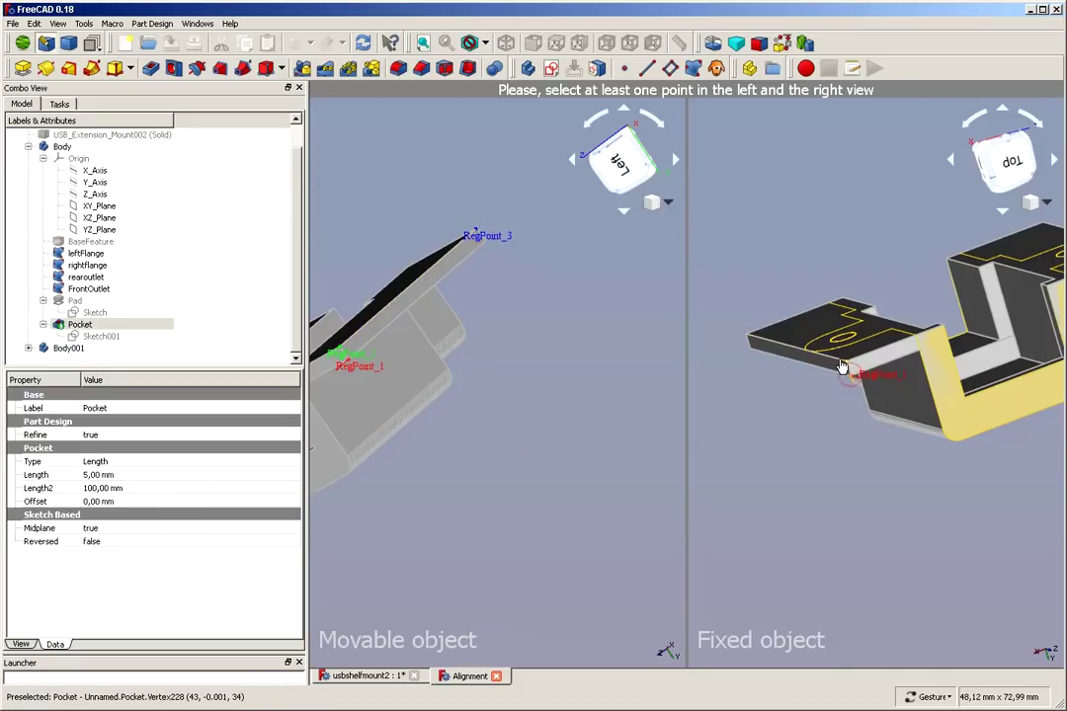
left_click(842, 363)
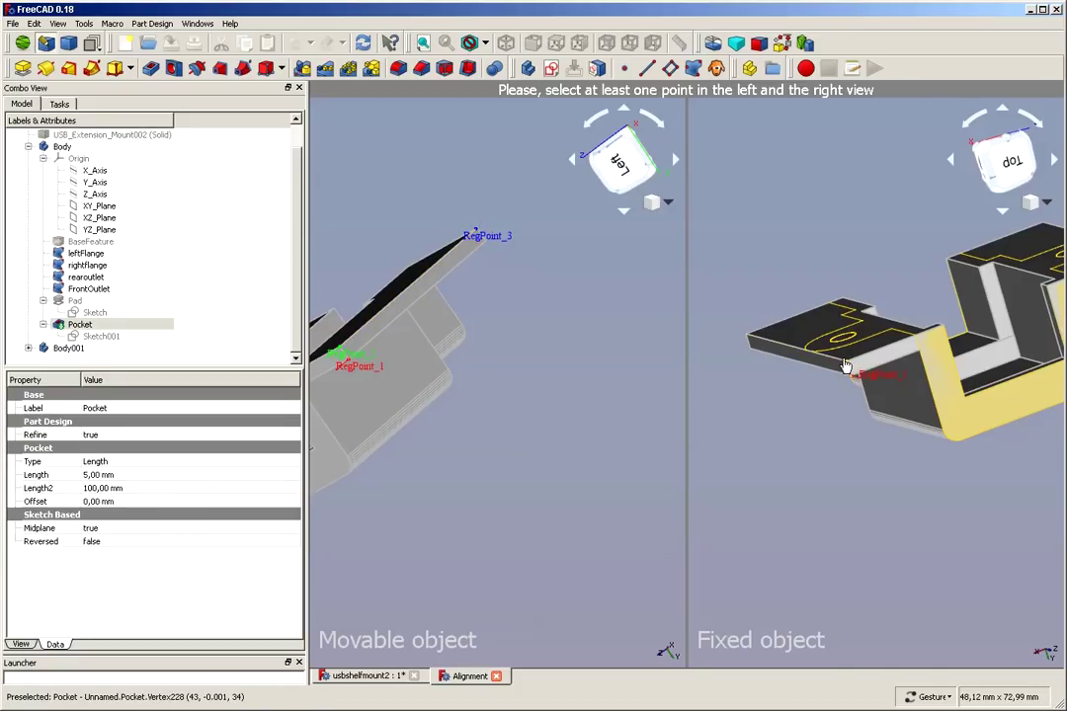
left_click(746, 335)
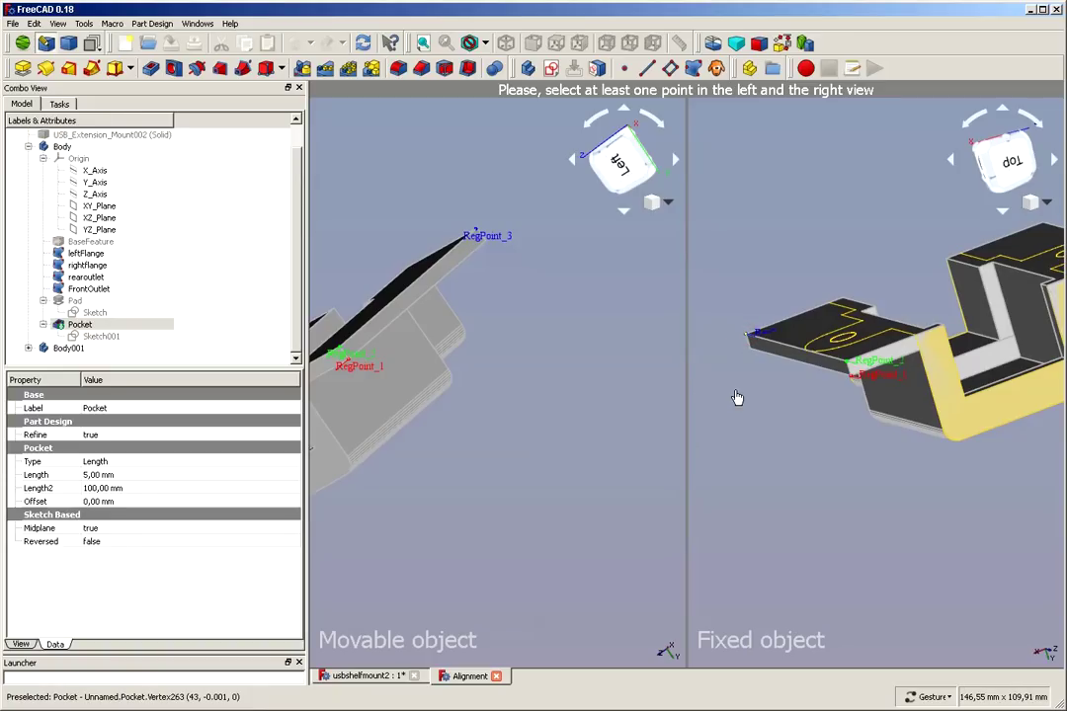
right_click(606, 403)
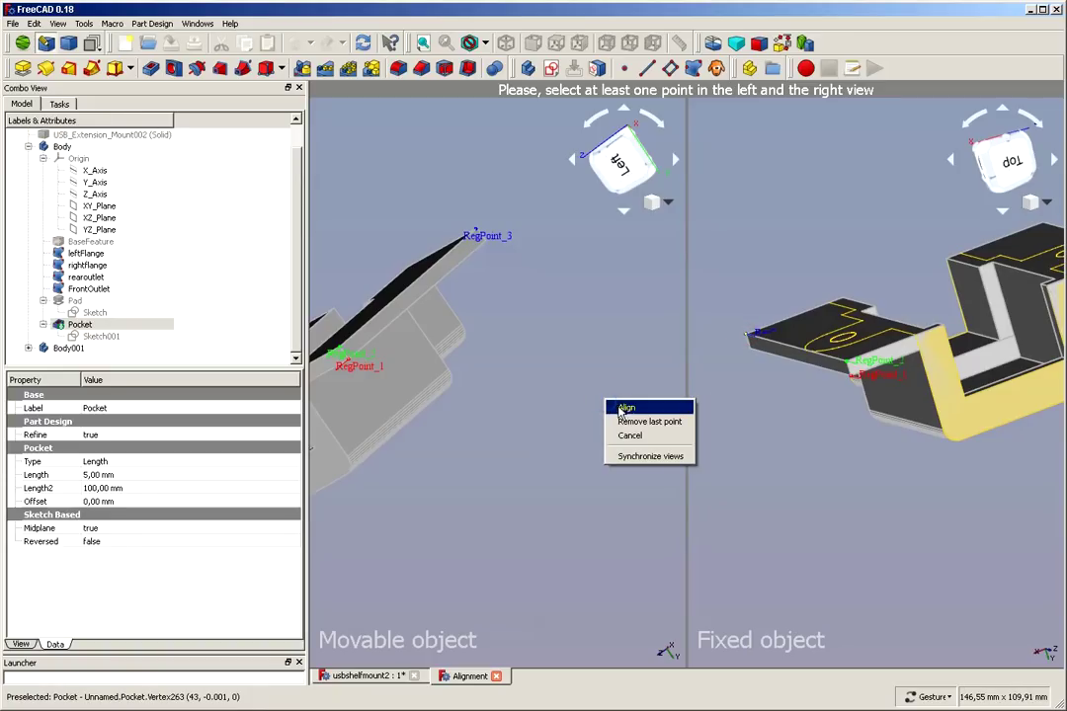
left_click(620, 408)
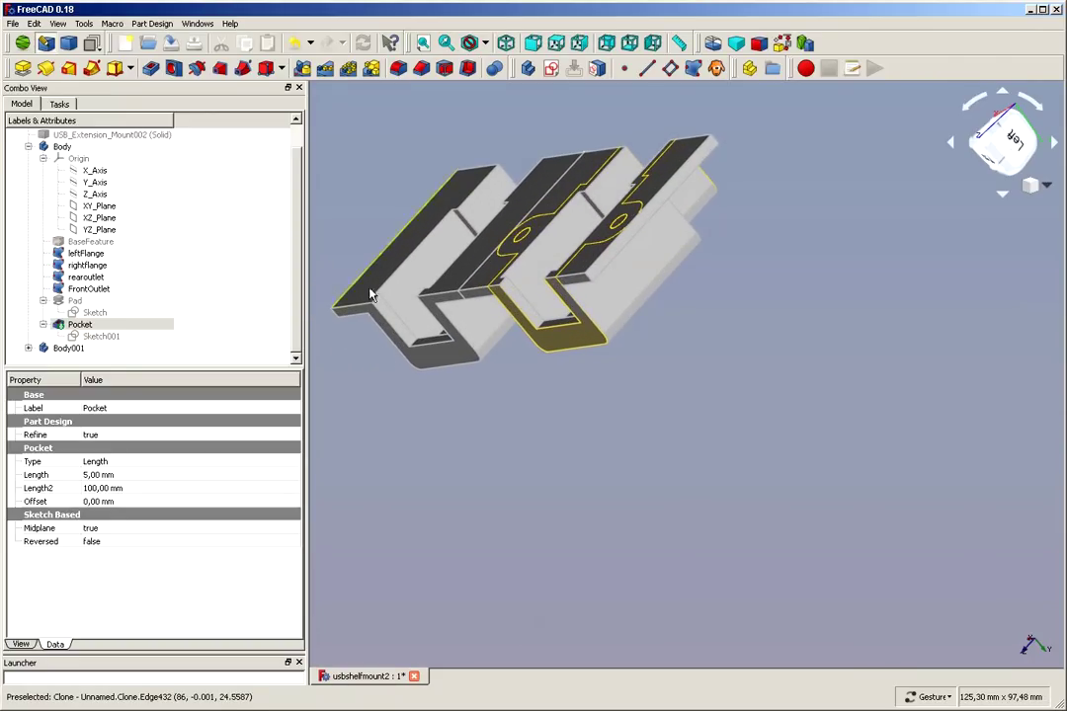
scroll(366, 196, "up", 10)
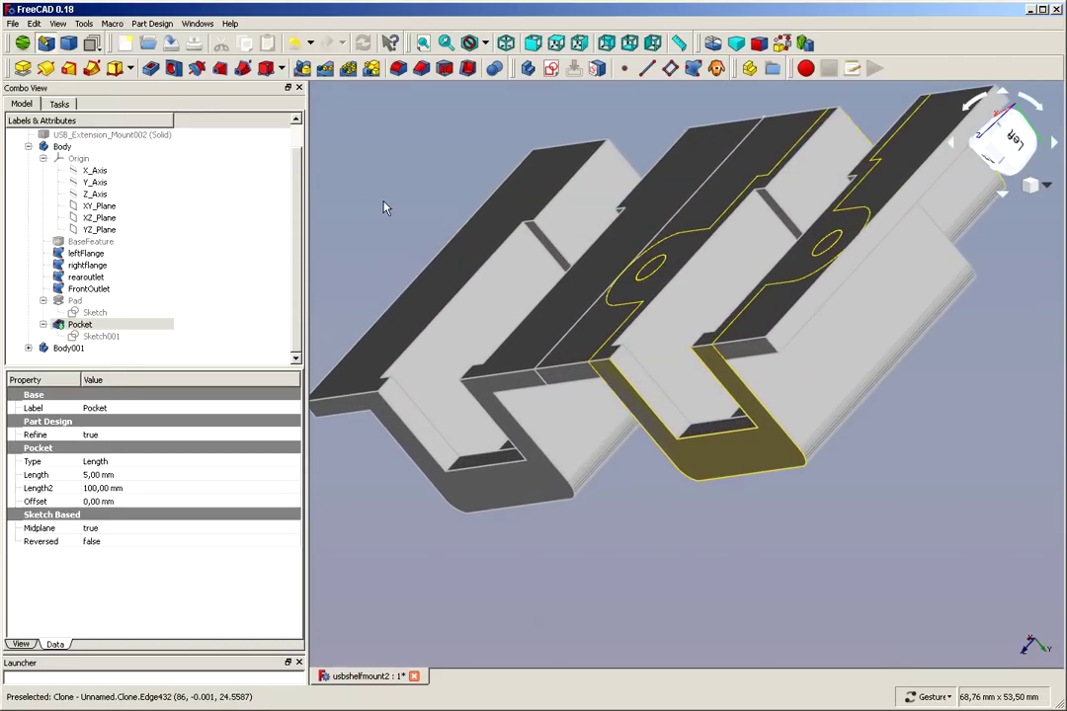
- Examine the aligned pair of mounts from several sides to check the joint between their flanges
scroll(383, 202, "down", 6)
scroll(400, 198, "down", 2)
scroll(464, 326, "down", 5)
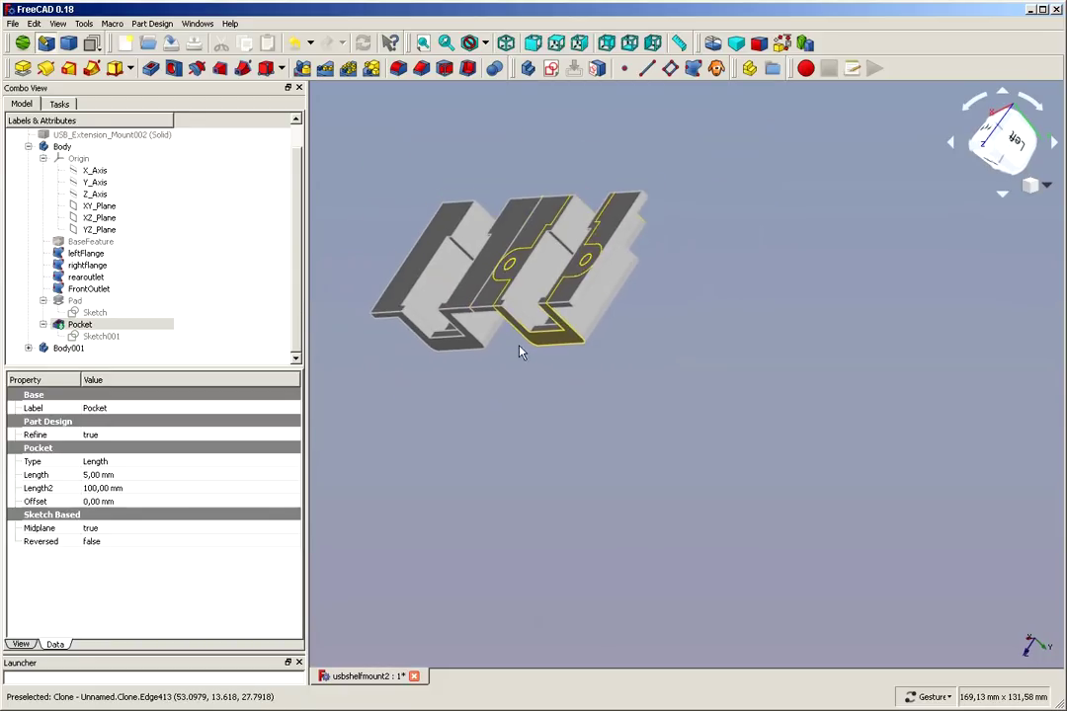
scroll(361, 212, "up", 1)
scroll(362, 212, "up", 1)
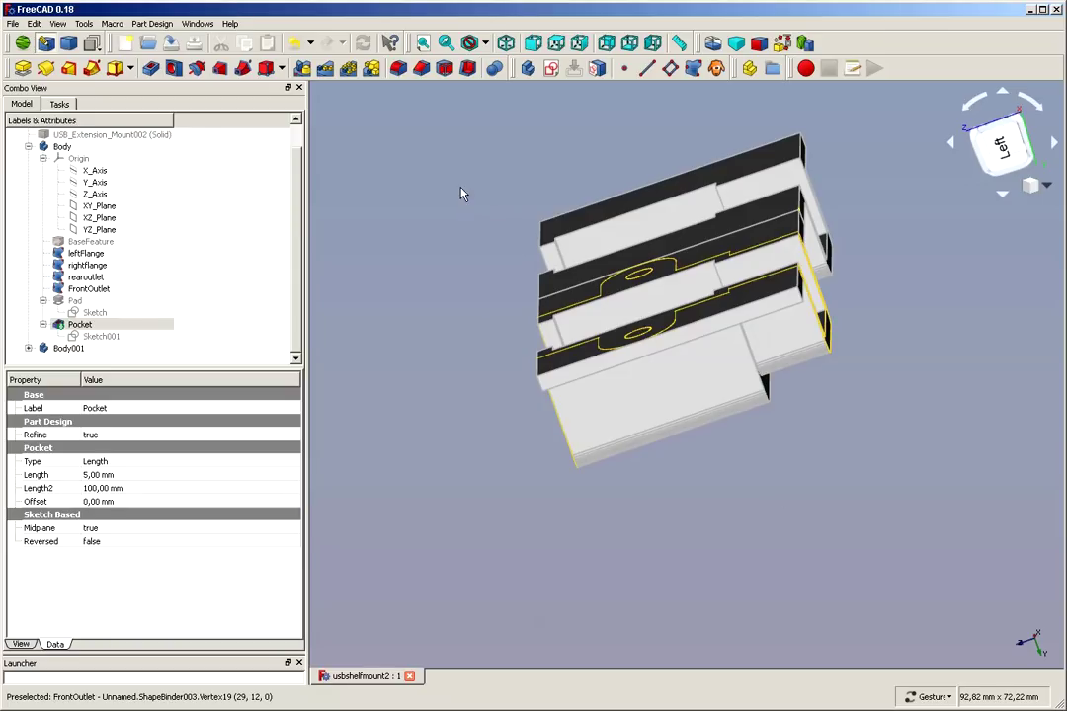
left_click_drag(548, 119, 660, 319)
scroll(623, 95, "up", 5)
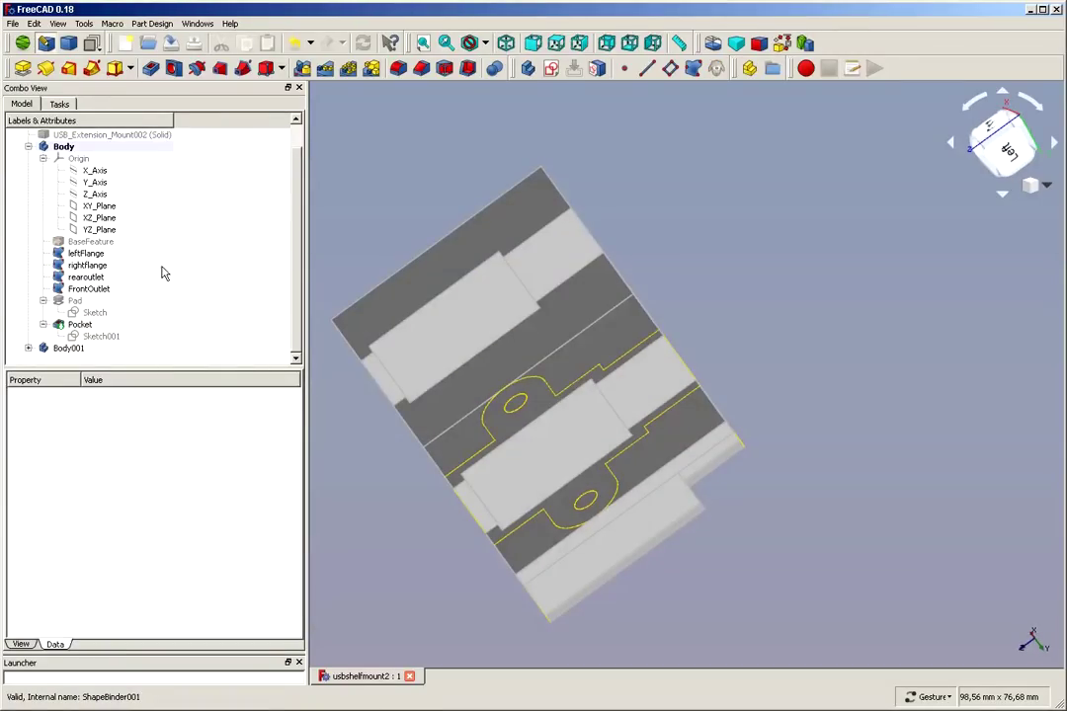
- Create a shape binder in Body002 that references the original body's base Sketch
left_click(166, 218)
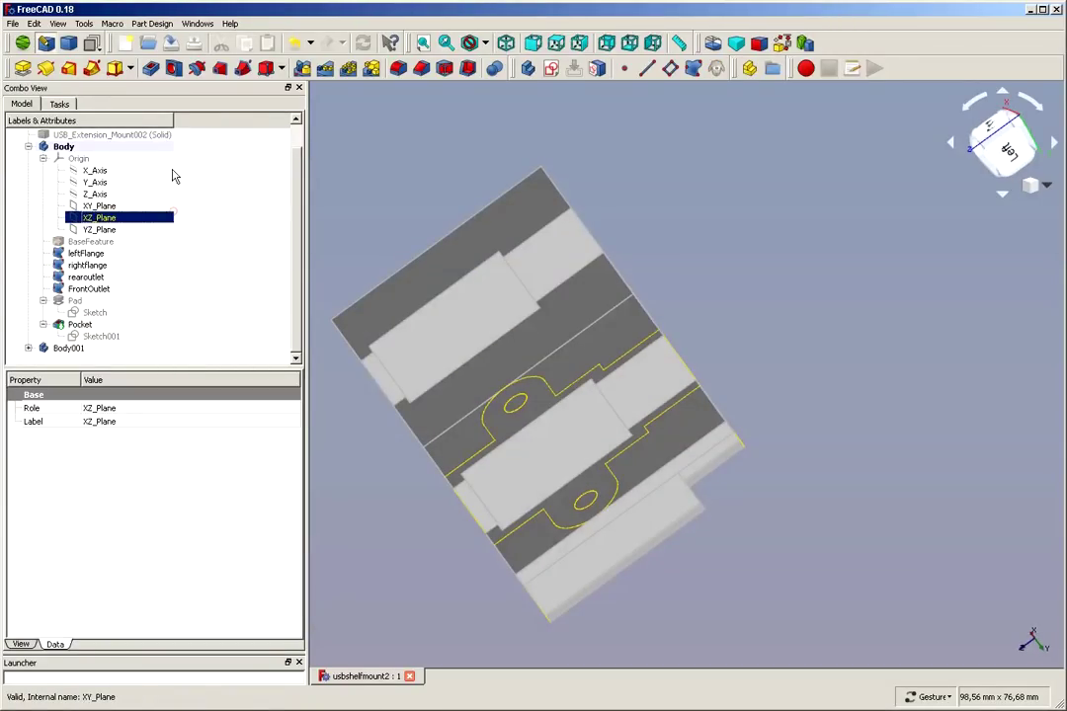
left_click(170, 348)
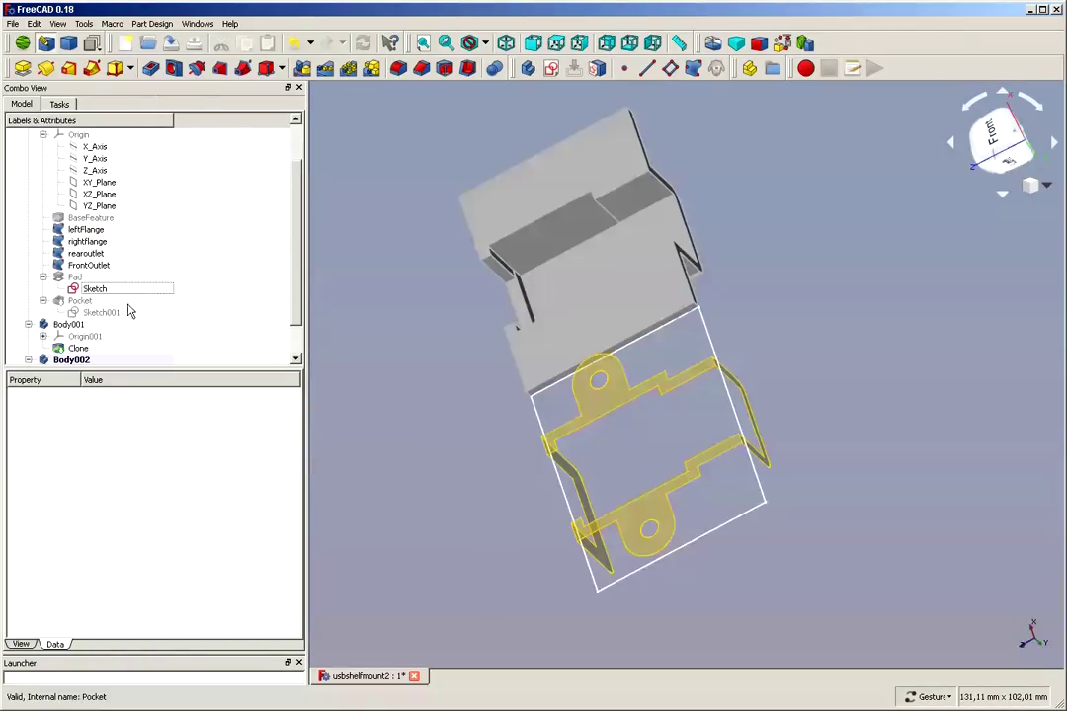
left_click(115, 290)
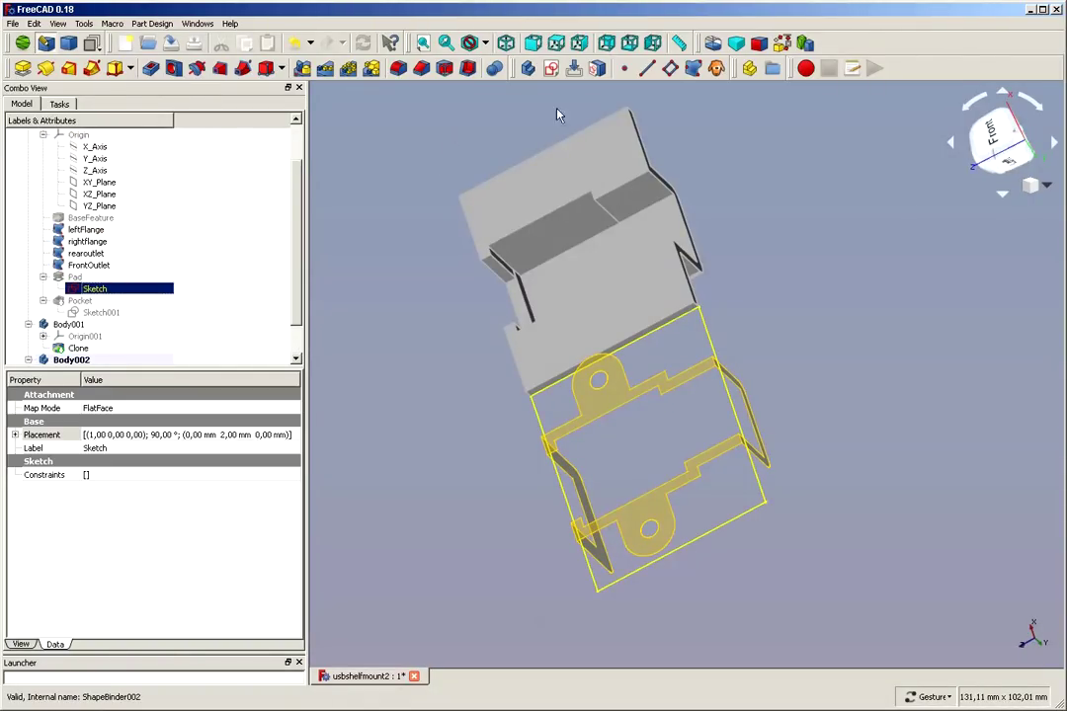
left_click(693, 68)
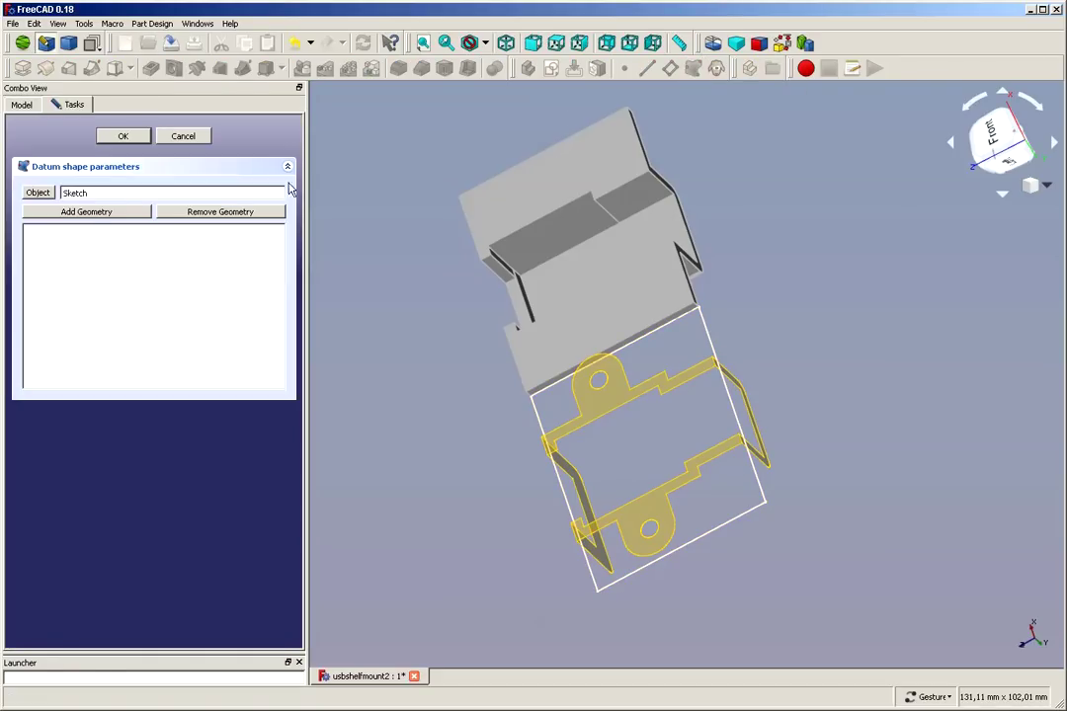
left_click(123, 136)
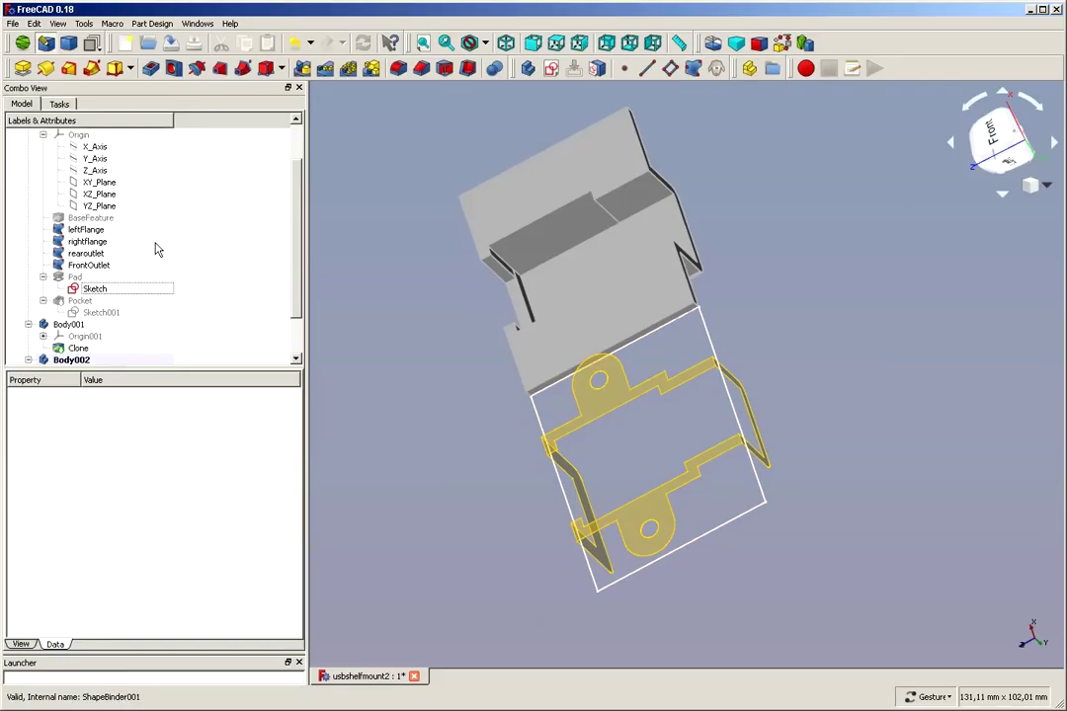
- Hide the original Sketch under Pad so only its shape binder copy remains displayed
scroll(156, 247, "down", 2)
left_click(83, 253)
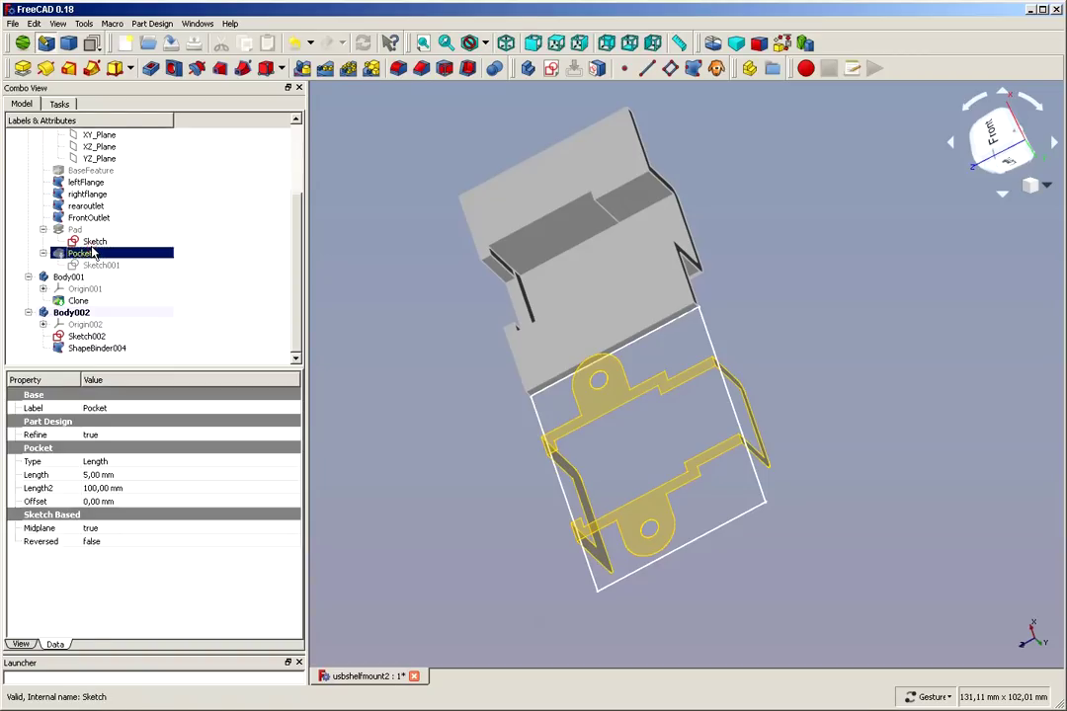
left_click(96, 243)
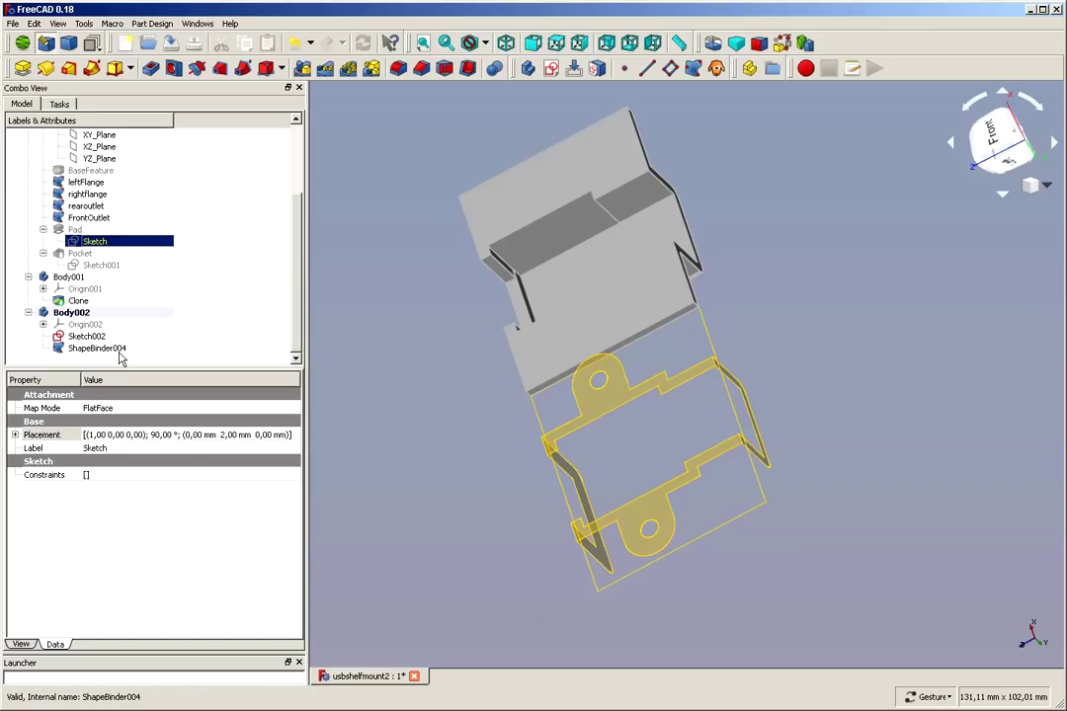
- Open Sketch002 of Body002 for editing and hide the cloned Body001
double_click(86, 336)
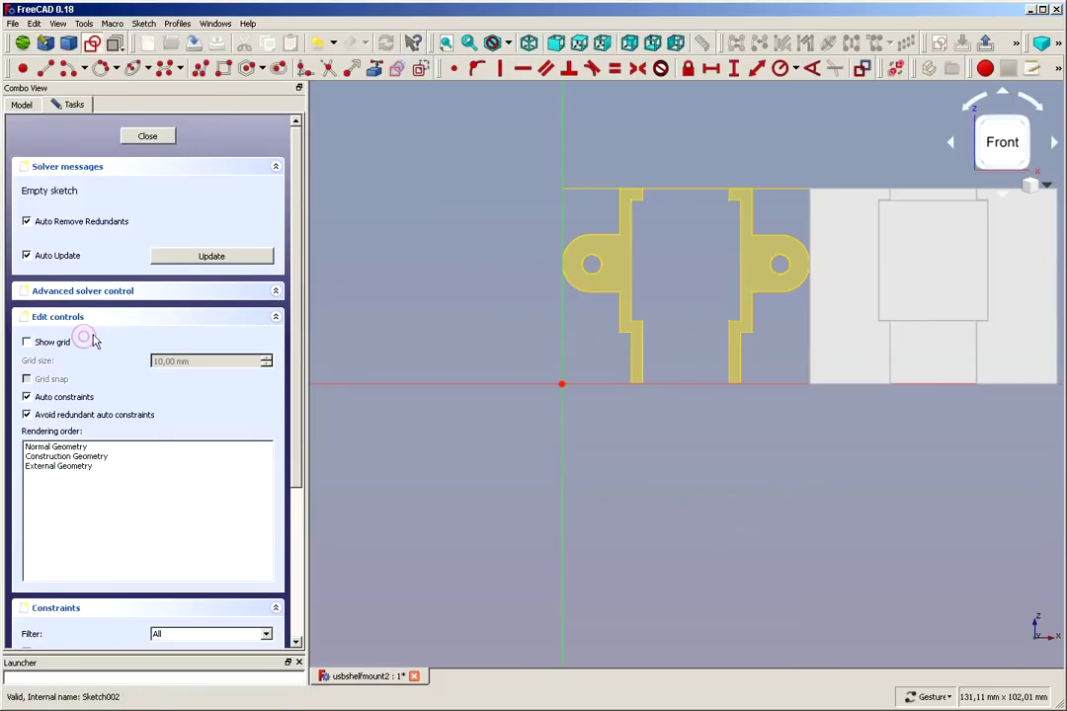
scroll(741, 284, "up", 1)
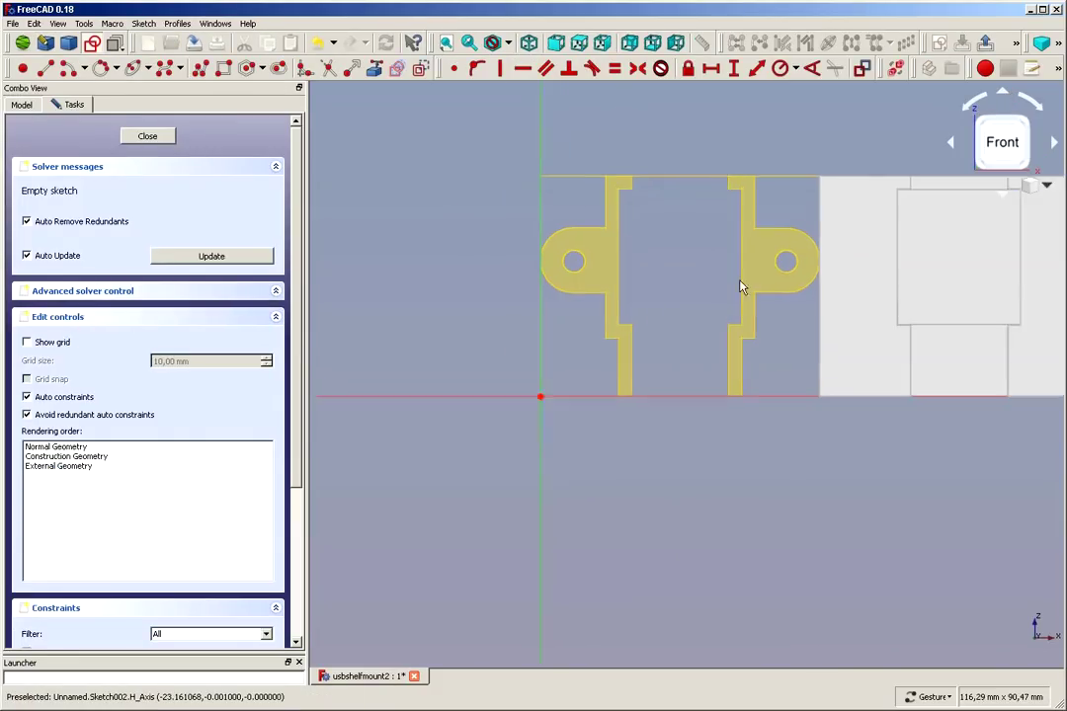
left_click(21, 104)
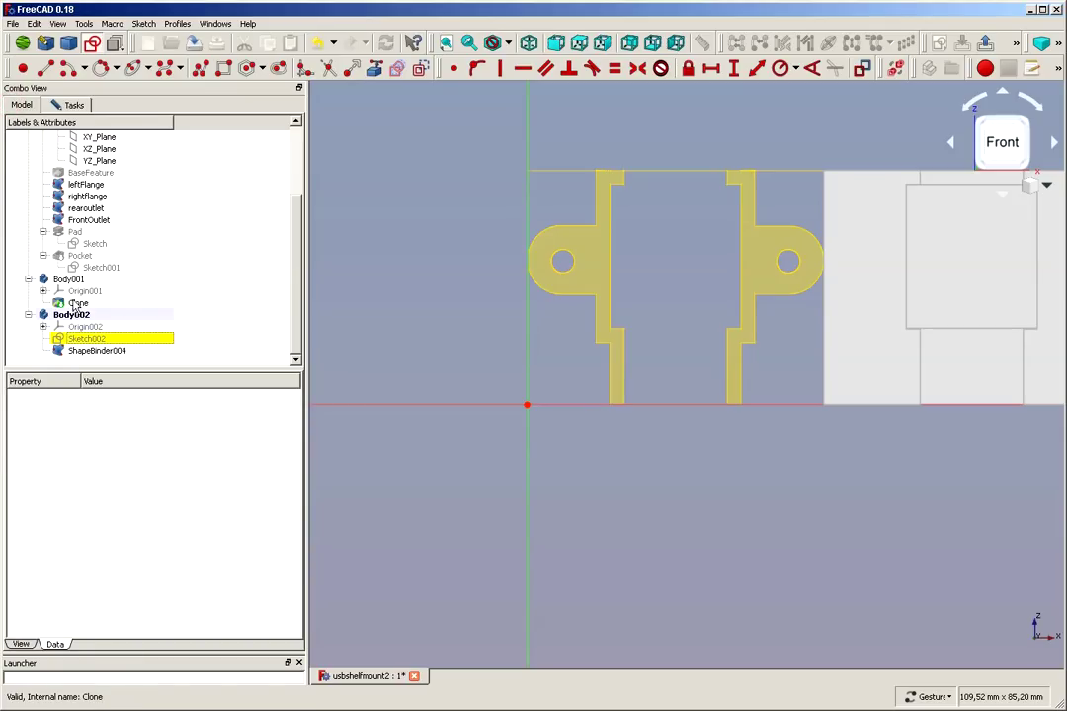
left_click(71, 279)
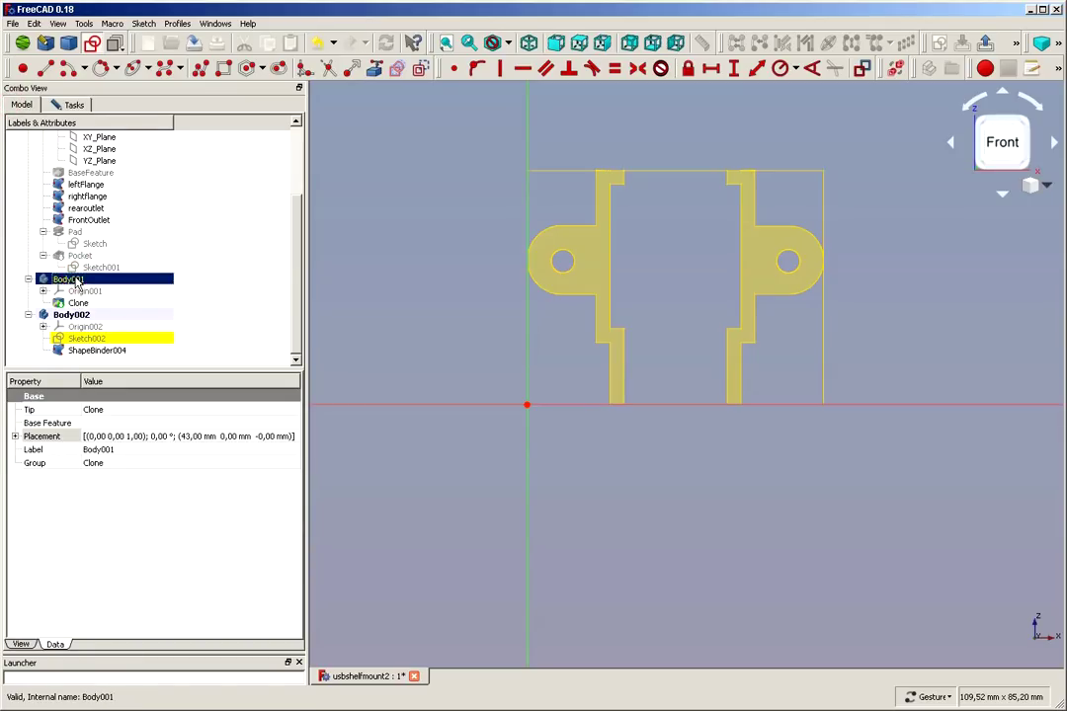
scroll(357, 326, "down", 1)
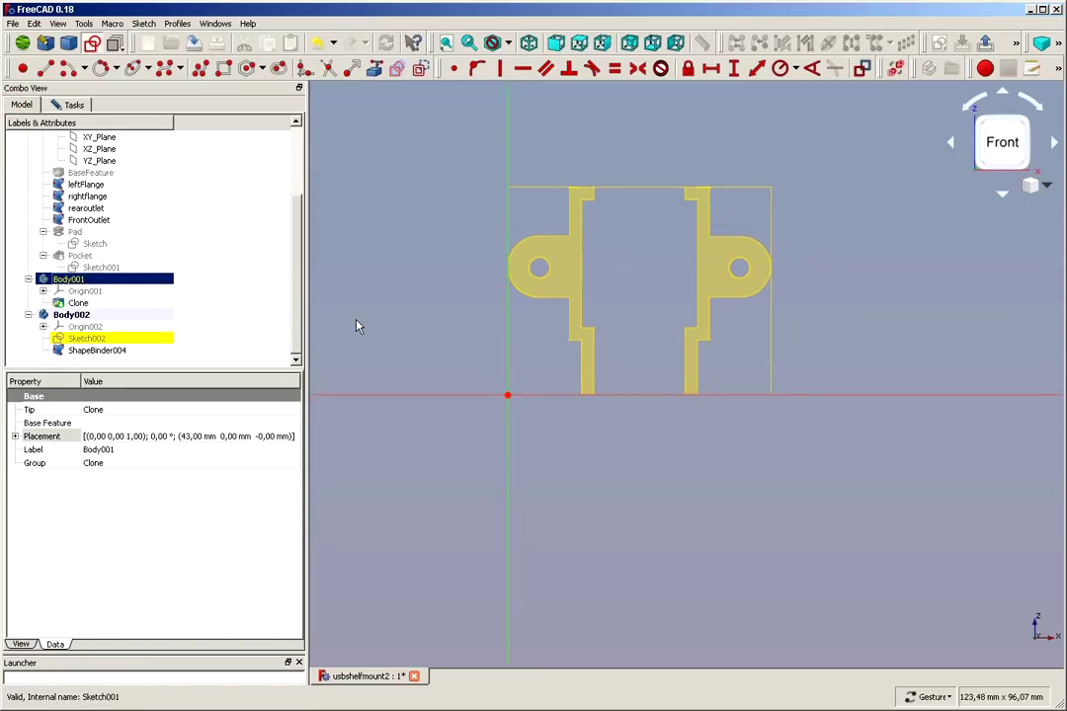
scroll(778, 169, "up", 3)
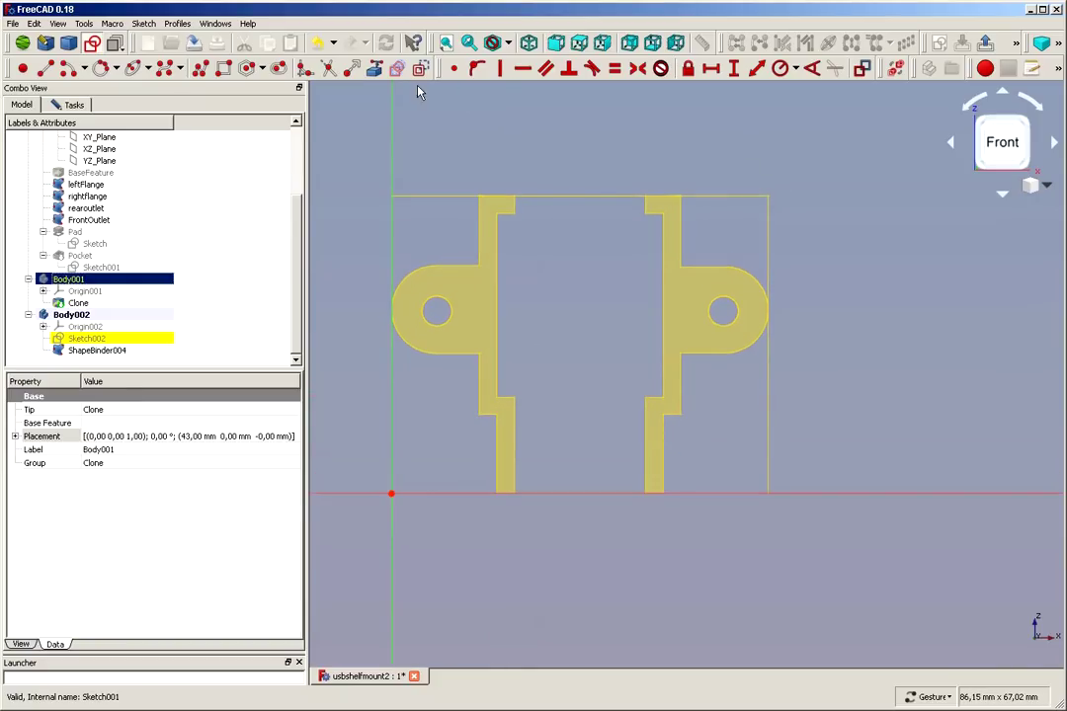
- Link the shape binder outline's upper horizontal edge and far vertical edge into the sketch as external geometry
left_click(396, 69)
left_click(536, 197)
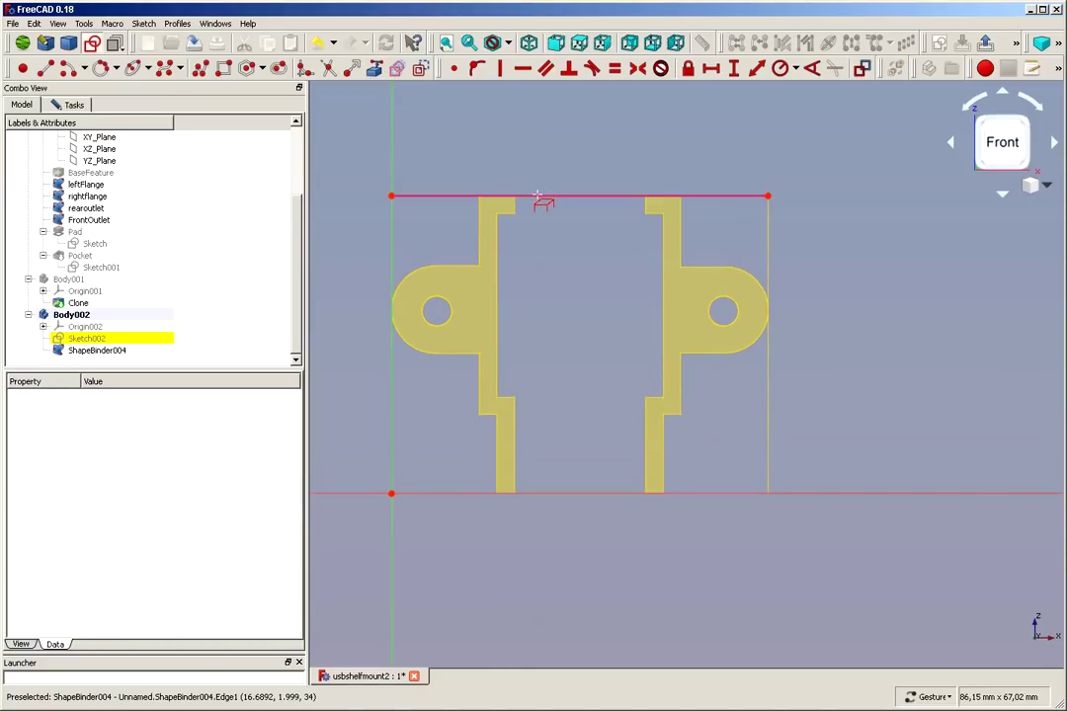
left_click(768, 396)
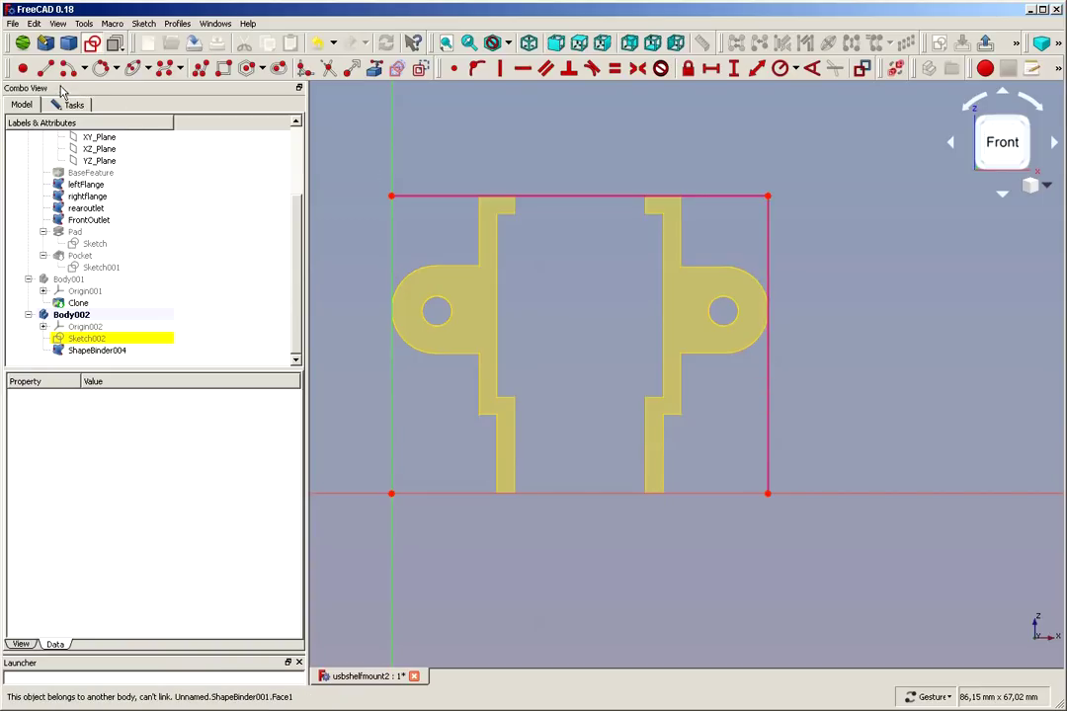
- Draw a rectangle about 43 by 34 mm between opposite corners of the external geometry and close the sketch
left_click(225, 70)
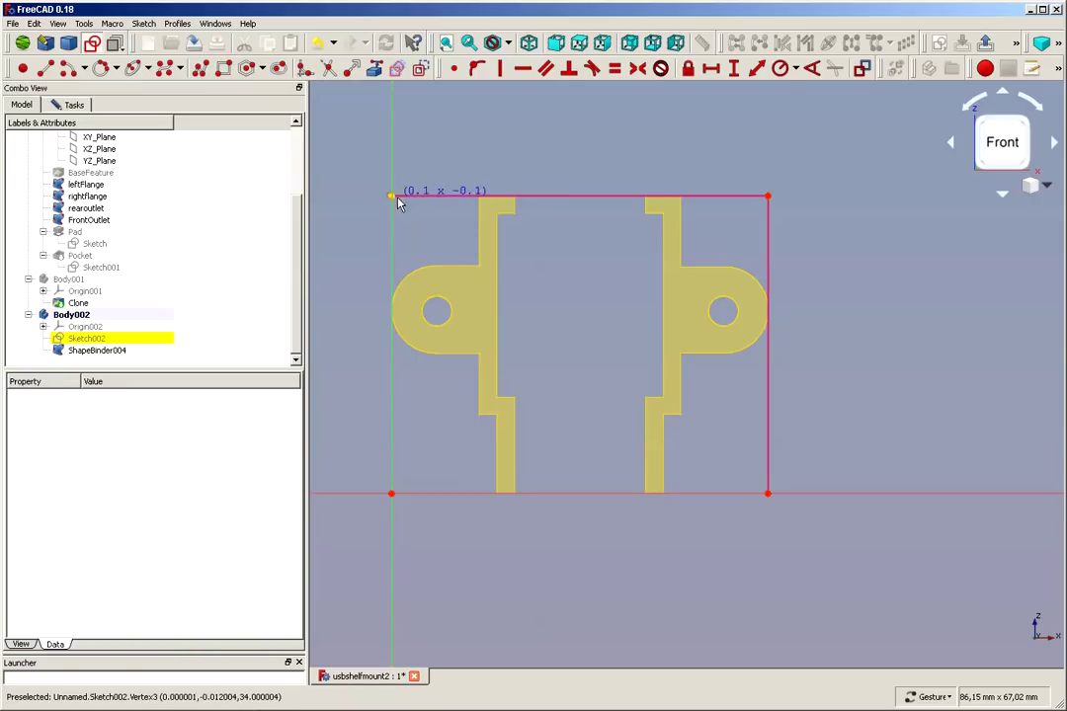
left_click(391, 196)
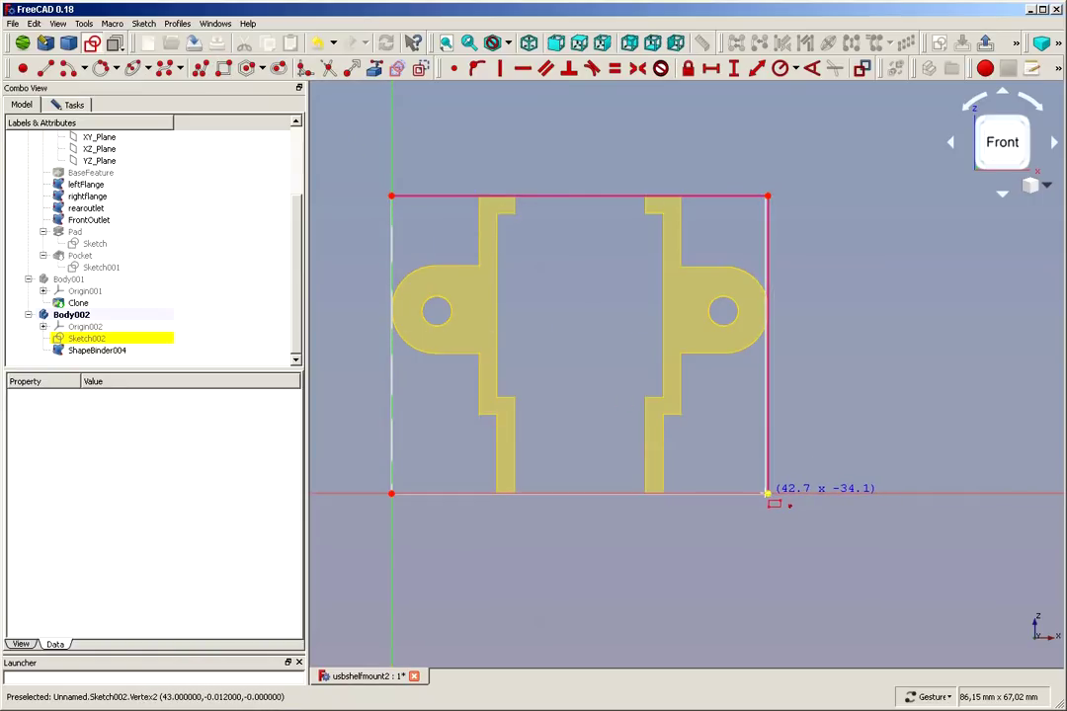
left_click(767, 493)
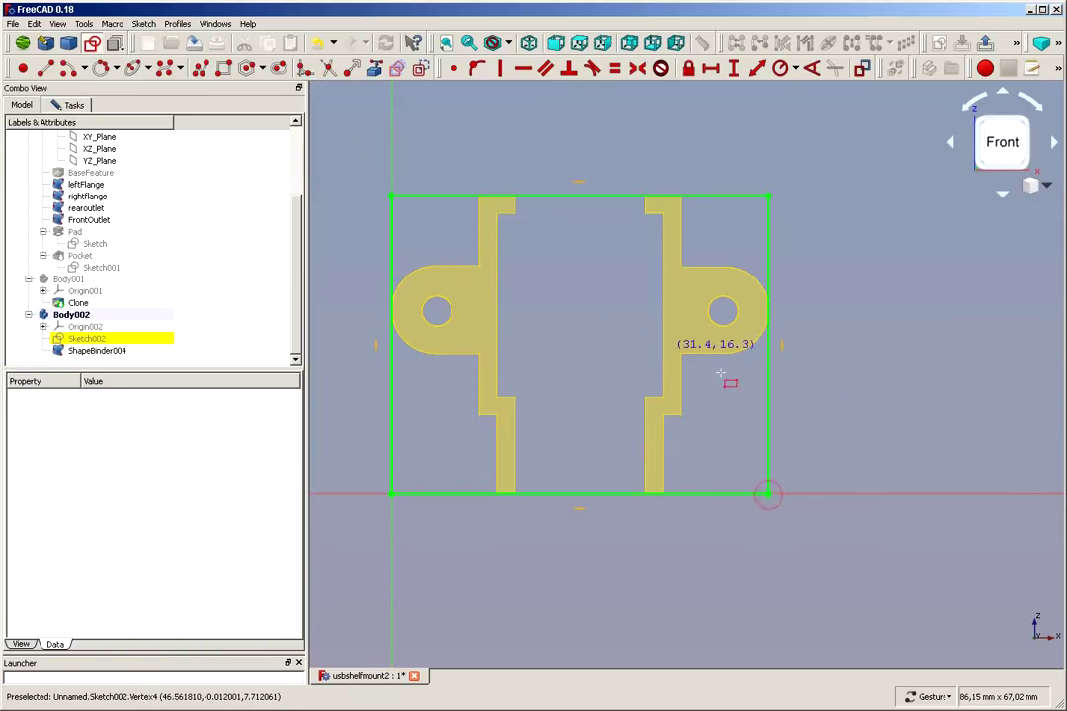
right_click(337, 183)
scroll(337, 183, "down", 2)
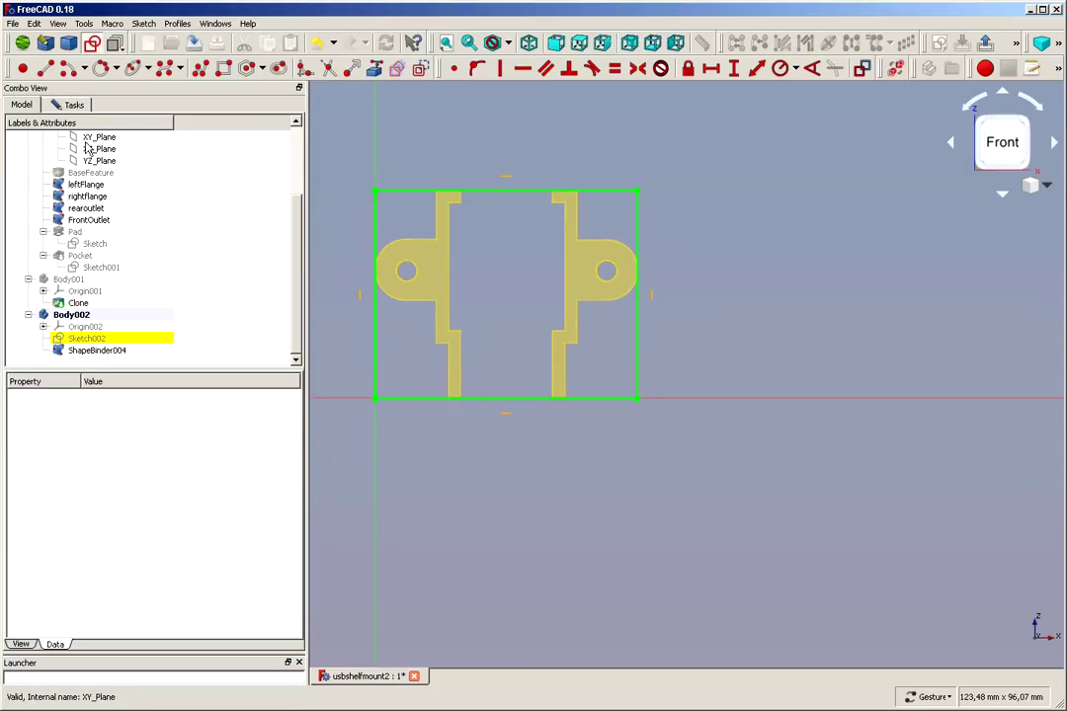
left_click(69, 106)
left_click(146, 136)
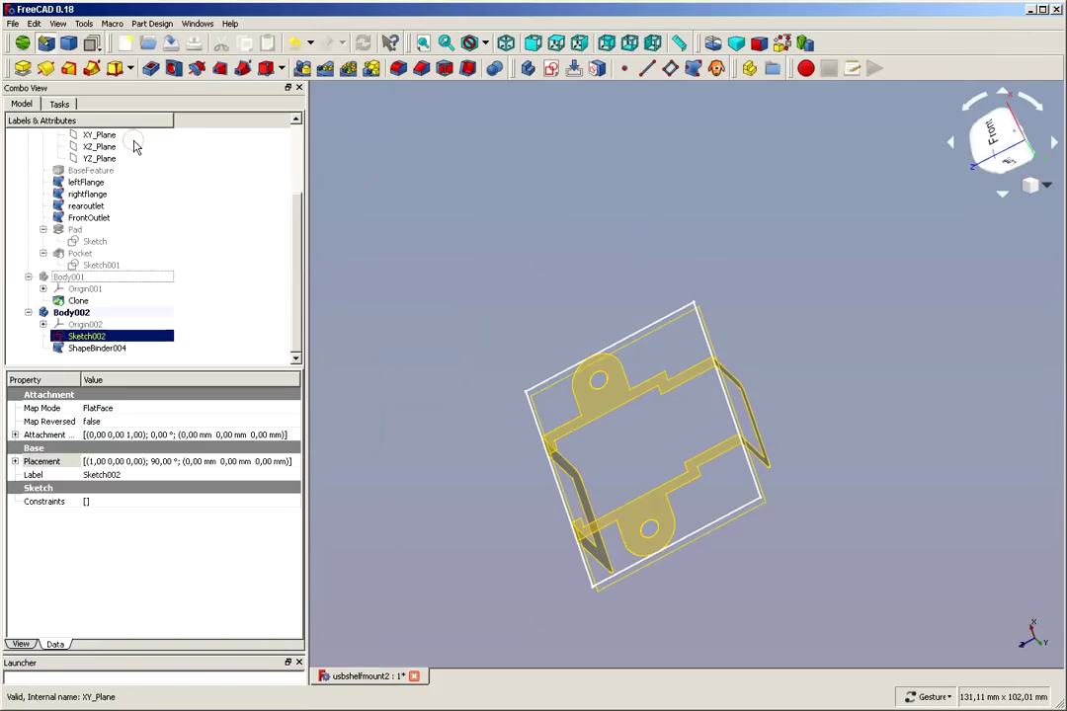
- Pad Sketch002 with its length defined by the expression 19 mm + 3 mm
mouse_move(477, 534)
left_mouse_down()
mouse_move(528, 446)
mouse_move(607, 408)
mouse_move(607, 424)
mouse_move(578, 430)
mouse_move(589, 438)
left_mouse_up()
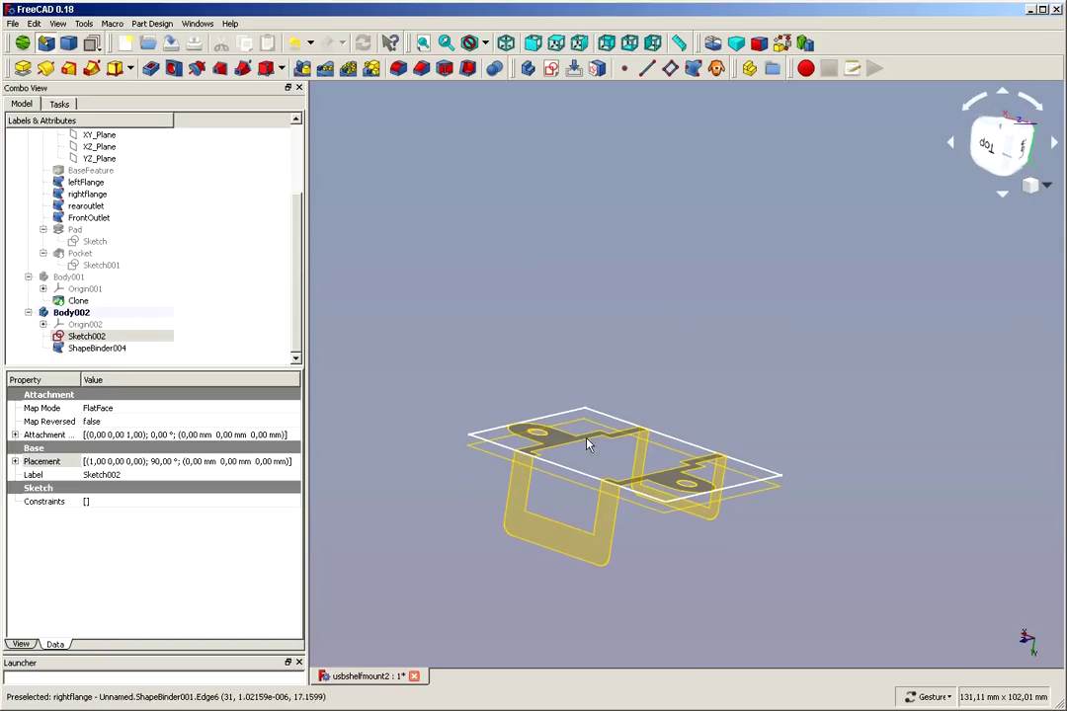
scroll(551, 447, "up", 1)
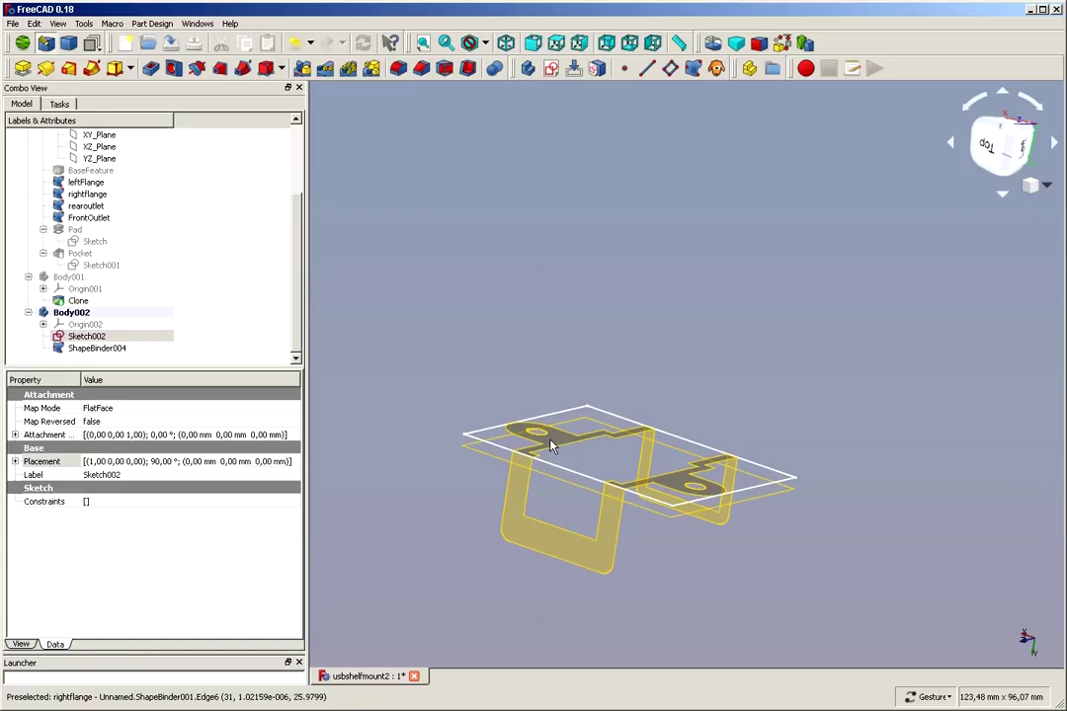
left_click(20, 69)
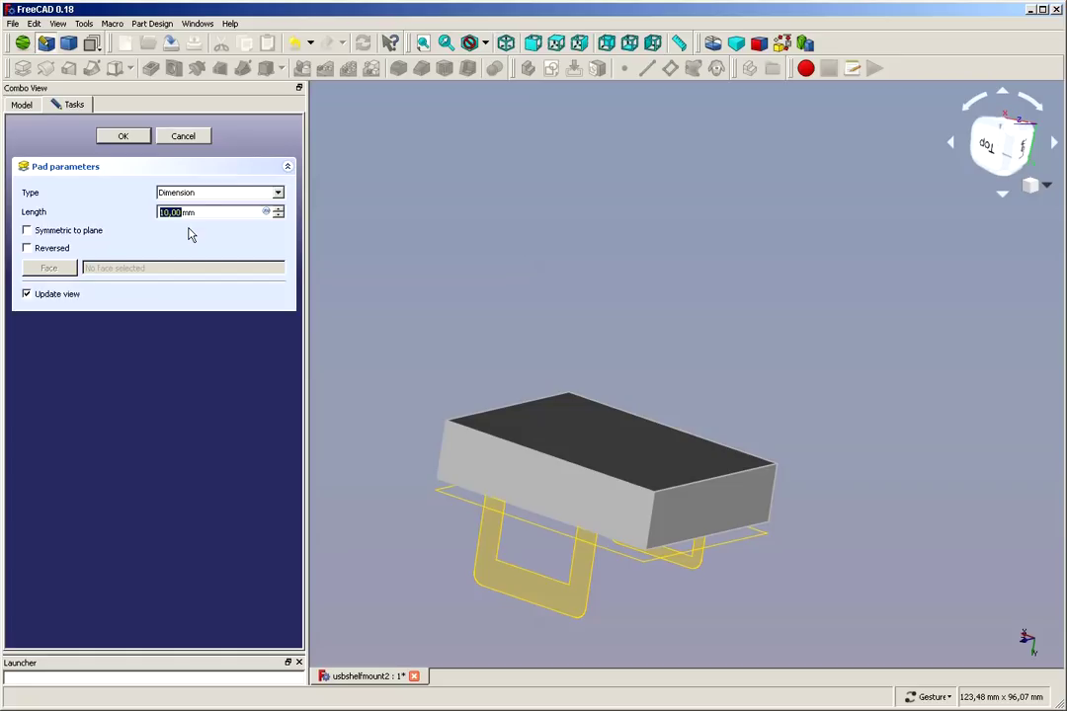
key("equal")
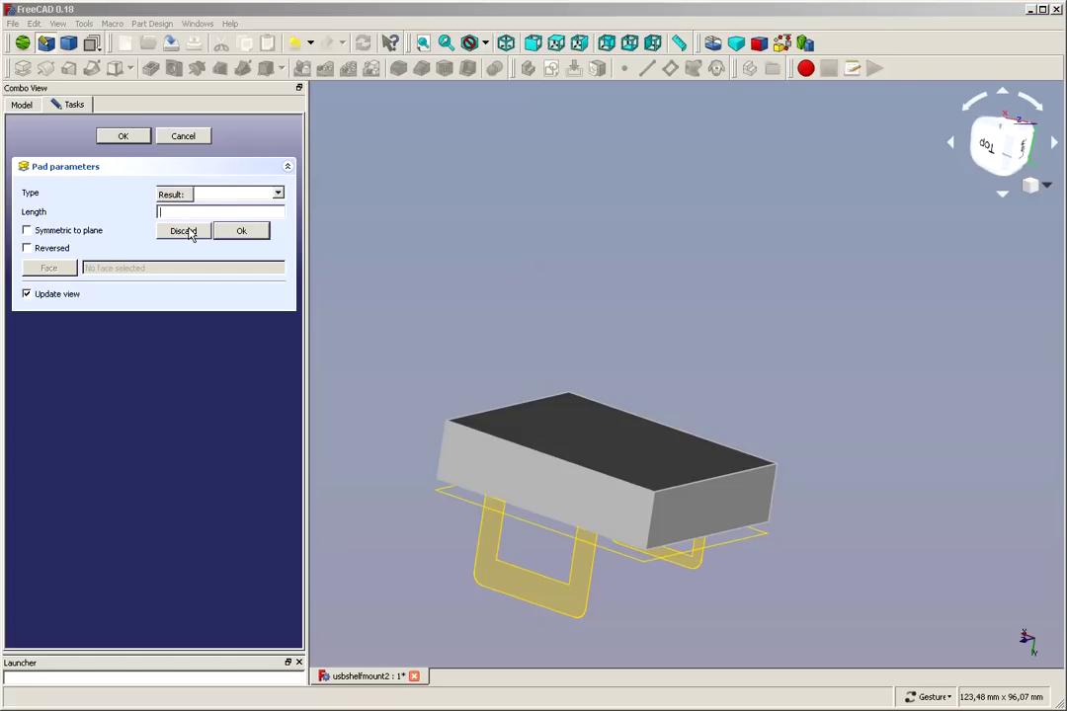
type("19+3mm ")
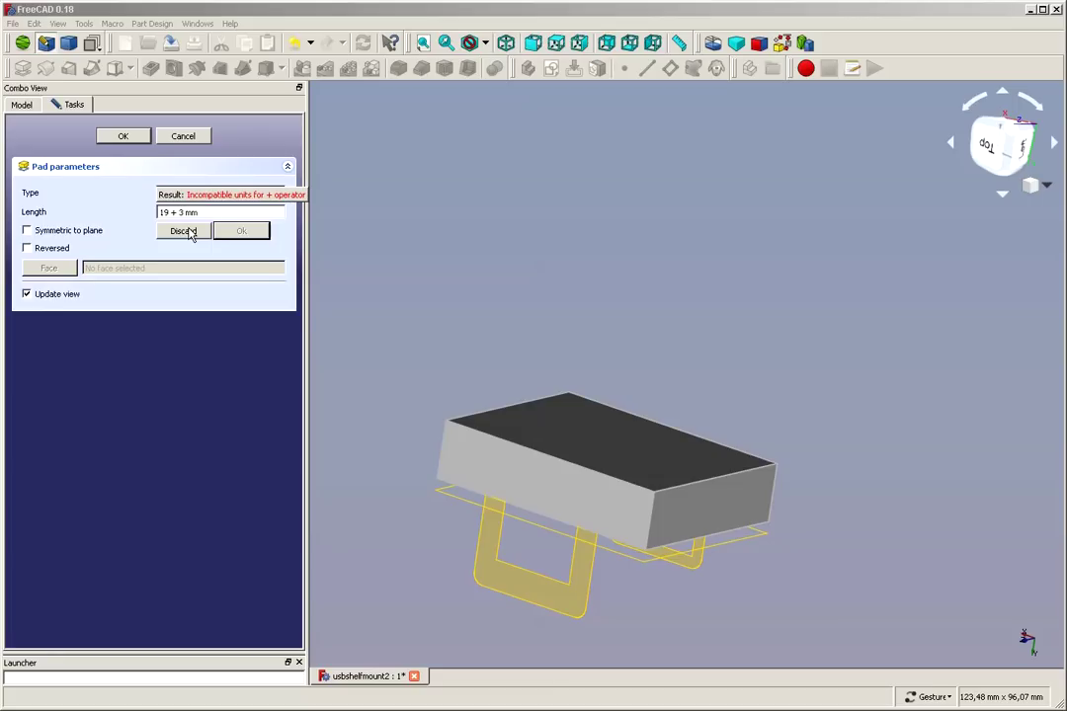
type(" mm")
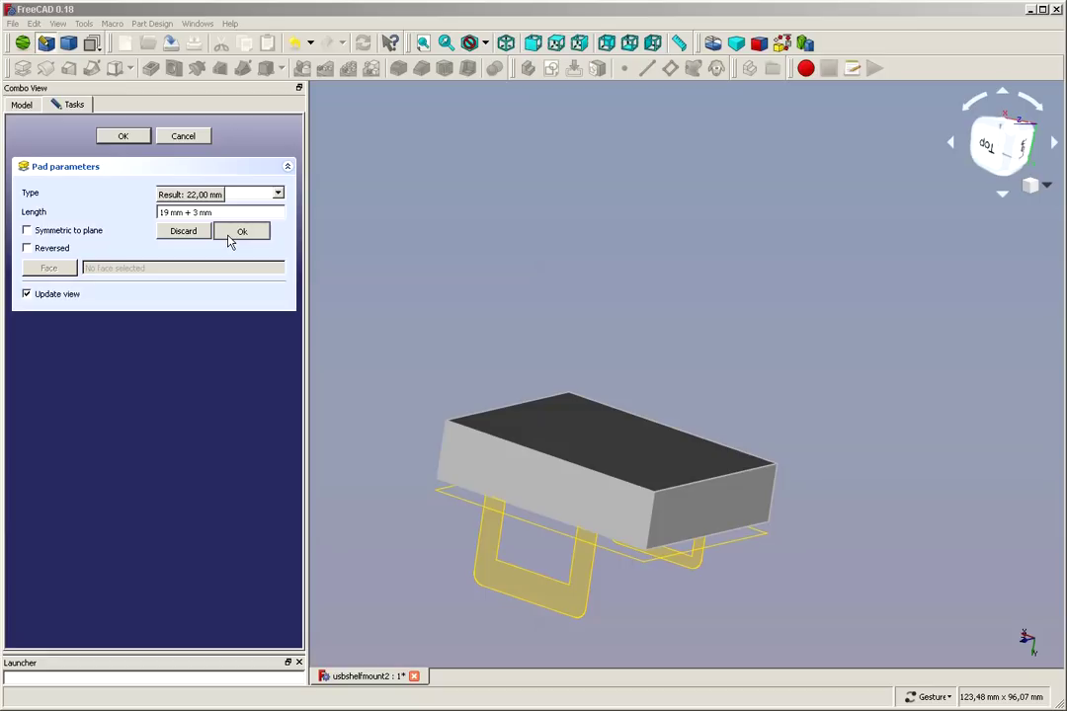
left_click(229, 237)
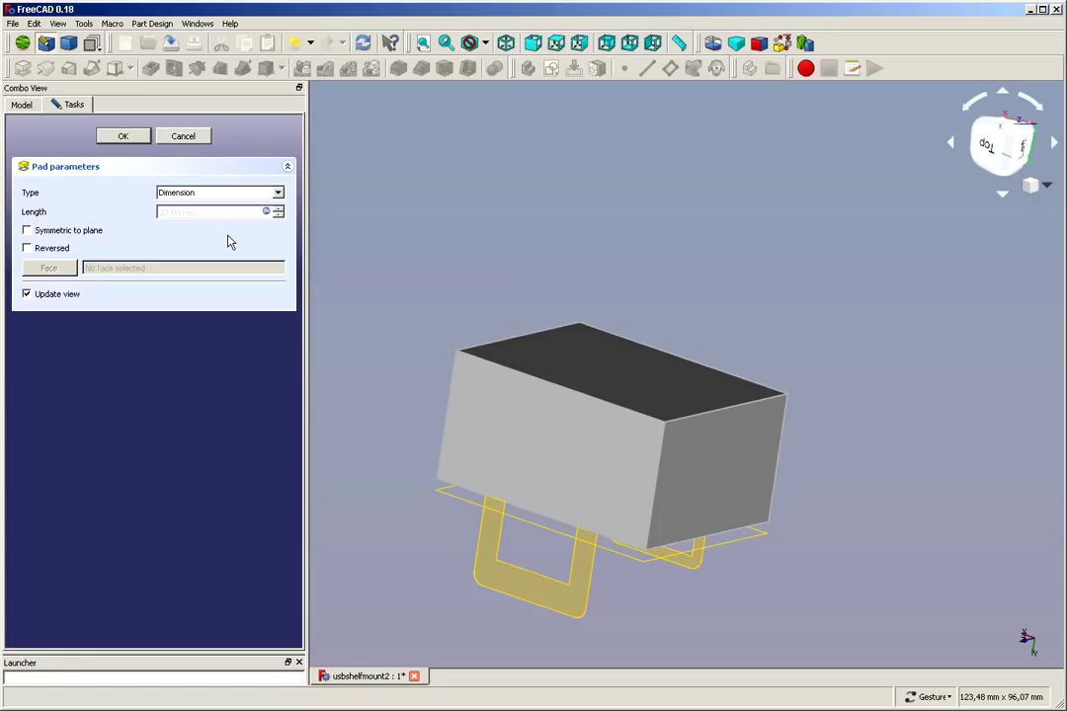
left_click(122, 137)
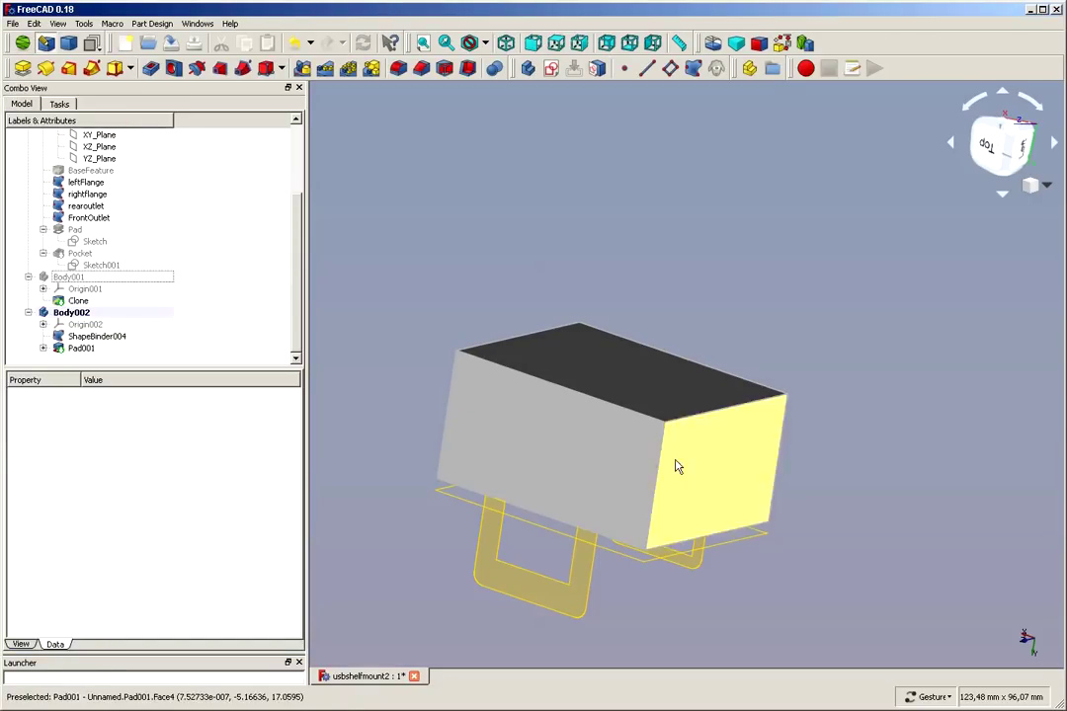
- Show the hidden clone Body001 again beside the padded block
left_click_drag(902, 593, 851, 518)
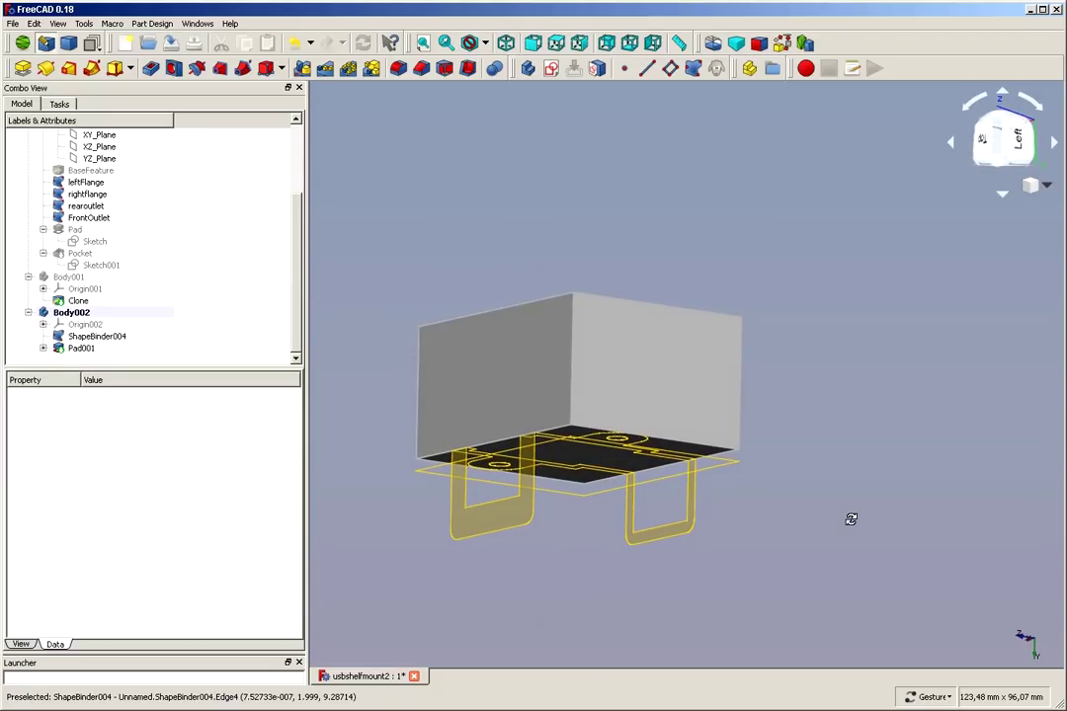
left_click(247, 303)
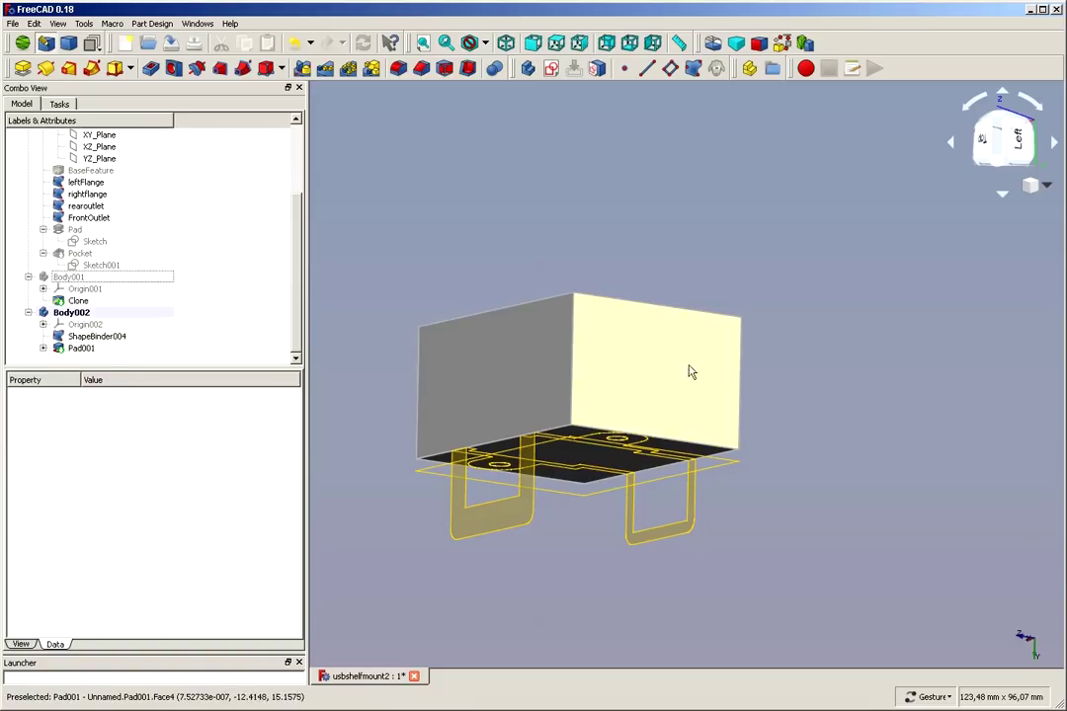
left_click(658, 369)
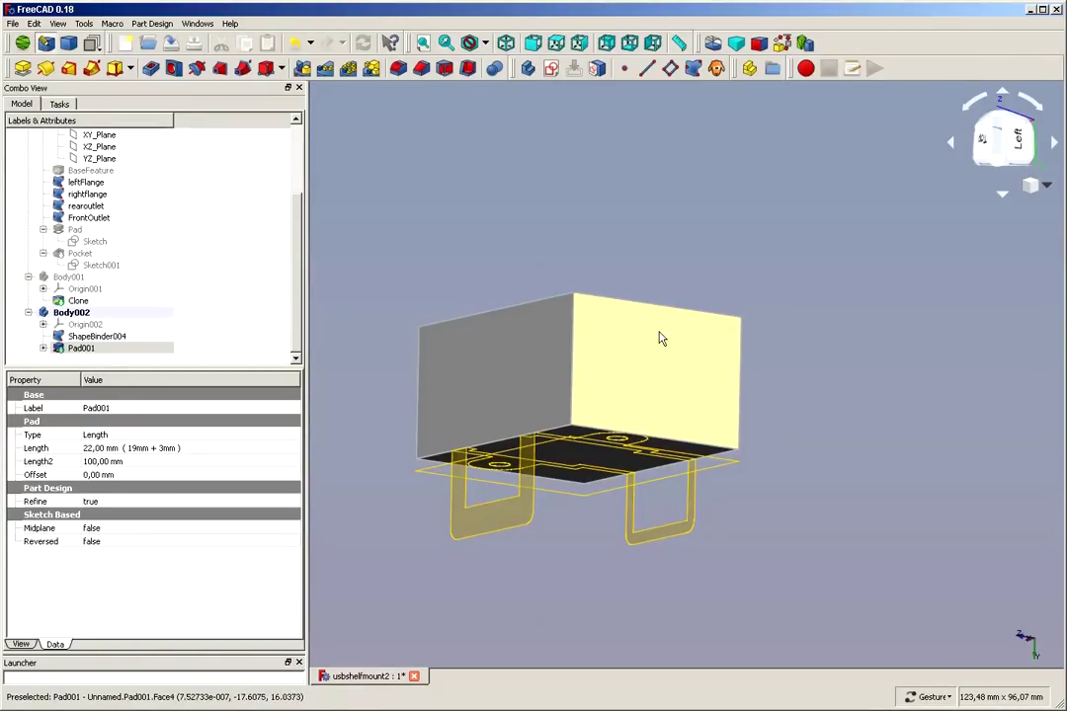
left_click(852, 364)
left_click_drag(837, 316, 824, 369)
left_click(69, 277)
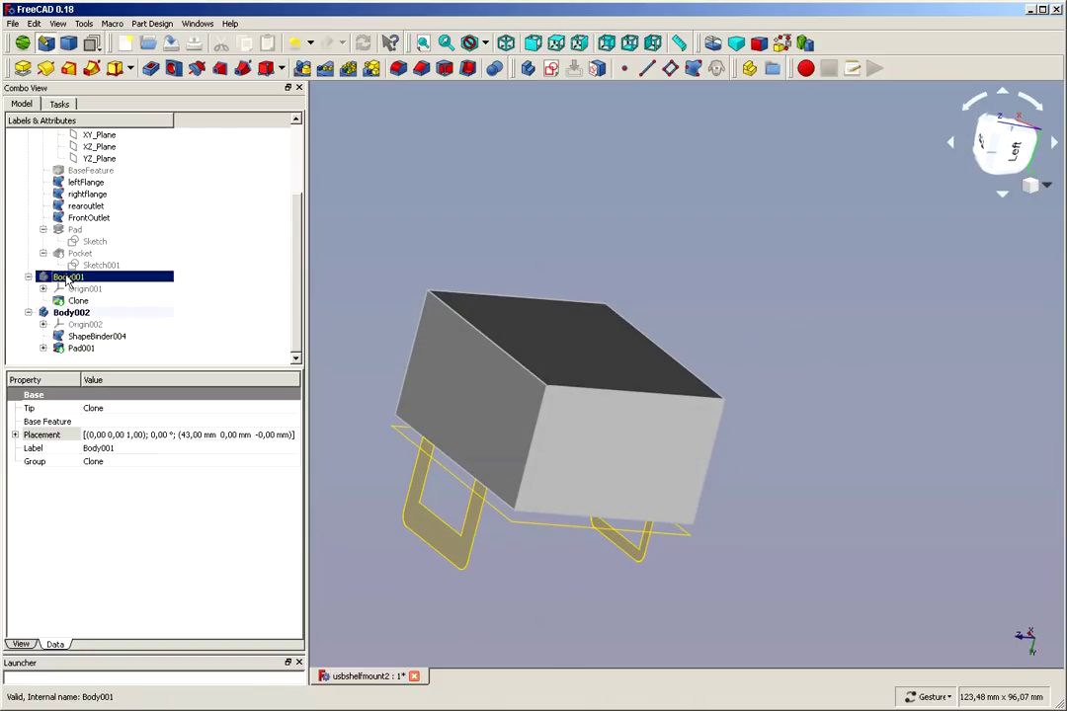
key("space")
left_click_drag(498, 346, 696, 395)
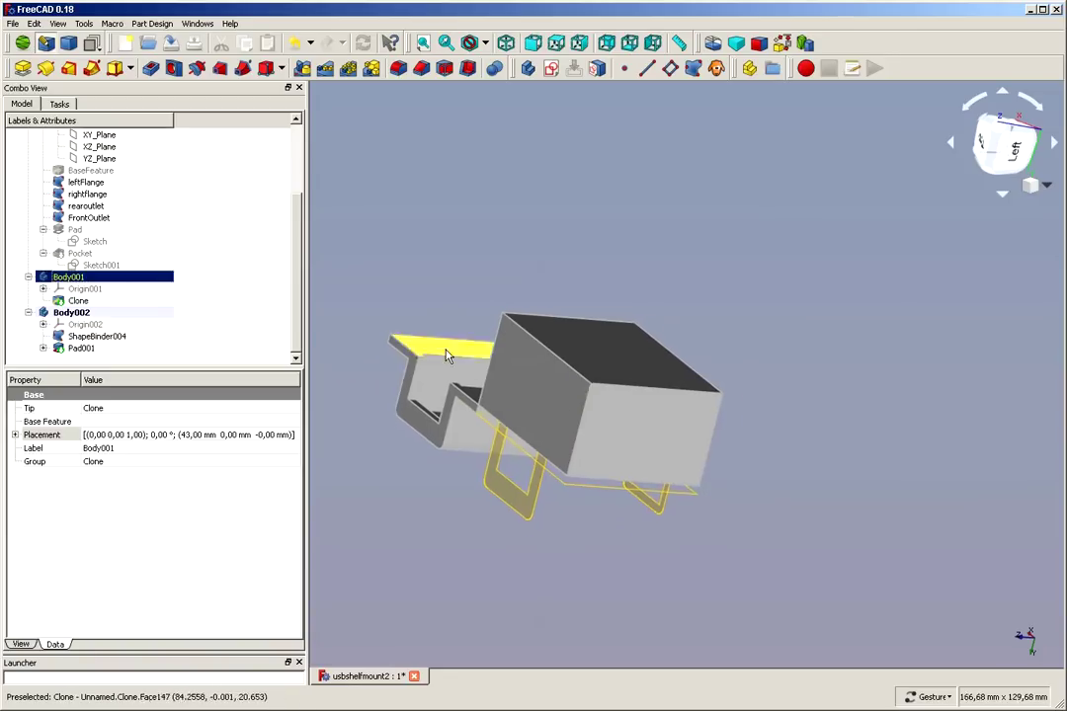
scroll(430, 290, "up", 3)
left_click_drag(833, 640, 928, 609)
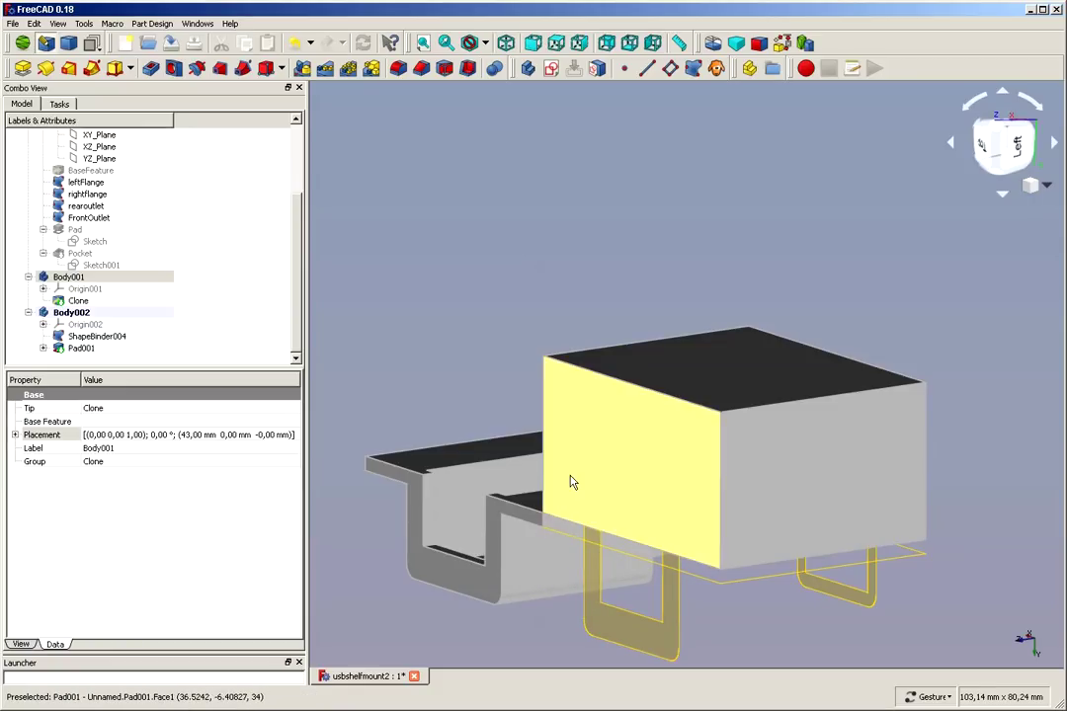
left_click(81, 348)
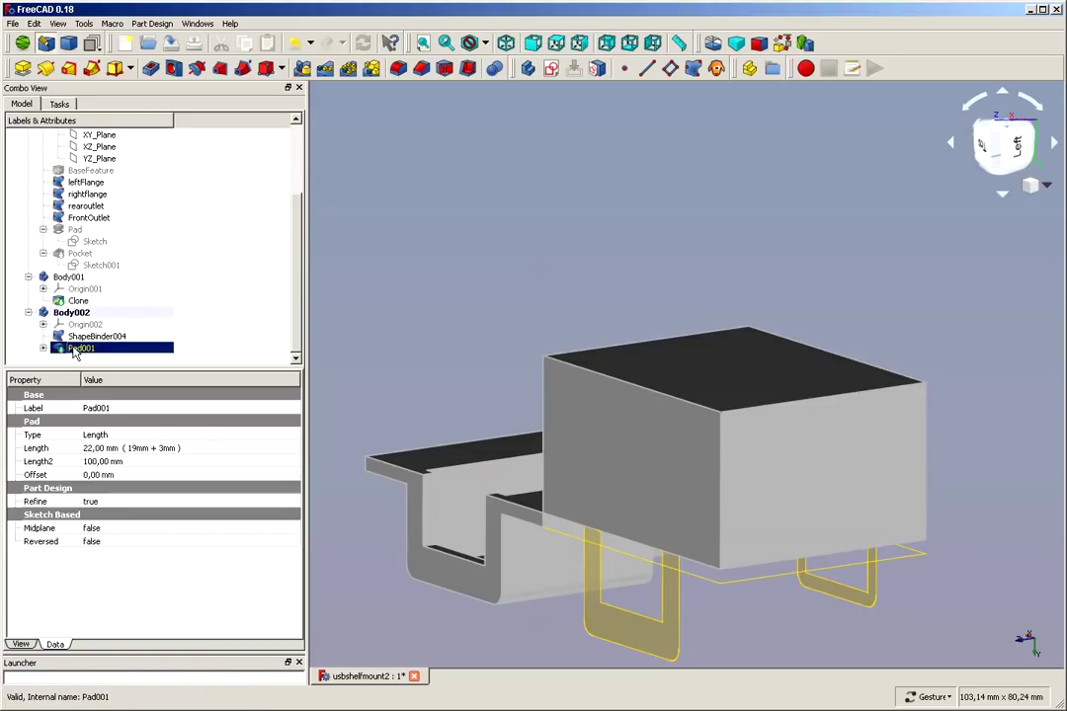
left_click(332, 71)
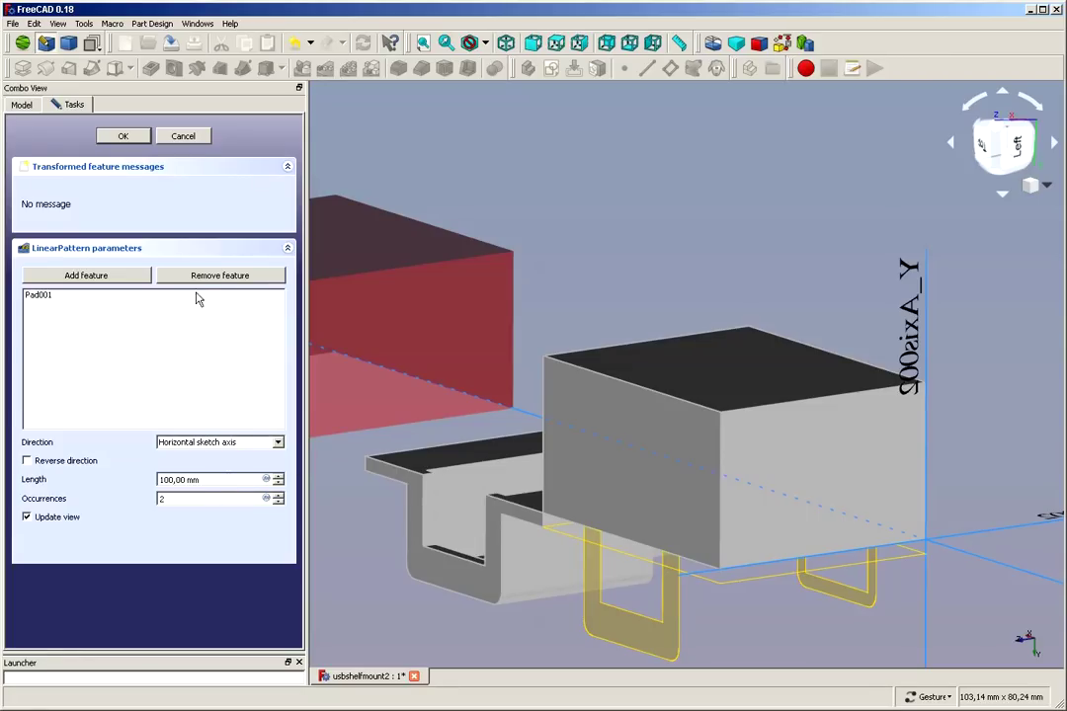
left_click(186, 130)
left_click(278, 487)
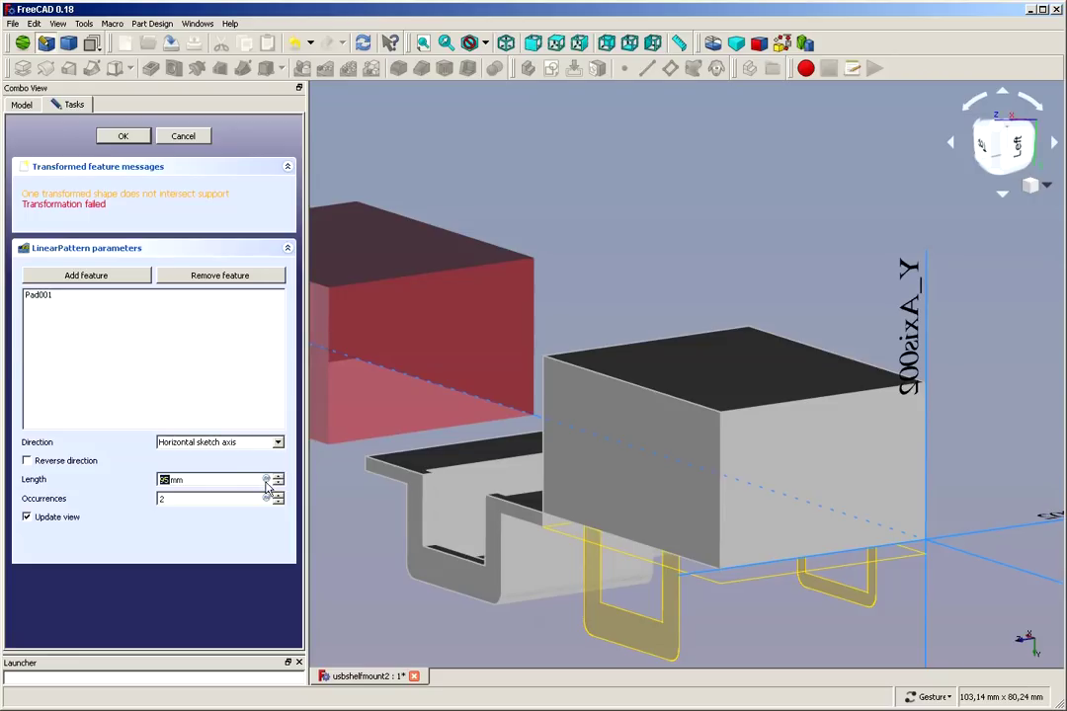
type("0")
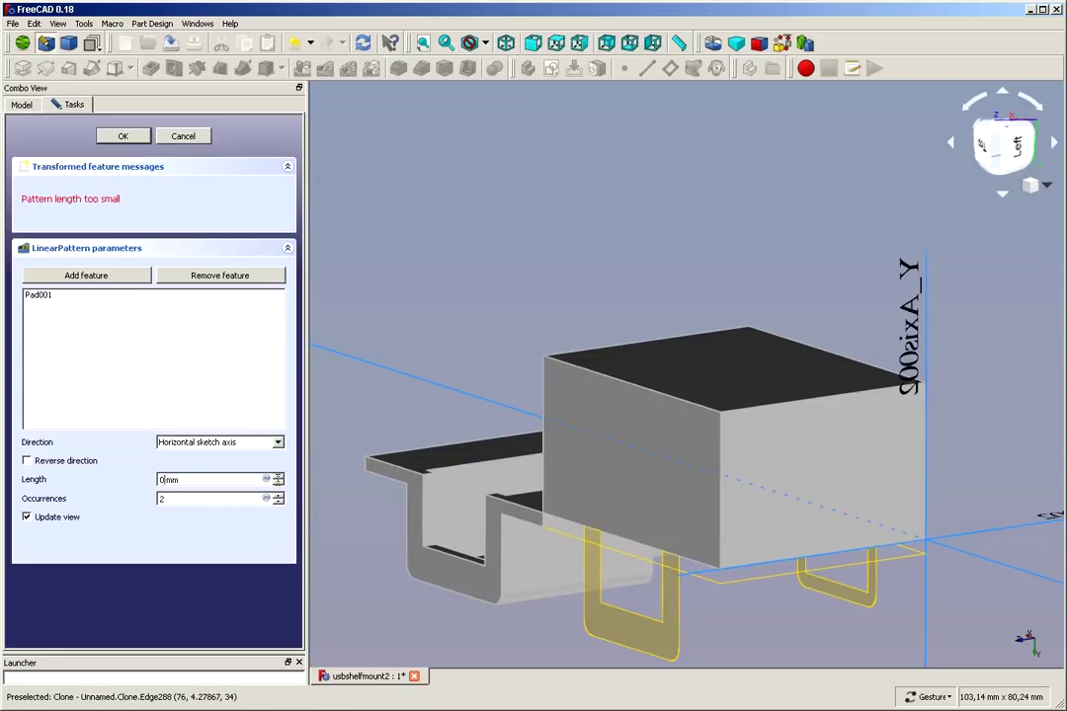
left_click(277, 477)
left_click(277, 477)
left_click(277, 477)
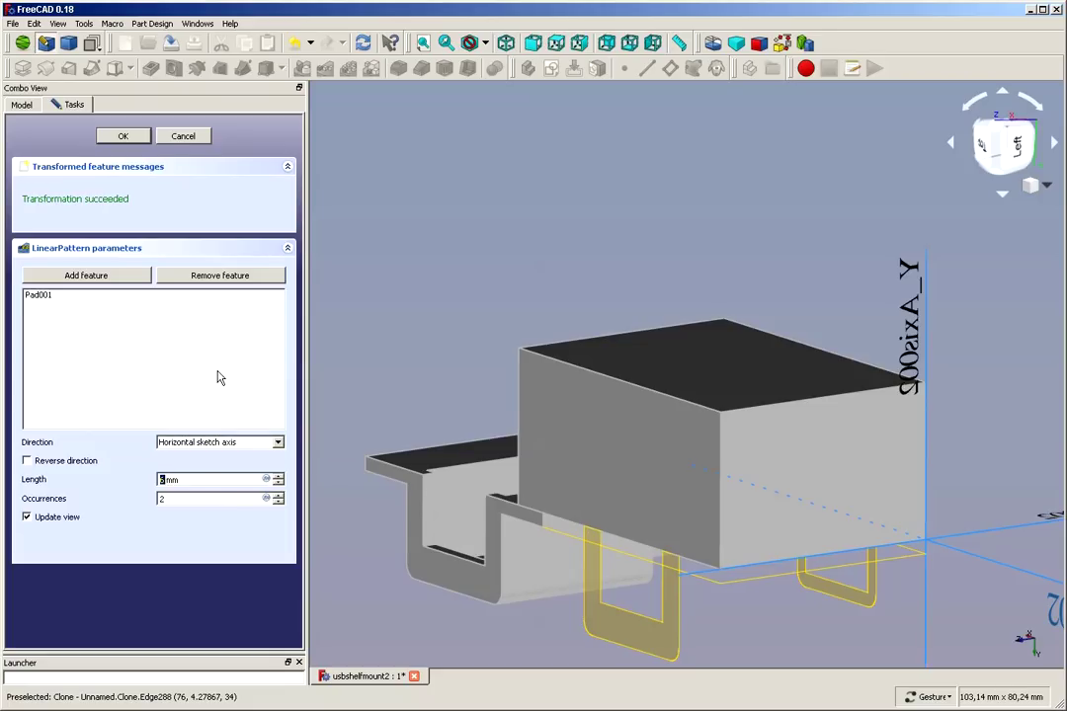
type("6")
left_click(176, 139)
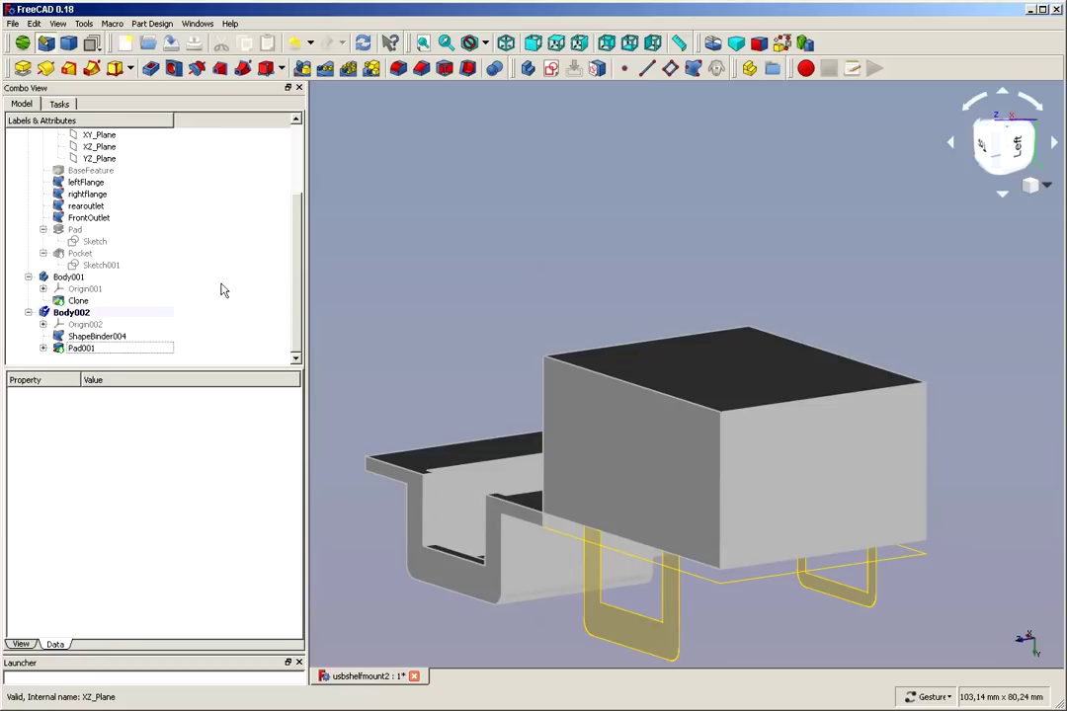
- Mirror Pad001 using the block's end face next to the cloned mount (Face2) as the mirror plane
mouse_move(425, 273)
left_mouse_down()
mouse_move(533, 297)
mouse_move(596, 351)
left_mouse_up()
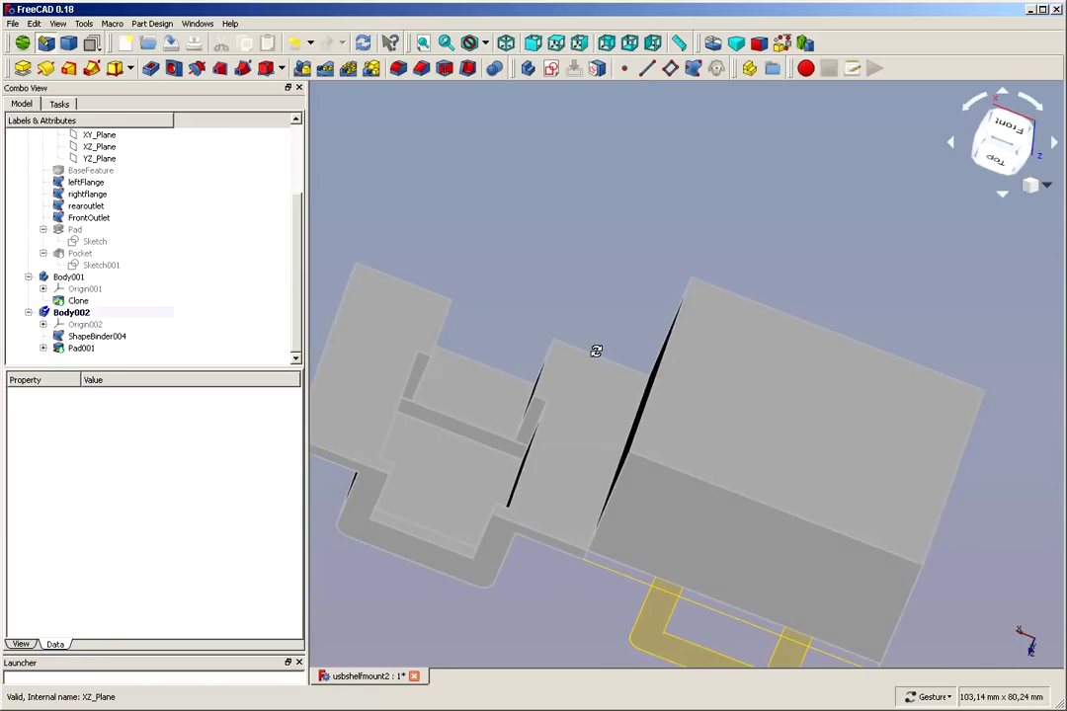
left_click(304, 69)
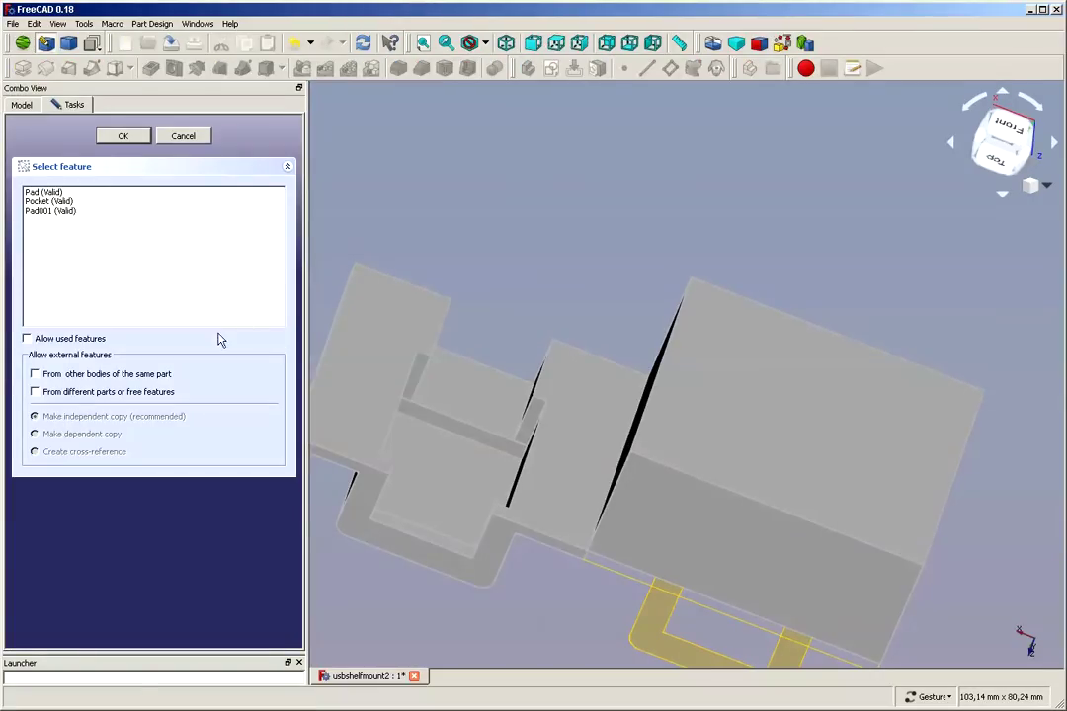
left_click(45, 211)
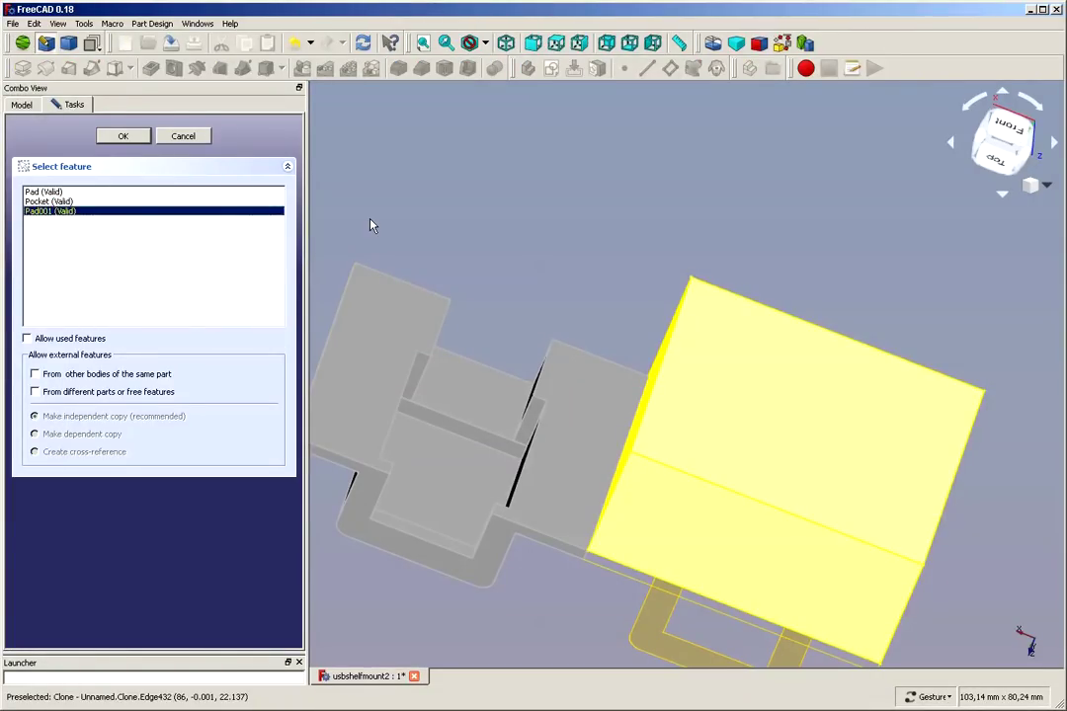
left_click(123, 137)
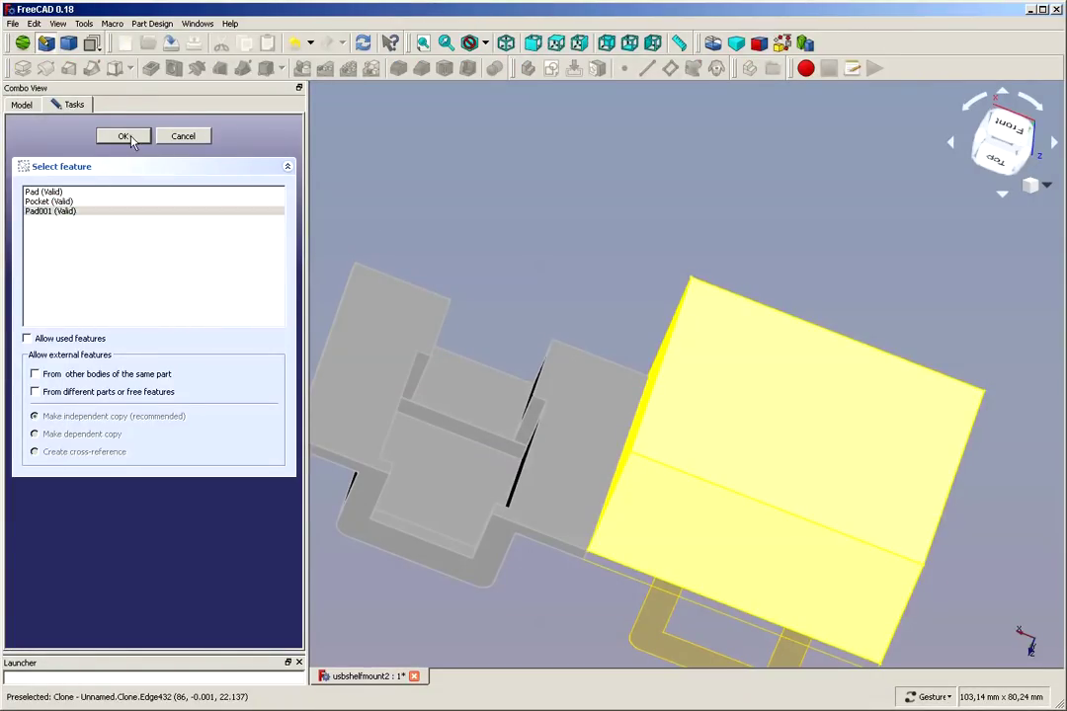
scroll(559, 357, "down", 4)
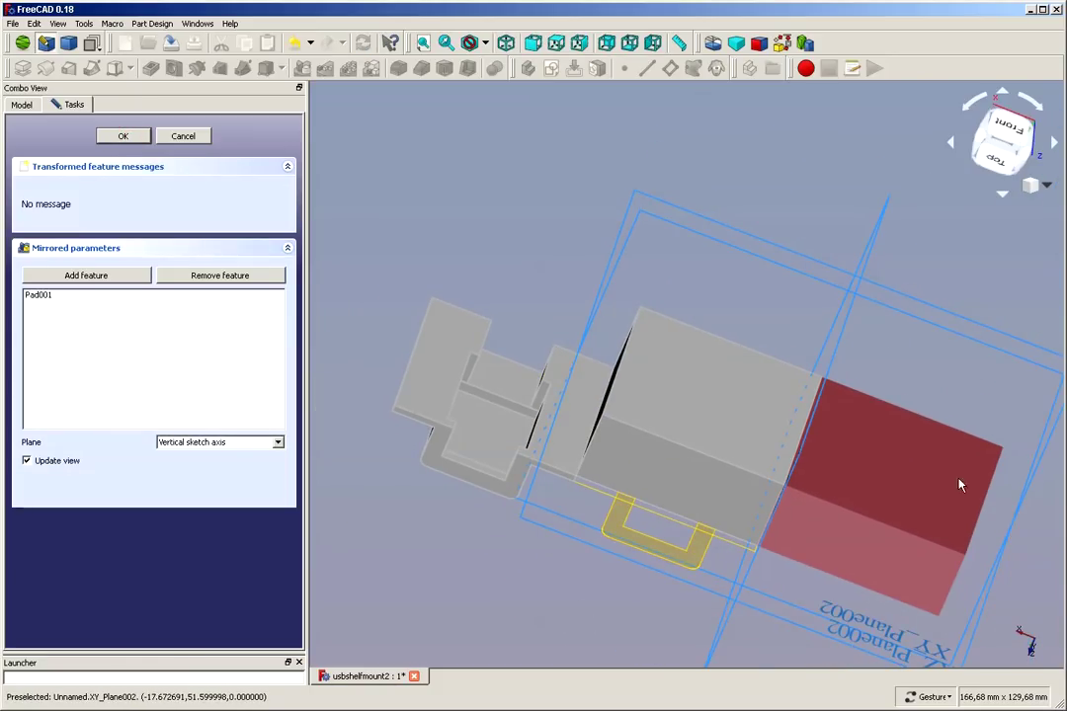
scroll(550, 246, "up", 3)
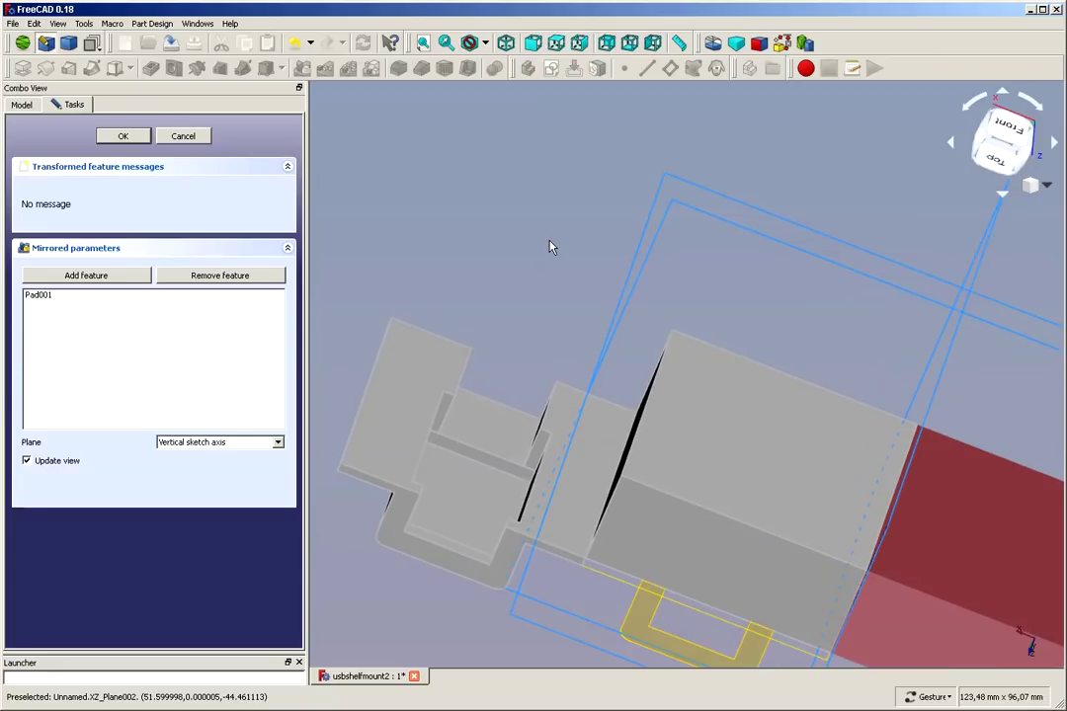
scroll(550, 246, "down", 2)
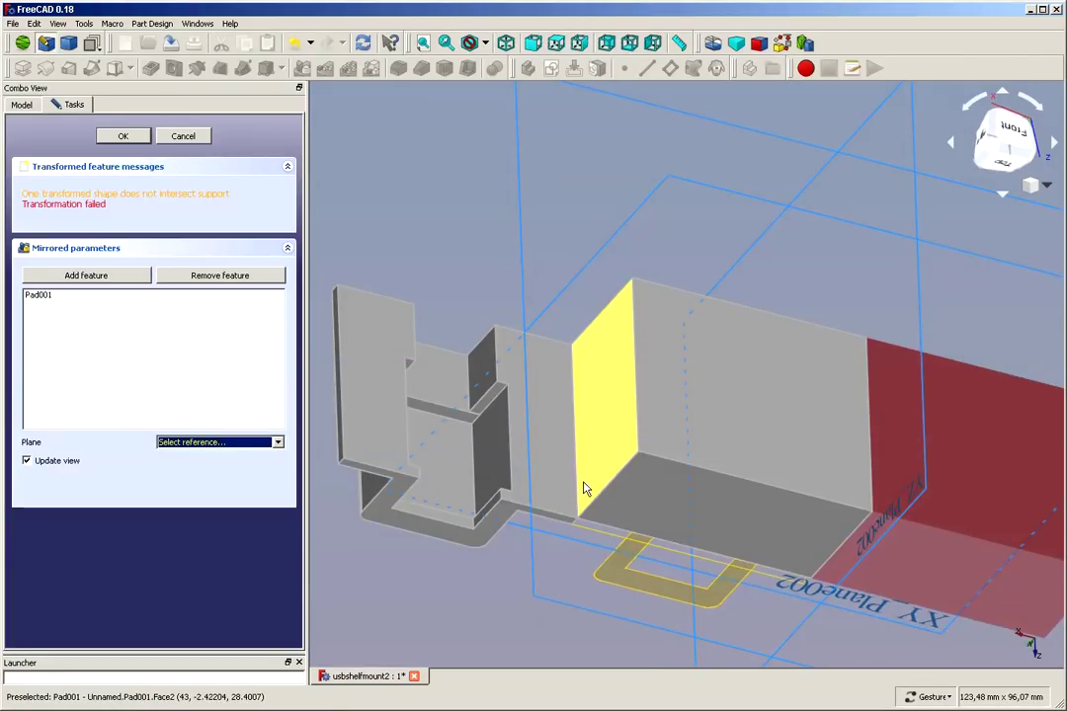
left_click(600, 408)
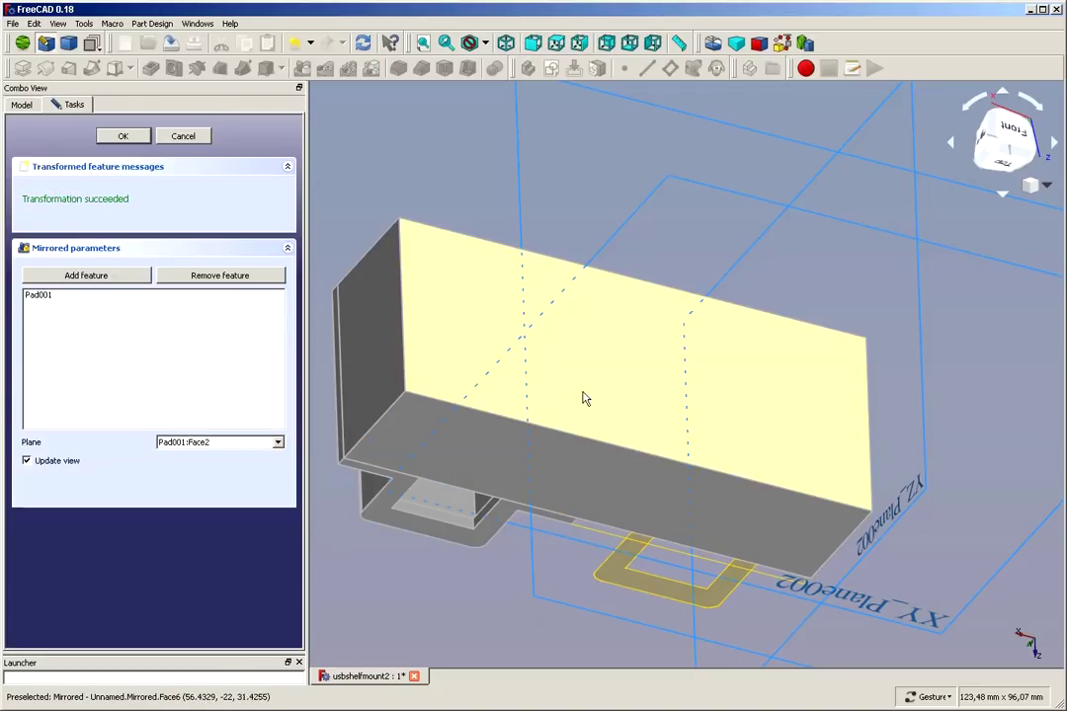
left_click(120, 137)
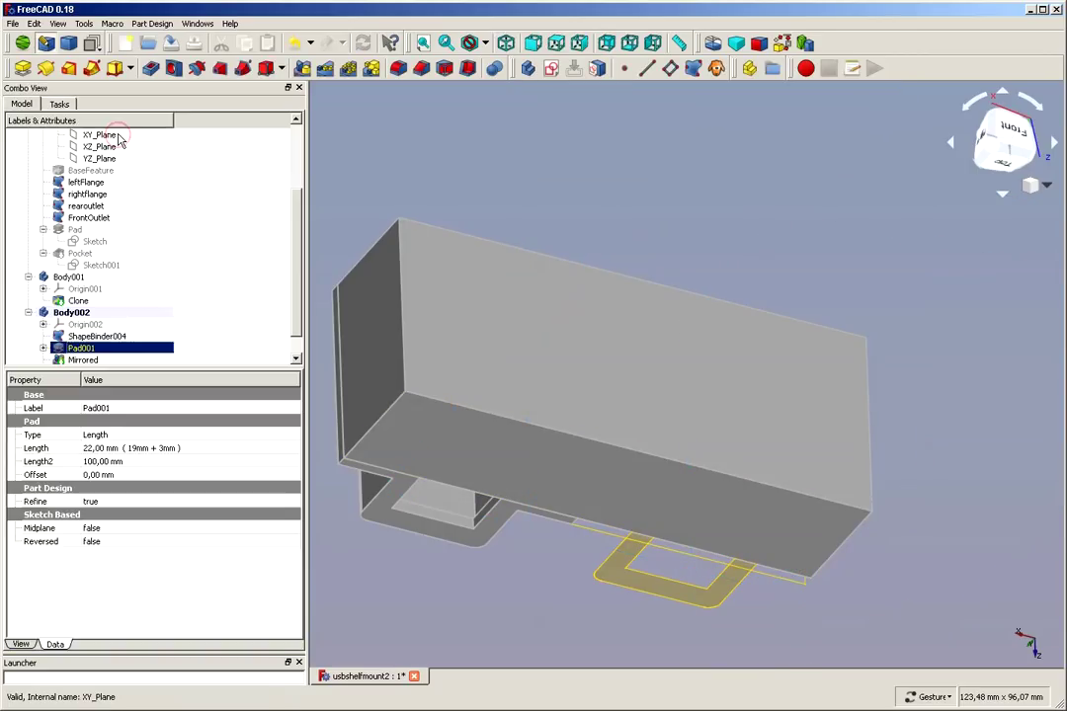
- Examine the underside and rear end of the mirrored block against the shape binder outline
scroll(718, 425, "down", 2)
left_click_drag(718, 424, 846, 523)
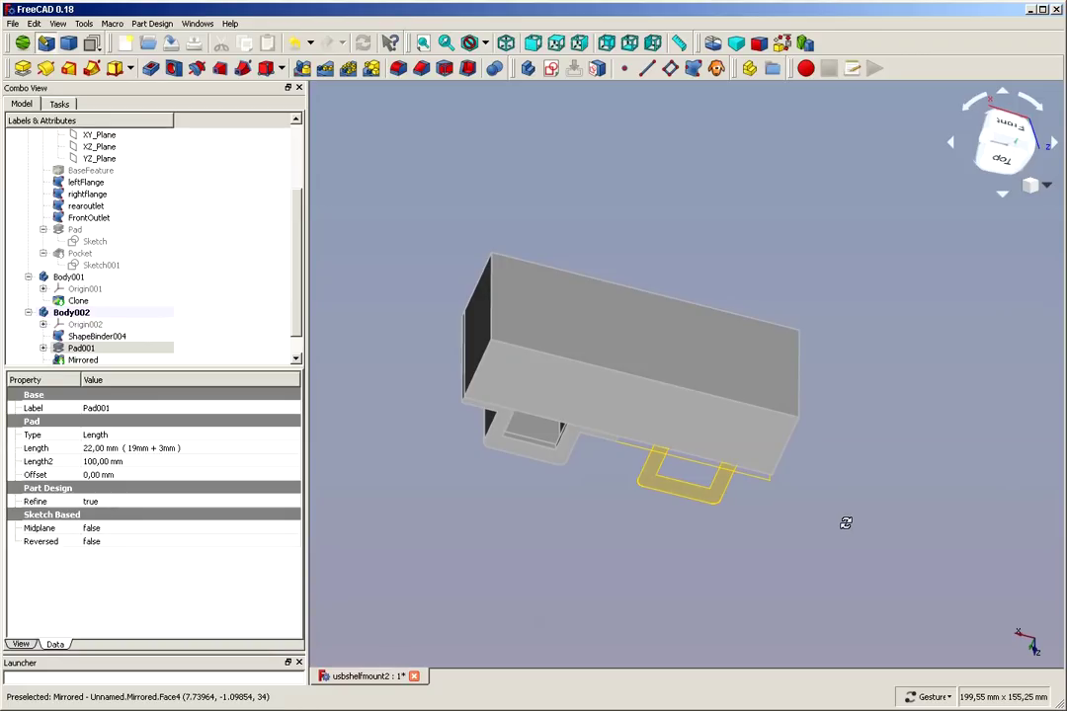
left_click_drag(583, 588, 631, 467)
left_click_drag(946, 435, 823, 288)
scroll(823, 287, "up", 3)
scroll(825, 290, "up", 2)
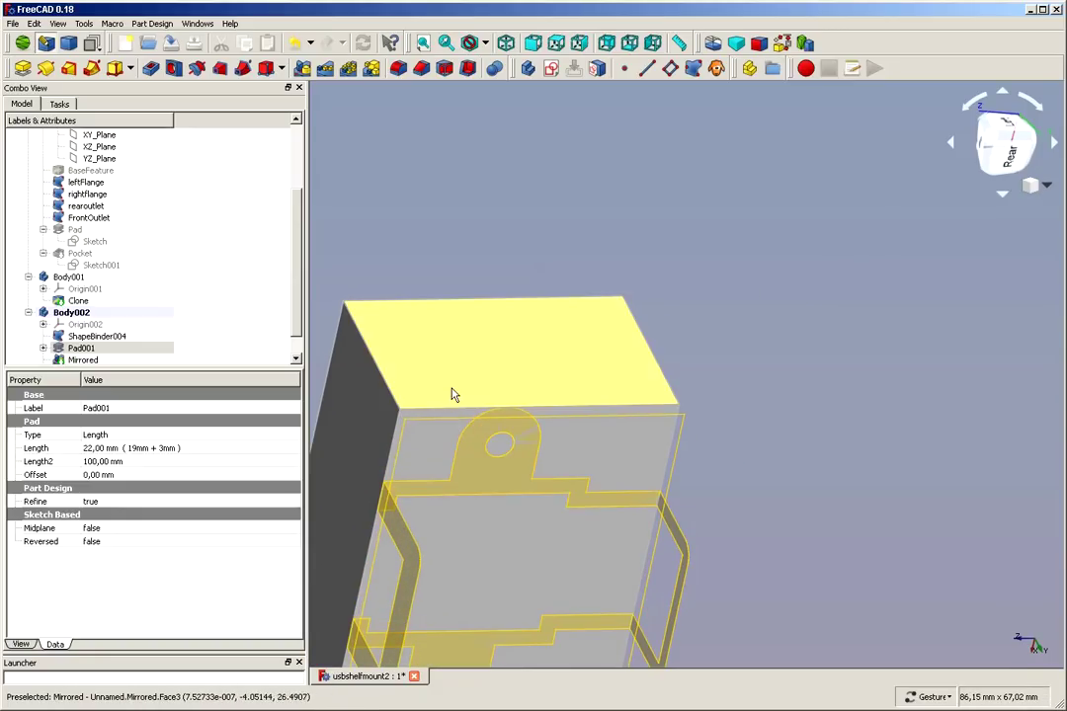
scroll(765, 380, "down", 1)
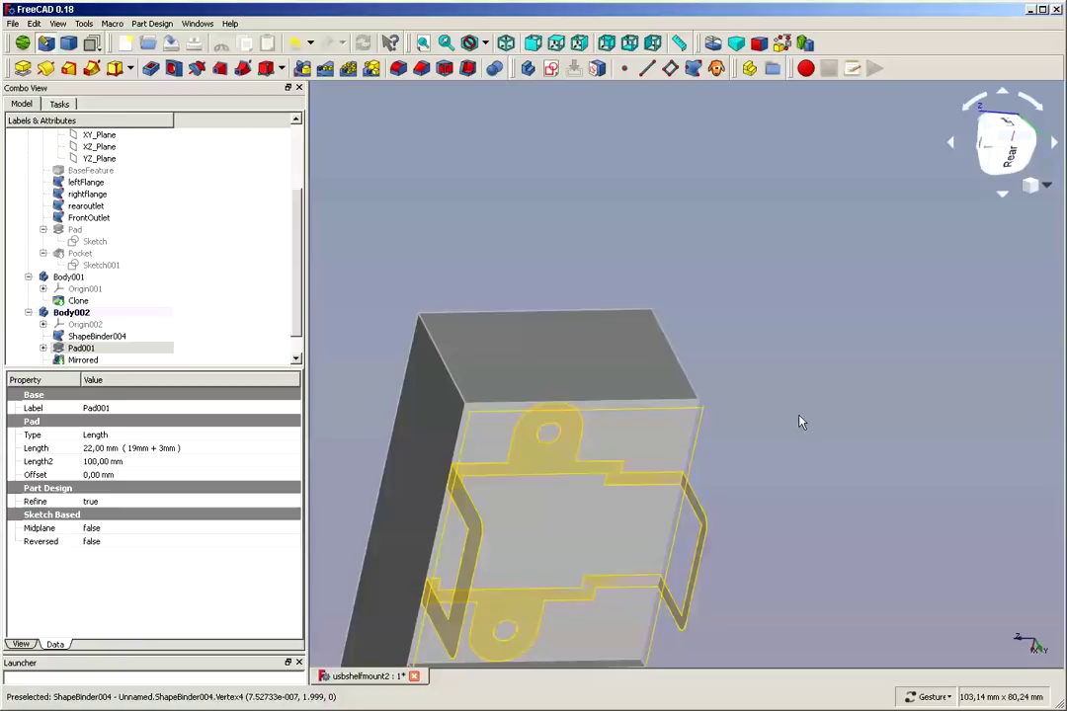
left_click(694, 415)
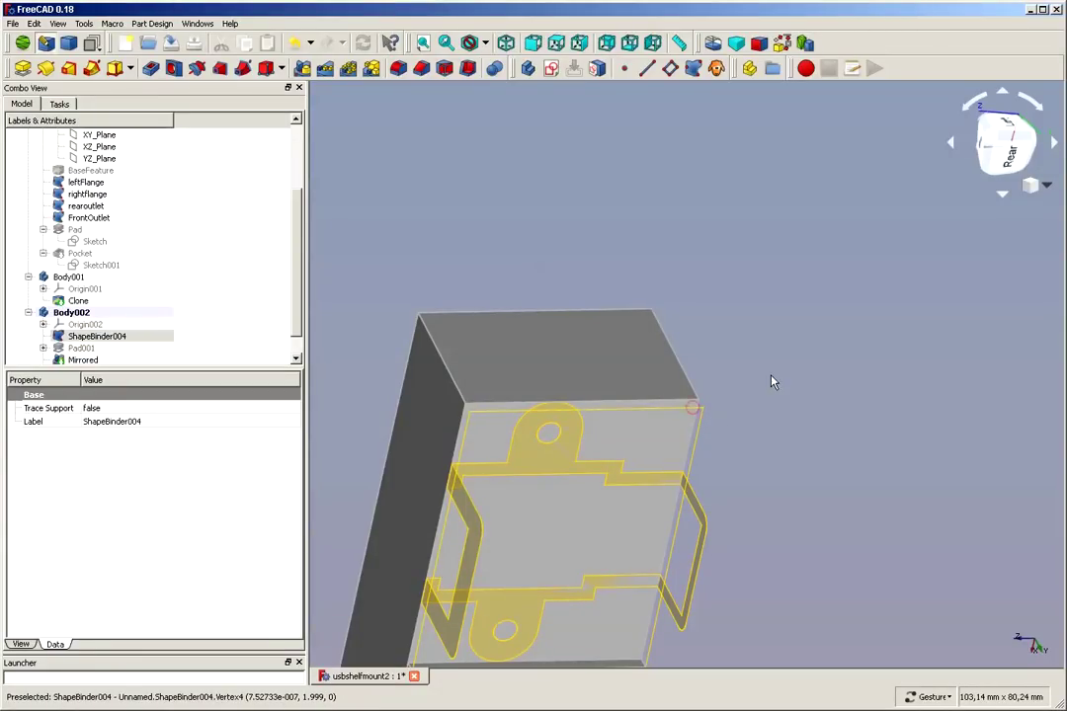
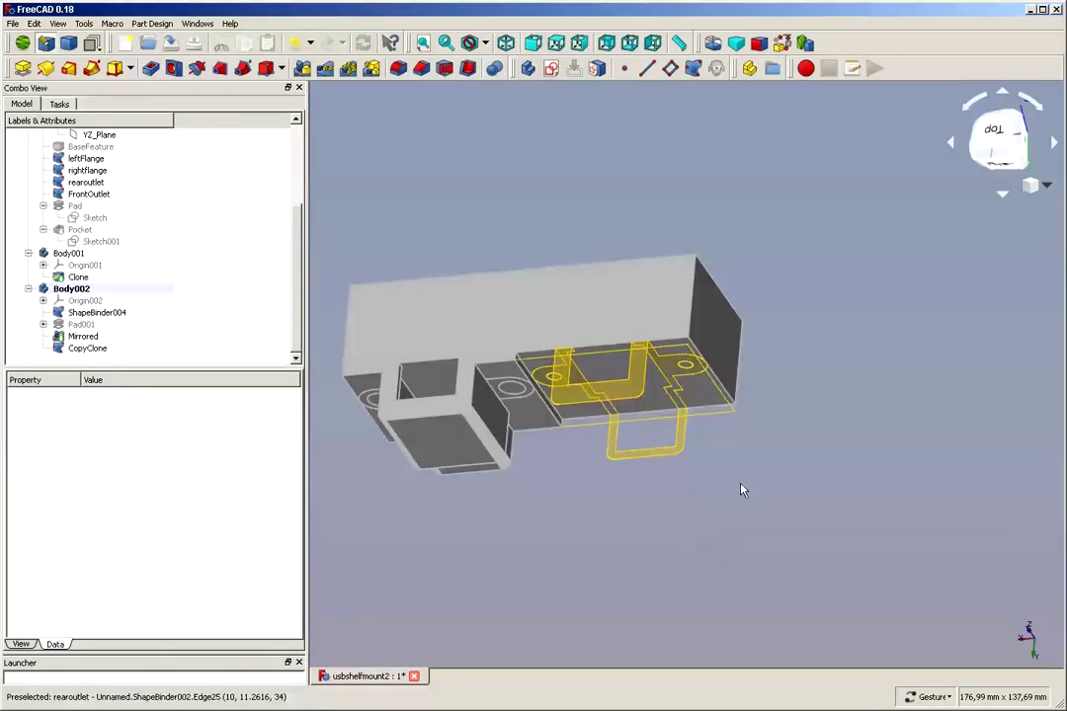
- Create a datum plane referenced to the shape binder outline's edge along the block's free end face
scroll(798, 326, "up", 2)
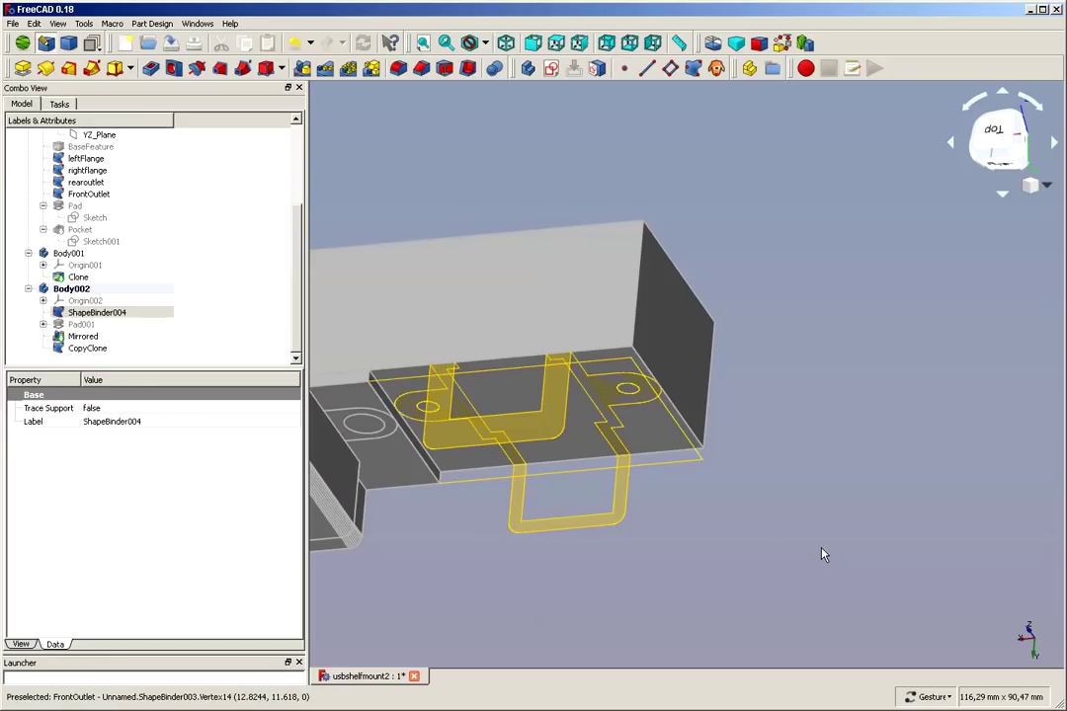
left_click(769, 543)
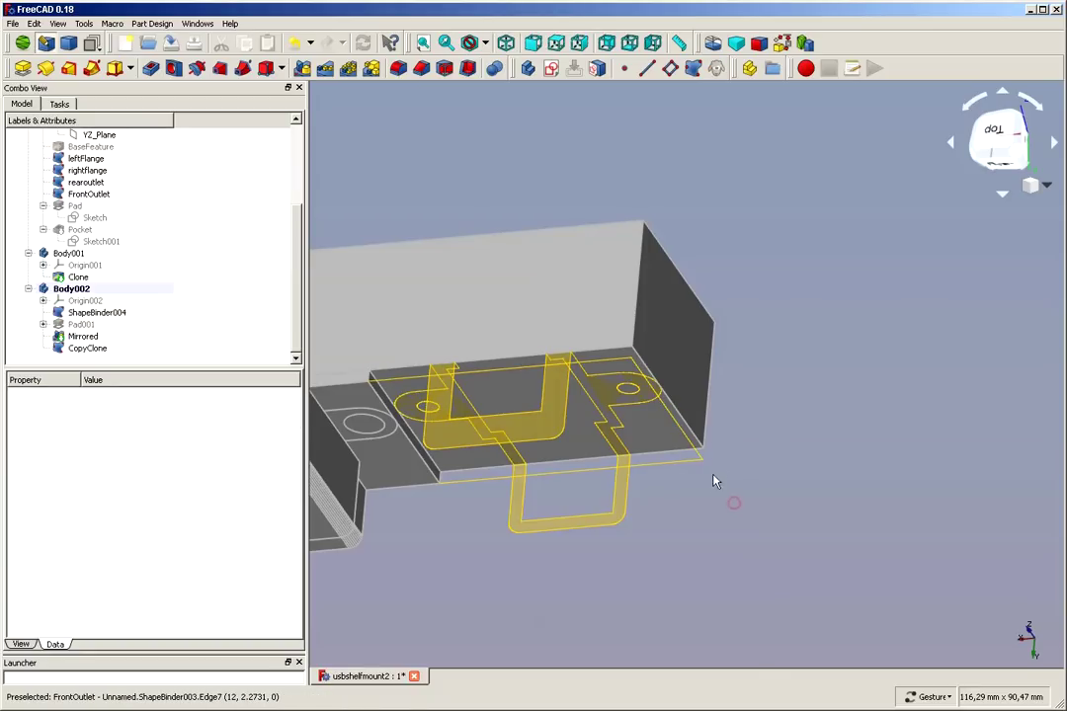
left_click_drag(746, 443, 716, 450)
left_click(640, 454)
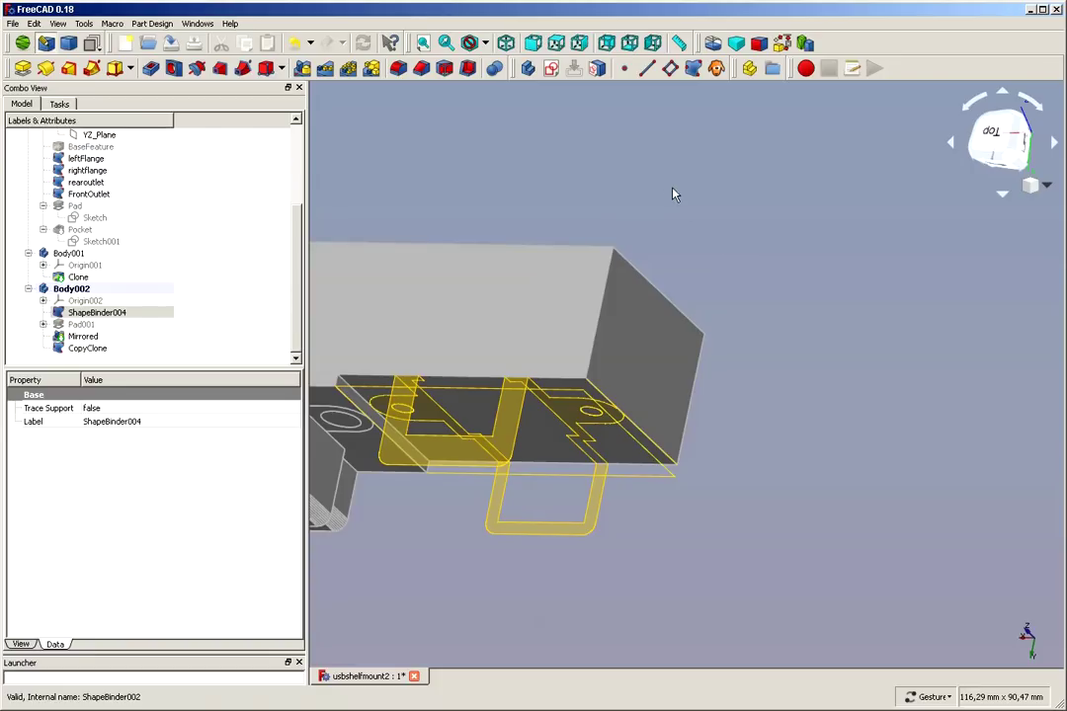
left_click(671, 69)
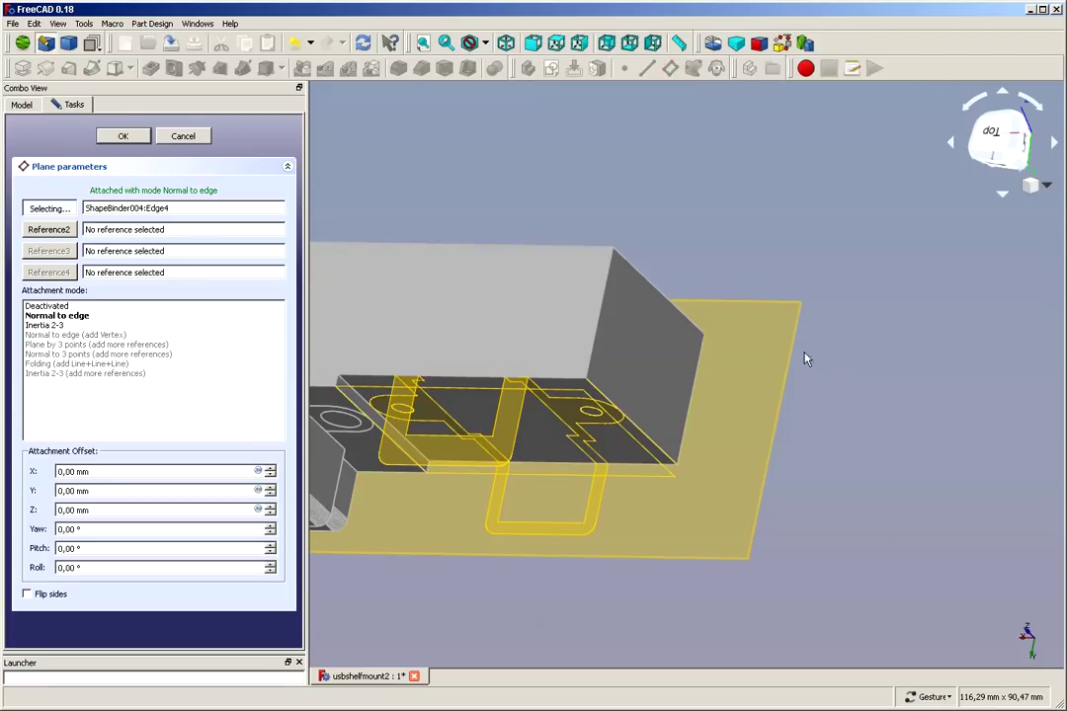
mouse_move(829, 379)
left_mouse_down()
mouse_move(829, 353)
mouse_move(829, 374)
mouse_move(729, 331)
mouse_move(739, 374)
mouse_move(771, 395)
mouse_move(798, 391)
mouse_move(805, 363)
mouse_move(837, 377)
left_mouse_up()
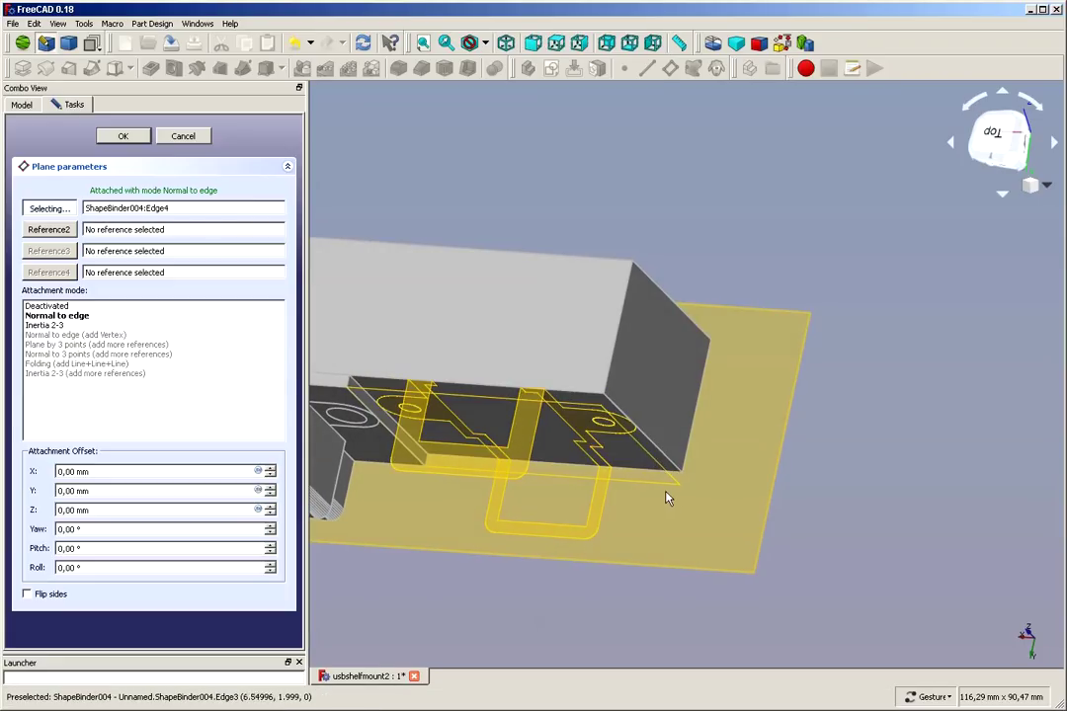
- Use the Normal to edge attachment mode for the datum plane and set its offset pitch to 90°
left_click(57, 317)
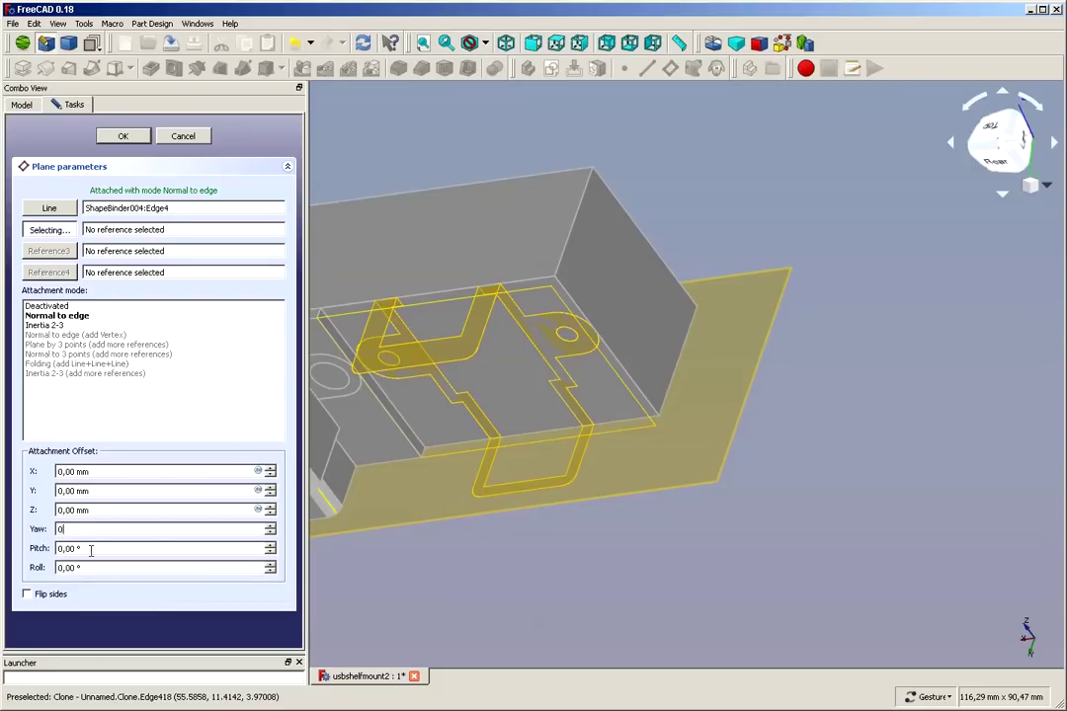
key("Tab")
type("45")
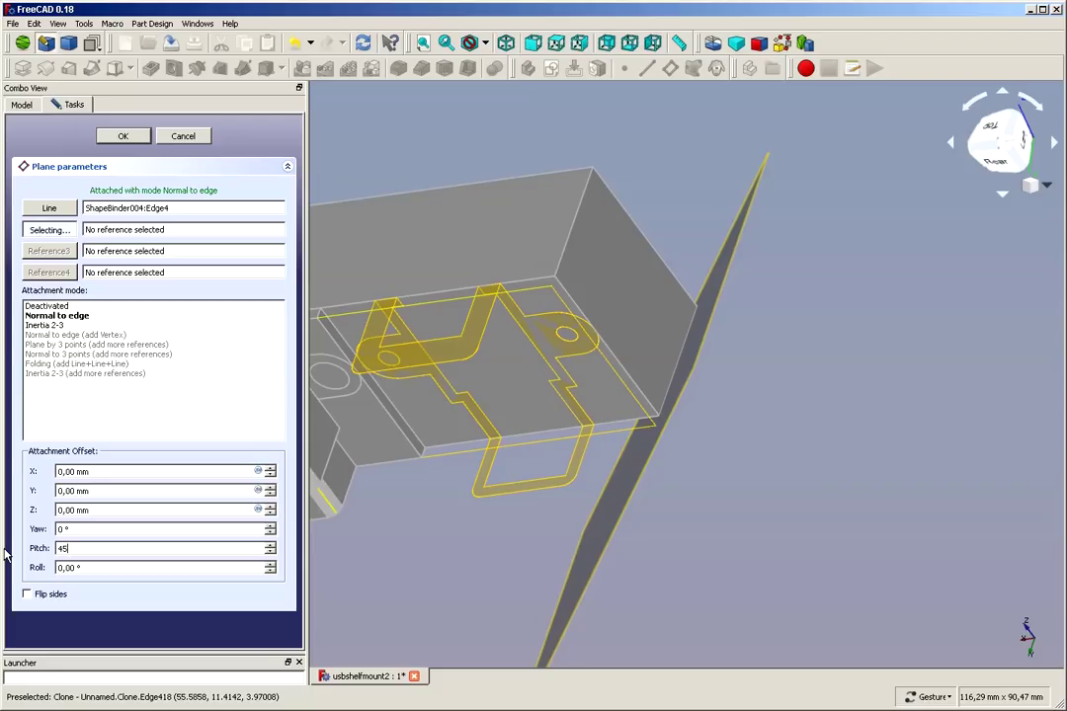
key("BackSpace")
key("BackSpace")
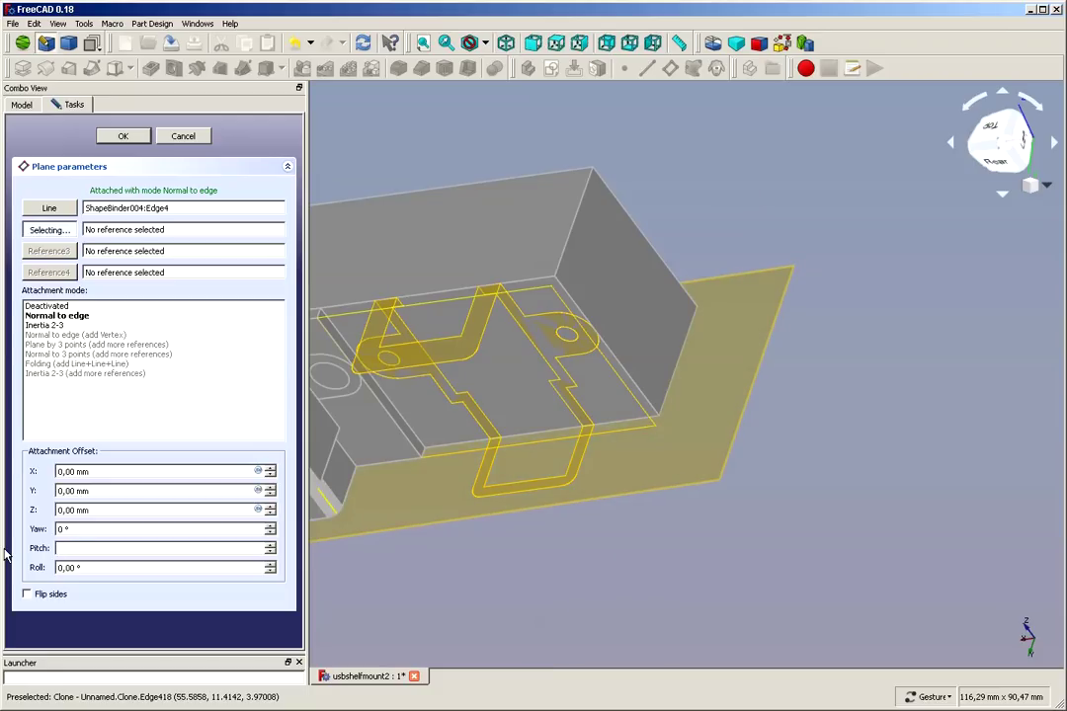
type("90")
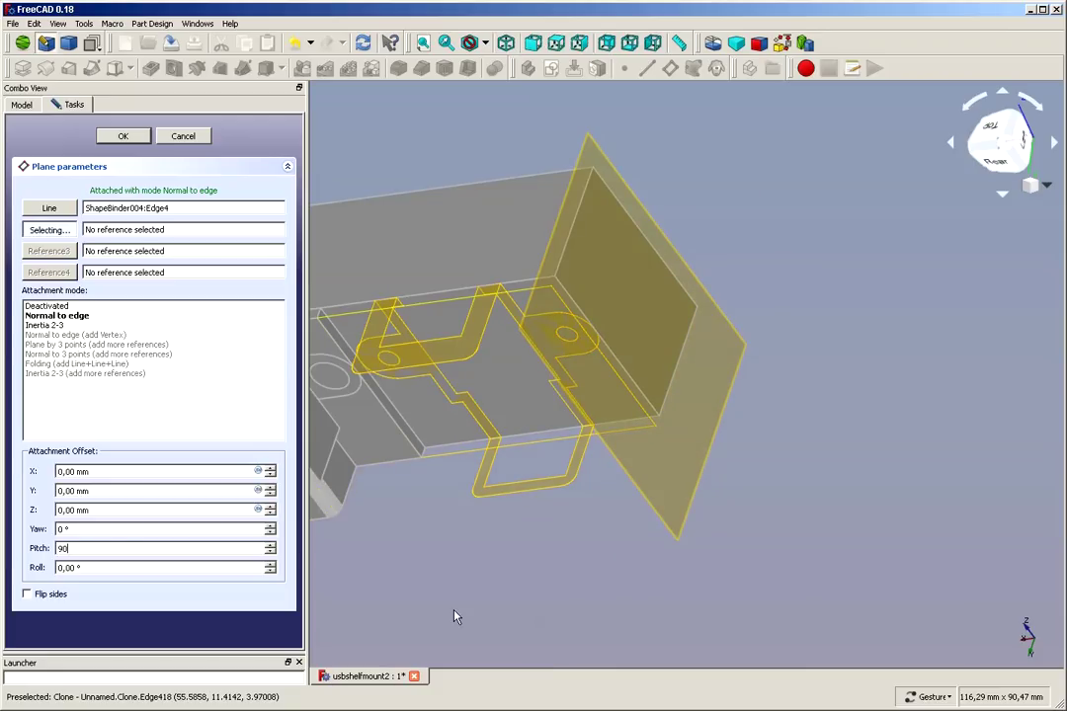
- Accept the datum plane's settings and start a new sketch on that plane
left_click(119, 136)
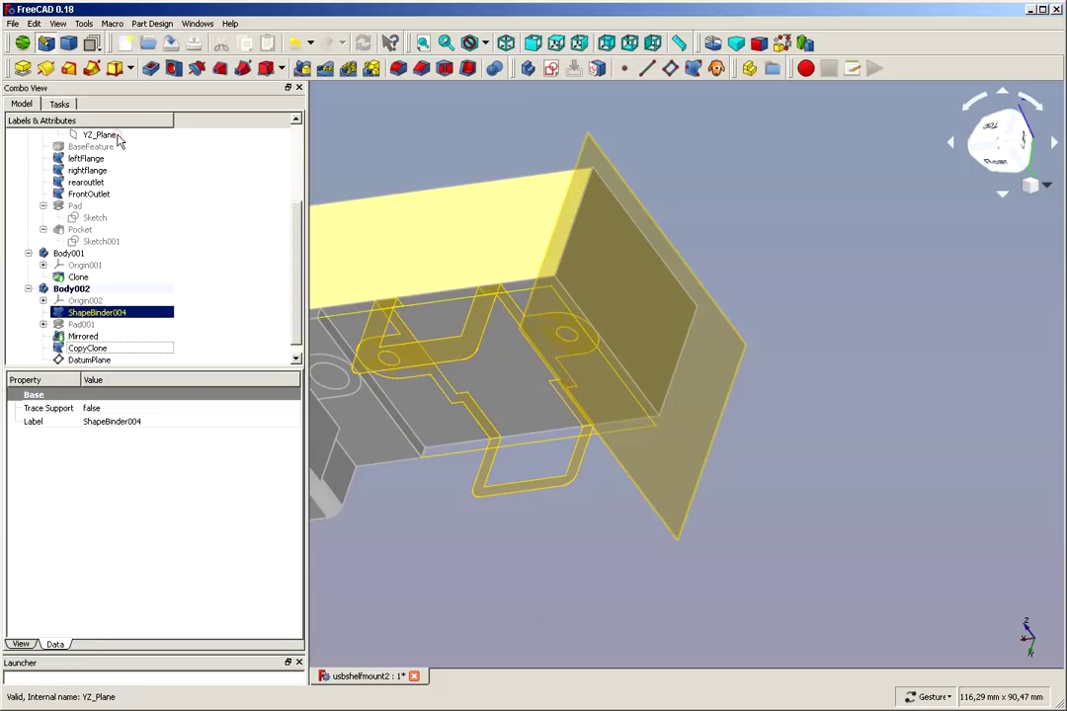
left_click_drag(837, 538, 806, 527)
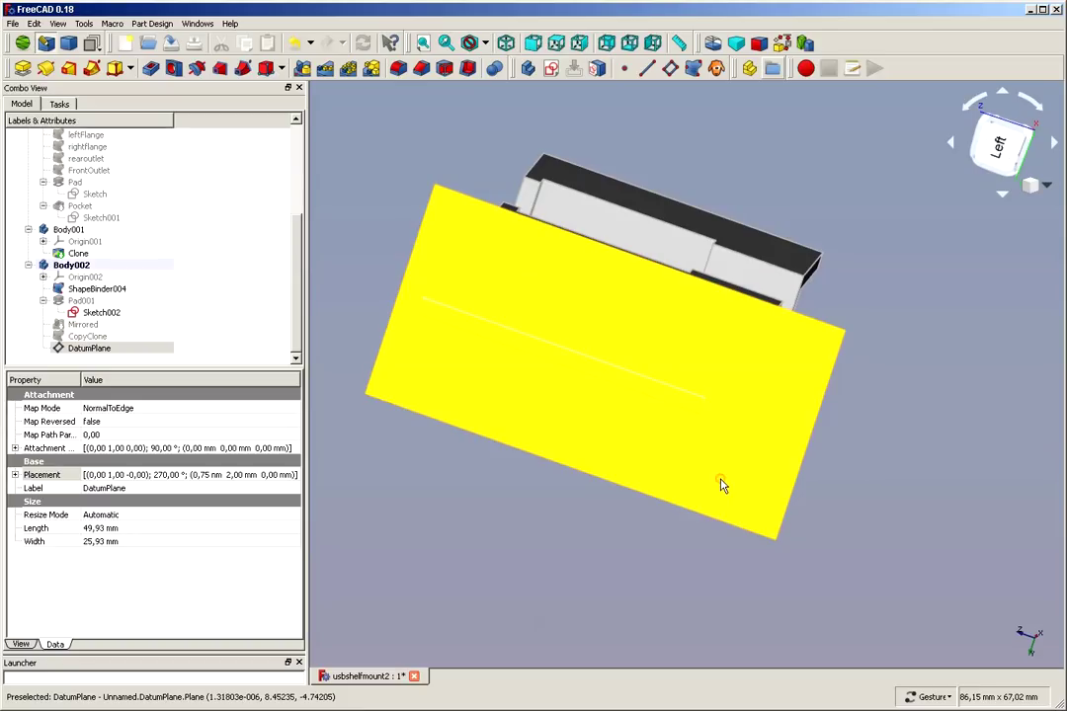
left_click(468, 67)
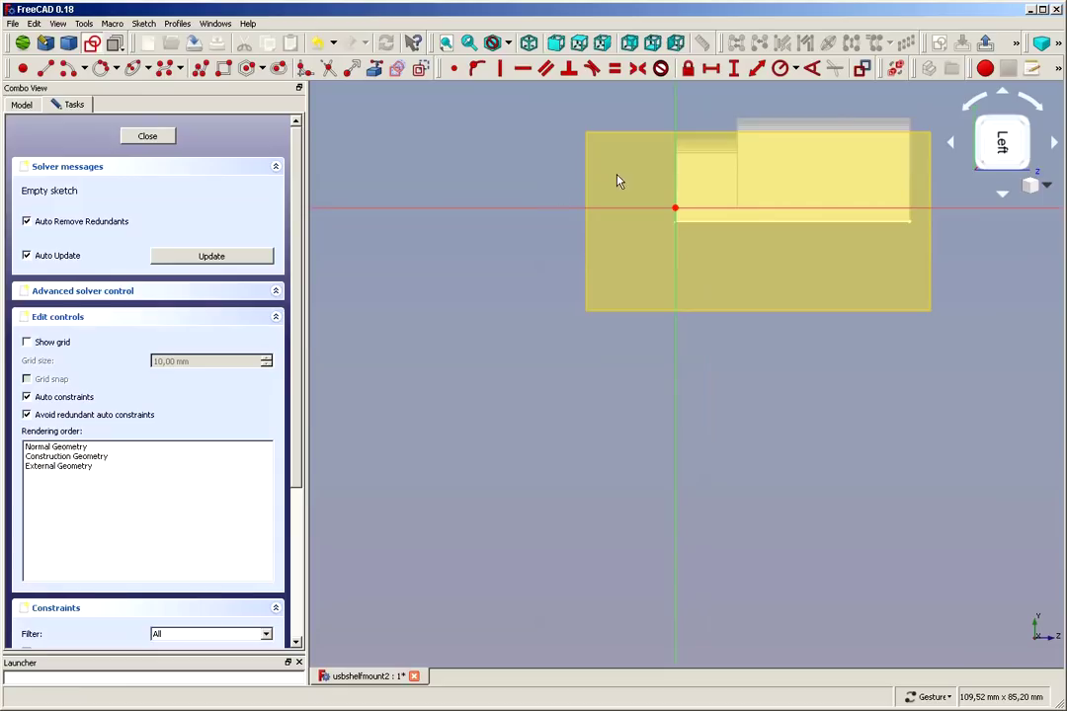
- Sketch a rectangle about 12.6 mm by 6.1 mm below the horizontal axis and close the sketch
scroll(845, 107, "up", 3)
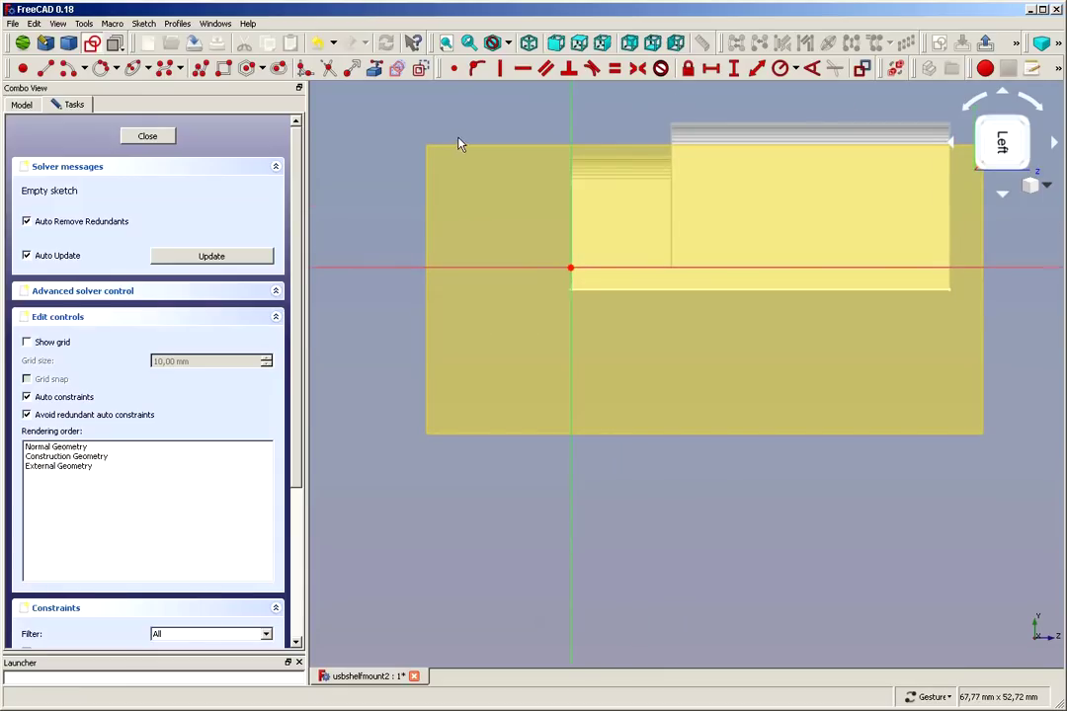
scroll(595, 119, "up", 3)
scroll(596, 119, "down", 4)
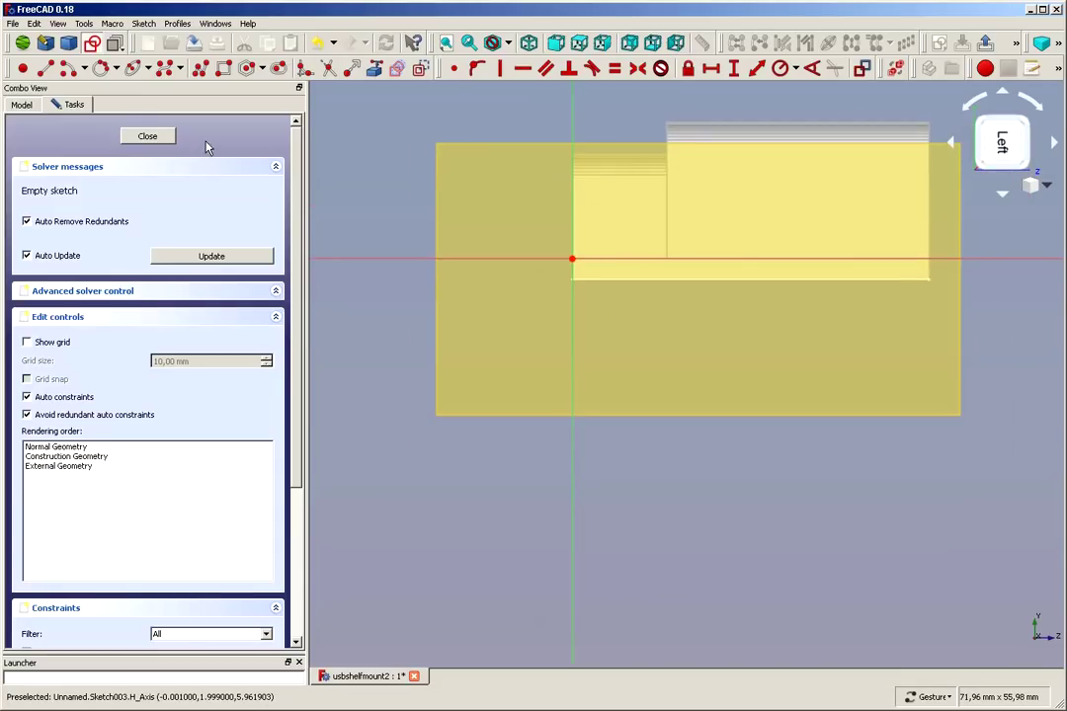
left_click(223, 67)
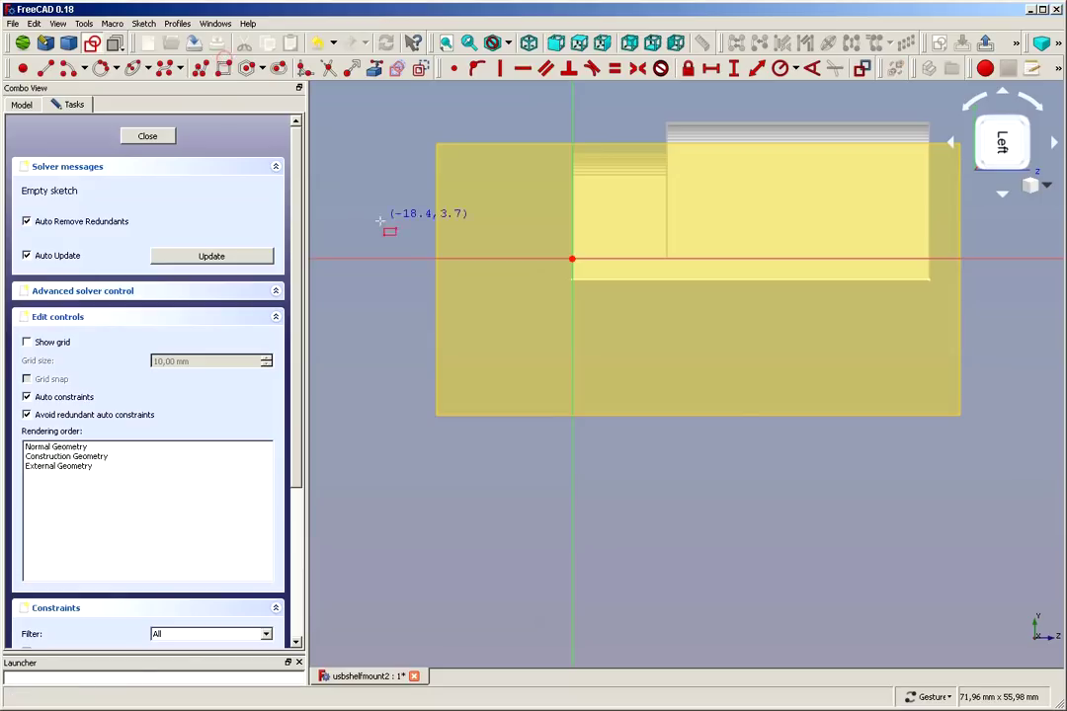
left_click(636, 319)
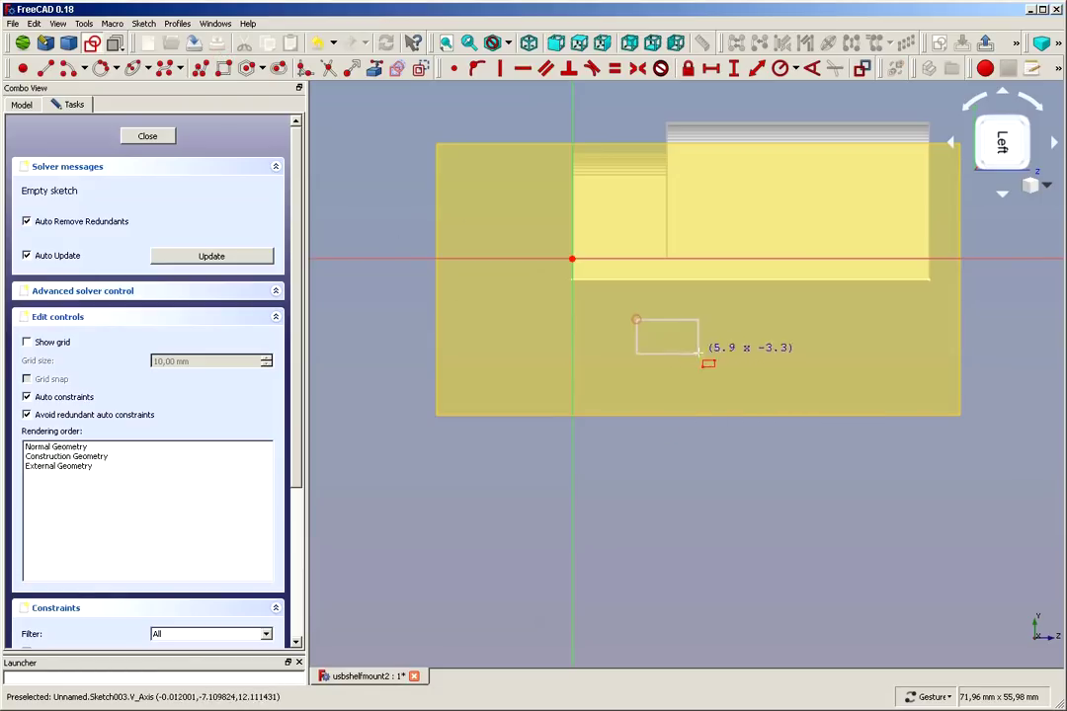
left_click(770, 385)
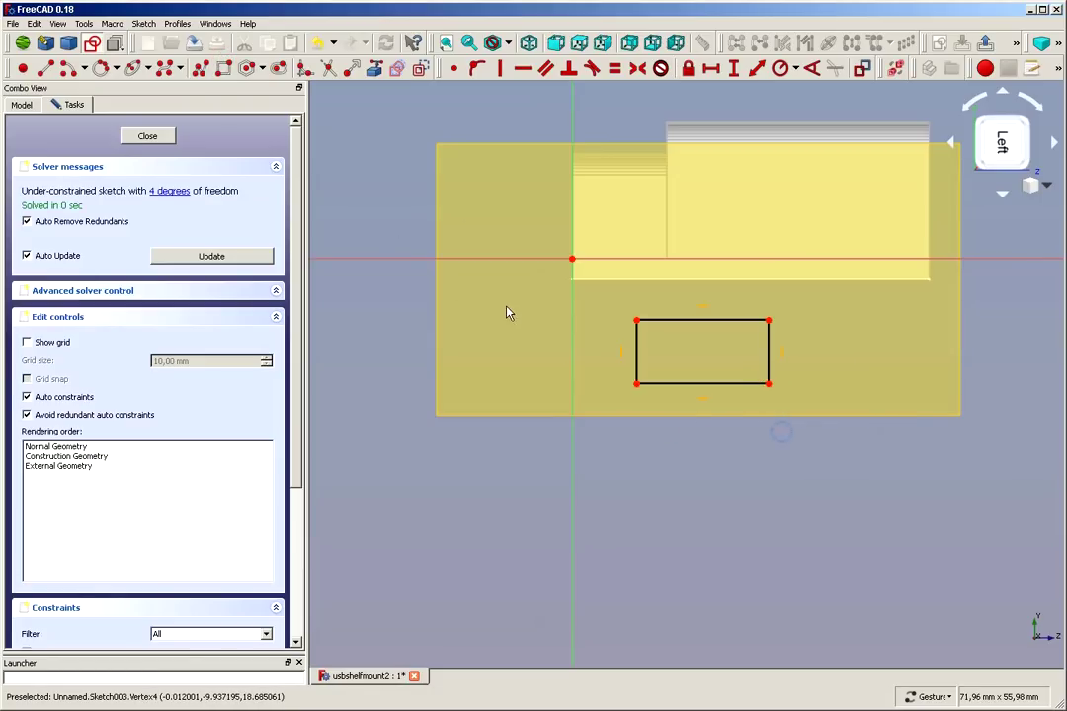
left_click(148, 136)
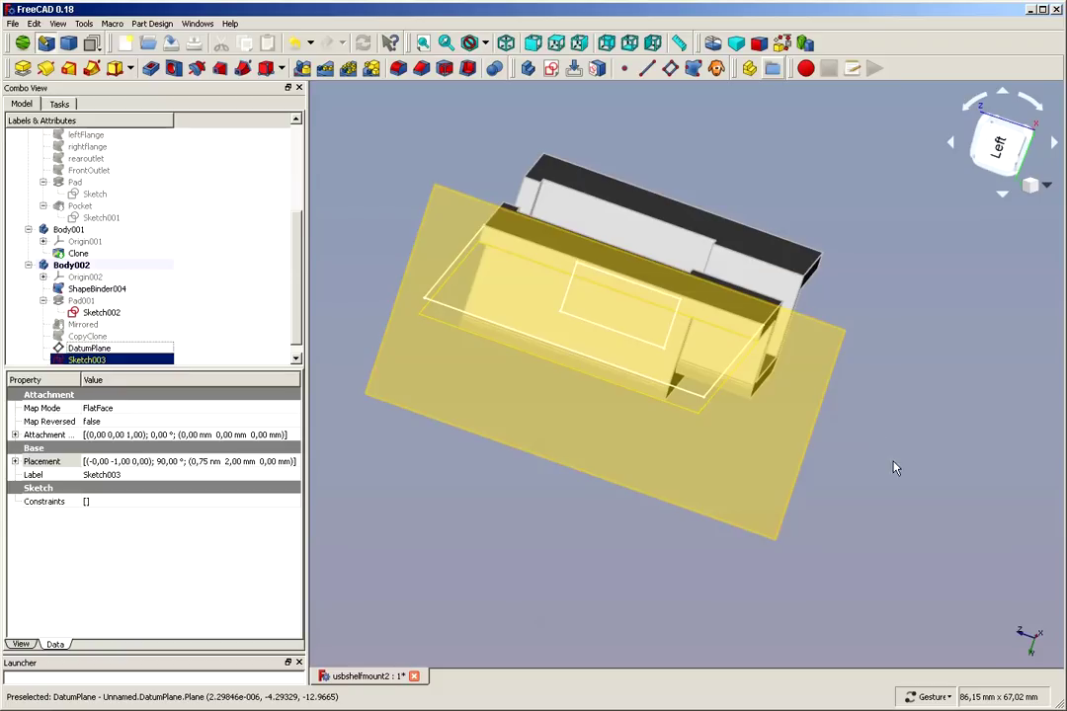
- Show Pad001 and cut the sketched rectangle through the block with a Through all pocket
left_click_drag(895, 465, 905, 440)
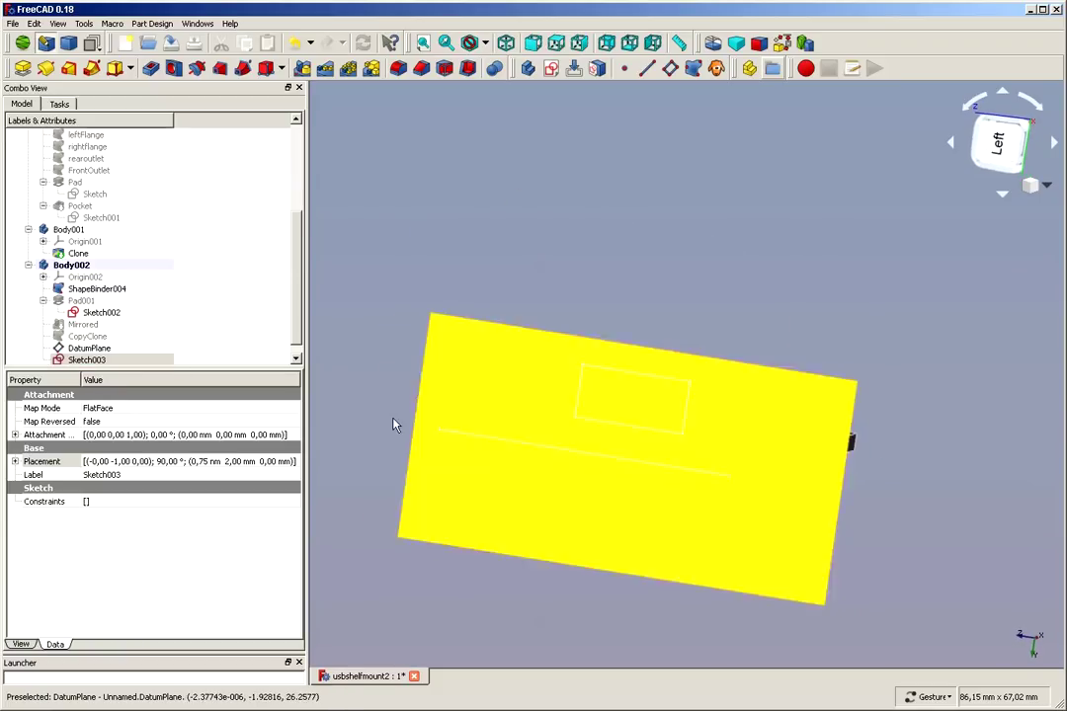
left_click(83, 301)
key("space")
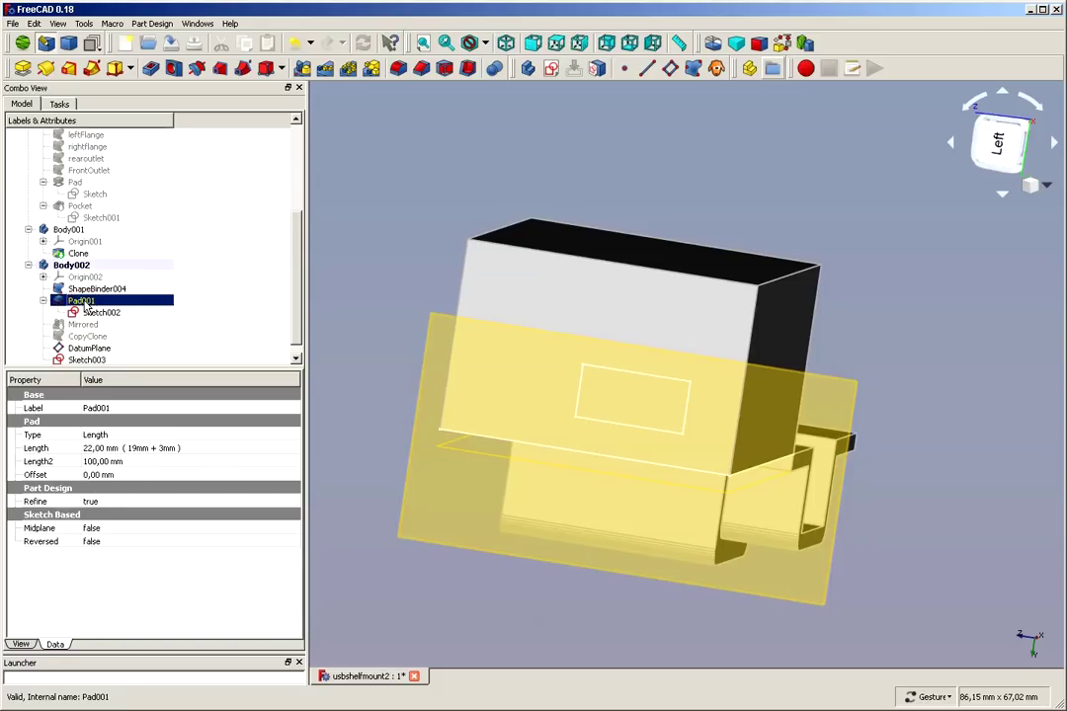
left_click(153, 67)
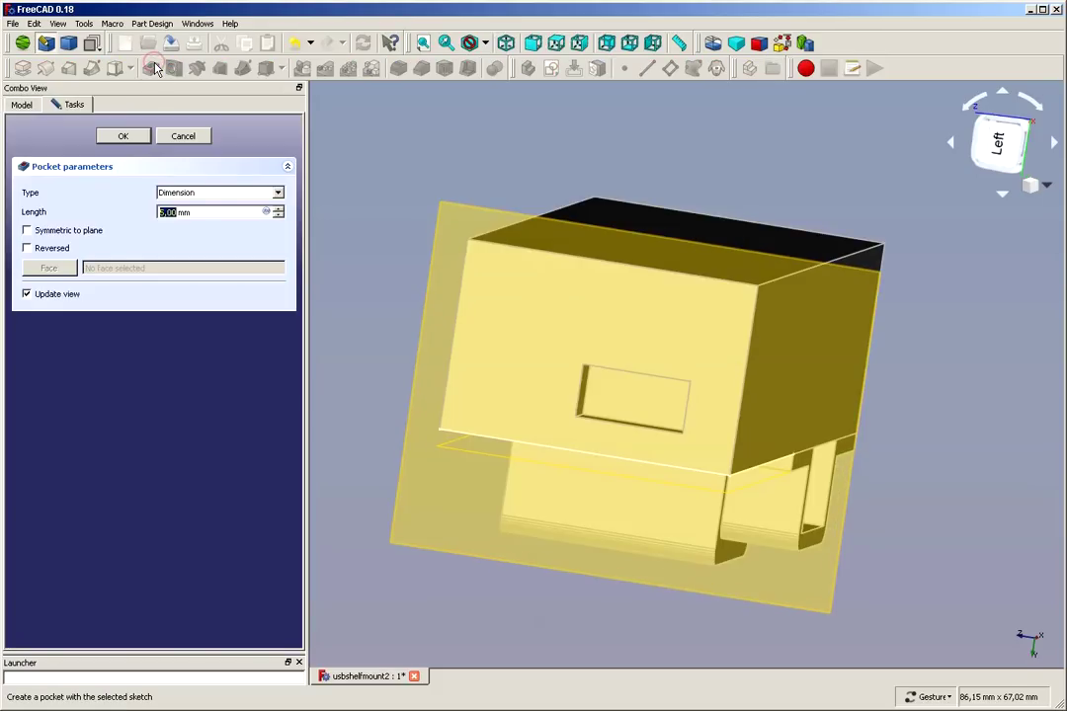
left_click(191, 195)
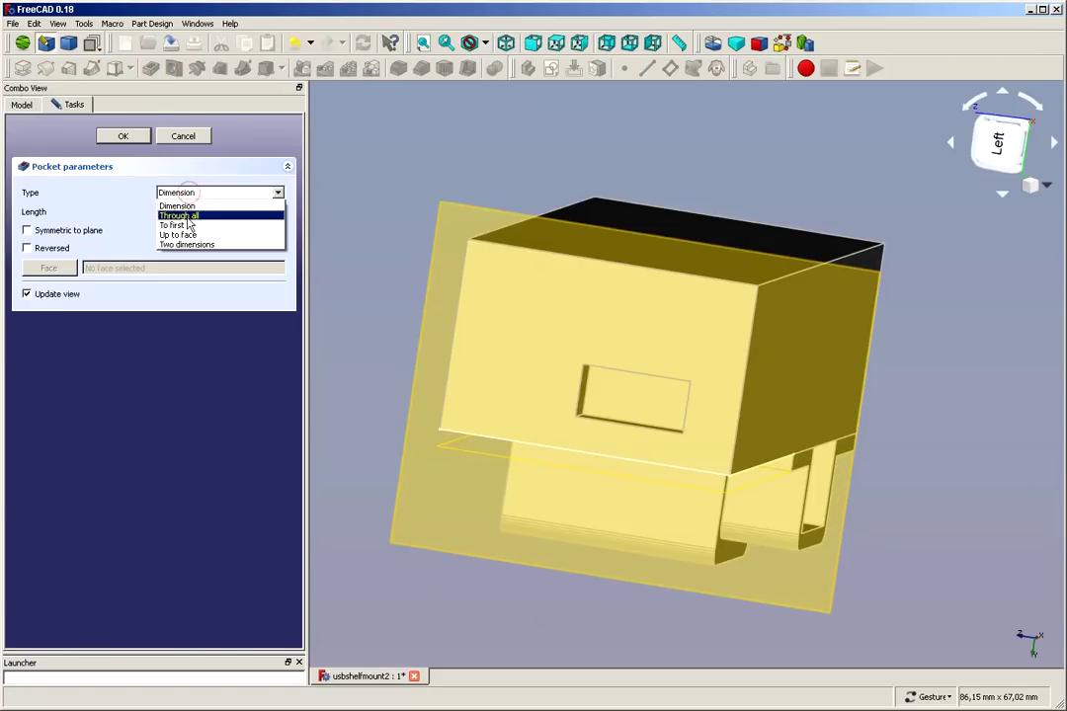
left_click(185, 219)
left_click(122, 136)
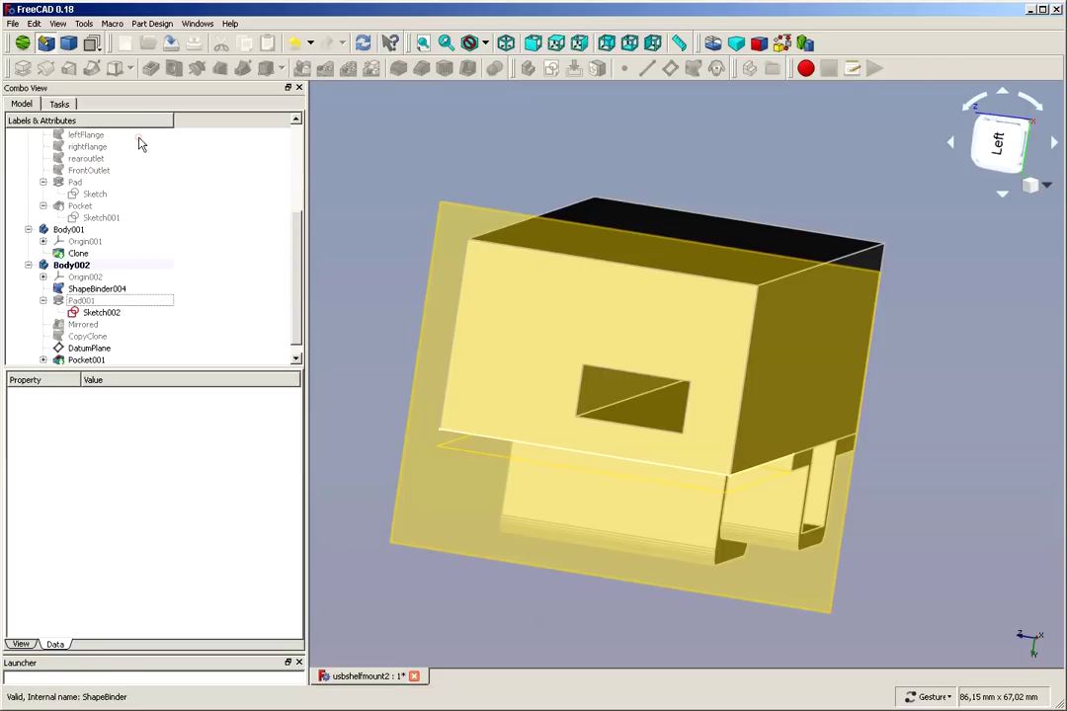
- Hide the datum plane at the block's end face
left_click_drag(395, 348, 810, 528)
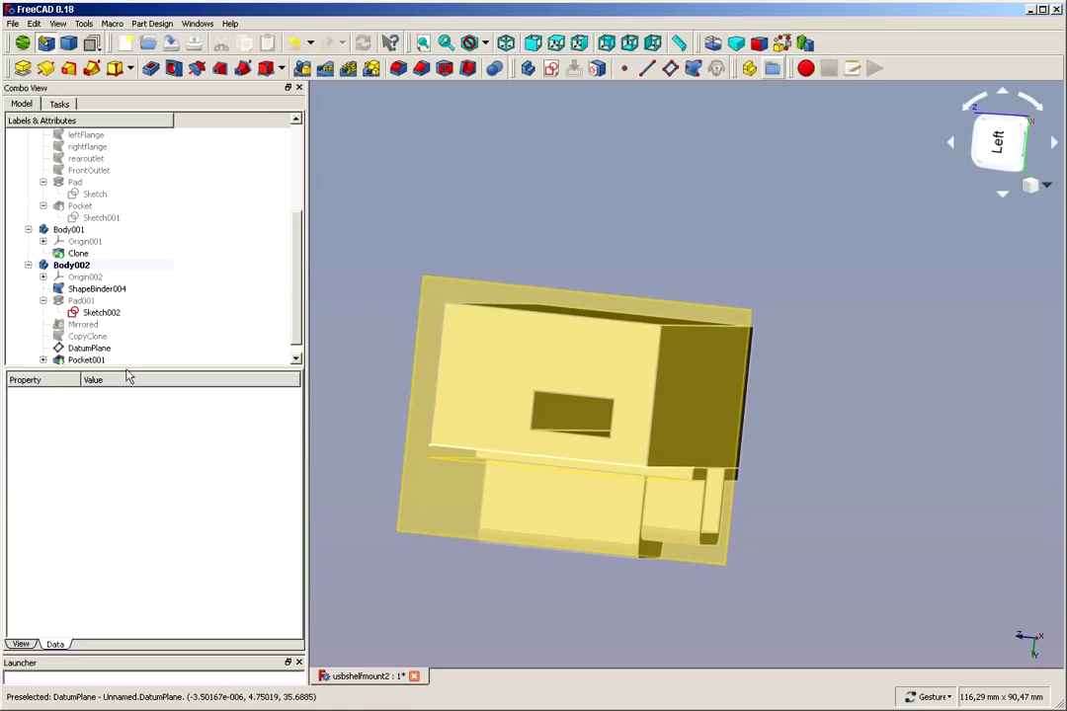
left_click(89, 348)
key("space")
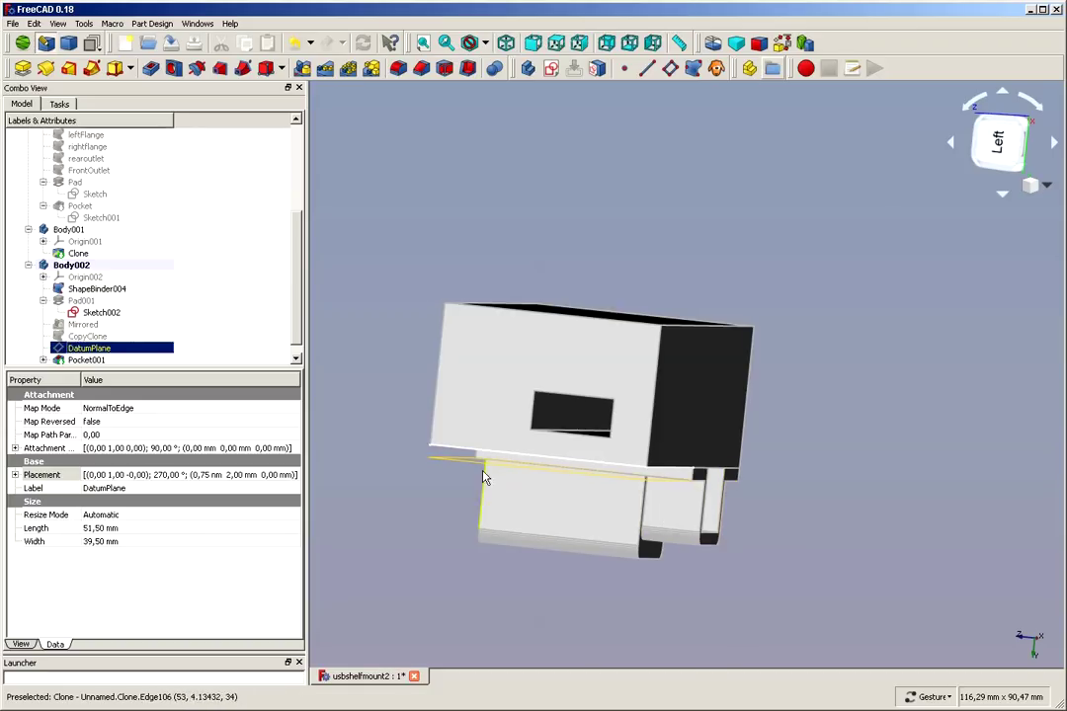
- Examine the rectangular pocket through the block and the block's underside from several angles
left_click_drag(398, 499, 430, 507)
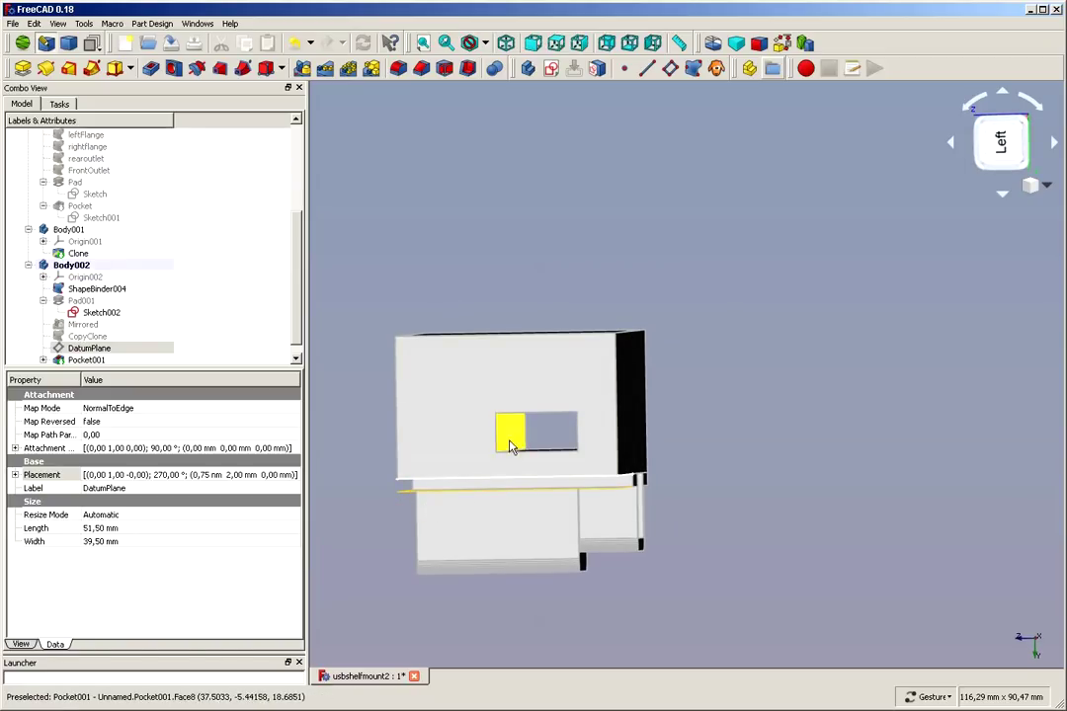
left_click_drag(381, 538, 412, 504)
scroll(422, 550, "down", 3)
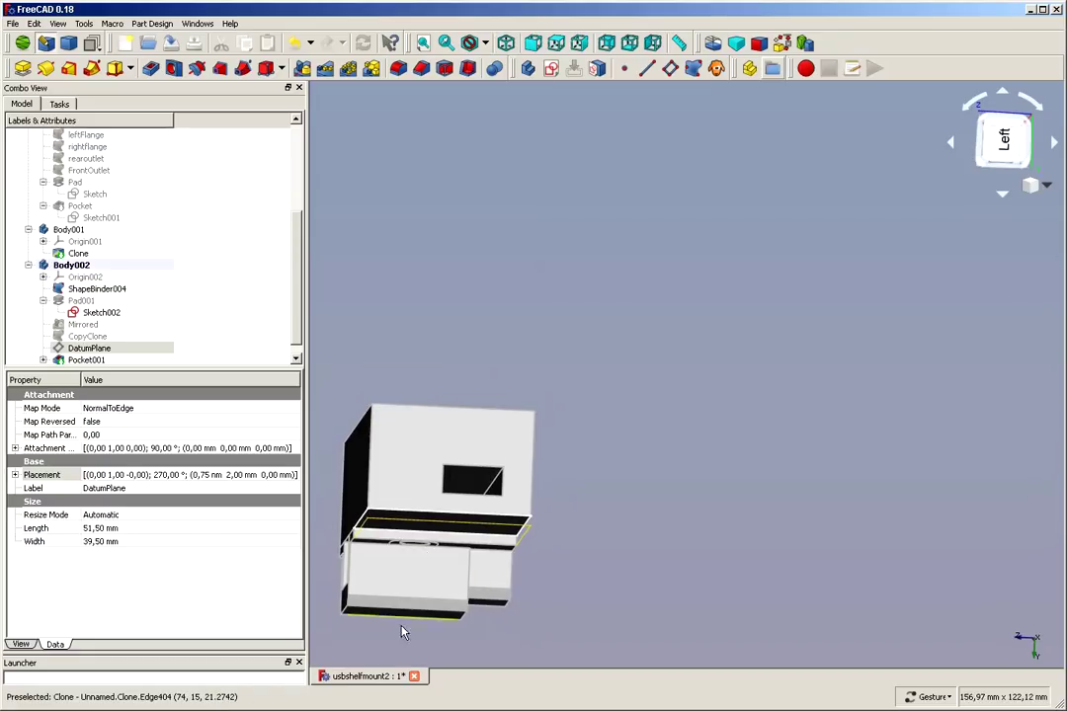
scroll(404, 634, "up", 4)
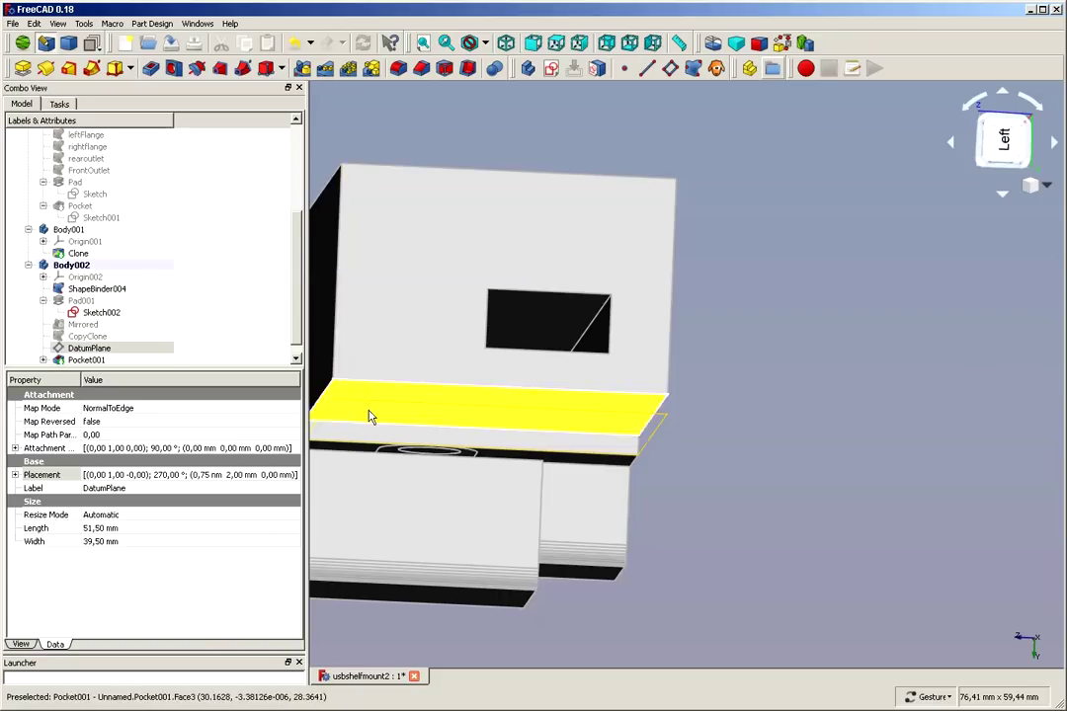
scroll(340, 481, "down", 2)
scroll(346, 481, "down", 2)
scroll(515, 524, "down", 5)
scroll(385, 506, "up", 8)
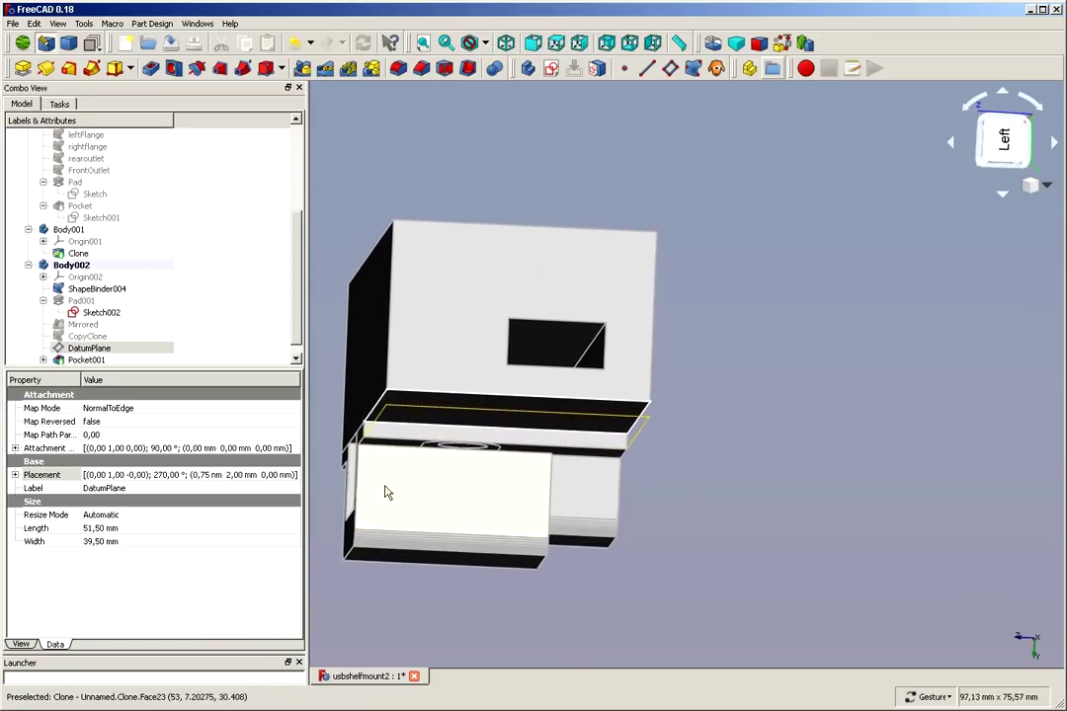
- Open the pocket's Sketch003 for editing and add the near edge of the block's Sketch002 outline as external geometry
left_click(297, 356)
left_click(87, 348)
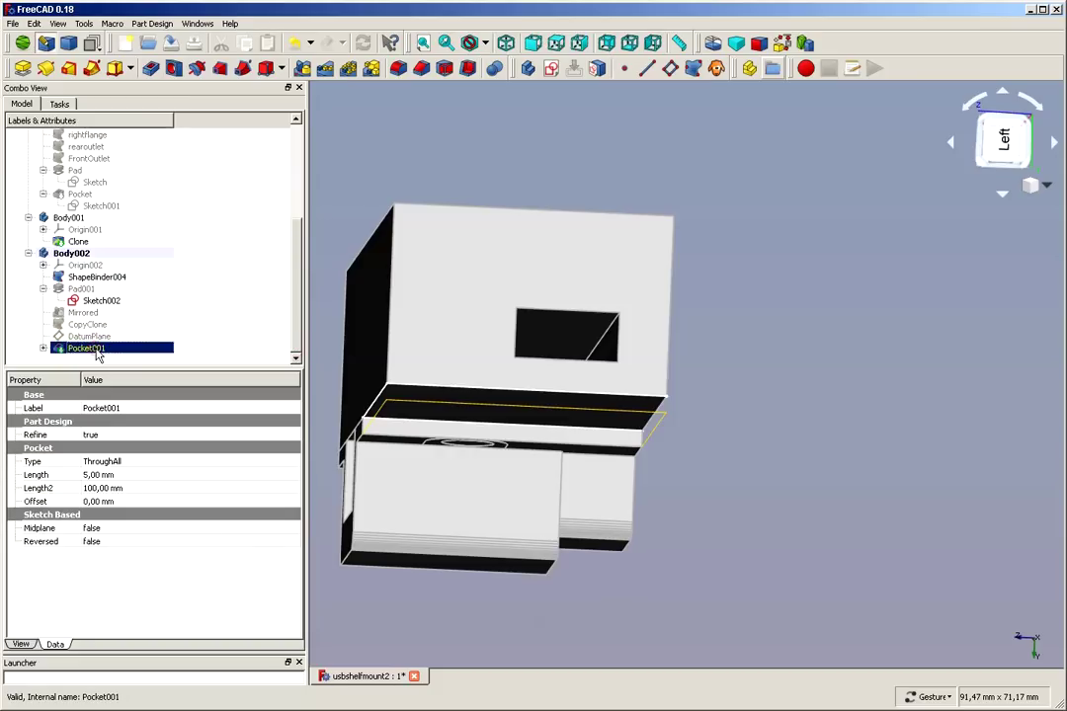
left_click(43, 348)
double_click(97, 360)
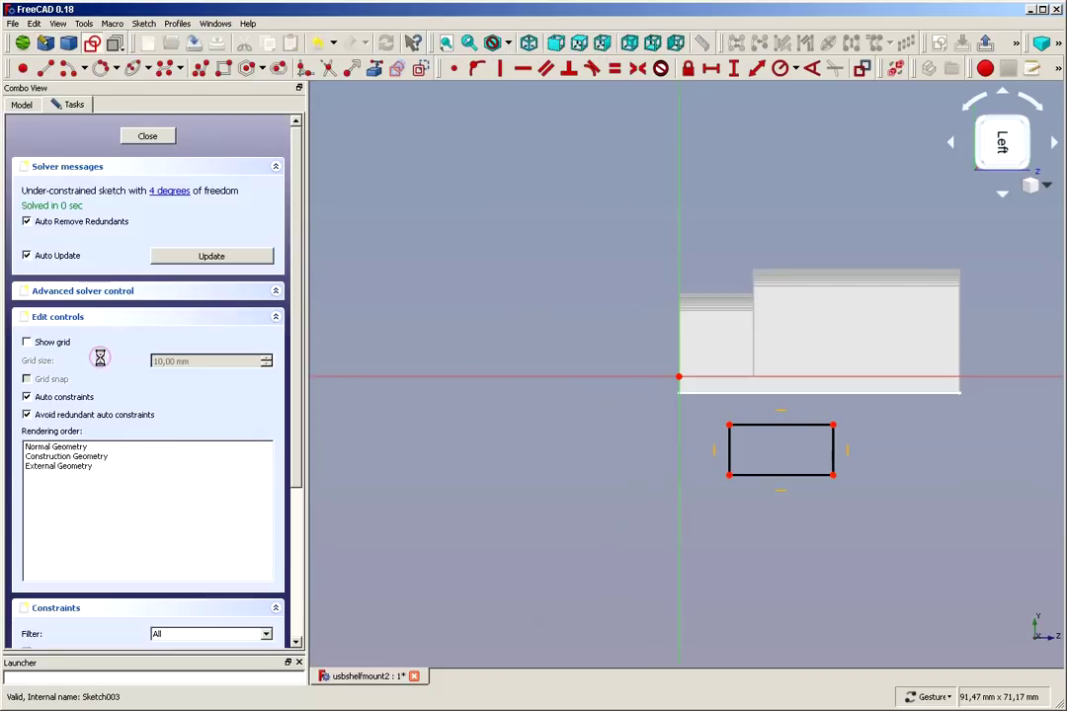
scroll(949, 521, "up", 5)
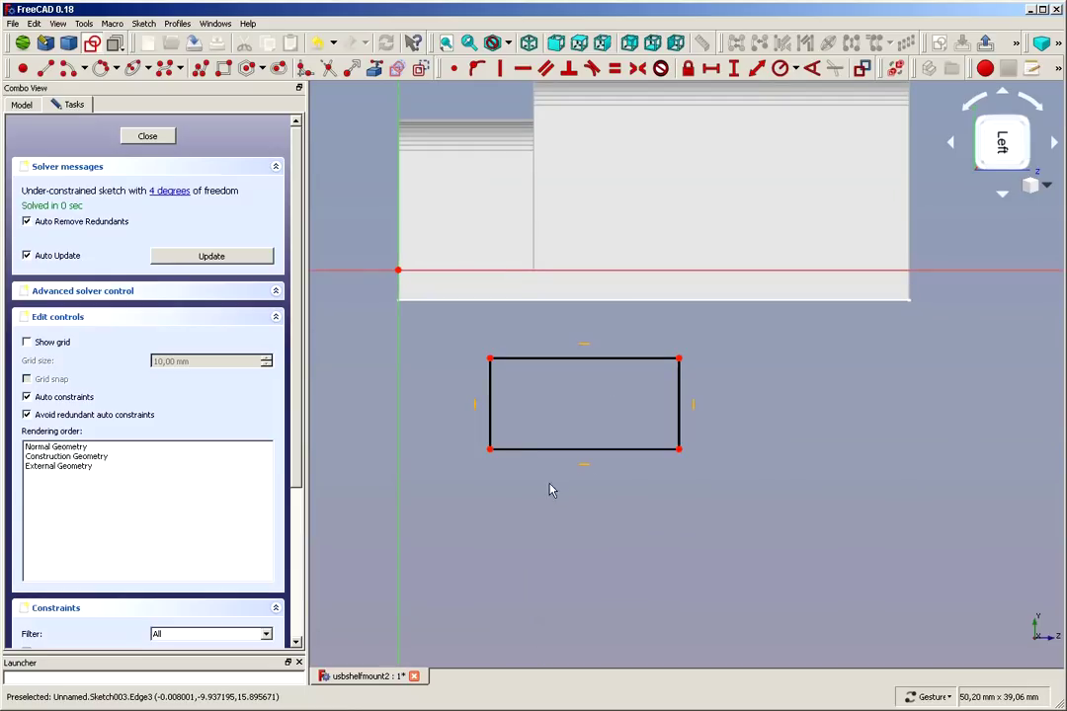
mouse_move(461, 464)
left_mouse_down("alt")
mouse_move(470, 466)
mouse_move(452, 458)
mouse_move(486, 476)
mouse_move(368, 492)
left_mouse_up("alt")
scroll(340, 499, "up", 3)
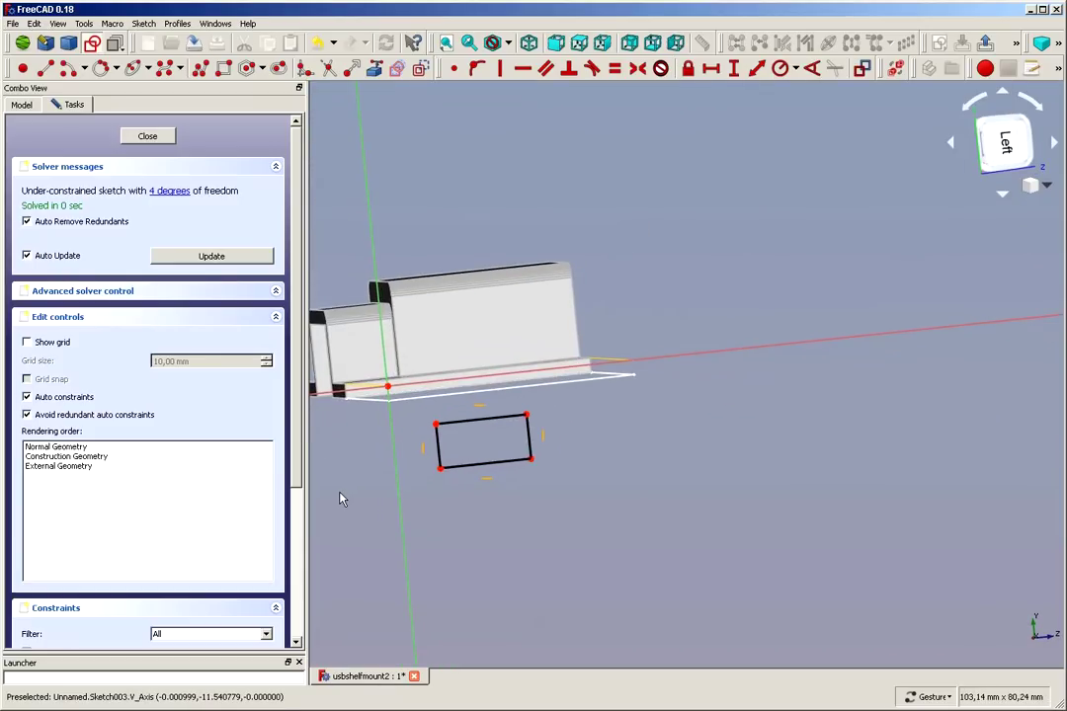
scroll(432, 438, "up", 2)
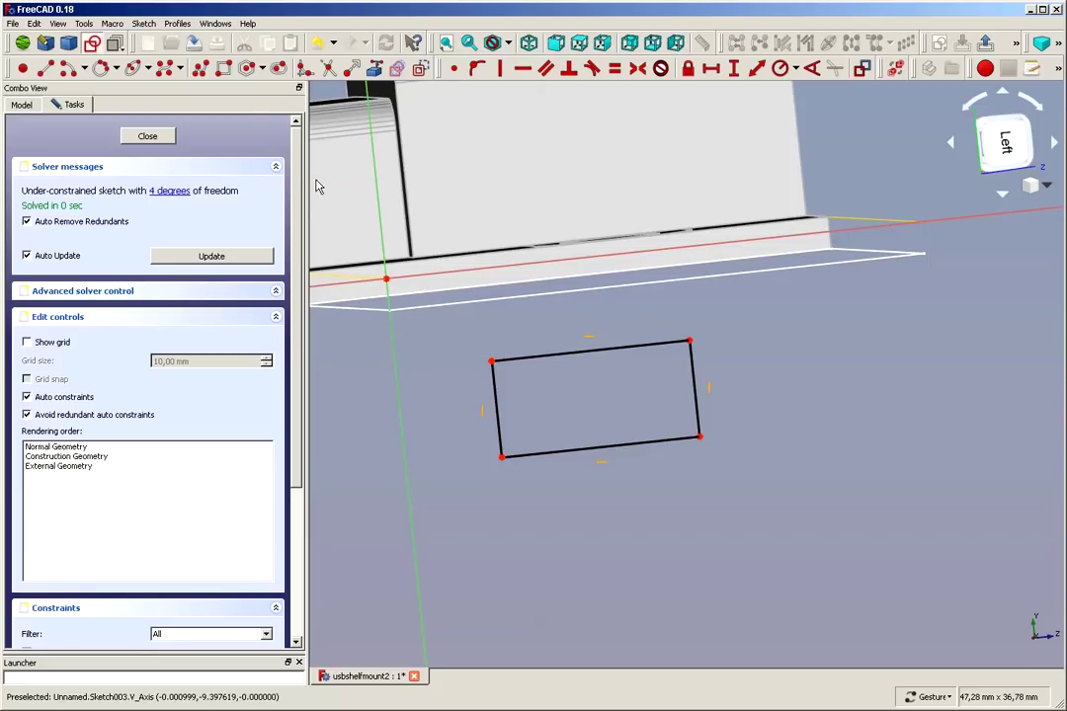
left_click(378, 74)
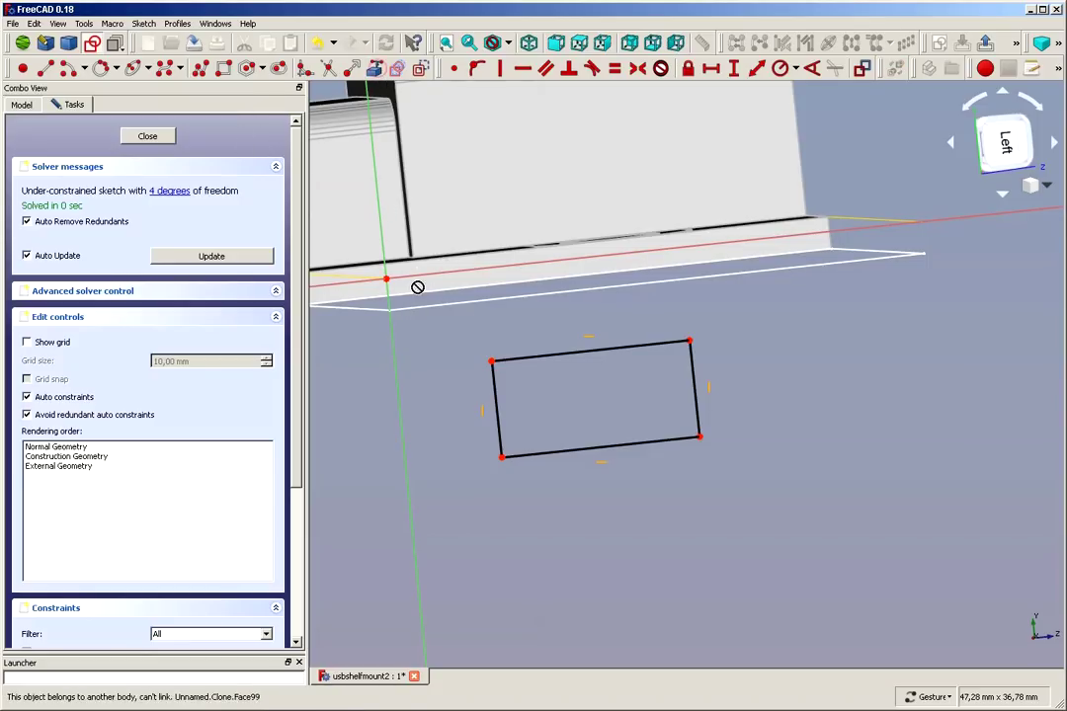
left_click(423, 310)
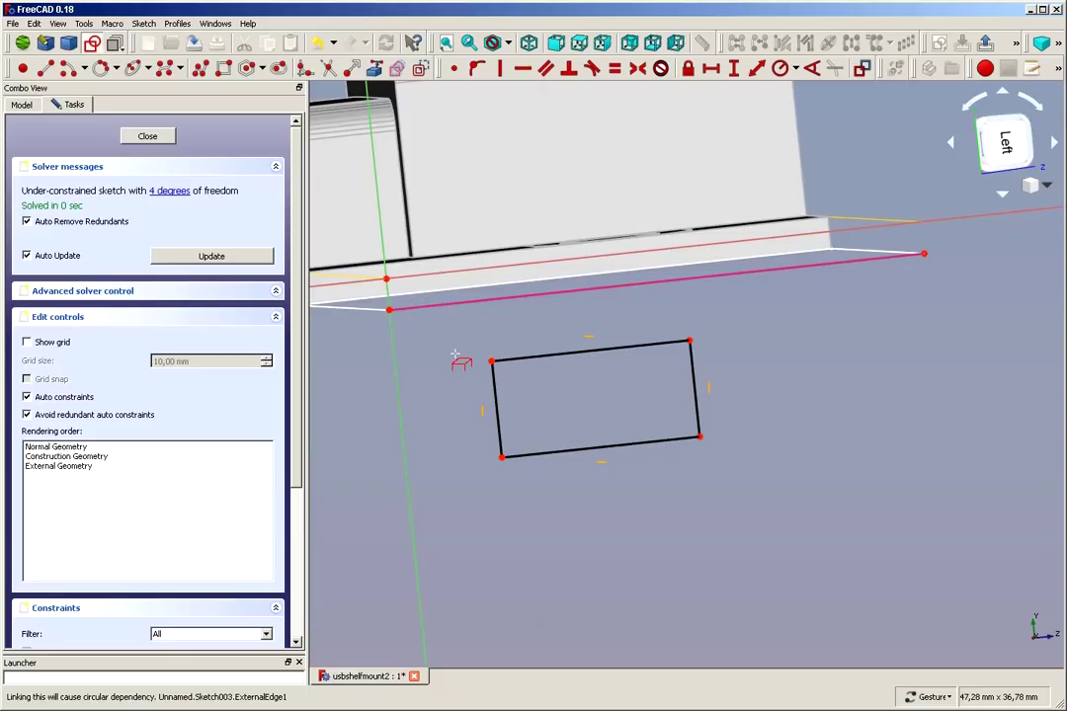
scroll(455, 354, "down", 1)
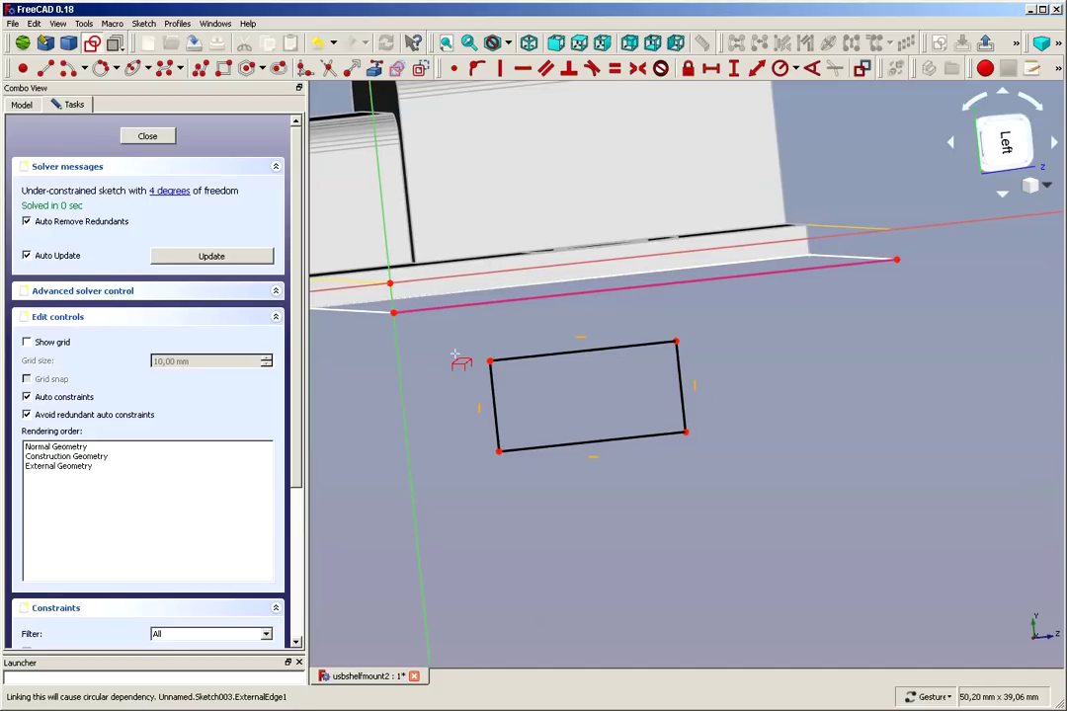
right_click(758, 356)
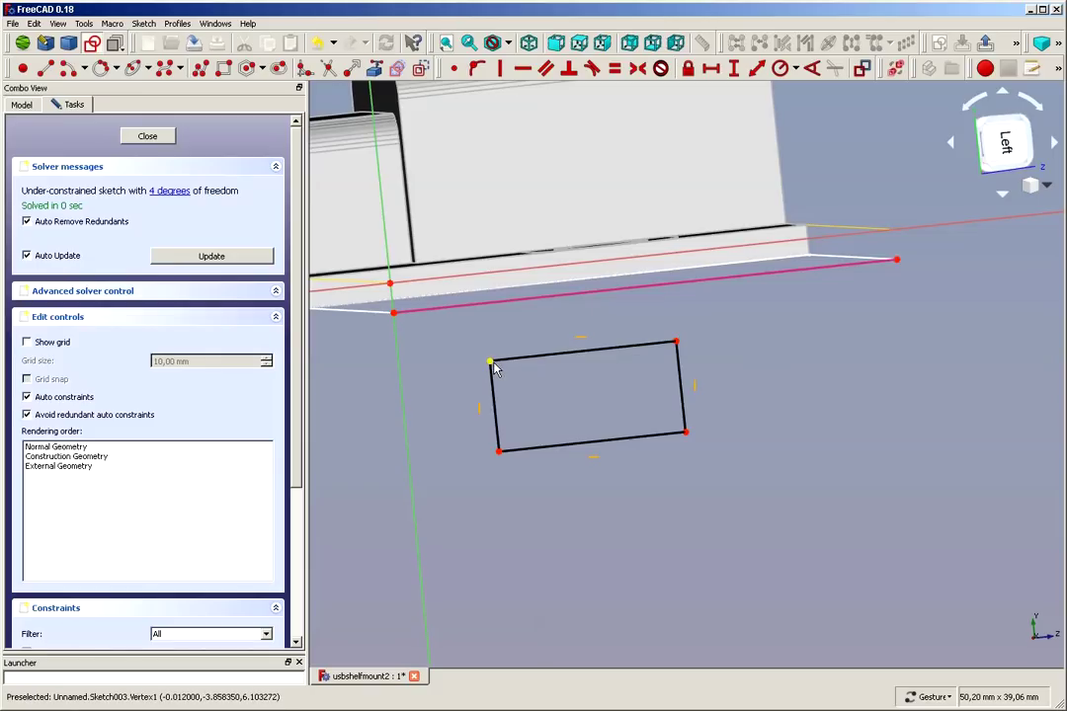
- Make the rectangle's upper corner farthest from the origin coincident with the external edge's far endpoint, and close the sketch
scroll(499, 354, "down", 2)
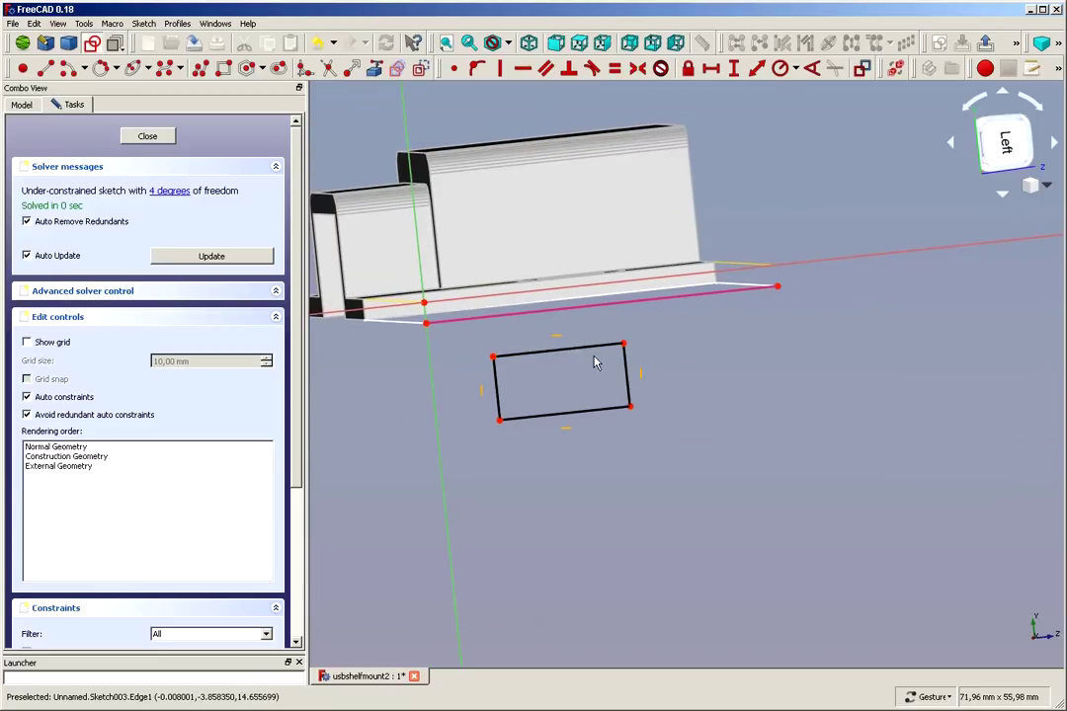
left_click(625, 344)
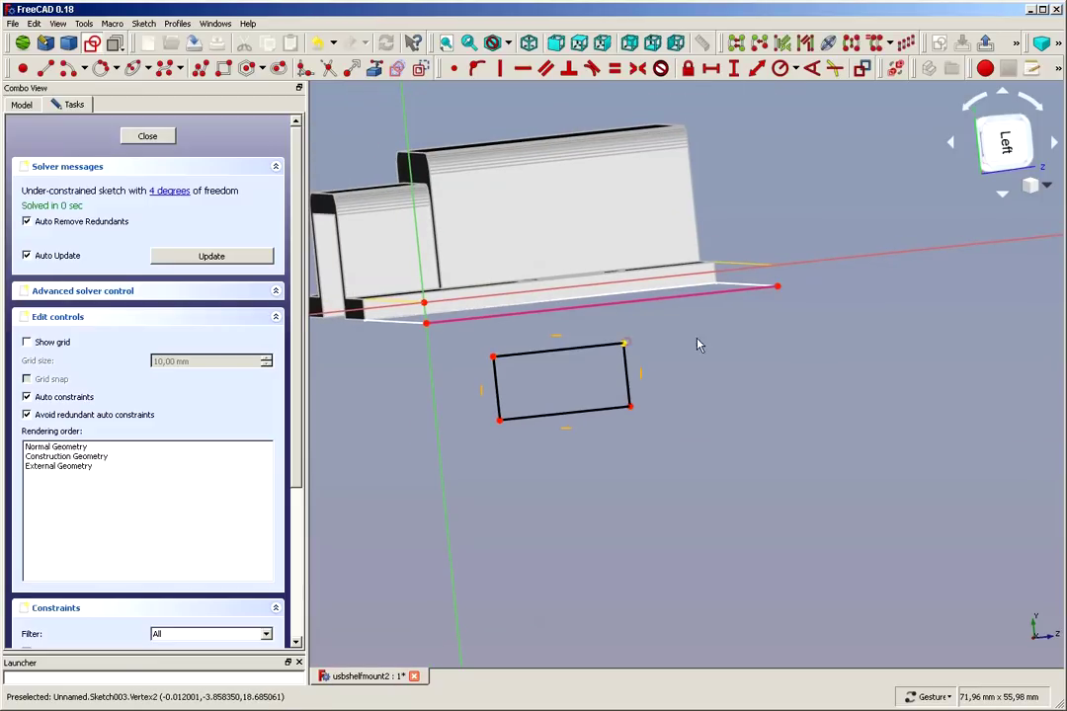
left_click(777, 286)
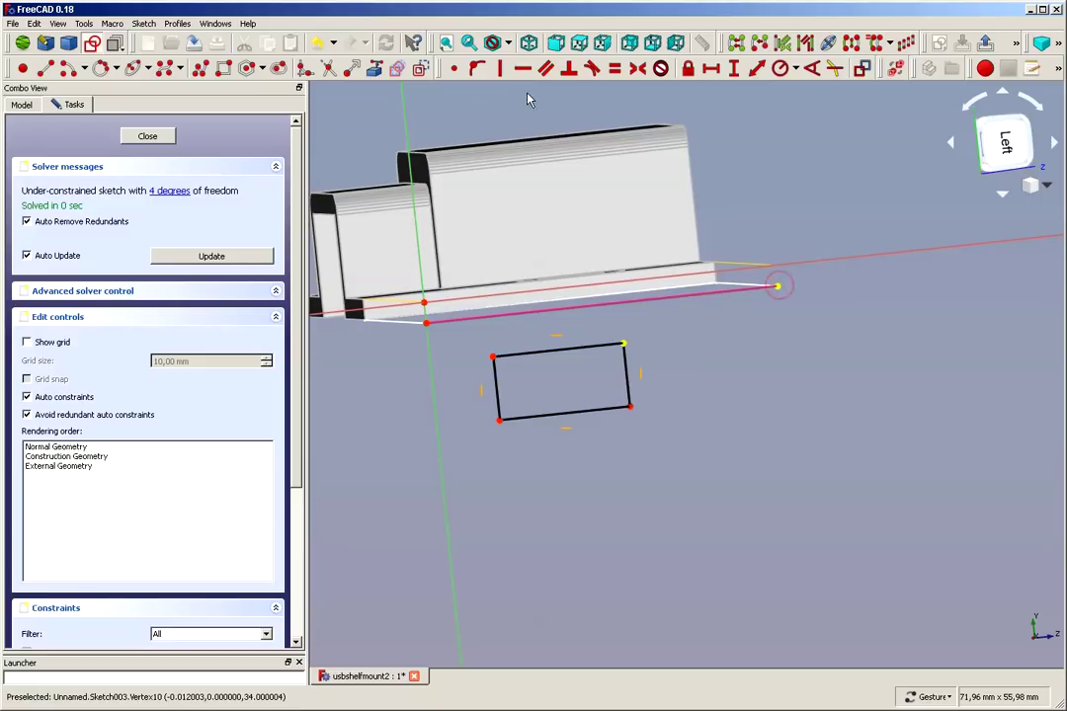
left_click(453, 69)
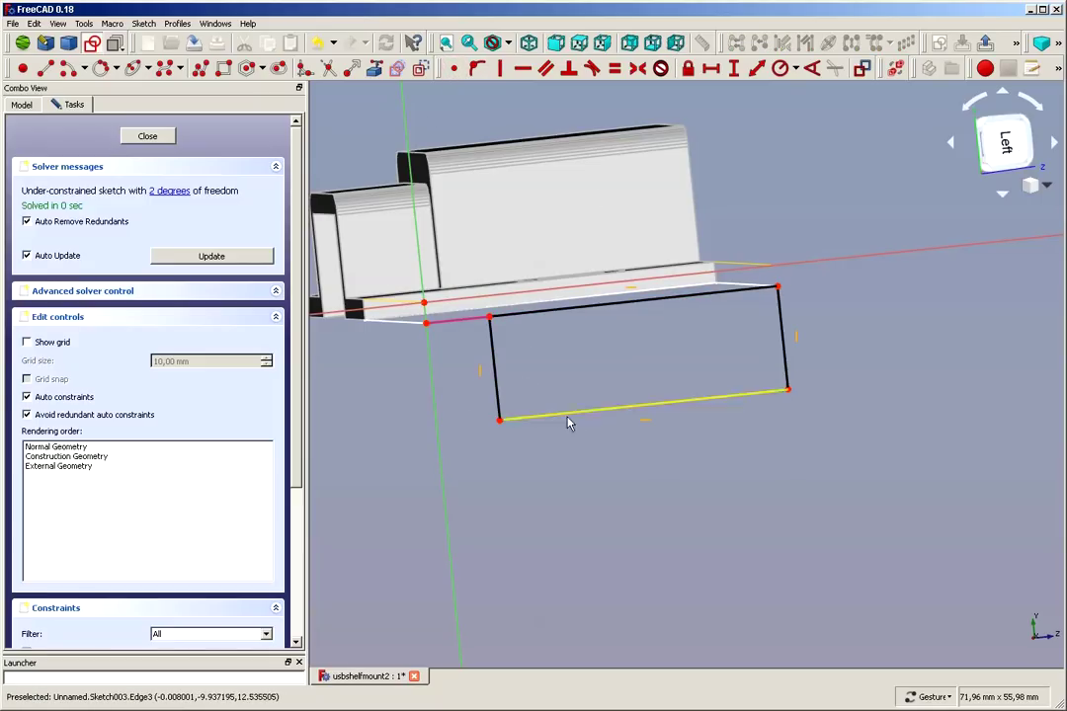
left_click(147, 136)
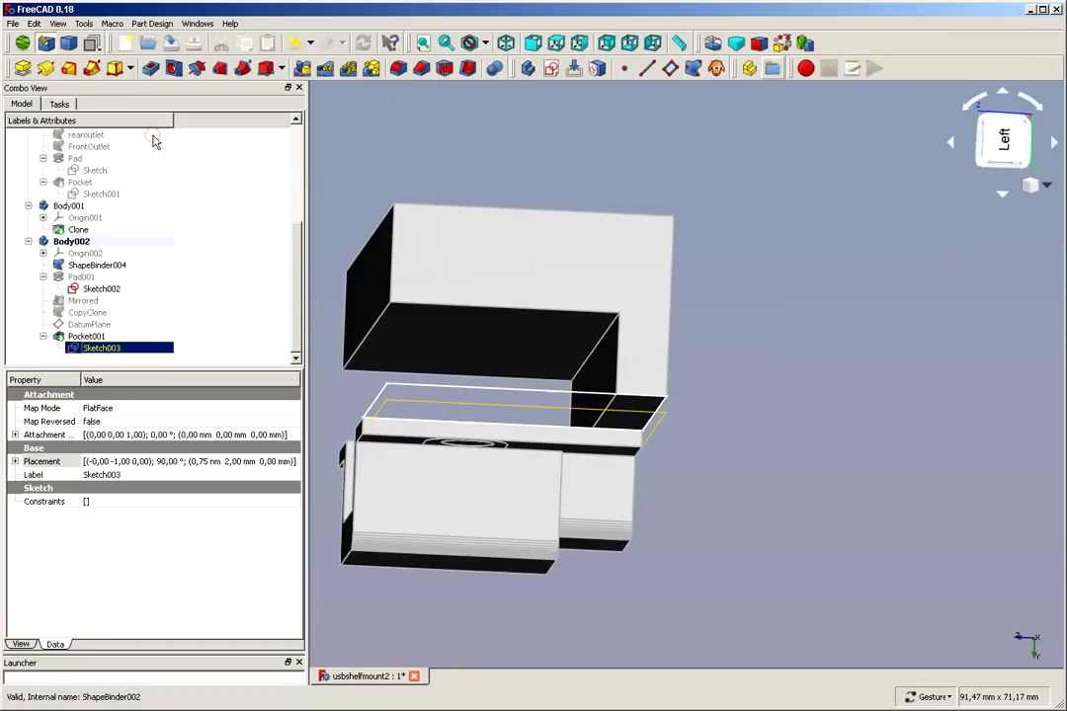
mouse_move(755, 511)
left_mouse_down()
mouse_move(752, 546)
mouse_move(738, 522)
mouse_move(655, 512)
mouse_move(708, 529)
mouse_move(760, 524)
mouse_move(743, 527)
left_mouse_up()
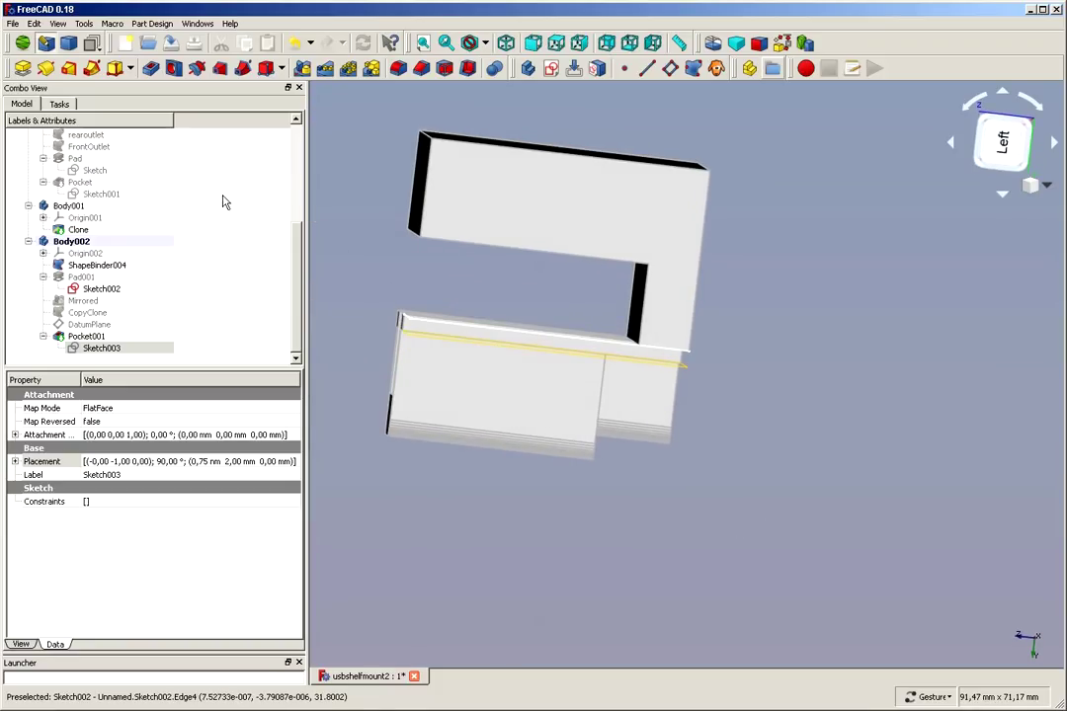
- Open the pocket's Sketch003 for editing and set the rectangle's vertical side length to 19 mm
double_click(102, 348)
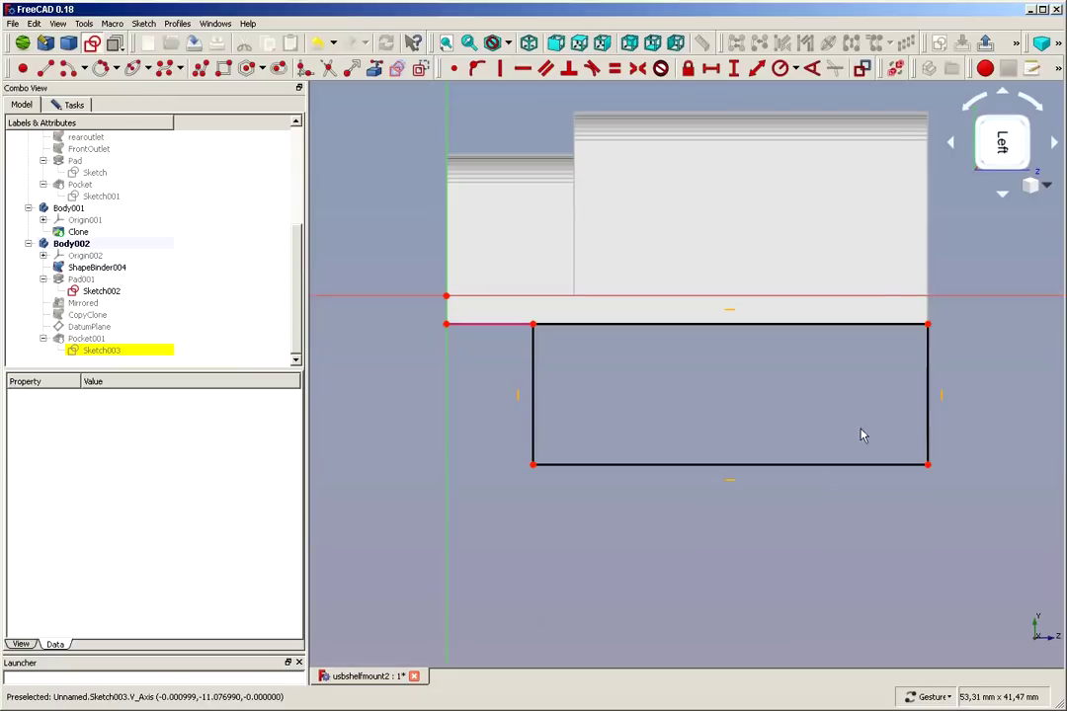
left_click(929, 400)
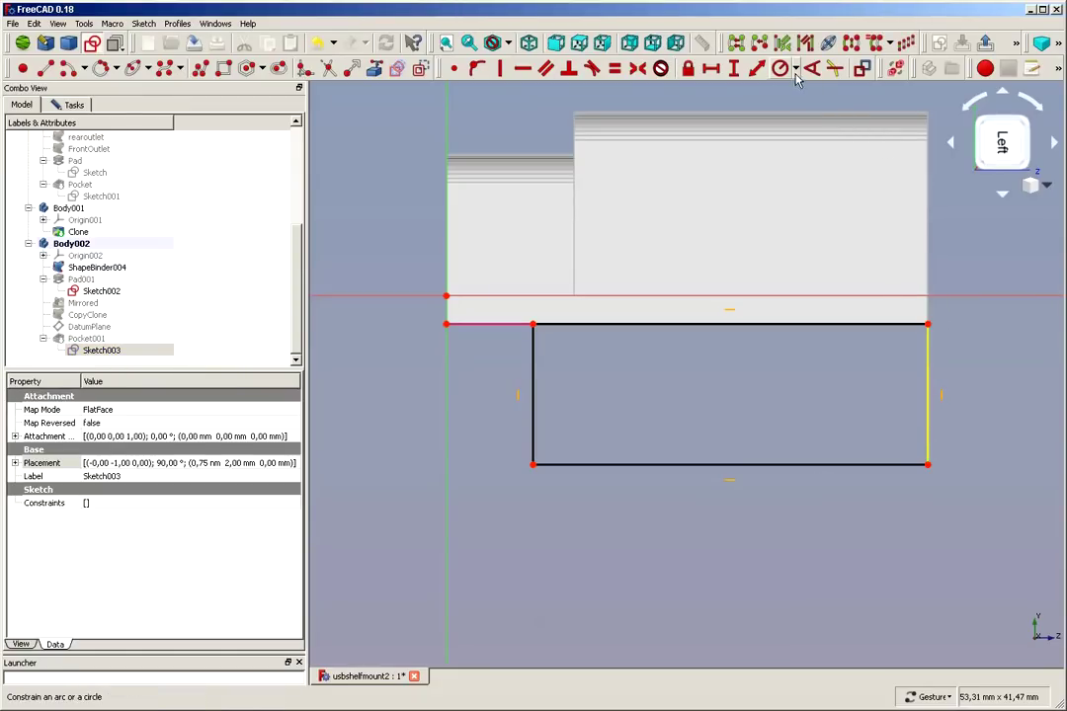
left_click(733, 68)
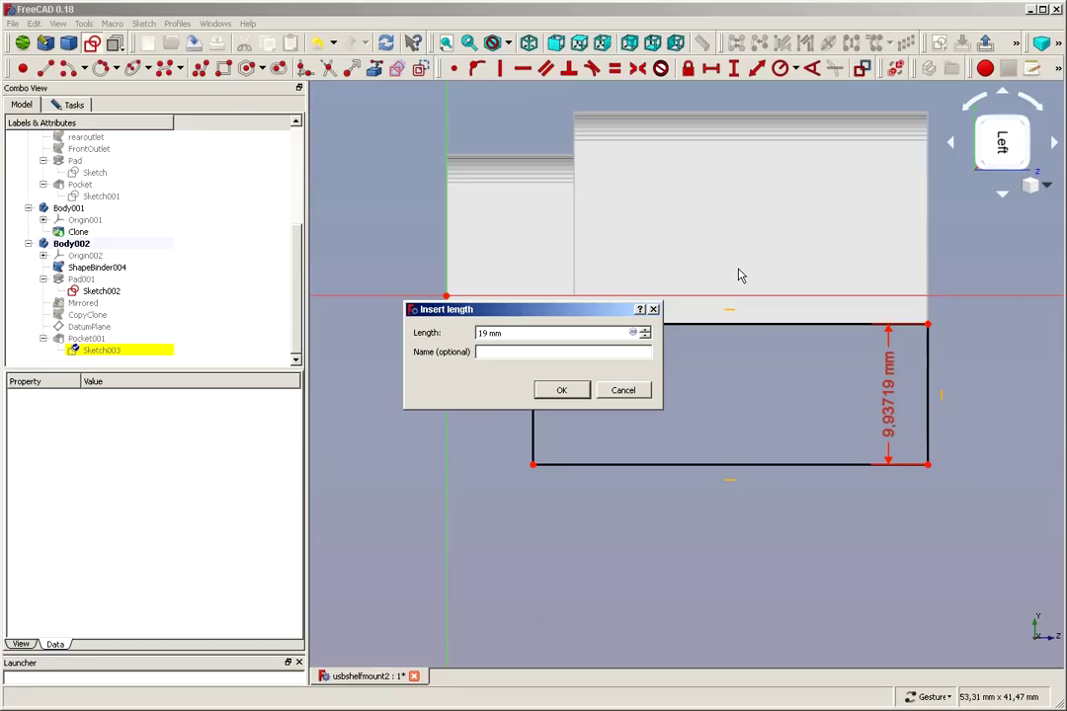
left_click(573, 392)
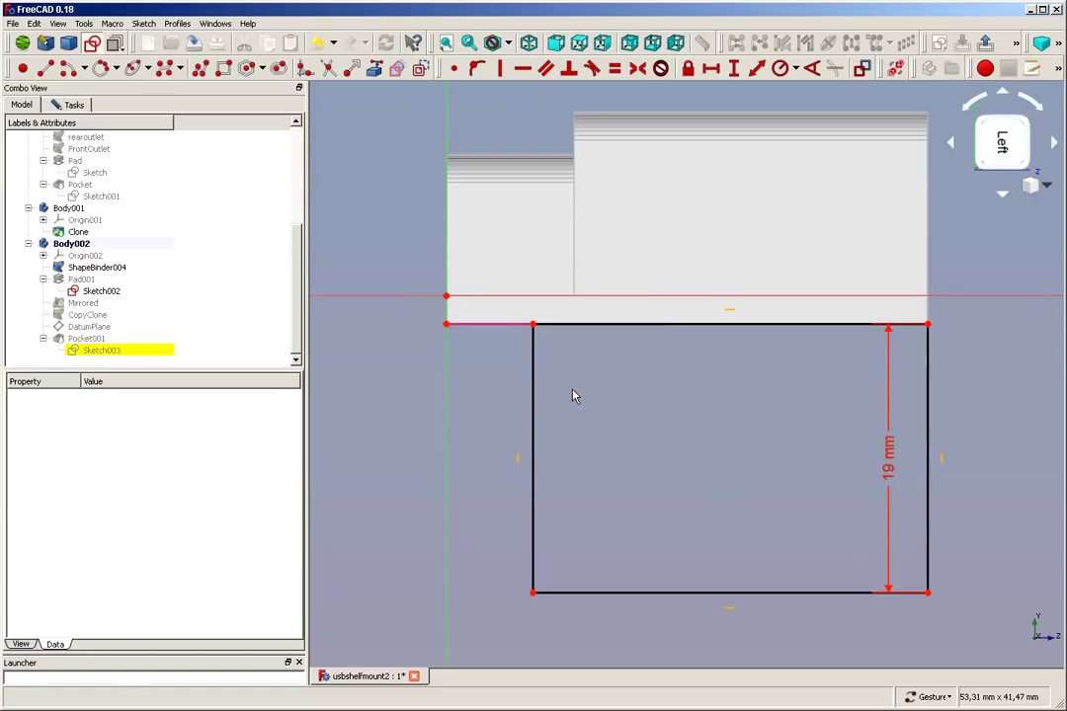
- Set the horizontal distance from the external edge's near endpoint to the rectangle's lower near corner to 3 mm and close the sketch
scroll(442, 383, "down", 2)
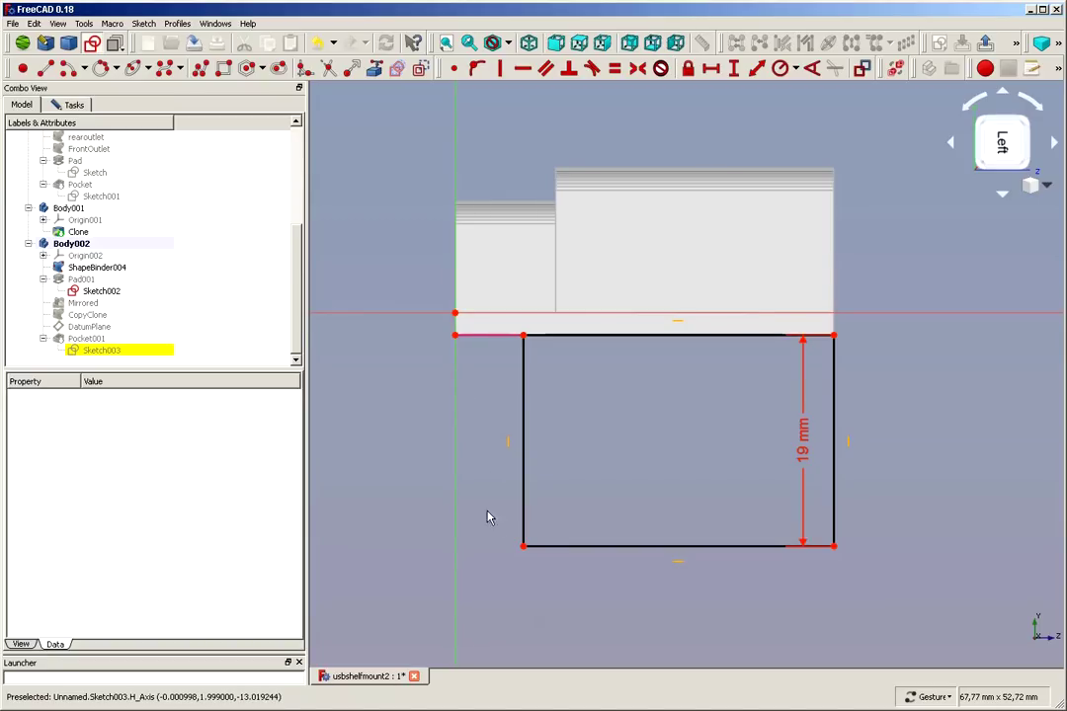
left_click(522, 545)
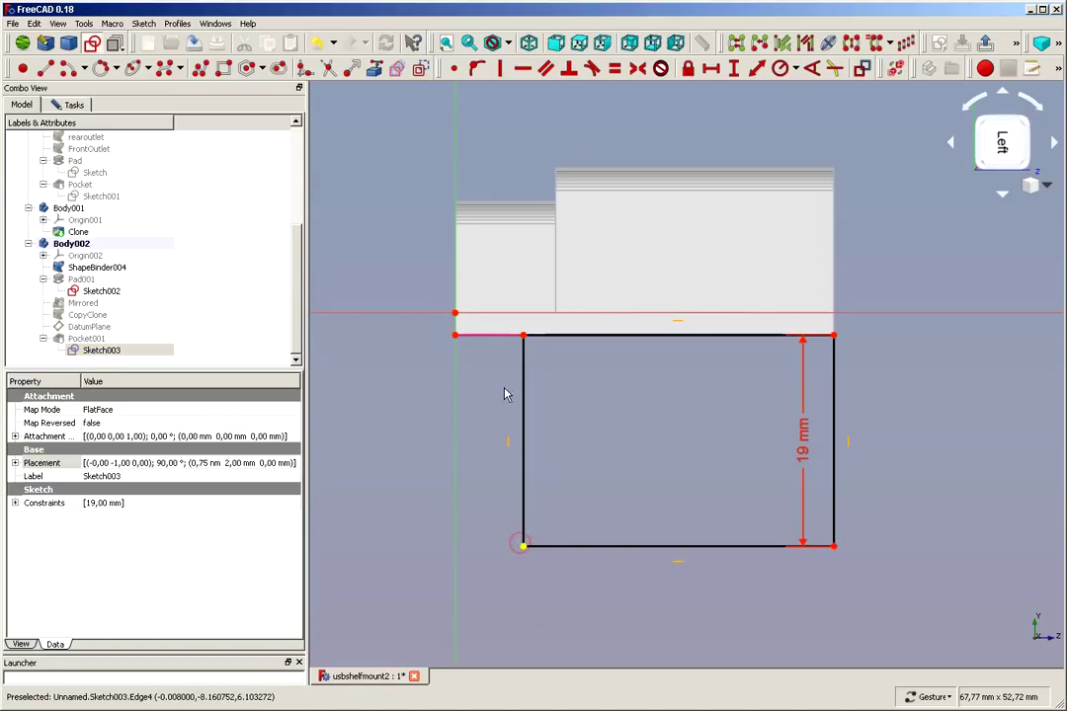
left_click(455, 337)
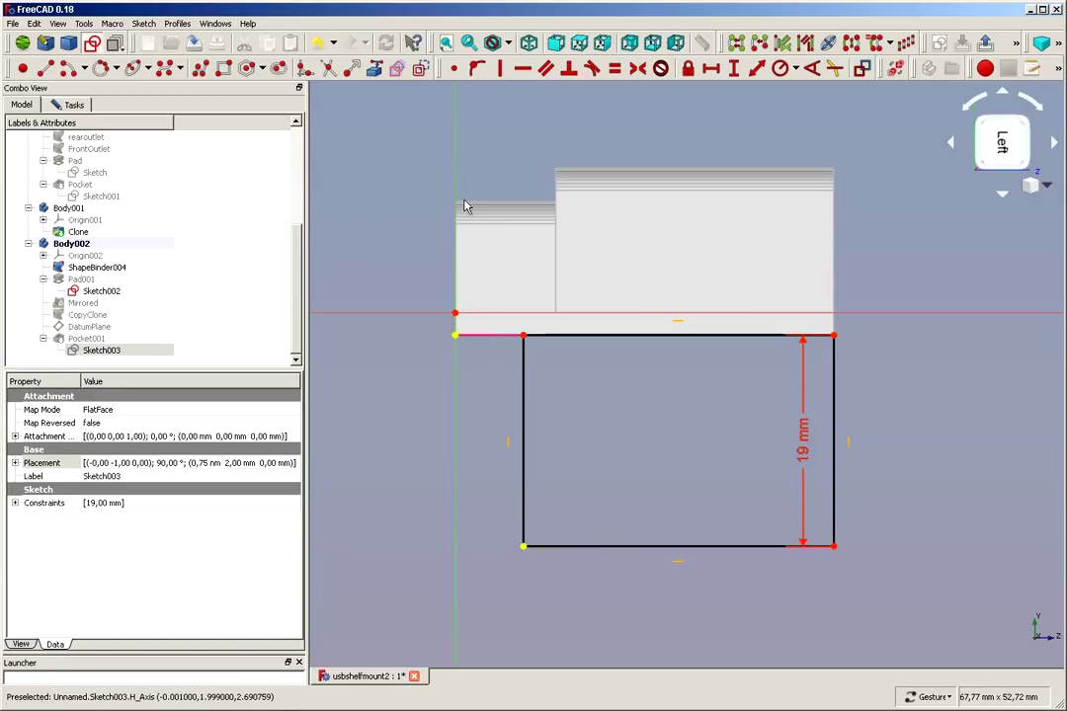
left_click(710, 68)
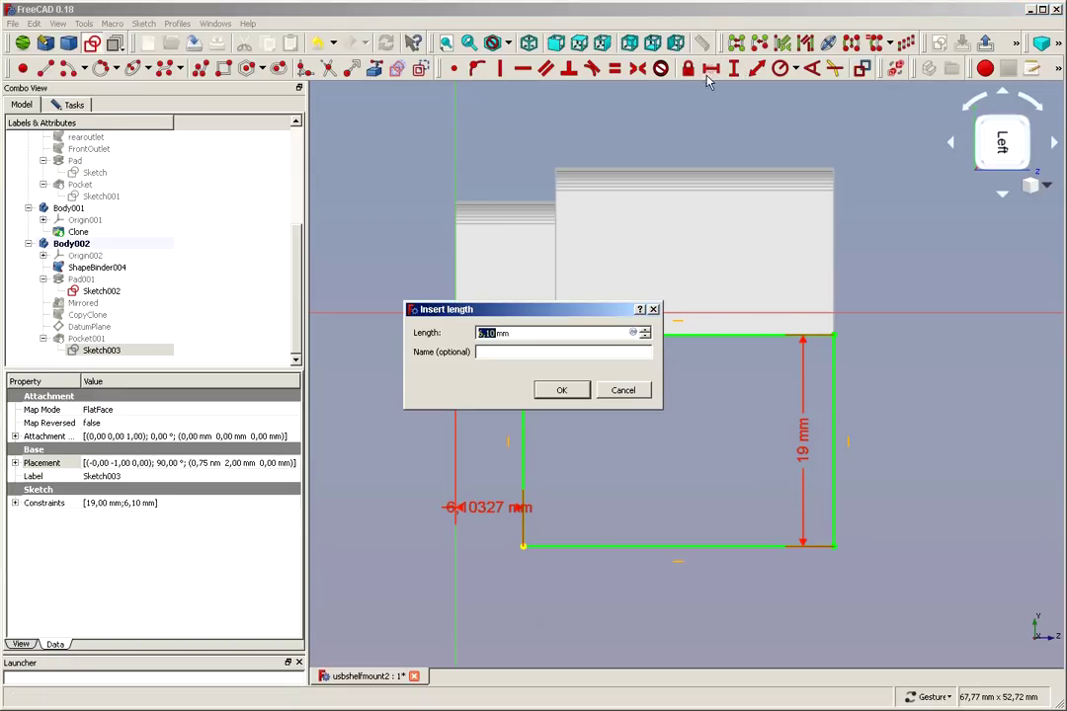
type("3")
left_click(563, 391)
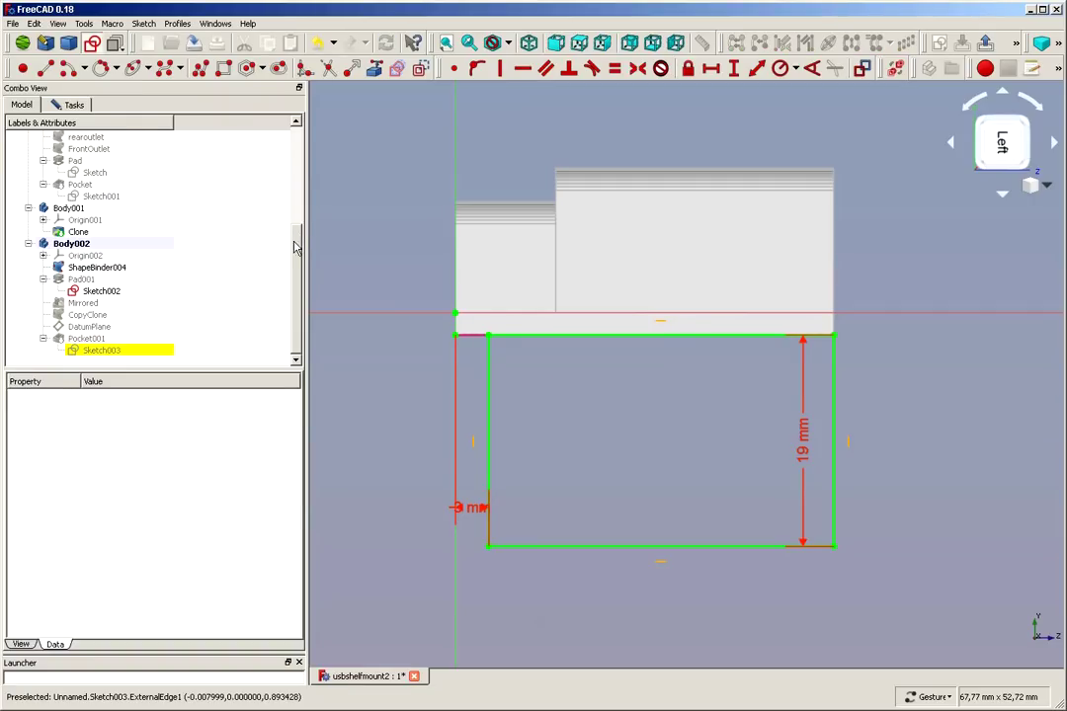
left_click(74, 105)
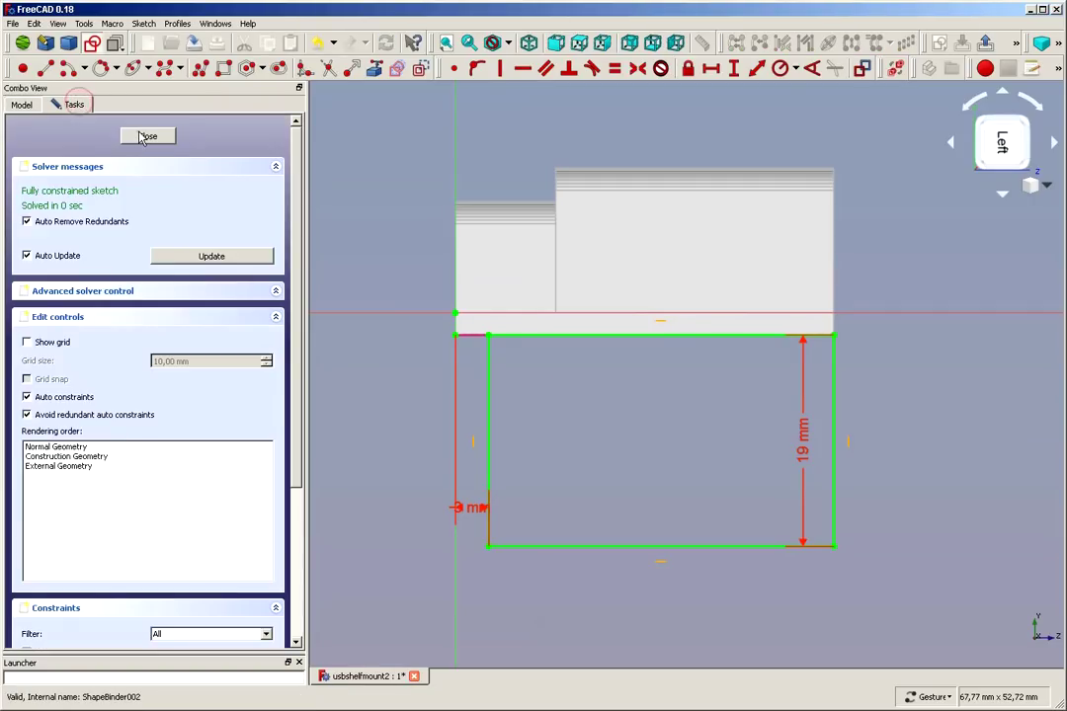
left_click(139, 132)
- Make the Pocket feature of the first body visible again
left_click_drag(844, 432, 853, 436)
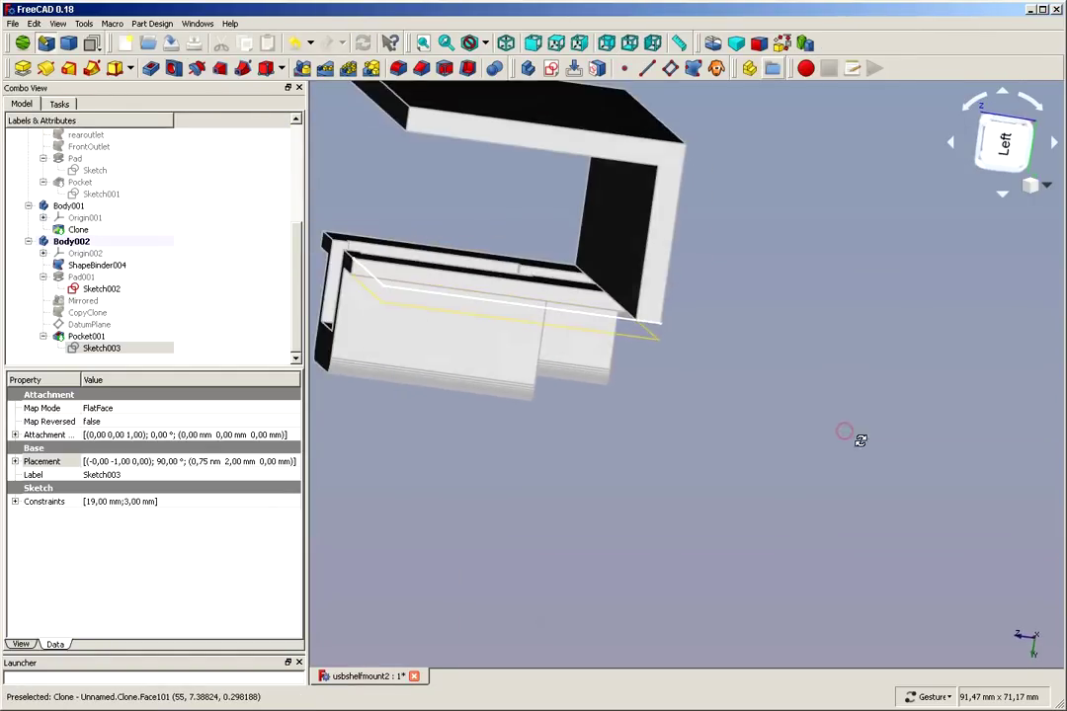
scroll(785, 407, "down", 1)
scroll(550, 314, "down", 1)
left_click_drag(425, 213, 455, 250)
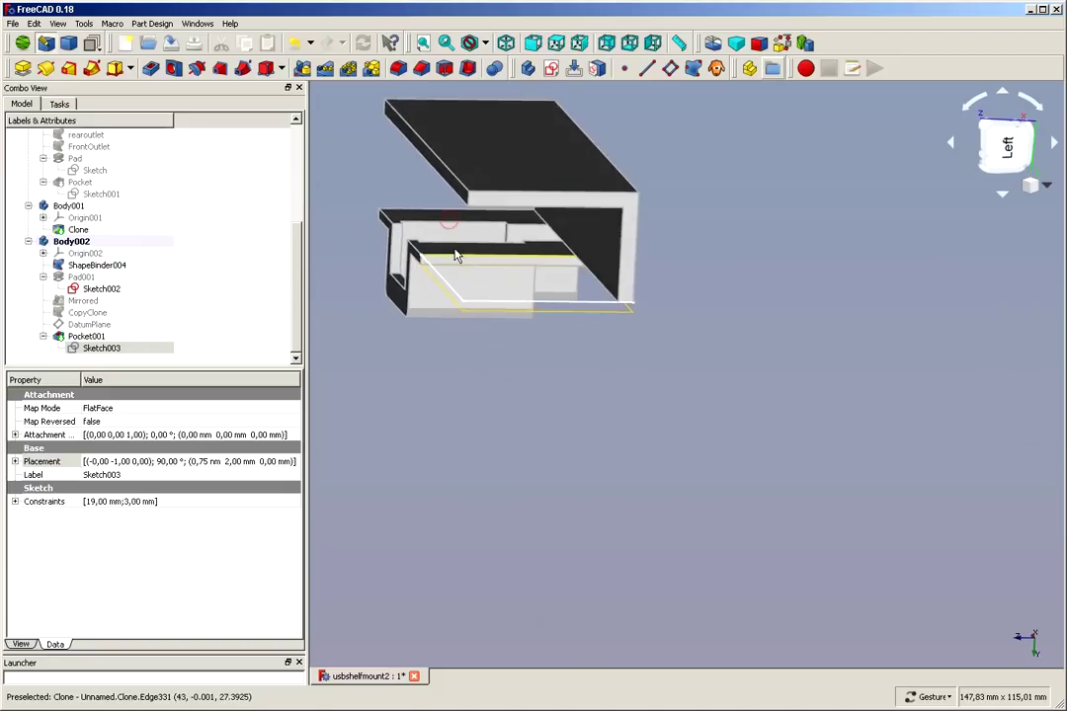
scroll(455, 251, "down", 2)
scroll(380, 170, "up", 3)
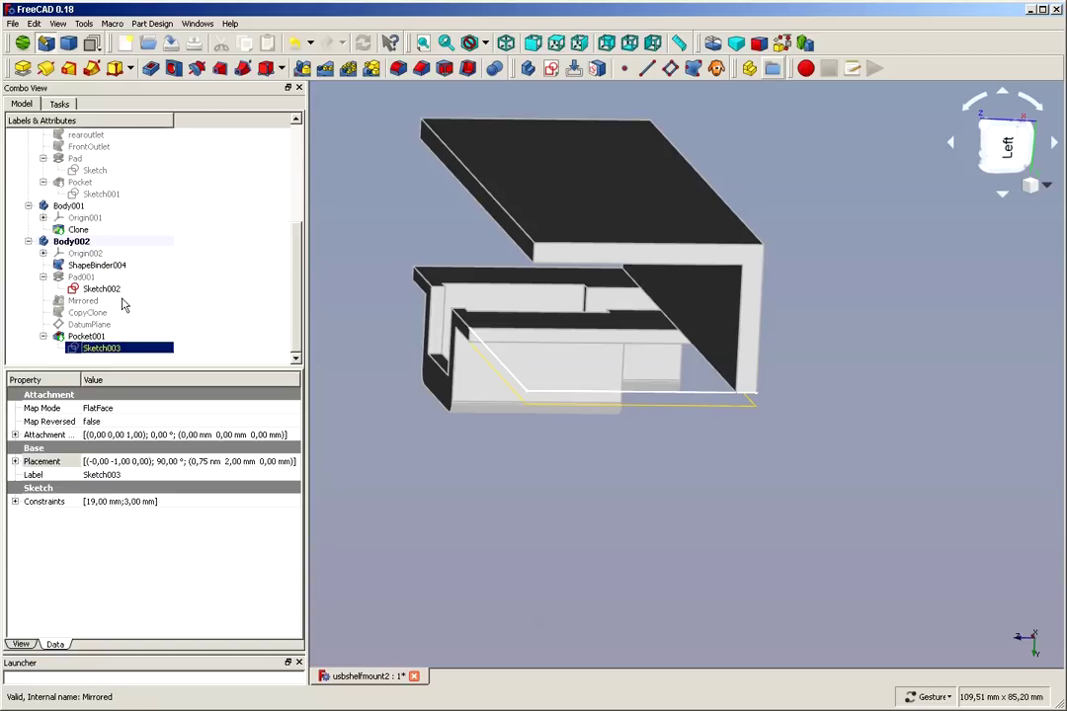
scroll(151, 195, "up", 5)
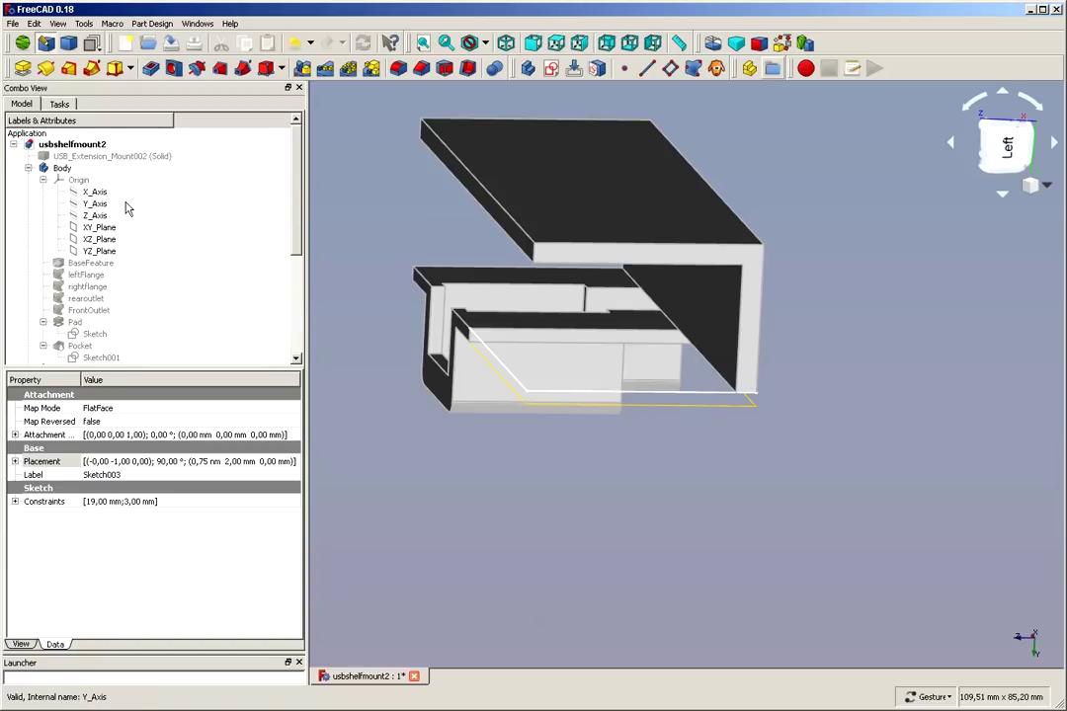
scroll(130, 210, "down", 3)
scroll(164, 313, "down", 2)
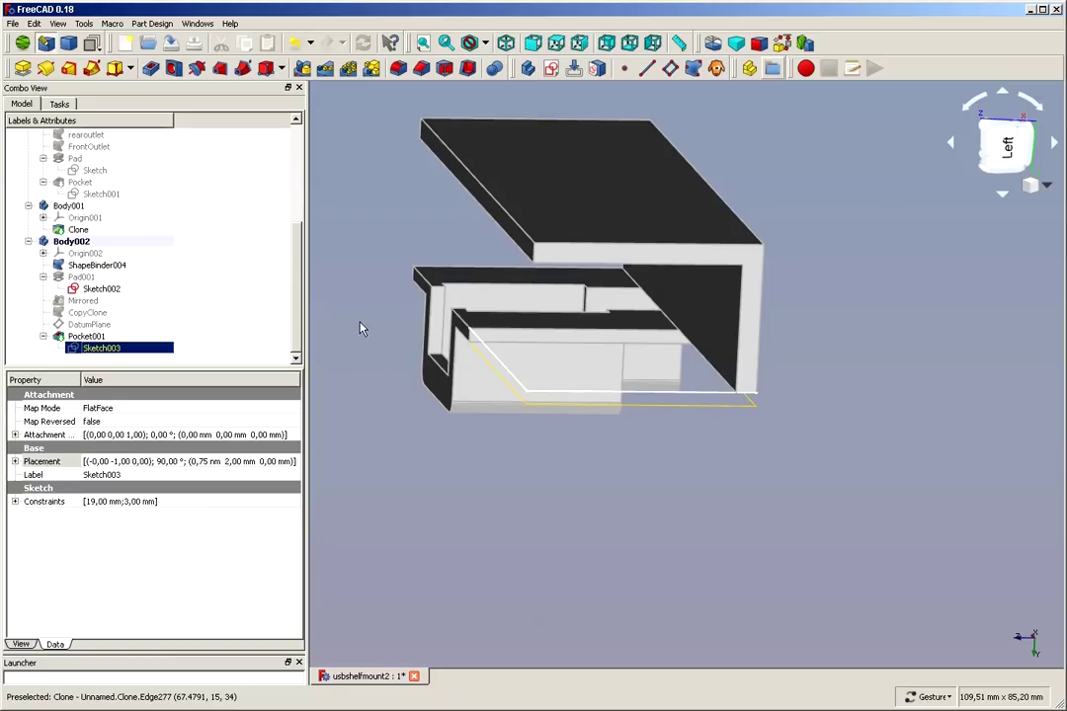
left_click(89, 183)
key("space")
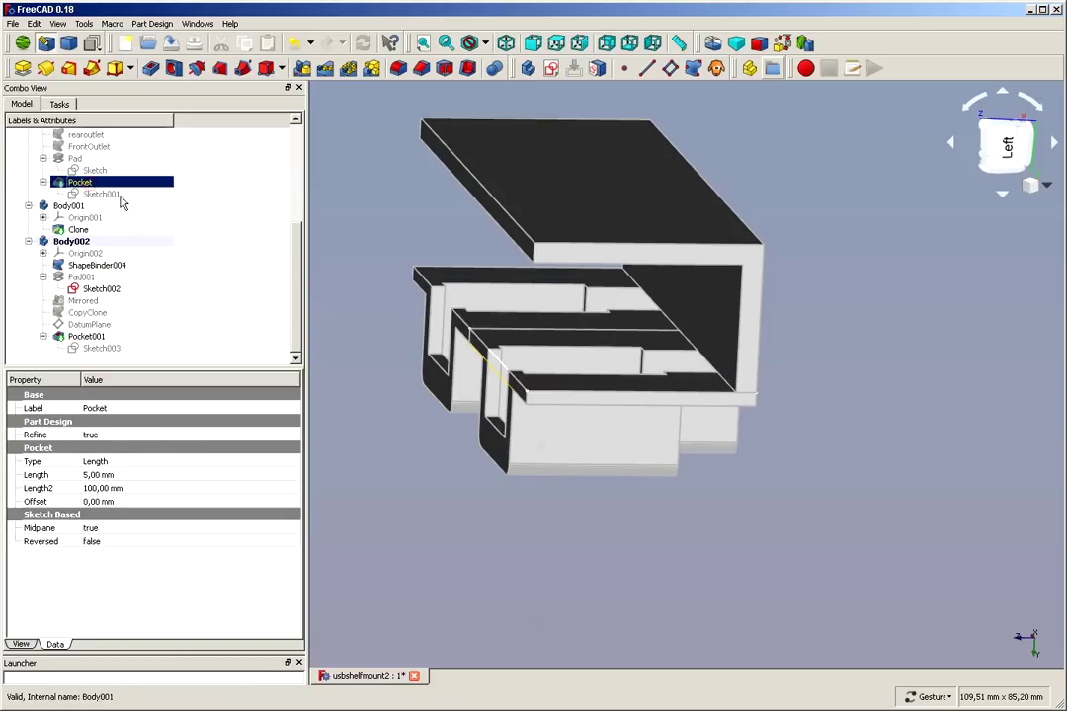
- Examine the cut block above both USB mounts and identify which part each of the three bodies represents
left_click_drag(461, 506, 524, 511)
scroll(519, 512, "down", 3)
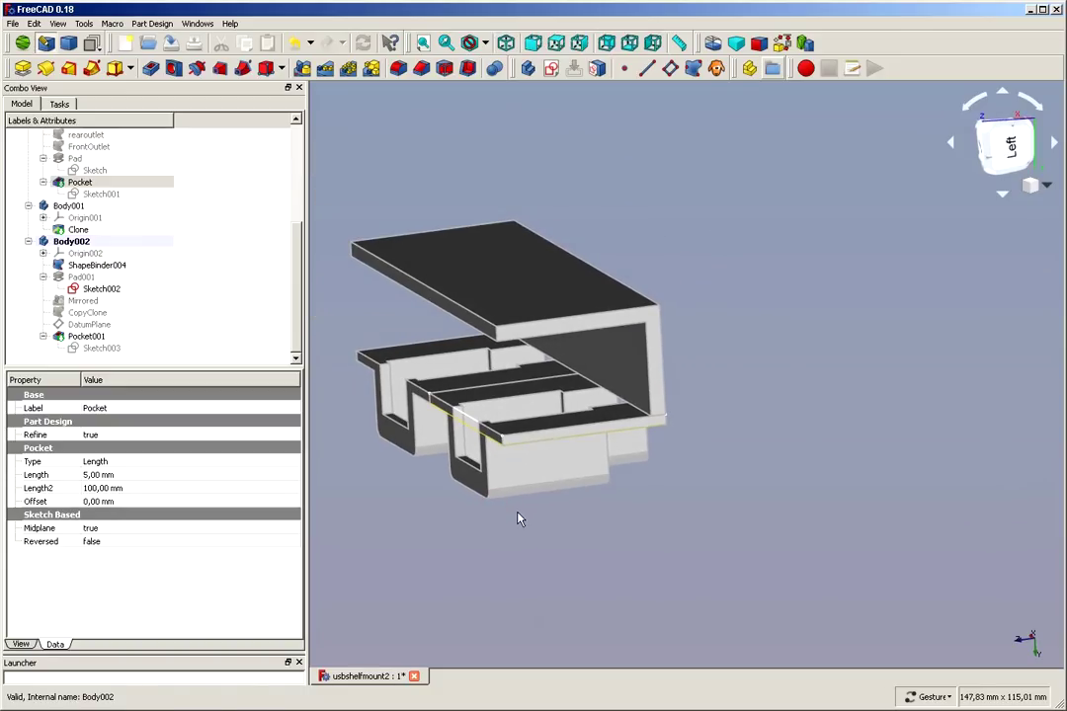
left_click_drag(381, 443, 382, 403)
scroll(359, 360, "up", 2)
scroll(365, 536, "down", 2)
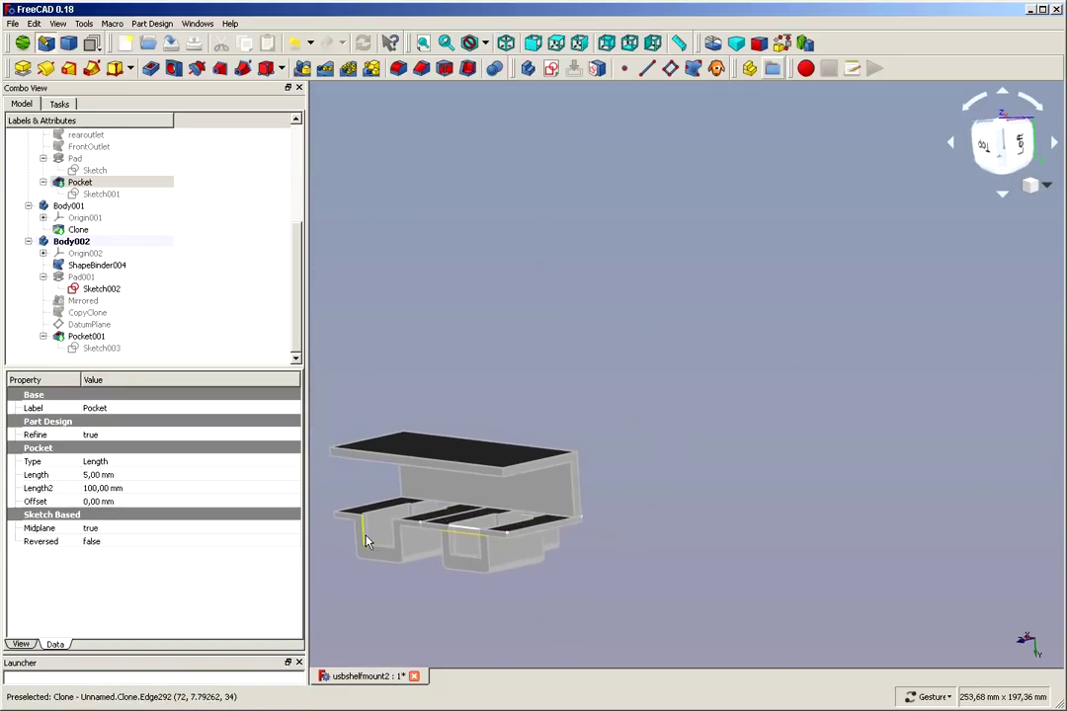
scroll(346, 588, "up", 4)
left_click_drag(346, 591, 507, 569)
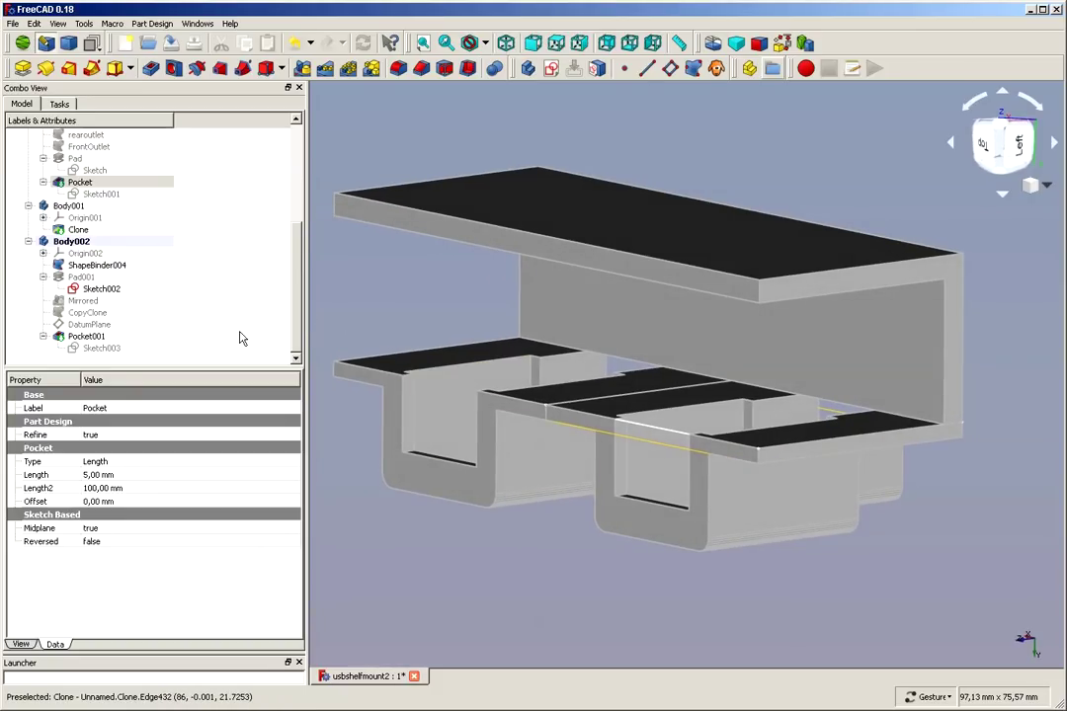
left_click(91, 241)
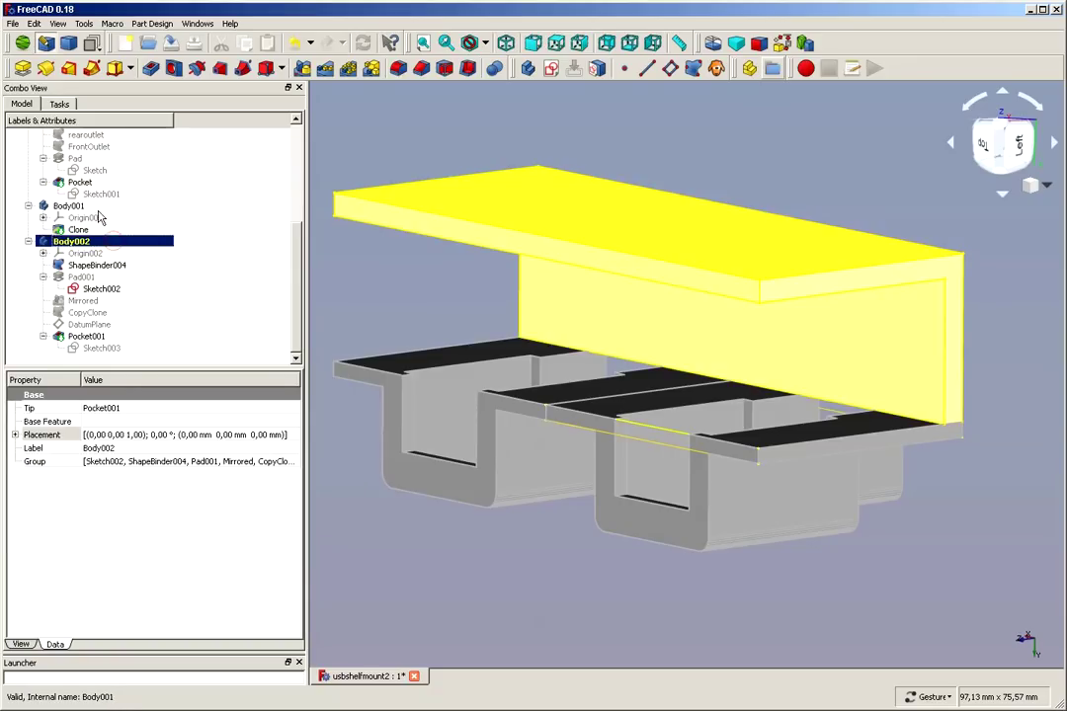
left_click(79, 206)
scroll(129, 175, "up", 5)
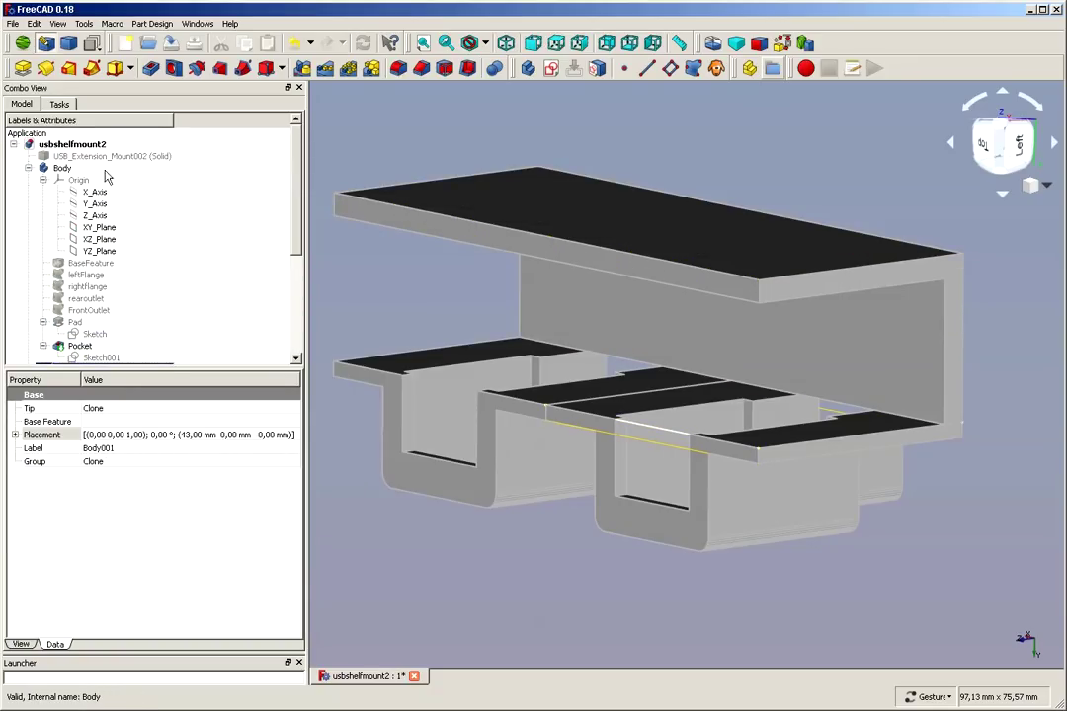
left_click(99, 169)
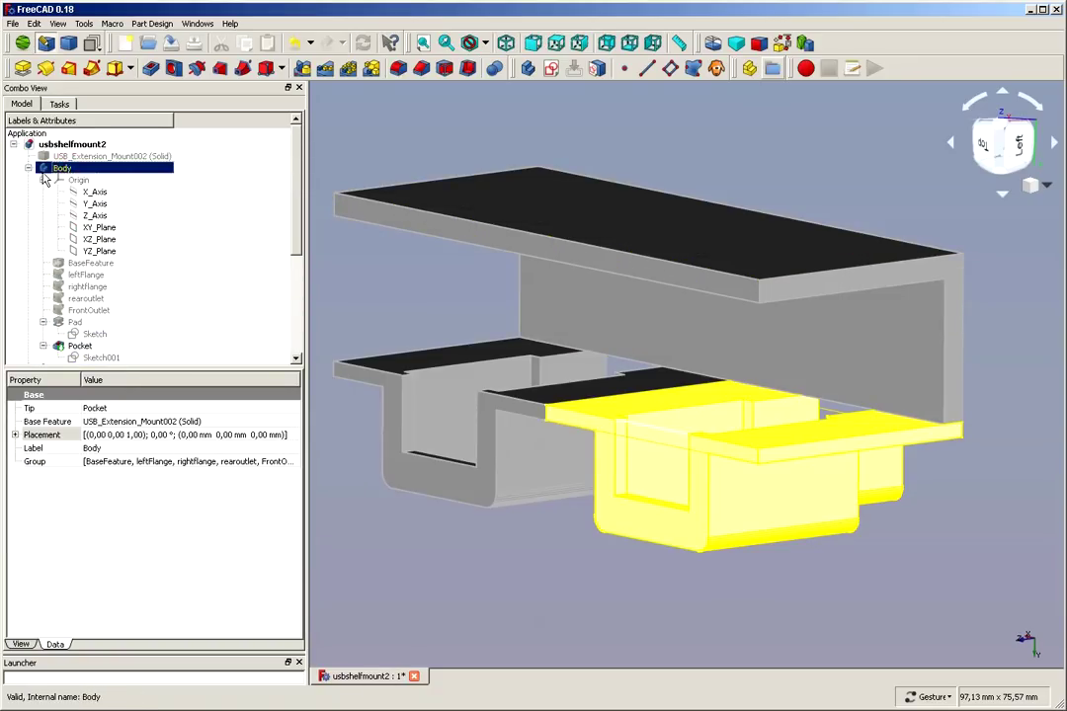
- Collapse Body, Body001 and Body002 in the model tree and clear the selection
left_click(29, 168)
left_click(28, 180)
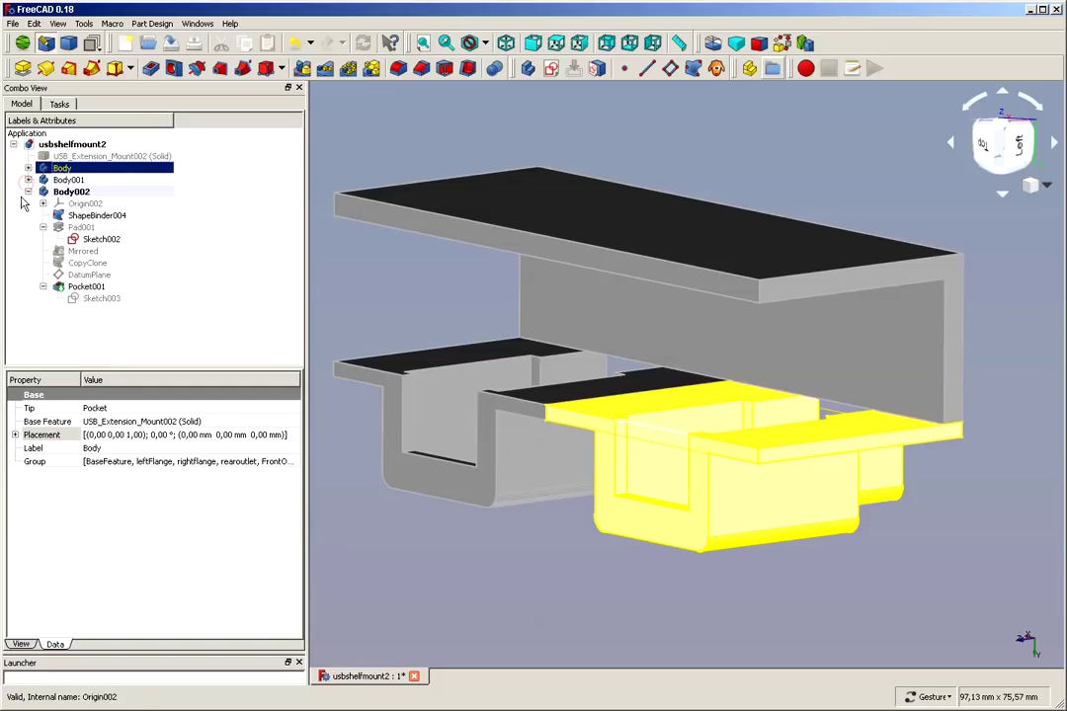
left_click(29, 192)
left_click(76, 222)
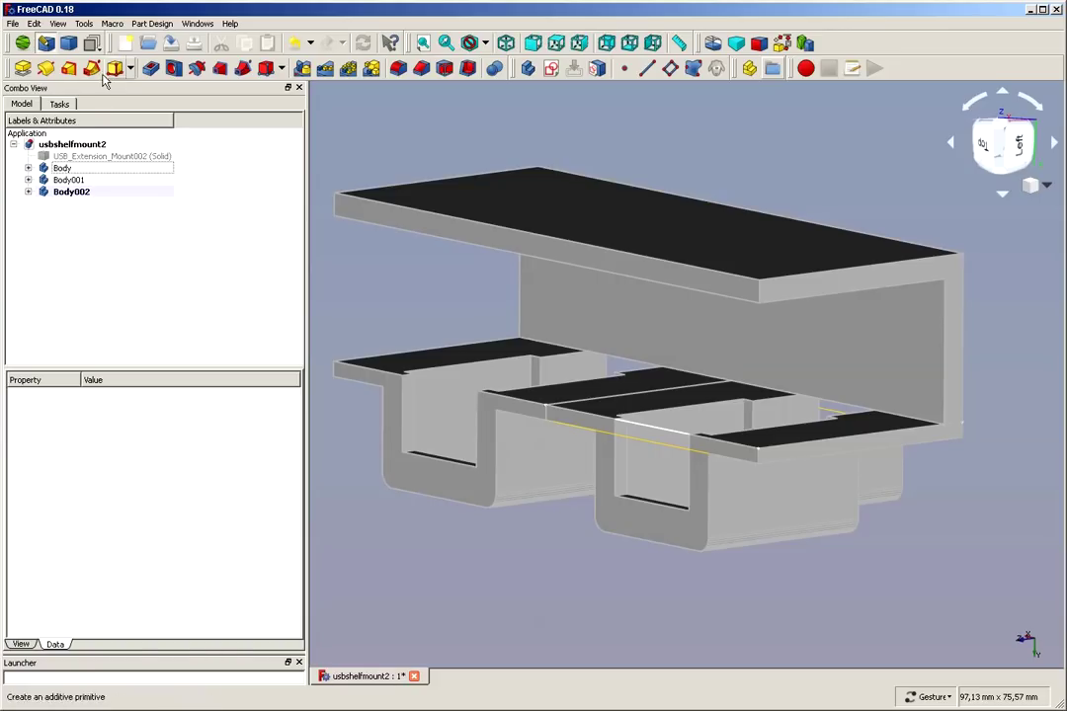
- Switch to the Mesh Design workbench
left_click(59, 23)
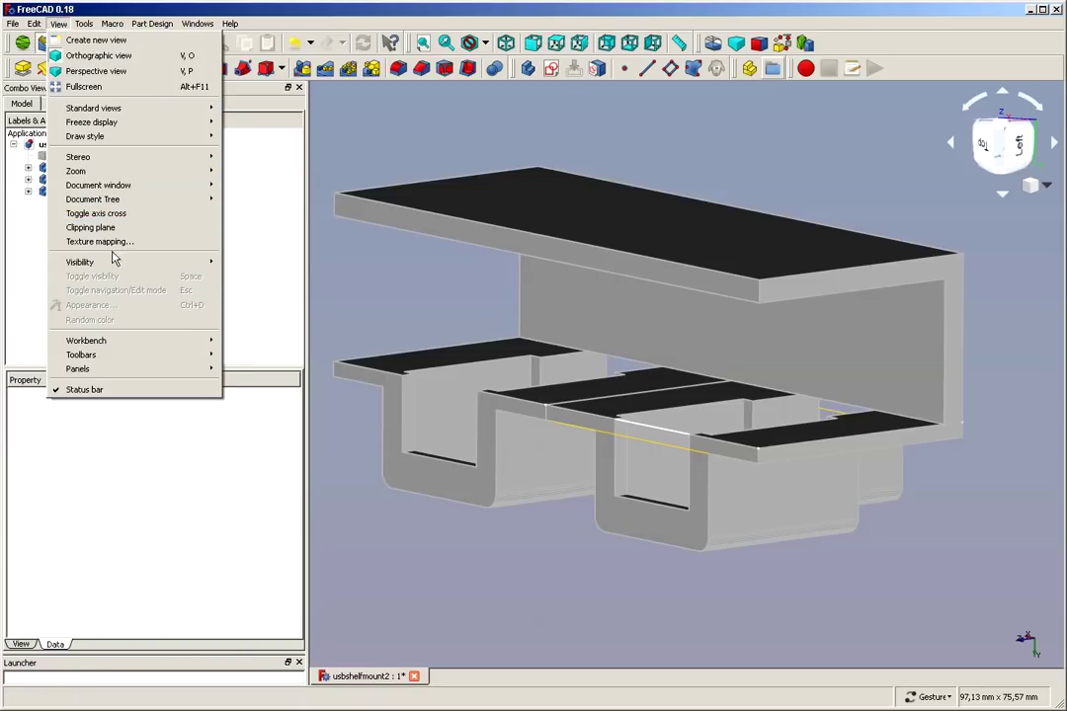
mouse_move(112, 265)
mouse_move(143, 344)
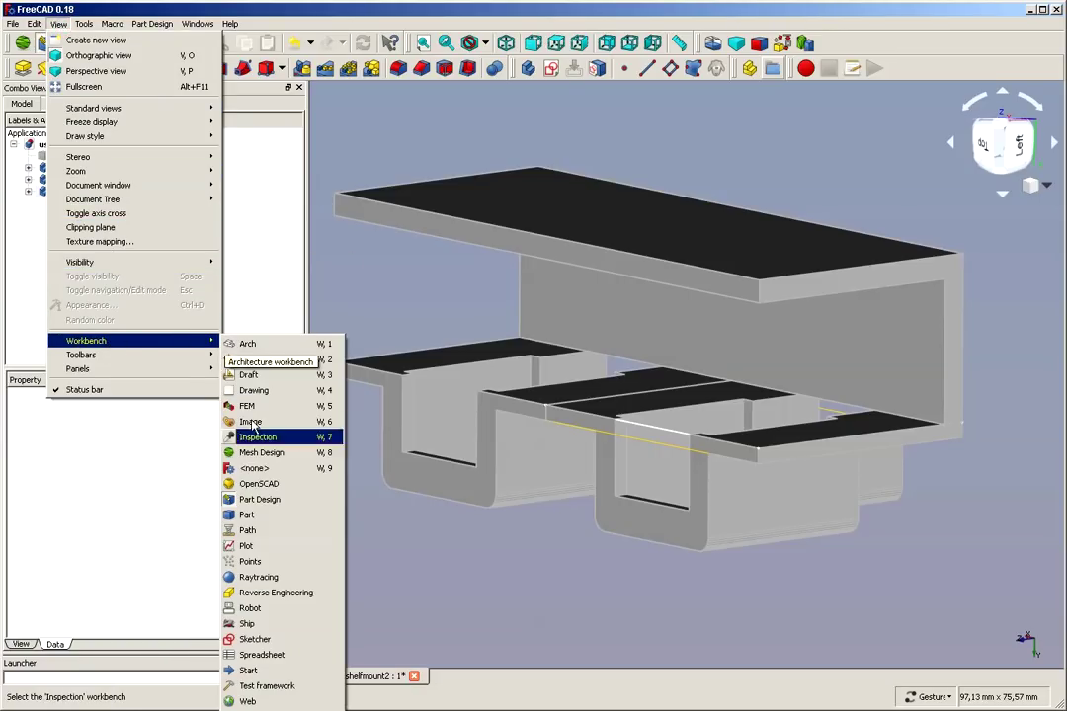
left_click(248, 454)
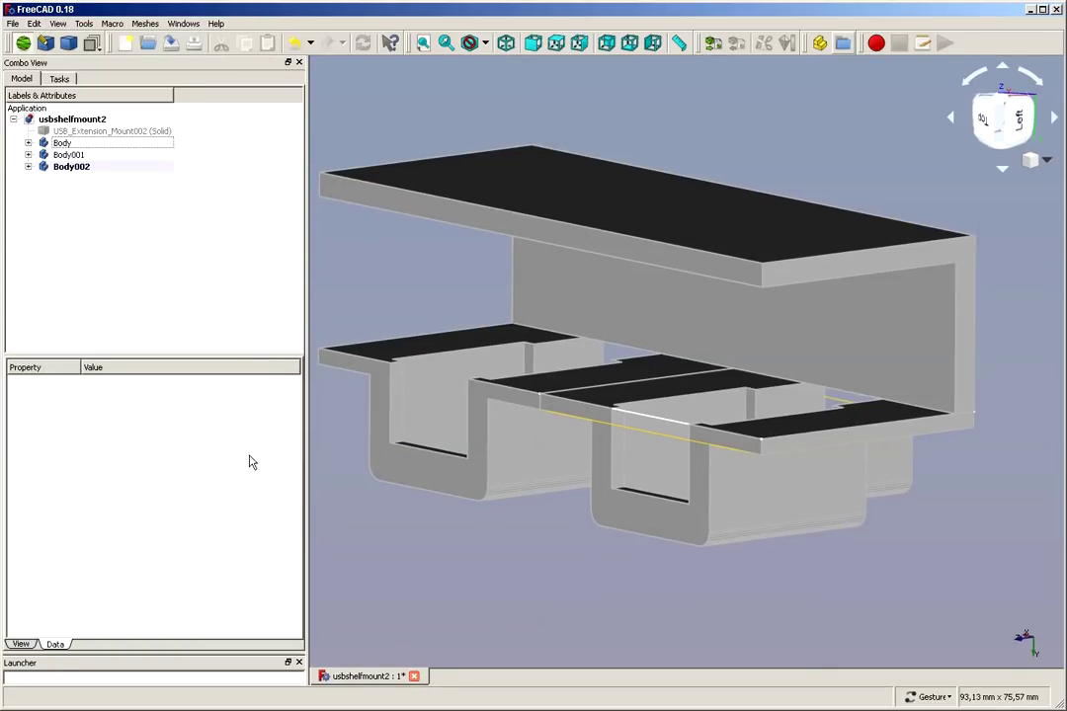
- Create meshes from Body, Body001 and Body002 using the Standard meshing option
left_click(71, 155)
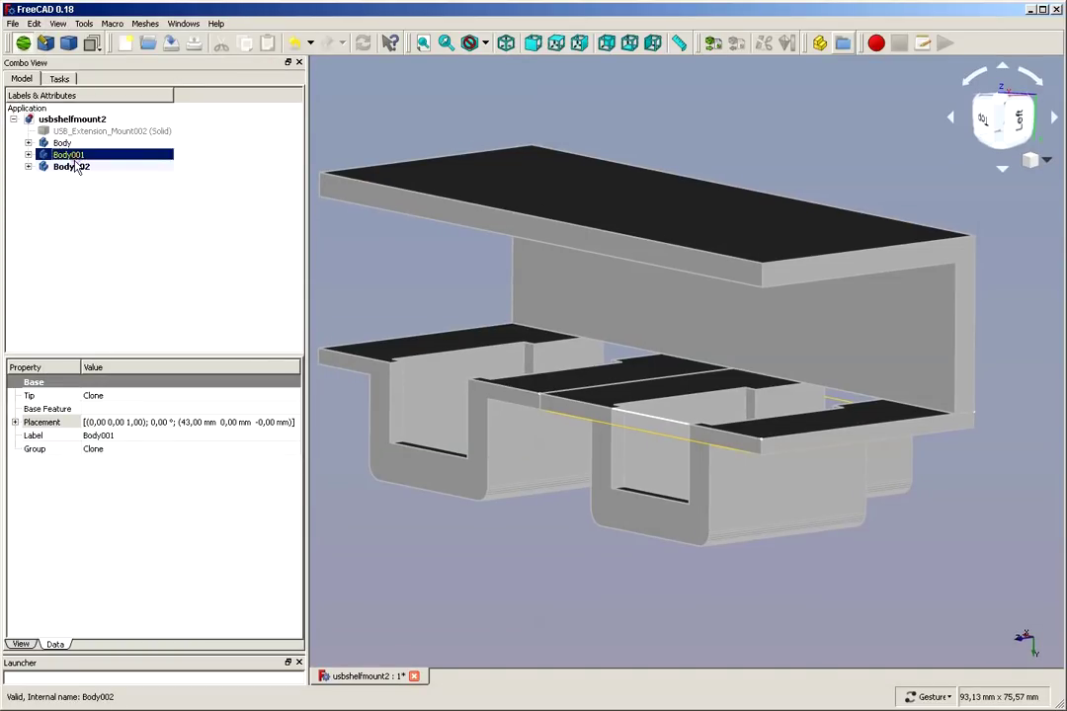
left_click_drag(68, 145, 81, 170)
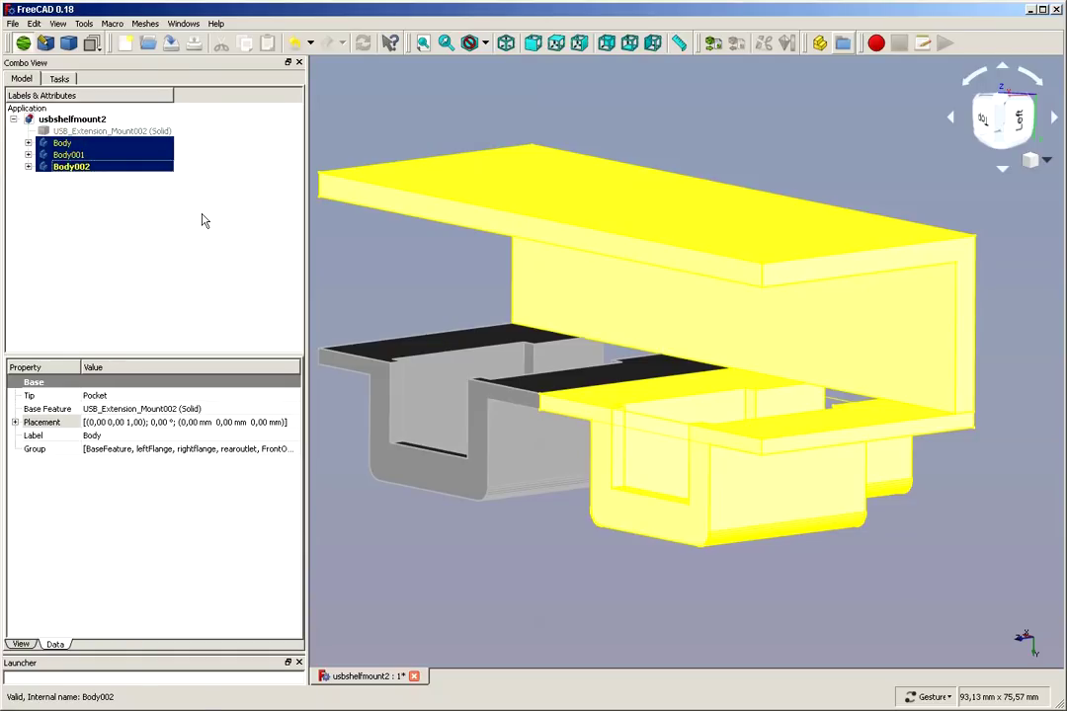
left_click(144, 24)
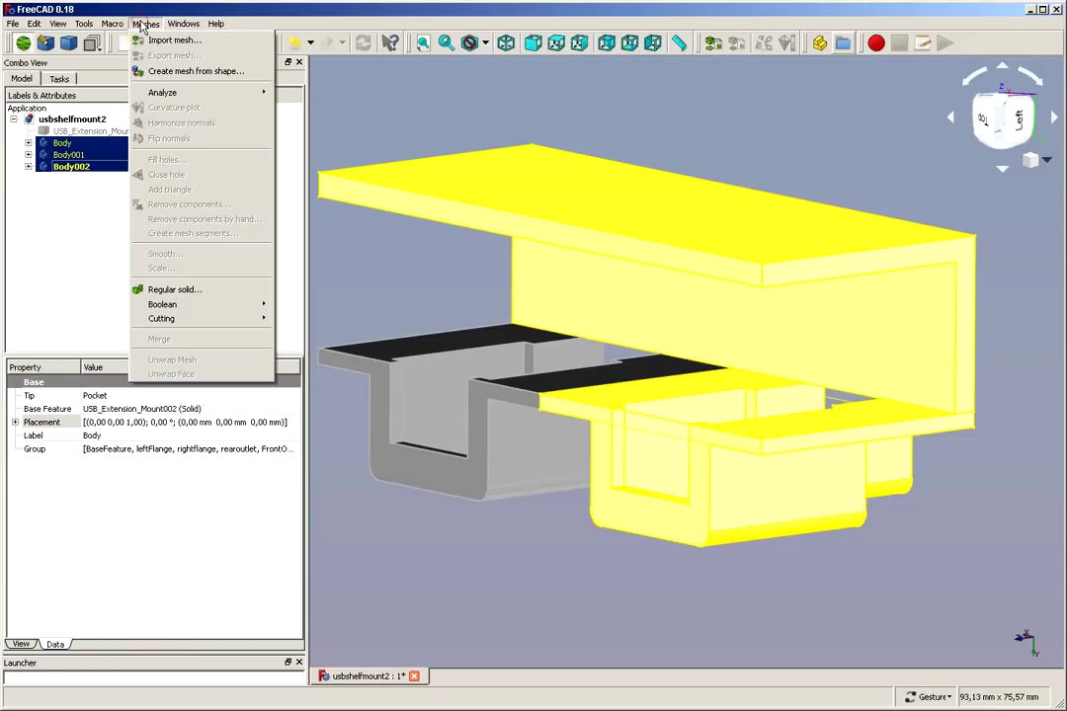
left_click(143, 71)
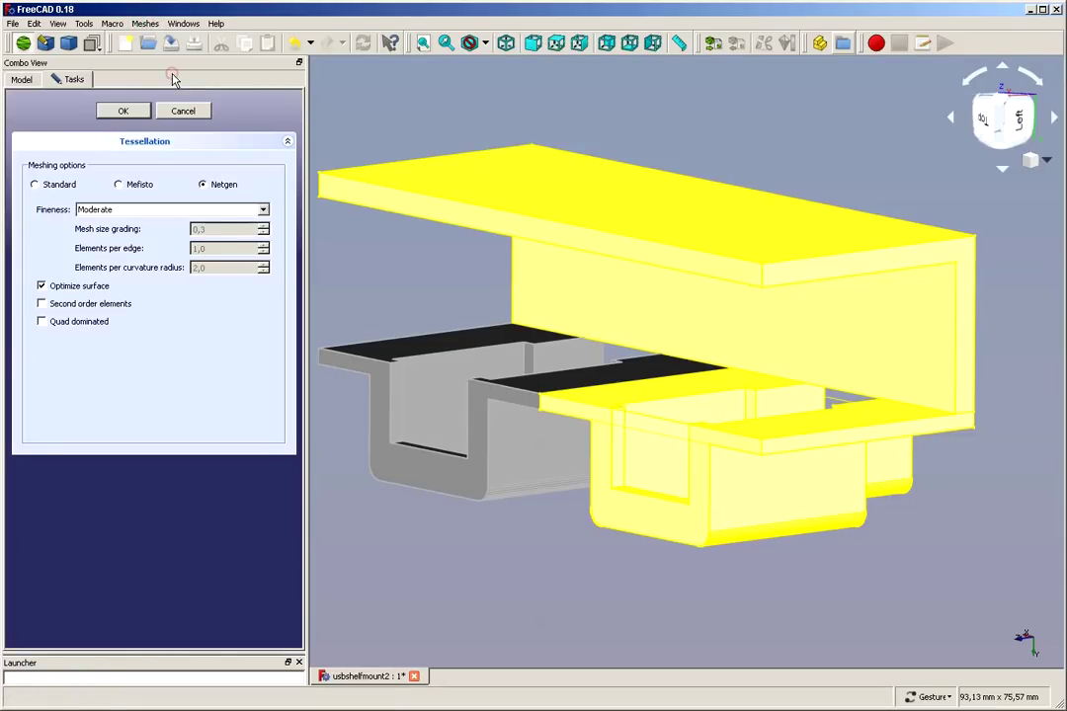
left_click(59, 183)
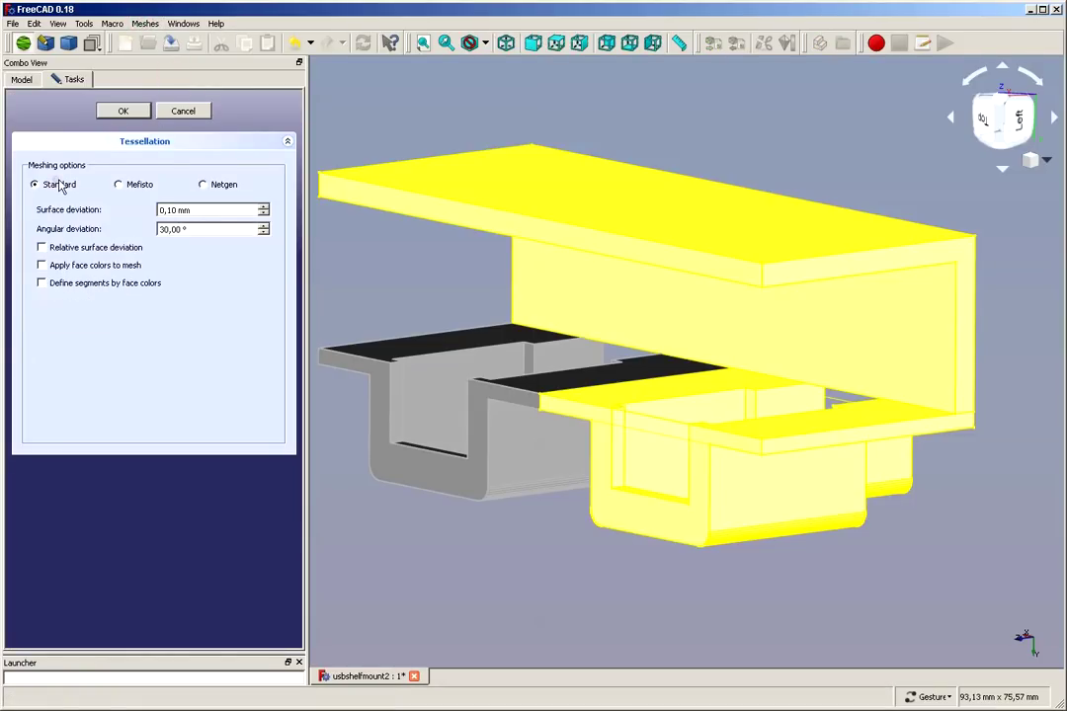
left_click(120, 112)
left_click(119, 235)
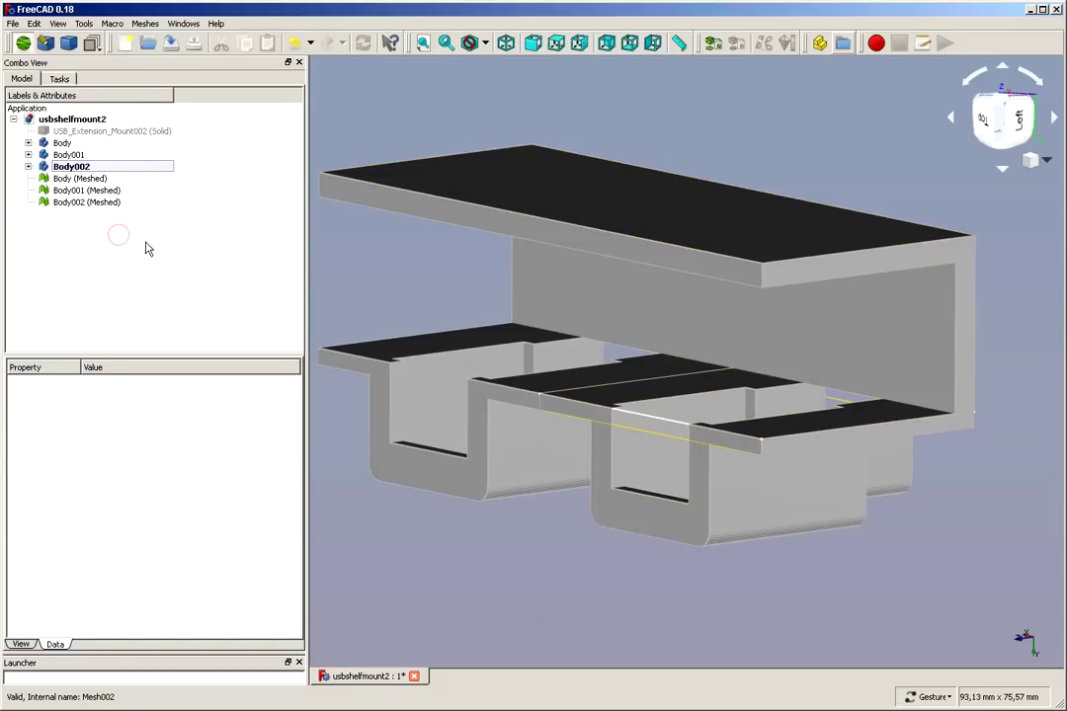
- Hide the solids Body, Body001 and Body002 so only their meshes stay displayed, and clear the selection
left_click(61, 142)
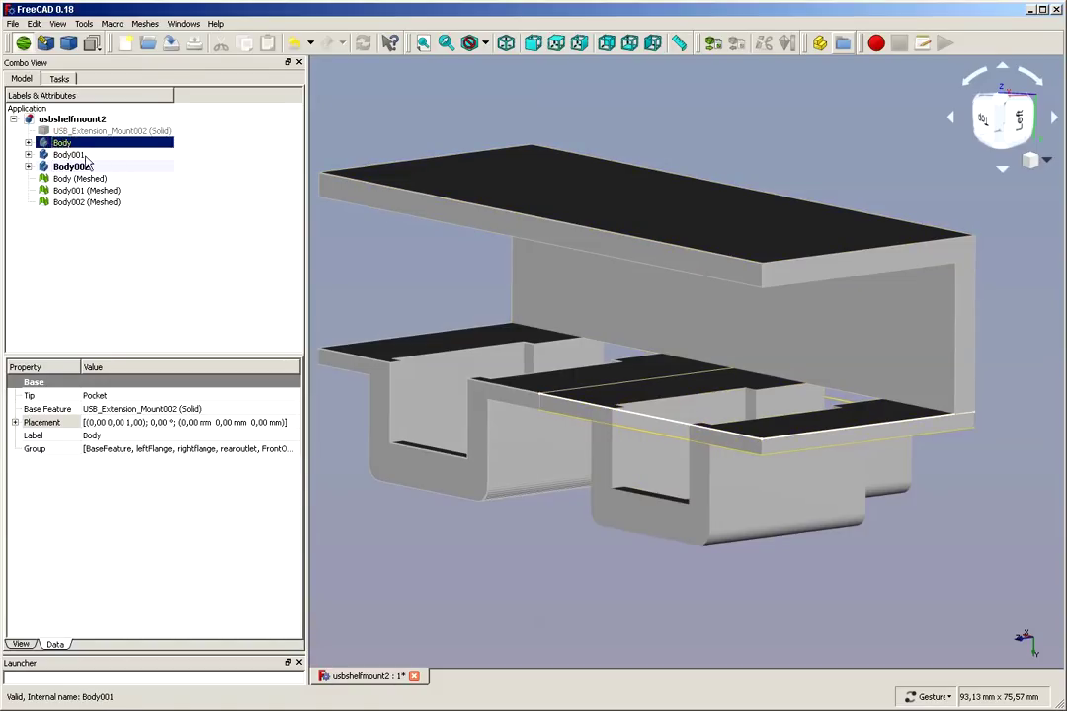
key("space")
left_click(72, 154)
key("space")
left_click(71, 166)
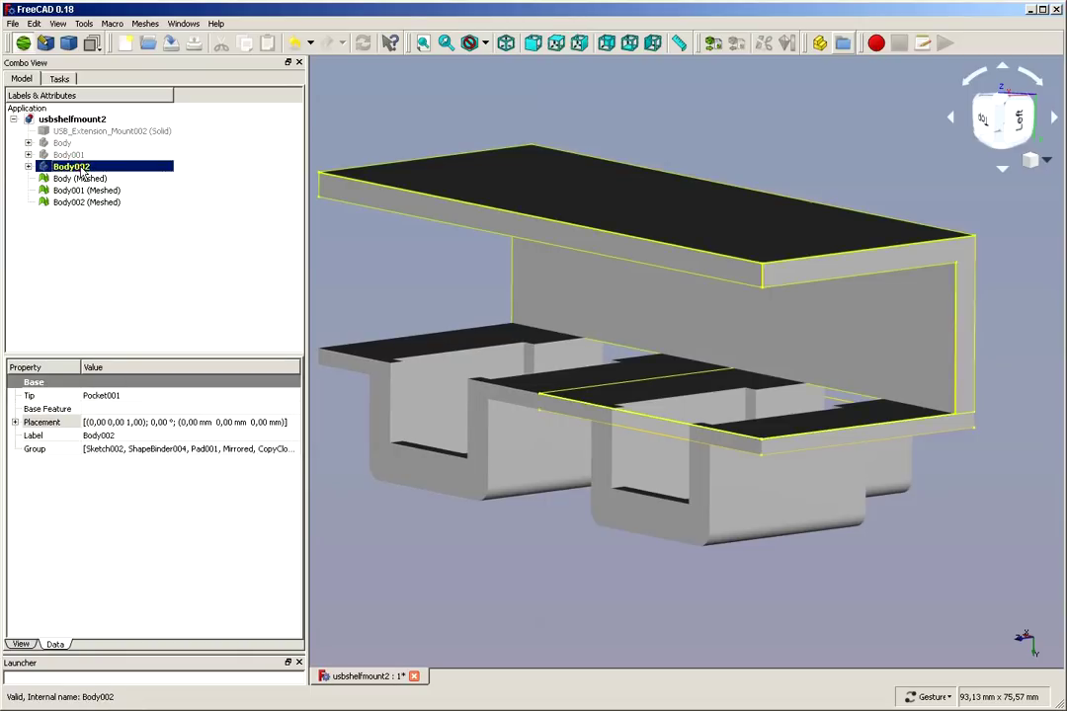
key("space")
left_click(99, 257)
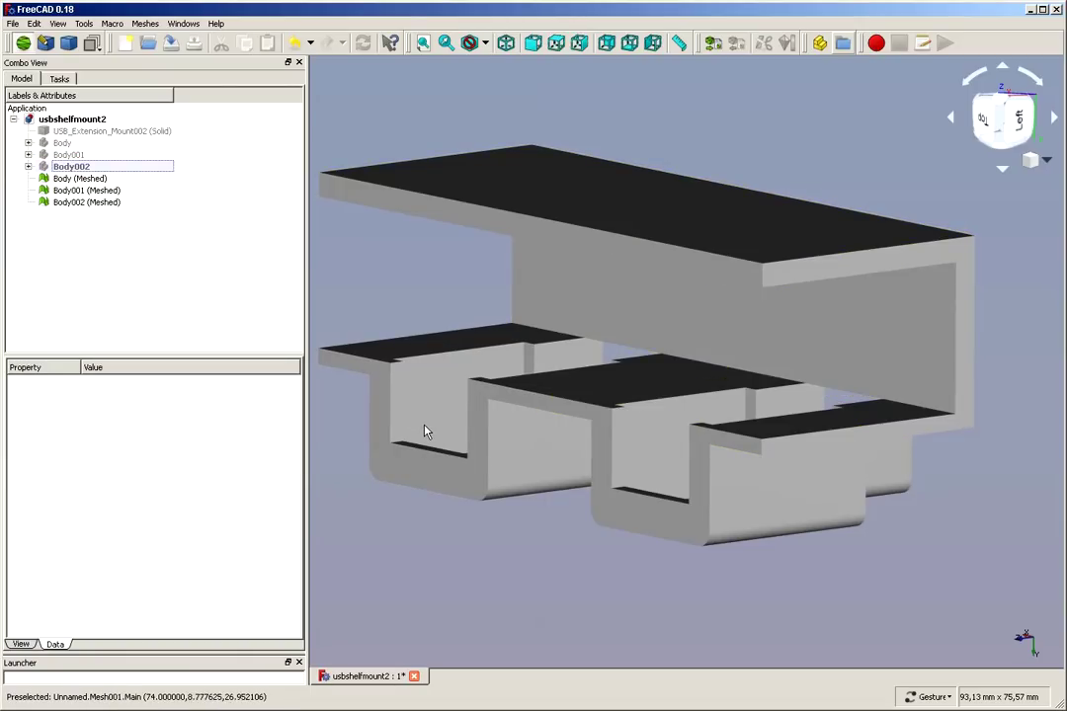
- Check the individual body meshes by briefly toggling the visibility of Body002 (Meshed) and Body (Meshed)
left_click(89, 201)
key("space")
key("space")
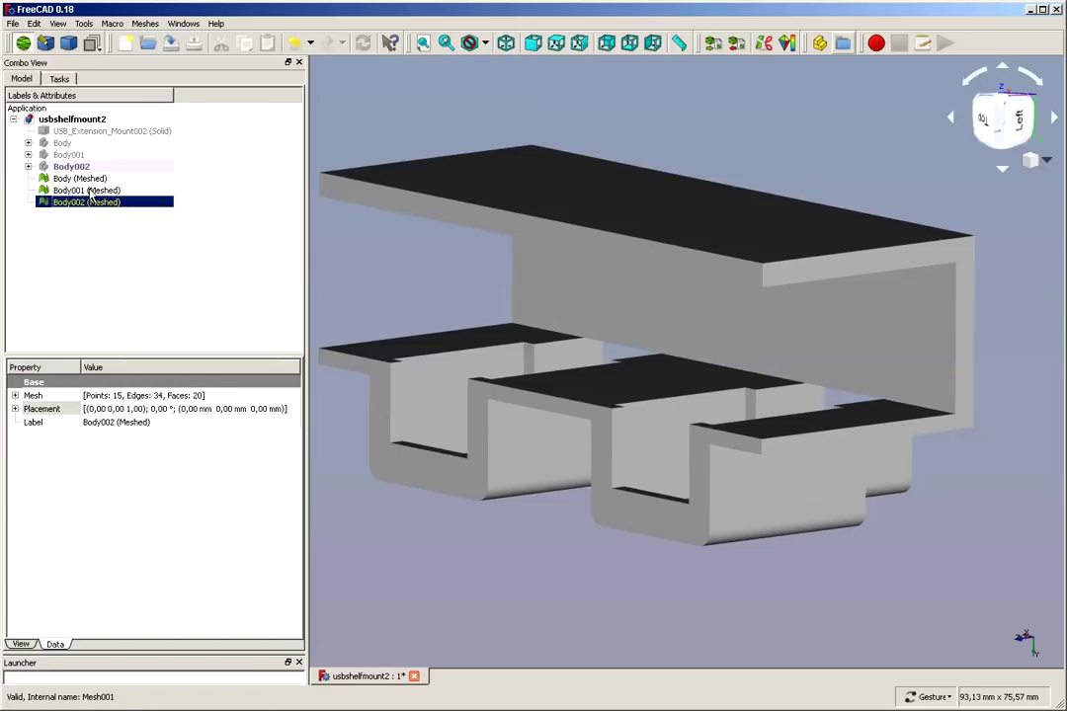
left_click(89, 191)
left_click(87, 180)
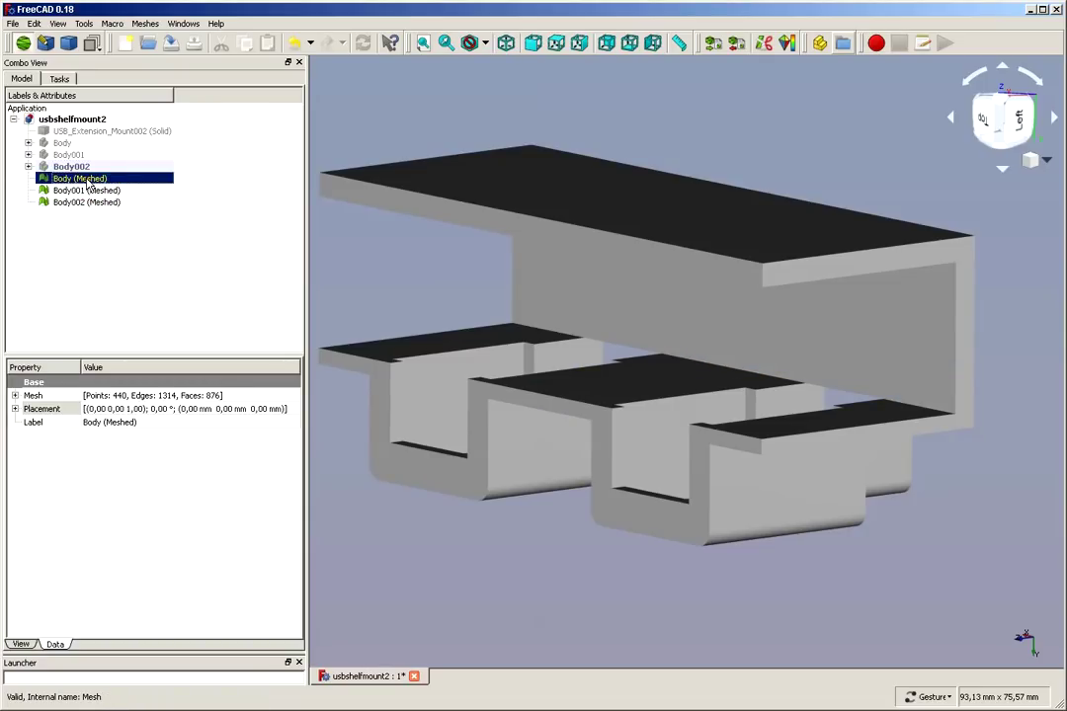
key("space")
key("space")
- Merge the meshes of Body, Body001 and Body002 into a single mesh and hide the three source meshes
left_click(81, 203, "shift")
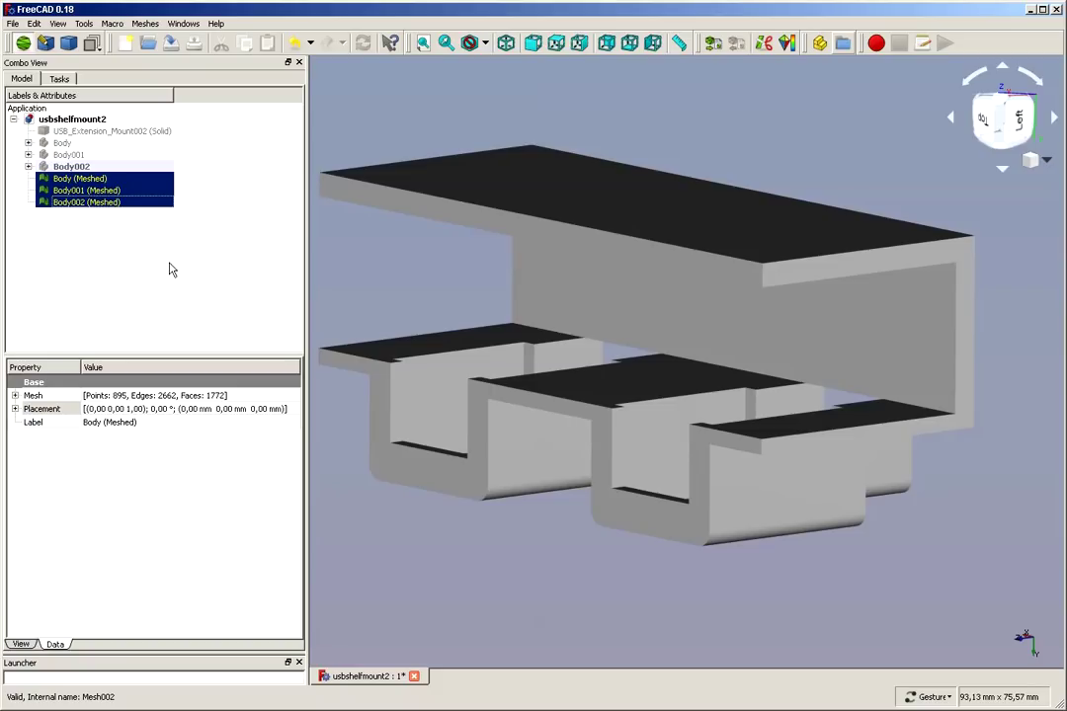
left_click(146, 24)
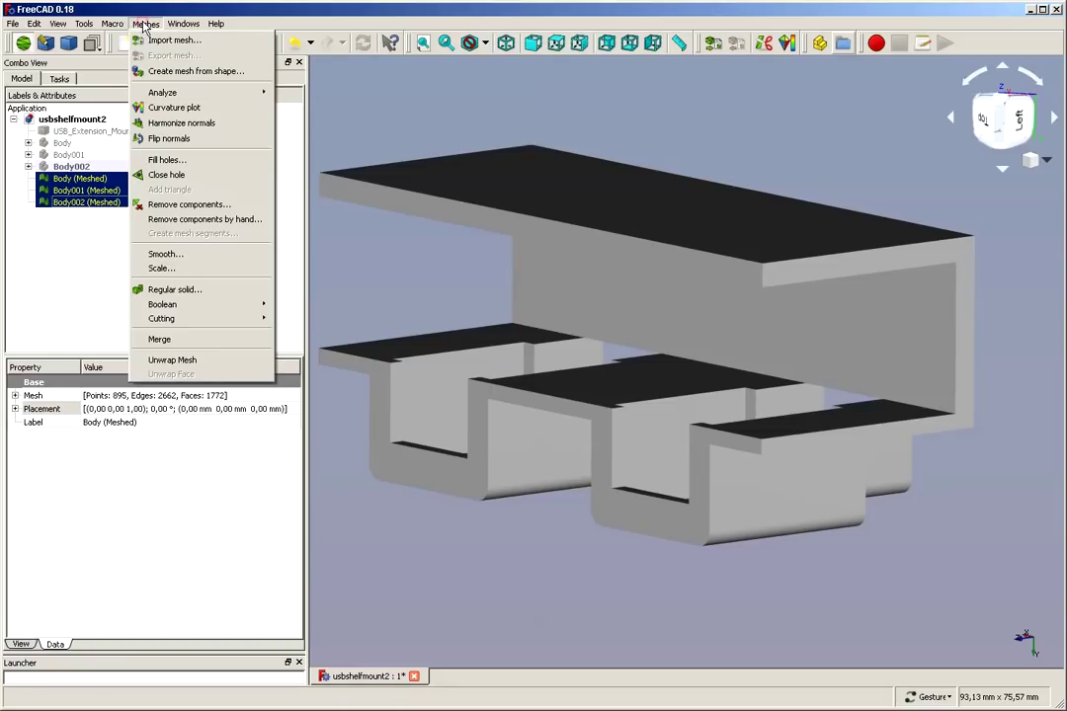
left_click(182, 340)
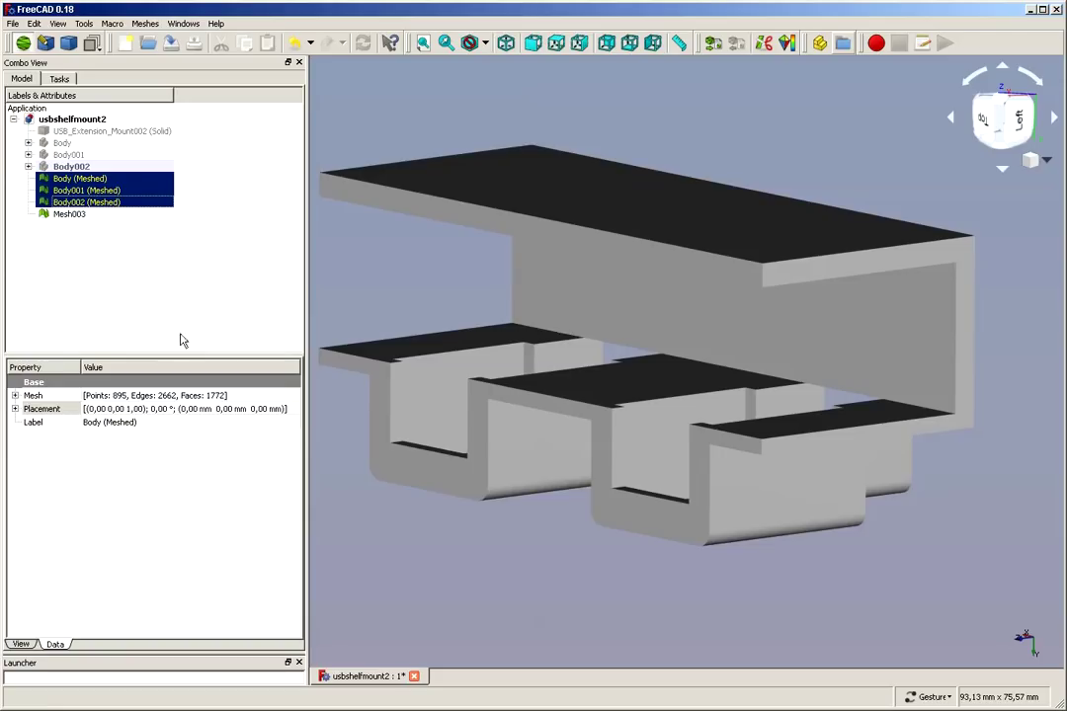
left_click(151, 255)
- Check the merged mesh and export it in Binary STL format as Mesh003.stl to the USB_Extension_Mount files folder
left_click(87, 216)
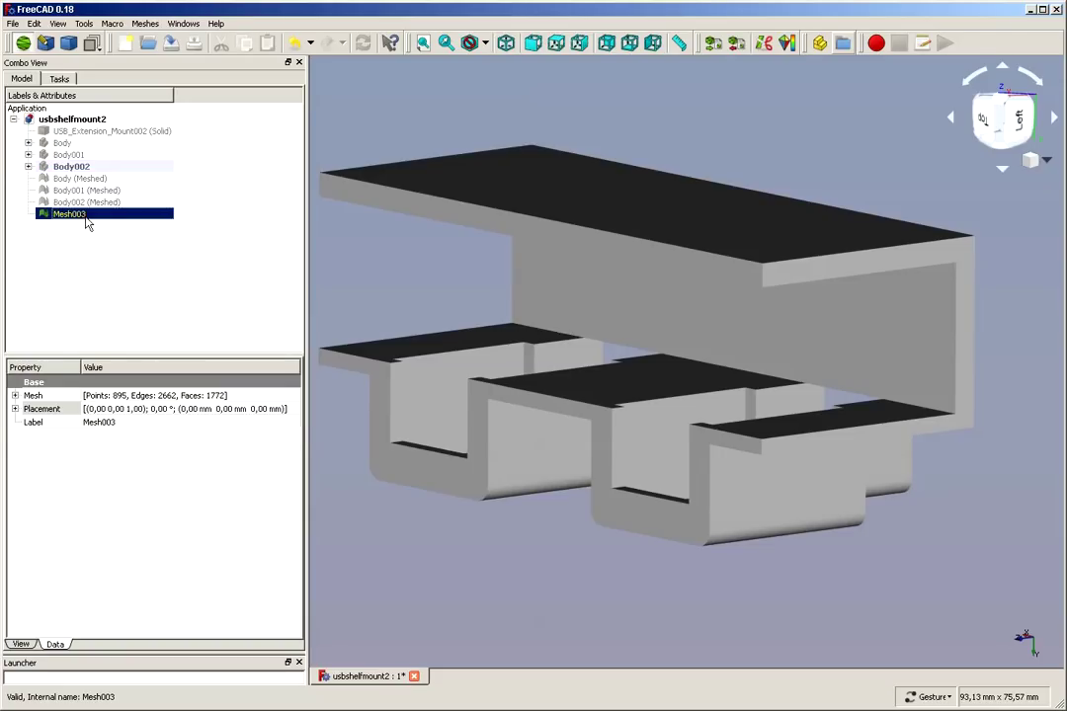
key("space")
key("space")
right_click(82, 220)
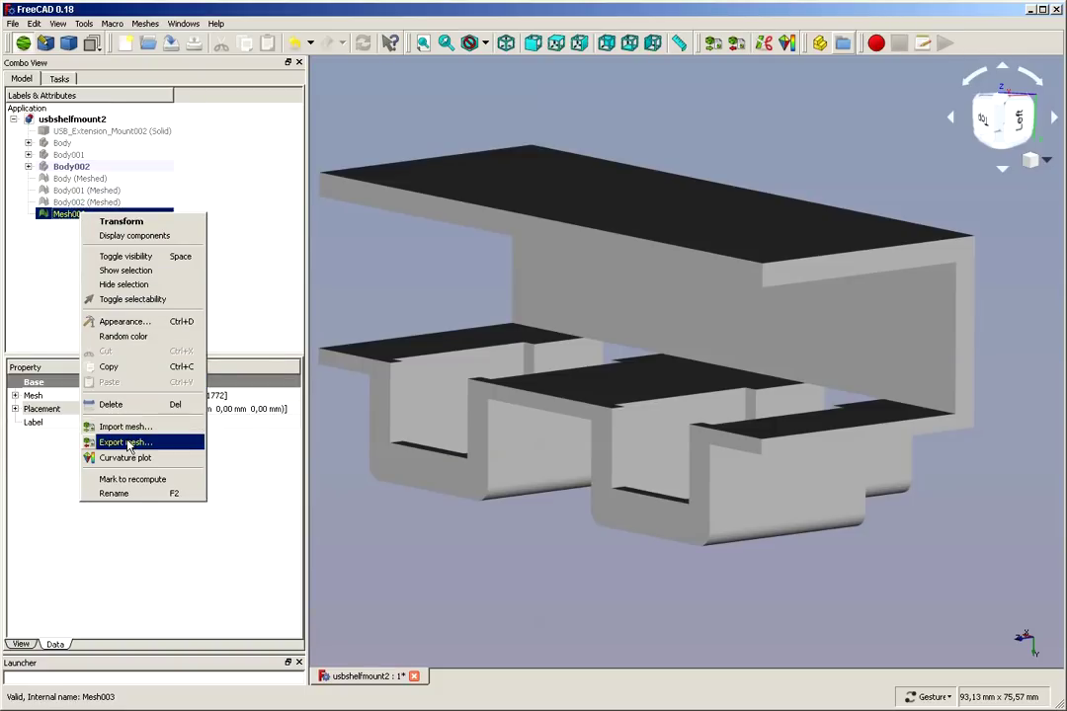
left_click(126, 442)
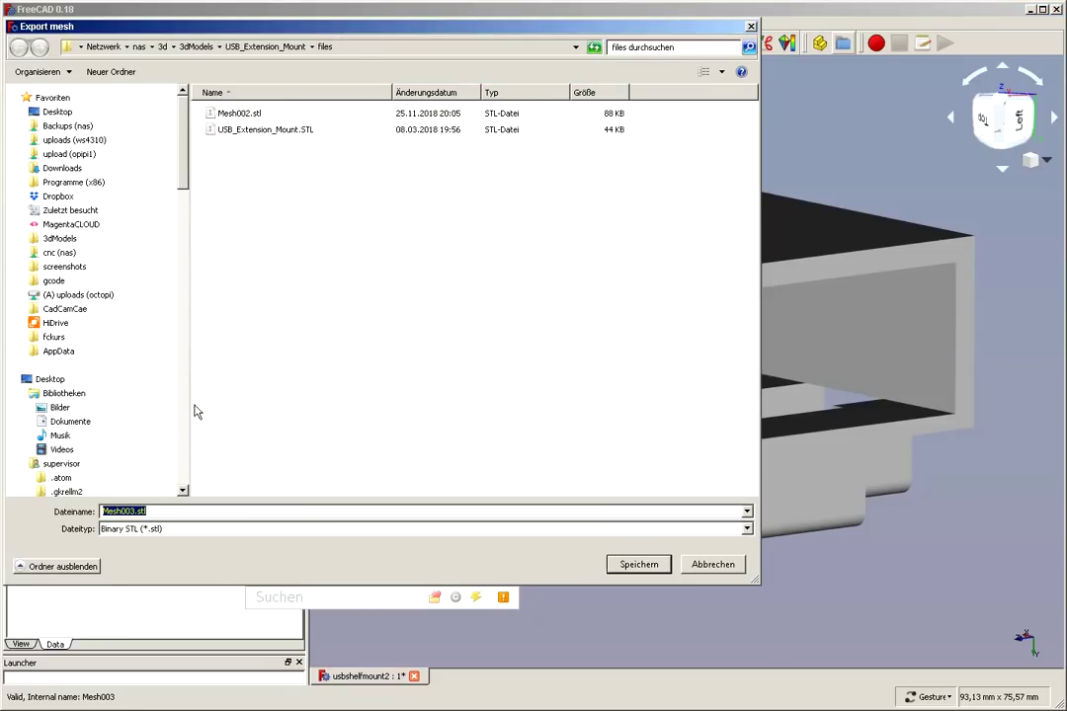
left_click(163, 511)
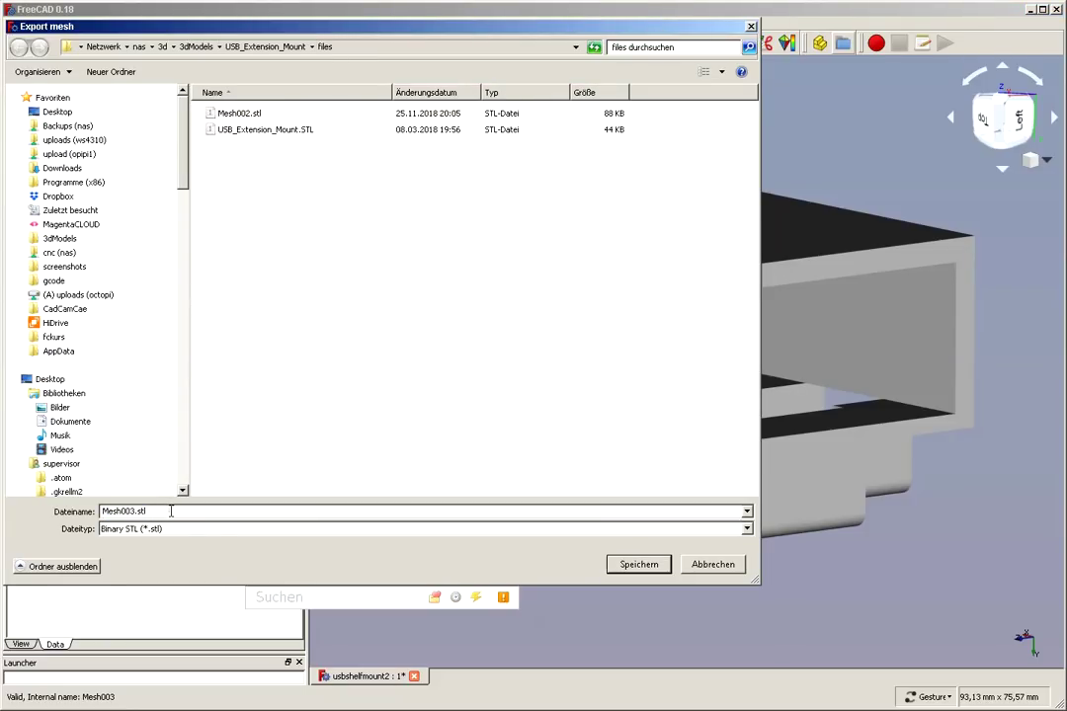
left_click(638, 565)
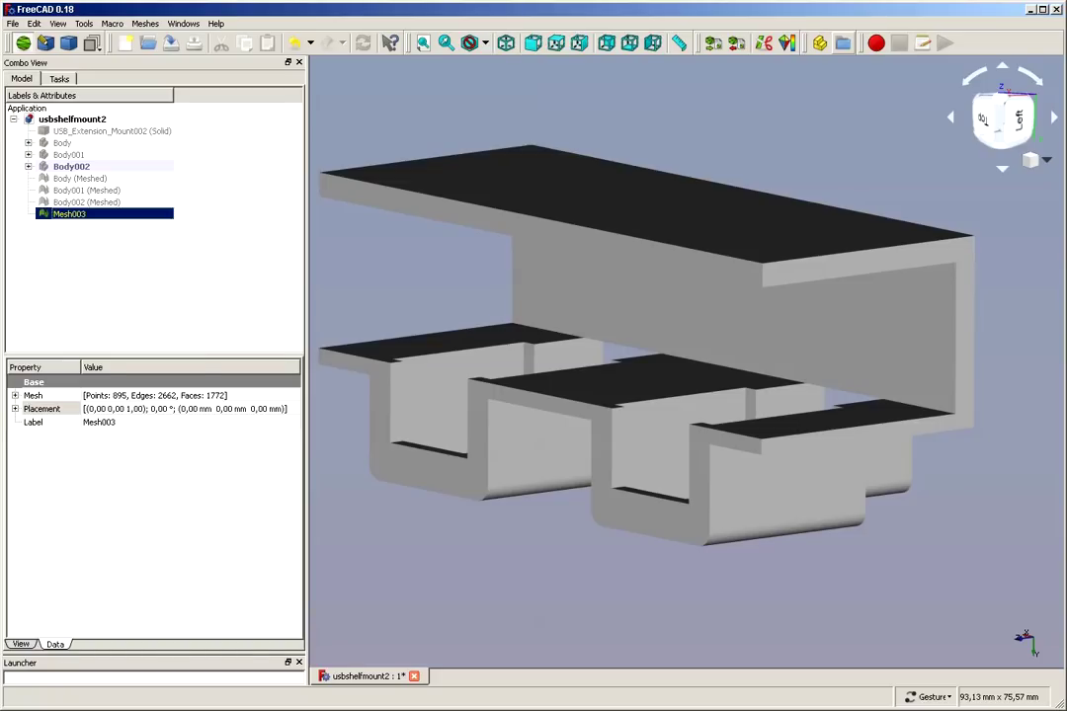
- Start the ideaMaker slicer and reposition and enlarge its window
key("super")
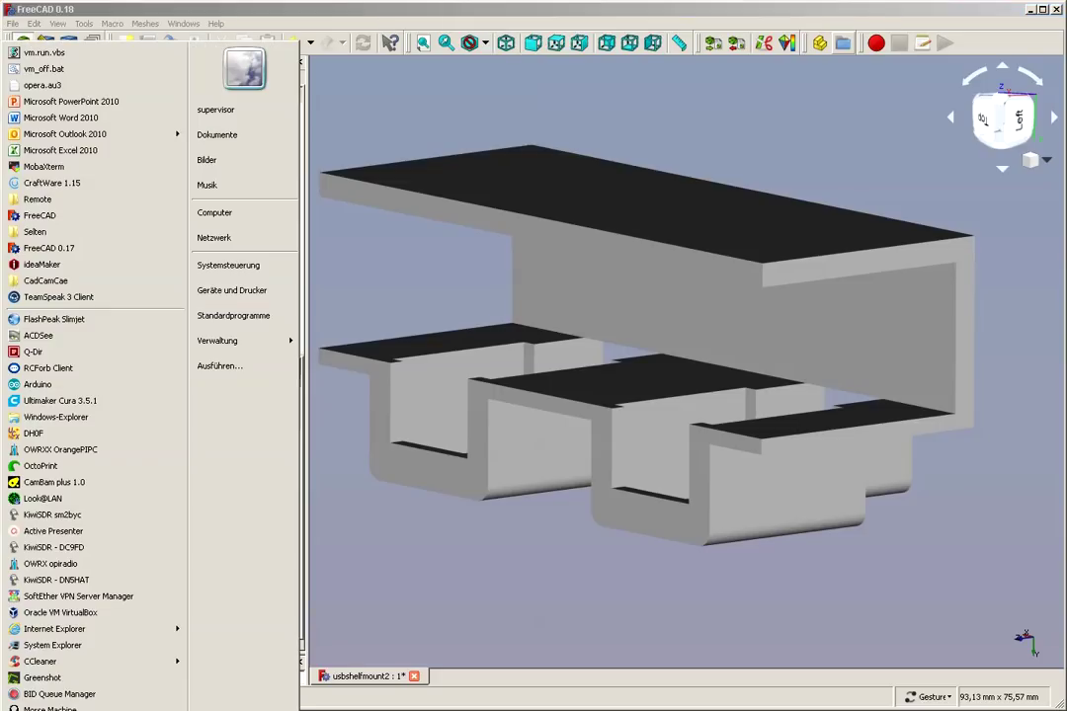
left_click(70, 264)
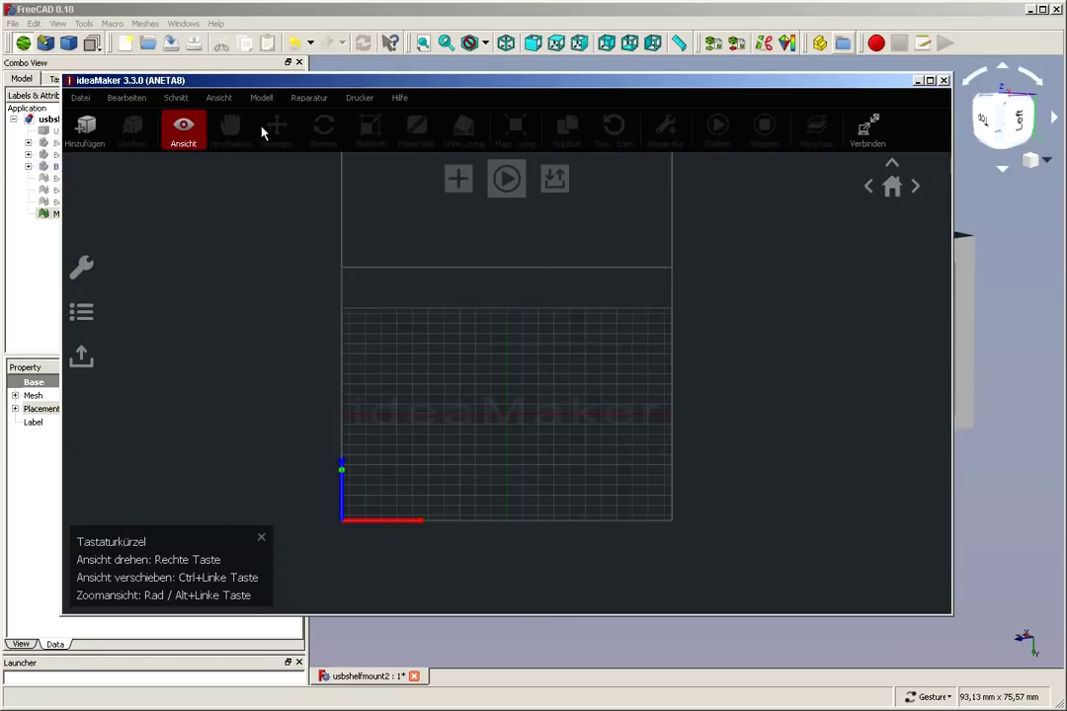
left_click_drag(238, 87, 203, 35)
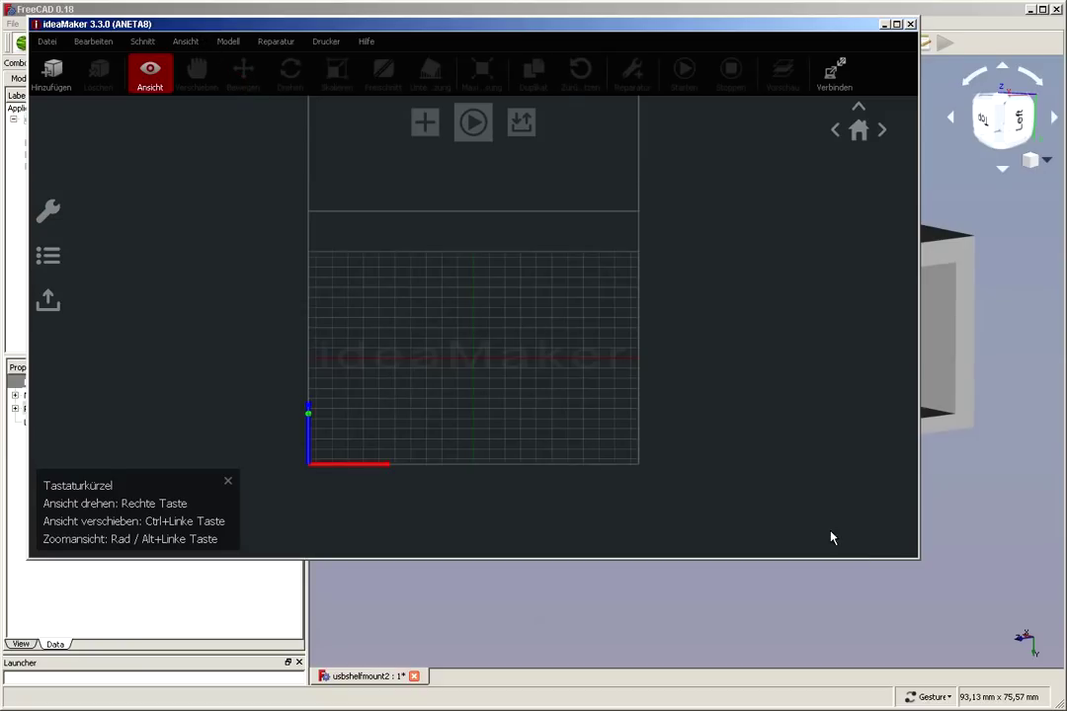
left_click_drag(919, 563, 1017, 657)
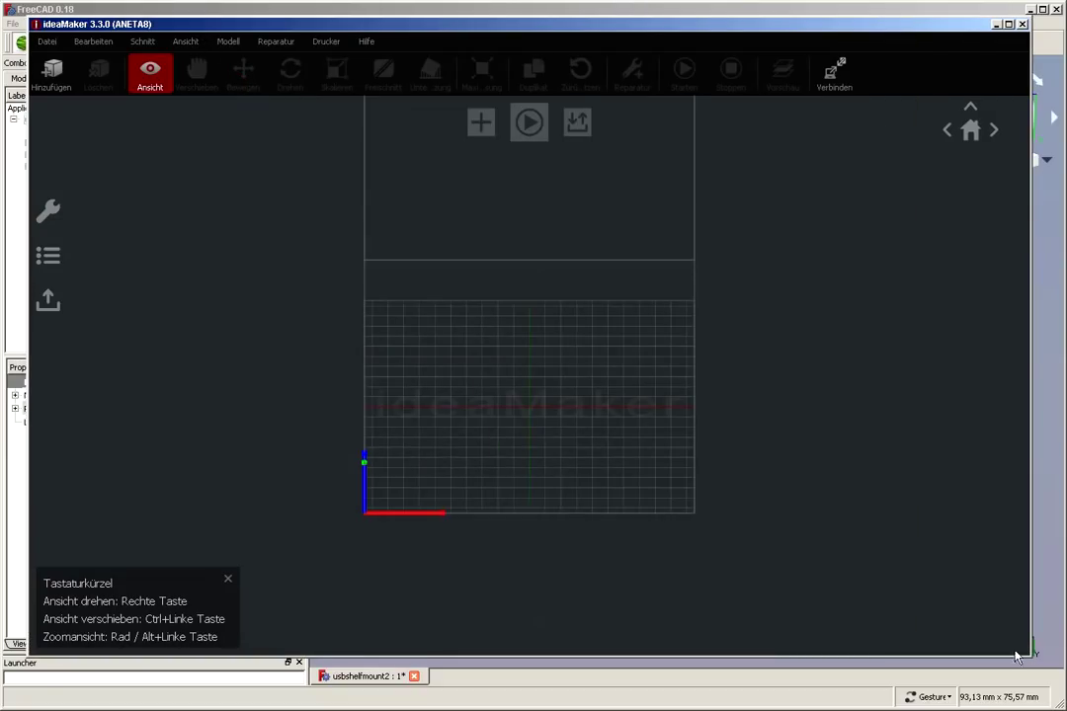
- Import Mesh003.stl onto the print platform and inspect the shelf mount and its model information
left_click(54, 67)
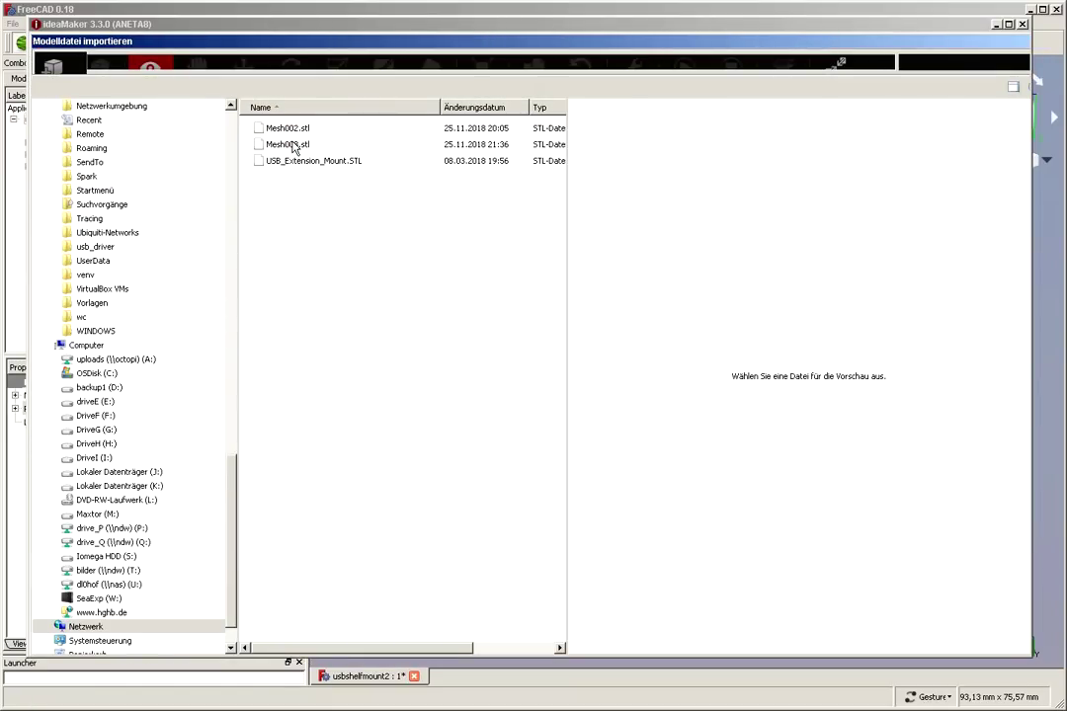
double_click(289, 145)
scroll(590, 464, "up", 3)
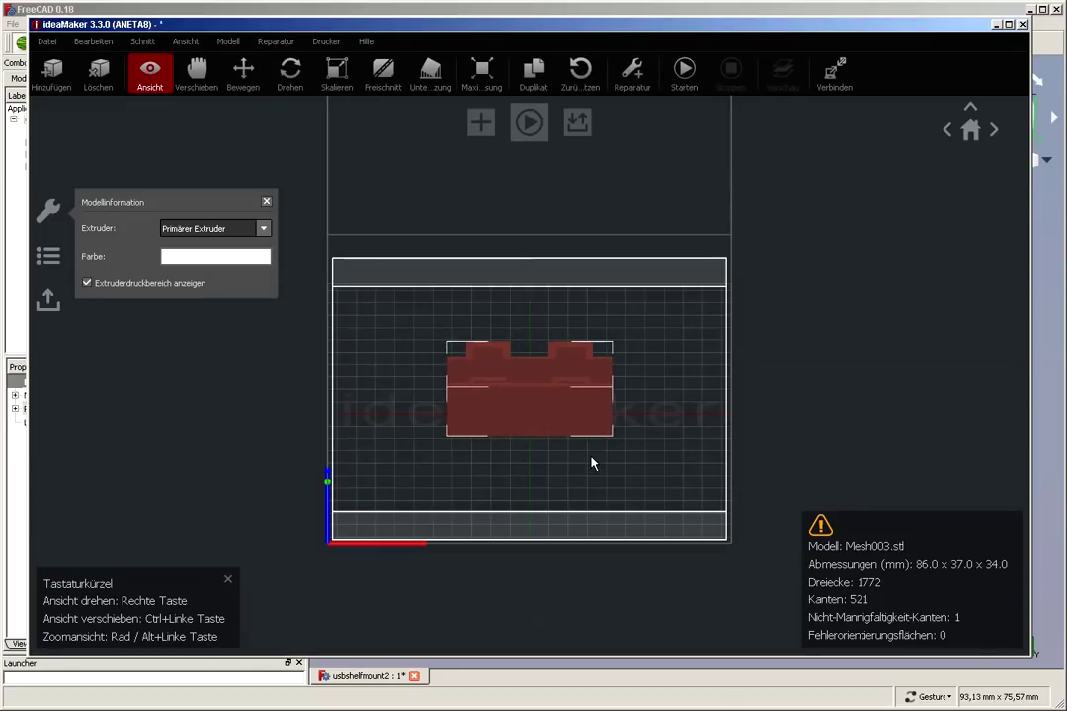
right_click_drag(657, 508, 771, 524)
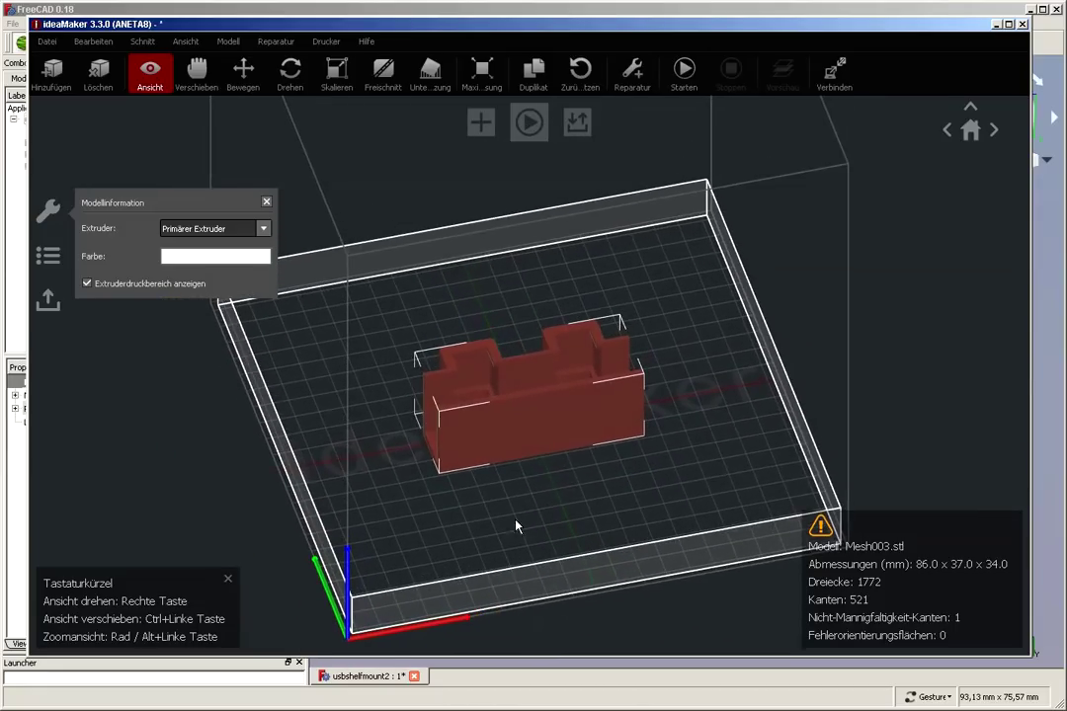
right_click_drag(516, 527, 706, 567)
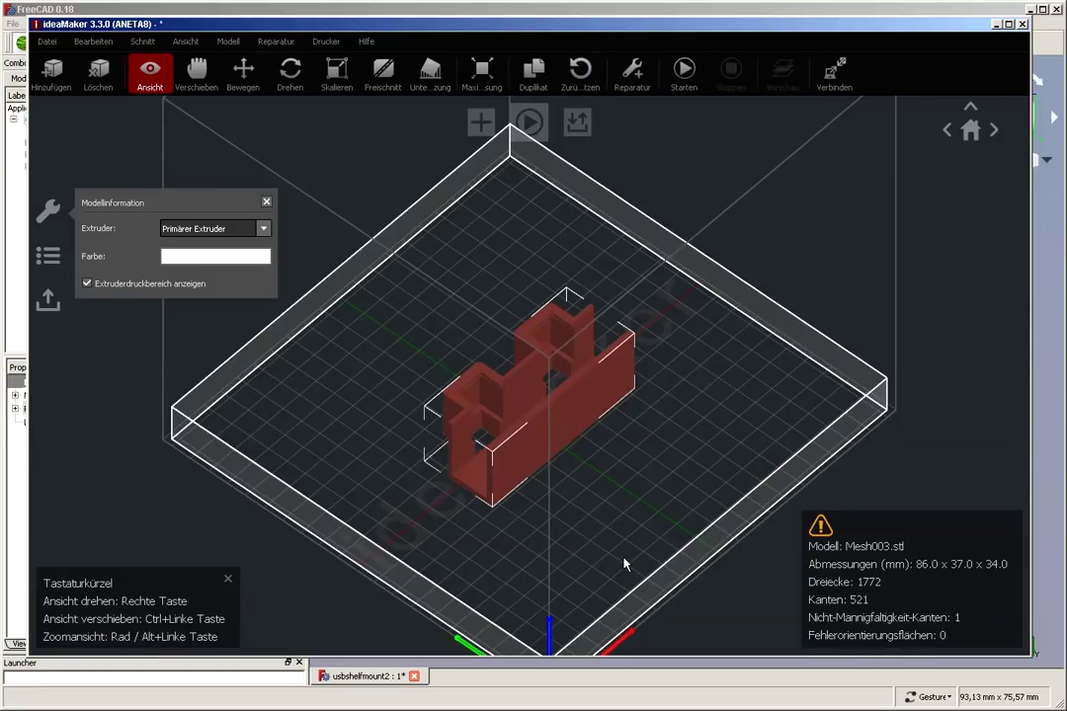
scroll(888, 630, "up", 2)
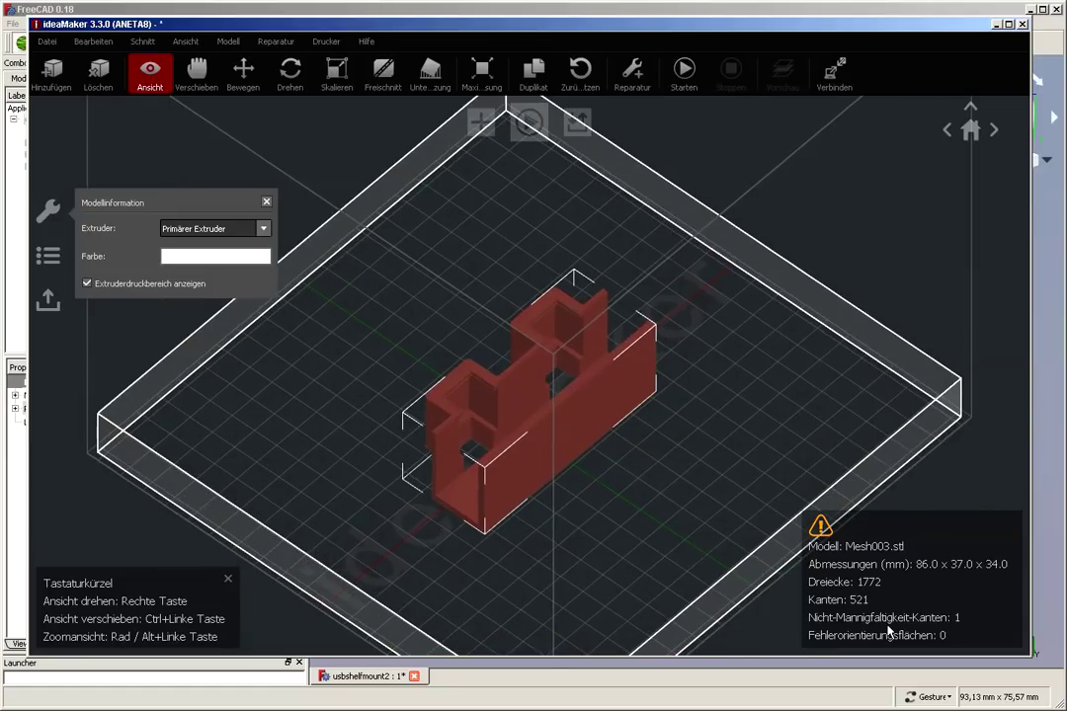
scroll(888, 630, "up", 2)
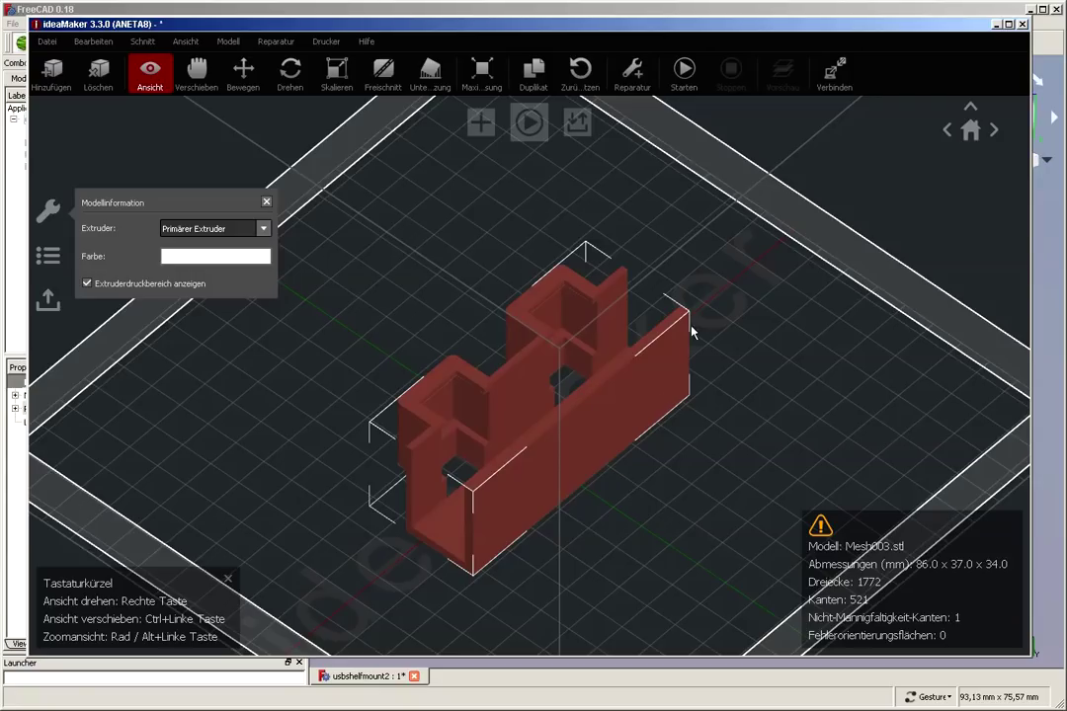
- Apply the automatic repair to the imported model and slice it with the A8 PLA 205 basis template
left_click(637, 89)
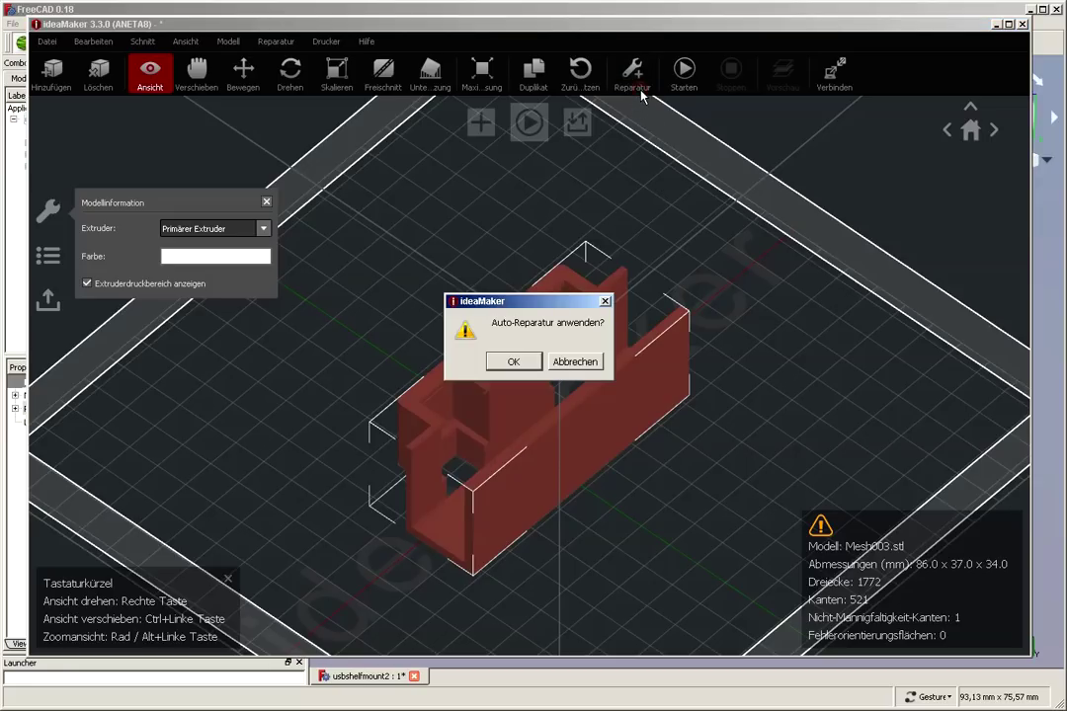
left_click(513, 362)
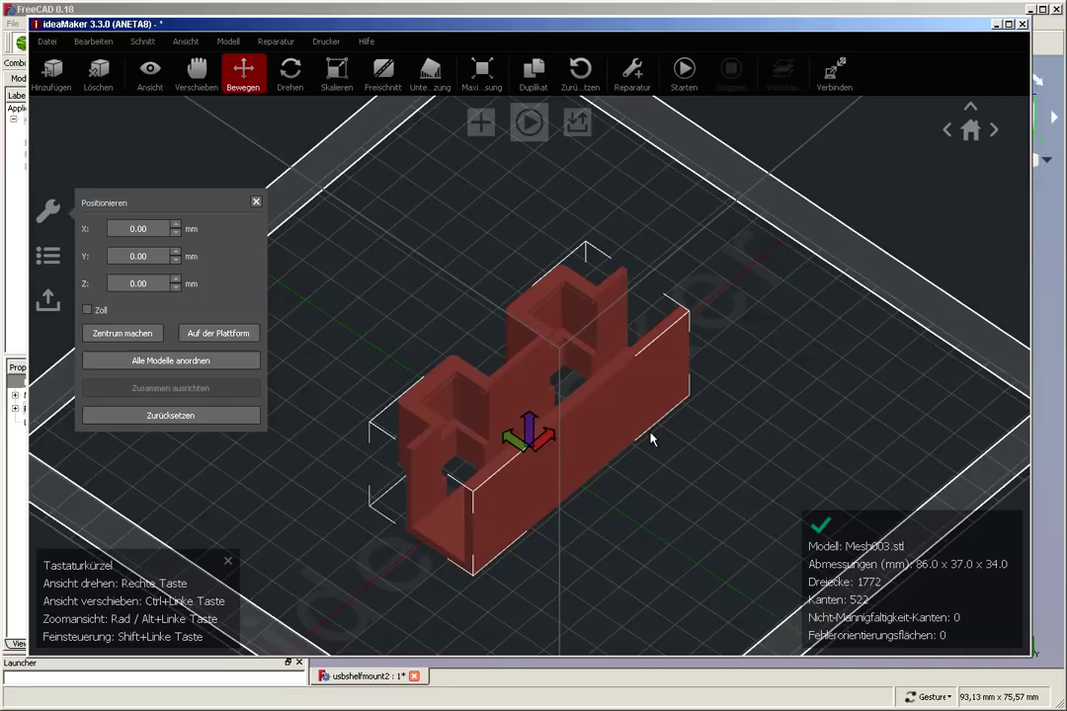
left_click(683, 70)
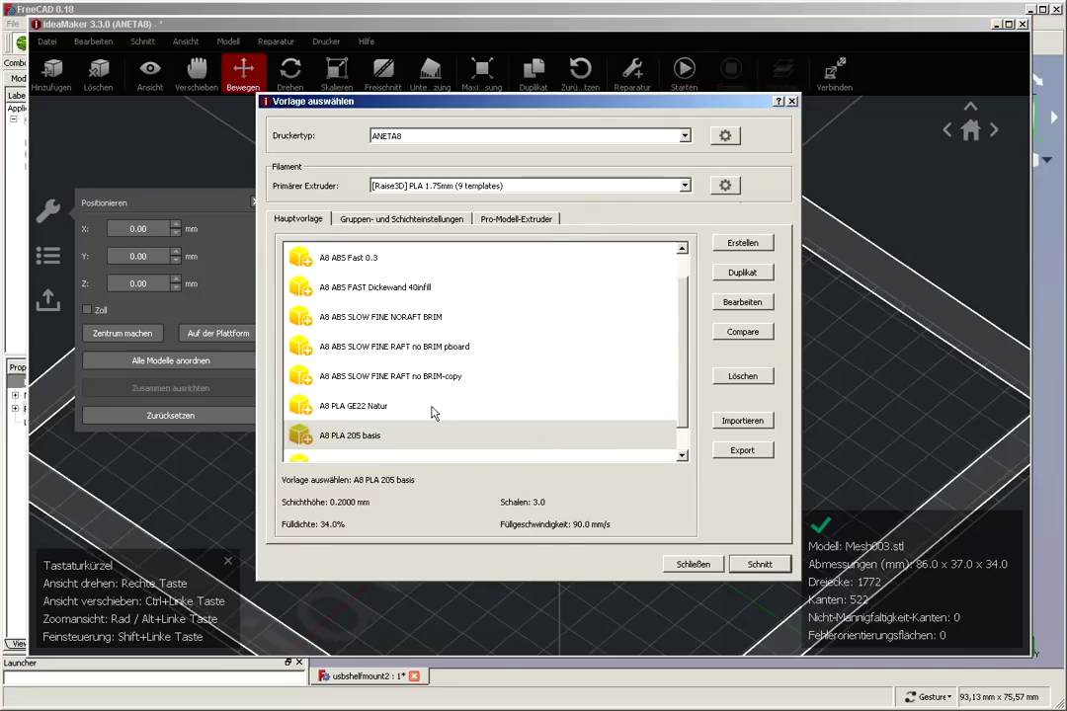
left_click(385, 436)
left_click(749, 568)
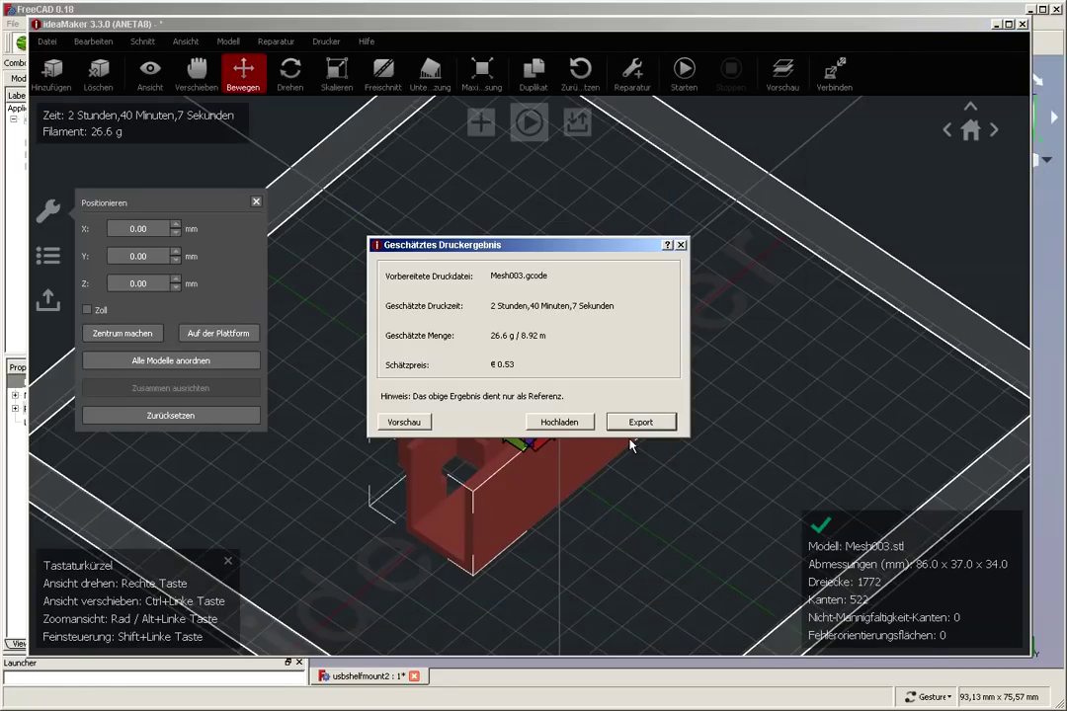
- Preview the sliced mount coloured by Struktur, examine its walls and supports, and close the preview and print estimate
left_click(407, 422)
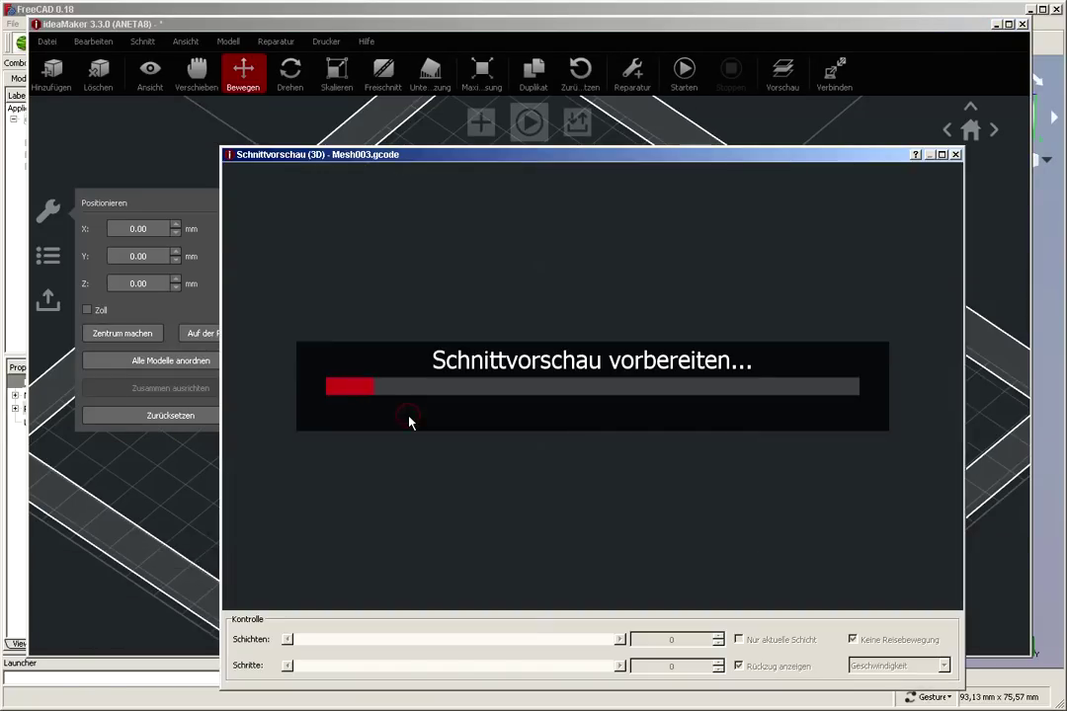
scroll(660, 433, "up", 6)
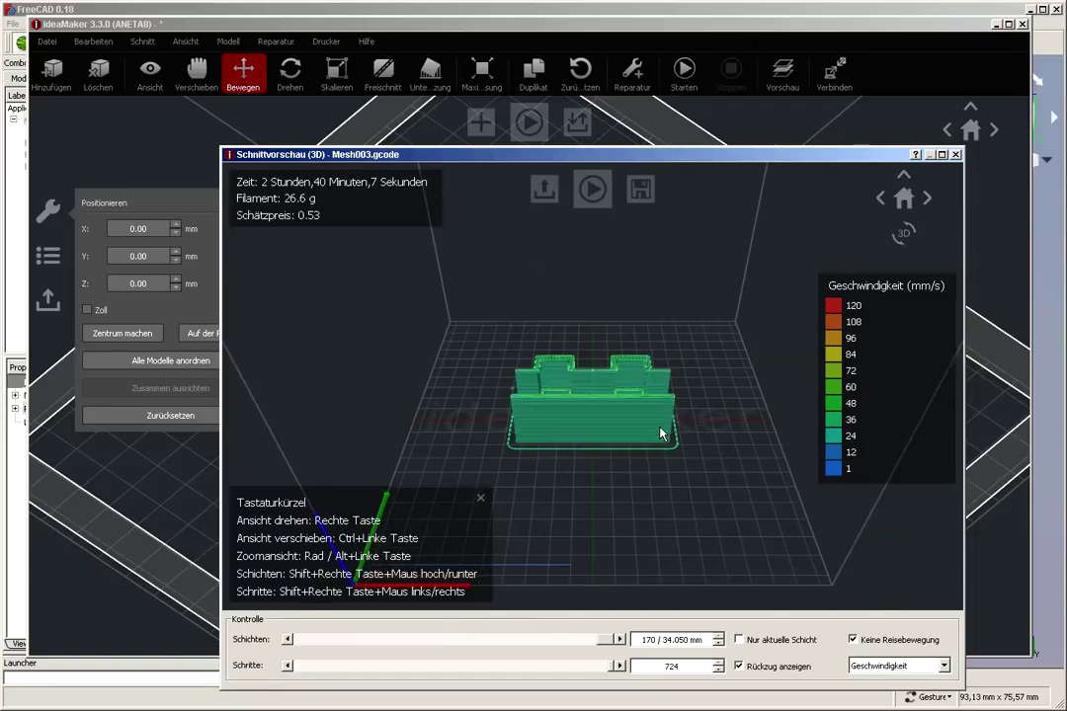
right_click_drag(761, 499, 691, 414)
left_click(875, 668)
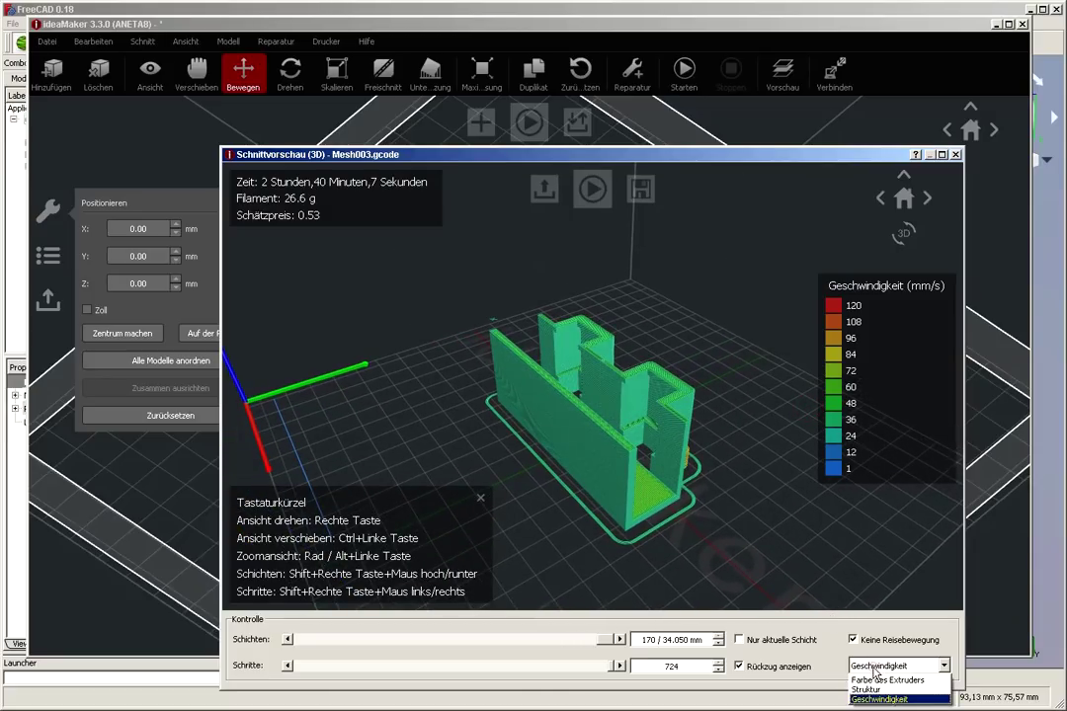
left_click(870, 689)
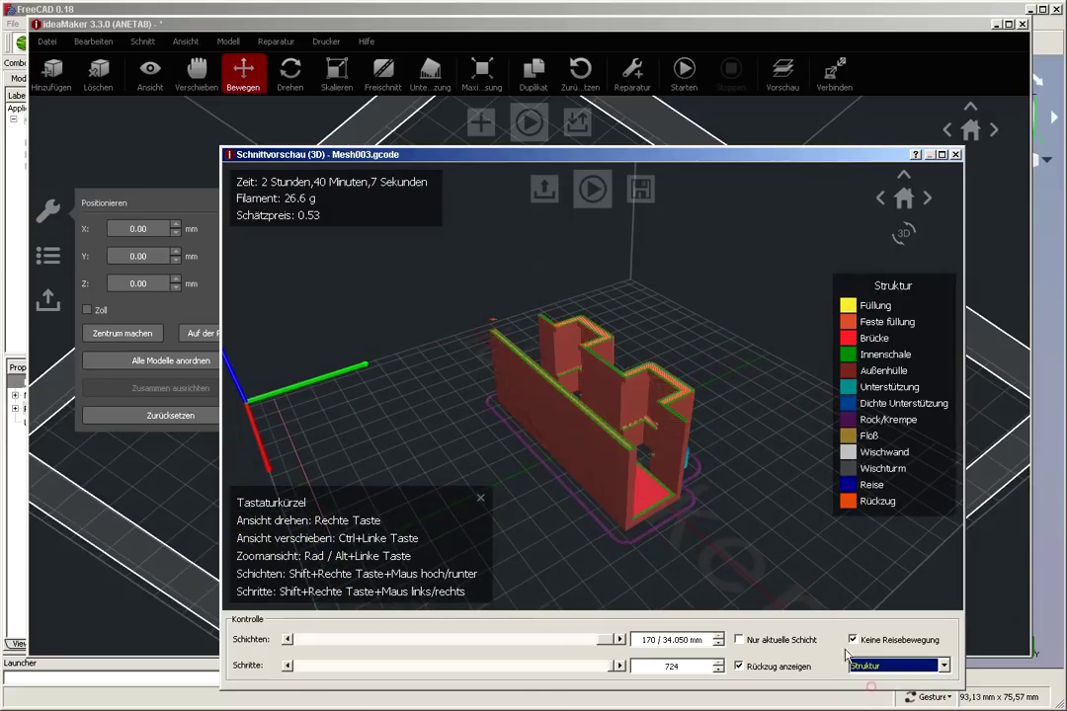
scroll(701, 484, "up", 3)
scroll(700, 484, "up", 2)
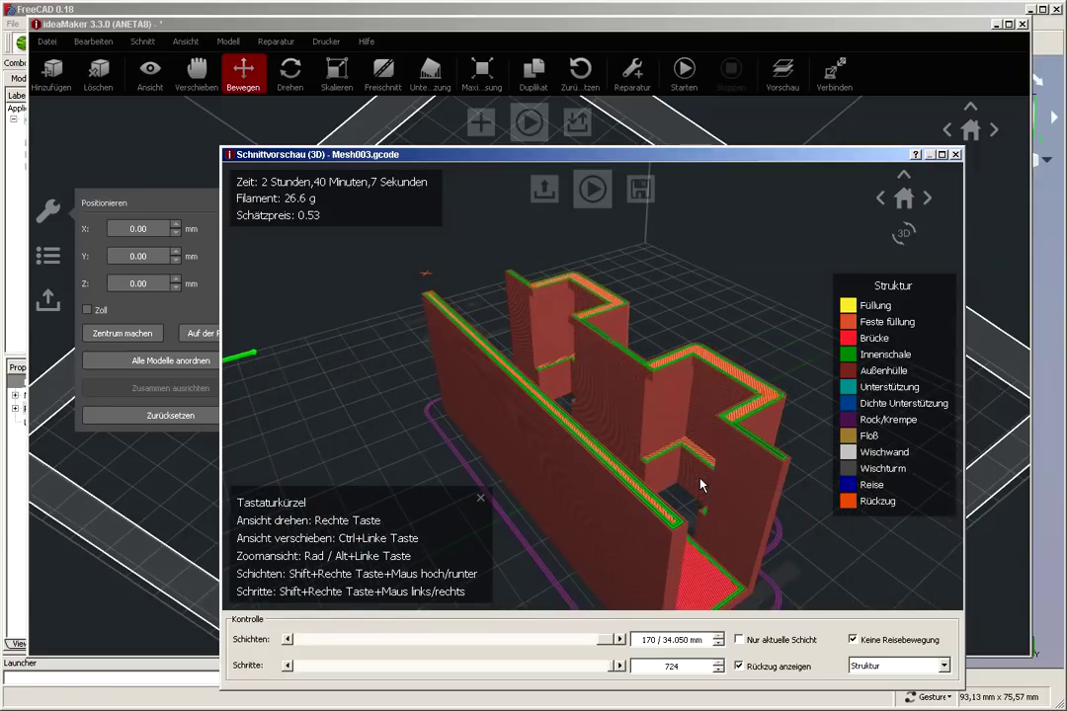
right_click_drag(763, 469, 709, 485)
scroll(735, 484, "down", 2)
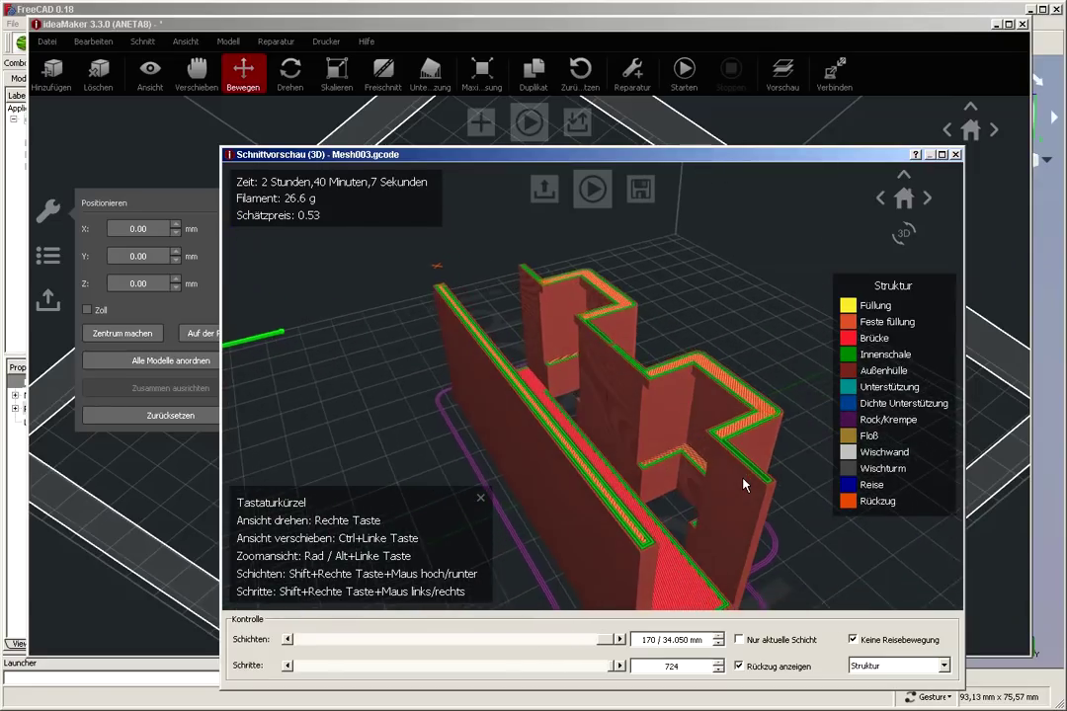
scroll(741, 482, "down", 2)
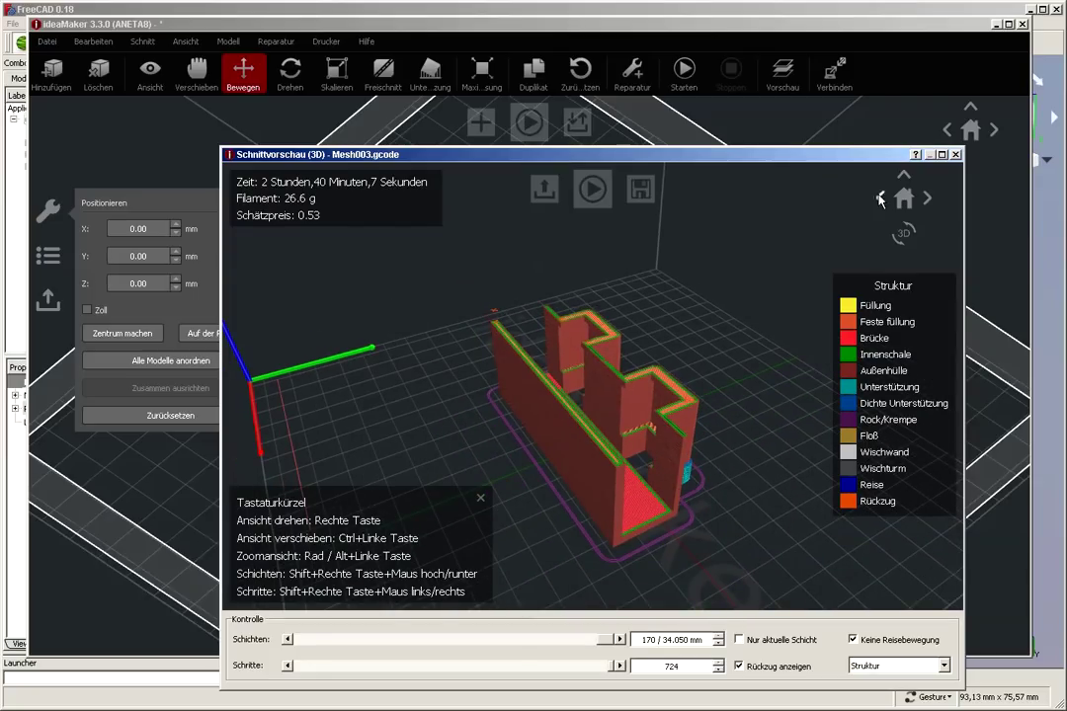
left_click(954, 154)
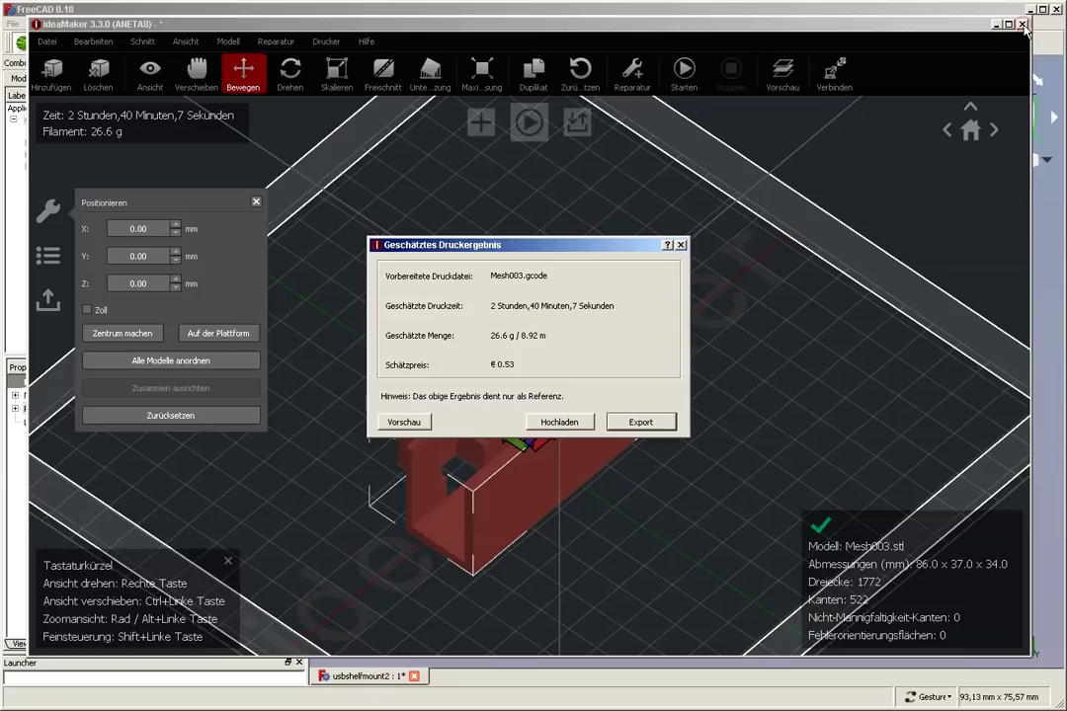
left_click(680, 243)
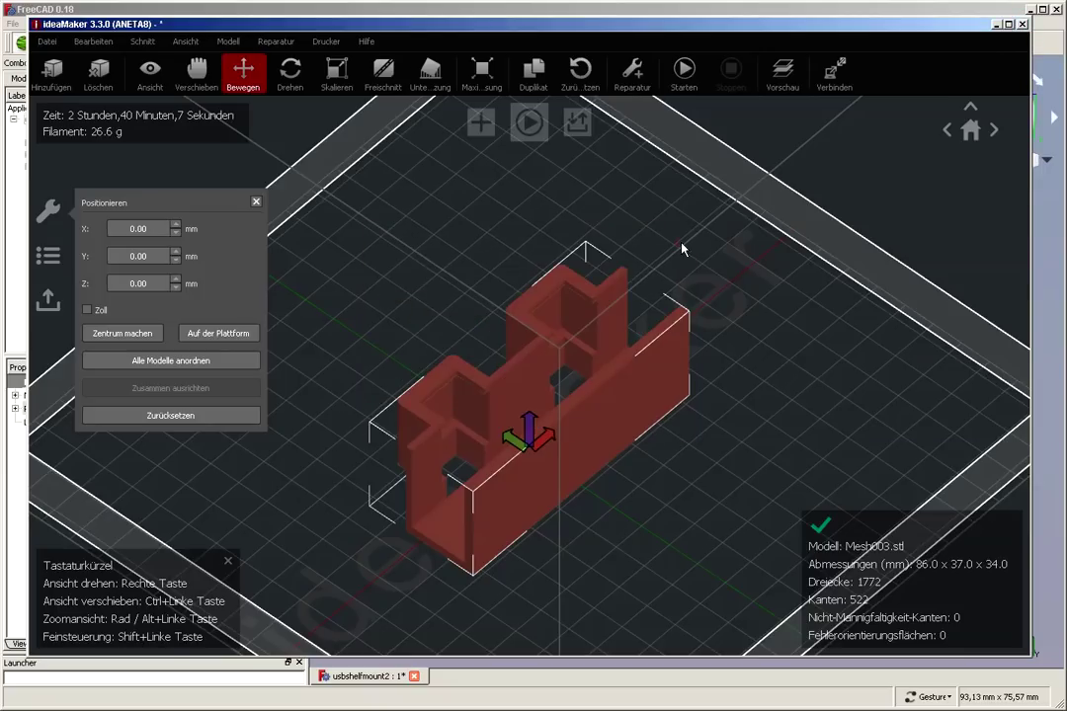
- Close ideaMaker without saving the project changes and return to FreeCAD
left_click(1022, 24)
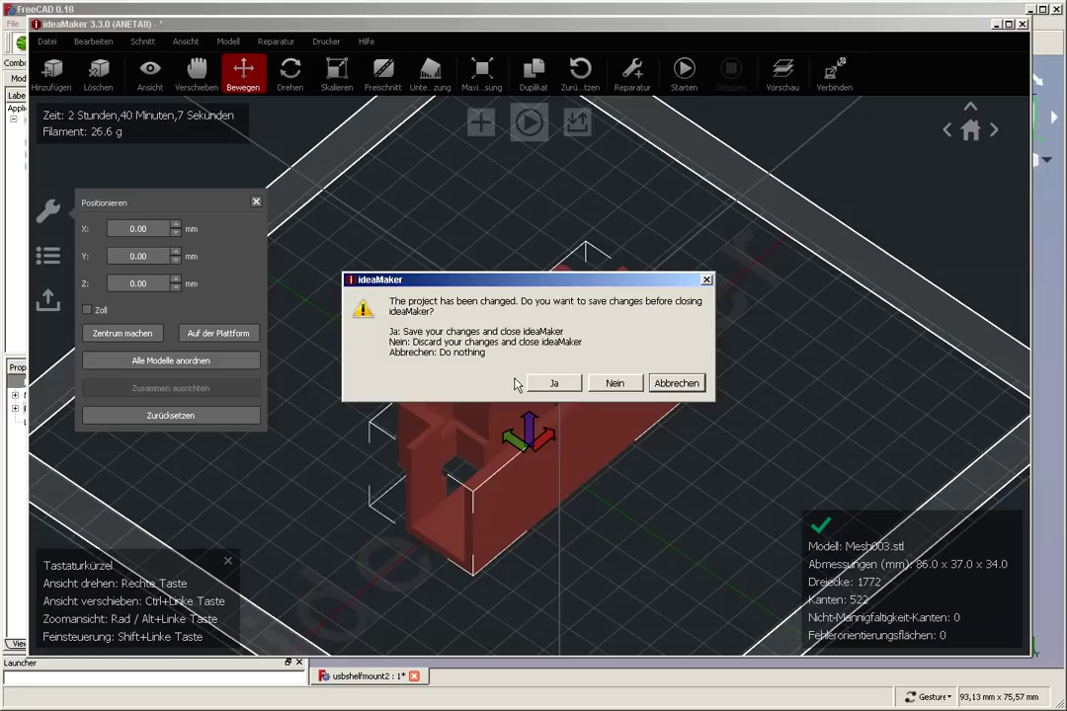
left_click(670, 383)
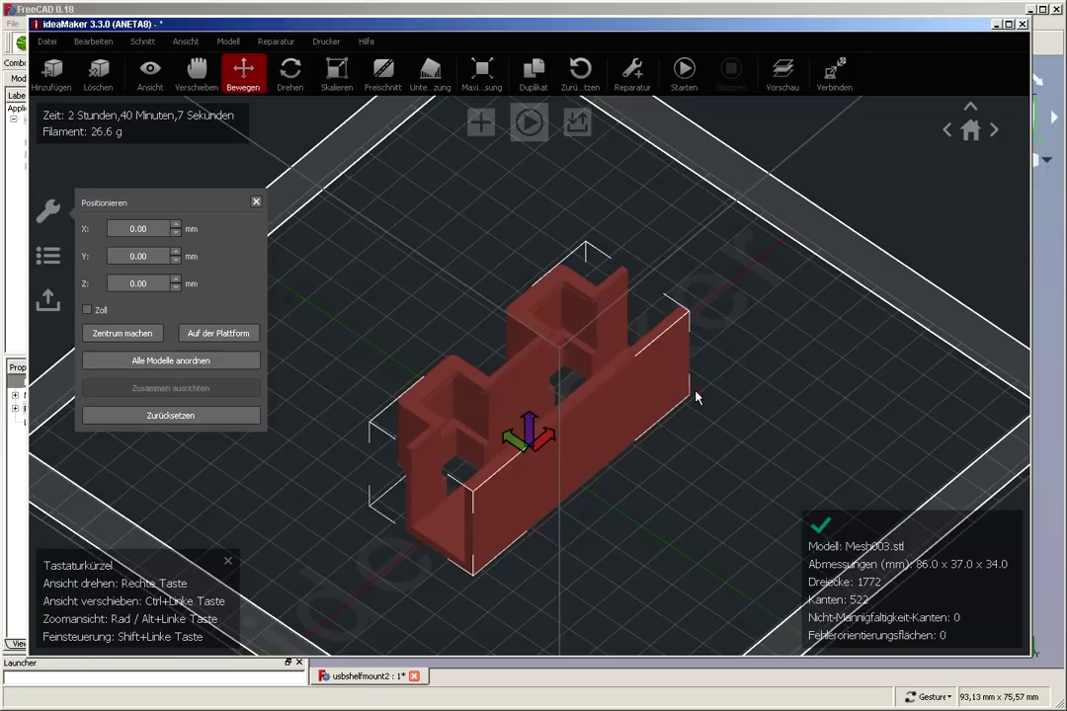
left_click(1022, 25)
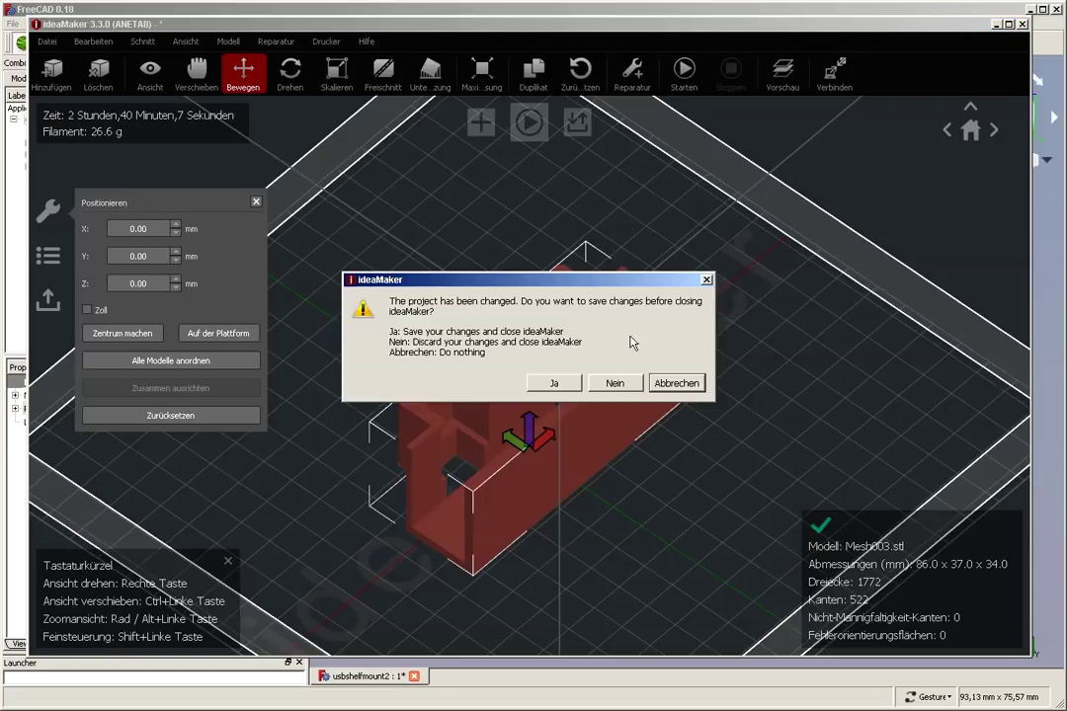
left_click(610, 385)
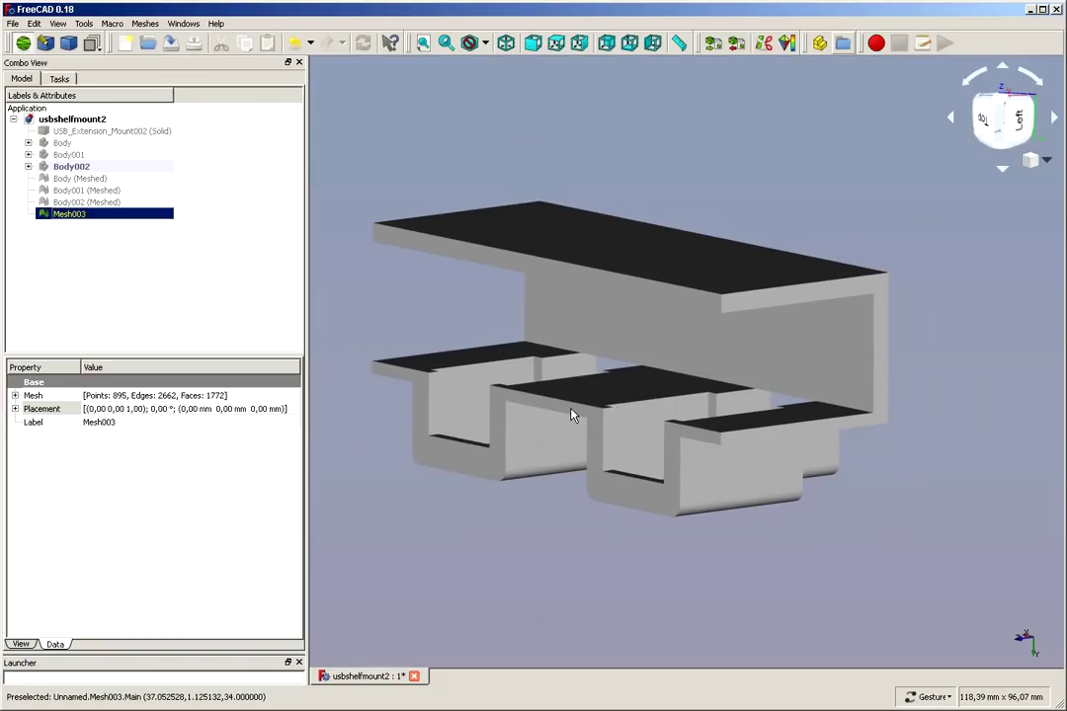